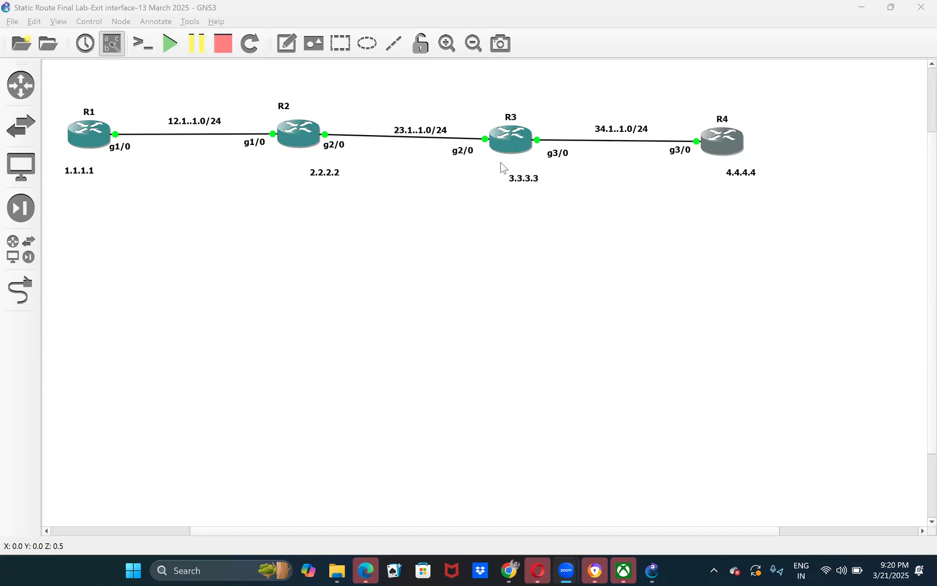
- Nudge routers R1, R3 and R4 so the four routers line up in an even horizontal row
drag(514, 136, 516, 133)
drag(96, 143, 94, 144)
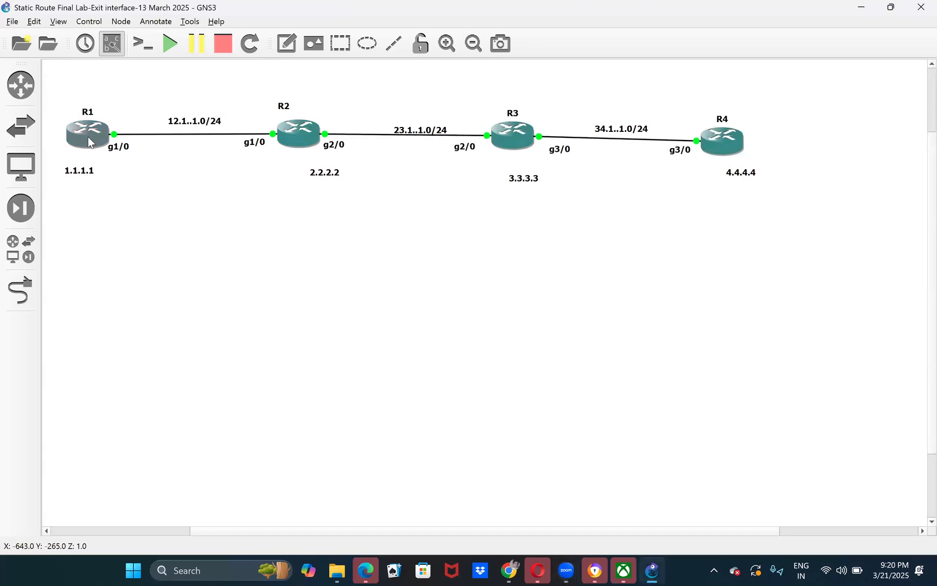
drag(516, 142, 513, 143)
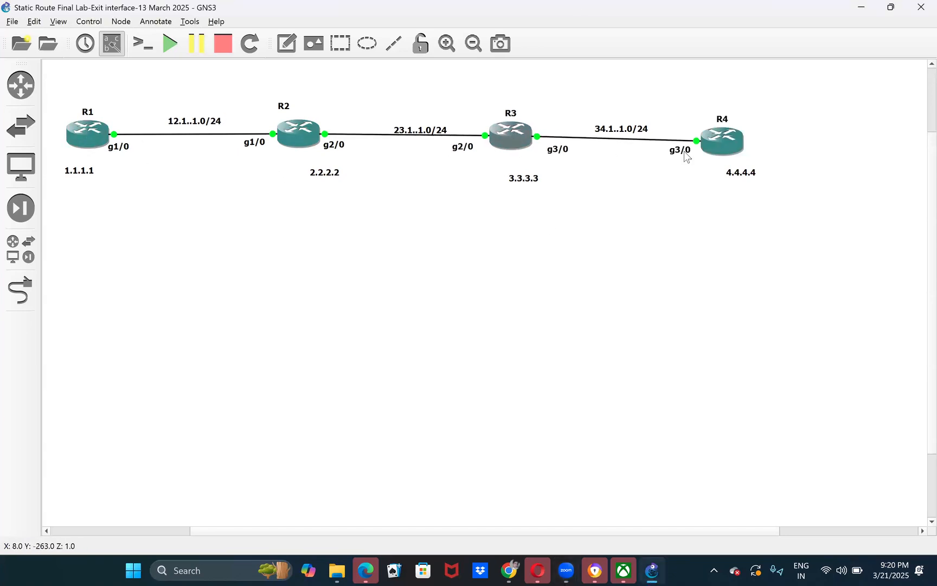
drag(715, 145, 714, 138)
click(657, 205)
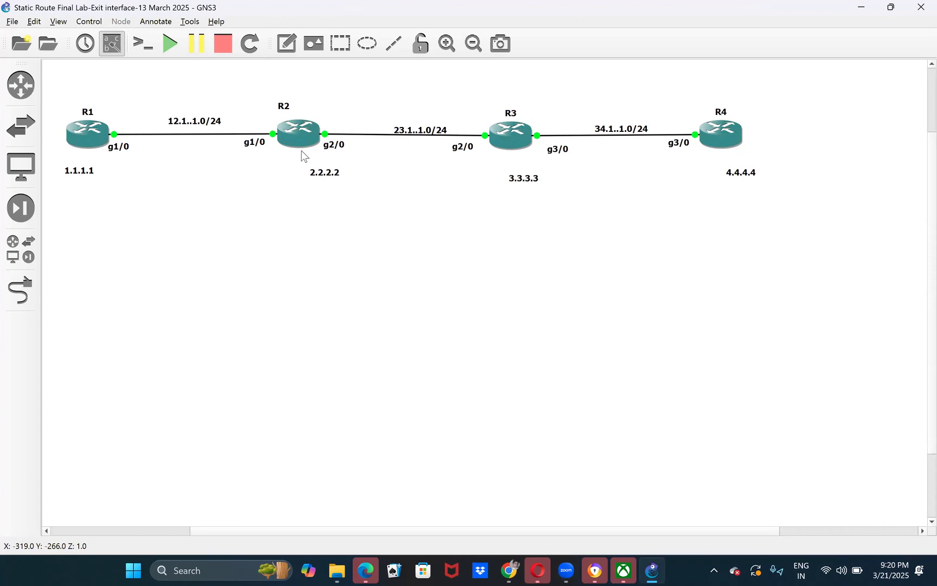
click(286, 43)
click(405, 291)
right_click(89, 131)
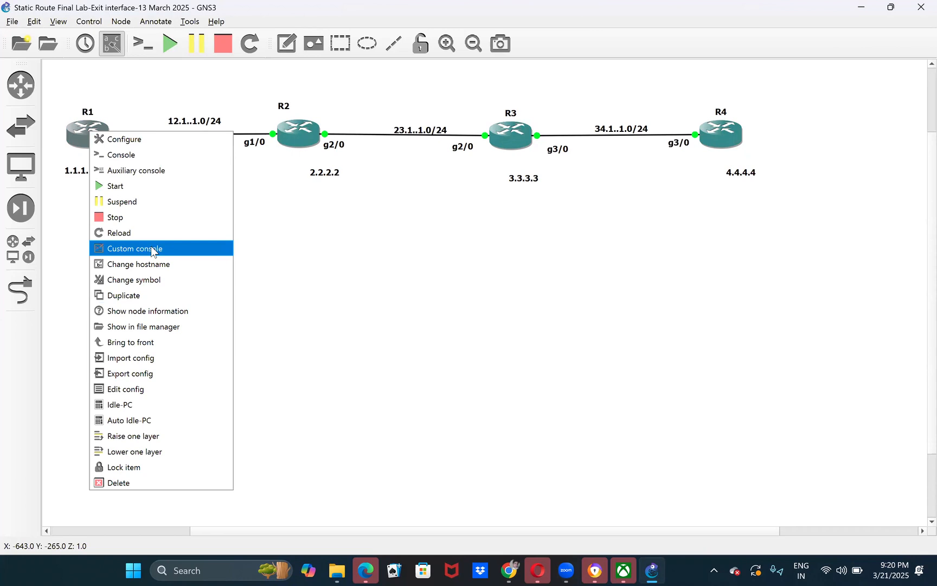
click(277, 266)
drag(82, 77, 768, 275)
click(78, 189)
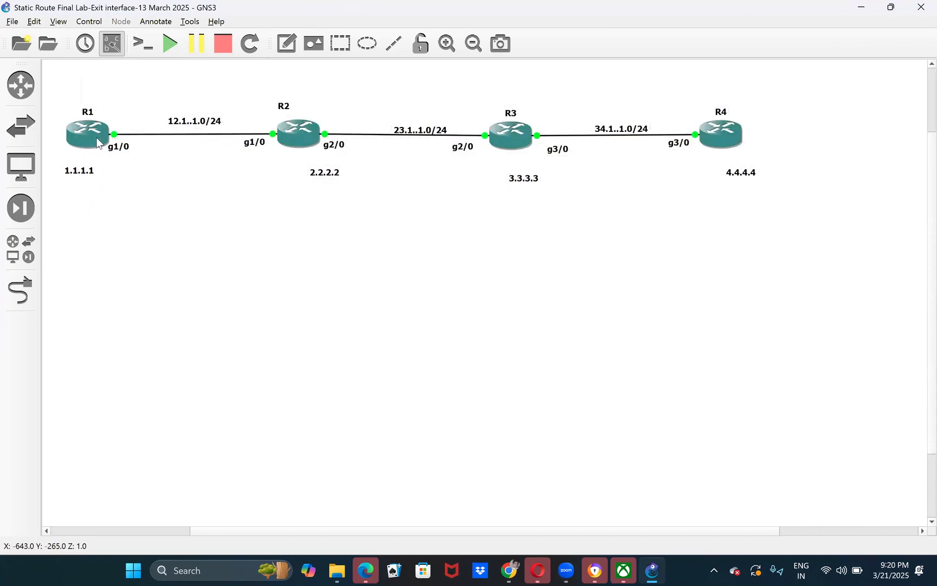
- Open a custom console for router R1 using the predefined command Putty (normal standalone version)
right_click(96, 138)
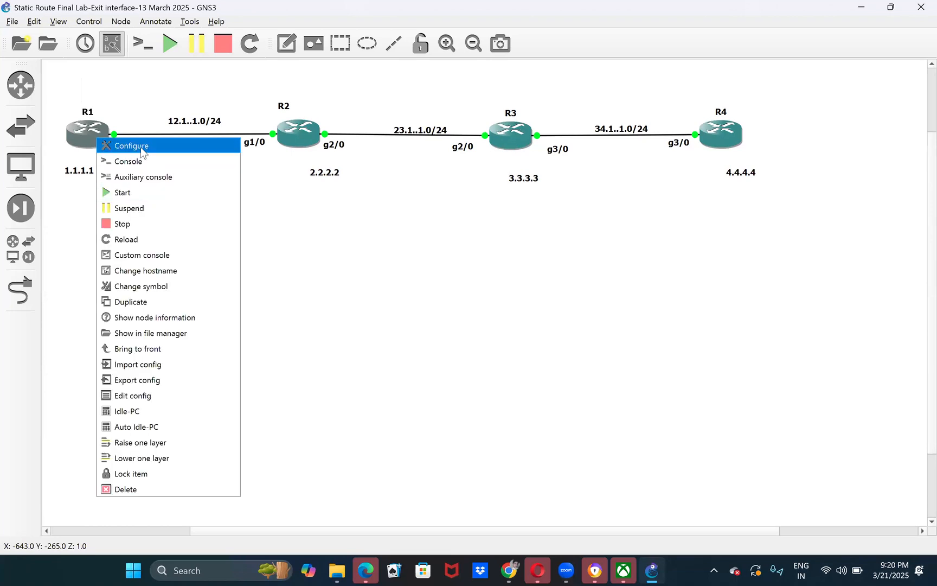
click(154, 257)
click(366, 172)
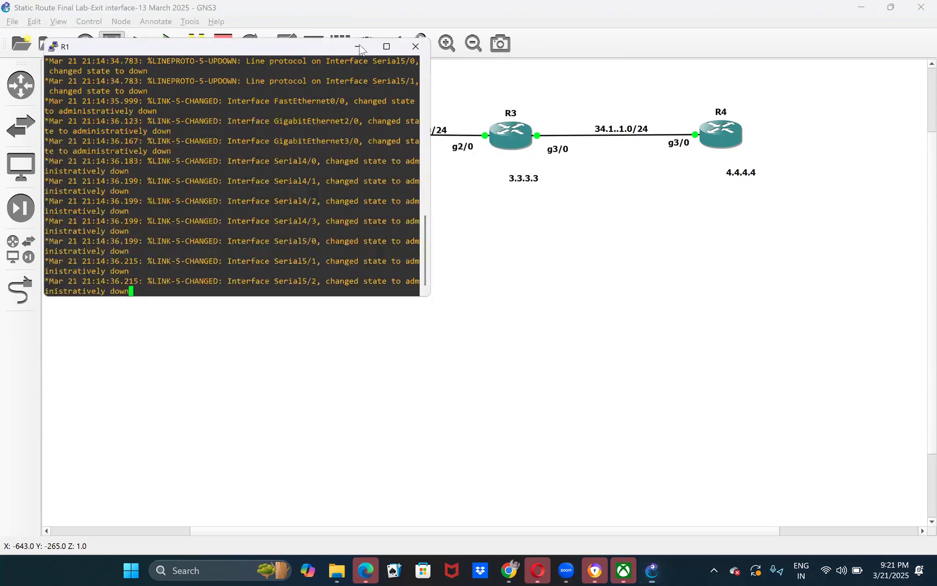
click(360, 45)
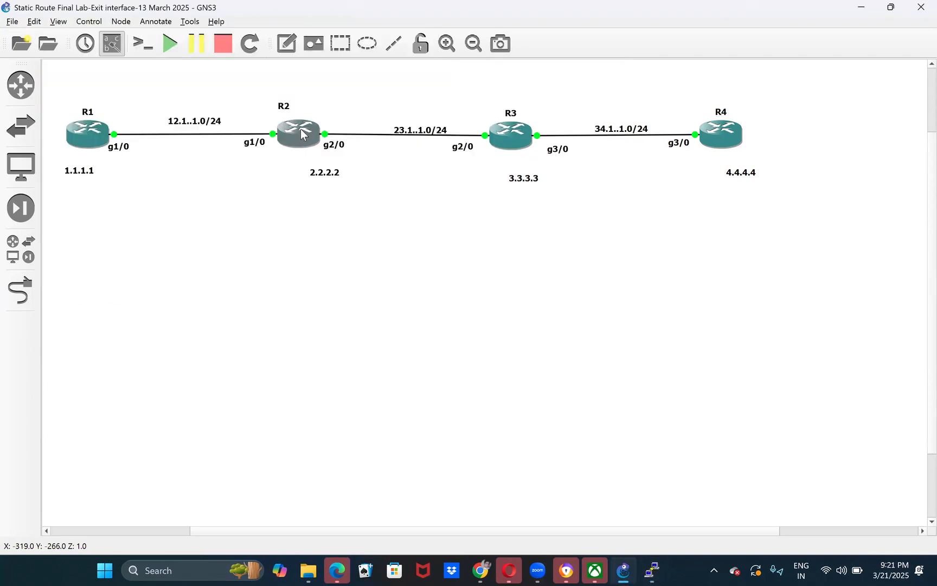
- Open a custom console for router R2 using the predefined command Putty (normal standalone version)
right_click(302, 134)
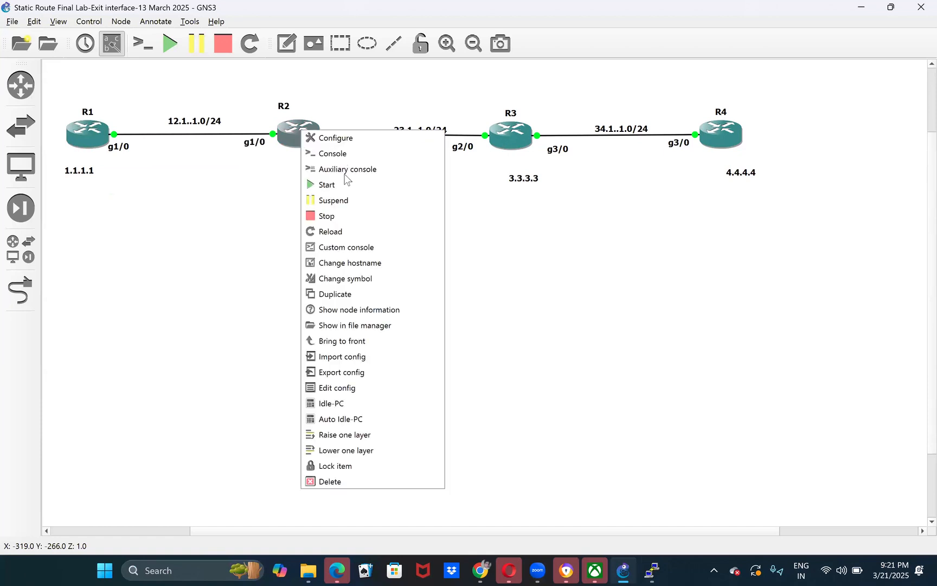
click(353, 247)
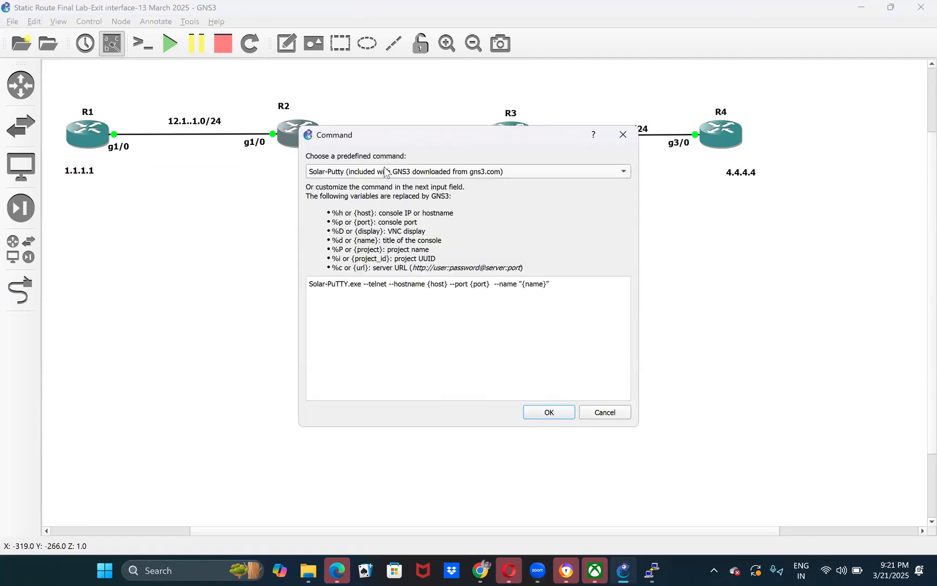
click(383, 166)
click(370, 106)
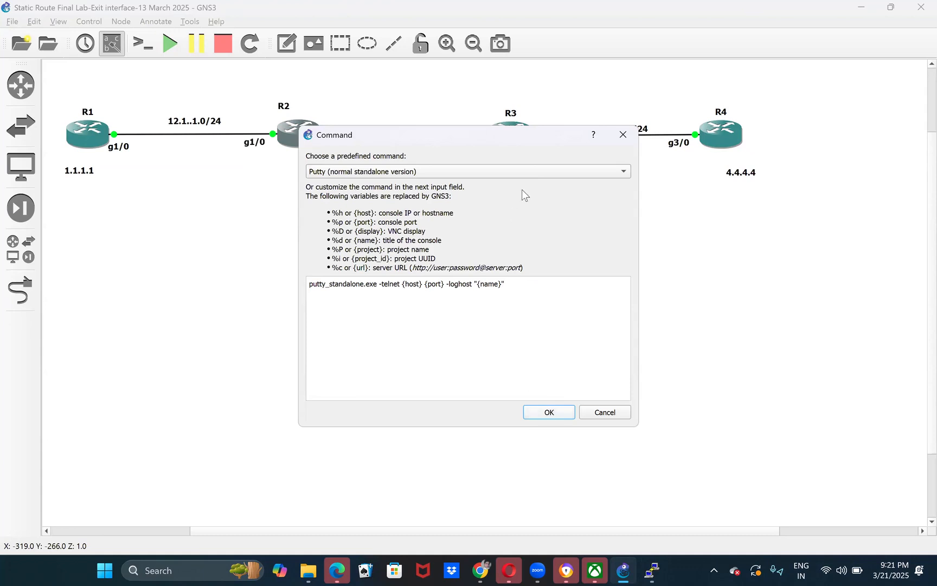
- Open a custom console for router R3 using the predefined command Putty (normal standalone version)
right_click(515, 137)
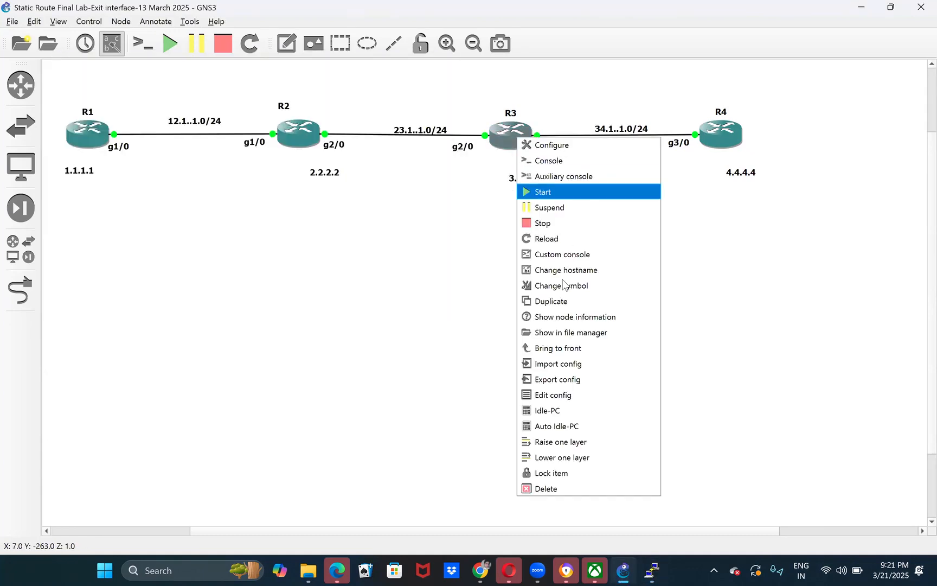
click(565, 255)
click(426, 174)
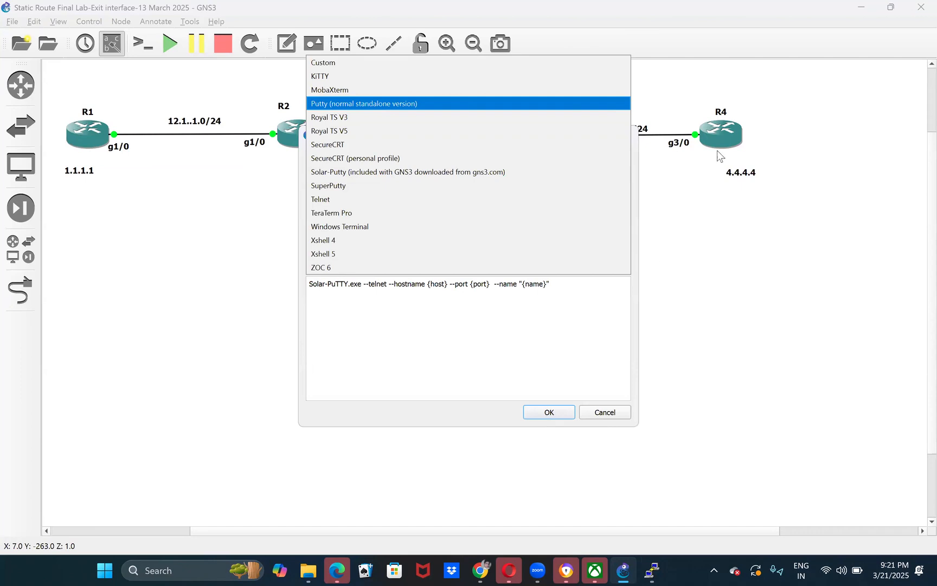
key(Return)
key(Return)
- Open a custom console for router R4 using the predefined command Putty (normal standalone version)
right_click(720, 136)
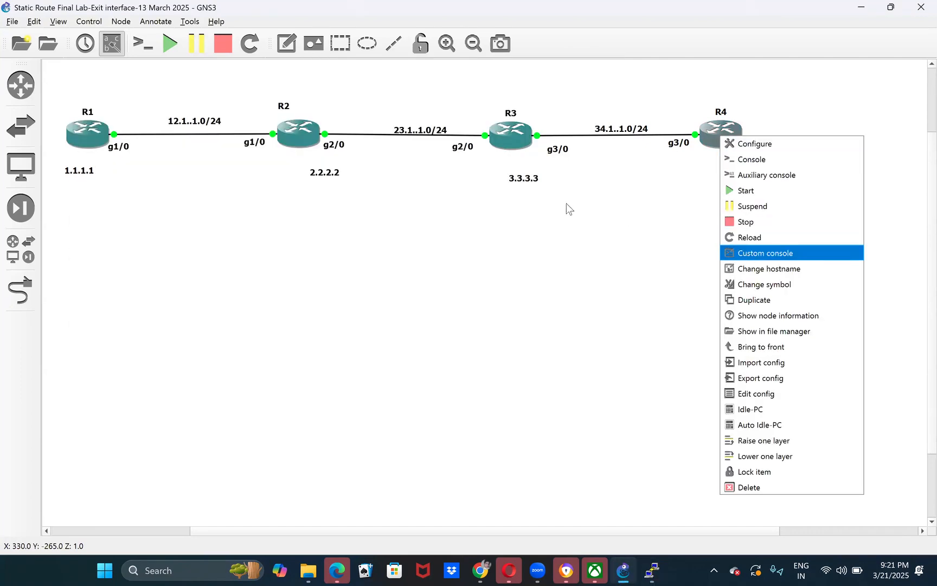
key(Return)
click(347, 171)
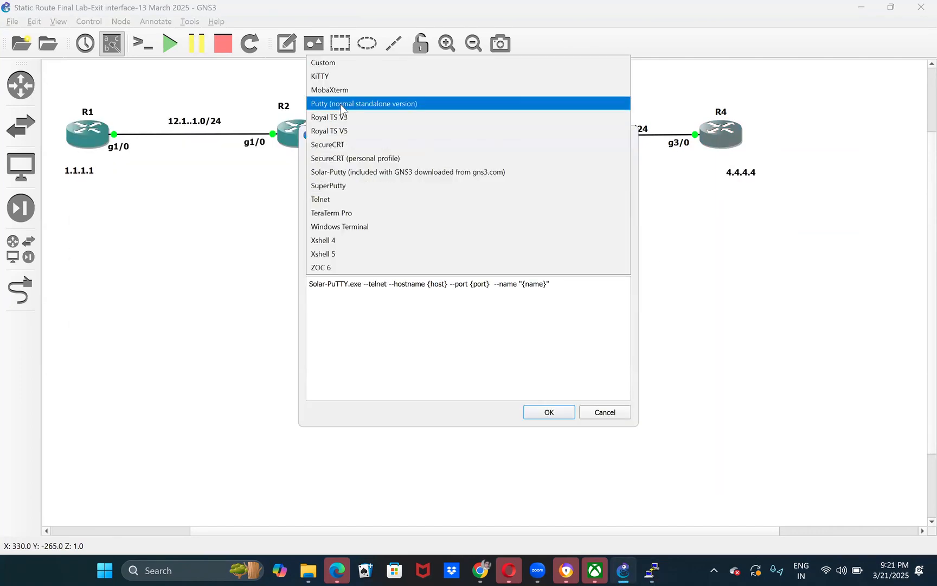
key(Return)
key(Return)
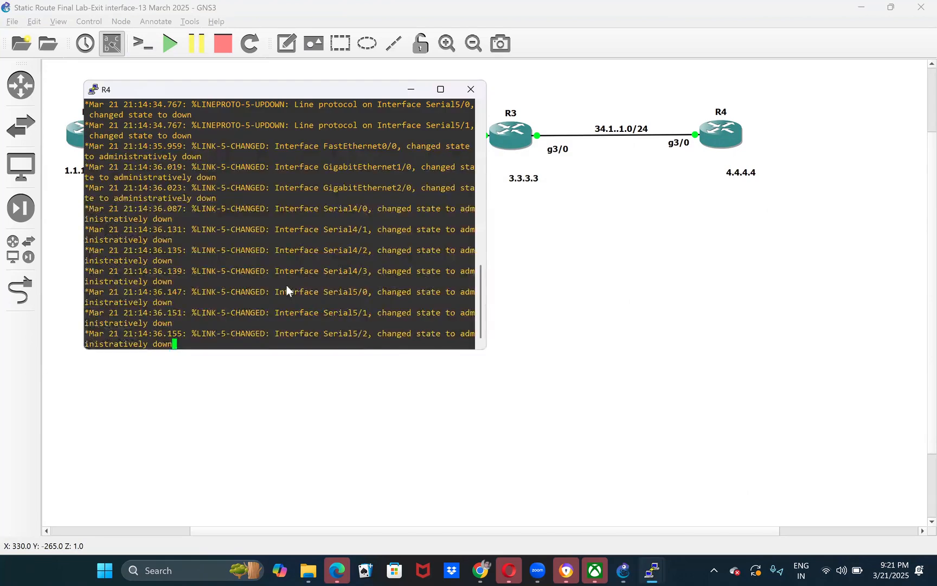
- Switch to R1's PuTTY console window and move it below the router row
mouse_move(651, 570)
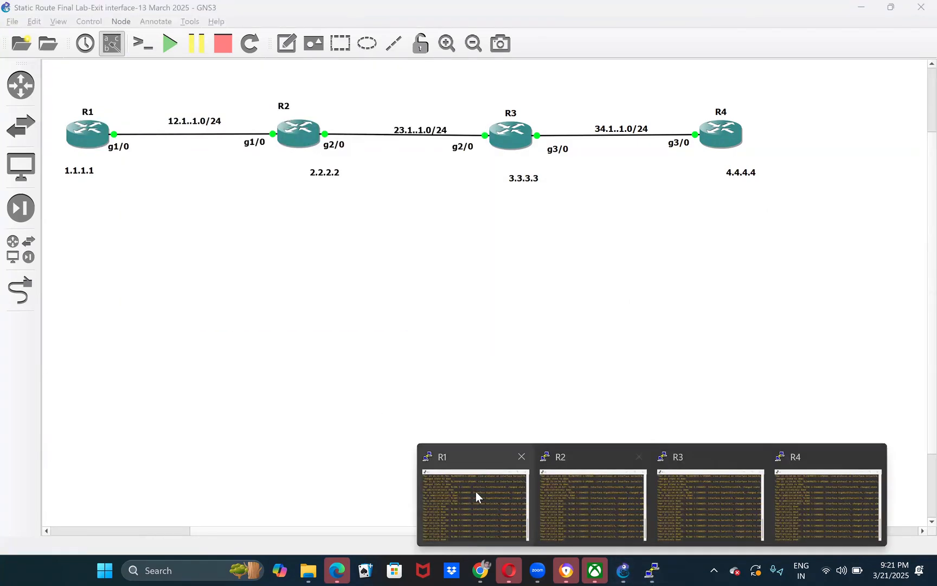
click(477, 492)
drag(194, 50, 252, 166)
- Set the terminal font of R1's PuTTY console to Consolas 16-point and apply the change
right_click(252, 166)
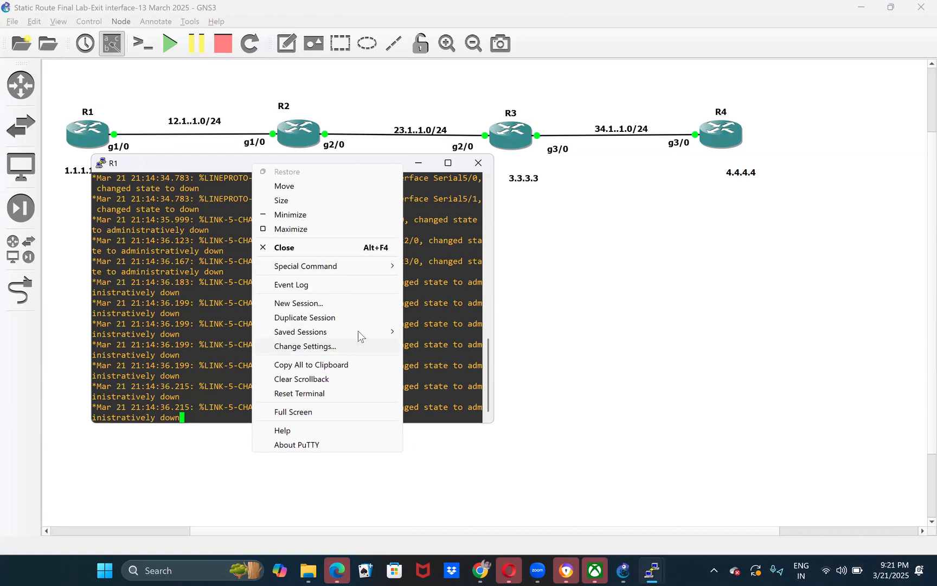
click(358, 347)
click(361, 200)
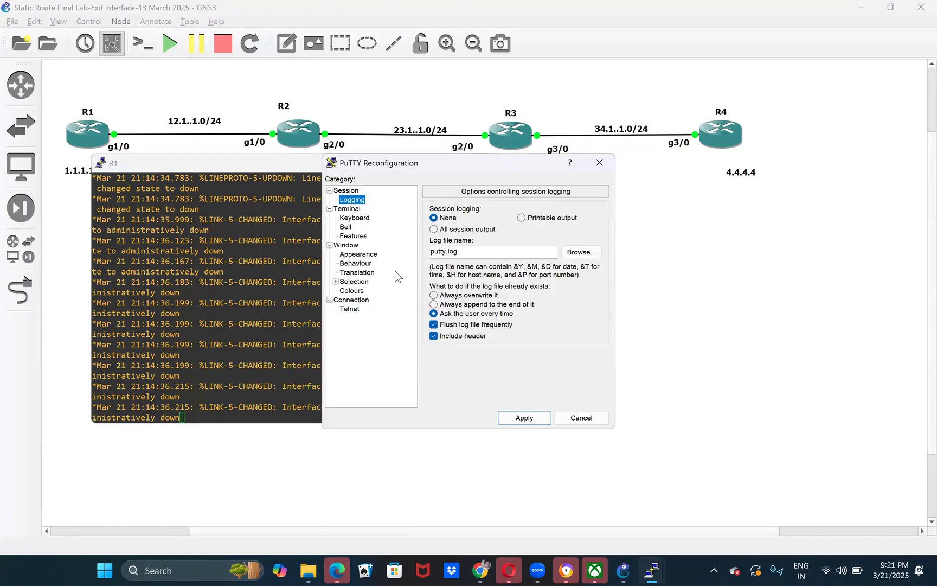
click(358, 254)
click(582, 279)
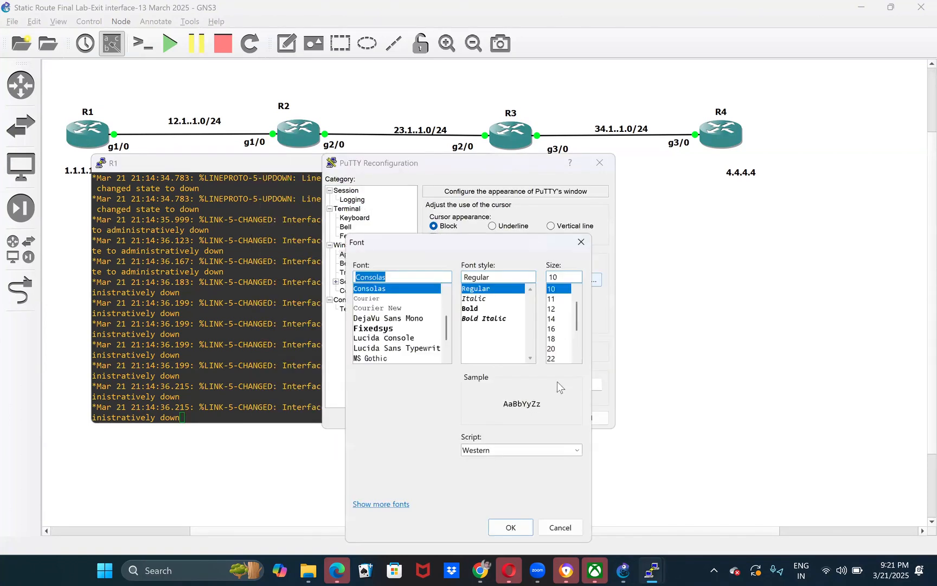
click(551, 328)
click(511, 527)
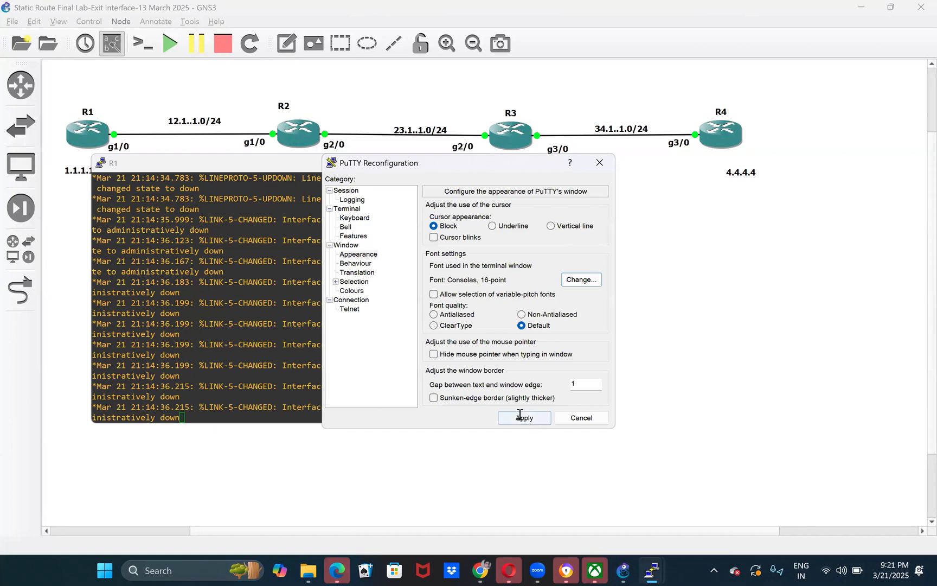
click(520, 415)
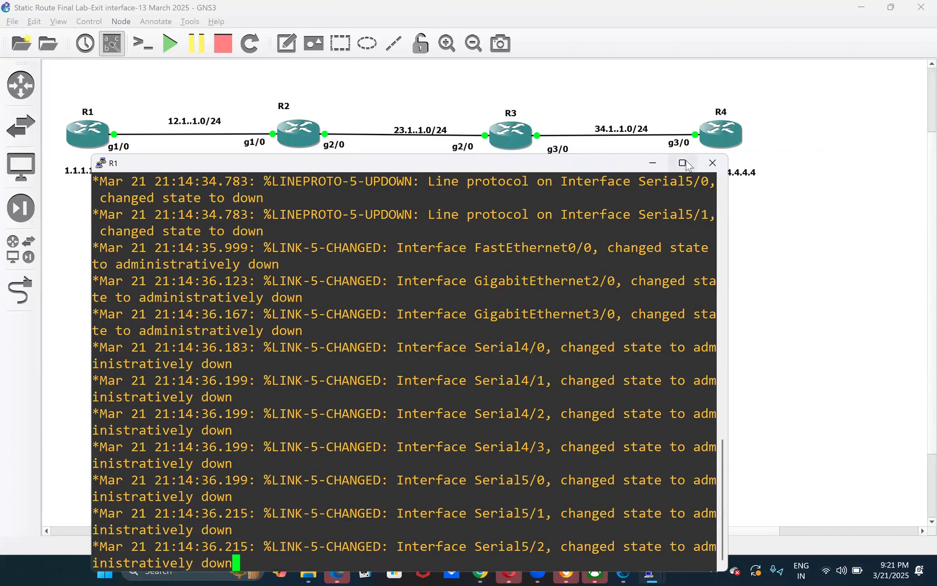
- Set the terminal font size of R1's PuTTY console to 14 and apply the change
right_click(398, 166)
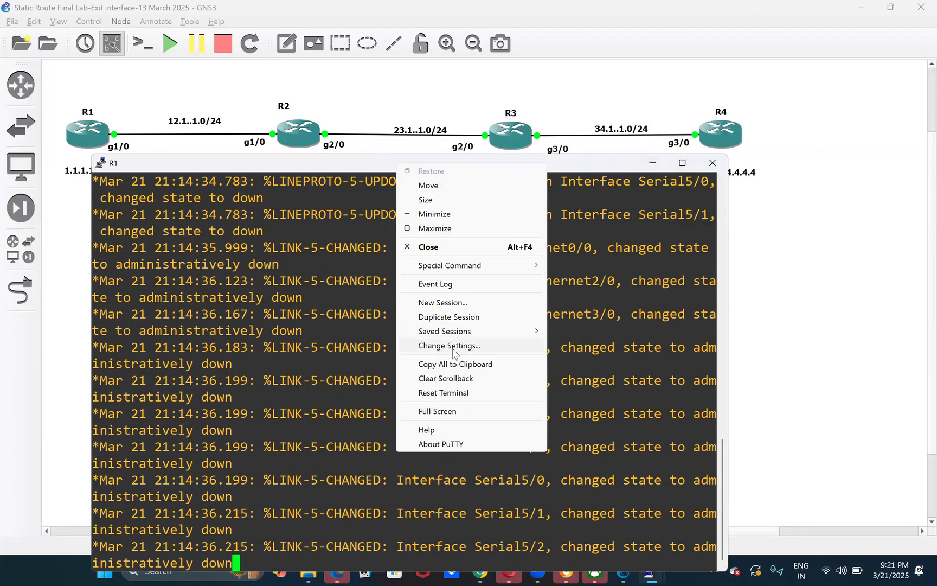
click(449, 346)
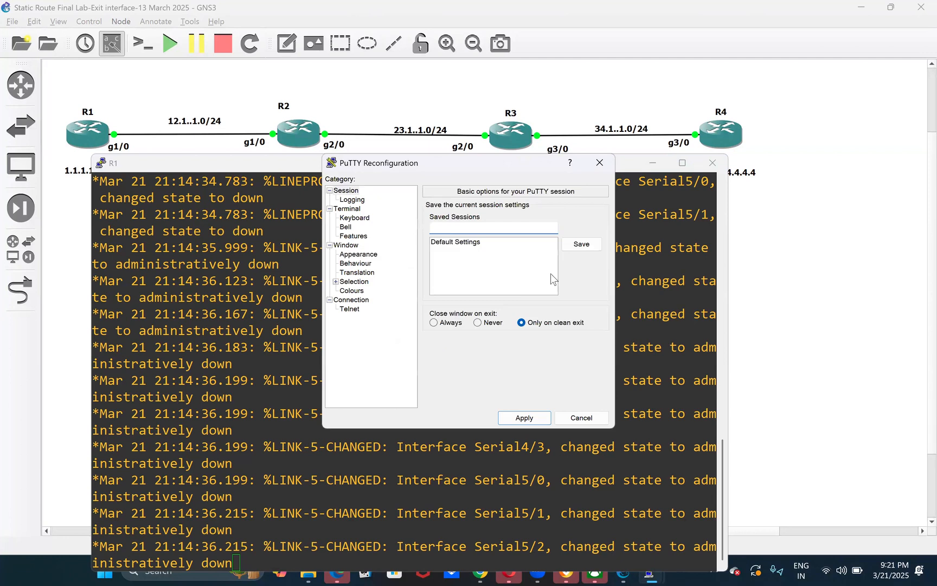
click(358, 254)
click(582, 279)
scroll(565, 293, up, 1)
click(557, 303)
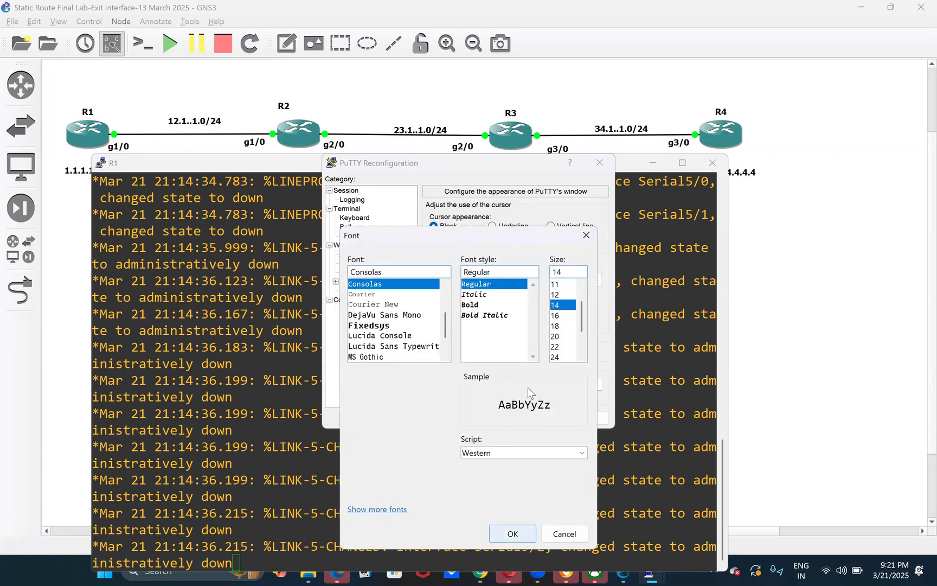
key(Return)
key(Return)
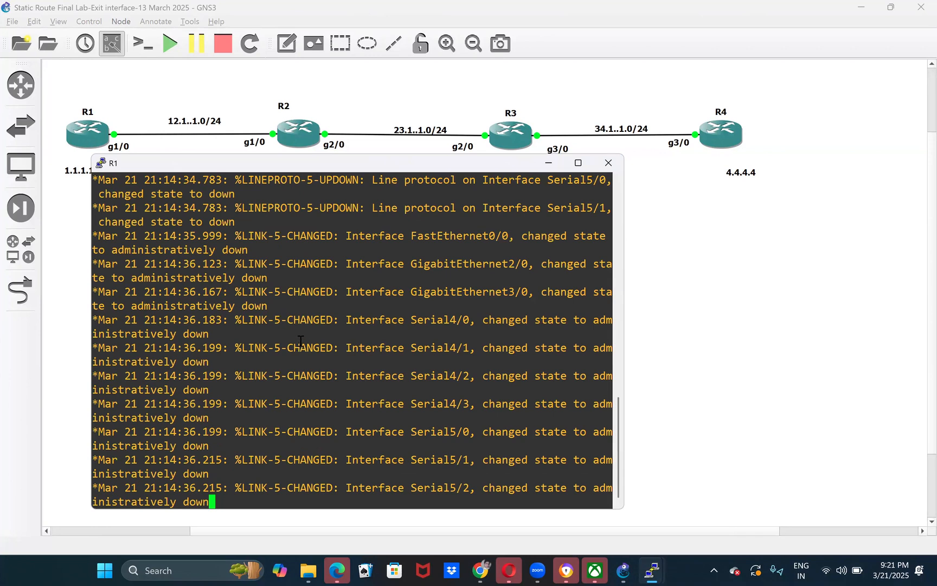
- Bring up the R1# prompt in R1's console and widen the console window for longer lines
key(Return)
key(Return)
key(Return)
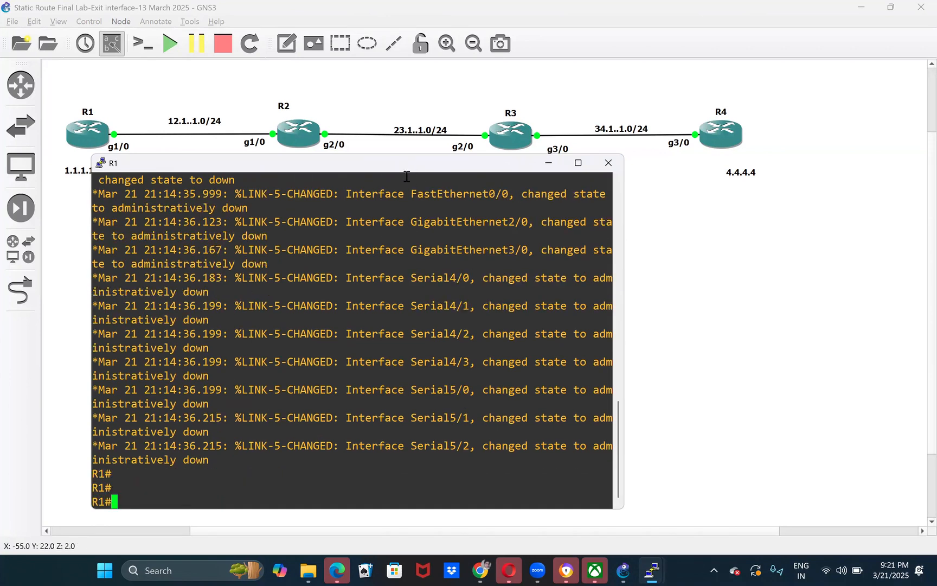
scroll(266, 369, up, 3)
scroll(255, 366, down, 3)
drag(189, 315, 326, 474)
click(405, 453)
drag(623, 379, 818, 382)
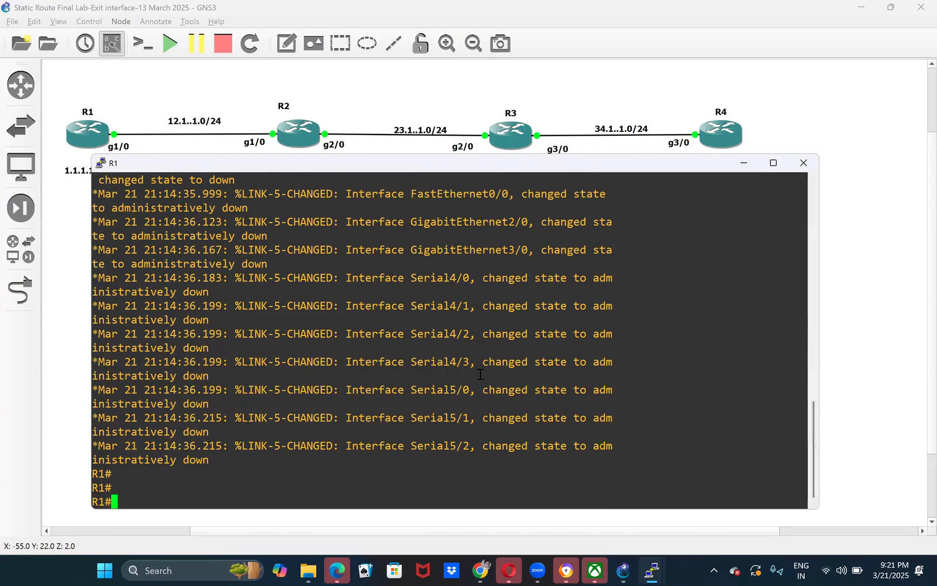
key(Return)
key(Return)
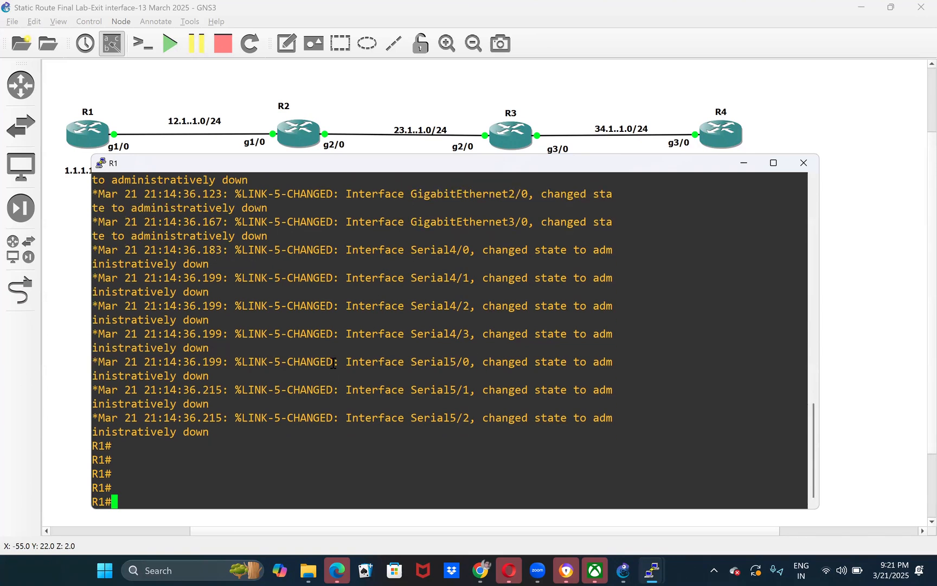
key(Return)
key(Return)
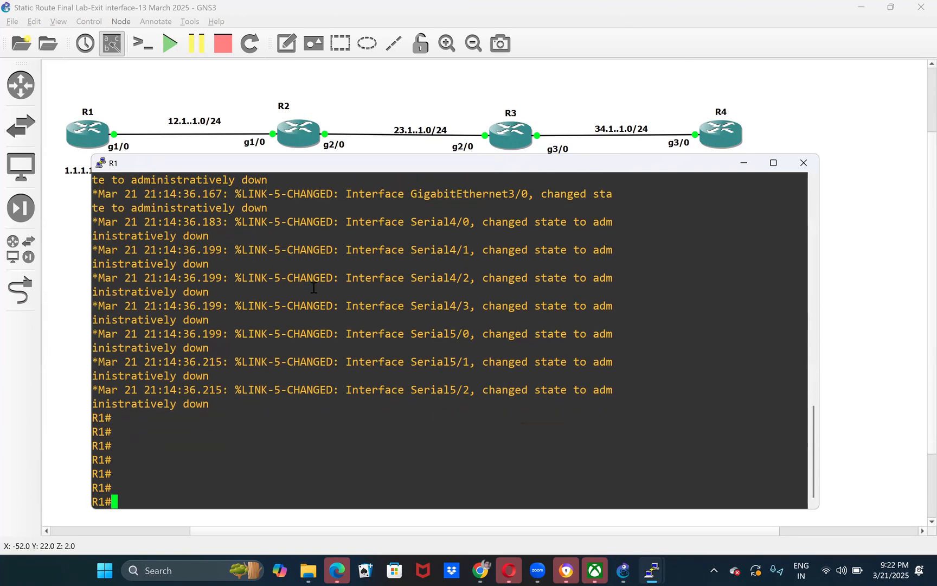
scroll(313, 288, up, 15)
scroll(387, 264, down, 15)
drag(170, 222, 255, 261)
click(314, 339)
click(369, 314)
drag(440, 450, 347, 263)
click(779, 303)
click(846, 342)
- Switch to R2's PuTTY console window, move it below the router row and widen it
mouse_move(652, 570)
click(601, 523)
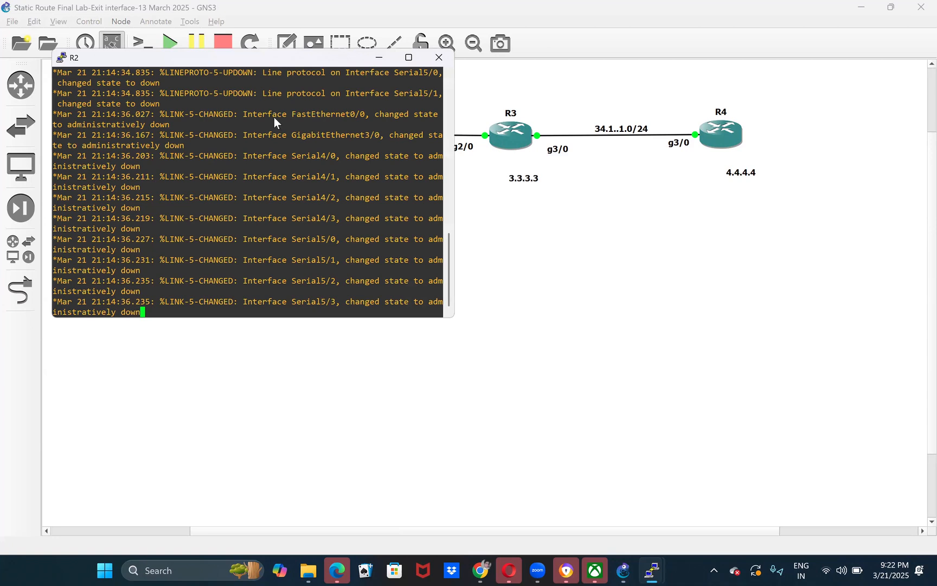
drag(263, 342, 423, 427)
click(496, 358)
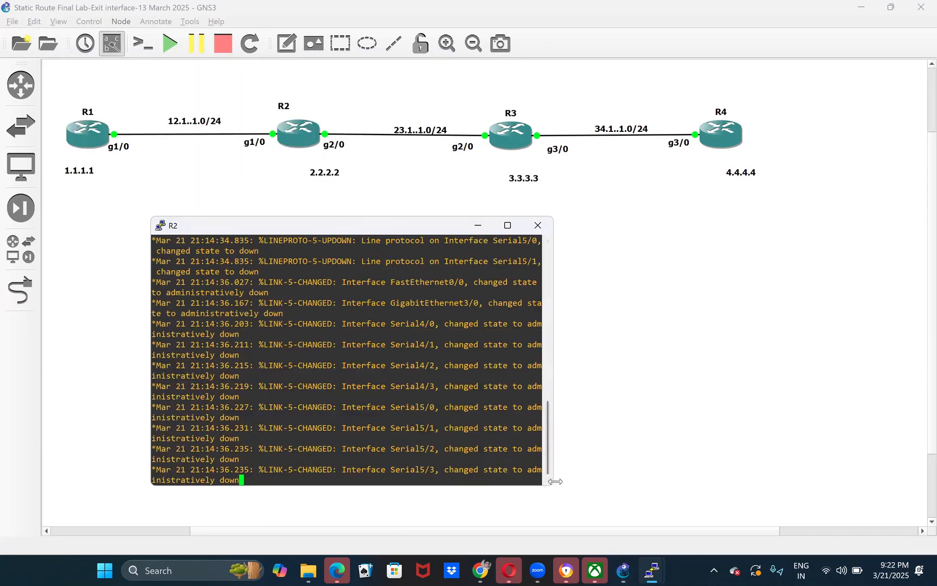
drag(555, 403, 697, 402)
- Set the terminal font size of R2's PuTTY console to 14, then return to the topology
right_click(417, 225)
click(440, 404)
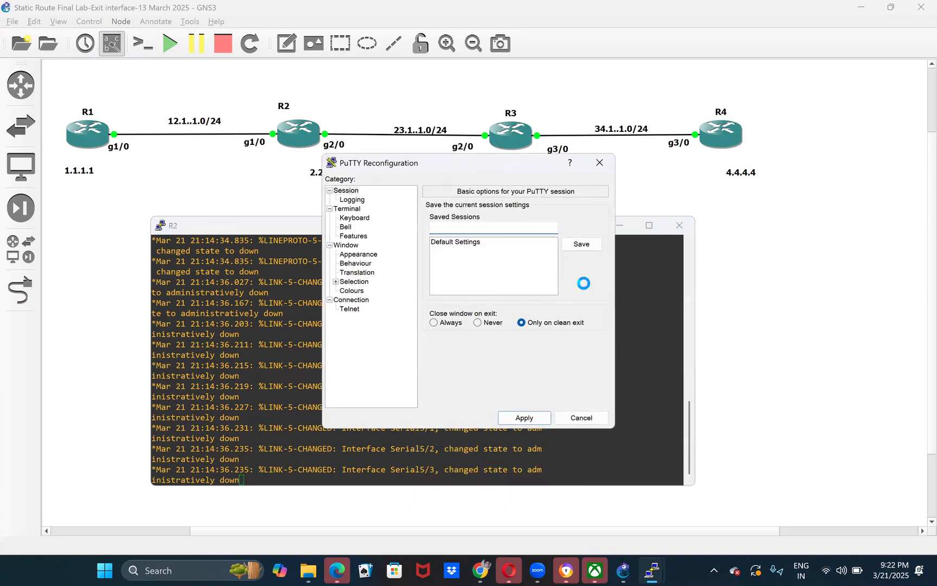
click(357, 272)
click(358, 255)
click(582, 279)
click(556, 316)
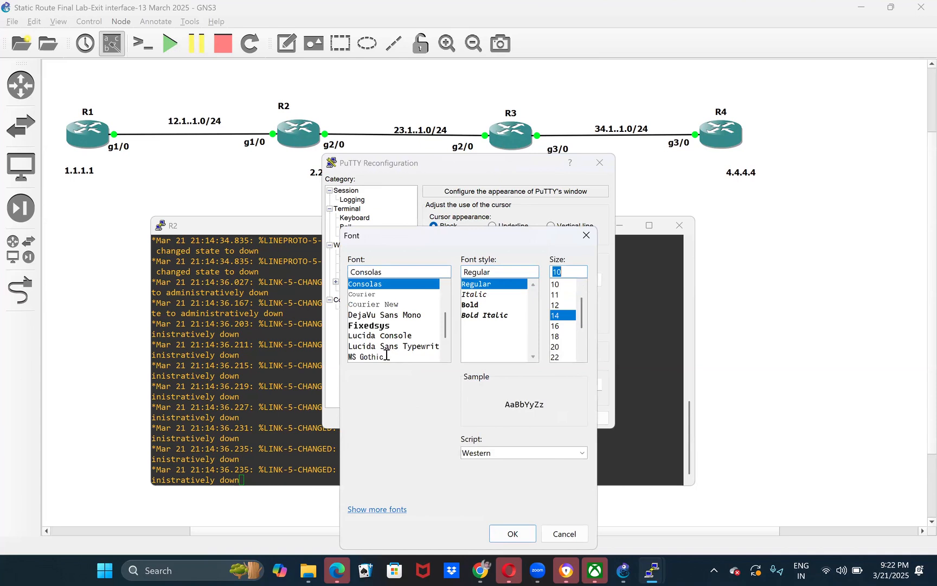
click(512, 534)
click(793, 221)
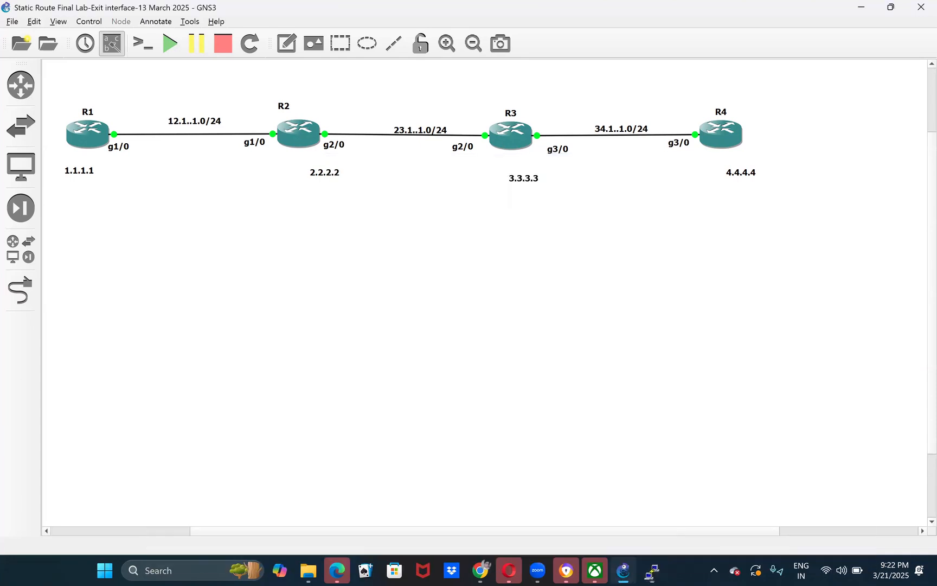
- Switch to R3's PuTTY console and move its window below the router row
click(652, 571)
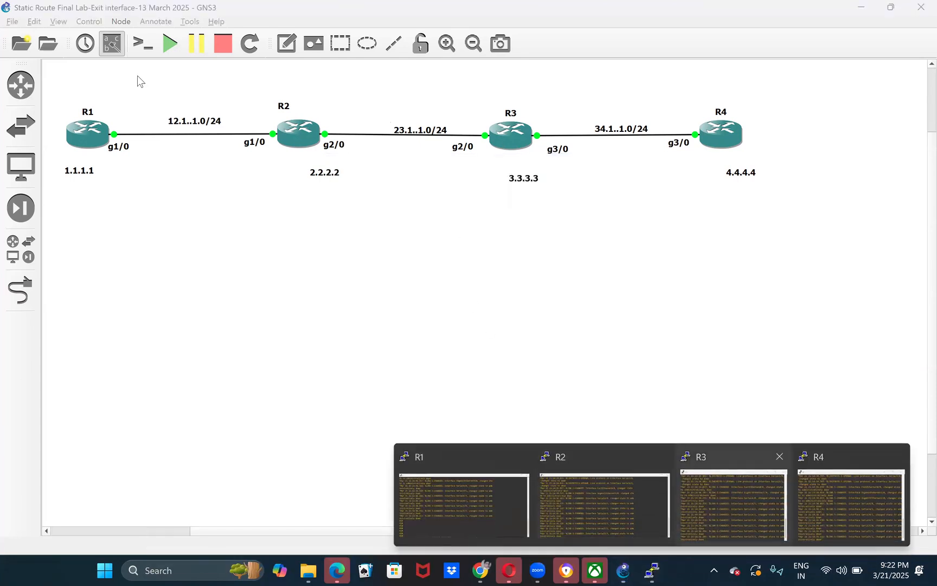
click(734, 505)
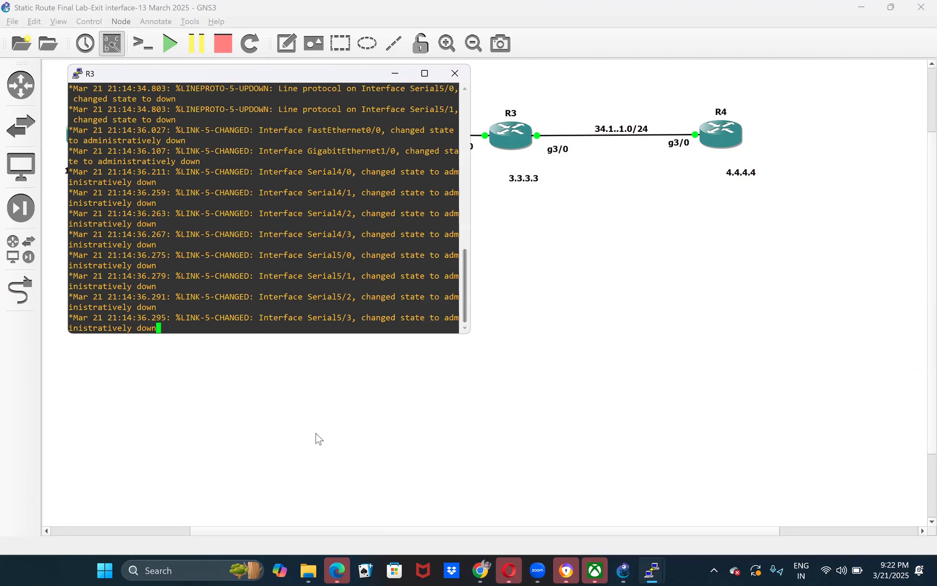
drag(287, 75, 396, 248)
- Set the terminal font size of R3's PuTTY console to 14, apply it and return to the topology
right_click(396, 248)
click(299, 430)
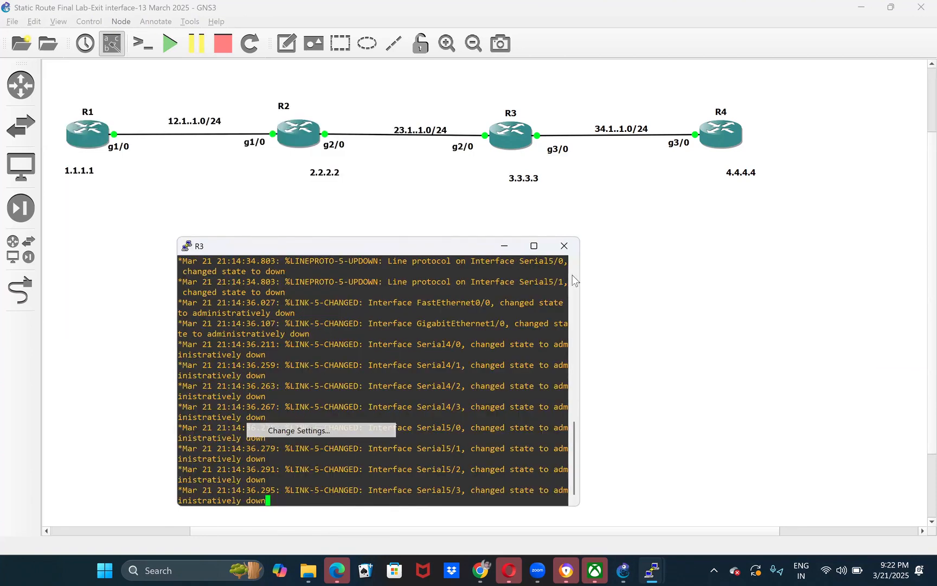
click(579, 279)
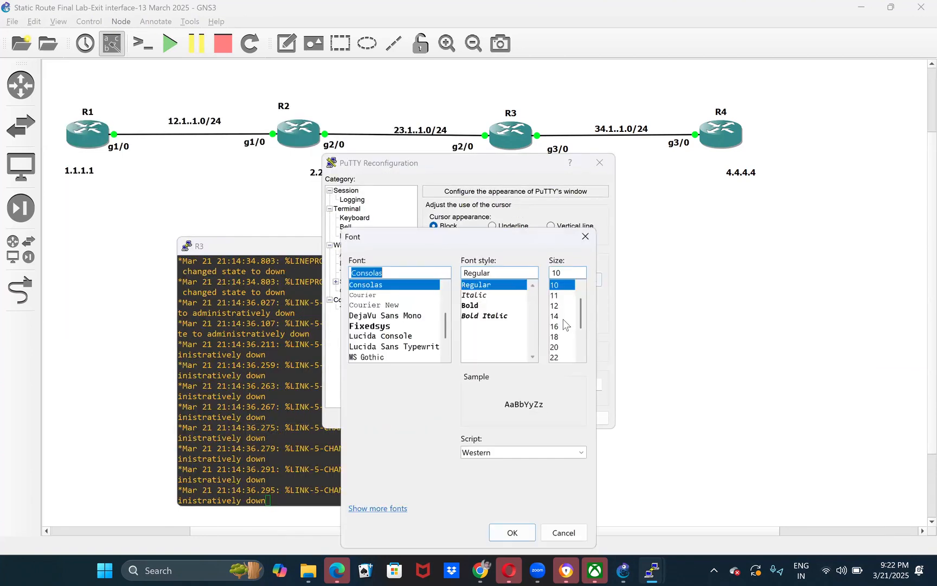
click(555, 315)
click(513, 533)
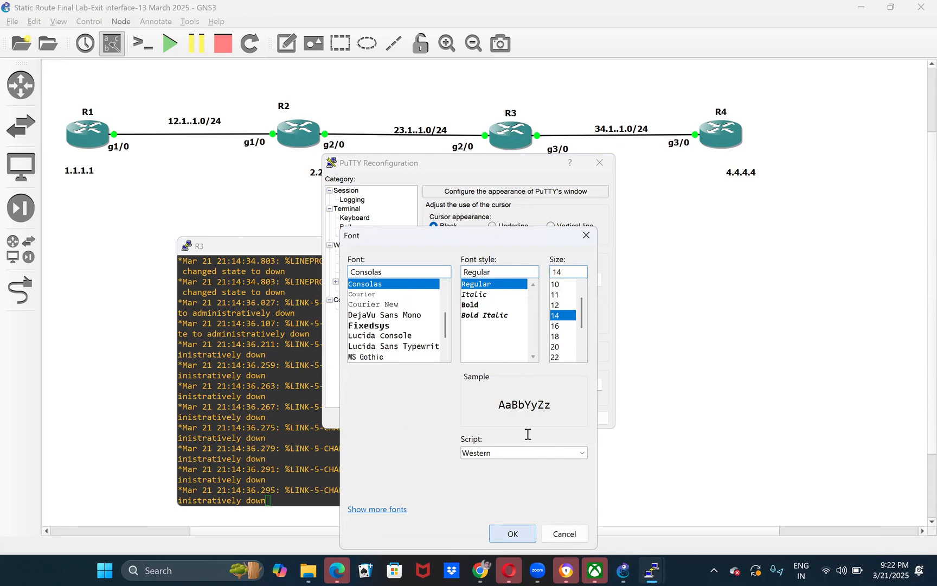
click(534, 416)
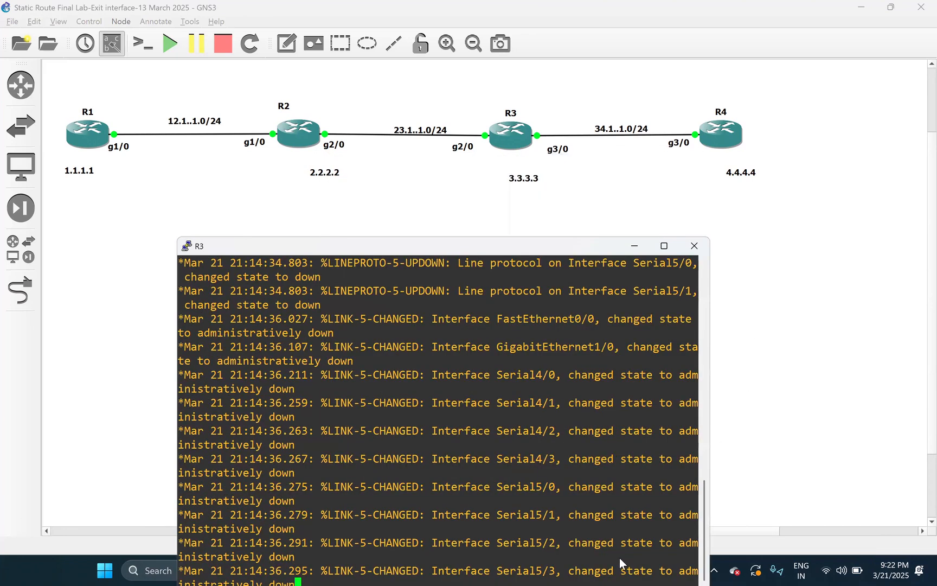
click(656, 242)
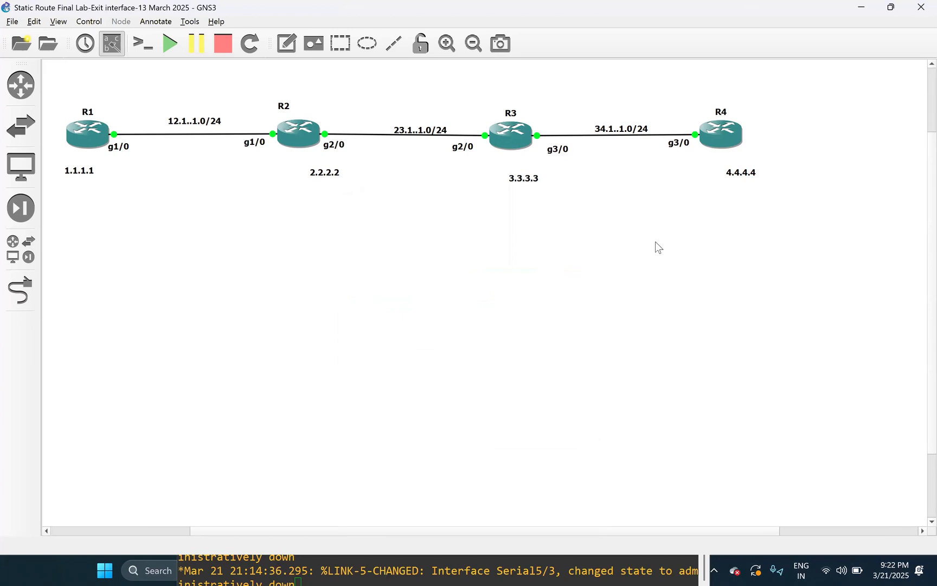
- Switch to R4's PuTTY console, move it below the router row and choose terminal font size 14
click(666, 562)
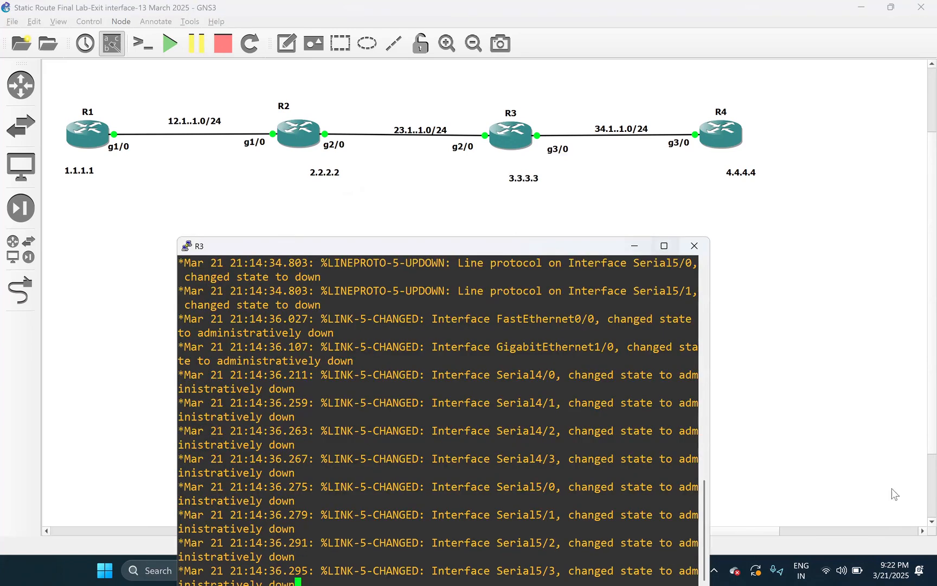
click(291, 111)
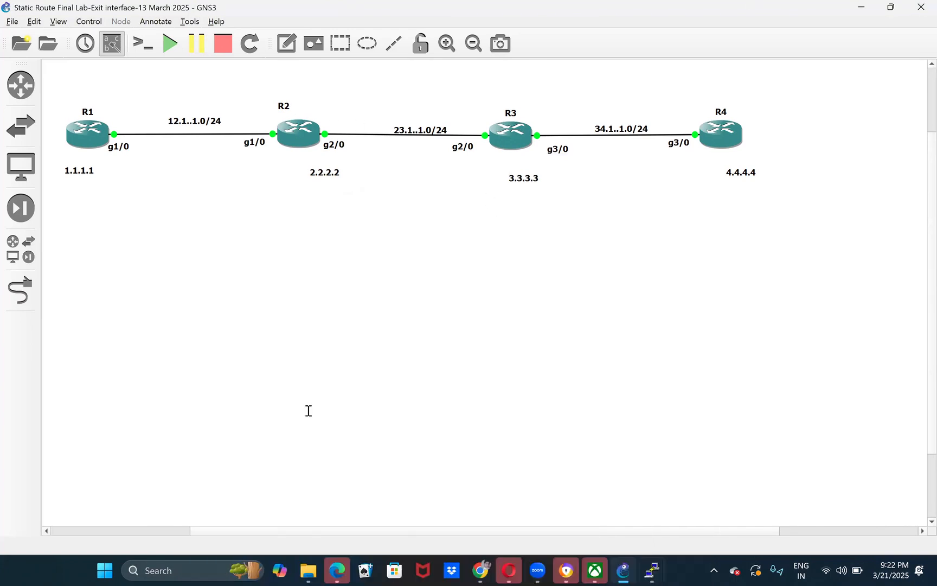
click(309, 411)
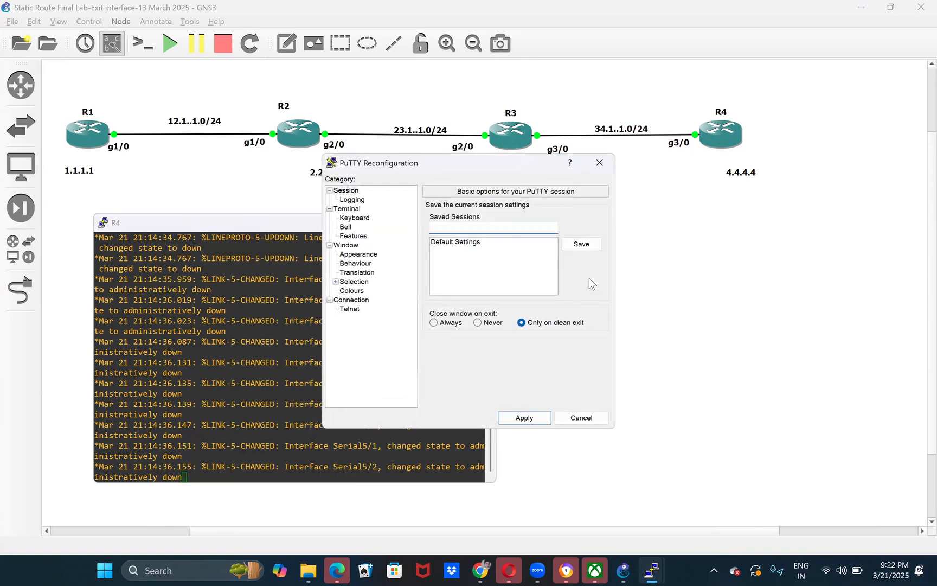
click(358, 254)
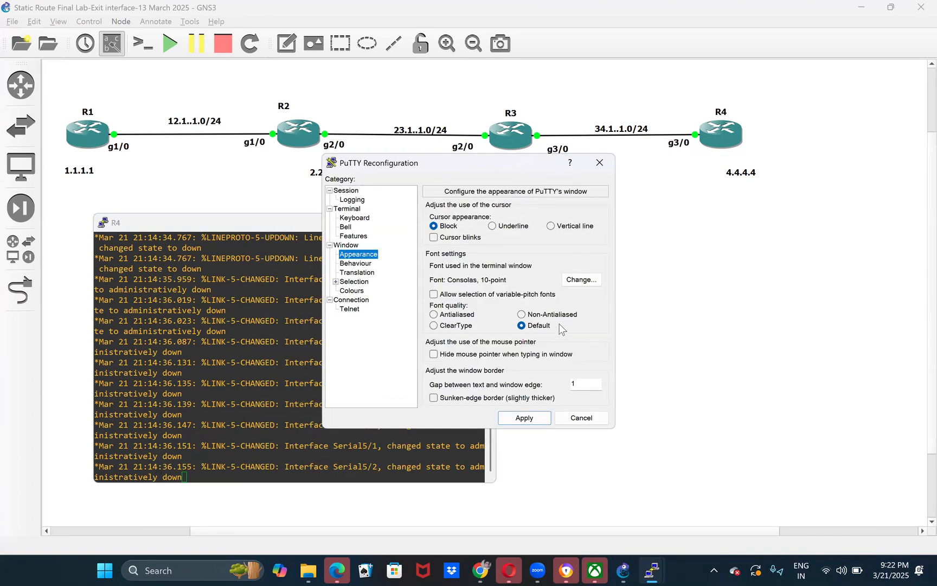
click(582, 280)
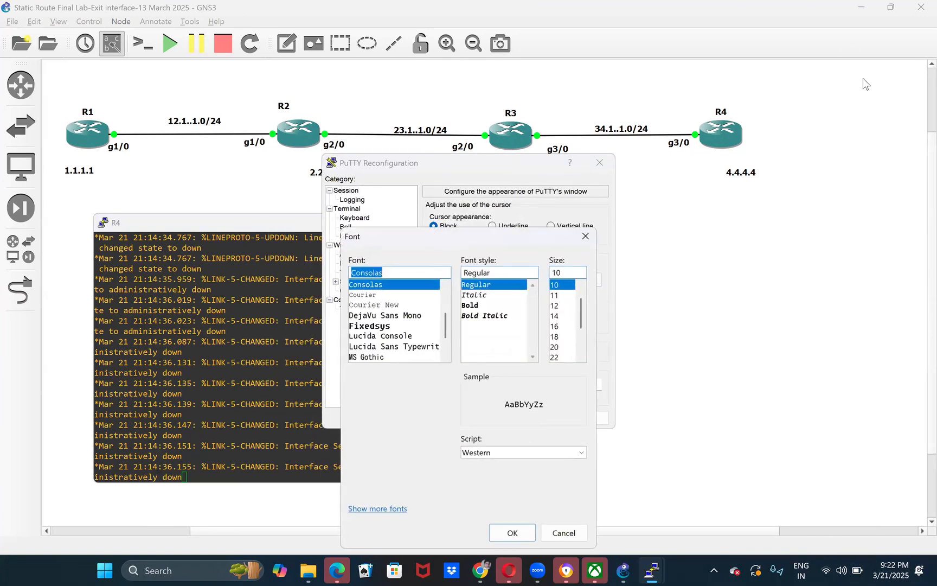
click(555, 315)
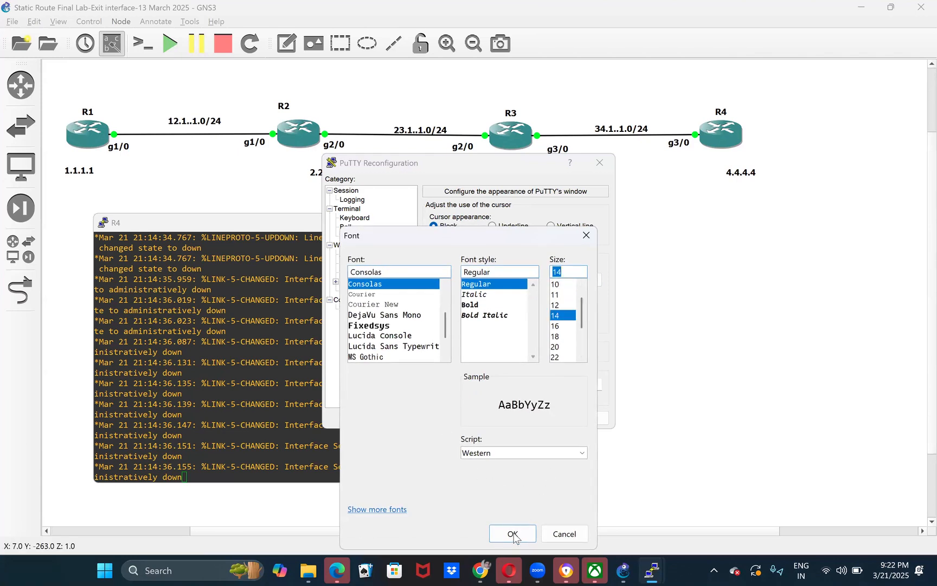
click(581, 453)
key(Down)
key(Down)
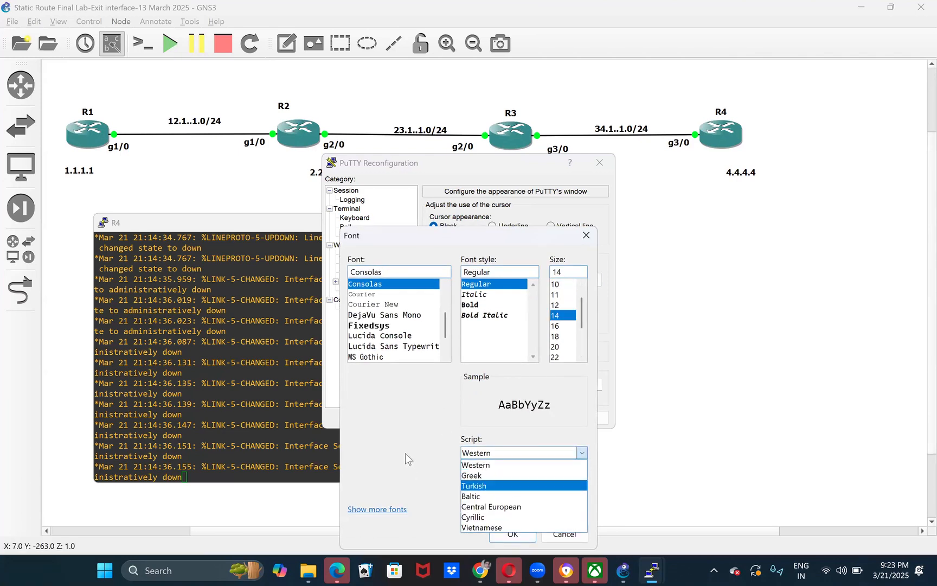
key(Escape)
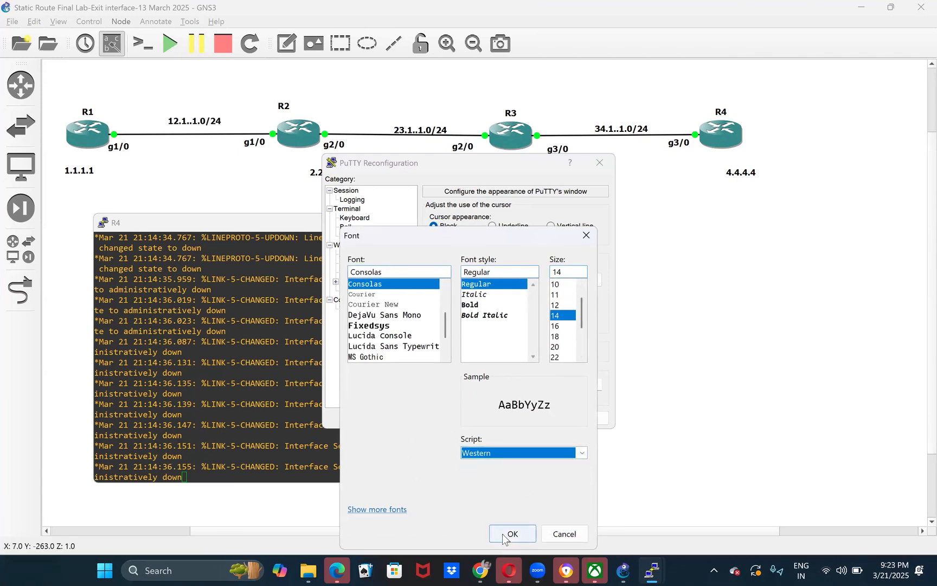
- Confirm and apply the font change for R4's console, then return to the topology
click(514, 533)
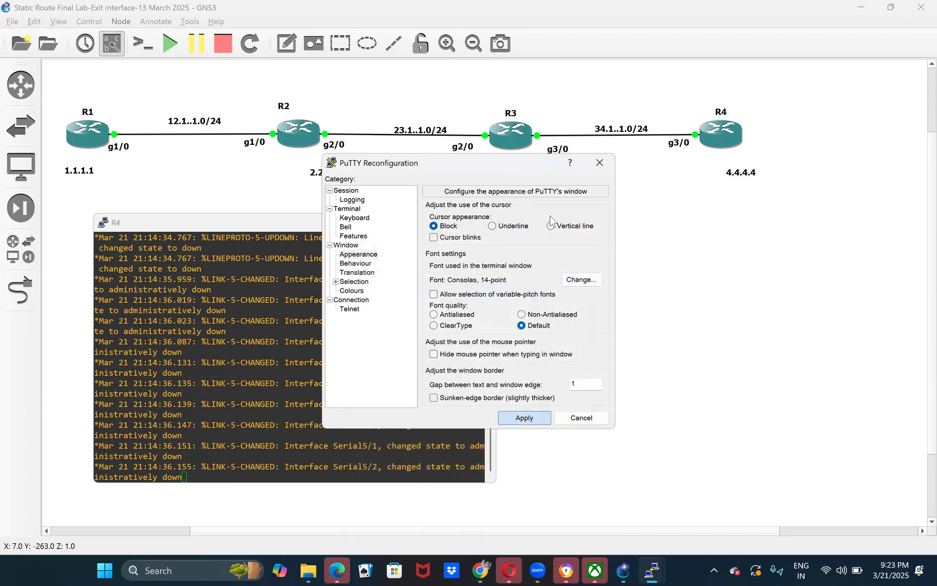
key(Return)
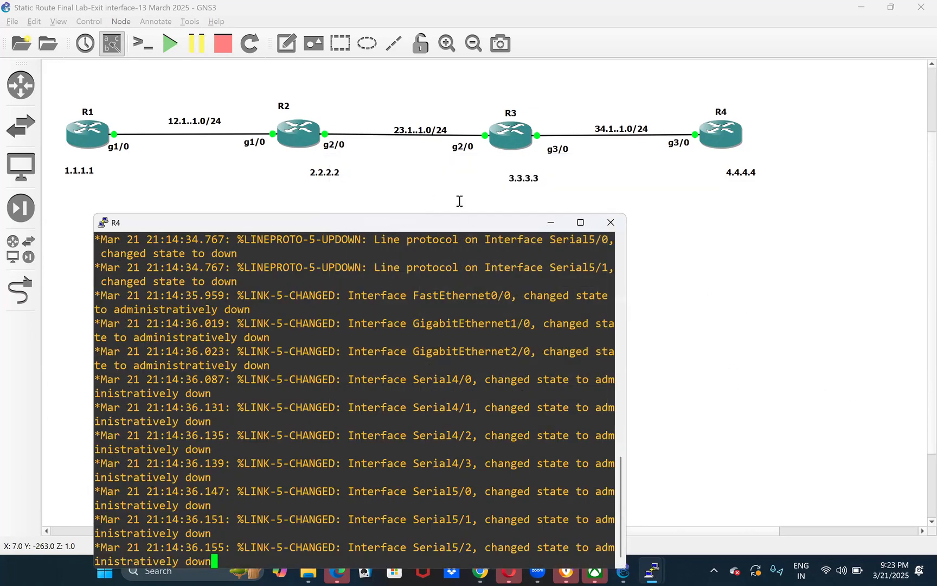
key(super+Down)
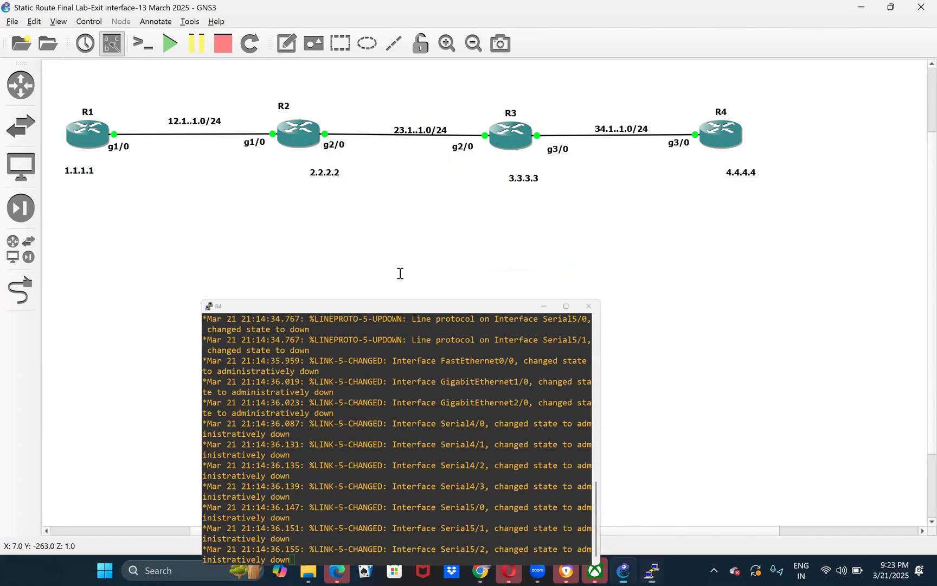
- In R1's console, list the static route commands with show running-config | i ip route
key(alt+Tab)
text(sho)
key(Tab)
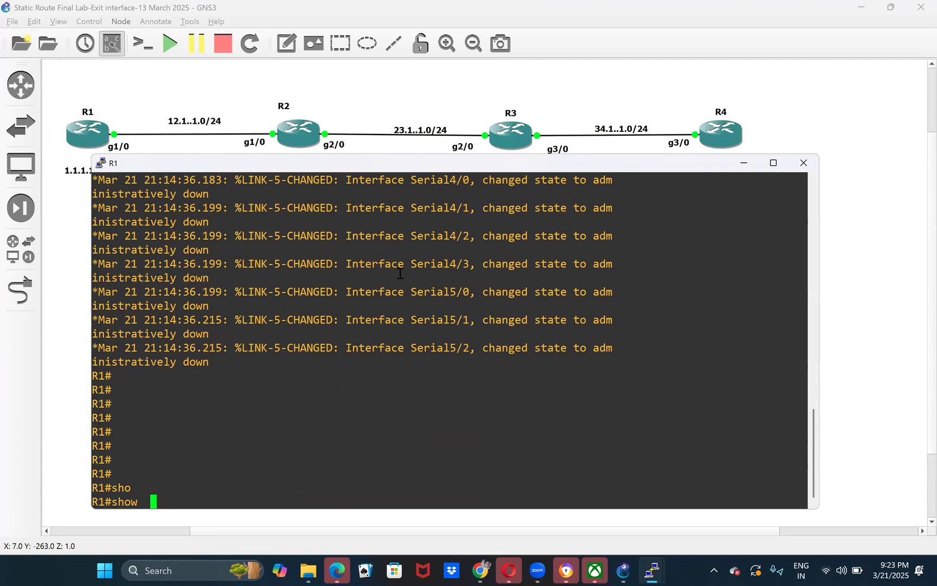
text(run)
key(Tab)
text(| i ip route)
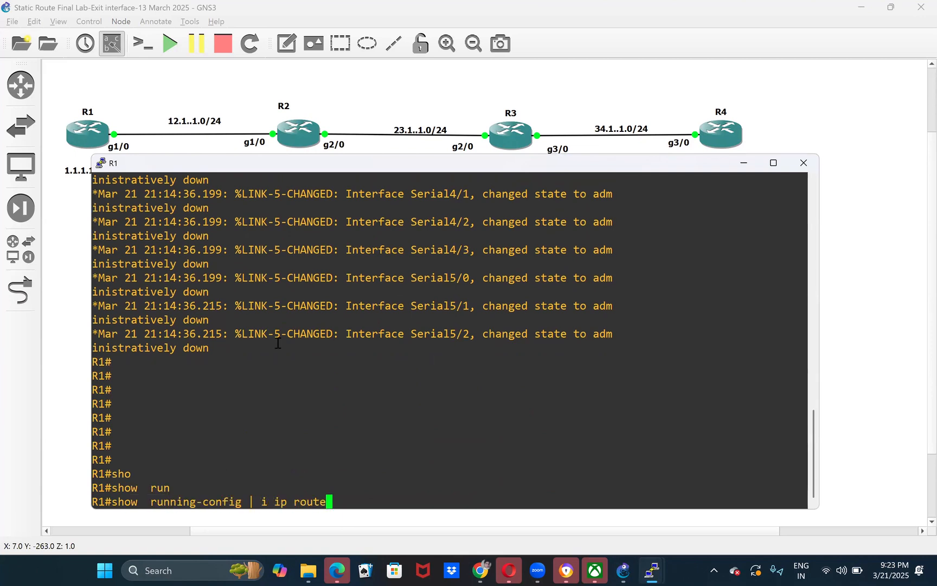
drag(203, 504, 324, 502)
click(272, 504)
drag(274, 502, 322, 503)
click(261, 504)
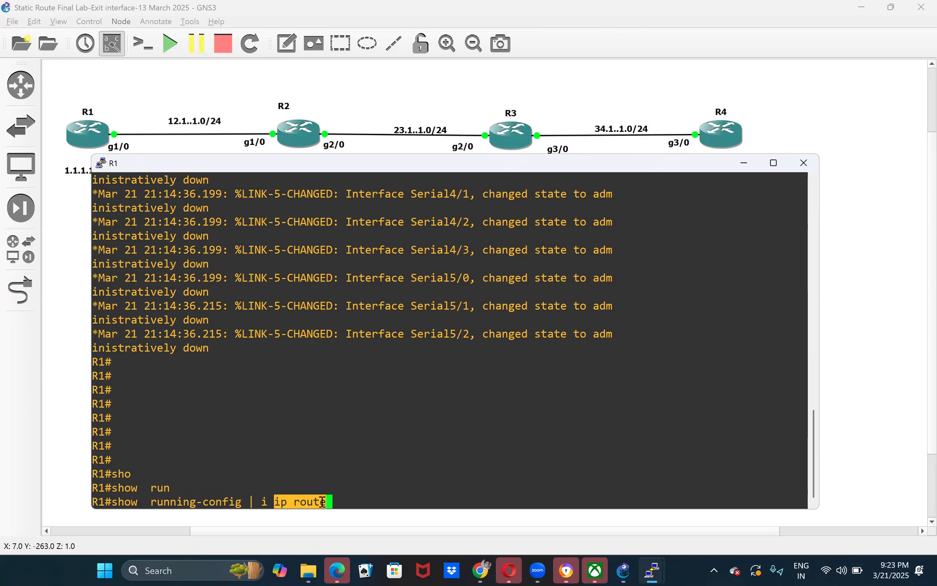
key(Return)
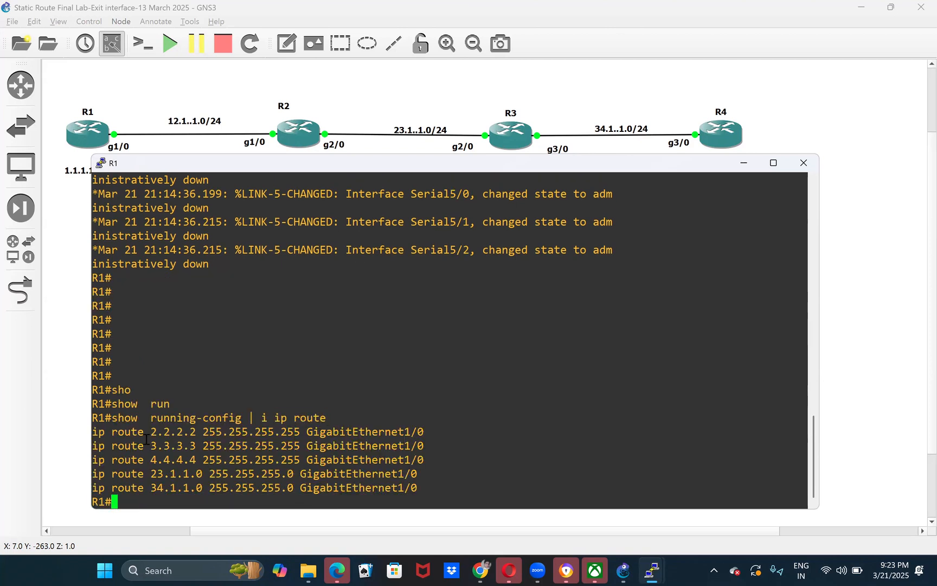
- Copy R1's listed ip route lines into a text note on the topology below R1
drag(100, 433, 231, 436)
click(393, 472)
click(139, 419)
drag(93, 431, 425, 491)
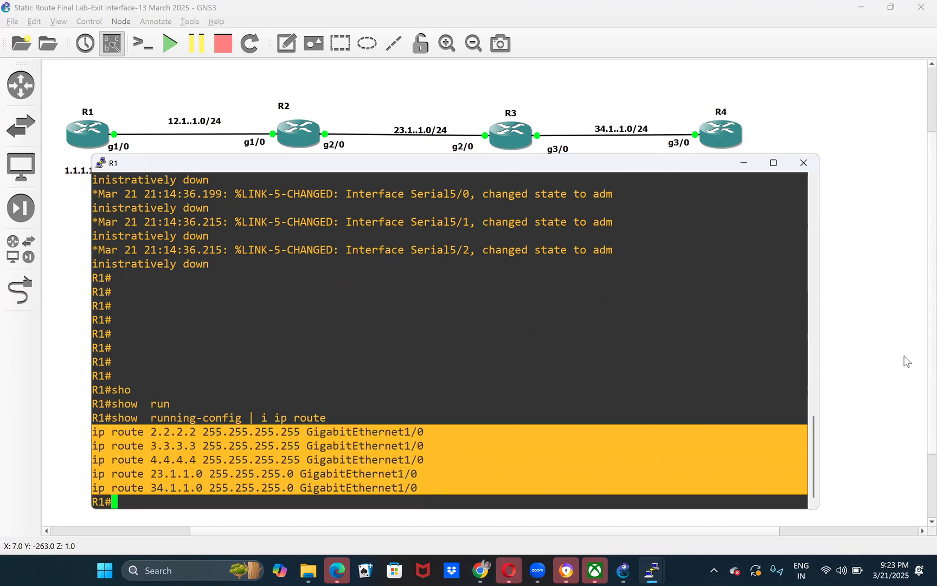
click(867, 351)
click(289, 44)
click(59, 245)
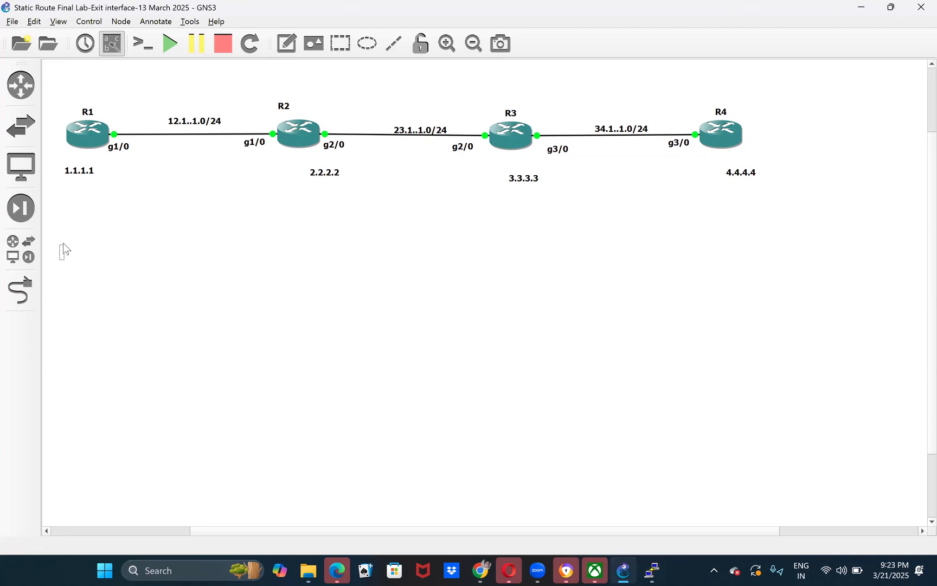
text(ip route 2.2.2.2 255.255.255.255 GigabitEthernet1/0 ip route 3.3.3.3 255.255.255.255 GigabitEthernet1/0 ip route 4.4.4.4 255.255.255.255 GigabitEthernet1/0 ip route 23.1.1.0 255.255.255.0 GigabitEthernet1/0 ip route 34.1.1.0 255.255.255.0 GigabitEthernet1/0)
drag(180, 307, 181, 253)
click(188, 332)
- Switch to R2's console and list its static route commands with show running-config | i ip route
click(646, 565)
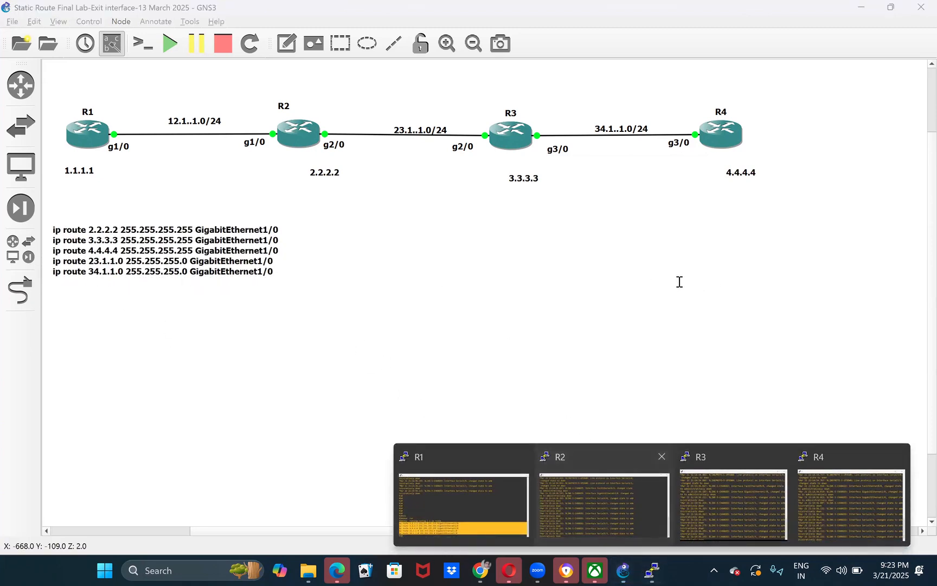
click(612, 504)
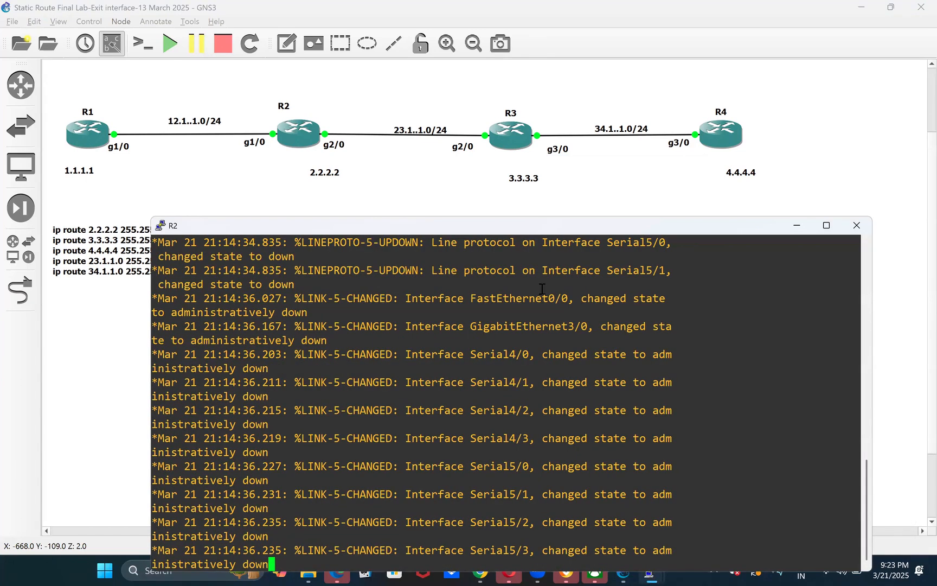
key(Return)
key(Return)
key(Return)
key(Return)
text(sho)
key(Tab)
text(run)
key(Tab)
text(| i ip)
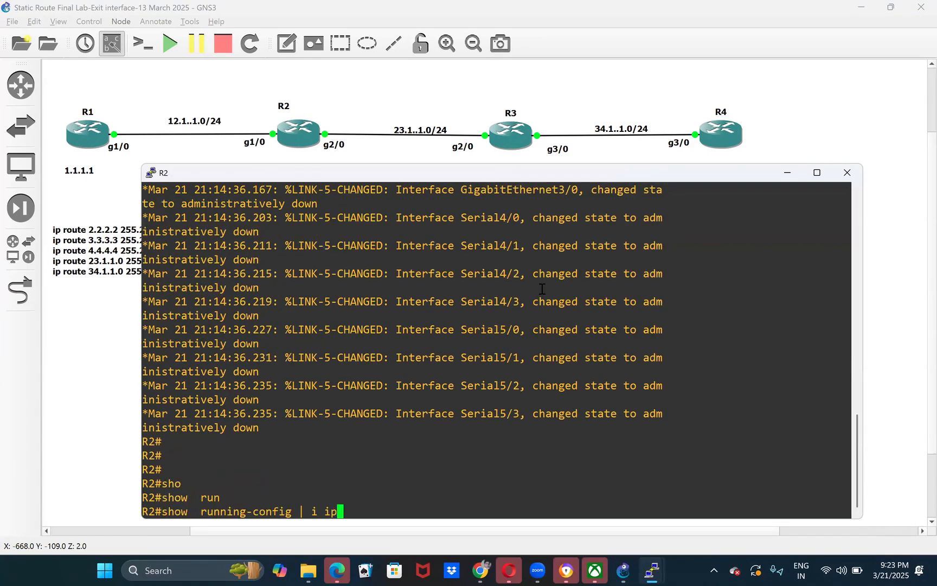
text( route)
key(Return)
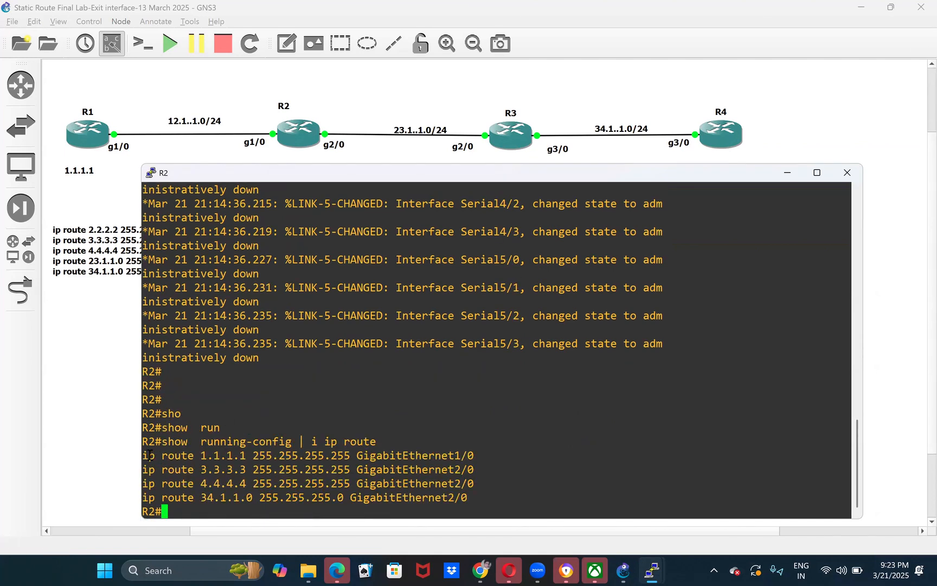
- Copy R2's listed ip route lines into a text note and place it beside R1's note
drag(147, 455, 542, 517)
key(ctrl+c)
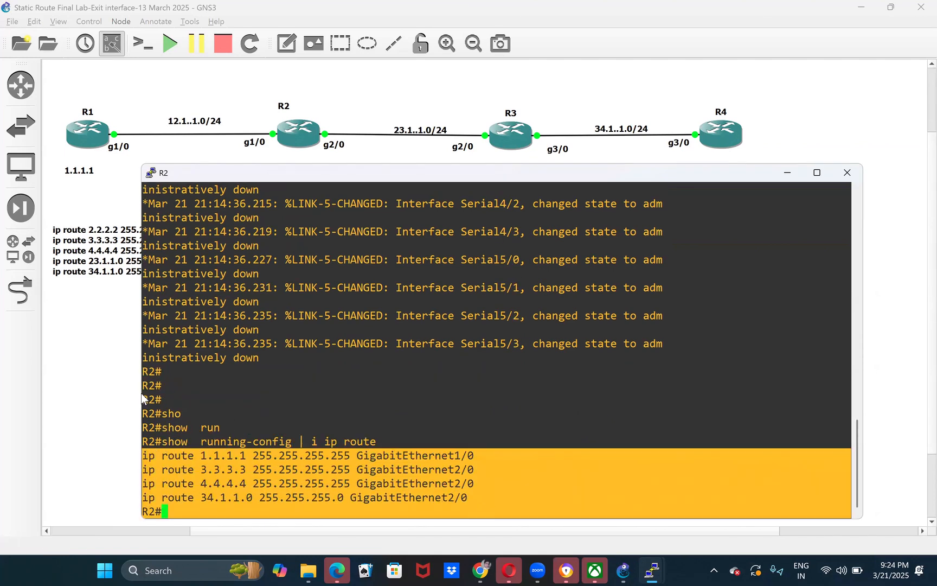
click(320, 112)
click(287, 43)
click(329, 226)
key(ctrl+v)
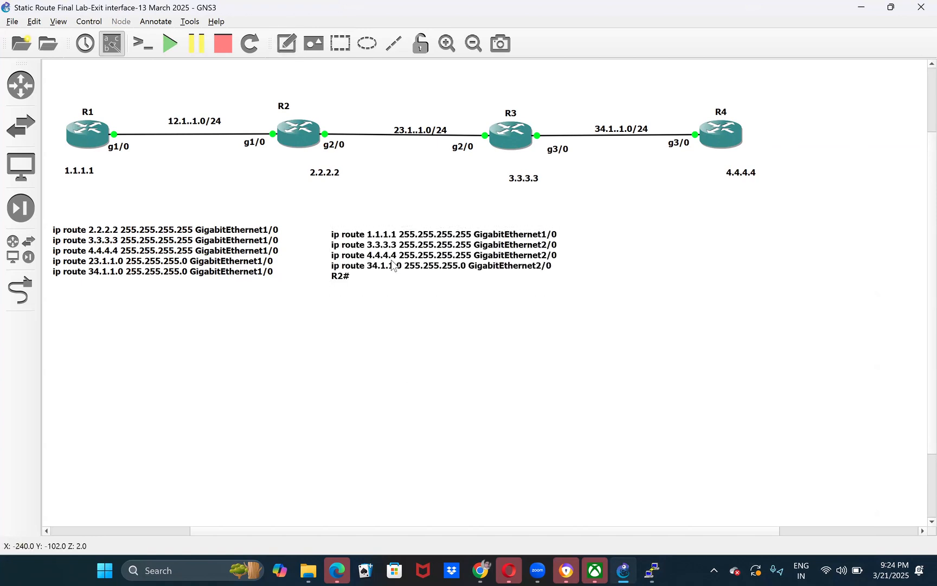
click(362, 257)
click(348, 335)
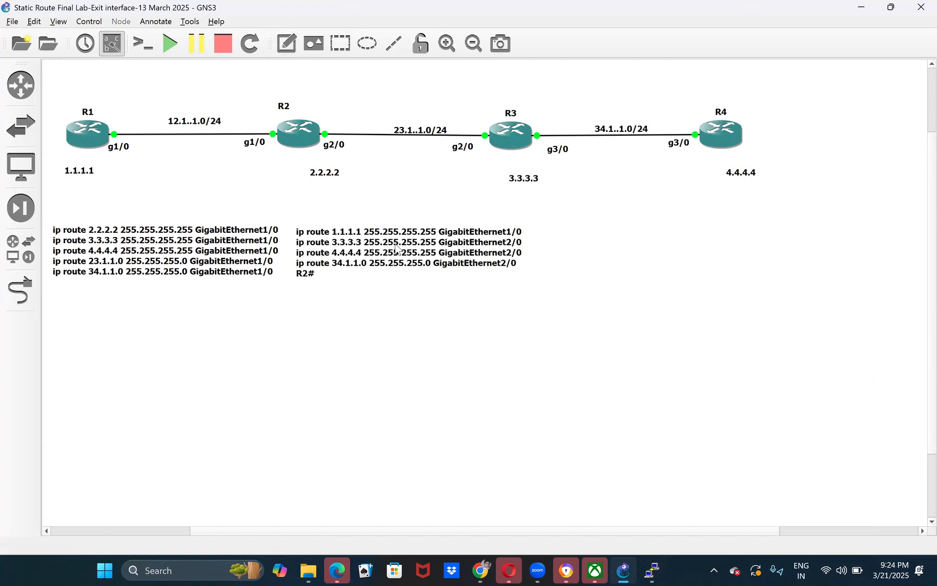
- Move R3 and R4 farther from R2 and shift the 34.1..1.0/24 label between R2 and R3
drag(509, 142, 571, 148)
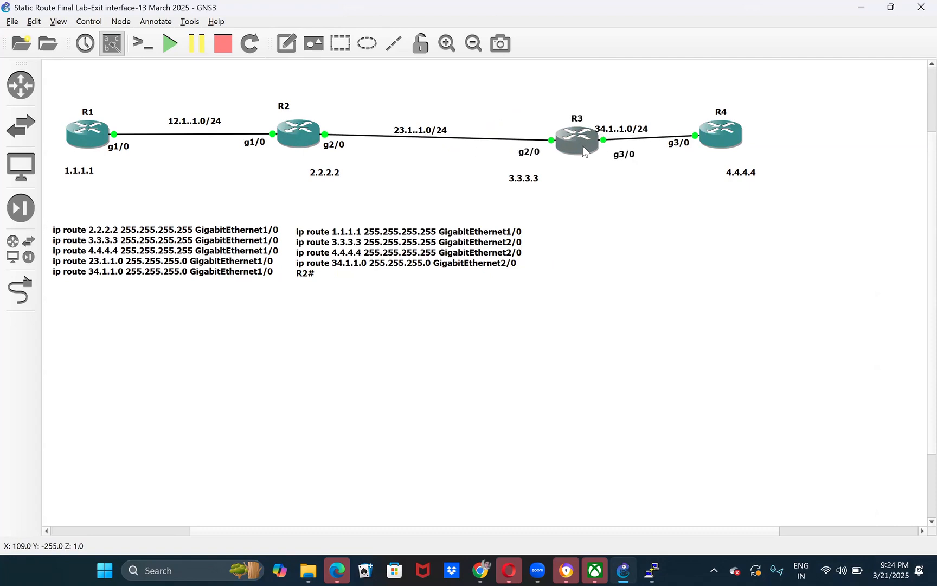
drag(733, 137, 844, 146)
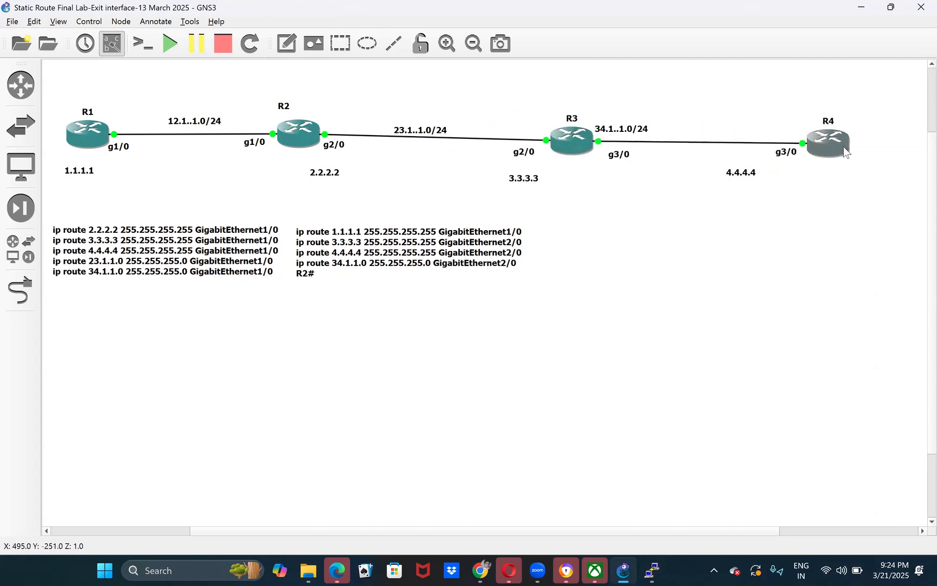
drag(559, 129, 481, 127)
click(628, 130)
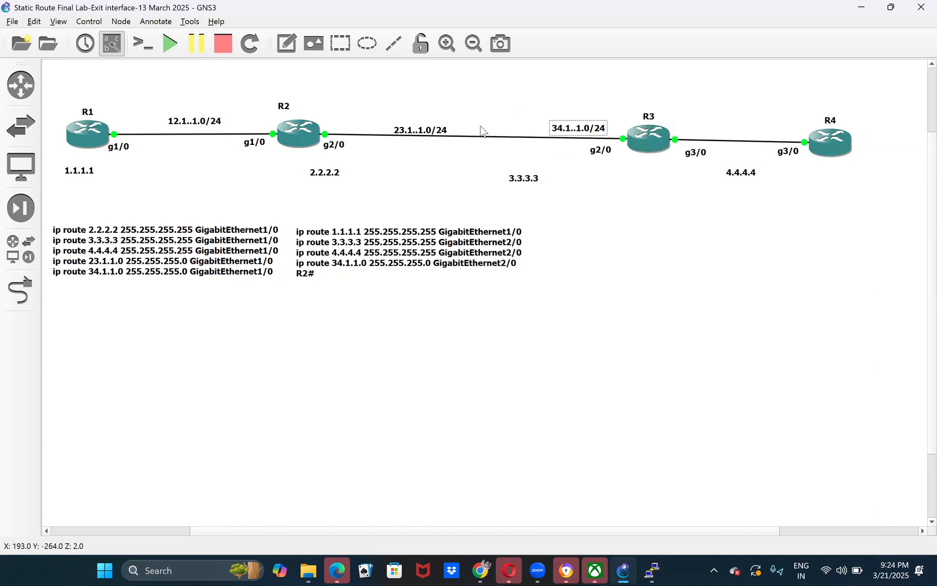
- Move R2 farther from R1 and shift its route note beneath it, away from R1's note
drag(300, 134, 370, 137)
drag(377, 232, 411, 226)
click(401, 324)
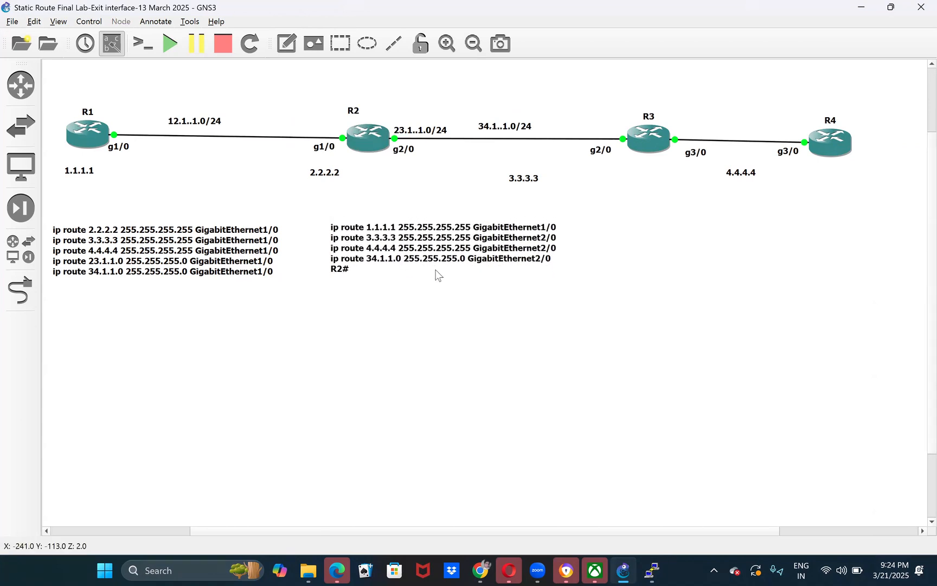
- Switch to R3's console and list its static route commands with show running-config | i ip route
click(650, 567)
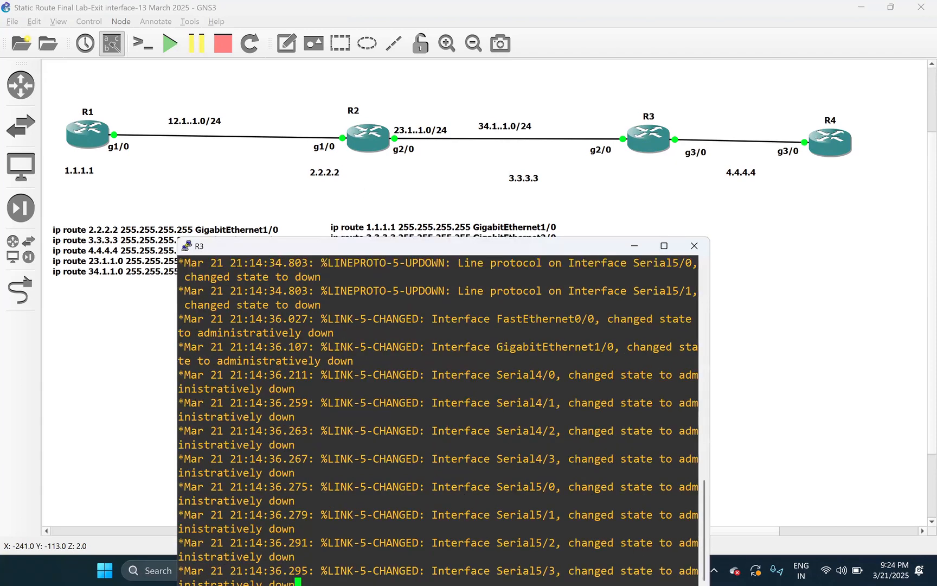
click(434, 170)
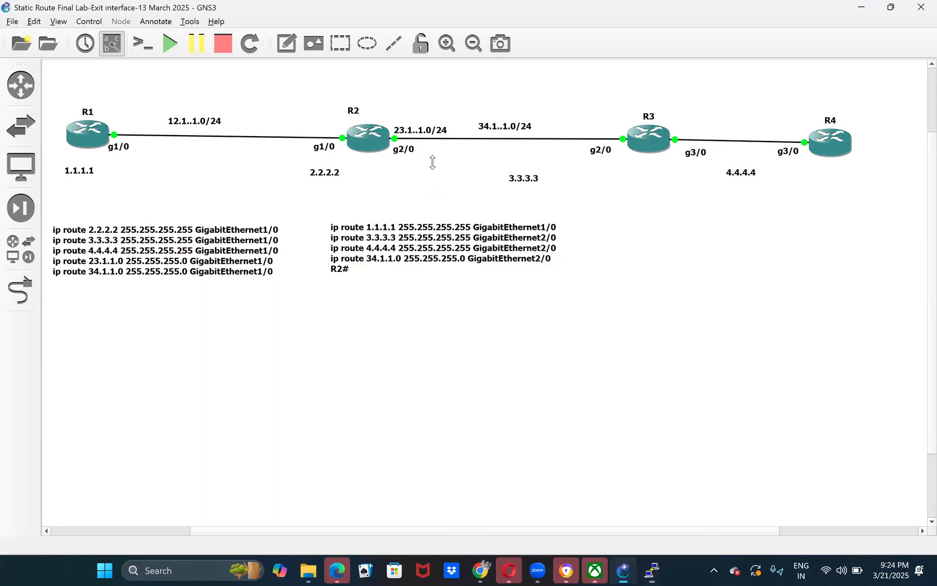
key(alt+Tab)
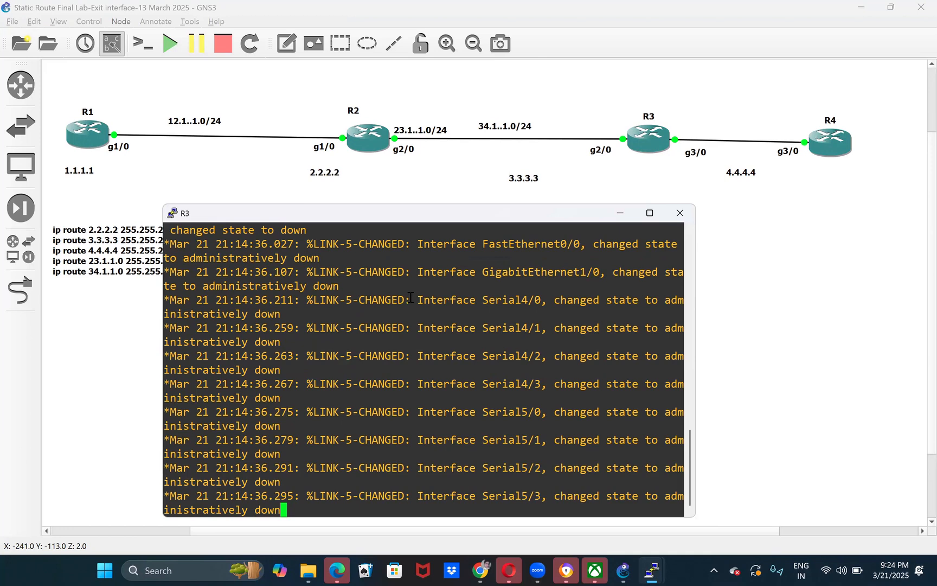
key(Return)
key(Return)
key(Return)
key(Return)
key(Return)
text(sho)
key(Tab)
text(run)
key(Tab)
text(})
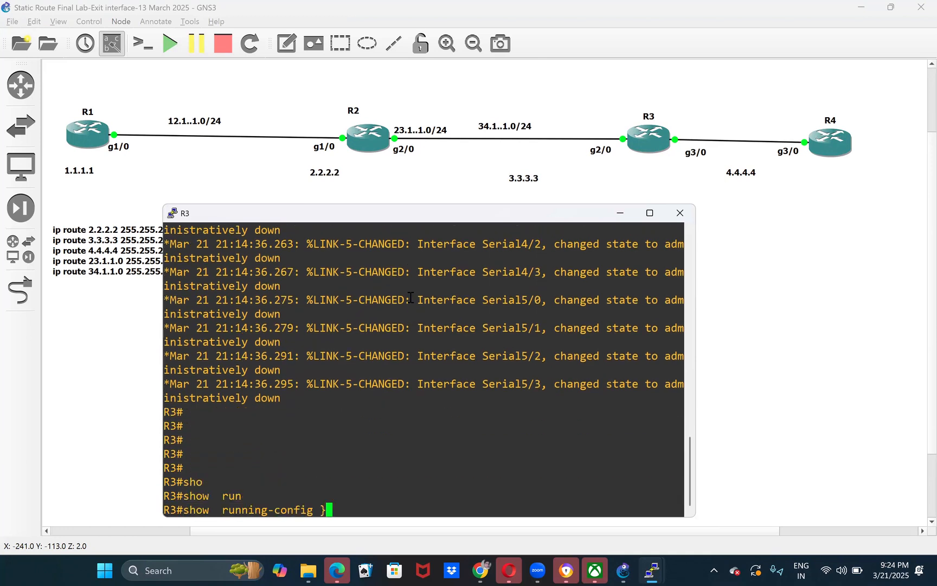
key(BackSpace)
text(| i ip route)
key(Return)
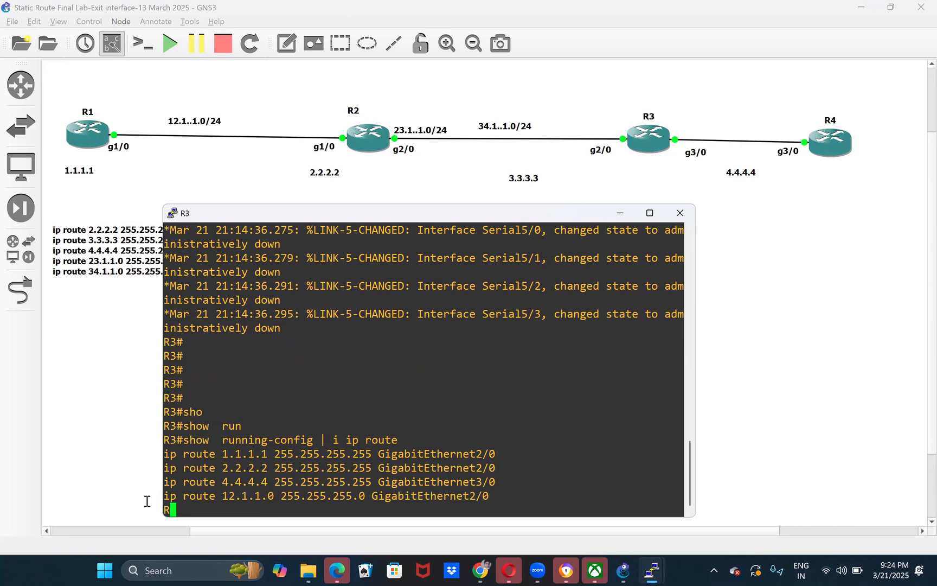
- Copy R3's listed ip route lines into a text note on the GNS3 topology and place it beneath R3
drag(164, 453, 471, 504)
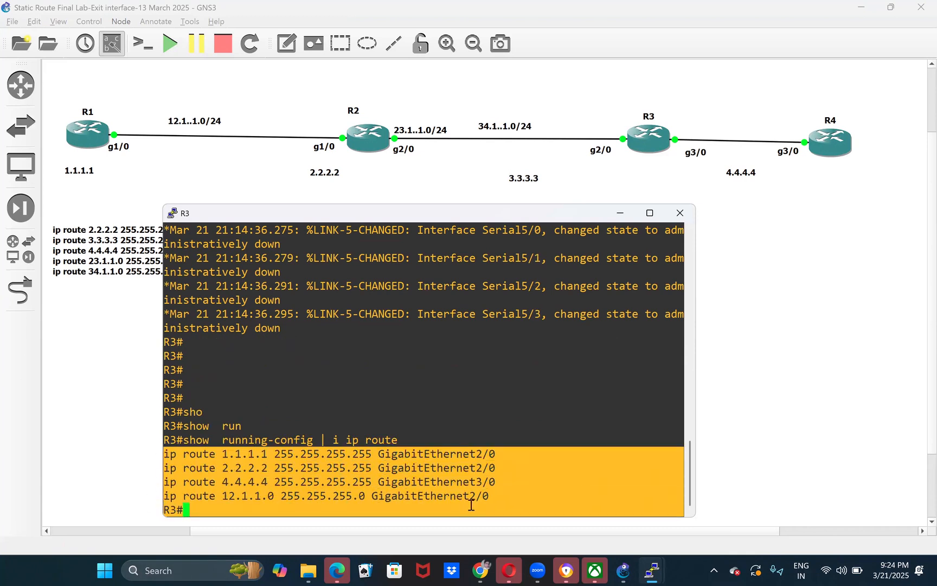
click(639, 171)
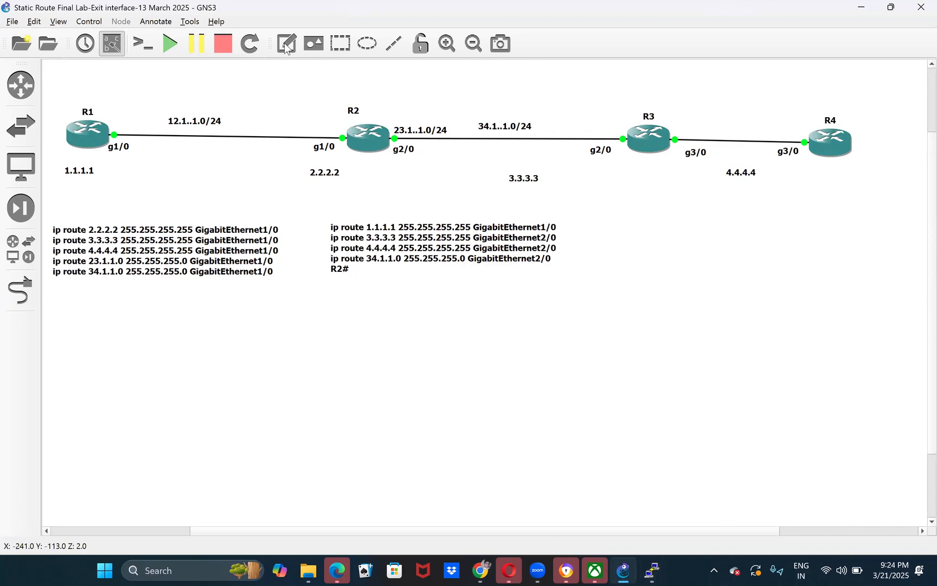
click(630, 216)
key(ctrl+v)
click(678, 292)
drag(665, 233, 653, 199)
click(668, 280)
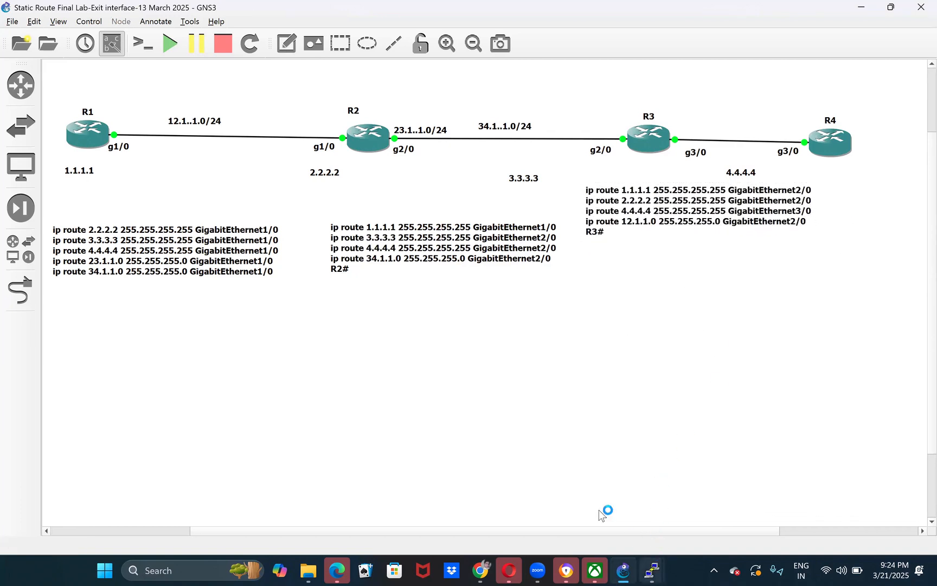
- Switch to R4's console and list its static route commands with show running-config | i ip route
mouse_move(652, 570)
click(857, 505)
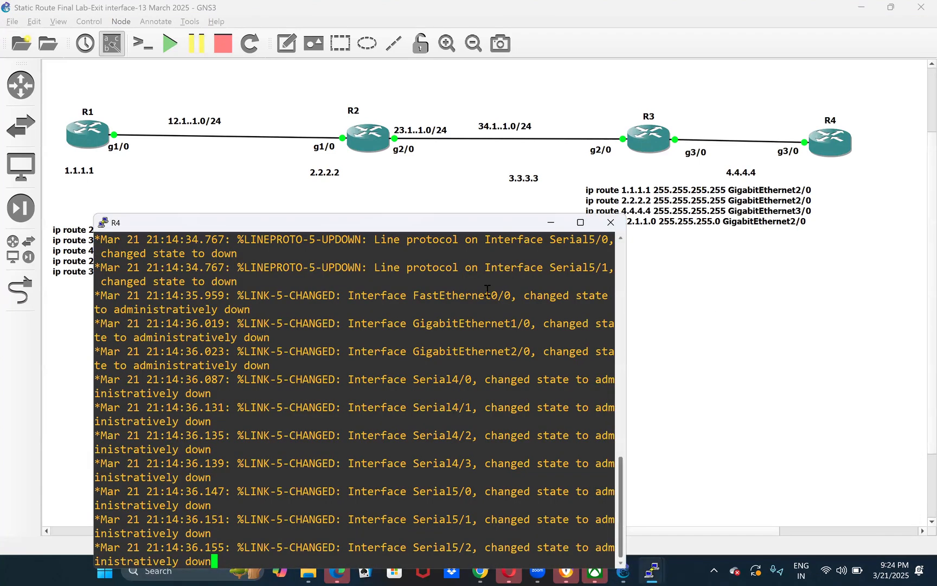
key(Return)
key(Return)
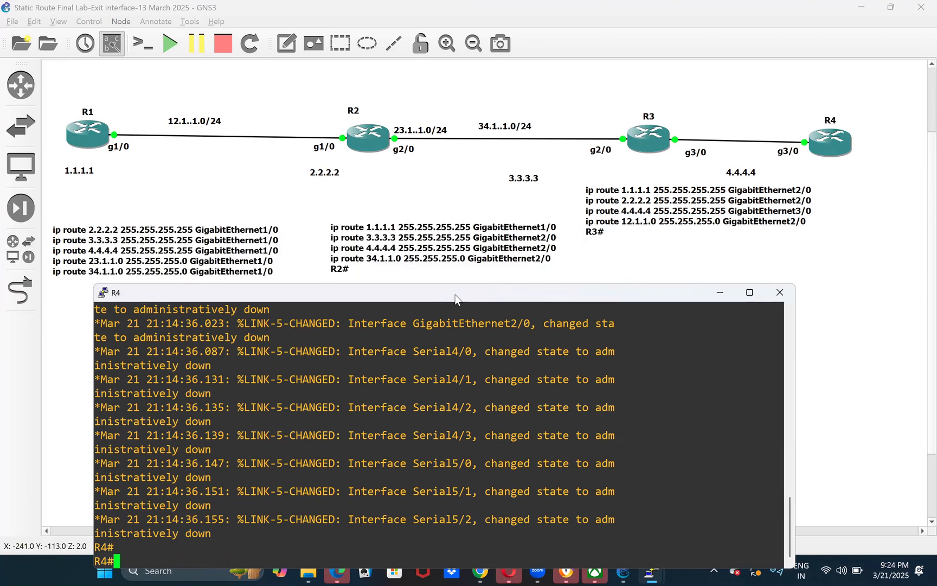
text(sho)
key(Tab)
text(run)
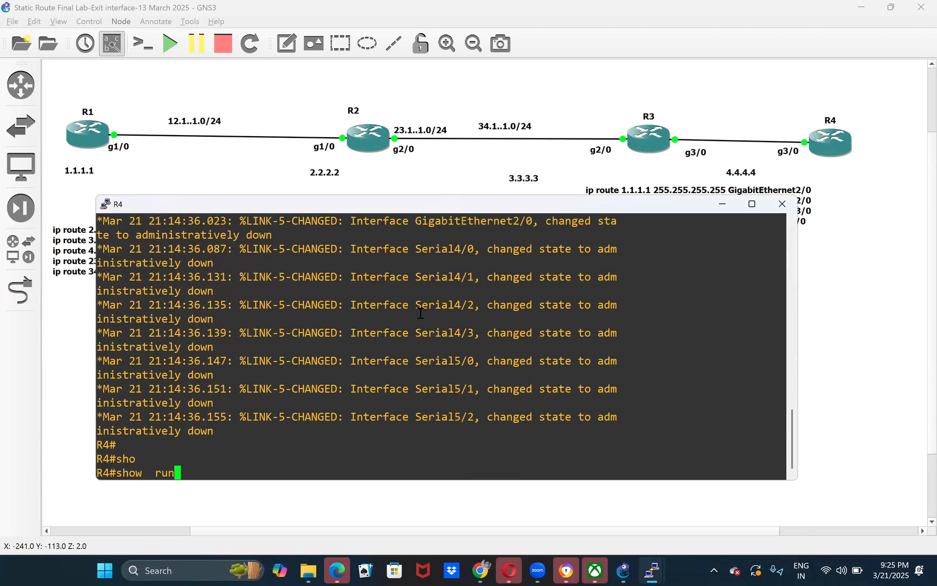
key(Tab)
text(})
key(BackSpace)
text(| i)
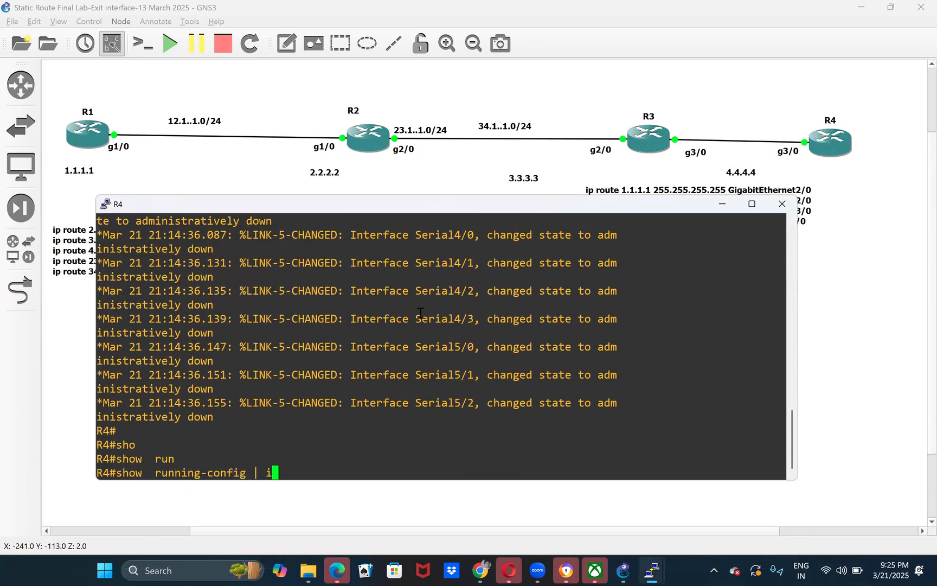
text( ip route)
key(Return)
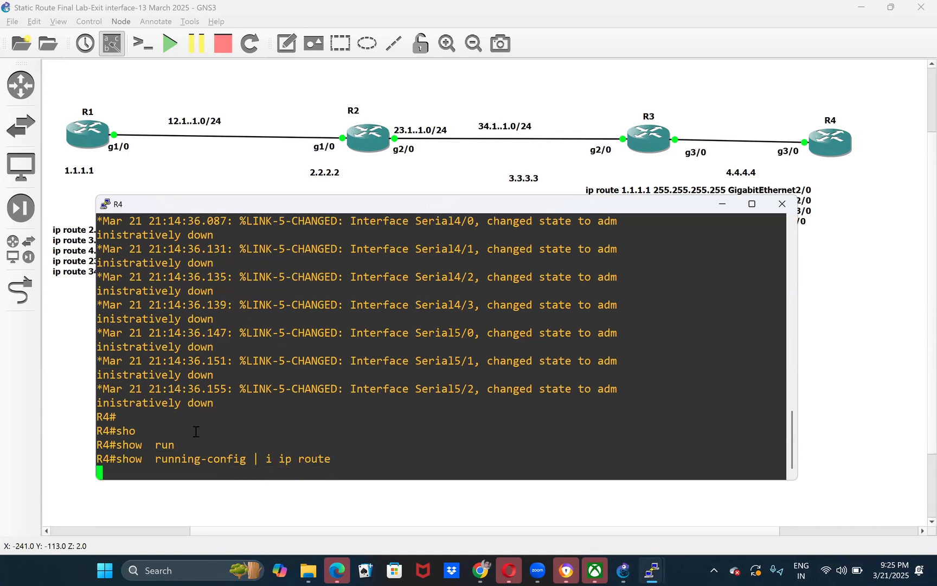
- Copy R4's listed ip route lines into a text note on the GNS3 topology and place it below R3's note
drag(98, 403, 406, 482)
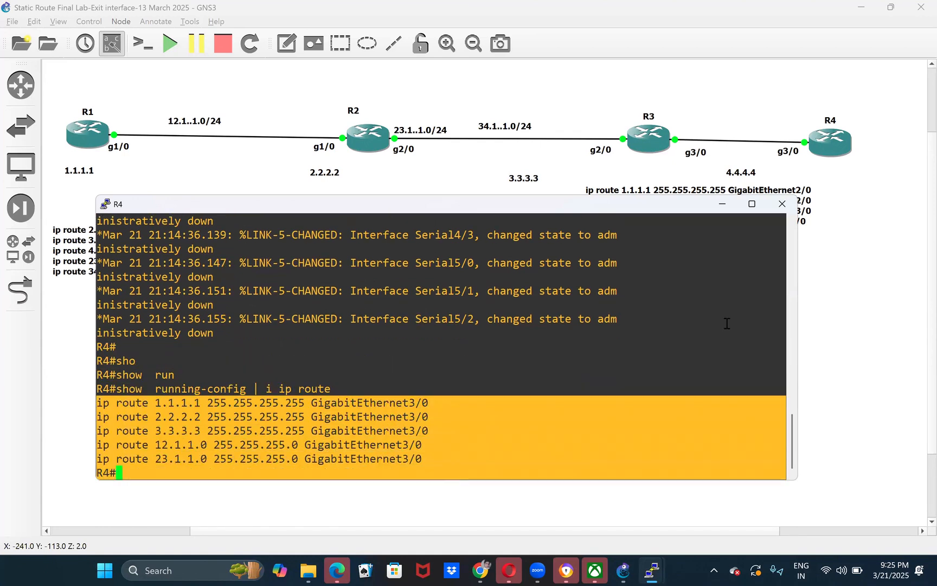
click(888, 300)
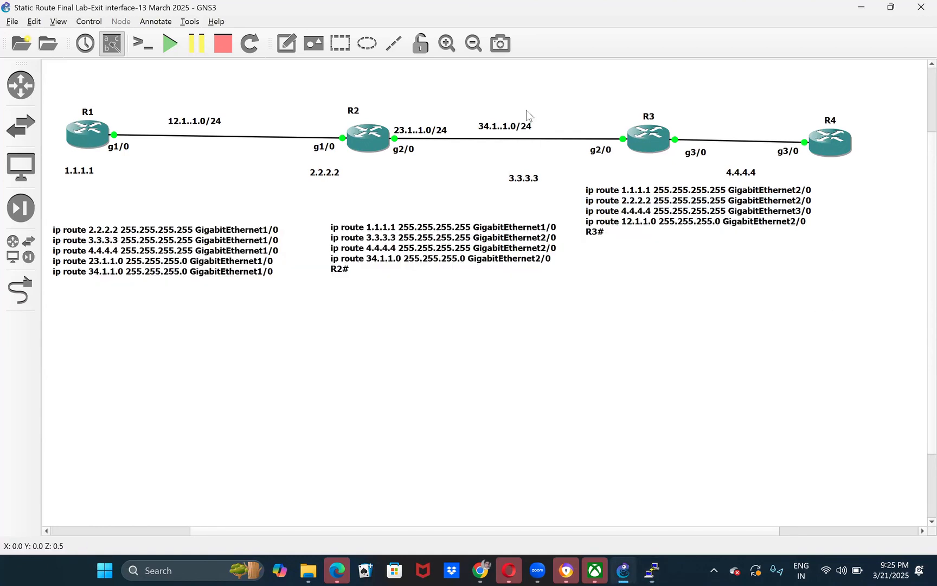
click(296, 45)
click(778, 330)
key(ctrl+v)
click(767, 388)
drag(820, 329, 724, 290)
mouse_move(746, 342)
mouse_down()
mouse_move(767, 329)
mouse_move(749, 326)
mouse_up()
click(738, 314)
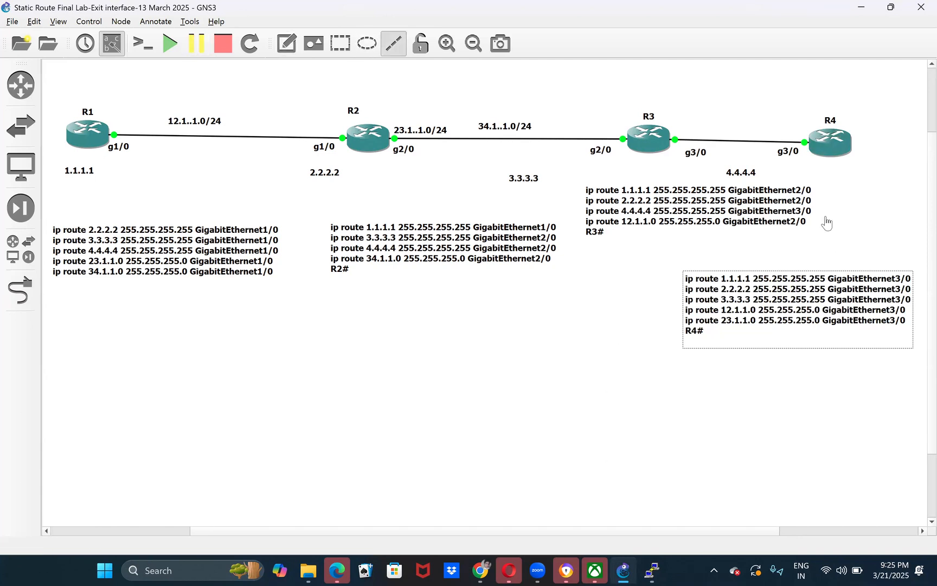
- Draw a straight line between R3's and R4's notes, lower R4's note, and stretch one line end up beneath R4
click(854, 188)
mouse_move(873, 188)
mouse_down()
mouse_move(831, 203)
mouse_move(846, 207)
mouse_move(735, 268)
mouse_move(786, 255)
mouse_up()
click(843, 218)
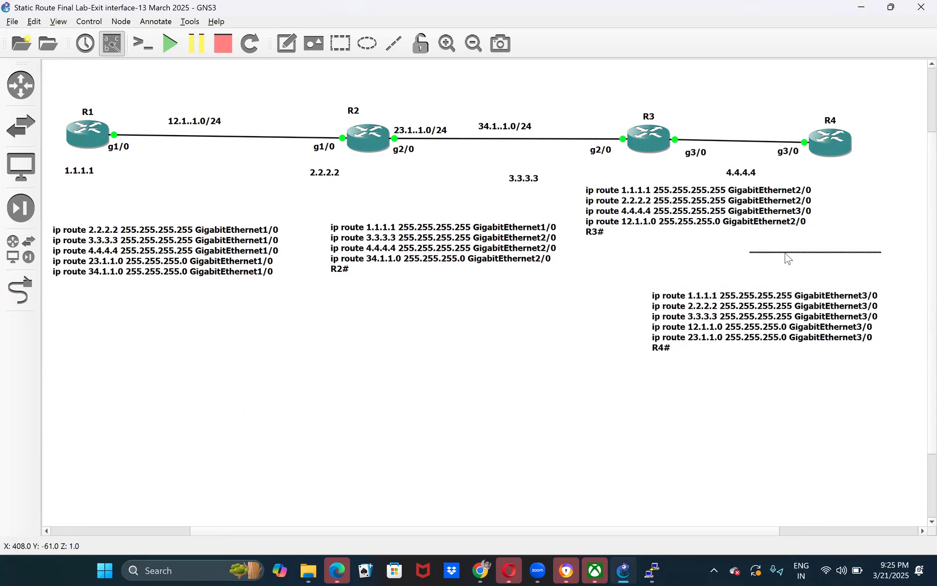
click(821, 260)
drag(845, 252, 847, 170)
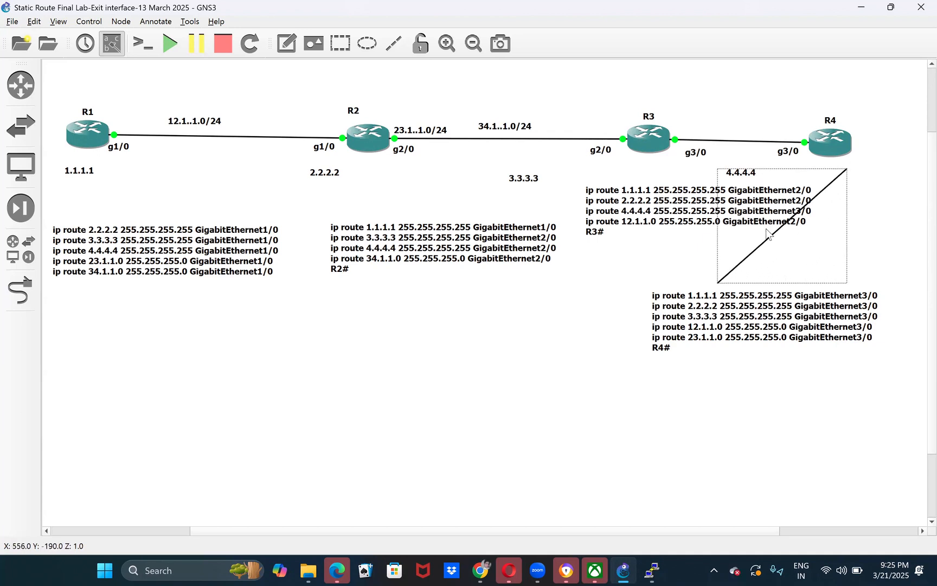
- Adjust the line to run from R4 down to R4's note, keeping R3's note clear of it
drag(763, 250, 797, 245)
click(737, 266)
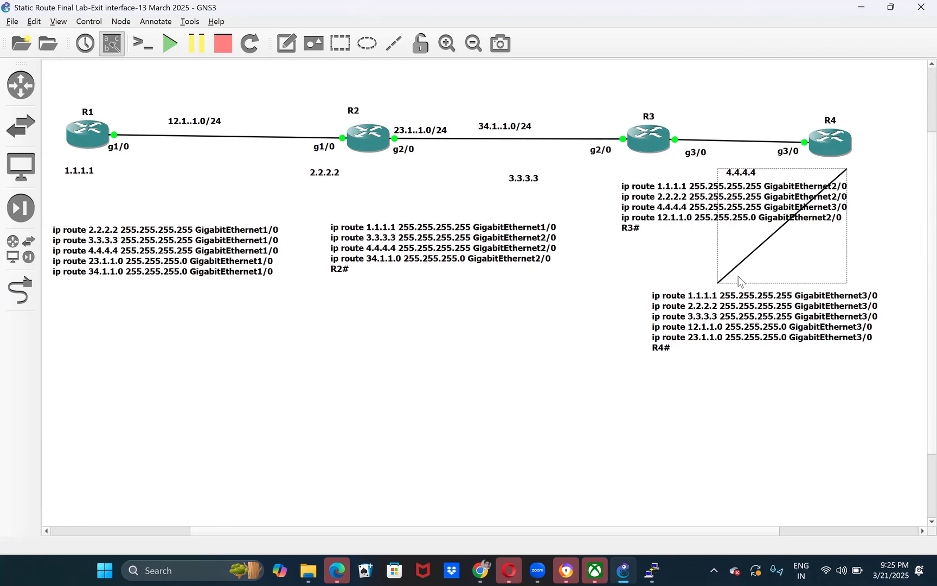
drag(719, 281, 873, 285)
drag(734, 214, 706, 221)
click(877, 270)
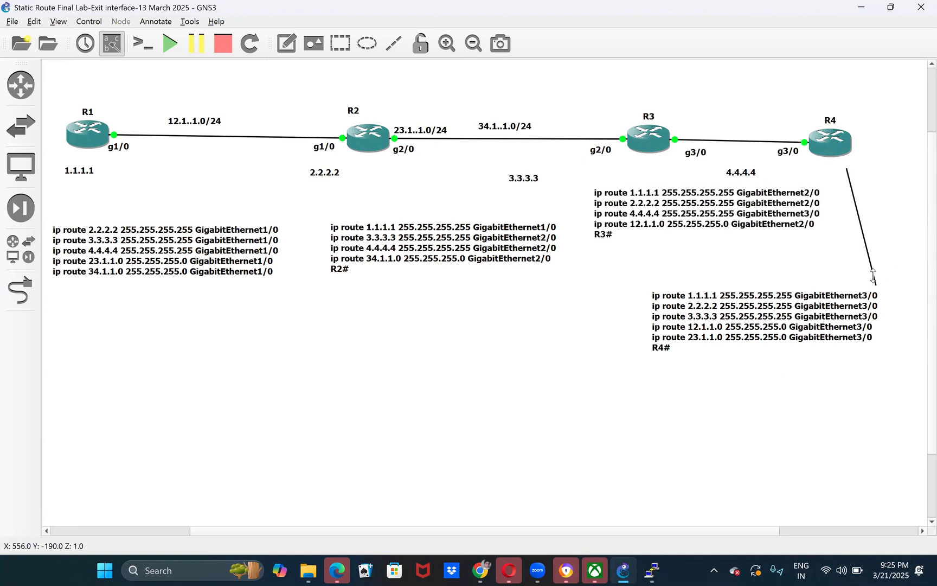
drag(847, 175, 845, 160)
click(858, 371)
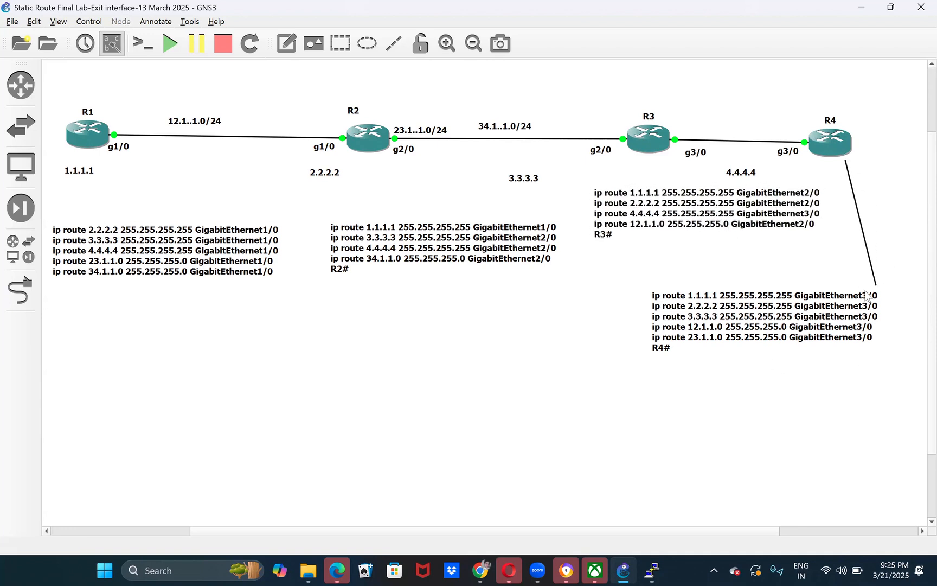
- Space out the route notes, with R4's centred under its line, R3's farther from the line, R2's lower and R1's slightly higher
drag(870, 299, 905, 303)
click(821, 412)
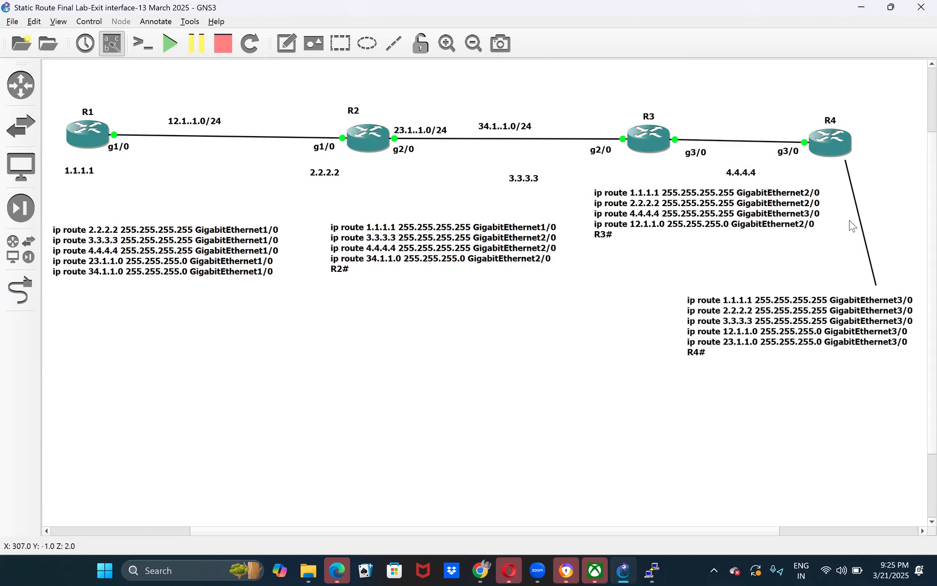
drag(631, 212, 611, 217)
click(575, 352)
drag(423, 256, 408, 297)
mouse_move(162, 305)
mouse_down()
mouse_move(157, 354)
mouse_move(172, 310)
mouse_move(167, 297)
mouse_up()
click(572, 249)
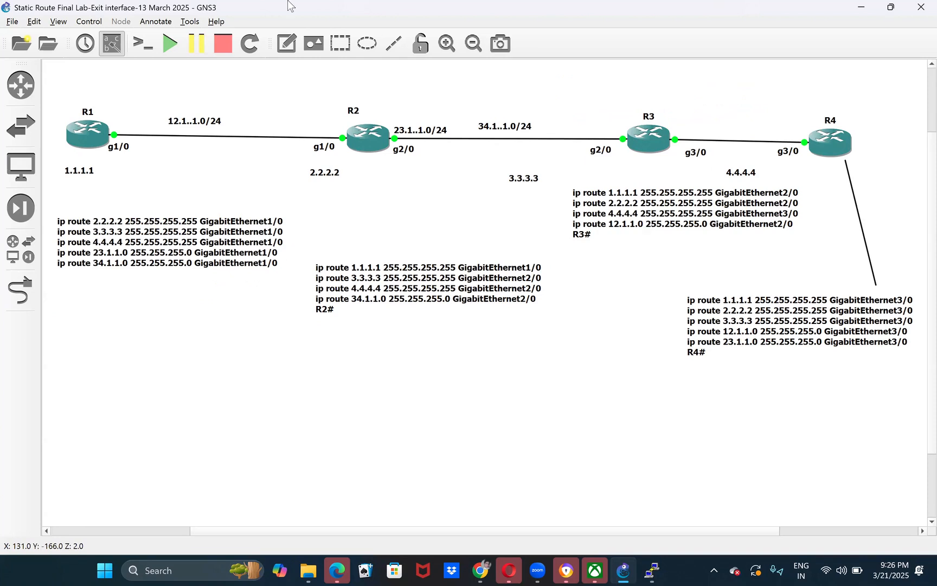
drag(57, 102, 203, 212)
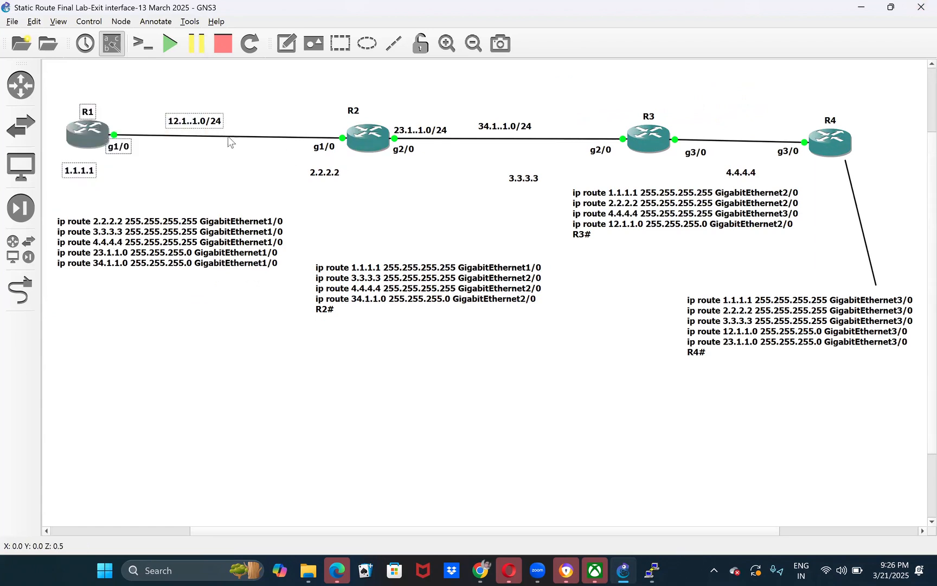
click(351, 204)
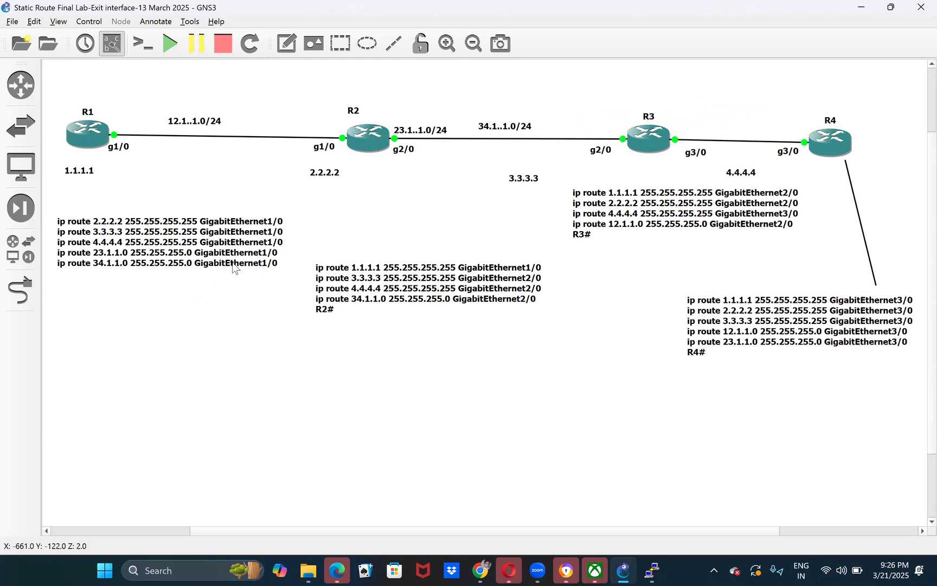
click(437, 271)
click(437, 210)
click(395, 302)
click(394, 348)
- Open Snipping Tool, capture the full screen with the topology, and maximize the captured image
click(187, 570)
text(sn)
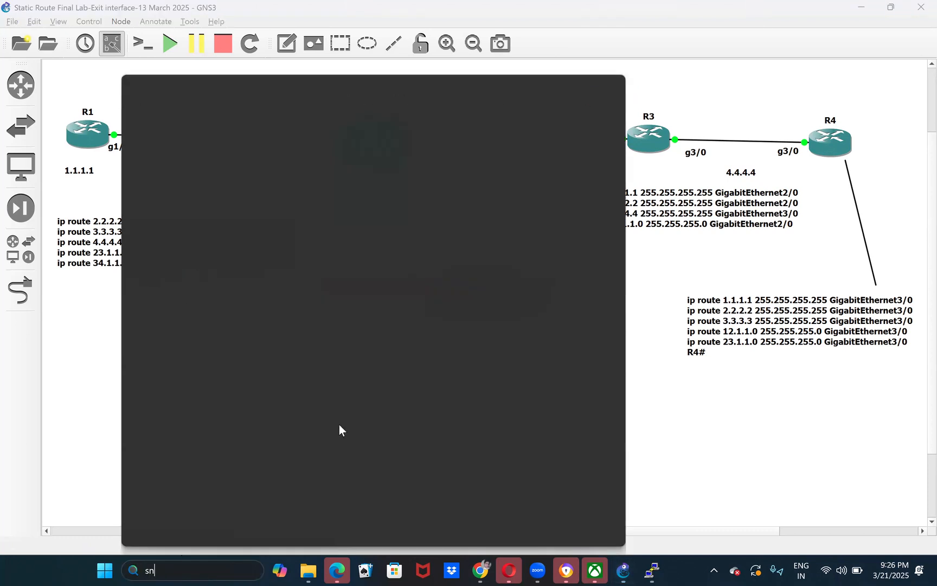
click(409, 265)
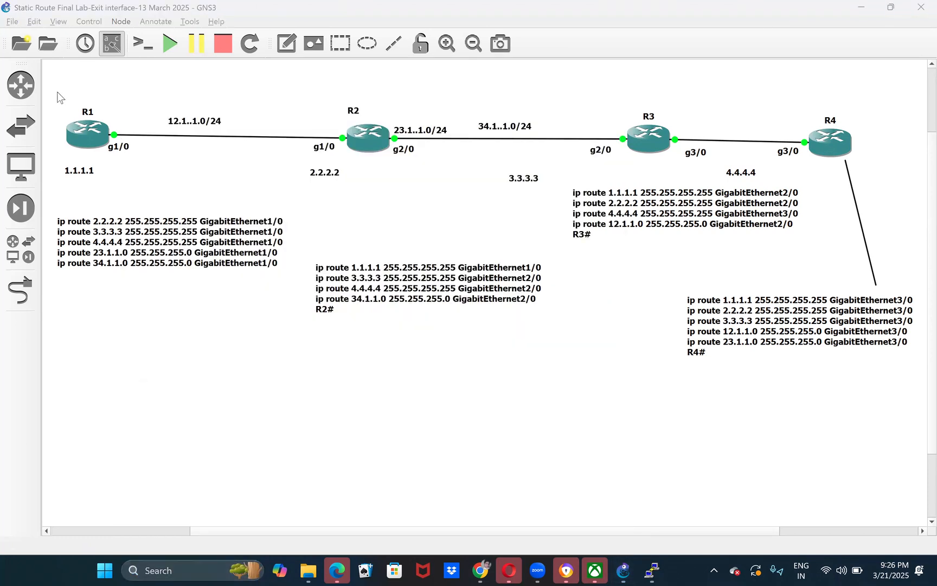
click(339, 243)
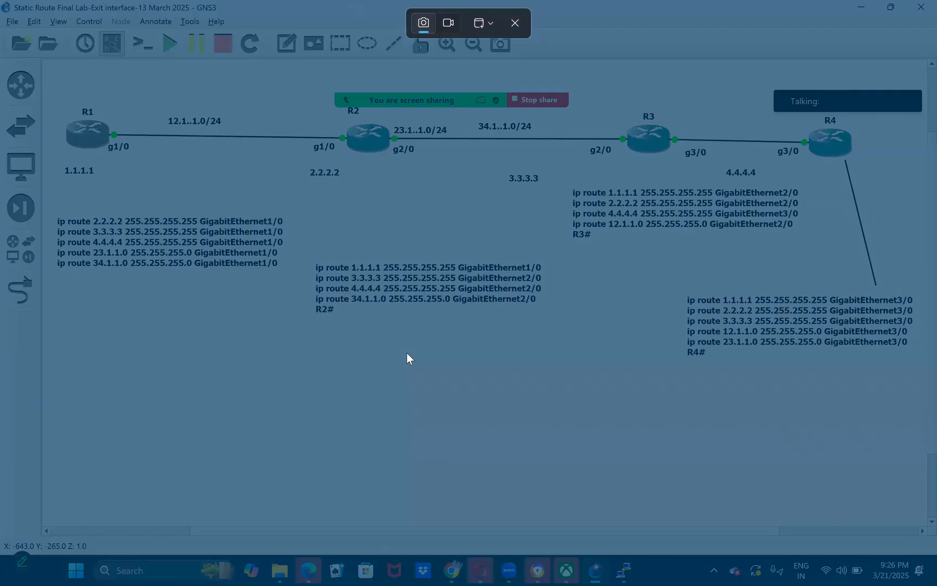
click(408, 354)
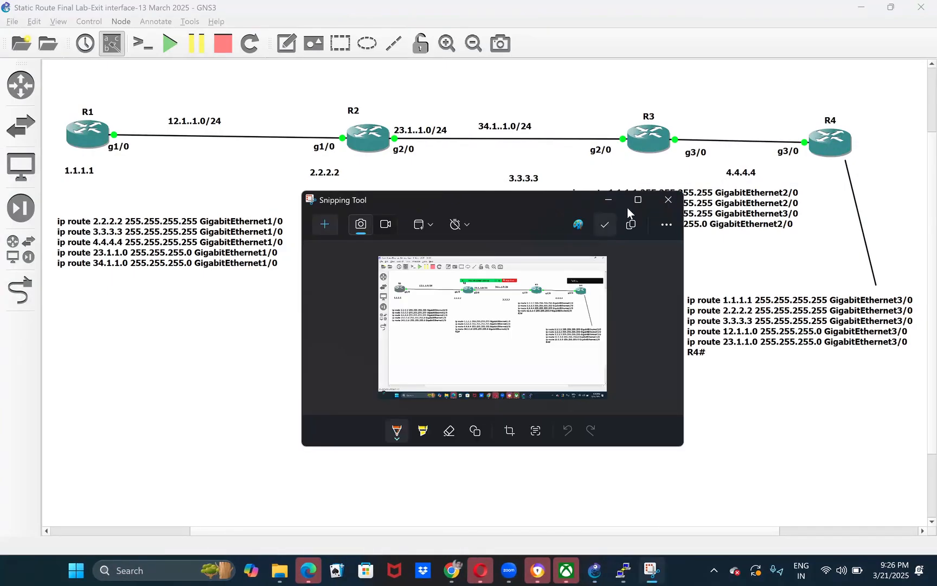
click(640, 201)
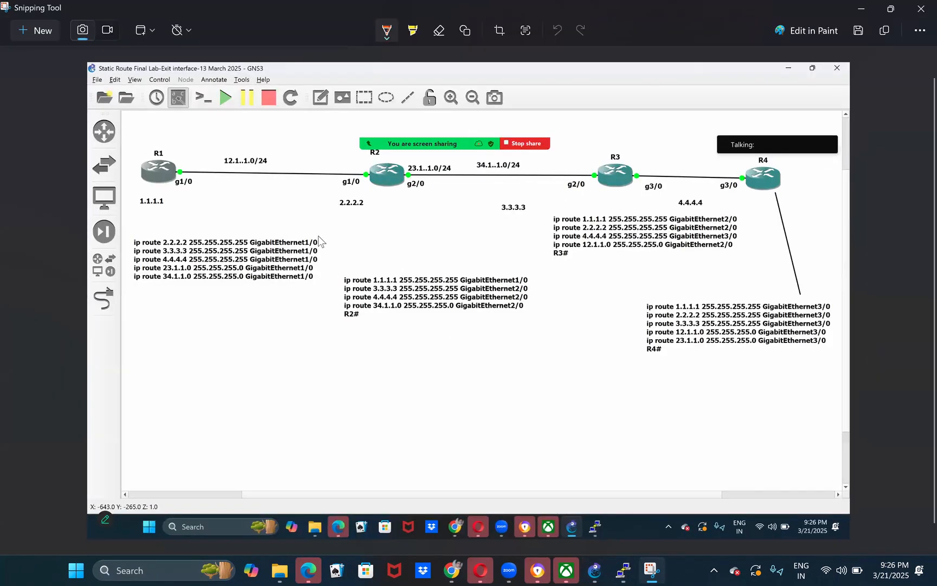
- Circle R1's route note on the capture with the pen and draw strokes leading down from it
mouse_move(284, 225)
mouse_down()
mouse_move(271, 288)
mouse_move(125, 282)
mouse_up()
mouse_move(124, 242)
mouse_down()
mouse_move(198, 226)
mouse_move(285, 228)
mouse_up()
drag(203, 283, 97, 313)
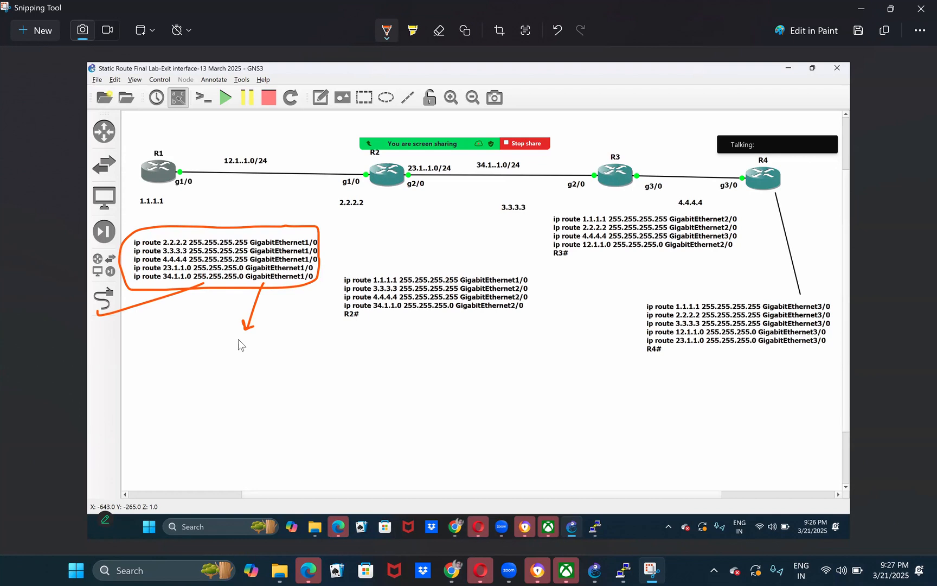
- Box R1 with the pen, draw an arrow out from it past g1/0, and add a tick beneath its route note
mouse_move(131, 140)
mouse_down()
mouse_move(159, 142)
mouse_move(190, 189)
mouse_move(135, 190)
mouse_move(132, 144)
mouse_move(134, 152)
mouse_up()
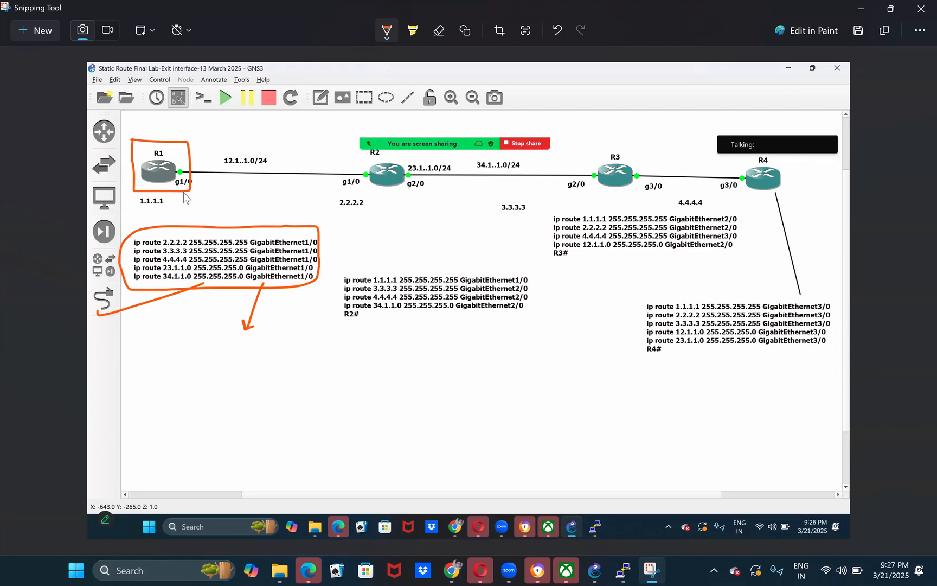
drag(156, 183, 179, 200)
mouse_move(215, 296)
mouse_down()
mouse_move(200, 298)
mouse_move(232, 296)
mouse_up()
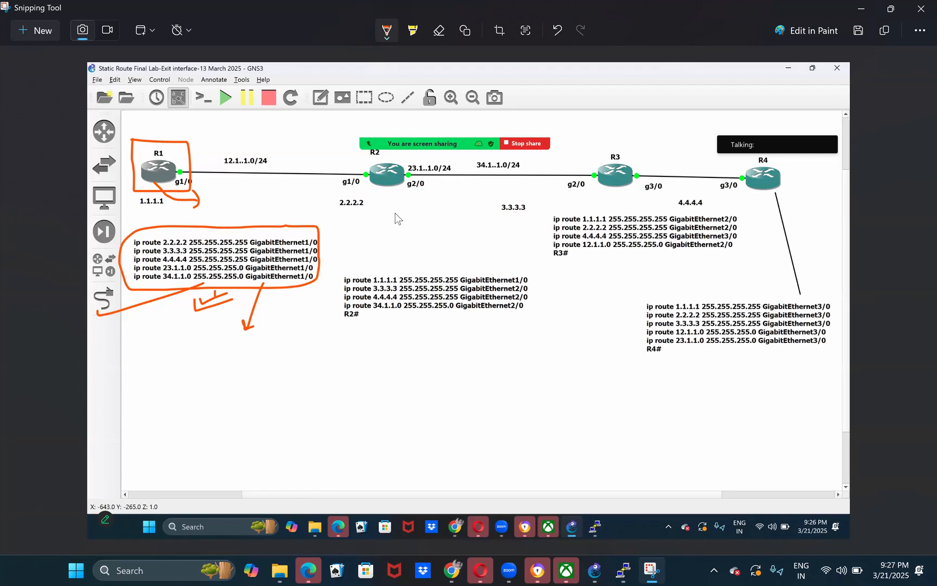
- Draw arrows from R2 toward R1 and R3, tick R2, and mark a box above 1.1.1.1 255.255.255.255 in its note
mouse_move(358, 162)
mouse_down()
mouse_move(325, 162)
mouse_move(335, 171)
mouse_up()
drag(414, 199, 456, 205)
mouse_move(381, 185)
mouse_down()
mouse_move(374, 191)
mouse_move(394, 184)
mouse_up()
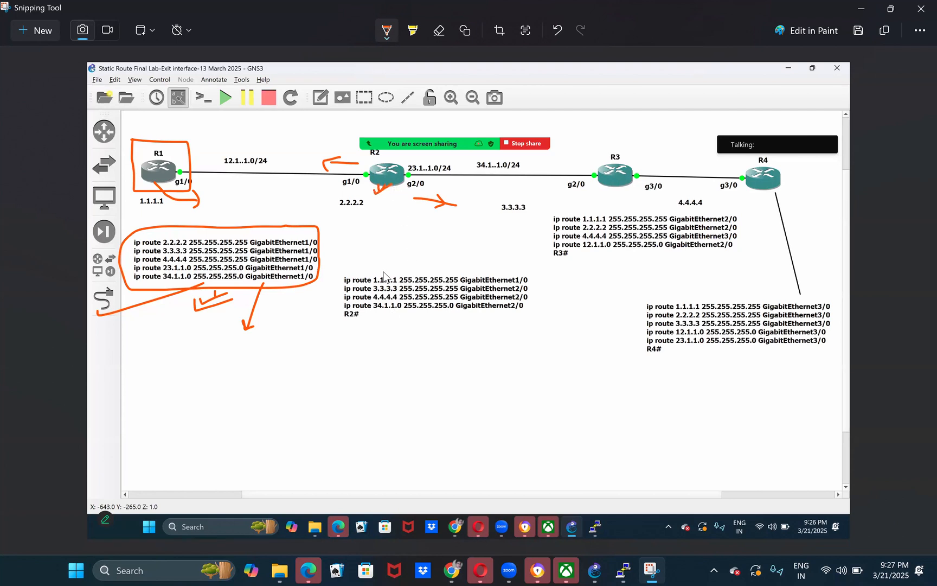
mouse_move(383, 273)
mouse_down()
mouse_move(452, 272)
mouse_move(375, 269)
mouse_up()
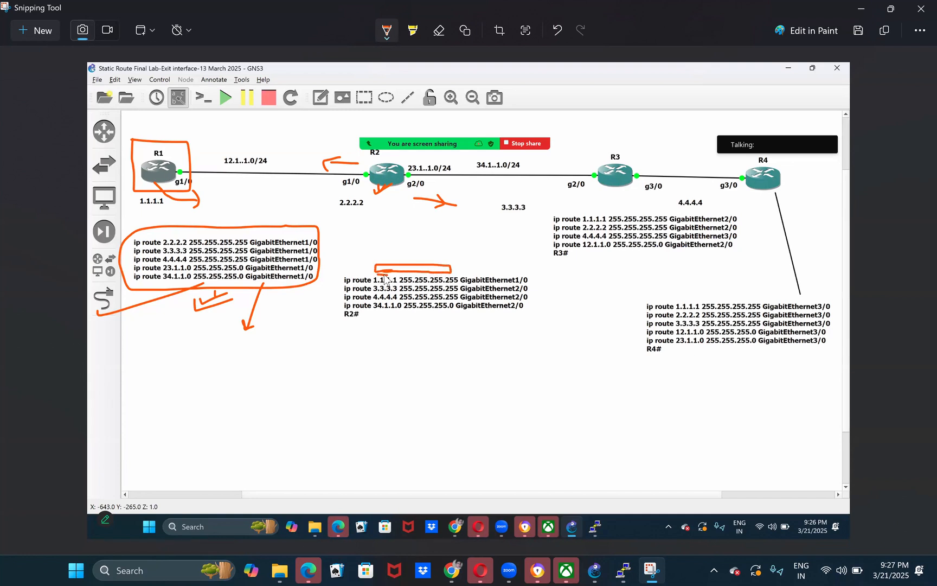
- Draw a line below R2's outgoing arrow, a longer arrow from R2 past 3.3.3.3, and a box around R2's g1/0 label
click(411, 227)
drag(477, 228, 411, 227)
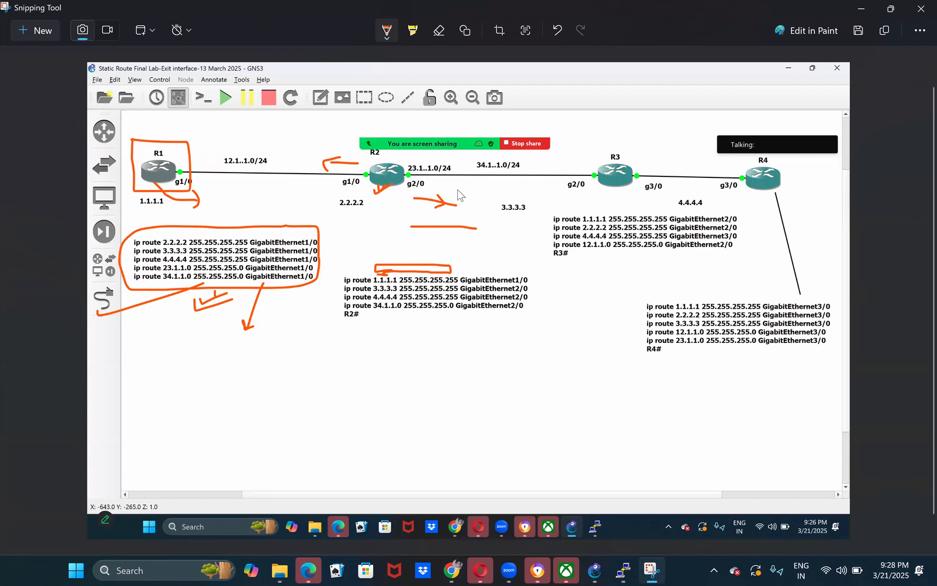
drag(415, 205, 564, 204)
drag(466, 201, 466, 212)
mouse_move(401, 197)
mouse_down()
mouse_move(397, 209)
mouse_move(407, 205)
mouse_up()
mouse_move(339, 189)
mouse_down()
mouse_move(363, 190)
mouse_move(366, 167)
mouse_move(334, 174)
mouse_move(336, 193)
mouse_move(366, 191)
mouse_up()
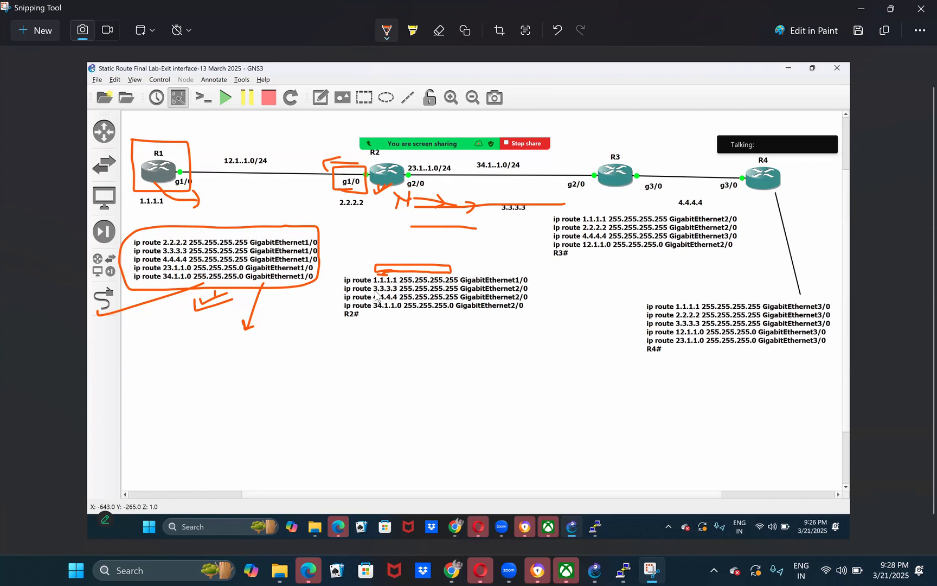
- Underline 3.3.3.3 255.255.255.255 in R2's note, tick that route, and draw more arrows from R2's g2/0 toward R3
drag(373, 293, 457, 292)
mouse_move(401, 195)
mouse_down()
mouse_move(491, 185)
mouse_move(470, 184)
mouse_move(453, 206)
mouse_up()
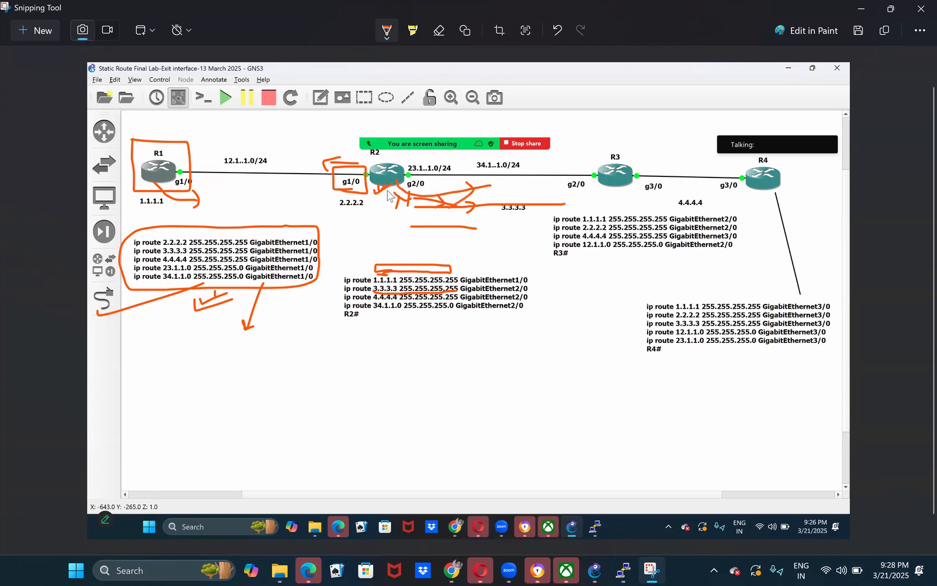
mouse_move(423, 196)
mouse_down()
mouse_move(459, 199)
mouse_move(448, 193)
mouse_up()
drag(529, 288, 555, 280)
drag(385, 198, 384, 187)
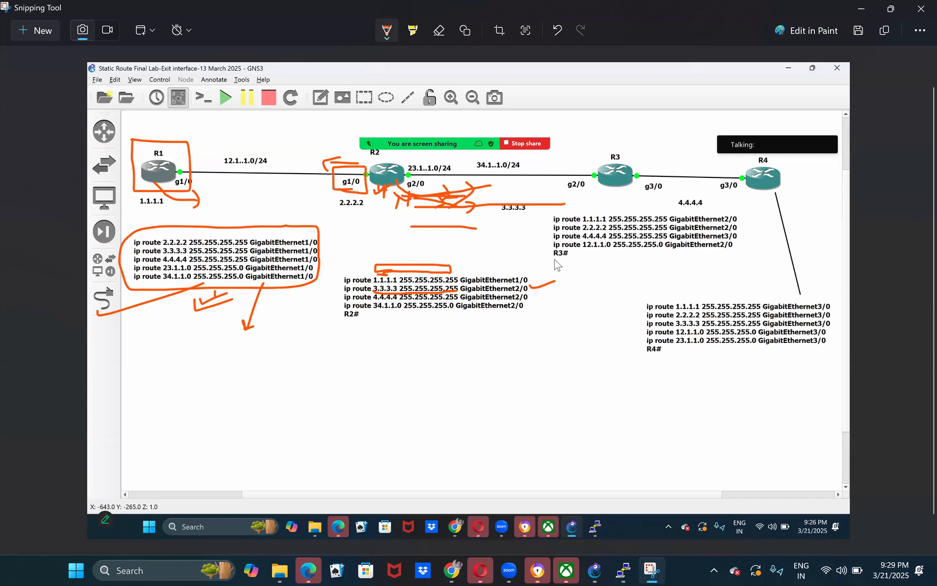
drag(411, 190, 422, 191)
- Tick the 4.4.4.4 route, underline the 34.1.1.0 route in R2's note, and draw an arrow below the R1–R2 link
drag(529, 297, 549, 291)
drag(371, 307, 386, 310)
drag(575, 307, 528, 307)
drag(459, 313, 510, 308)
mouse_move(313, 204)
mouse_down()
mouse_move(253, 191)
mouse_move(288, 214)
mouse_up()
drag(232, 197, 246, 196)
drag(238, 202, 253, 203)
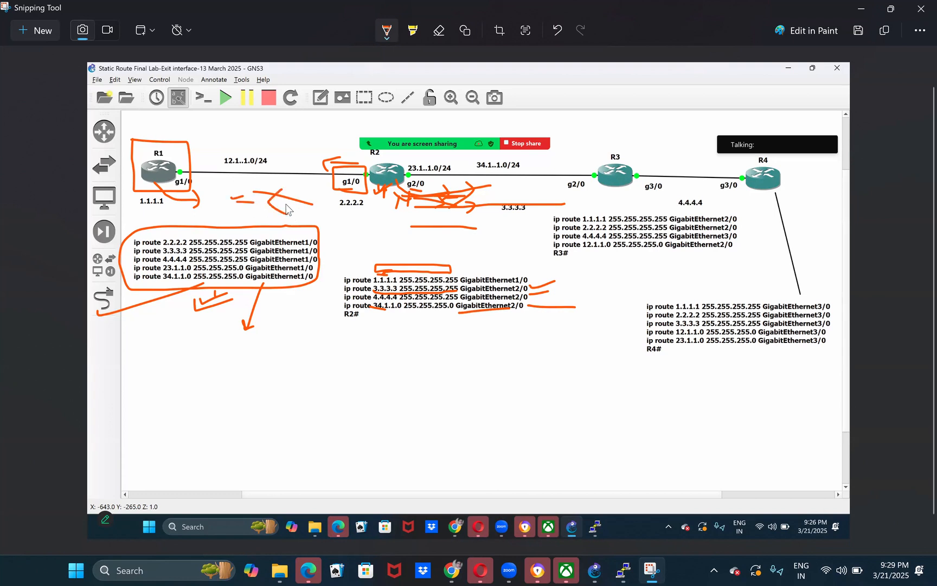
mouse_move(282, 140)
mouse_down()
mouse_move(328, 143)
mouse_move(330, 205)
mouse_up()
- Undo the pen marks on R2 and its route note, including its arrow toward R3
key(ctrl+z)
key(ctrl+z)
key(ctrl+z)
key(ctrl+z)
key(ctrl+z)
key(ctrl+z)
key(ctrl+z)
key(ctrl+z)
key(ctrl+z)
key(ctrl+z)
key(ctrl+z)
key(ctrl+z)
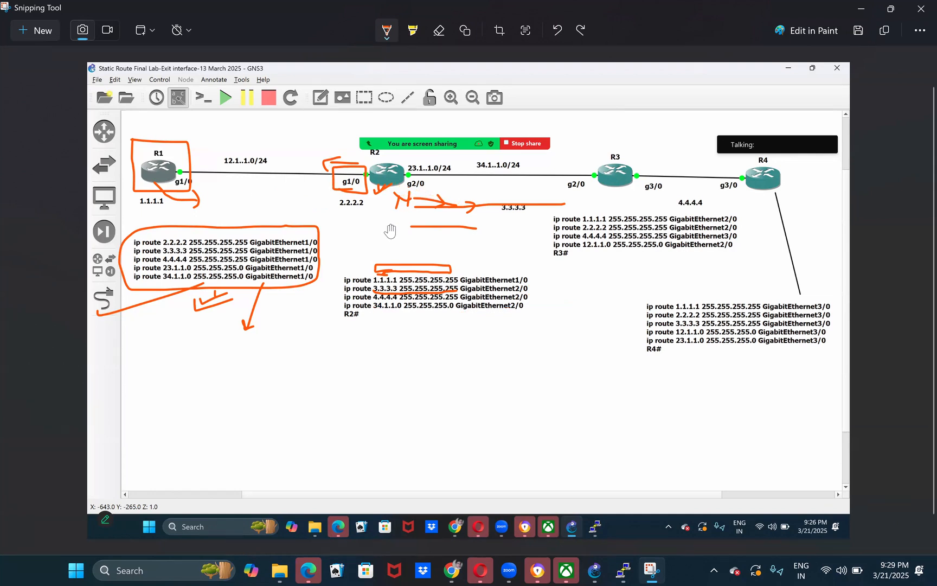
key(ctrl+z)
key(ctrl+z)
key(ctrl+z)
key(ctrl+z)
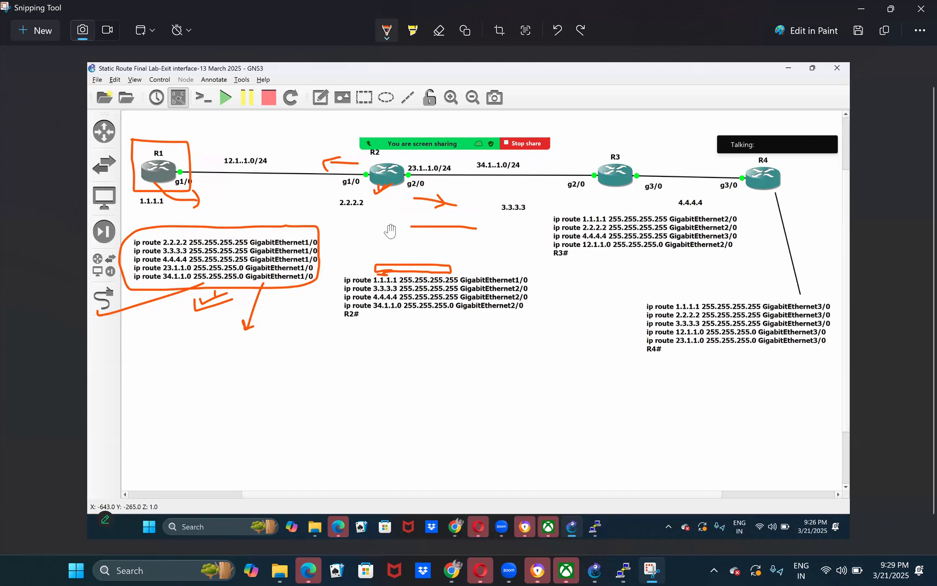
key(ctrl+z)
key(ctrl+z)
key(ctrl+z)
key(ctrl+z)
key(ctrl+z)
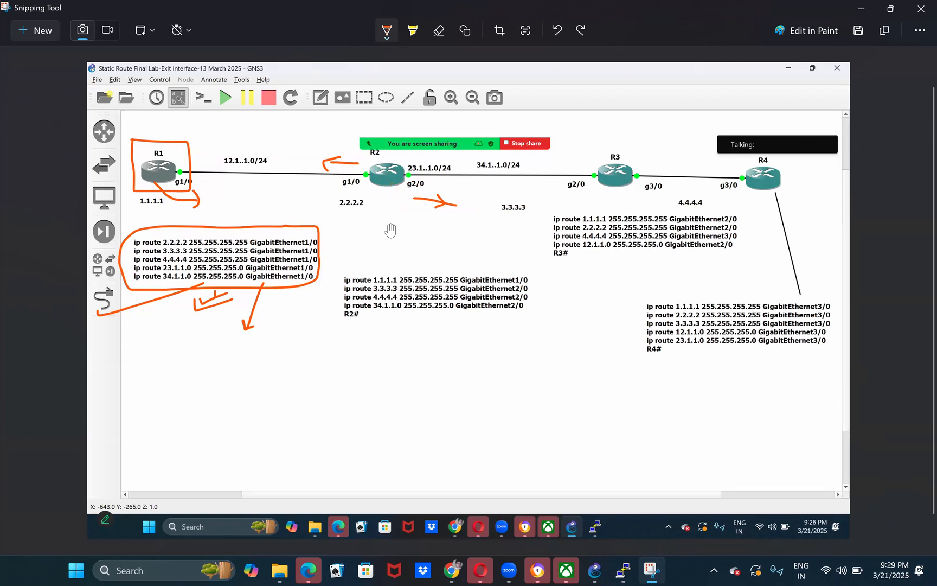
- Box R3, bracket the 1.1.1.1 destination in its route note, and draw arrows above it toward R2 and R4
drag(594, 146, 640, 142)
mouse_move(625, 186)
mouse_down()
mouse_move(593, 166)
mouse_move(595, 146)
mouse_up()
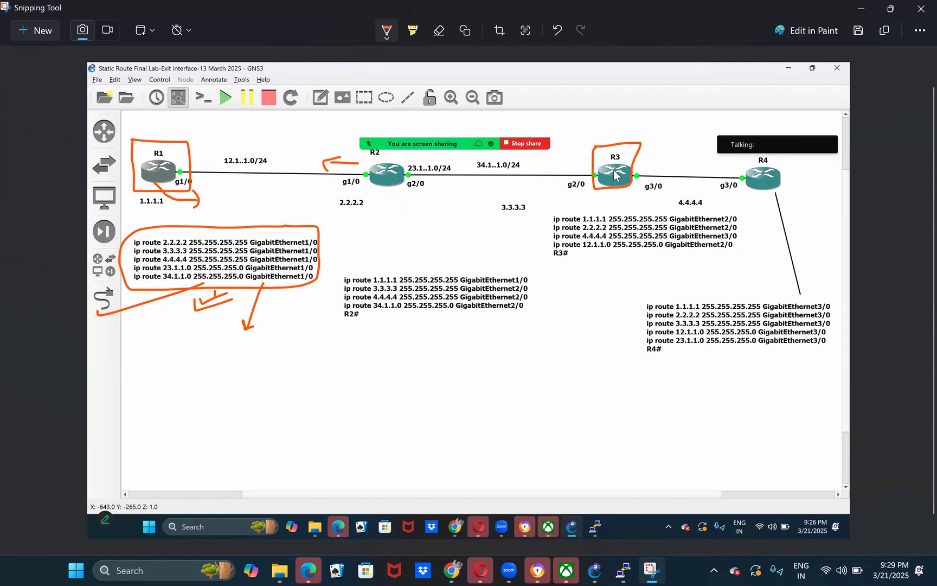
mouse_move(594, 214)
mouse_down()
mouse_move(628, 205)
mouse_move(646, 212)
mouse_up()
drag(573, 127, 579, 146)
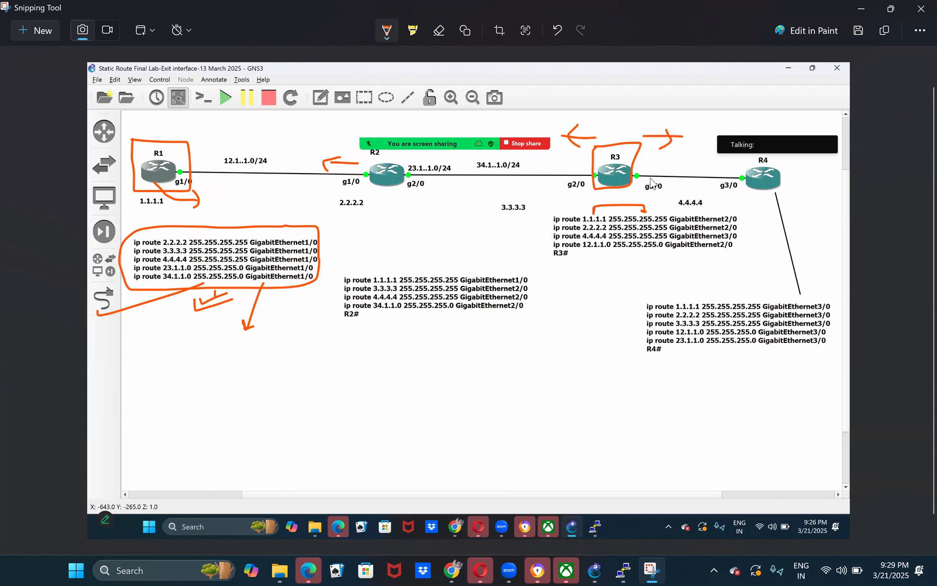
- Mark a dot above R1, box R3's g2/0 label, and tick the 1.1.1.1 route in R3's note
drag(173, 136, 178, 133)
mouse_move(574, 160)
mouse_down()
mouse_move(607, 191)
mouse_move(532, 194)
mouse_up()
drag(554, 153, 580, 158)
drag(565, 191, 585, 187)
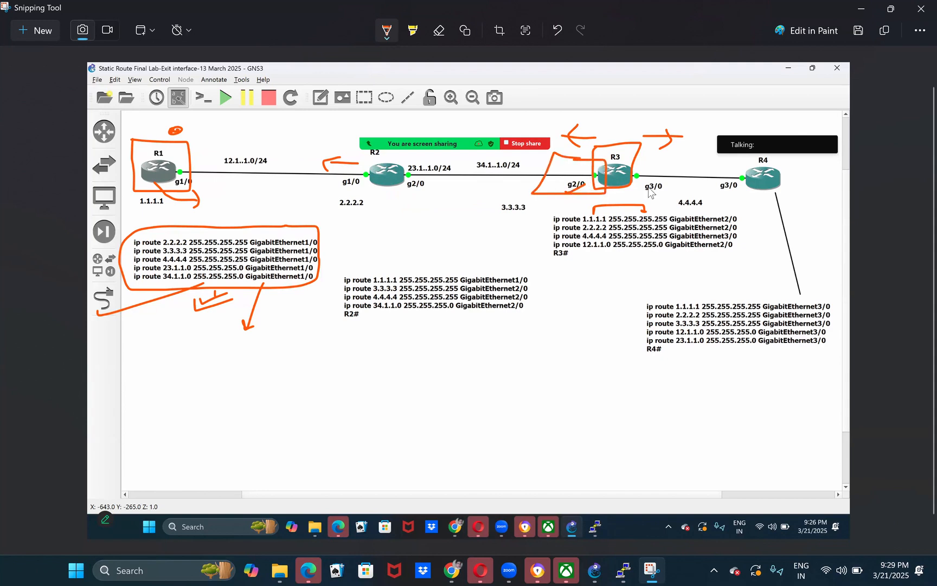
drag(741, 218, 758, 217)
- Underline 2.2.2.2 in R3's note, tick R2 and that route, and draw another arrow from R3 toward R2
drag(589, 229, 598, 226)
drag(381, 206, 415, 193)
mouse_move(610, 125)
mouse_down()
mouse_move(552, 122)
mouse_move(579, 147)
mouse_up()
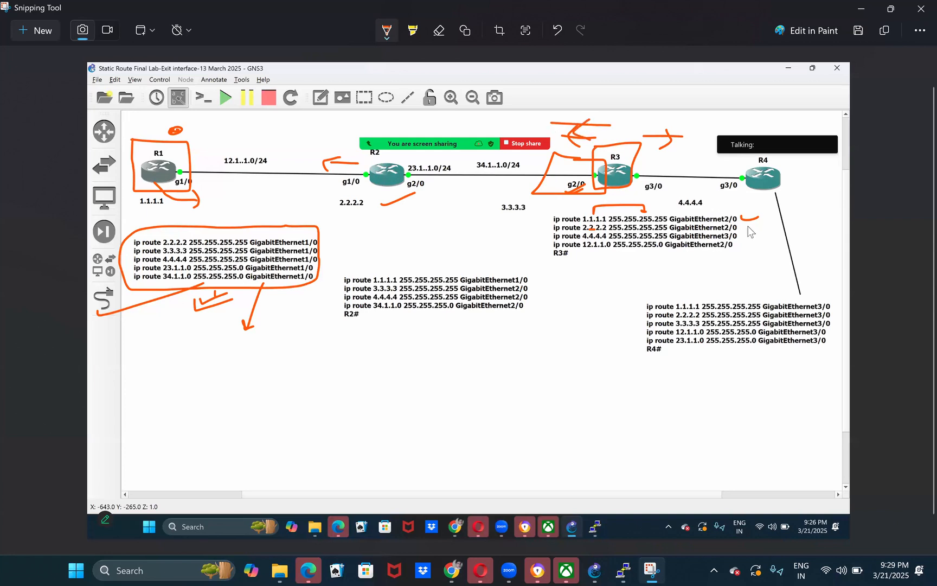
drag(741, 230, 755, 225)
- Circle R3's g3/0 with an arrow to R4, underline 12.1.1.0, and draw a path from R3 to the boxed 12.1..1.0/24 network
drag(775, 192, 772, 174)
mouse_move(649, 162)
mouse_down()
mouse_move(729, 164)
mouse_move(640, 166)
mouse_move(681, 198)
mouse_move(685, 176)
mouse_move(651, 162)
mouse_up()
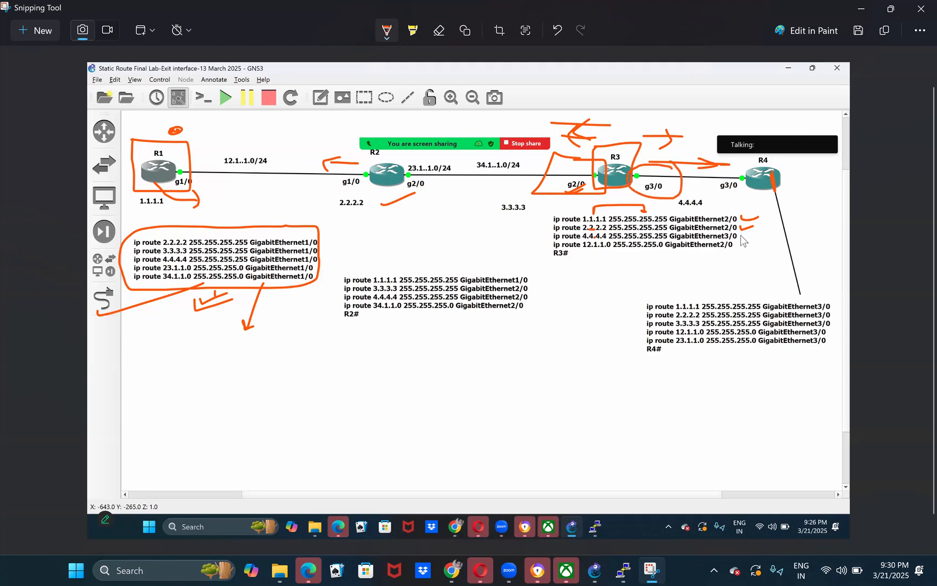
drag(619, 248, 581, 247)
mouse_move(232, 144)
mouse_down()
mouse_move(227, 197)
mouse_move(232, 146)
mouse_up()
mouse_move(605, 182)
mouse_down()
mouse_move(358, 183)
mouse_move(271, 171)
mouse_move(348, 197)
mouse_up()
mouse_move(543, 165)
mouse_down()
mouse_move(607, 164)
mouse_move(543, 194)
mouse_move(543, 165)
mouse_up()
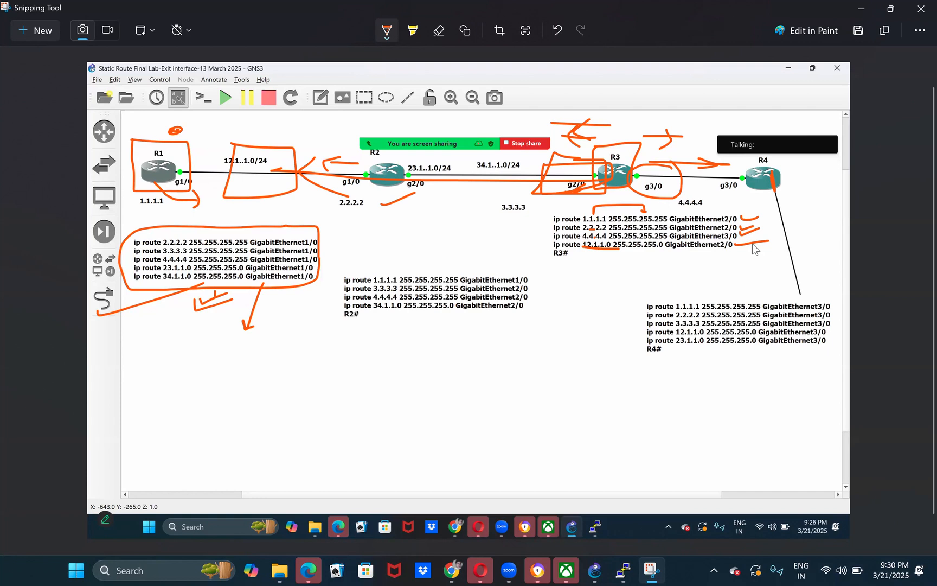
- Undo the pen marks on R1, R2 and R3 and the tick beneath R1's route note
key(ctrl+z)
key(ctrl+z)
key(ctrl+z)
key(ctrl+z)
key(ctrl+z)
key(ctrl+z)
key(ctrl+z)
key(ctrl+z)
key(ctrl+z)
key(ctrl+z)
key(ctrl+z)
key(ctrl+z)
key(ctrl+z)
key(ctrl+z)
key(ctrl+z)
key(ctrl+z)
key(ctrl+z)
- Box R4, circle its g3/0, frame the destinations and exit interfaces in its note, and link g3/0 to the note
mouse_move(746, 206)
mouse_down()
mouse_move(816, 164)
mouse_move(786, 156)
mouse_move(703, 188)
mouse_move(762, 202)
mouse_move(757, 176)
mouse_move(717, 184)
mouse_move(765, 200)
mouse_move(734, 174)
mouse_up()
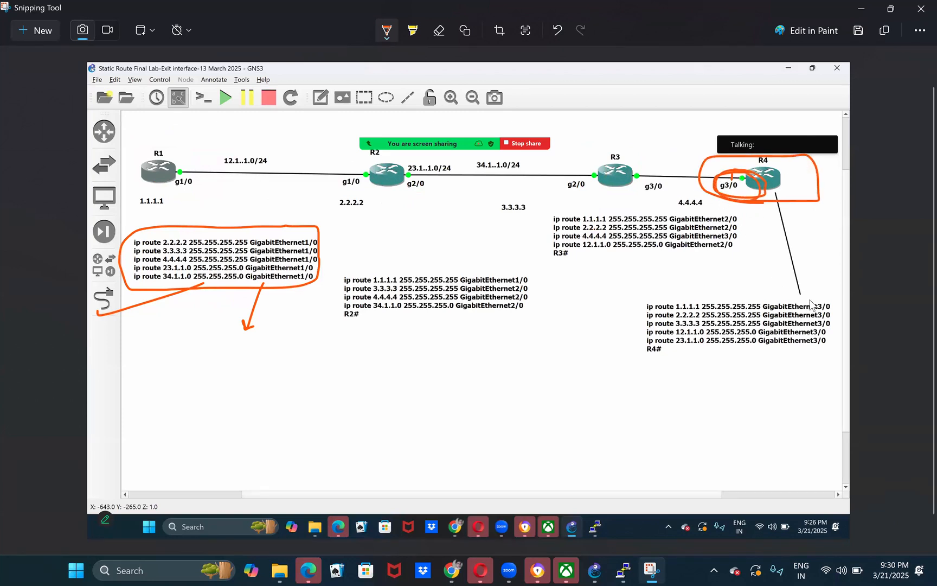
mouse_move(812, 291)
mouse_down()
mouse_move(834, 341)
mouse_move(771, 332)
mouse_up()
drag(784, 297, 775, 331)
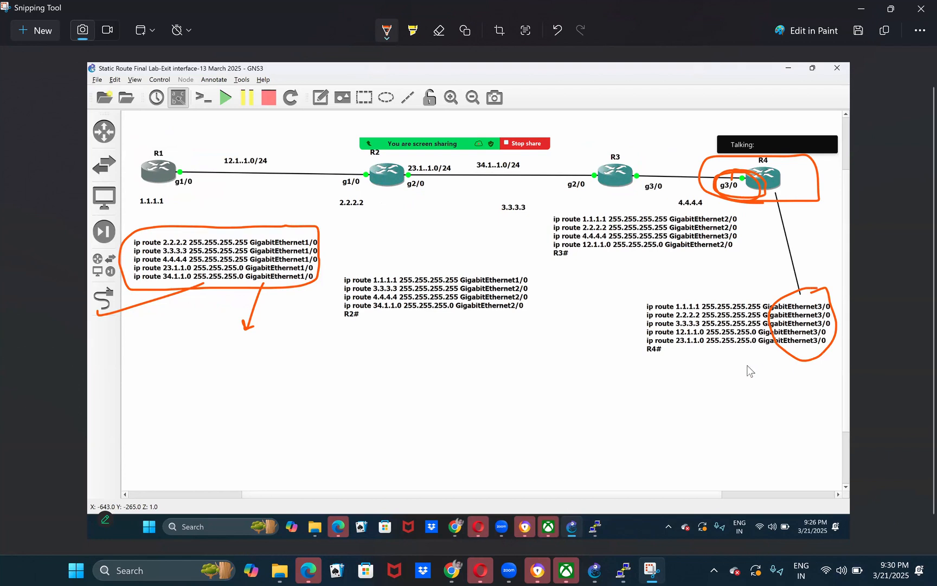
mouse_move(635, 278)
mouse_down()
mouse_move(737, 364)
mouse_move(661, 336)
mouse_move(663, 286)
mouse_up()
drag(741, 207, 818, 301)
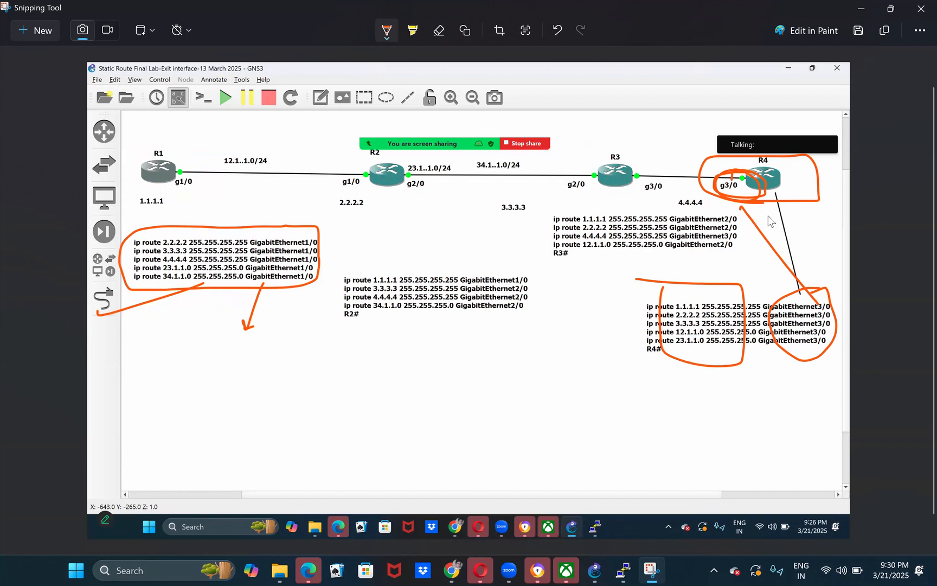
- Undo all remaining pen marks on the capture
key(ctrl+z)
key(ctrl+z)
key(ctrl+z)
key(ctrl+z)
key(ctrl+z)
key(ctrl+z)
key(ctrl+z)
key(ctrl+z)
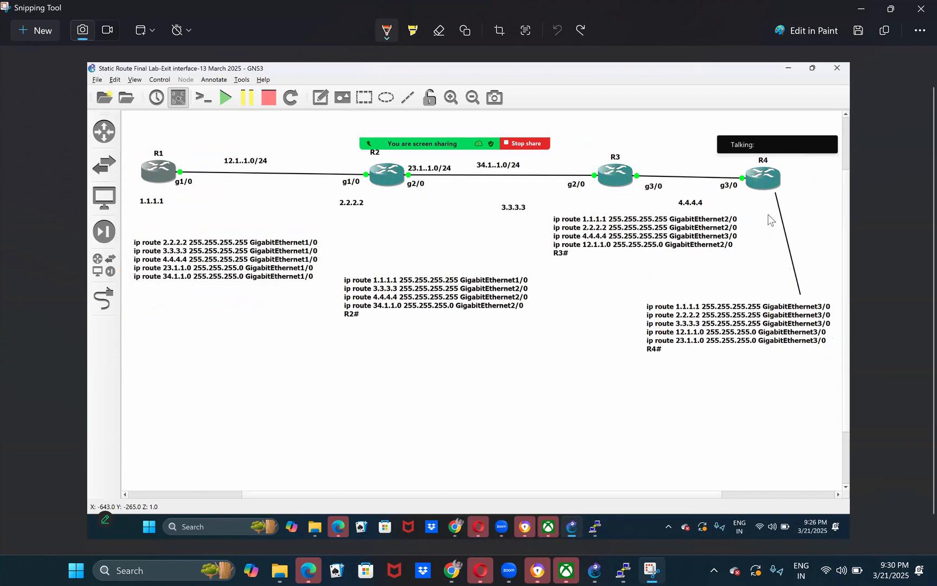
- Sketch a central router as a crossed circle in the blank area, connected by lines to four surrounding routers
mouse_move(426, 369)
mouse_down()
mouse_move(446, 387)
mouse_move(439, 378)
mouse_move(411, 394)
mouse_move(559, 388)
mouse_up()
drag(310, 374, 406, 381)
drag(425, 301, 424, 450)
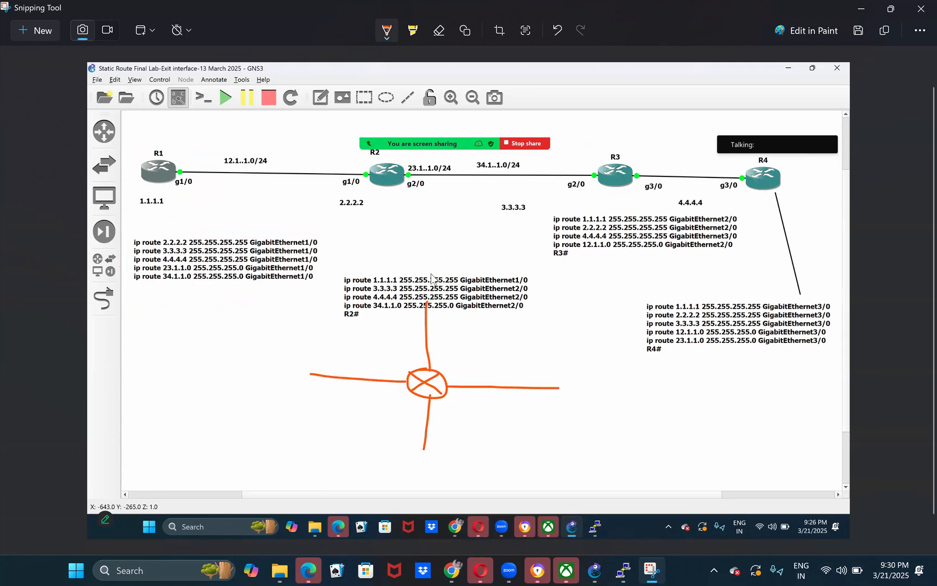
mouse_move(437, 269)
mouse_down()
mouse_move(412, 275)
mouse_move(434, 270)
mouse_move(446, 302)
mouse_move(419, 305)
mouse_up()
drag(576, 371, 576, 365)
drag(591, 374, 567, 393)
drag(562, 377, 606, 401)
mouse_move(299, 358)
mouse_down()
mouse_move(289, 385)
mouse_move(299, 359)
mouse_move(280, 370)
mouse_up()
mouse_move(440, 442)
mouse_down()
mouse_move(404, 462)
mouse_move(437, 464)
mouse_move(436, 473)
mouse_move(419, 470)
mouse_up()
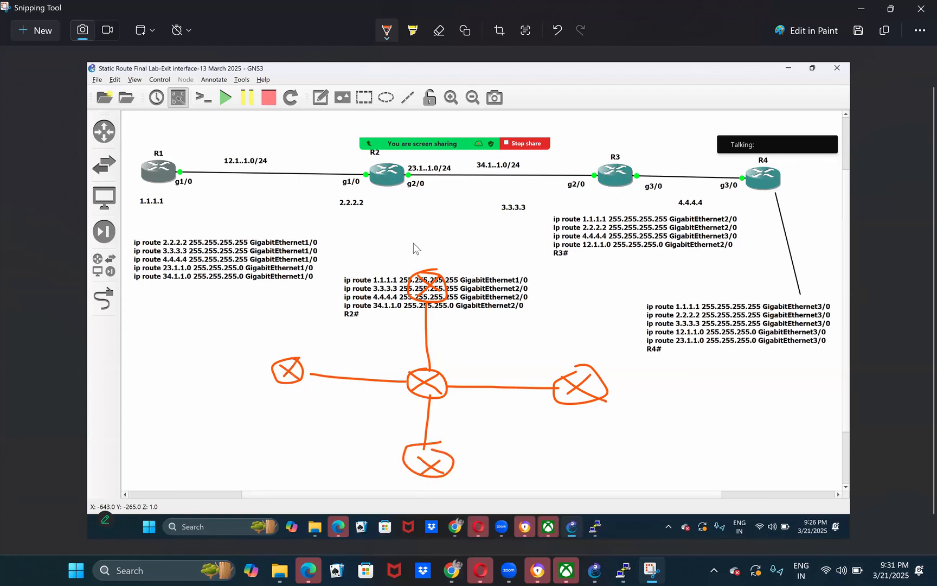
- Handwrite 1.1.1.1, 2.2.2.2, 3.3.3.3 and 4.4.4.4 beside the four outer routers of the sketch
mouse_move(192, 365)
mouse_down()
mouse_move(196, 384)
mouse_move(233, 386)
mouse_up()
click(220, 371)
drag(462, 474, 473, 482)
click(480, 479)
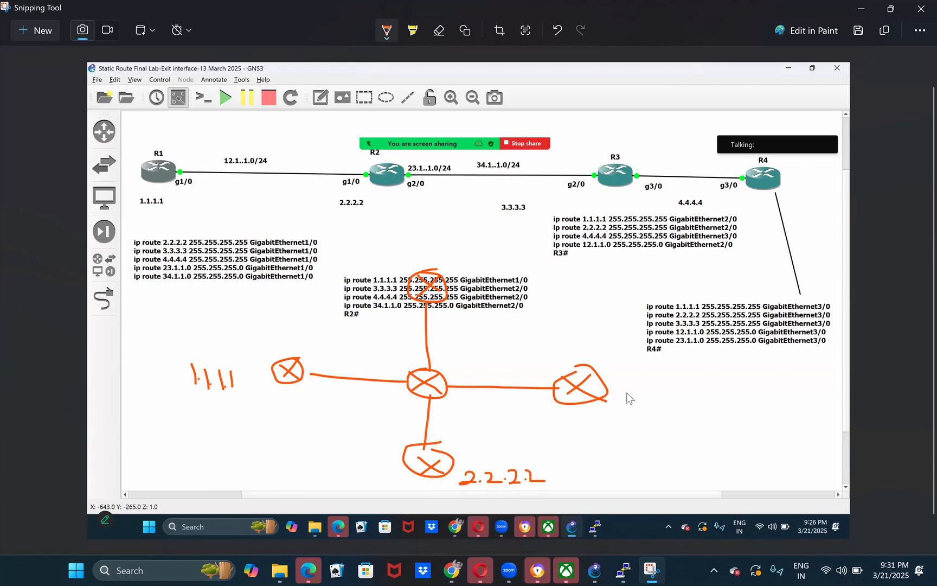
drag(630, 400, 610, 408)
drag(697, 398, 698, 415)
mouse_move(377, 230)
mouse_down()
mouse_move(400, 247)
mouse_move(399, 269)
mouse_up()
click(417, 259)
drag(465, 233, 473, 249)
mouse_move(469, 230)
mouse_down()
mouse_move(470, 258)
mouse_move(495, 247)
mouse_up()
drag(492, 232, 491, 266)
- Label the central router's interfaces 1/0, 2/0, 3/0 and 4/0 using different pen colours, with indigo for 4/0
mouse_move(434, 342)
mouse_down()
mouse_move(434, 364)
mouse_move(450, 349)
mouse_up()
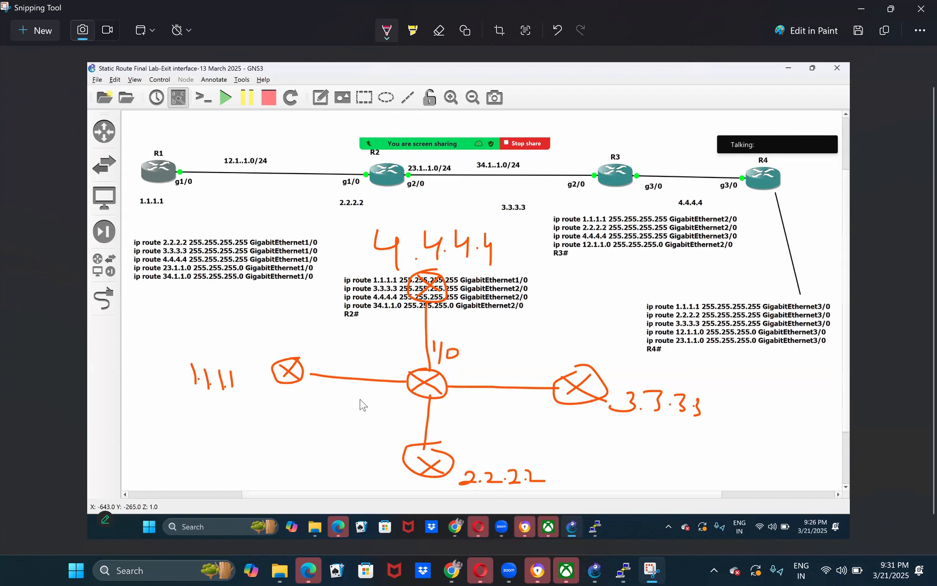
mouse_move(387, 395)
mouse_down()
mouse_move(385, 404)
mouse_move(387, 396)
mouse_up()
mouse_move(461, 377)
mouse_down()
mouse_move(460, 385)
mouse_move(486, 376)
mouse_up()
click(391, 40)
drag(438, 407, 446, 413)
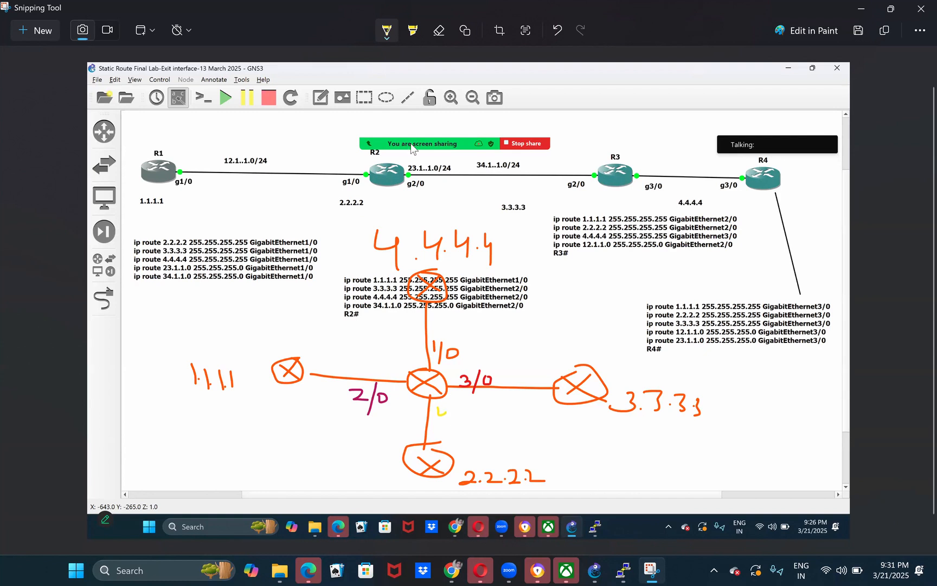
click(394, 38)
click(470, 138)
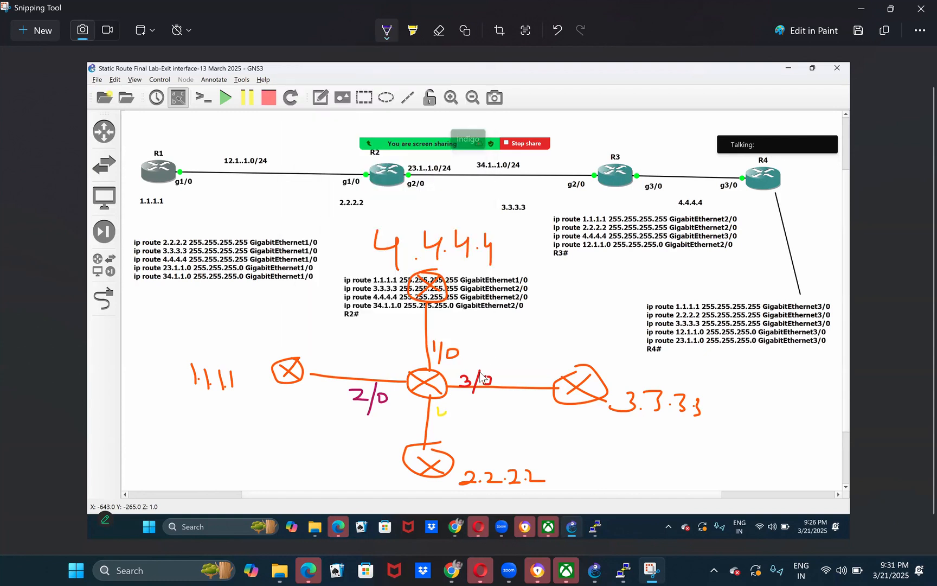
click(439, 407)
mouse_move(446, 413)
mouse_down()
mouse_move(446, 433)
mouse_move(460, 412)
mouse_up()
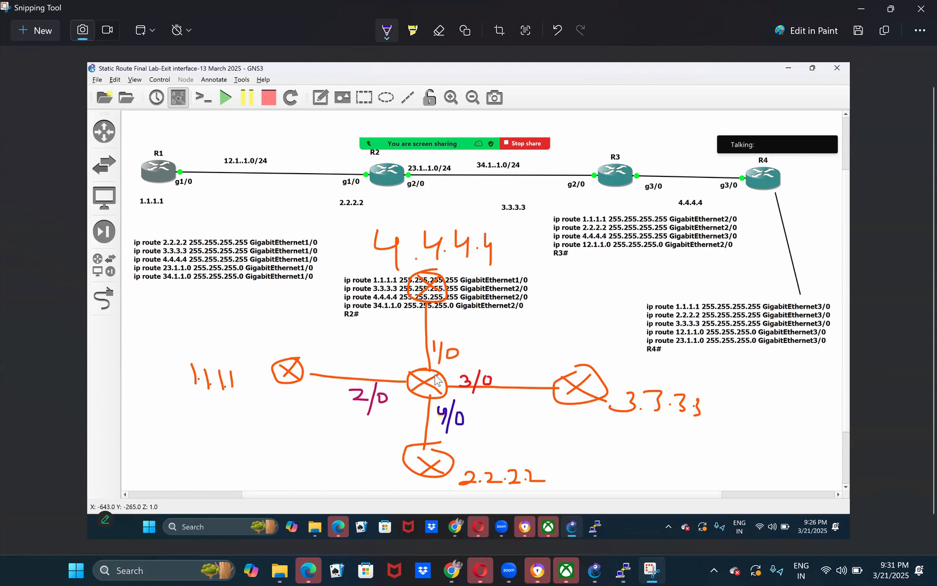
- Label the central router R1 in indigo, circle it, and box the 4.4.4.4 address and its exit interface 1/0
mouse_move(408, 363)
mouse_down()
mouse_move(408, 377)
mouse_move(418, 377)
mouse_up()
mouse_move(384, 271)
mouse_down()
mouse_move(507, 278)
mouse_move(488, 224)
mouse_move(374, 227)
mouse_move(400, 276)
mouse_up()
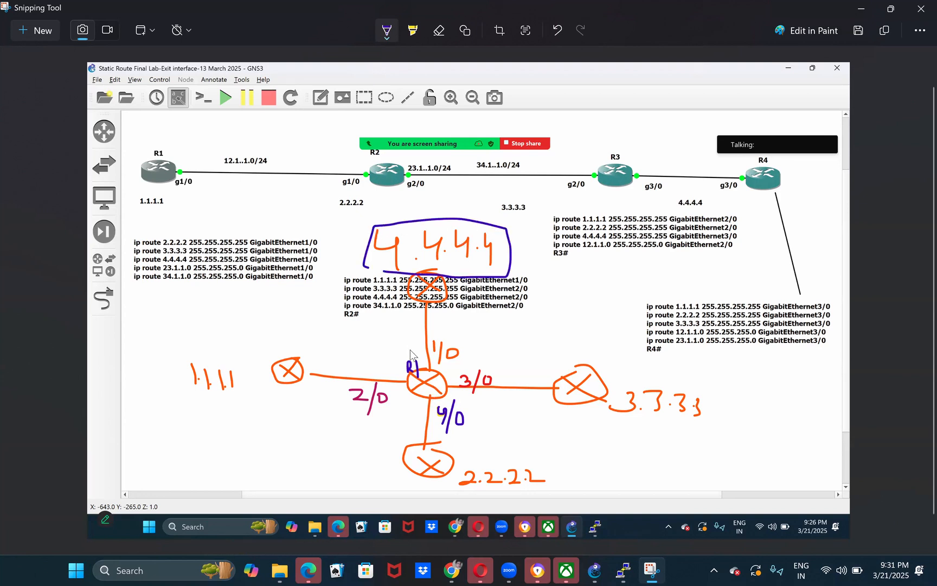
mouse_move(408, 377)
mouse_down()
mouse_move(435, 372)
mouse_move(447, 390)
mouse_move(434, 401)
mouse_move(407, 381)
mouse_move(423, 330)
mouse_up()
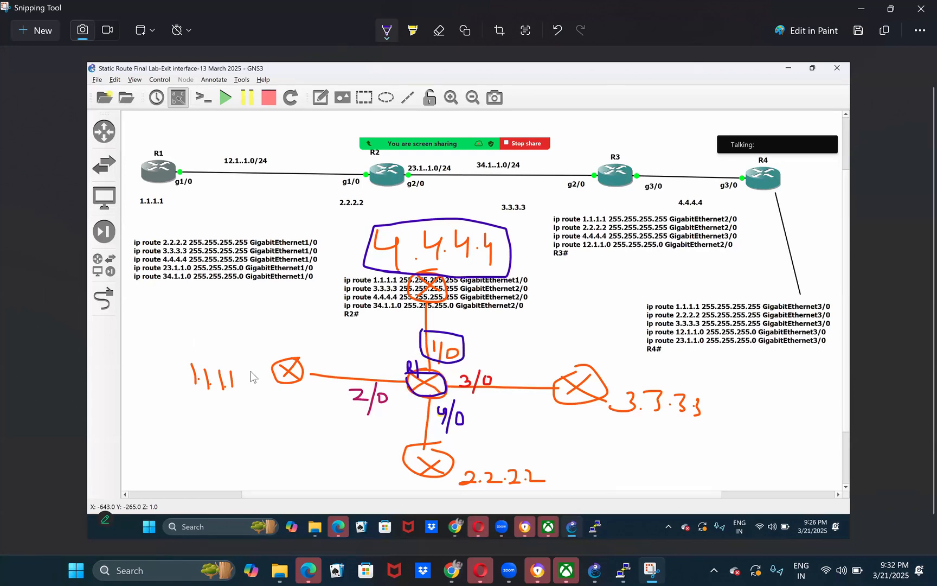
- Box the handwritten 1.1.1.1, draw an arrow to it from the central router, and box exit interface 2/0
mouse_move(179, 356)
mouse_down()
mouse_move(253, 361)
mouse_move(188, 410)
mouse_move(184, 350)
mouse_up()
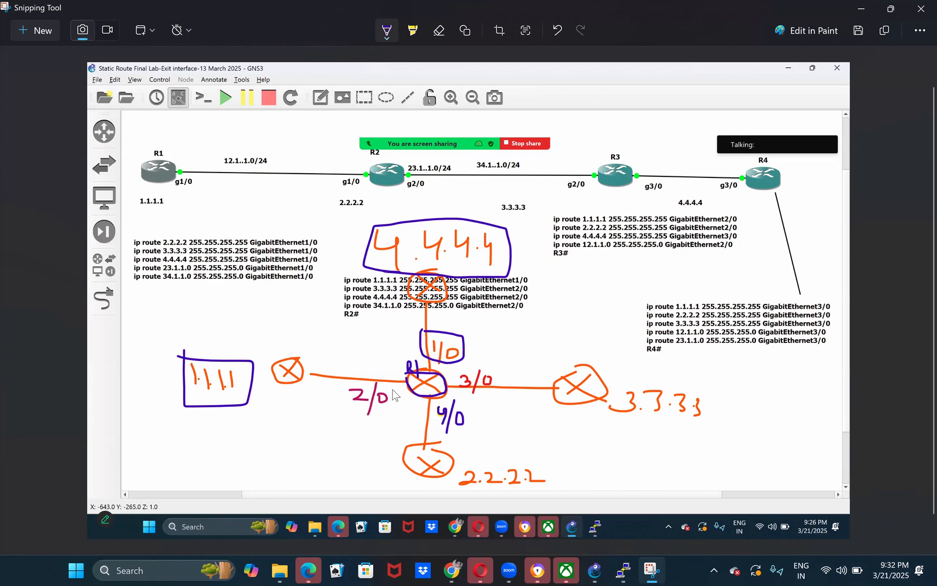
mouse_move(420, 383)
mouse_down()
mouse_move(247, 323)
mouse_move(270, 363)
mouse_up()
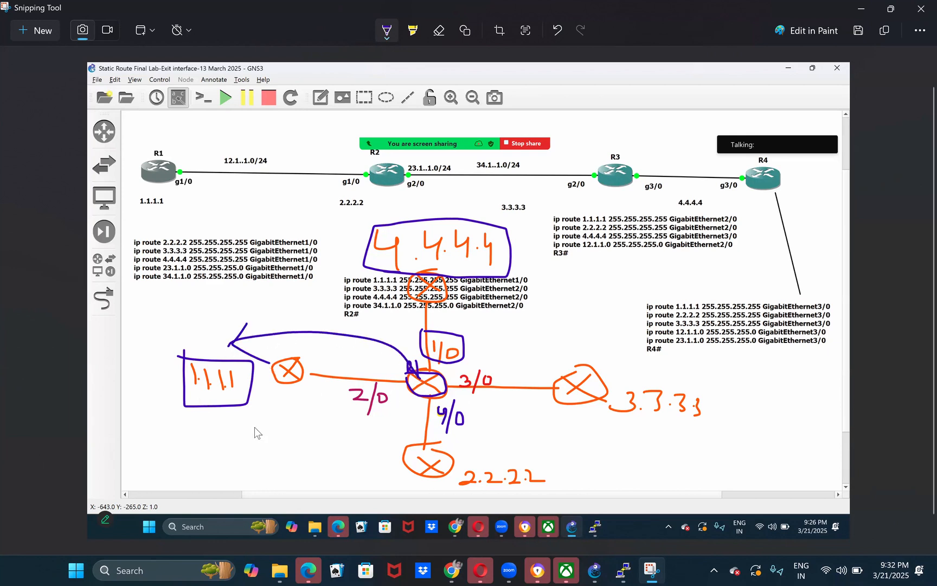
mouse_move(354, 372)
mouse_down()
mouse_move(341, 420)
mouse_move(356, 376)
mouse_up()
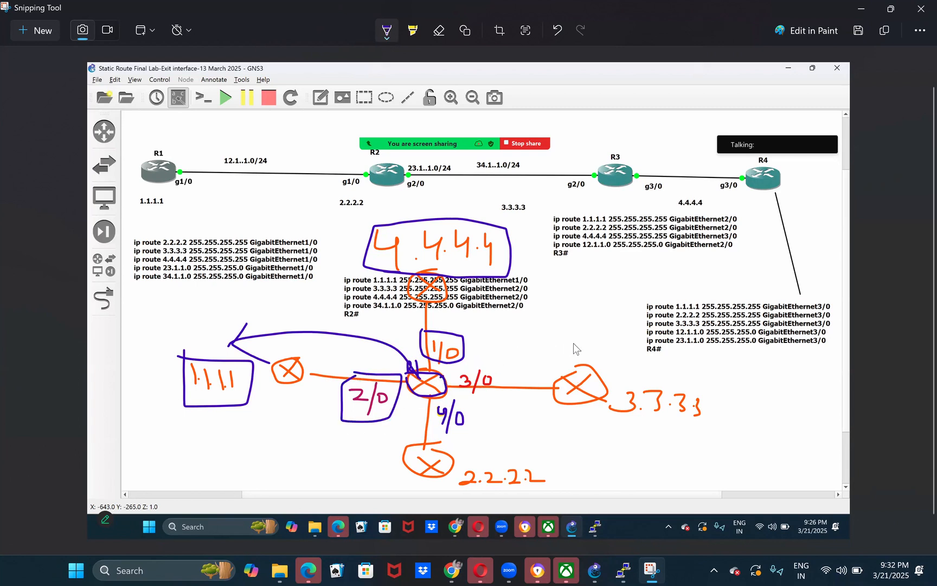
- Draw an arrow from the central router to 3.3.3.3, underline 3/0, circle 2.2.2.2, and box its exit interface 4/0
mouse_move(442, 377)
mouse_down()
mouse_move(609, 348)
mouse_move(663, 376)
mouse_up()
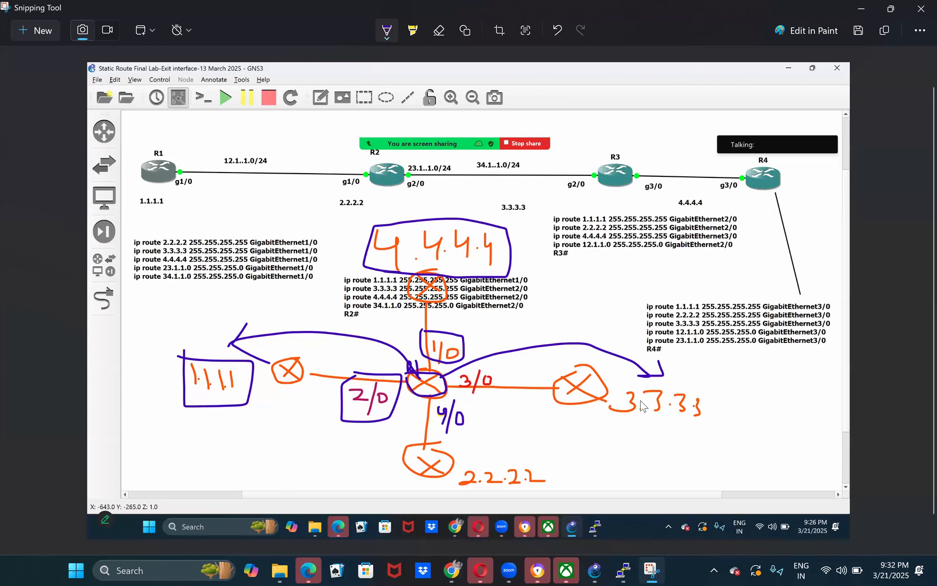
drag(489, 392, 541, 379)
mouse_move(470, 491)
mouse_down()
mouse_move(513, 493)
mouse_move(557, 476)
mouse_move(542, 467)
mouse_up()
drag(464, 465, 454, 482)
mouse_move(449, 433)
mouse_down()
mouse_move(479, 431)
mouse_move(449, 399)
mouse_move(430, 421)
mouse_move(461, 437)
mouse_up()
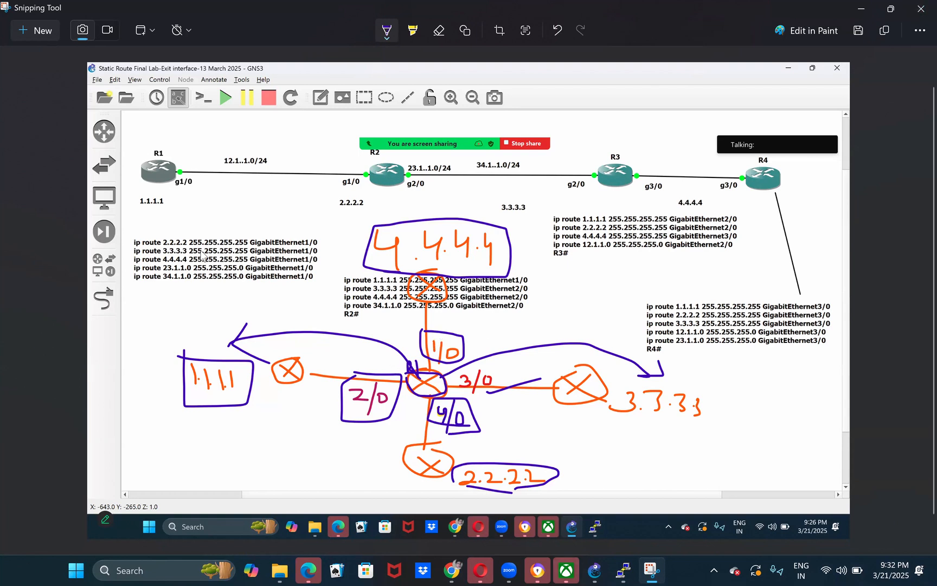
- Draw a large frame around the sketched topology and add two tick marks over R2's route note
mouse_move(202, 235)
mouse_down()
mouse_move(661, 338)
mouse_move(605, 461)
mouse_move(397, 456)
mouse_up()
drag(240, 465, 239, 233)
mouse_move(339, 284)
mouse_down()
mouse_move(331, 315)
mouse_move(558, 275)
mouse_up()
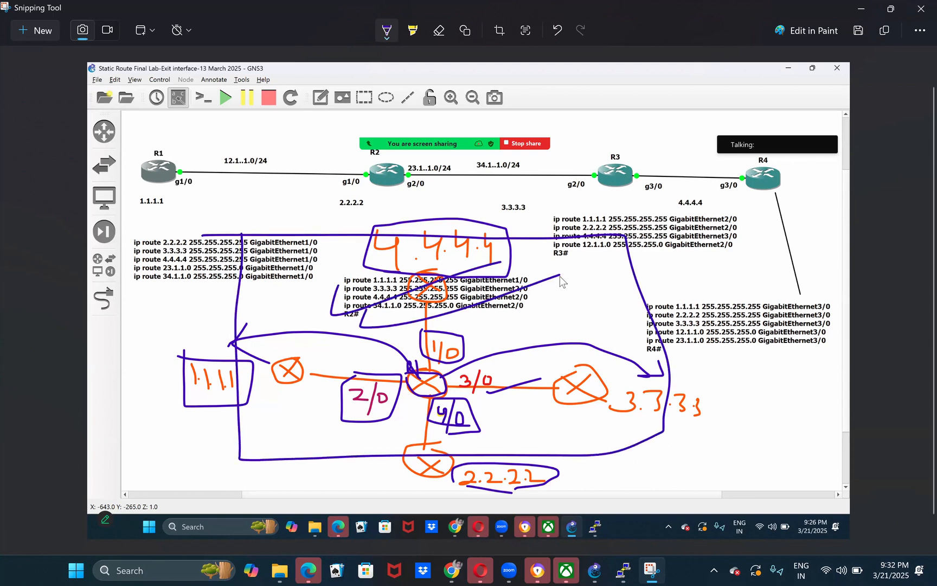
- Undo all pen marks on the capture and minimize it to return to the GNS3 topology
key(ctrl+z)
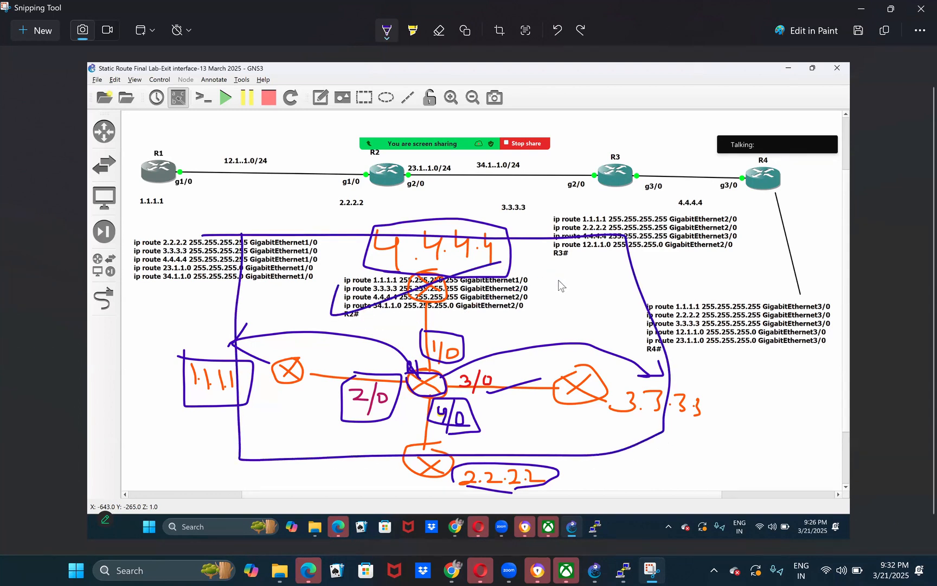
key(ctrl+z)
key(ctrl+z)
key(ctrl+z)
key(ctrl+z)
key(ctrl+z)
key(ctrl+z)
key(ctrl+z)
key(ctrl+z)
key(ctrl+z)
key(ctrl+z)
key(ctrl+z)
key(ctrl+z)
key(ctrl+z)
key(ctrl+z)
key(ctrl+z)
key(ctrl+z)
key(ctrl+z)
key(ctrl+z)
key(ctrl+z)
key(ctrl+z)
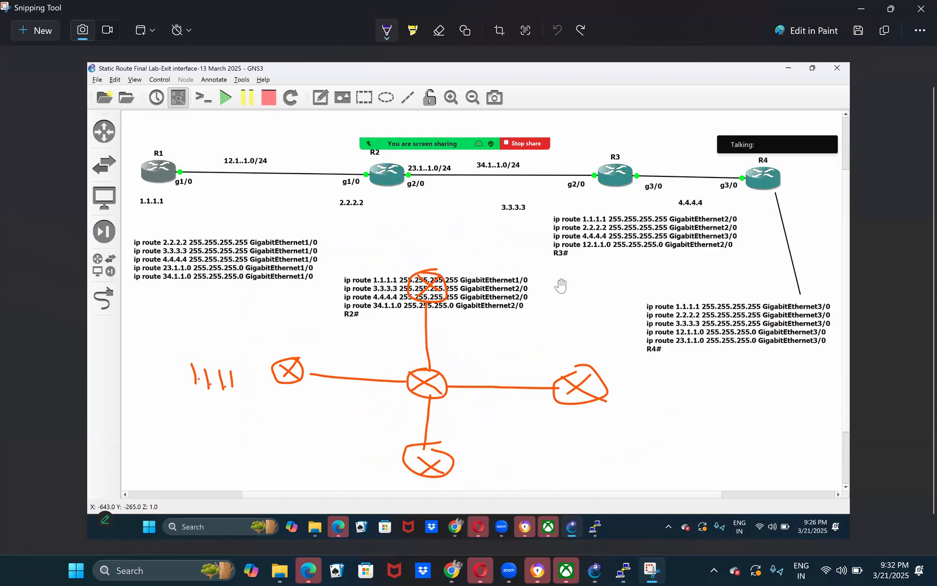
click(851, 10)
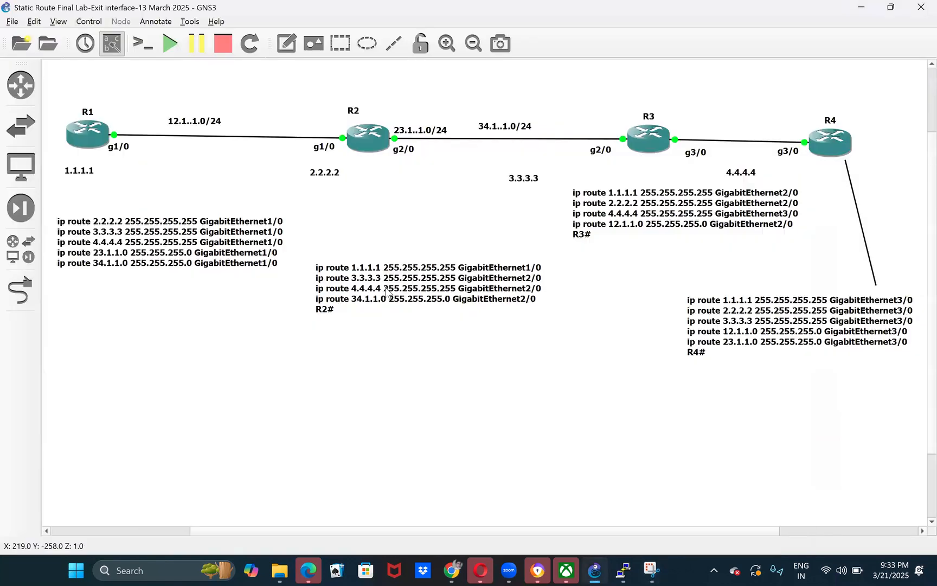
- Shift the R2 route note slightly down and the R3 route note slightly down and to its left
mouse_move(384, 264)
mouse_down()
mouse_move(382, 233)
mouse_move(381, 274)
mouse_up()
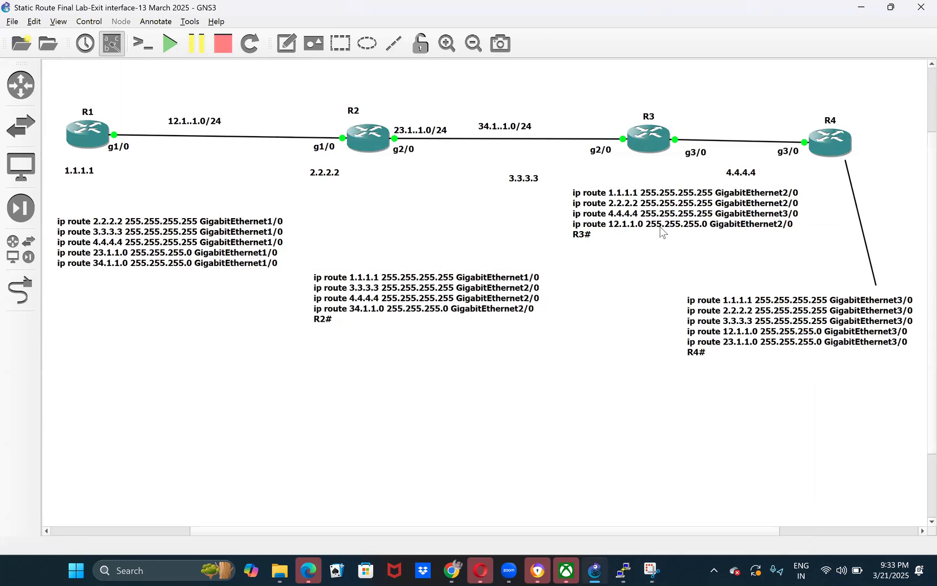
drag(649, 216, 640, 220)
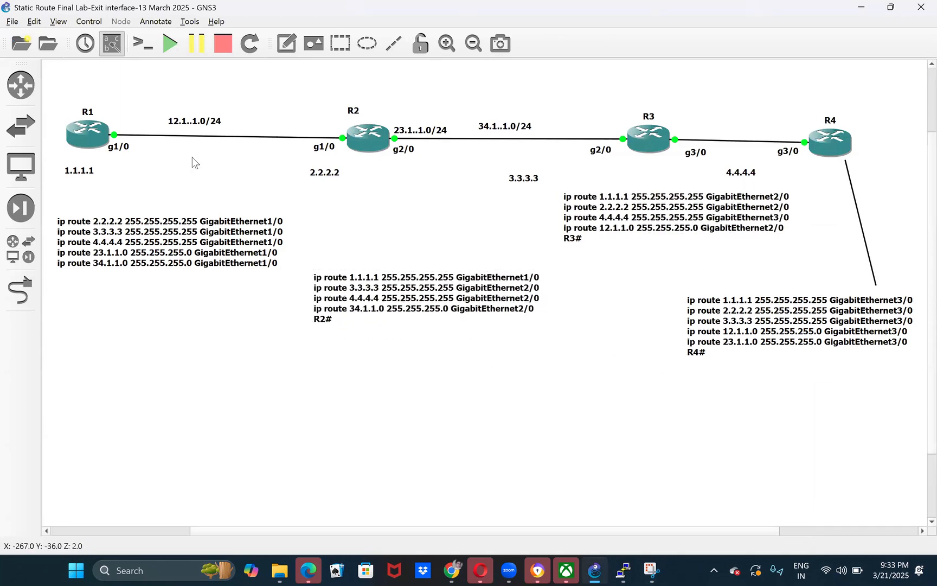
mouse_move(56, 100)
mouse_down()
mouse_move(542, 336)
mouse_move(581, 420)
mouse_move(545, 433)
mouse_up()
click(546, 433)
drag(88, 88, 111, 347)
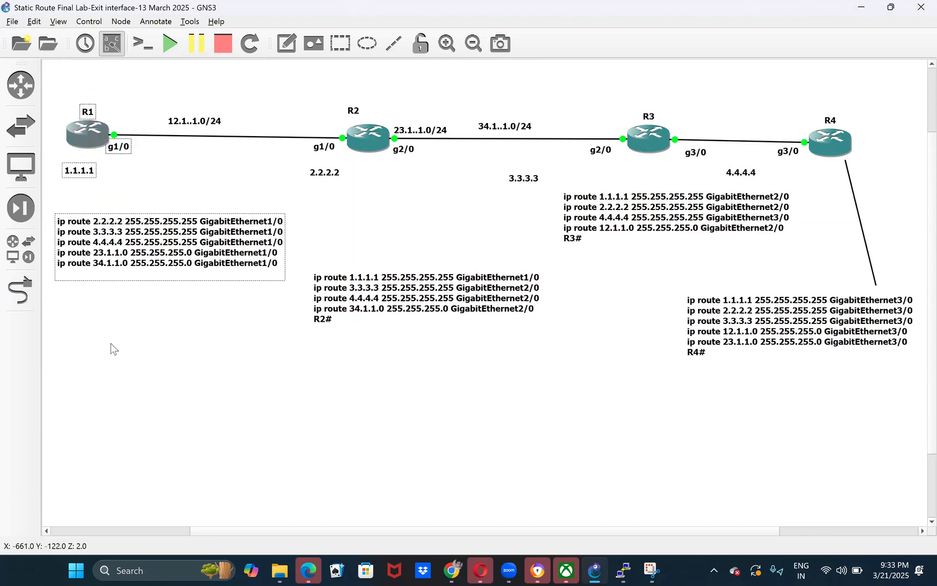
click(112, 348)
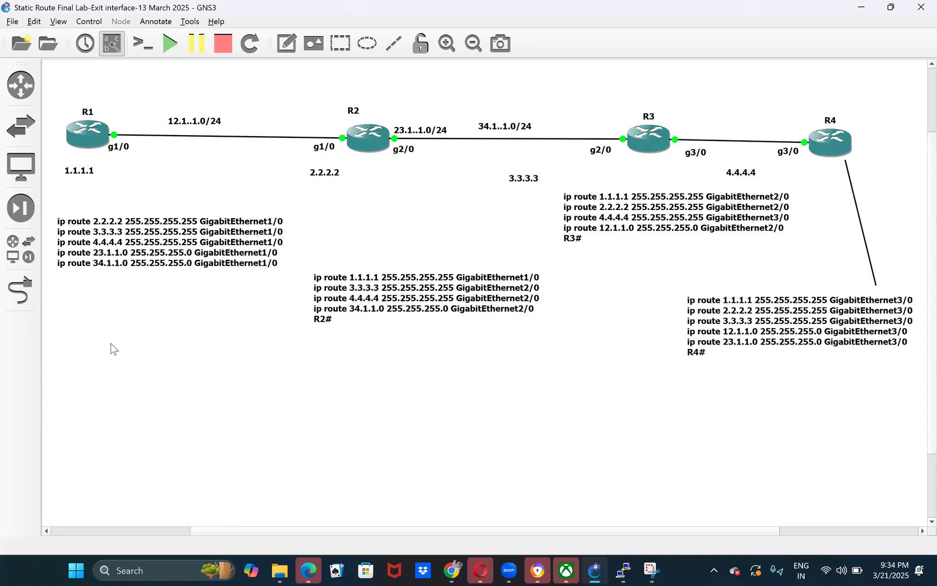
drag(76, 74, 98, 256)
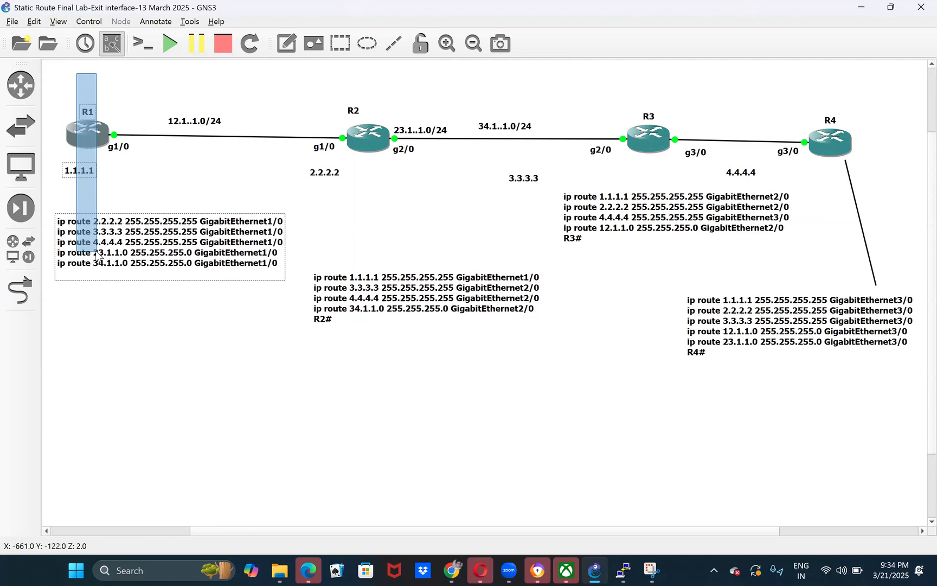
drag(97, 255, 96, 251)
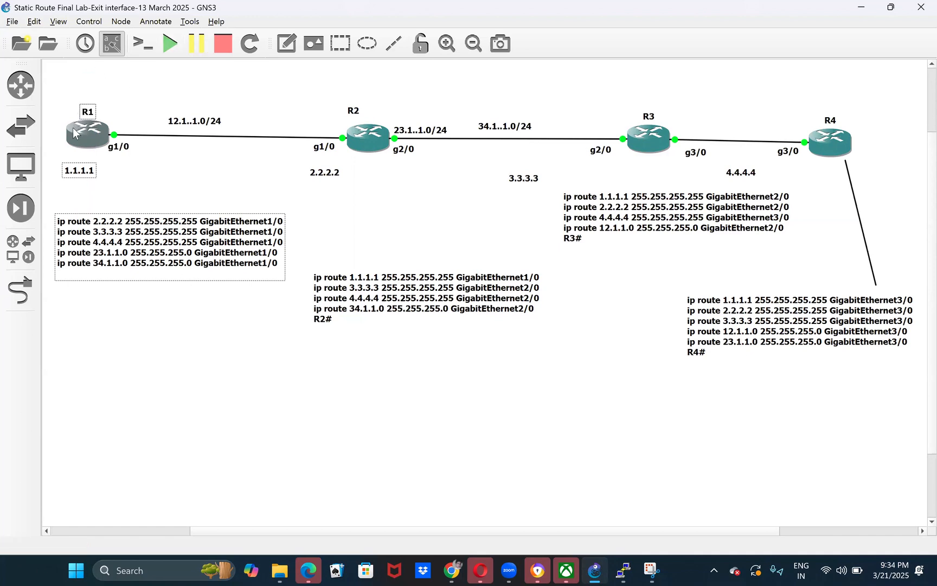
click(88, 317)
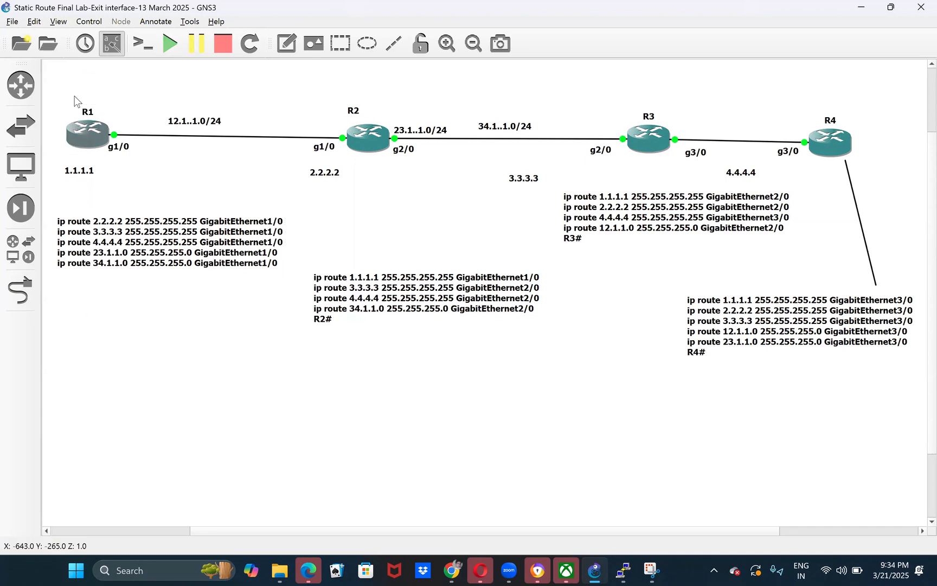
drag(59, 84, 132, 178)
click(144, 335)
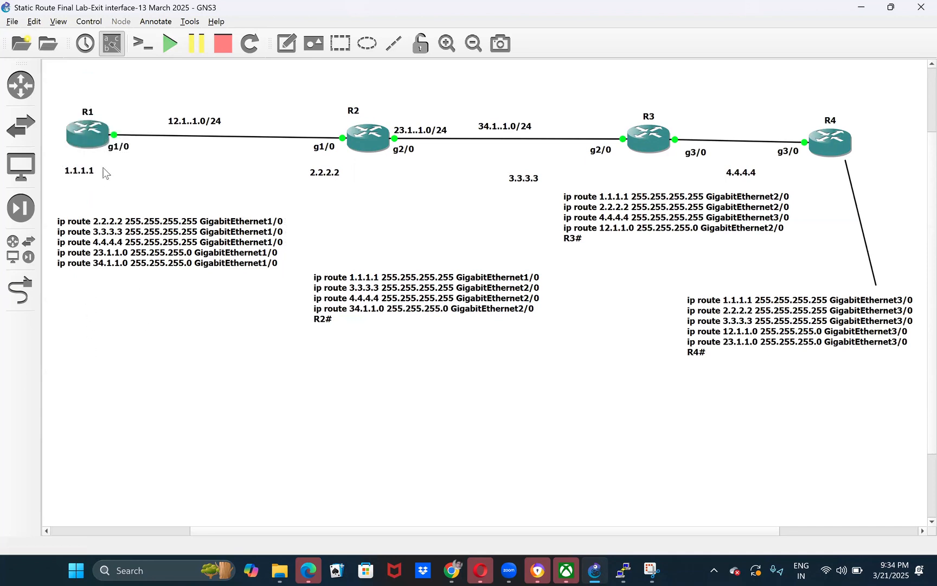
double_click(122, 222)
click(123, 223)
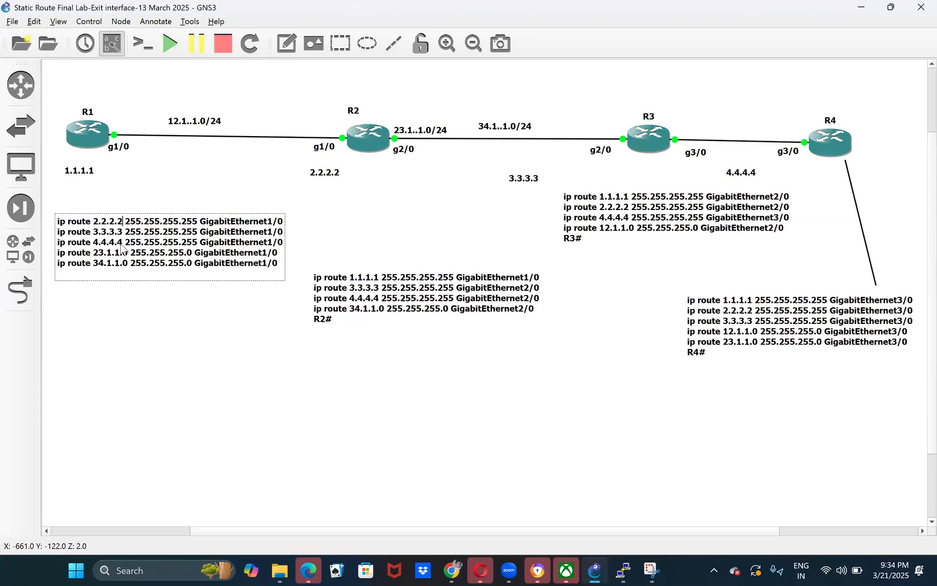
- Move the 4.4.4.4 loopback label from below the R3–R4 link to just below R4
drag(756, 173, 886, 166)
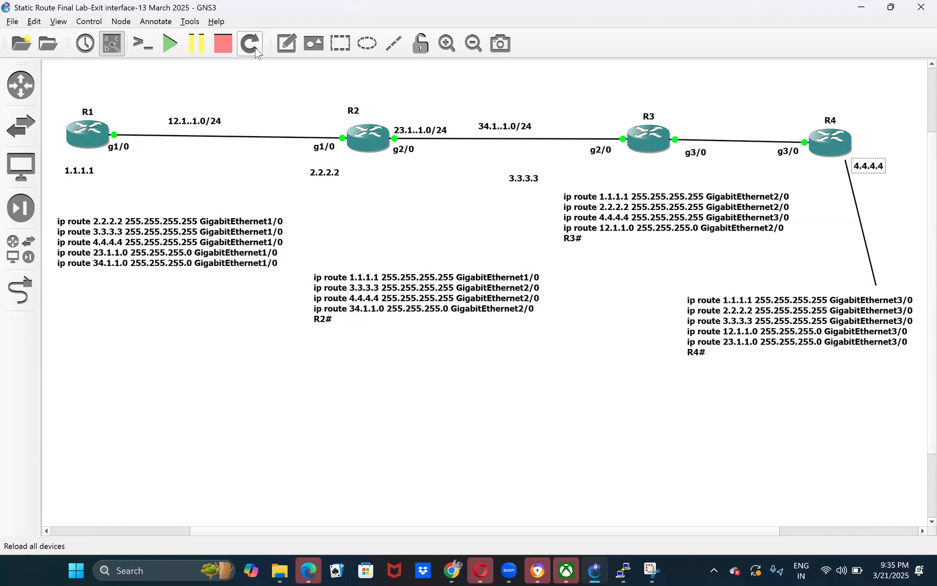
click(286, 43)
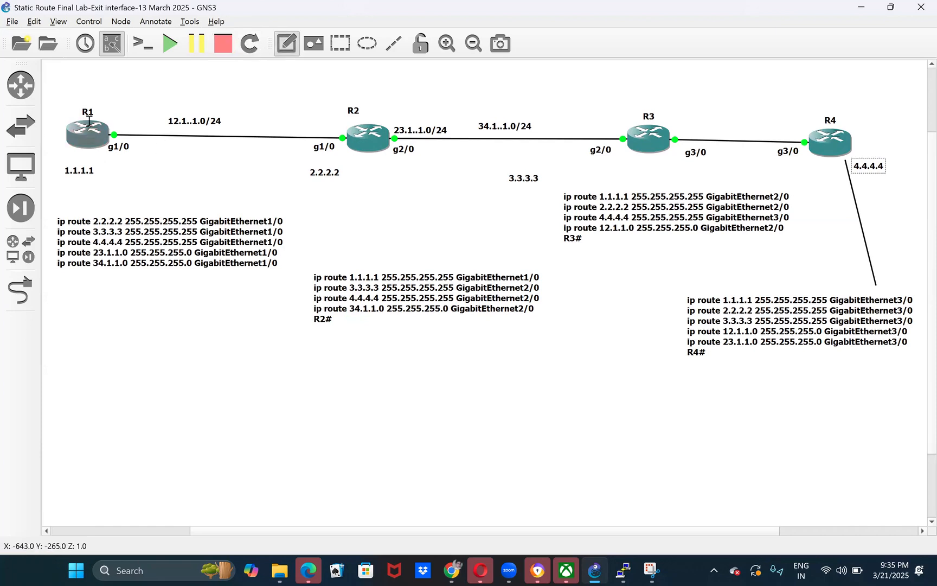
mouse_move(89, 120)
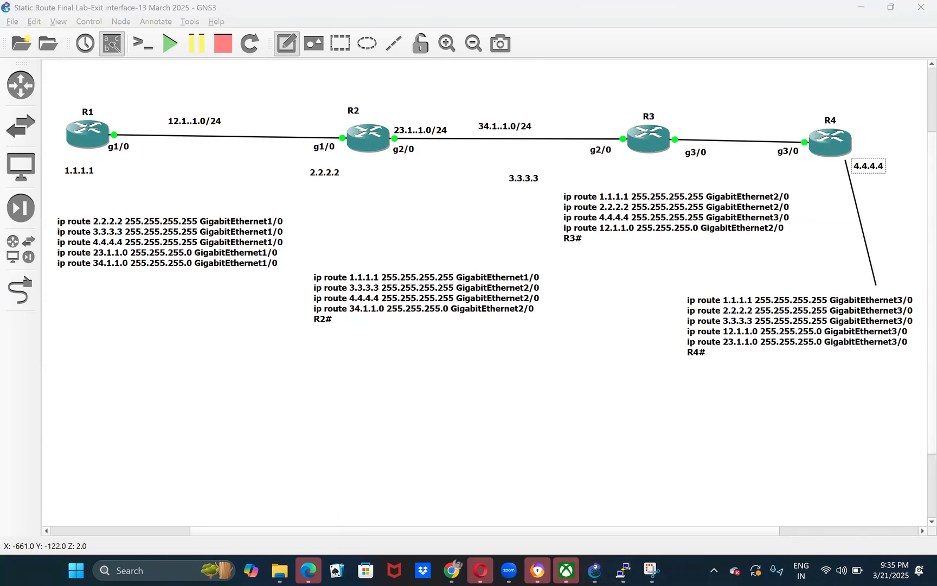
- Switch to R1's console and display its ARP table with show arp
mouse_move(623, 570)
click(452, 481)
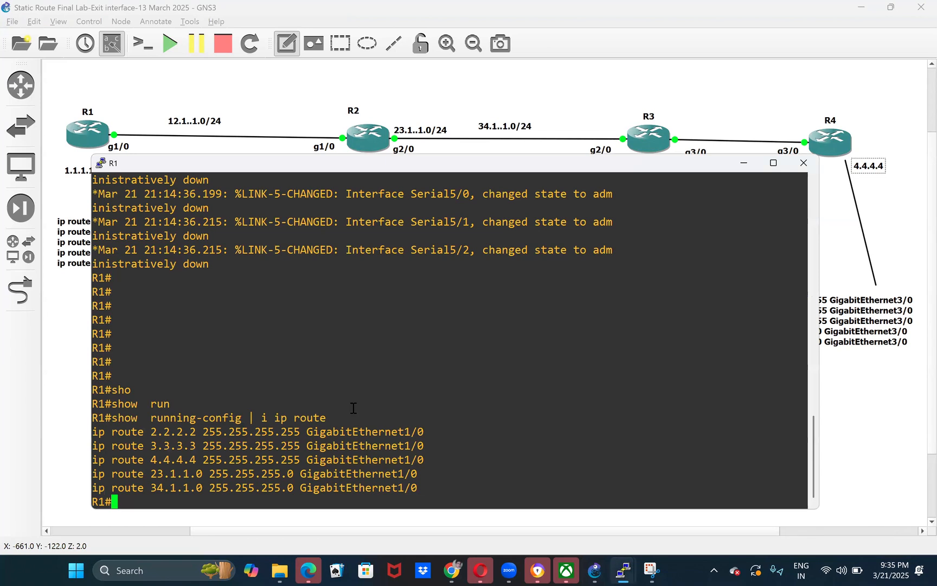
text(sho)
key(Tab)
text(arp)
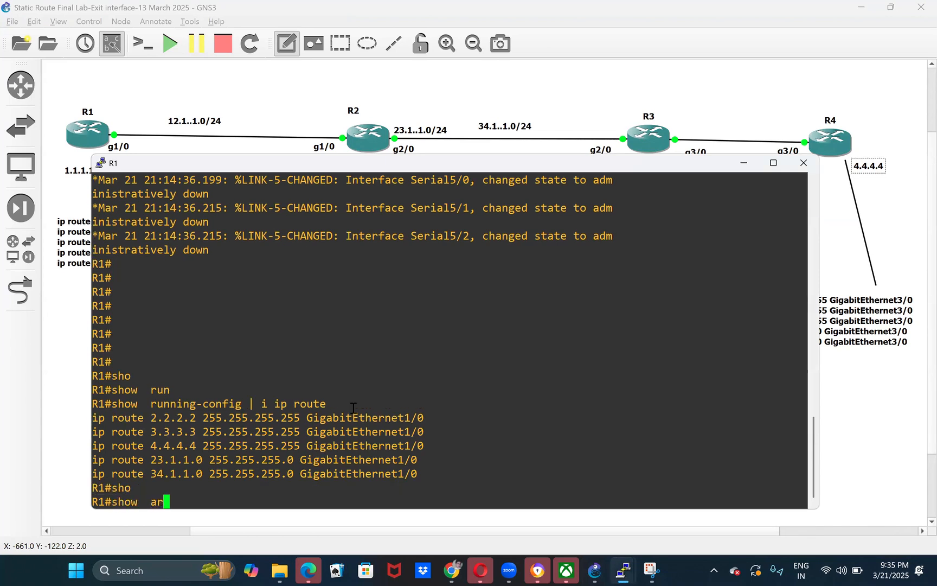
key(Return)
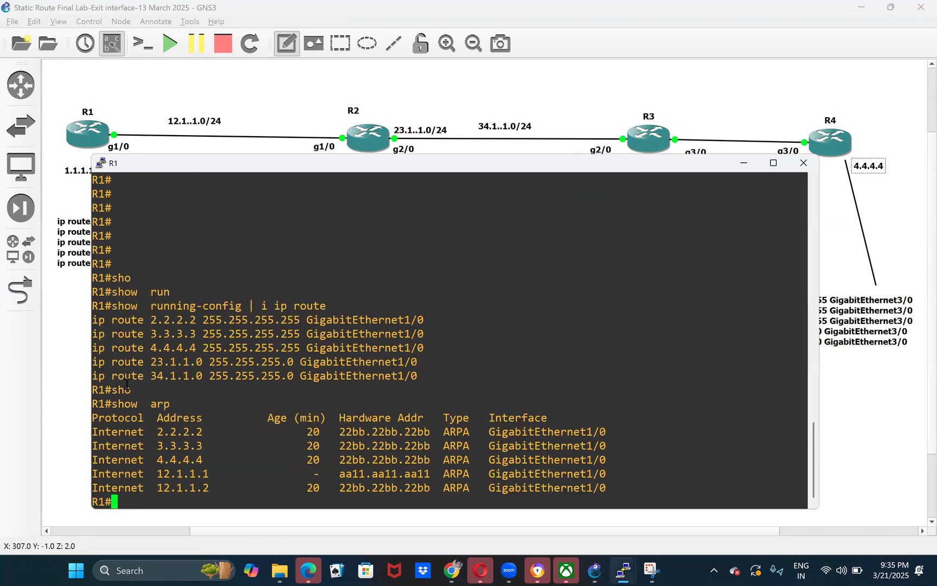
- Highlight the ARP table output in R1's console and minimize the console
drag(117, 391, 324, 470)
click(503, 473)
drag(579, 489, 167, 380)
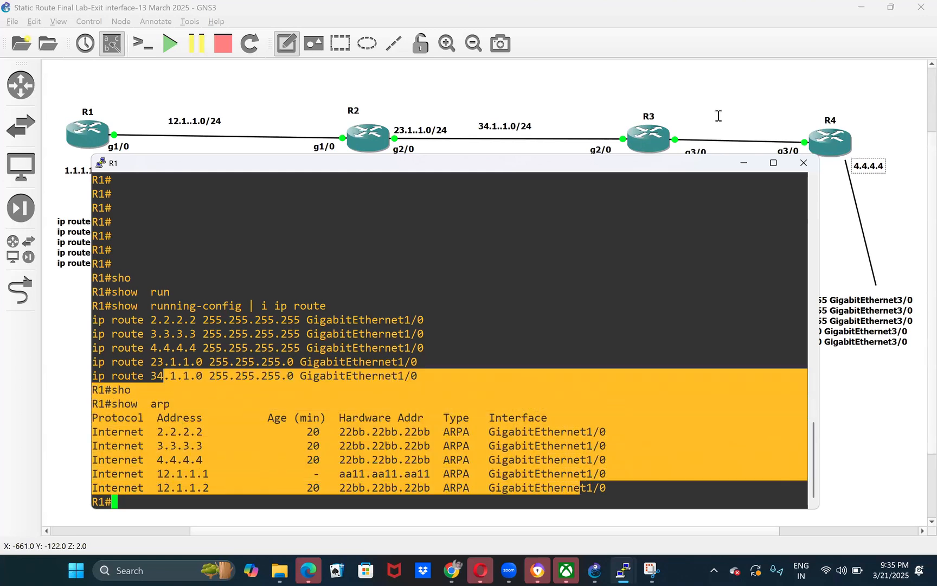
click(745, 167)
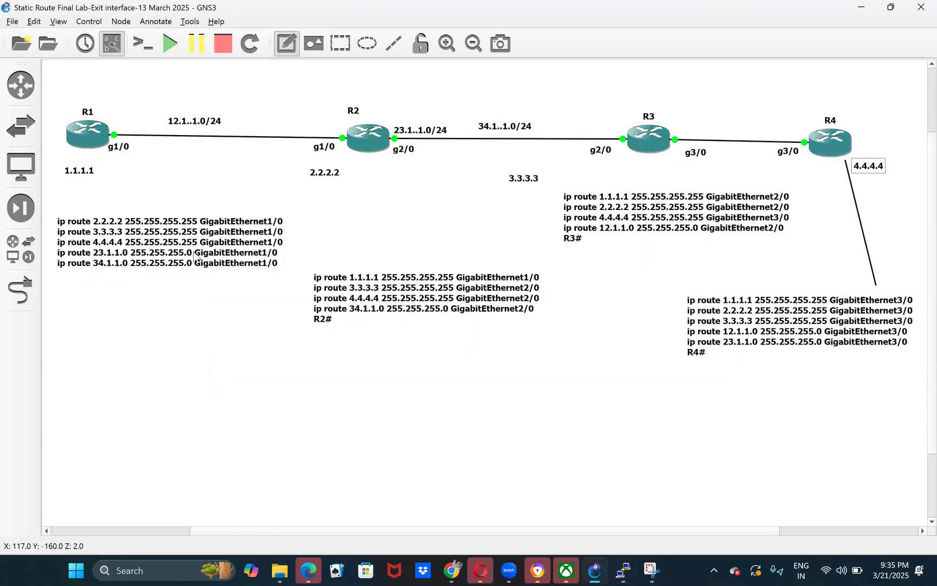
click(190, 251)
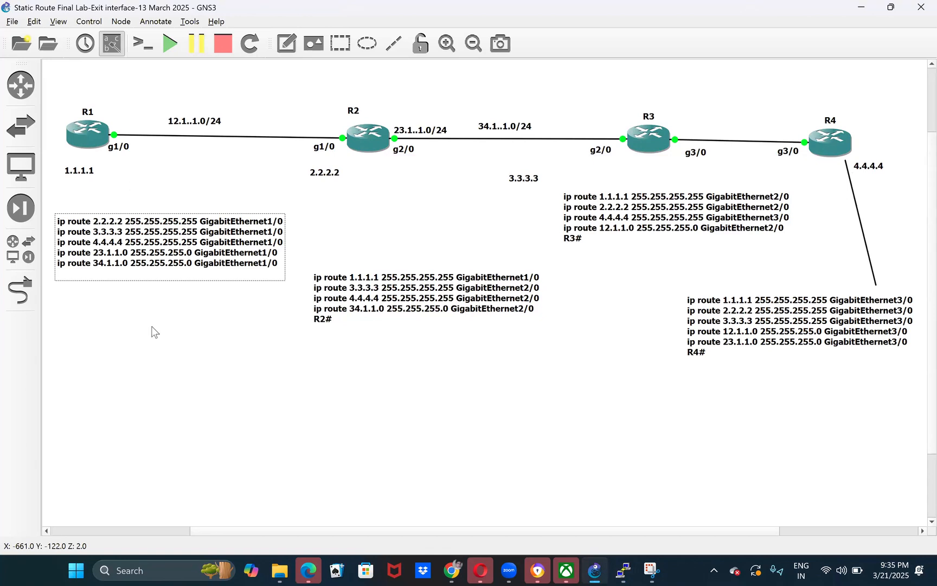
click(288, 46)
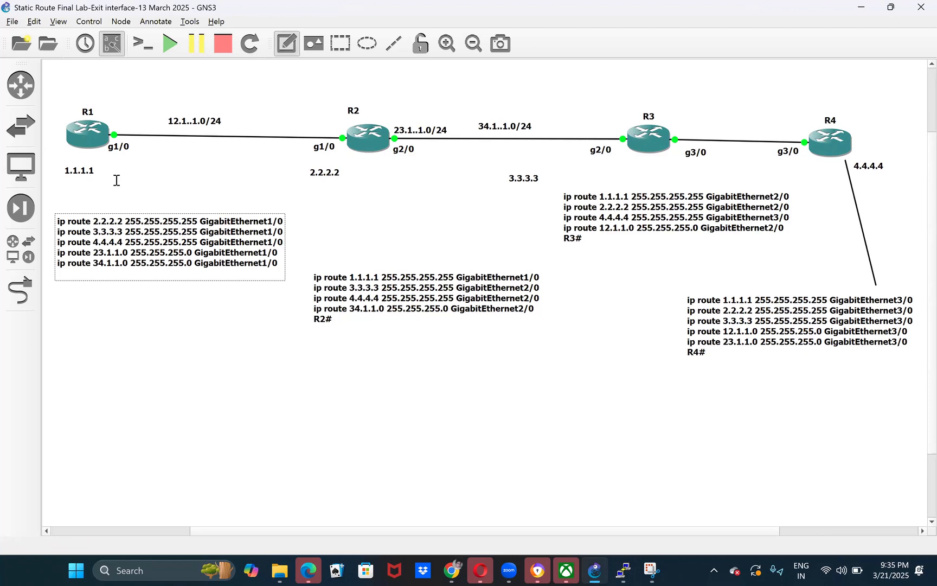
click(65, 350)
click(77, 344)
- Move the R1 and R2 route notes up beneath their loopback labels and shift R4's route note up and outward
drag(125, 239, 123, 226)
drag(328, 293, 313, 227)
drag(492, 247, 490, 236)
drag(704, 308, 722, 281)
click(244, 145)
- Add a text note below R1's route note that starts with the line "Ping 4.4.4.4"
click(286, 43)
click(84, 306)
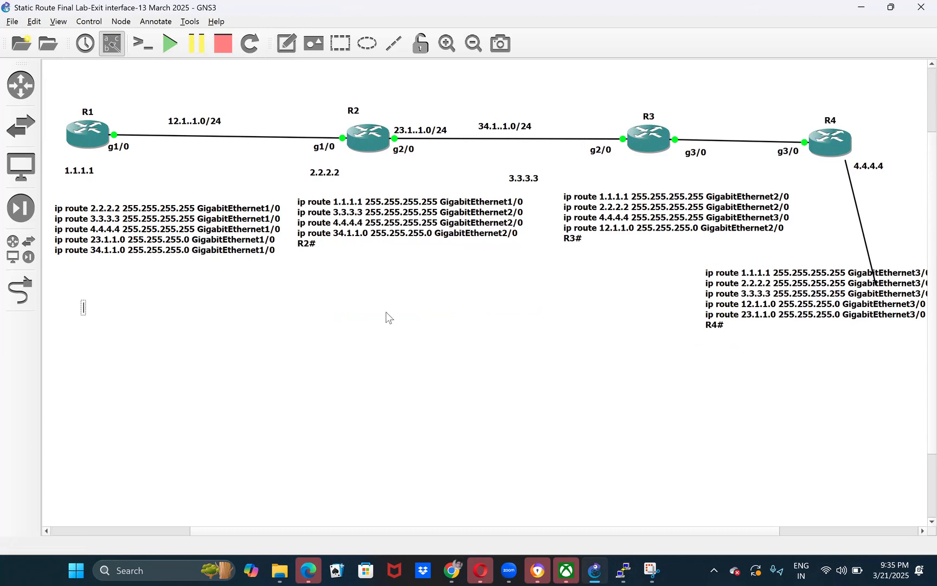
text(Ping 4.4.4.4)
key(Return)
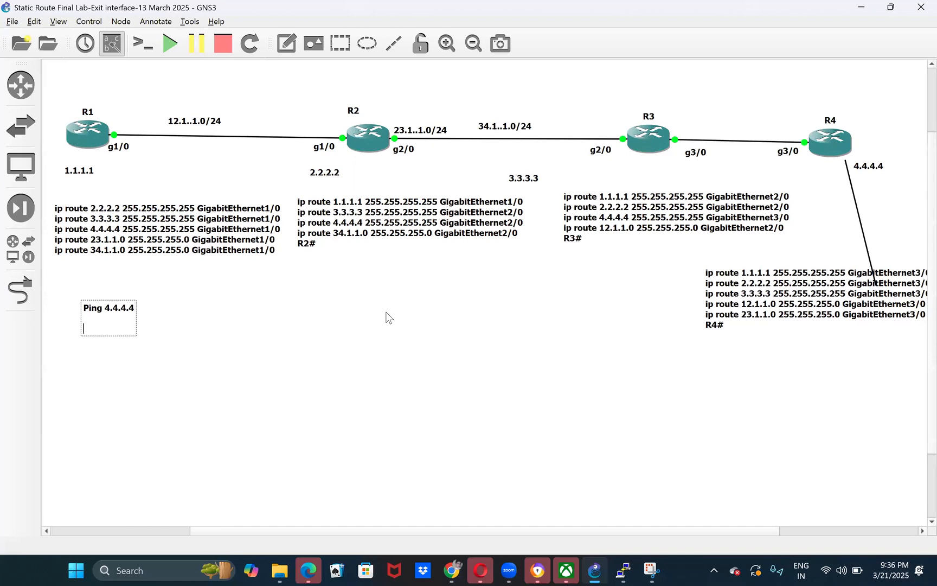
- Add the line "+ IPv4 header" to the ping note
text(+)
text( IPv)
text(4 Ga)
key(BackSpace)
key(BackSpace)
text(header)
key(Return)
- Add the heading "IPv4 Header-->" below the "+ IPv4 header" line in the ping note
text(IPvv4)
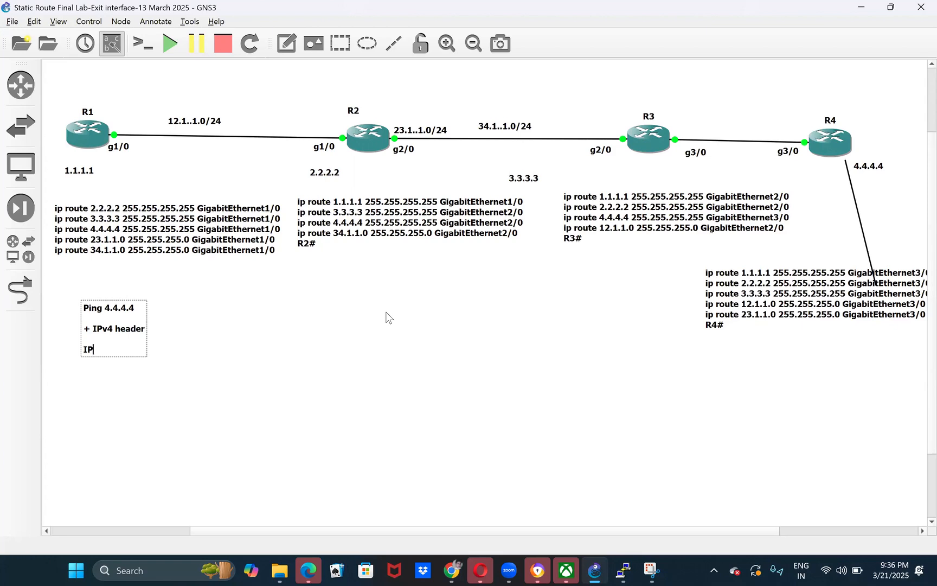
key(BackSpace)
text(=4)
key(BackSpace)
key(BackSpace)
key(BackSpace)
text(4 Header-->)
key(Return)
- Enter "source IP- 12.1.1.1" under the IPv4 Header heading of the ping note
text(source)
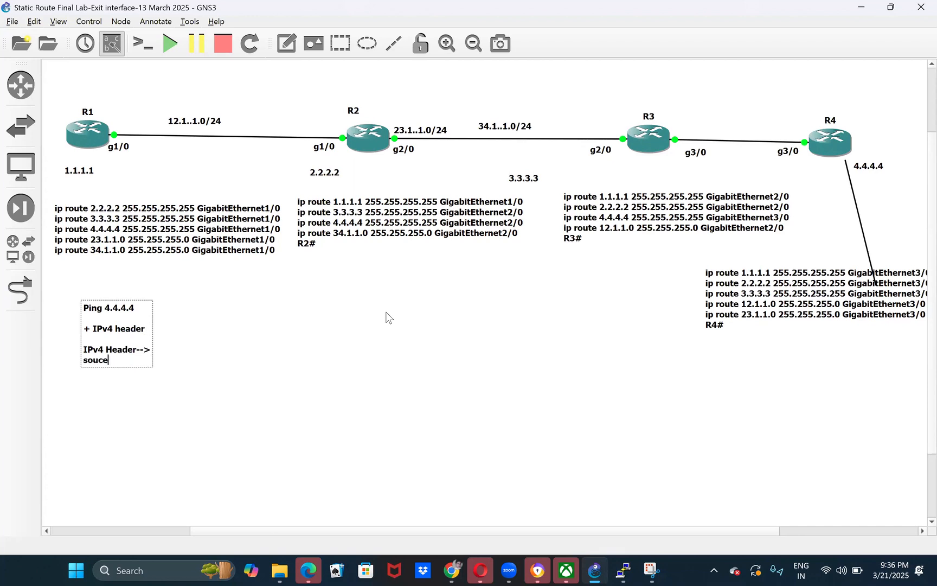
text( IP- 12.1)
key(BackSpace)
key(BackSpace)
key(BackSpace)
text(2.1.1.1)
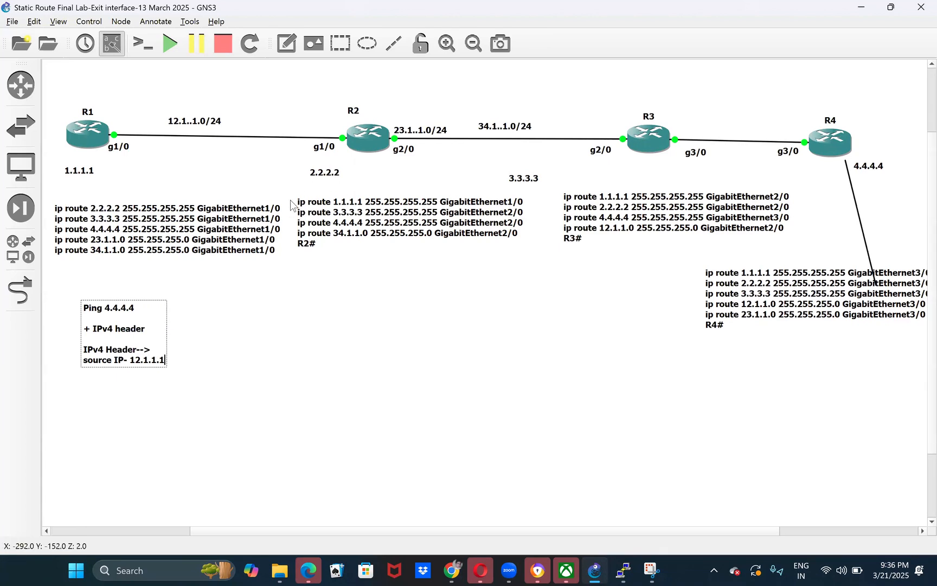
- Add the line "desination-4.4.4.4" below the source IP and leave a blank line after it
key(Return)
text(desination)
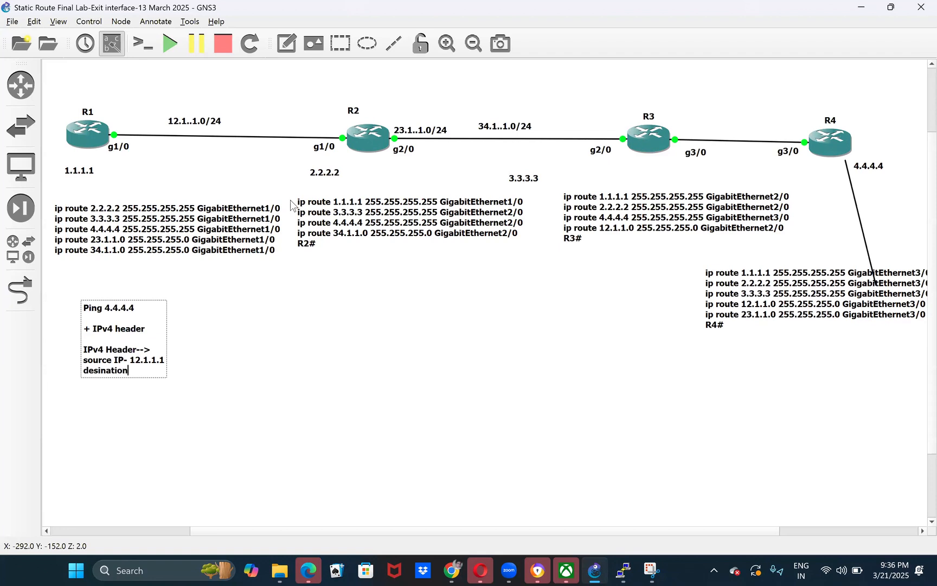
text(-4.4.4.4)
key(Return)
key(Return)
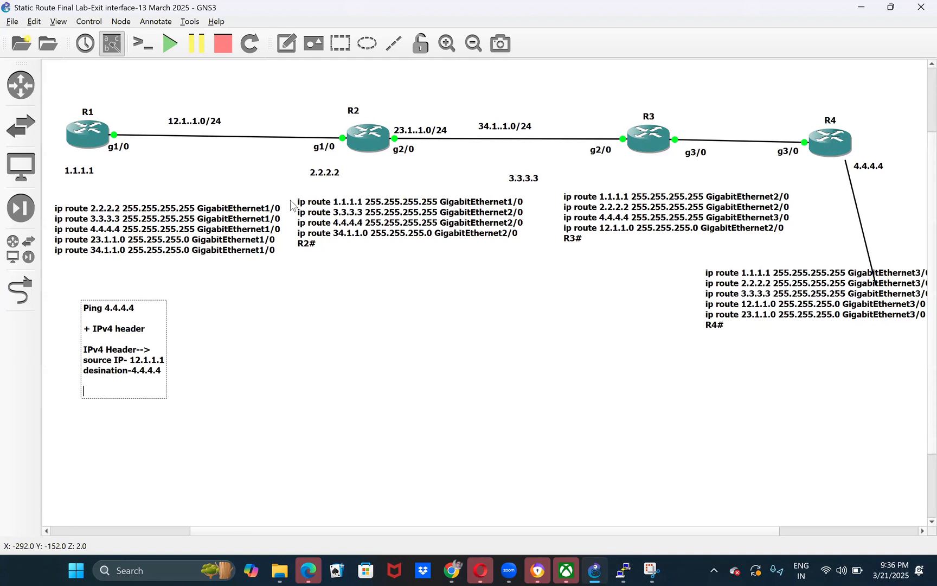
- Add the line "+data link l2 header" to the ping note below the destination address
text(+)
text(data I)
text(ine)
key(BackSpace)
text(k l2 header)
key(Return)
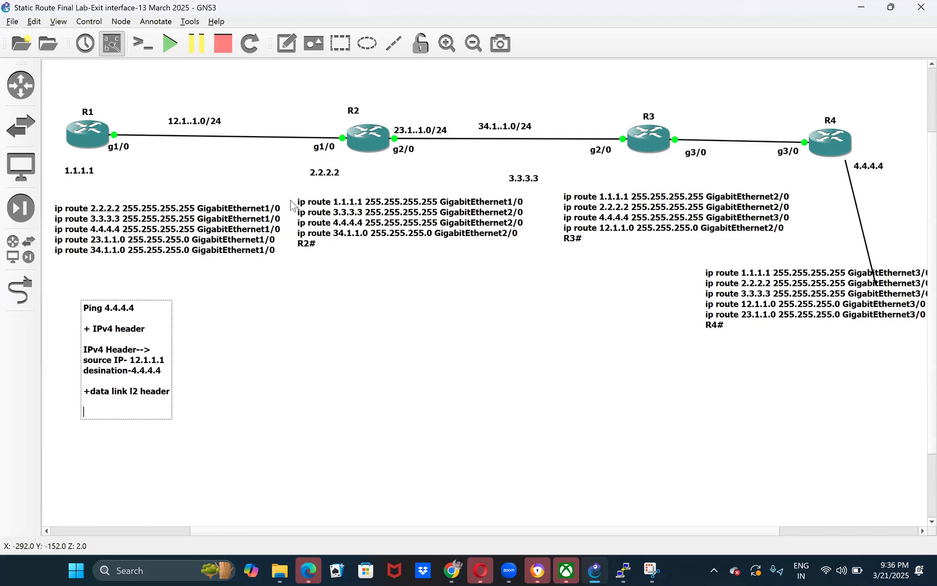
- Add the lines "-->" and "Source Mac-" below the data link header line and finish editing the note
text(-->)
key(Return)
text(Source Mac-)
click(195, 174)
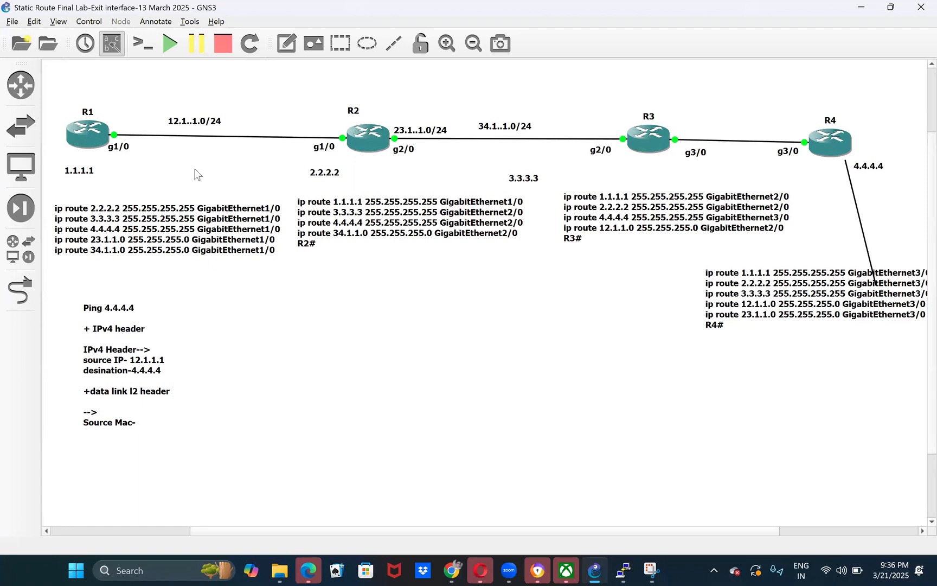
- Switch to R1's console and run show interfaces GigabitEthernet1/0, reusing the interface name copied from the ARP output
mouse_move(624, 571)
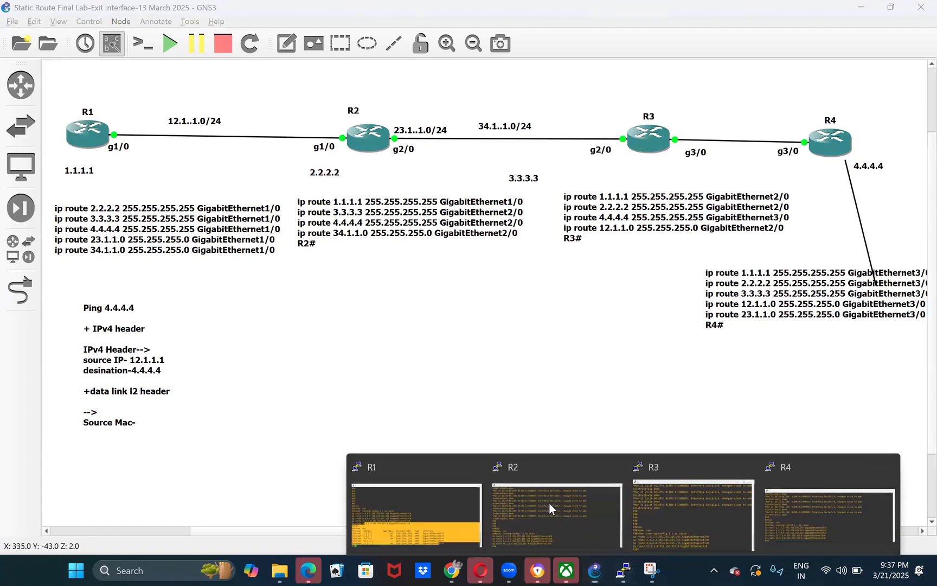
click(403, 508)
double_click(505, 446)
key(super+c)
text(sho)
key(Tab)
text(int)
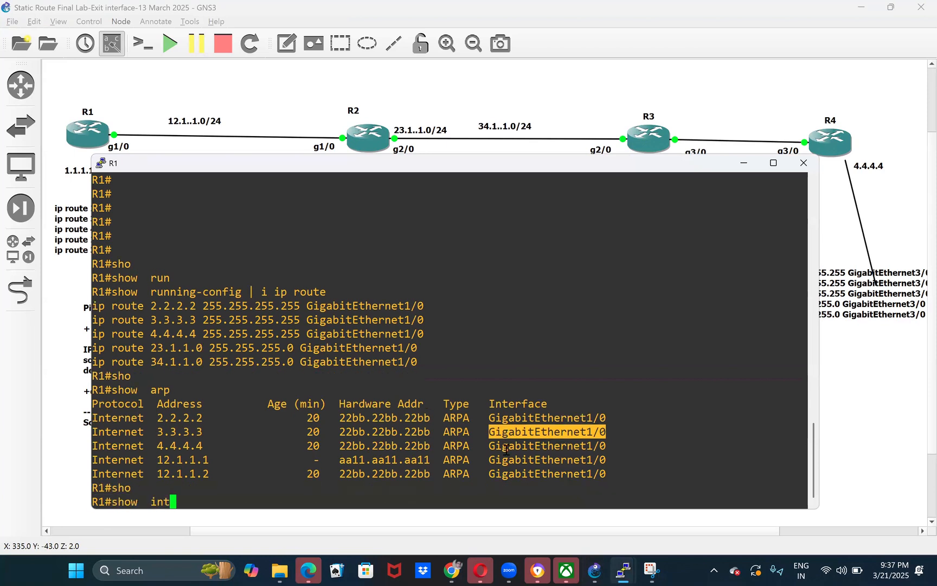
key(Tab)
right_click(512, 448)
key(Return)
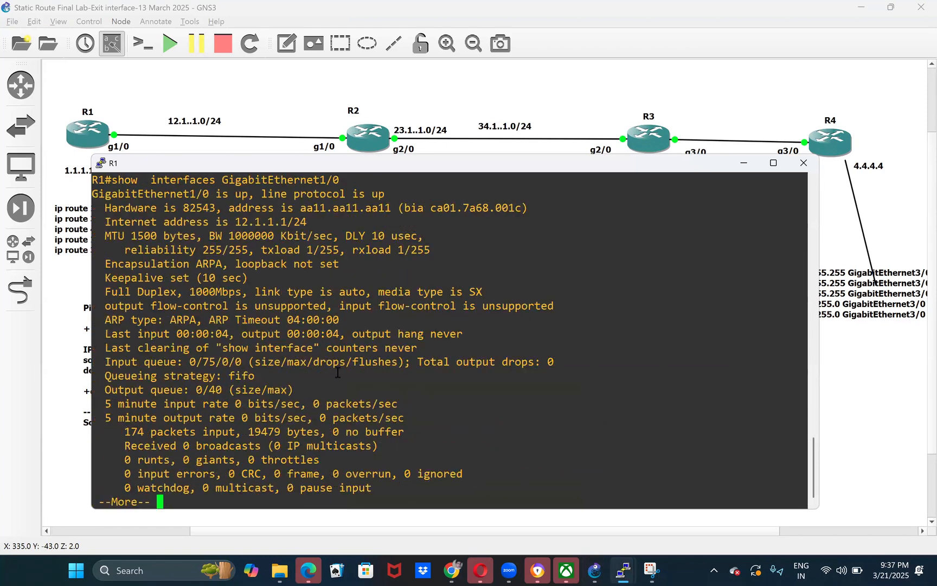
- Highlight GigabitEthernet1/0's burned-in address and its configured MAC address in the output, and return to the topology
scroll(343, 250, up, 4)
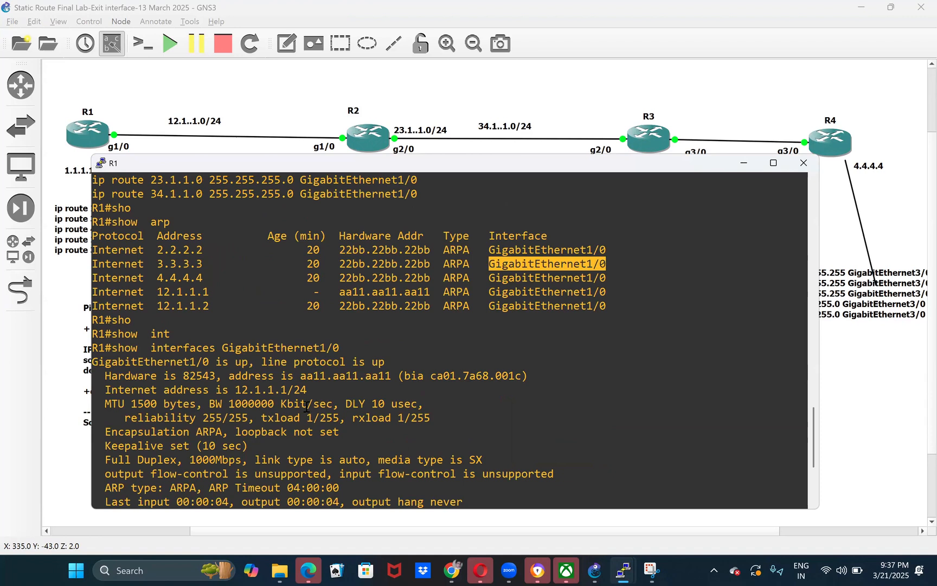
double_click(316, 375)
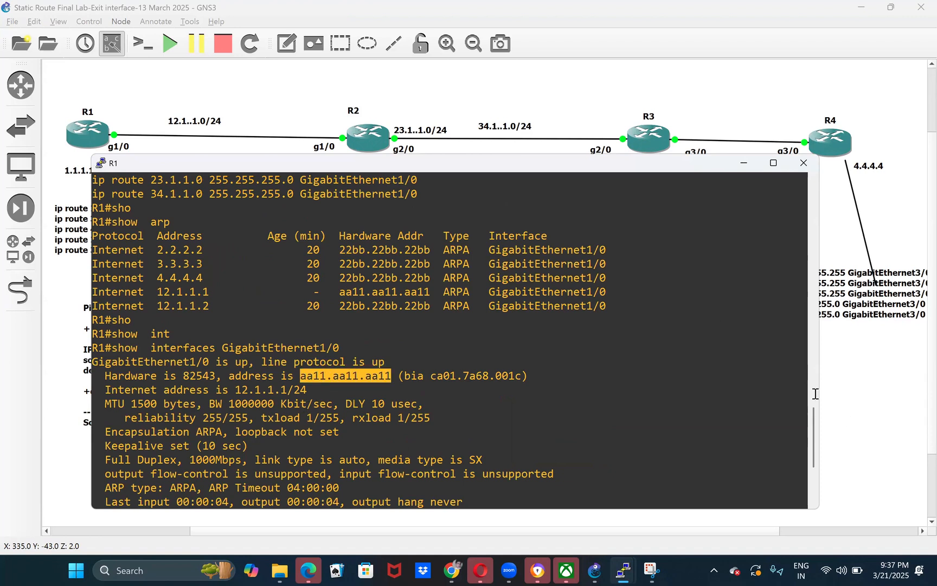
double_click(360, 376)
drag(430, 376, 510, 378)
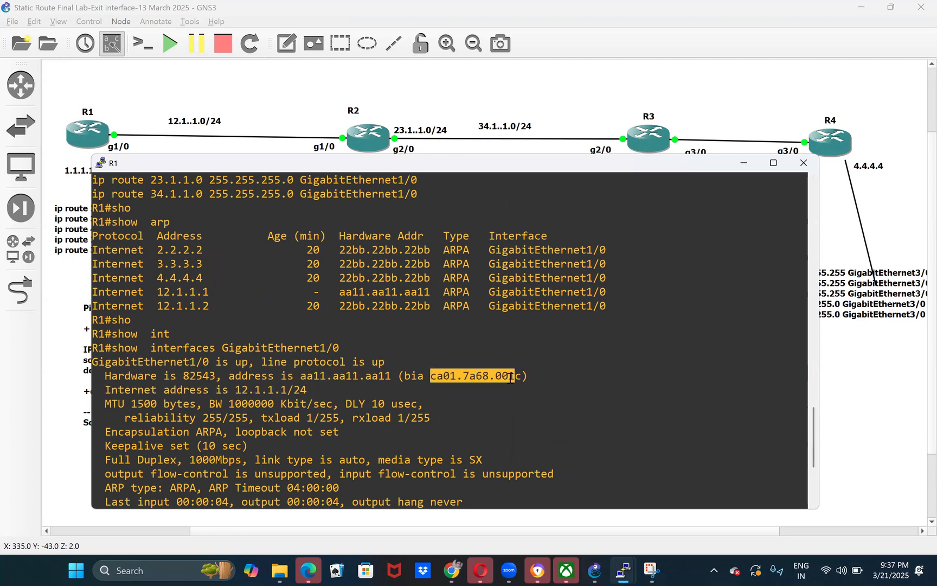
double_click(352, 376)
key(ctrl+c)
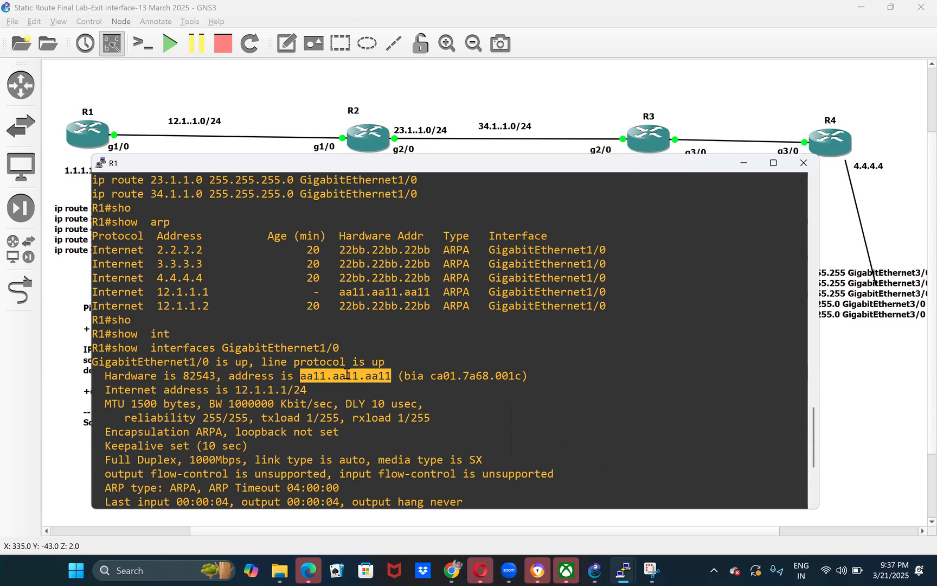
click(846, 391)
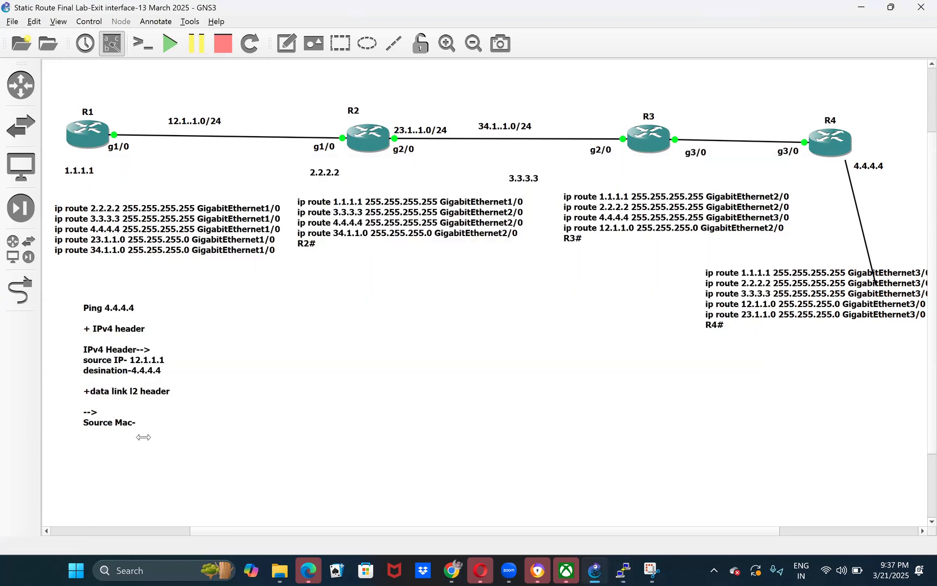
- Paste the copied MAC address aa11.aa11.aa11 after "Source Mac-" in the ping note and finish editing
click(140, 423)
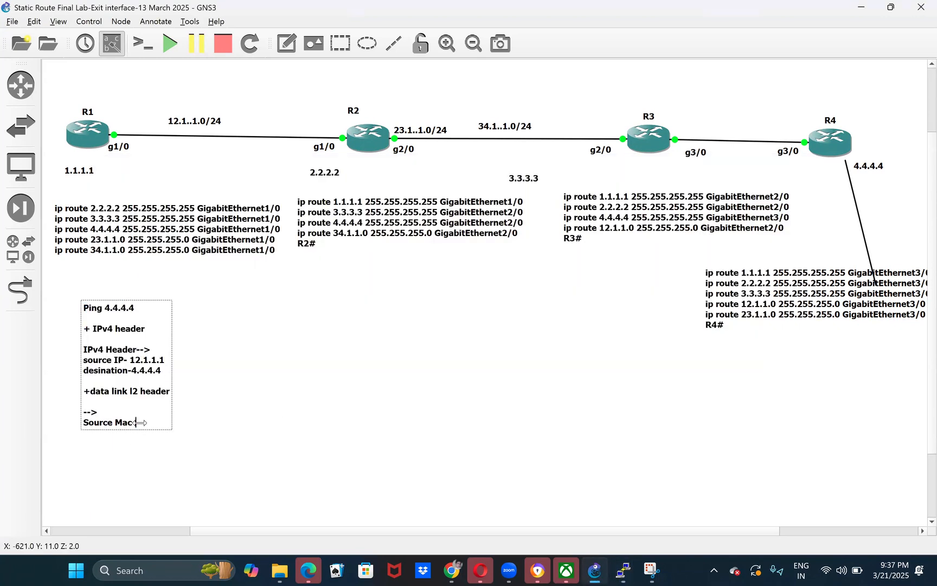
text(-)
key(ctrl+v)
click(149, 439)
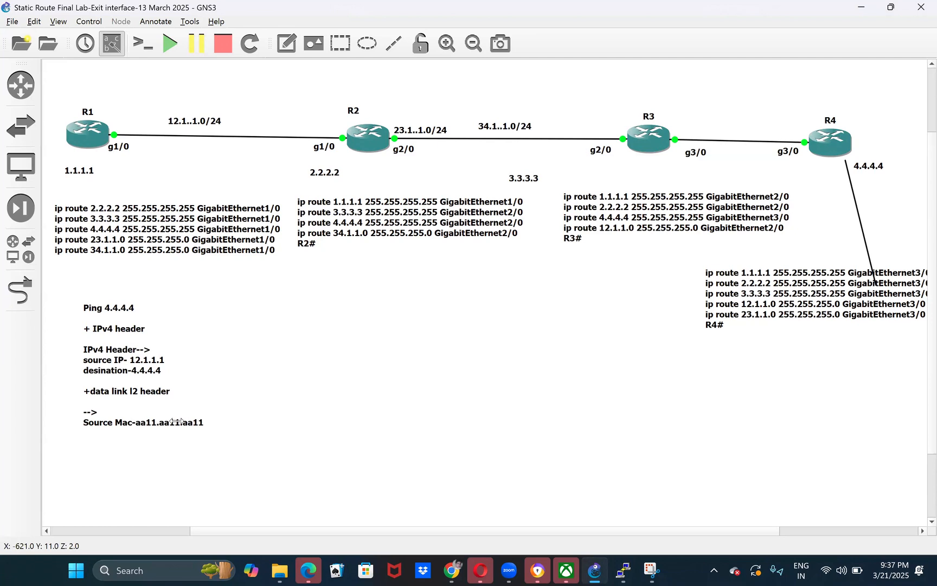
- Add the line "Destination mac-x (no idea)" below the source MAC in the ping note, followed by blank lines
click(161, 422)
double_click(161, 422)
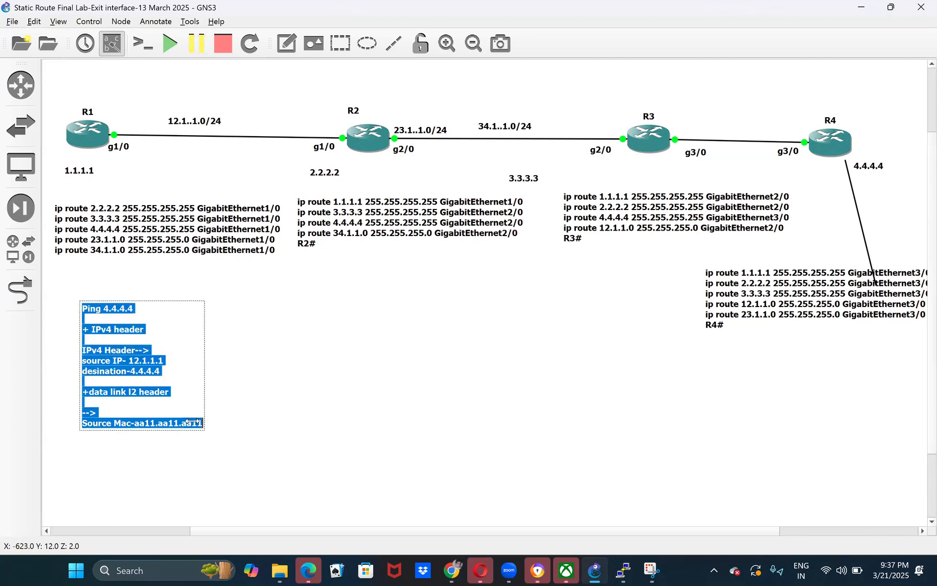
click(198, 423)
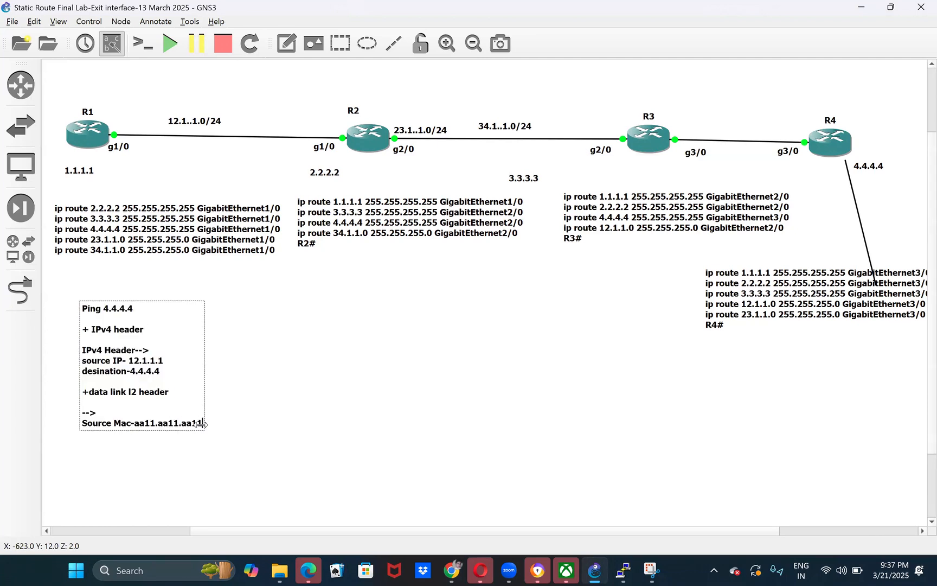
key(Return)
text(Destina)
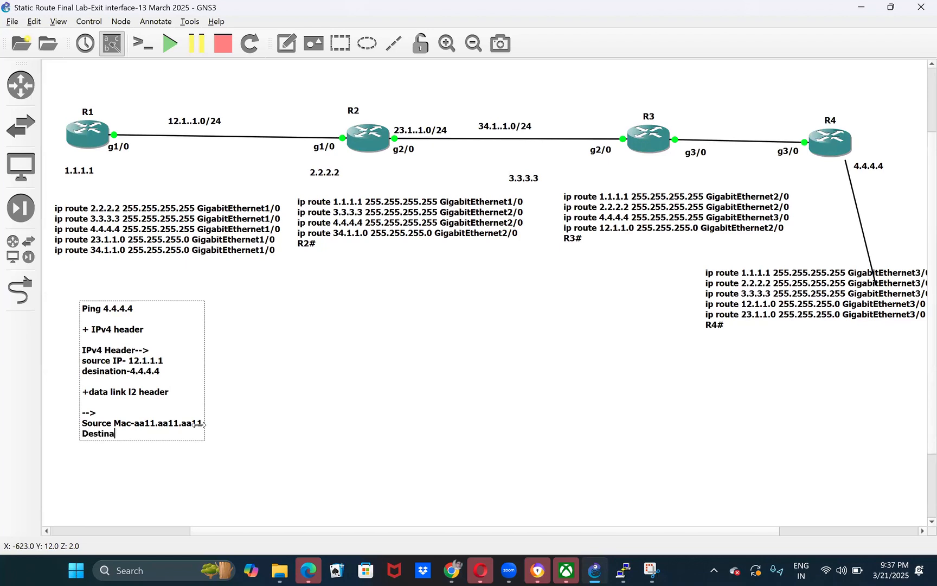
text(tion mac)
text(-x (no idea)
text(r0)
key(Return)
key(Return)
key(BackSpace)
key(BackSpace)
key(BackSpace)
key(Return)
key(Return)
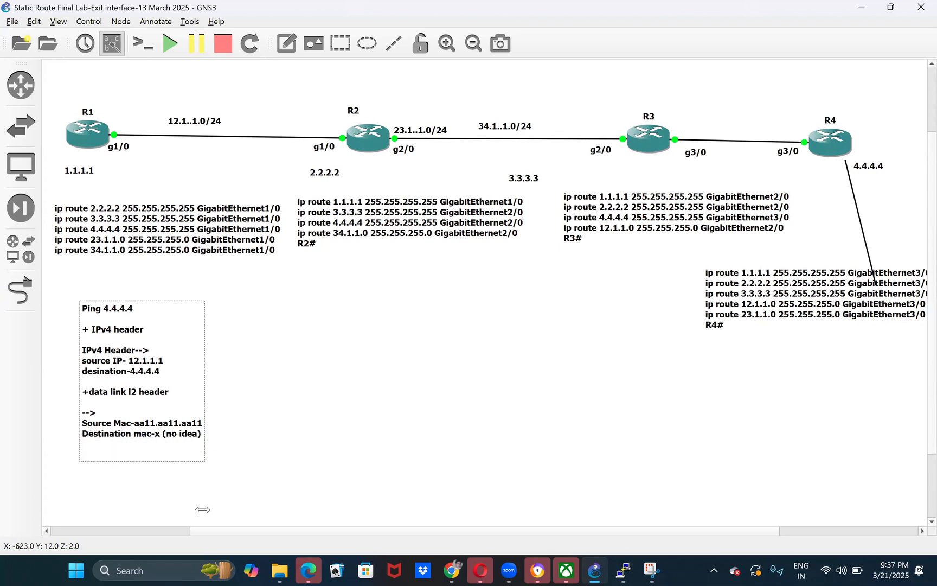
text(STOP)
key(Return)
key(Return)
key(BackSpace)
key(BackSpace)
key(BackSpace)
key(BackSpace)
key(BackSpace)
key(BackSpace)
- Add the line "Let it stop beucase of mac" below the destination MAC line, followed by blank lines
text(Let it stop)
key(Return)
key(BackSpace)
text(beucas )
text( of mac)
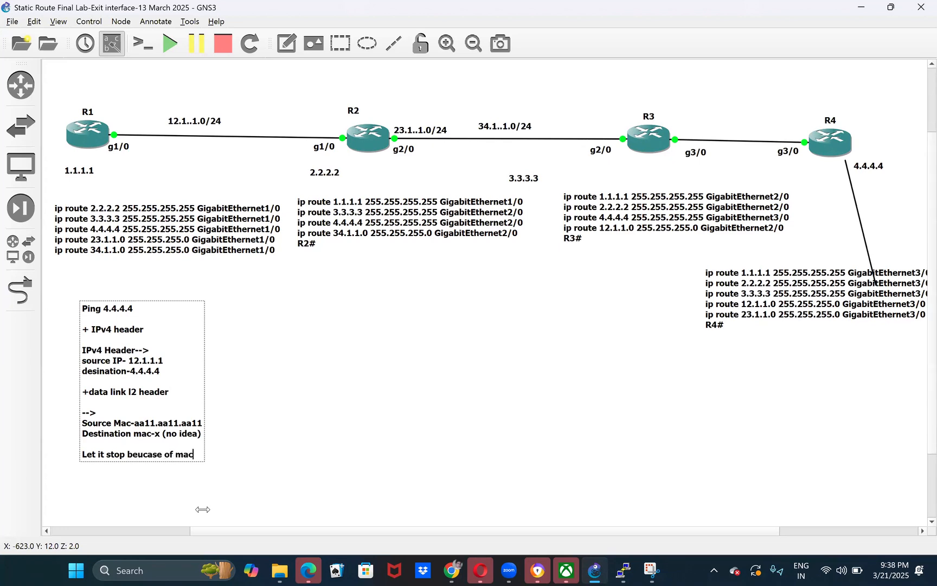
key(Return)
key(Return)
key(Return)
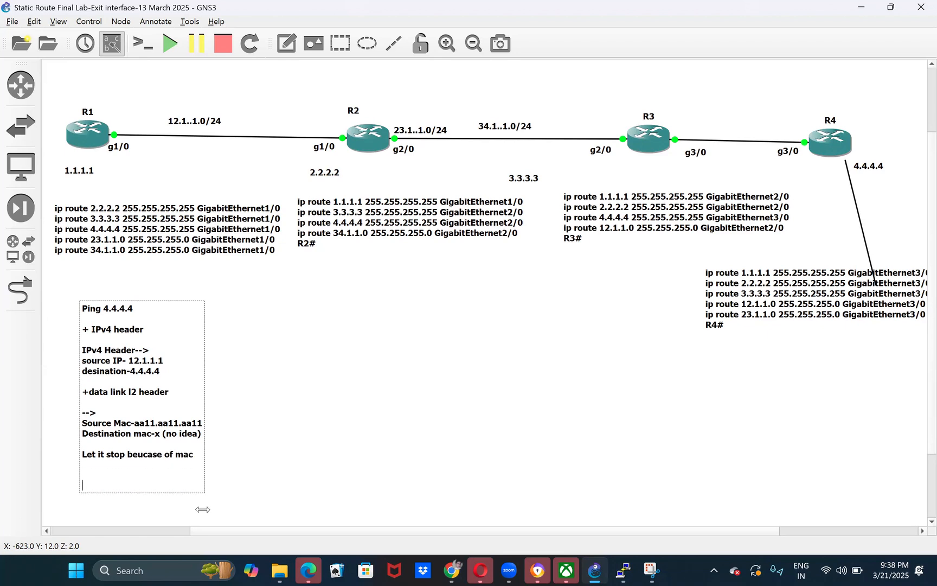
- Finish editing the ping note and move it slightly up and to the left on the canvas
click(298, 392)
drag(69, 423, 52, 407)
click(321, 396)
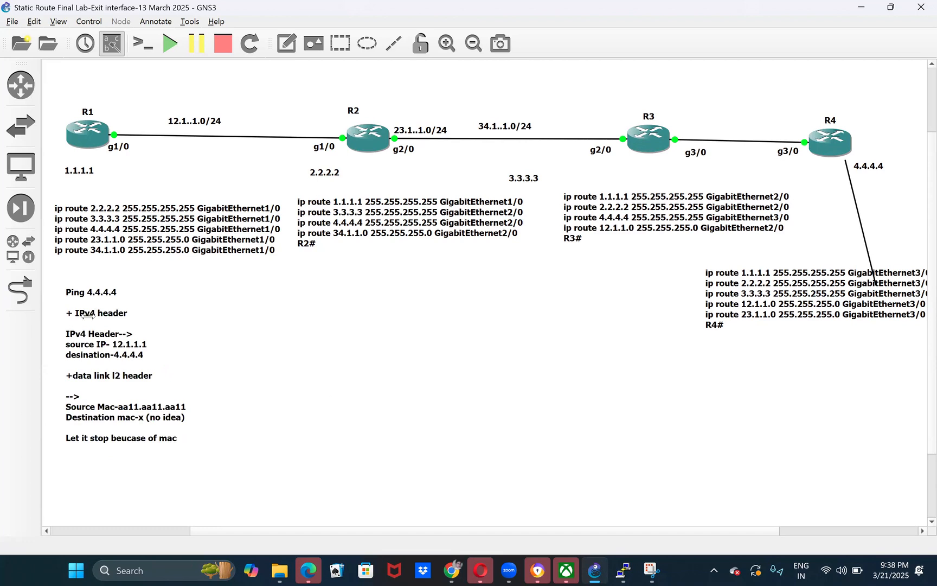
- Move the ping note slightly down and to the right on the canvas
mouse_move(109, 344)
mouse_down()
mouse_move(117, 364)
mouse_move(113, 346)
mouse_up()
click(230, 359)
click(158, 402)
click(337, 411)
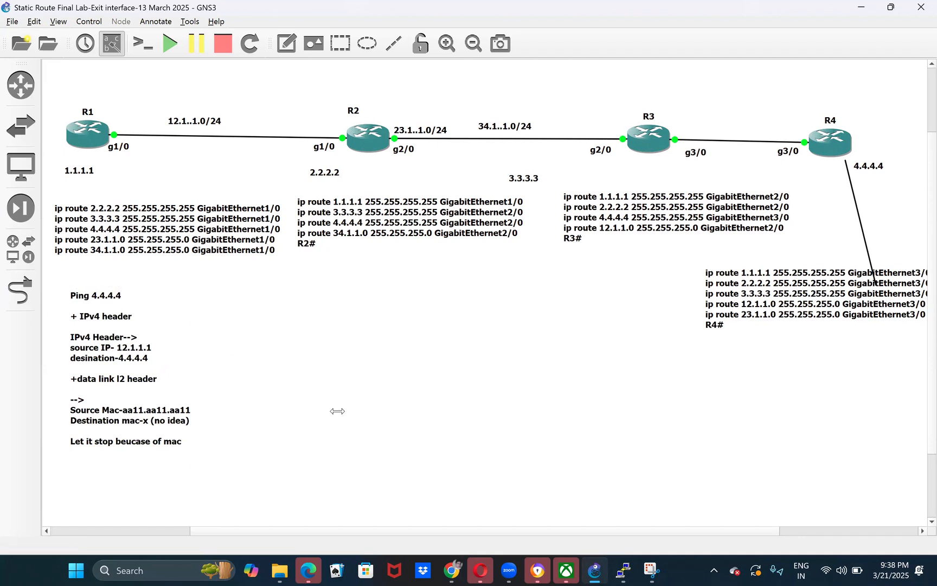
- Mark R1 on the topology and highlight the destination address 4.4.4.4 in the ping note
drag(56, 90, 163, 195)
click(242, 393)
double_click(129, 358)
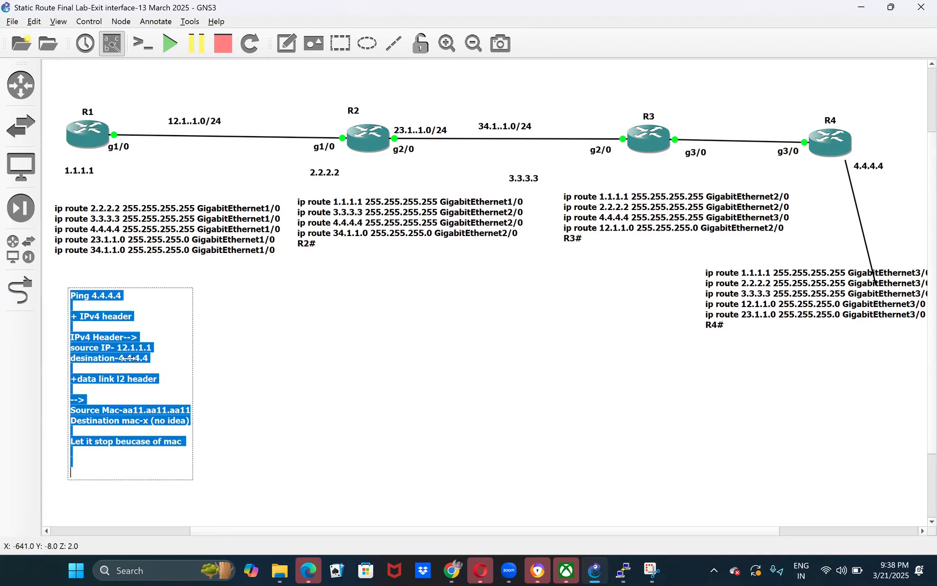
click(128, 358)
drag(118, 358, 150, 359)
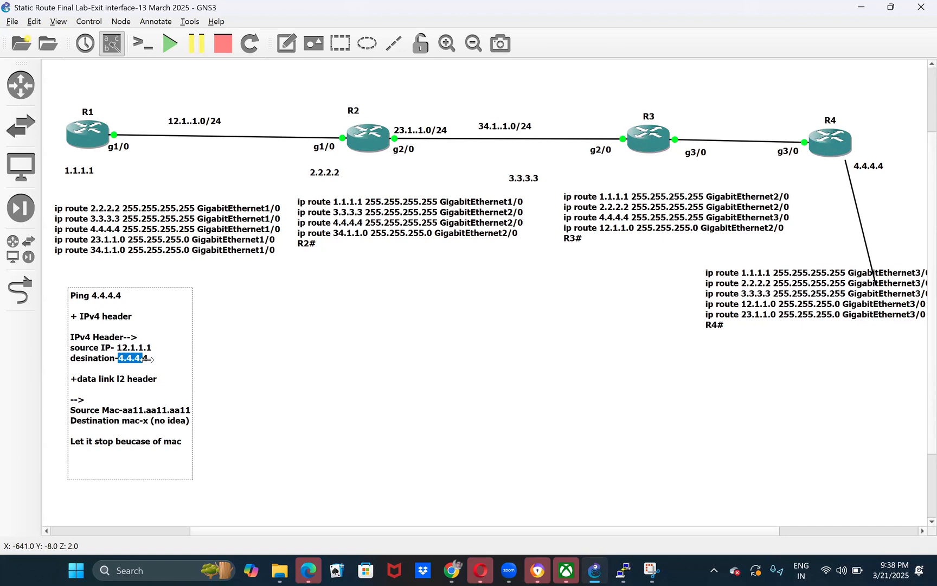
click(296, 356)
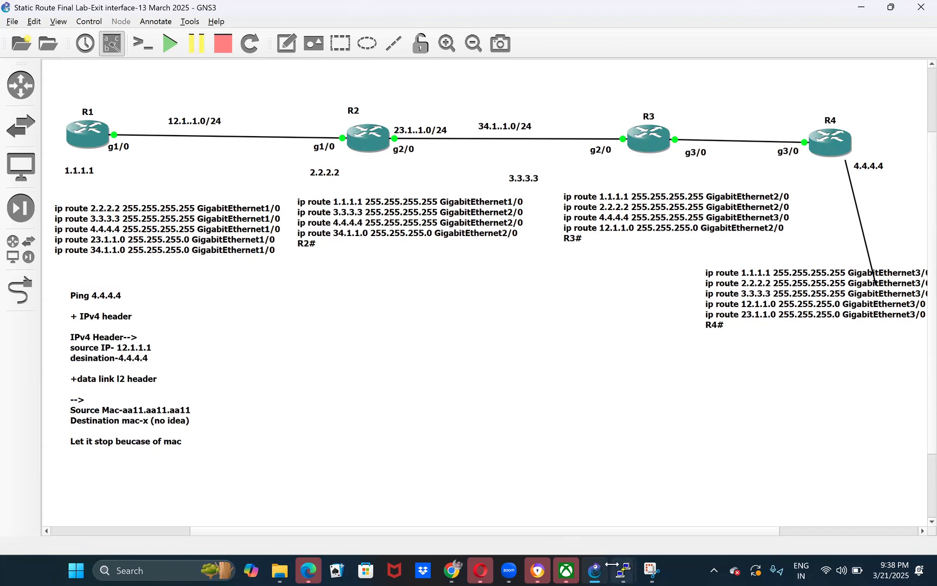
- Switch to R1's console and display its routing table with "show ip route"
mouse_move(623, 569)
click(394, 477)
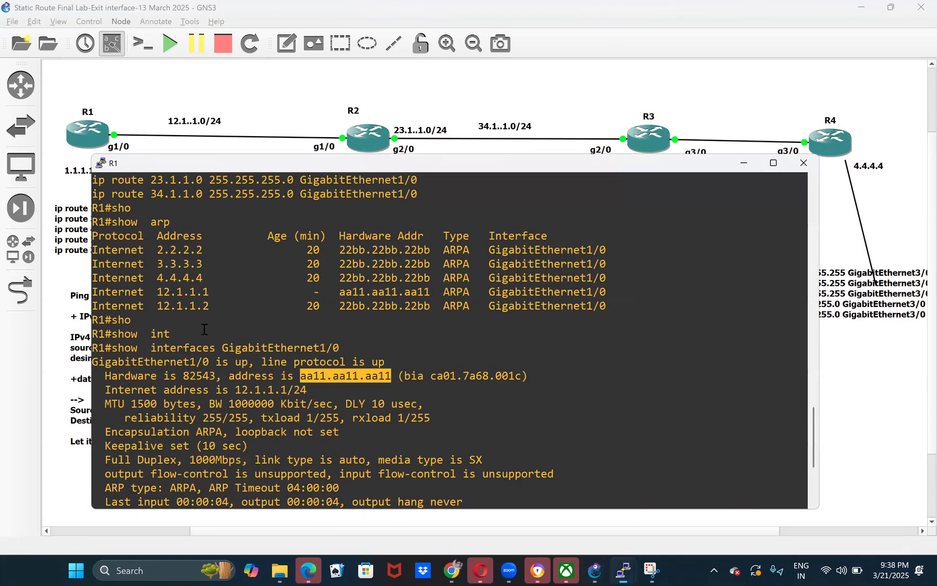
text(sho)
key(Tab)
key(BackSpace)
key(BackSpace)
key(BackSpace)
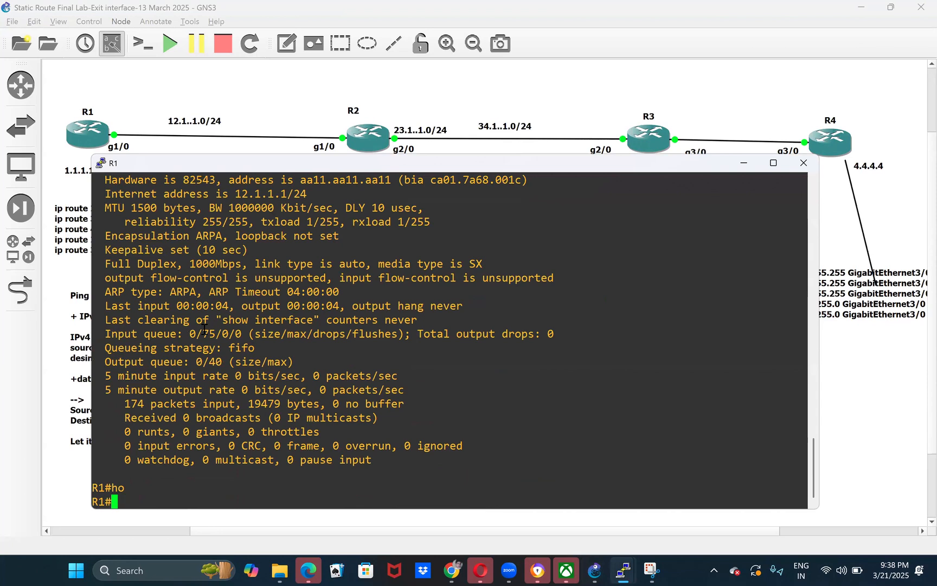
text(sho)
key(Tab)
text(ip )
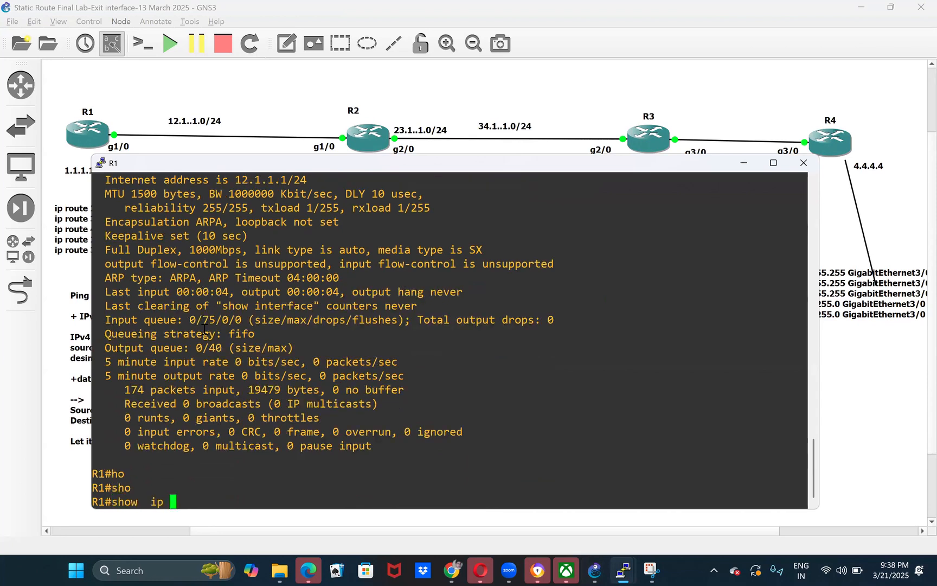
text(rou)
key(Tab)
key(Return)
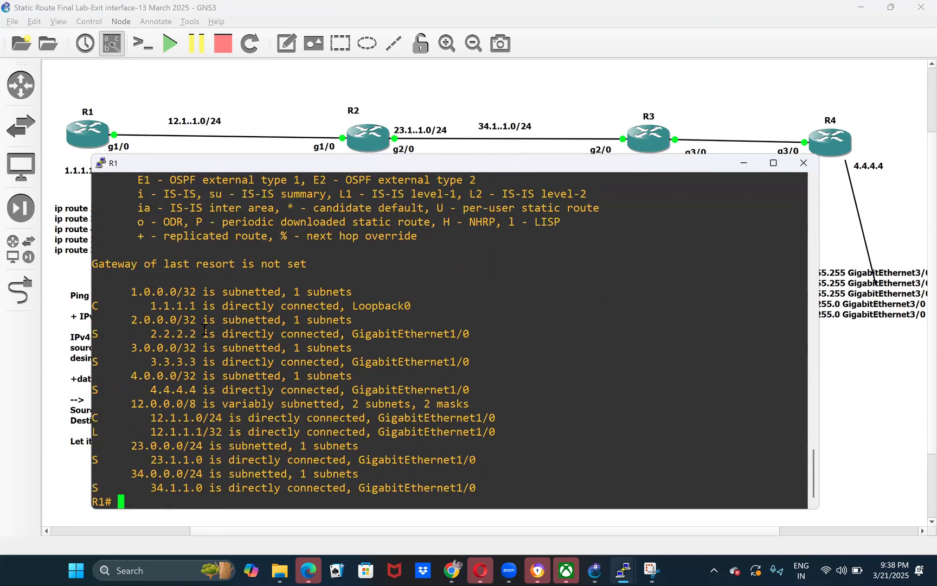
- Highlight the 4.4.4.4 static route and its exit interface in R1's routing table, then return to the topology
double_click(186, 388)
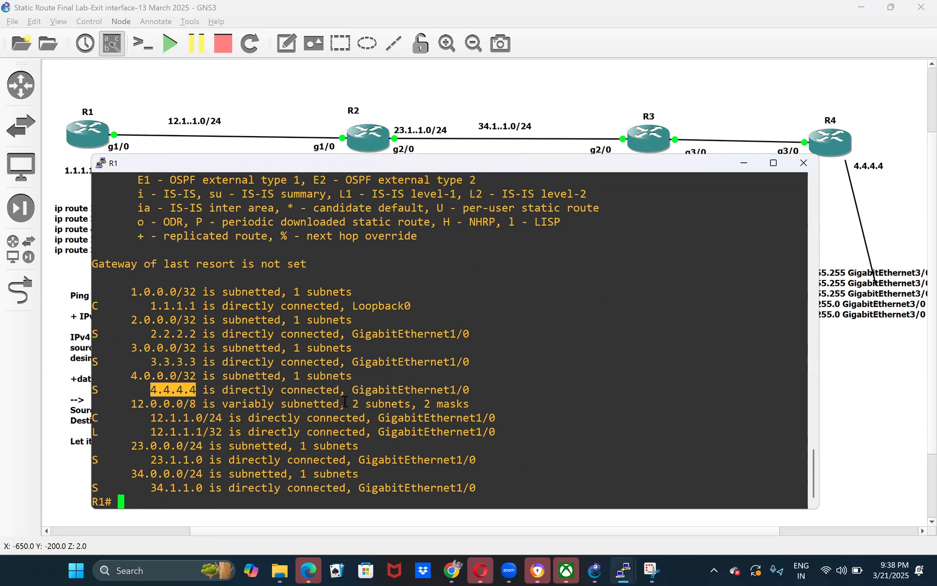
drag(219, 389, 340, 390)
double_click(409, 390)
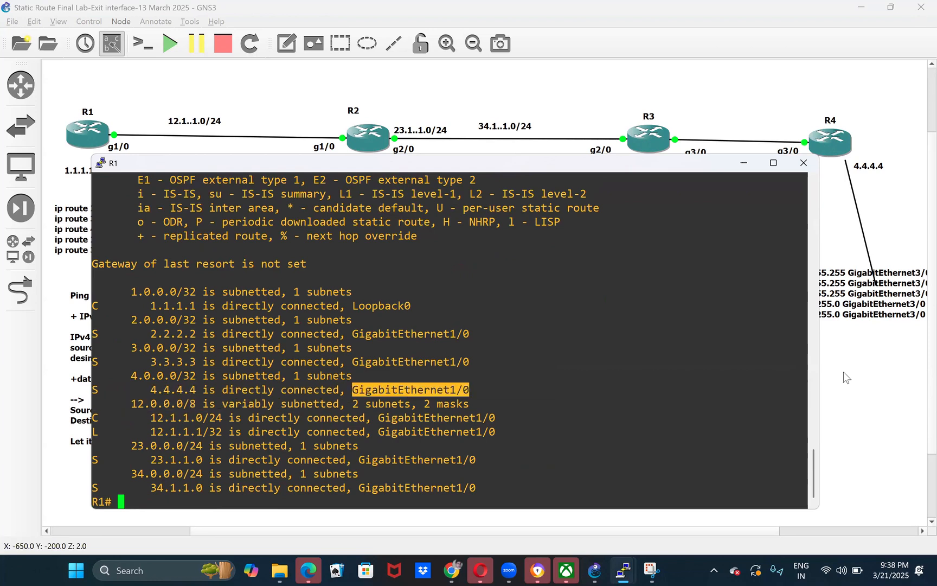
click(861, 378)
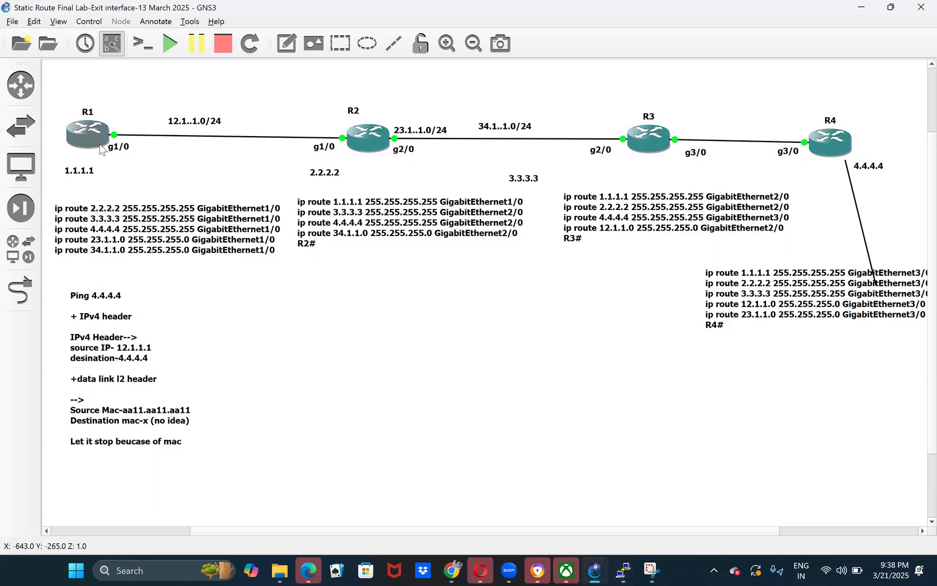
- Shift R1's g1/0 label slightly to the right and mark the 12.1..1.0/24 link segment between R1 and R2
drag(118, 153, 134, 155)
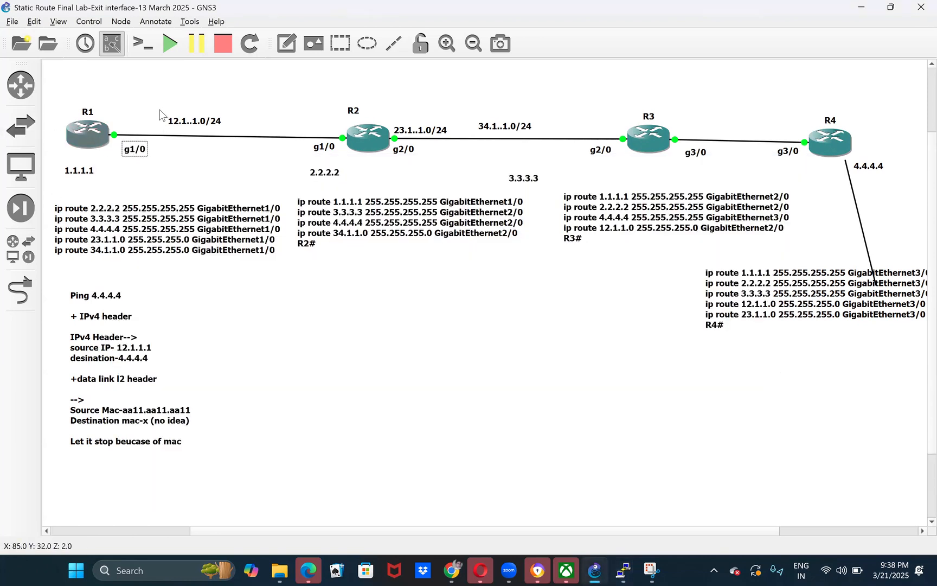
drag(154, 105, 314, 171)
drag(142, 99, 268, 183)
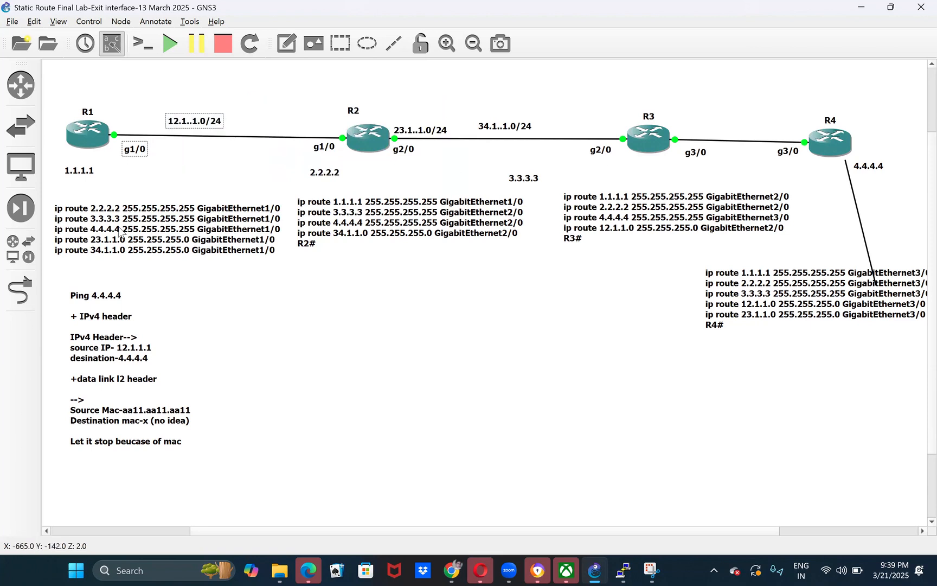
- Check the 4.4.4.4 route's exit interface again in R1's console and go back to the topology
click(623, 570)
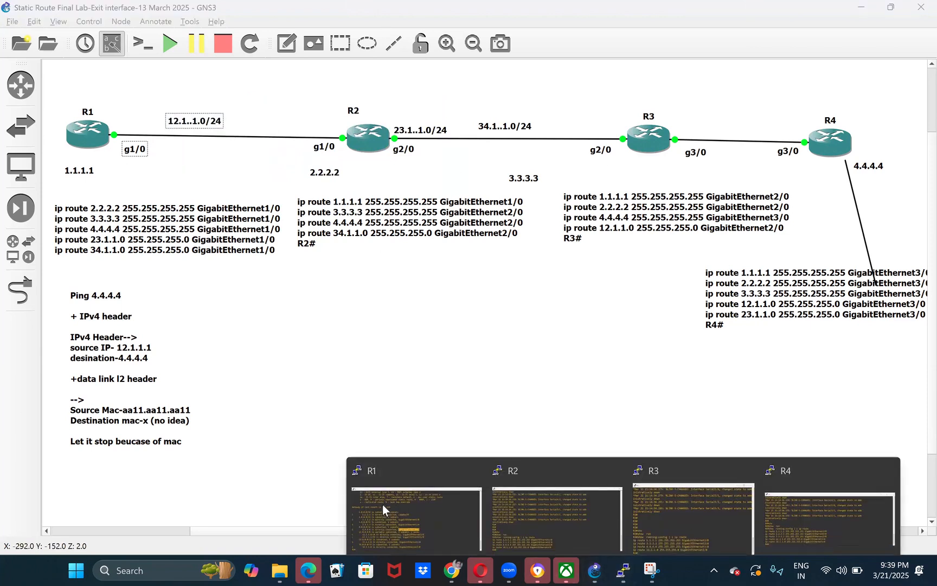
click(382, 505)
drag(155, 395, 393, 397)
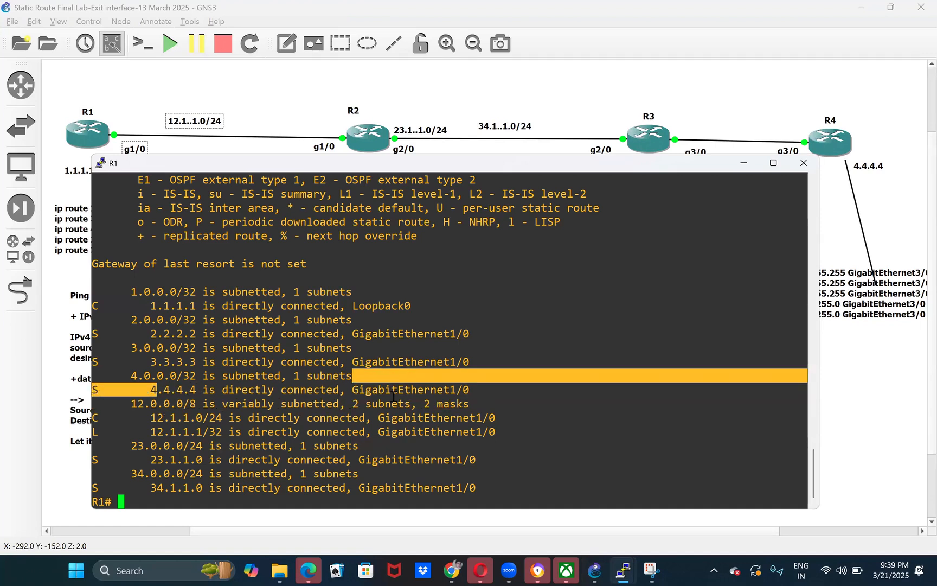
double_click(389, 390)
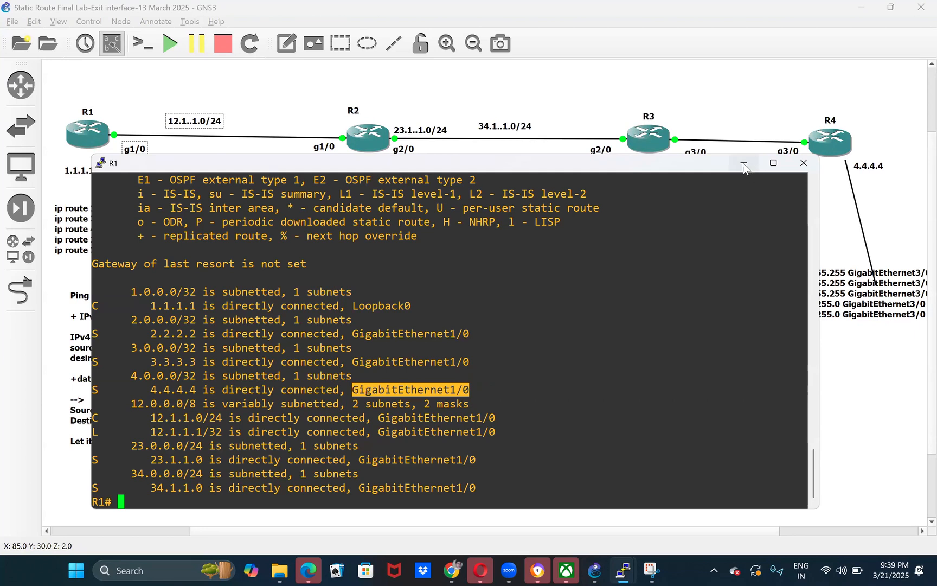
click(134, 92)
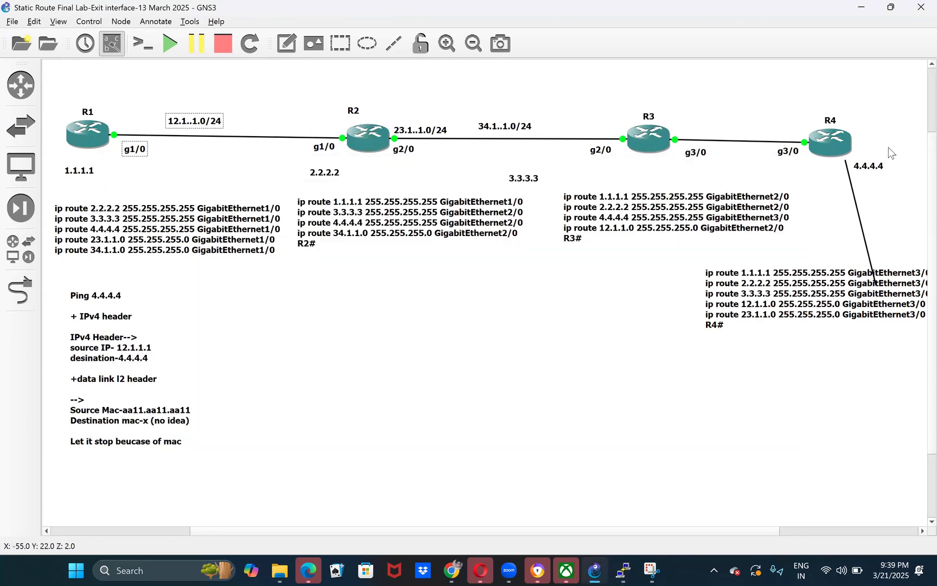
- Shift the 4.4.4.4 label beside R4 slightly to the right and mark the 12.1..1.0/24 network label
drag(878, 163, 886, 163)
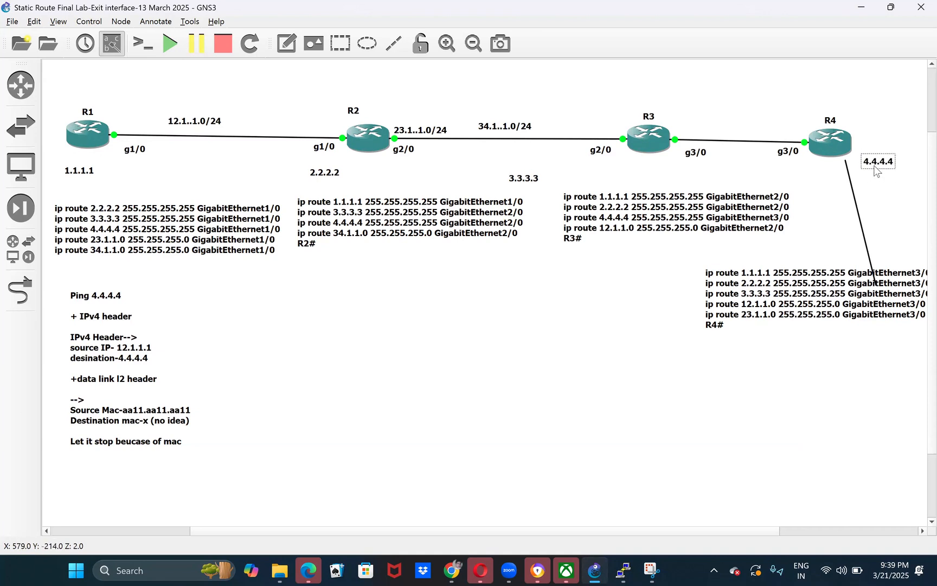
drag(195, 86, 291, 162)
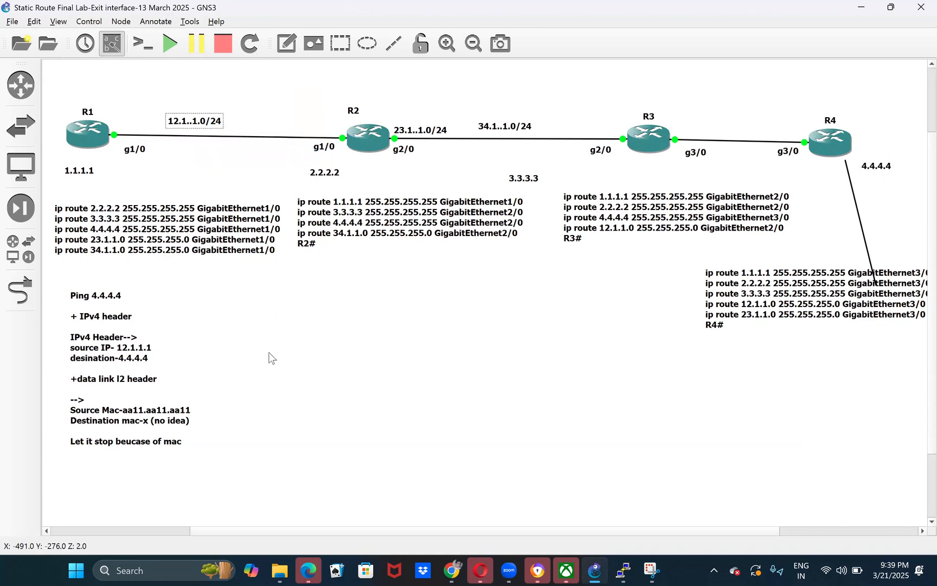
click(268, 352)
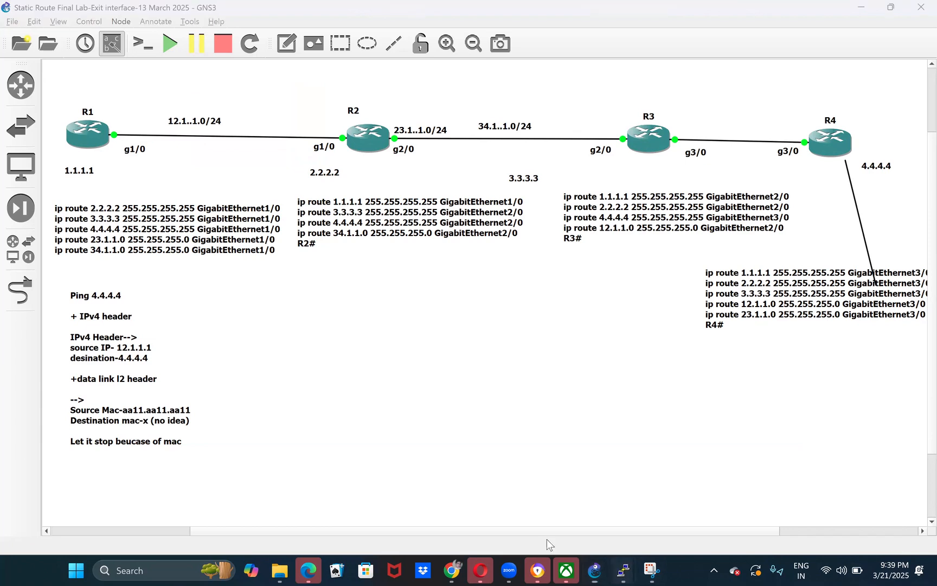
- Highlight the exit interface of the 4.4.4.4 route once more in R1's console and return to the canvas
click(623, 570)
click(413, 504)
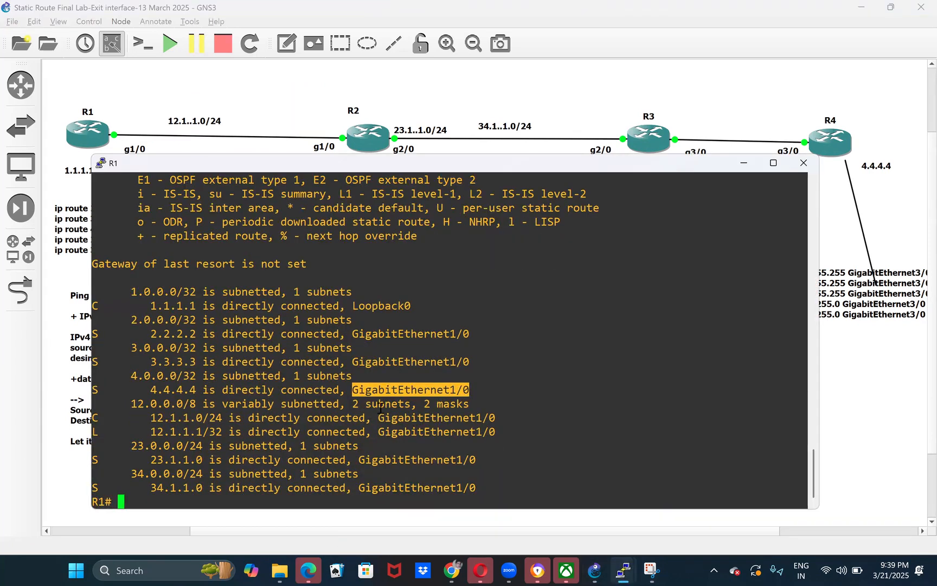
double_click(380, 385)
click(857, 376)
- Review the ping note's header text and mark the R1–R2 link and R2's side of it
double_click(161, 447)
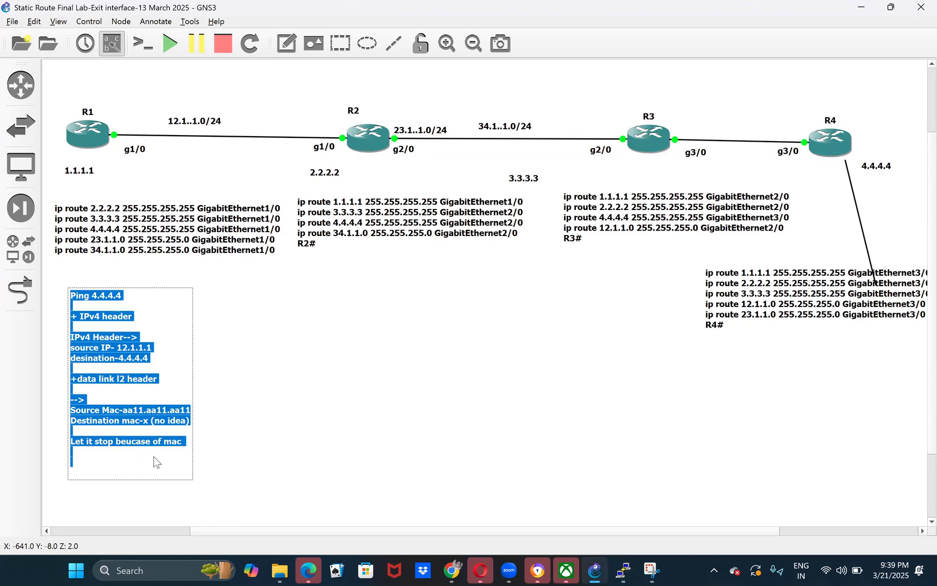
click(154, 456)
drag(128, 462, 86, 339)
drag(157, 105, 312, 179)
drag(301, 105, 368, 172)
click(326, 321)
- Add the line "I need 4.4.4.4 mac" directly below "Let it stop beucase of mac" in the ping note
click(160, 448)
double_click(161, 452)
click(134, 455)
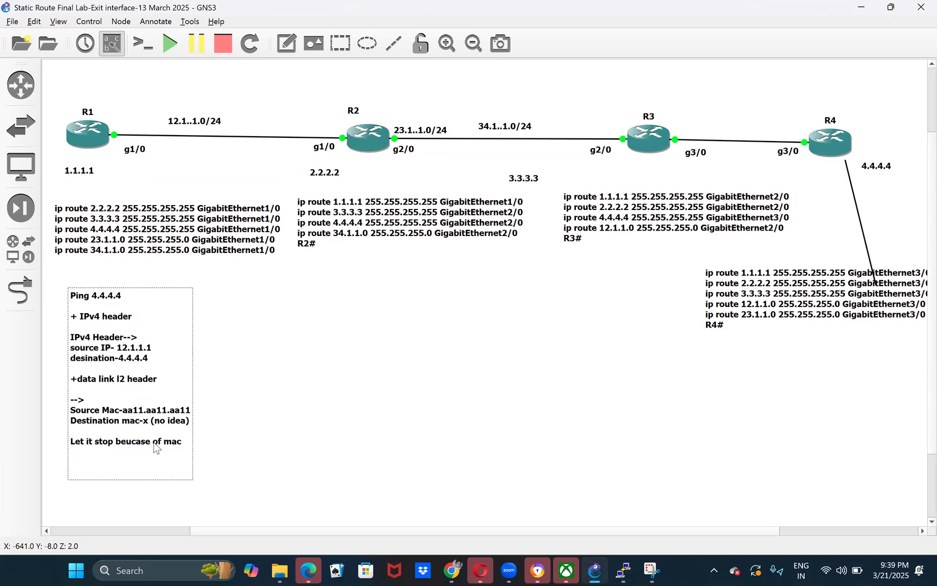
text(lwt)
key(BackSpace)
key(BackSpace)
text(nww)
key(BackSpace)
key(BackSpace)
key(BackSpace)
text(need 4.4.4.4 mac)
- Add the line "ARP request-for 4.4.4.4" after a blank line in the ping note and finish editing
key(Return)
key(Return)
text(ARP request-fo)
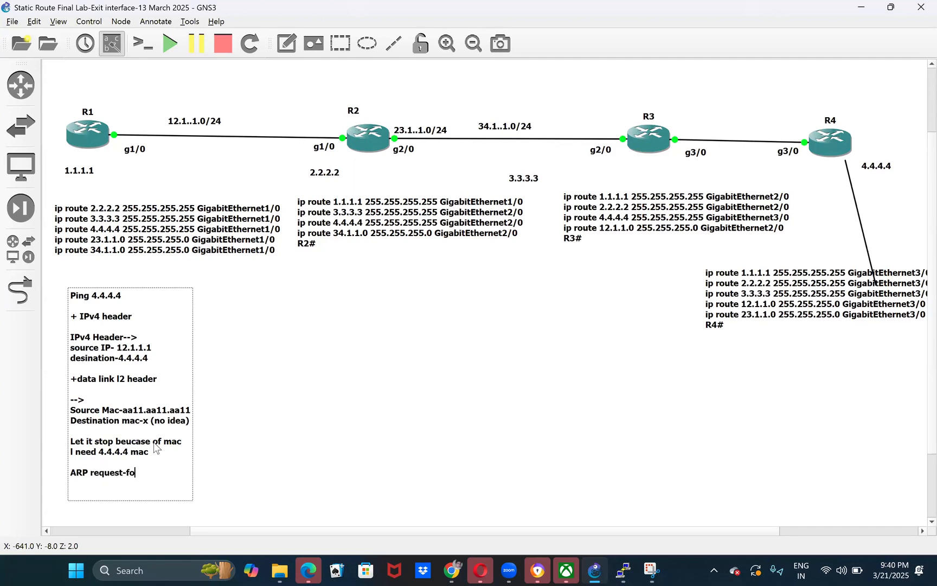
text(r 4.4.4.4)
click(268, 471)
- Mark R1 with its g1/0 interface and R2 with its g1/0 interface on the topology
double_click(166, 473)
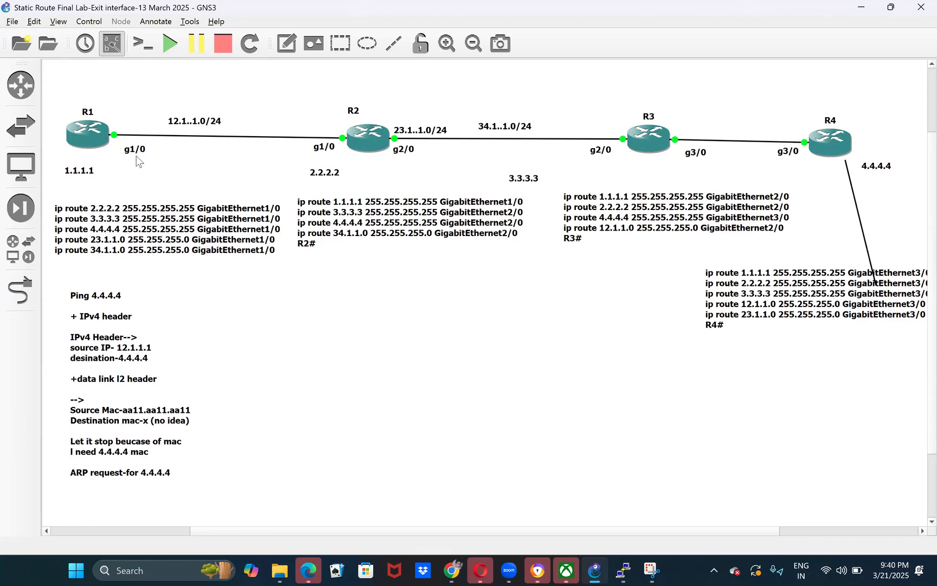
drag(73, 74, 151, 182)
drag(283, 103, 367, 183)
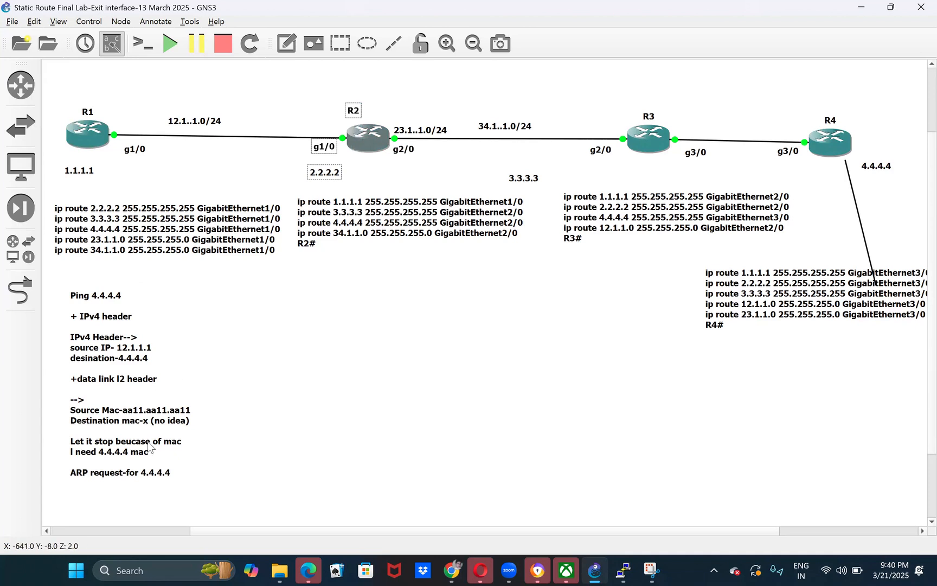
- Add the lines "Source IP- 12.1.1.1" and "Destin IP- 4.4.4.4" below the ARP request line in the ping note
double_click(164, 477)
click(172, 478)
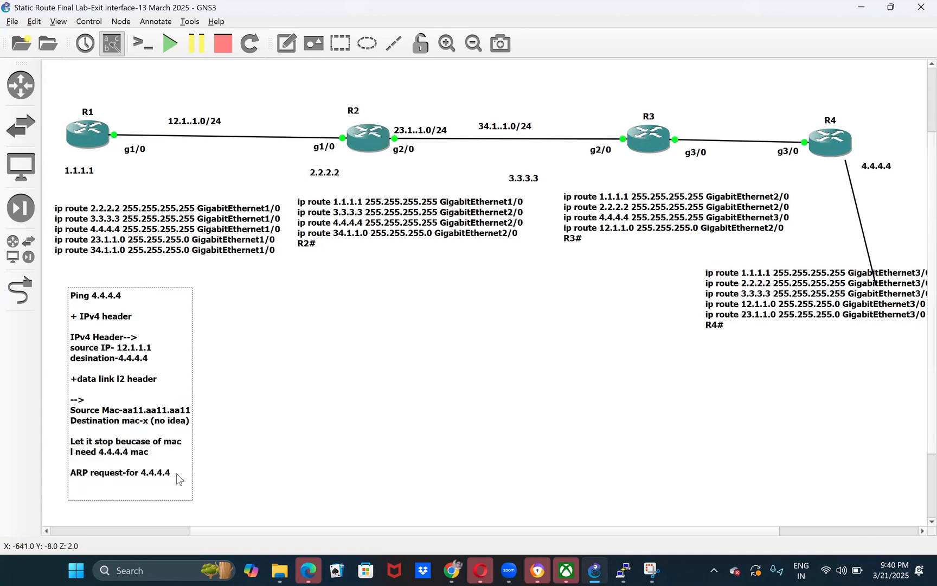
key(Return)
key(Return)
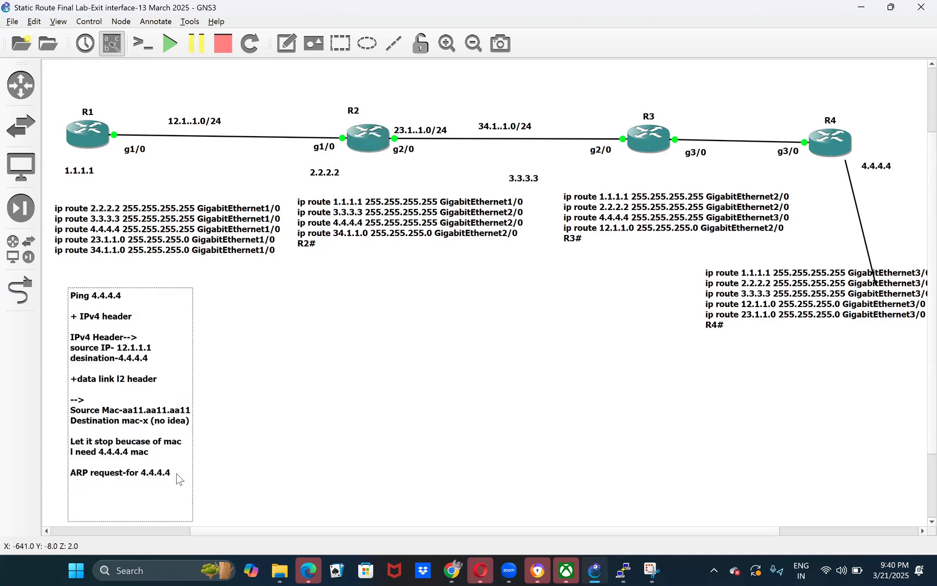
text(Source IP- 12.1.1.1)
key(Return)
text(Destin IP-)
text( 4.4.4.4)
text(Su)
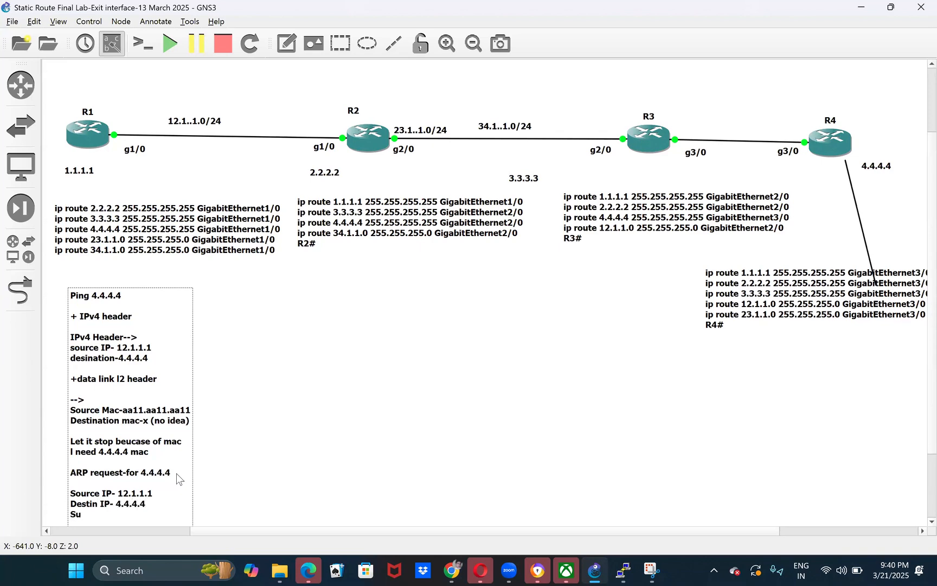
text(uce ma)
text(c0aa)
- Add the line "Souce mac- aa11.aa11.aa11" below the destination IP of the ARP request
key(BackSpace)
key(BackSpace)
key(BackSpace)
text(- aa11.aa11)
text(.aa22)
key(BackSpace)
text(11)
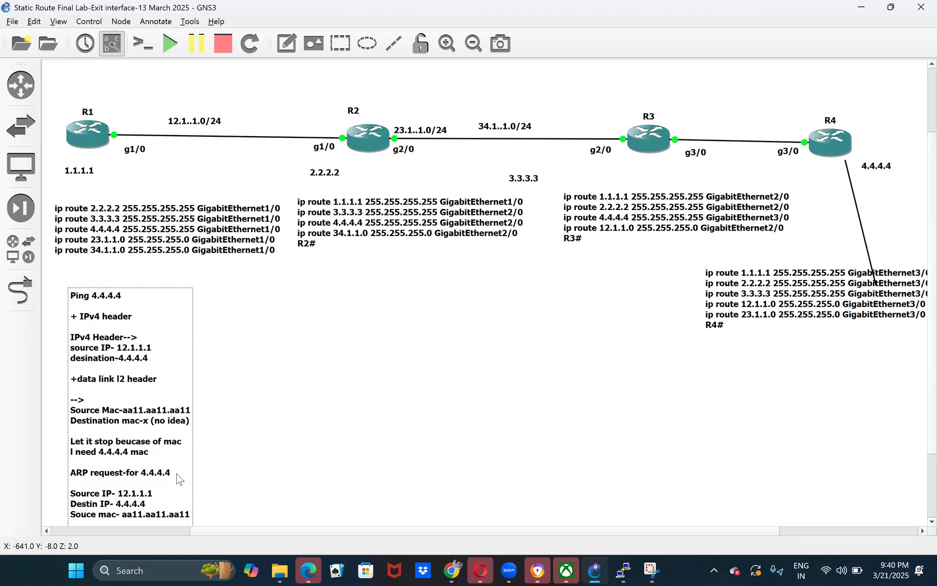
- Add the line "Destination-000000000" below the ARP request's source MAC
key(Return)
text(Destination-000000000)
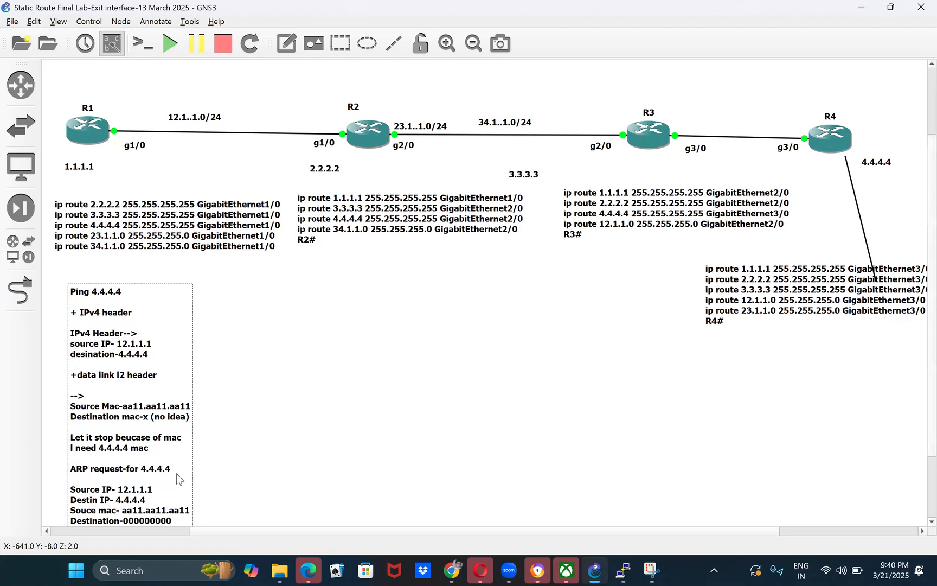
- Move R1's static route text above the router and the ping note up beneath the 1.1.1.1 label
drag(161, 389, 145, 346)
drag(220, 223, 228, 129)
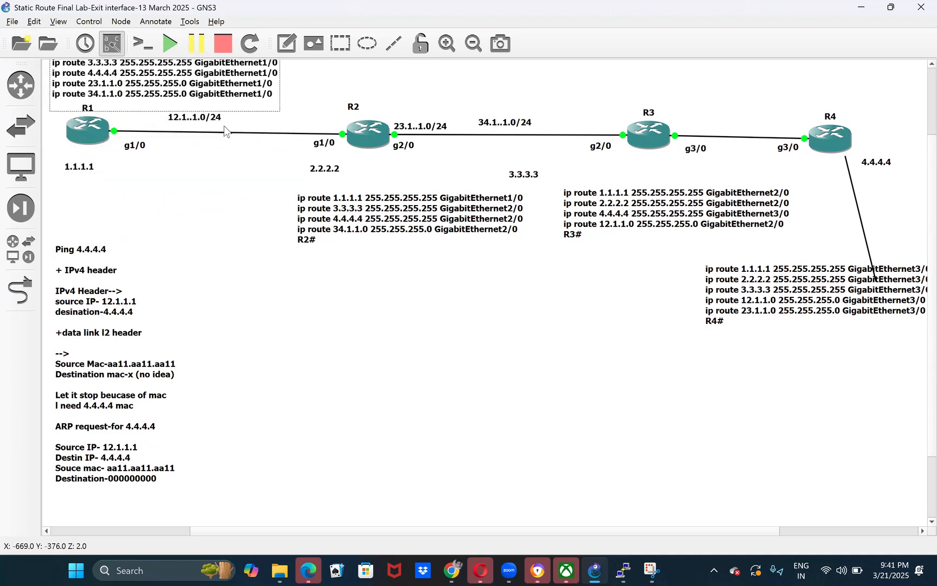
drag(74, 349, 71, 290)
click(204, 347)
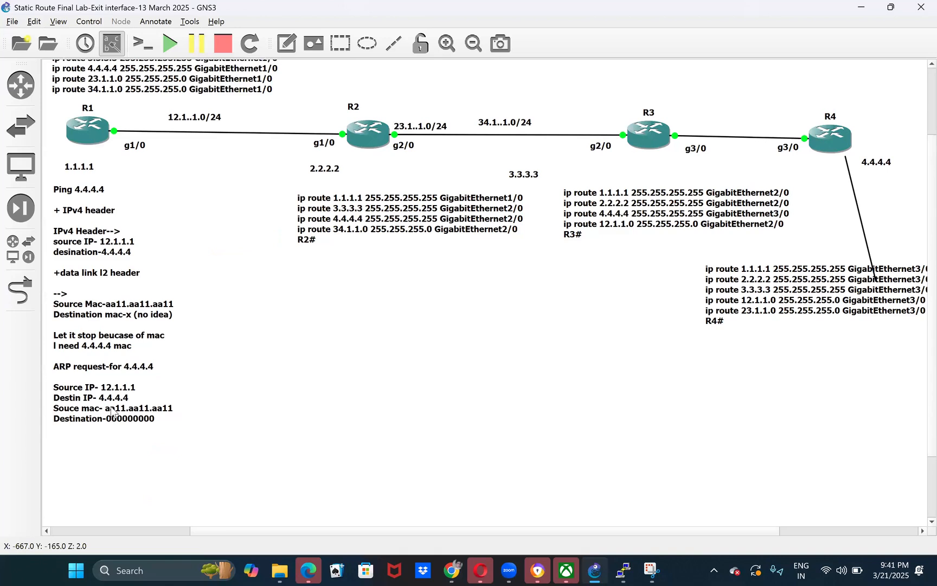
mouse_move(73, 367)
mouse_down()
mouse_move(119, 377)
mouse_move(83, 373)
mouse_up()
- Add the line "+ARPA Header" after a blank line below the ARP destination in the ping note, followed by blank lines
double_click(91, 407)
click(166, 429)
drag(166, 429, 62, 395)
click(171, 426)
key(Return)
key(Return)
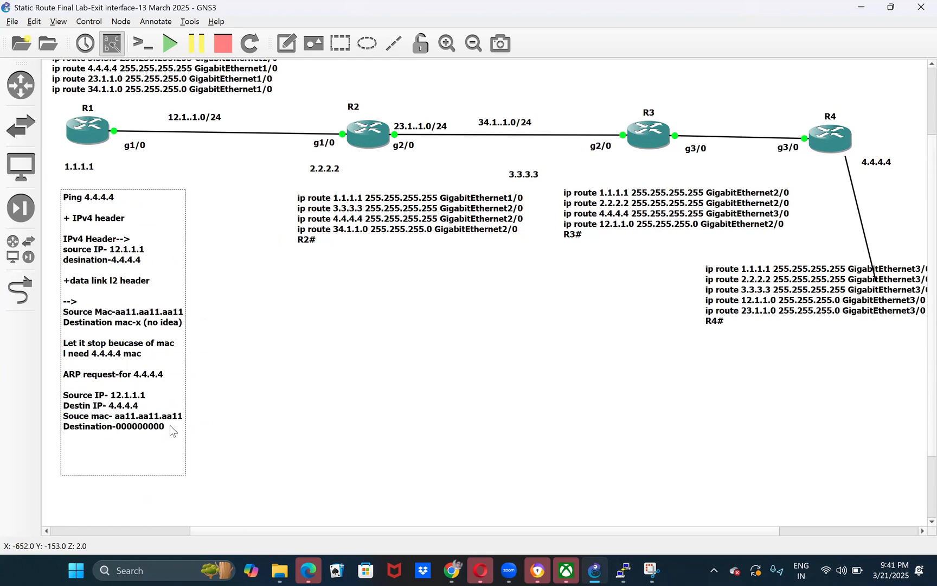
text(+ARPA Header)
key(Return)
key(Return)
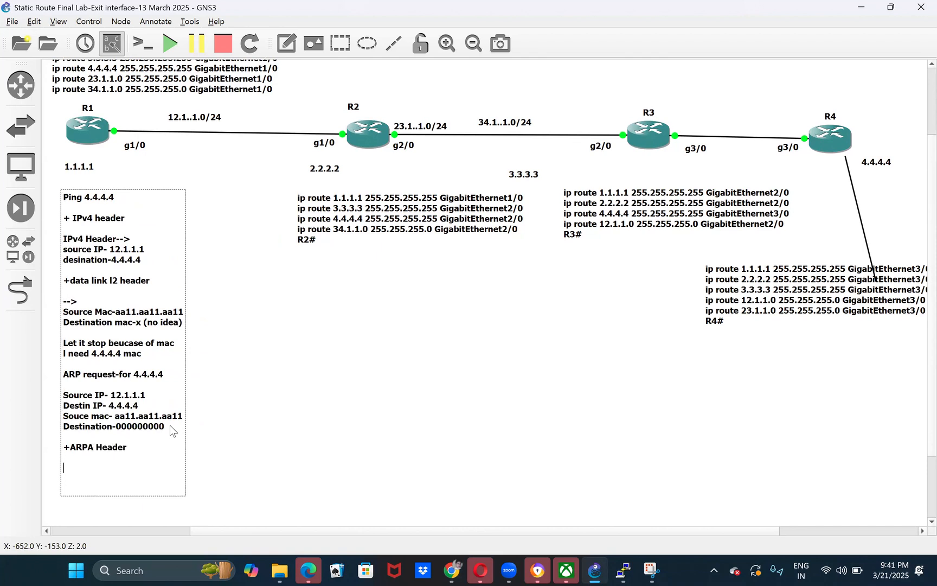
- Add the line "Source Address-aa11.aa11.aa11" below the ARPA header, reusing the source MAC from the ARP request
text(Source A)
double_click(120, 416)
drag(168, 418, 184, 417)
key(ctrl+c)
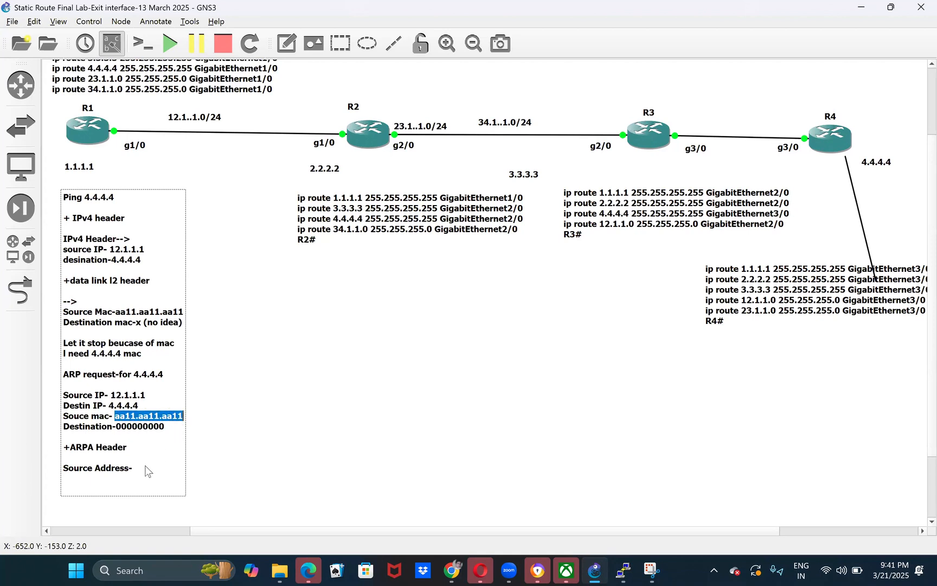
click(145, 469)
key(ctrl+v)
- Add the line "Destination MAC-FFFF.FFFF.FFFF" below the ARPA header's source address
key(Return)
text(Destination MAC-FFF)
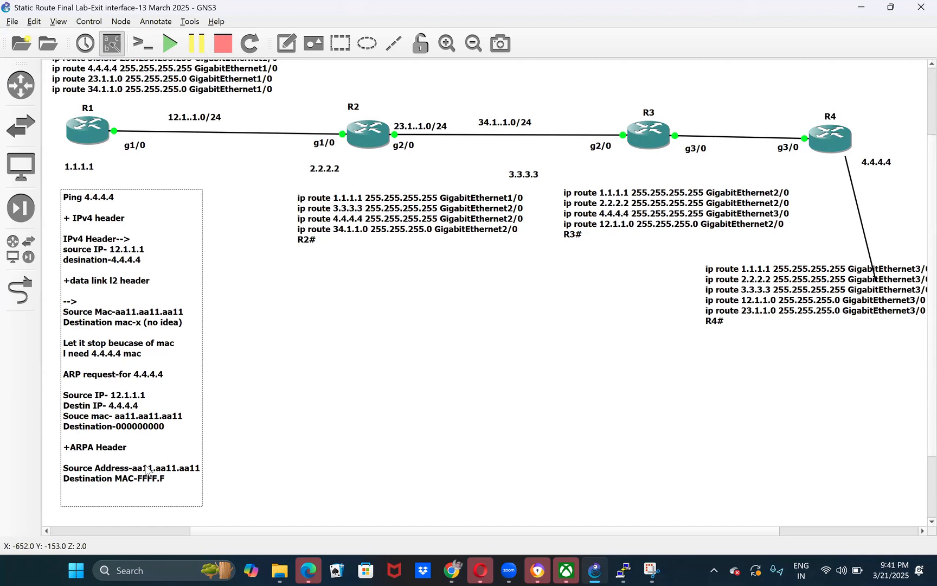
text(F.FFFF.FFFF)
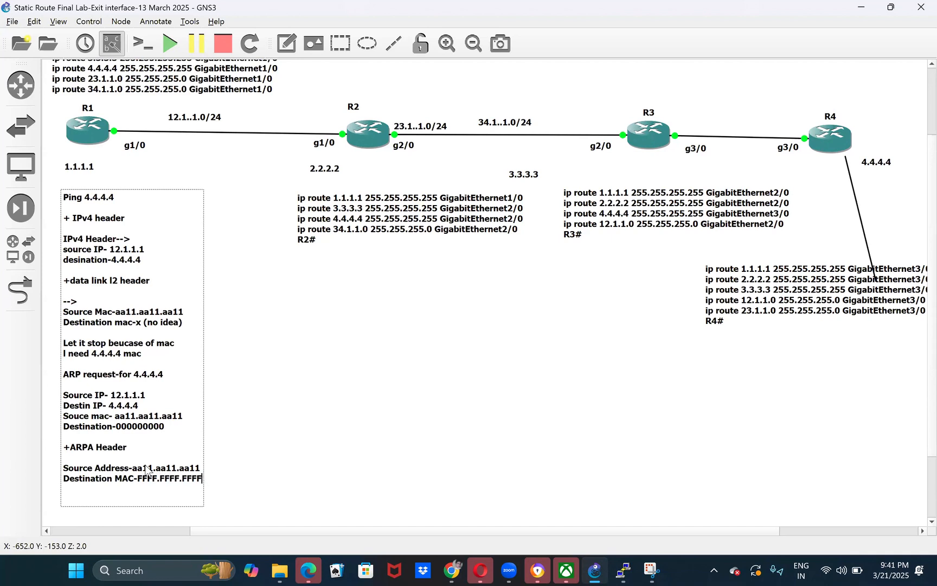
- Copy the text from "ARP request-for 4.4.4.4" through the ARPA destination MAC into a new note beside the ping note
click(219, 417)
double_click(111, 413)
drag(63, 373, 194, 488)
key(ctrl+c)
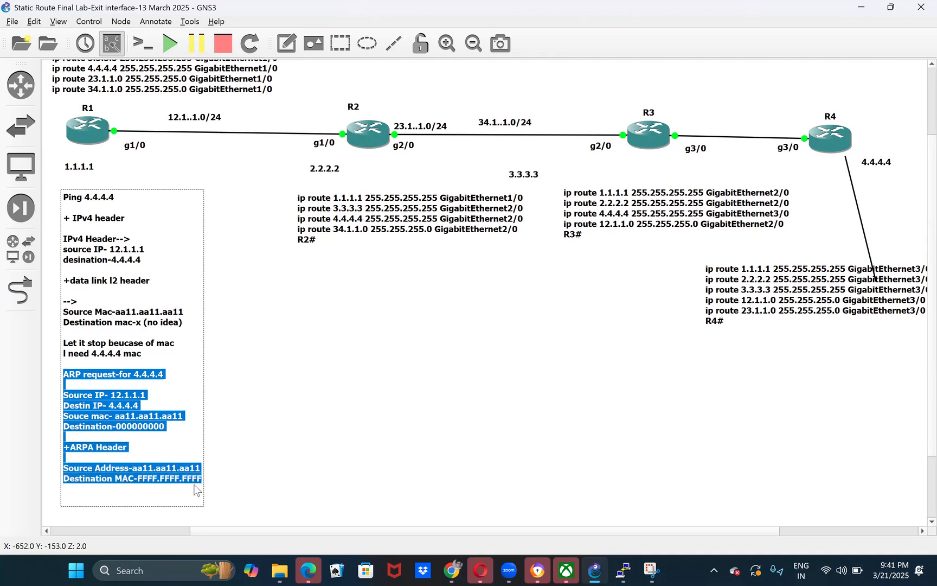
click(337, 185)
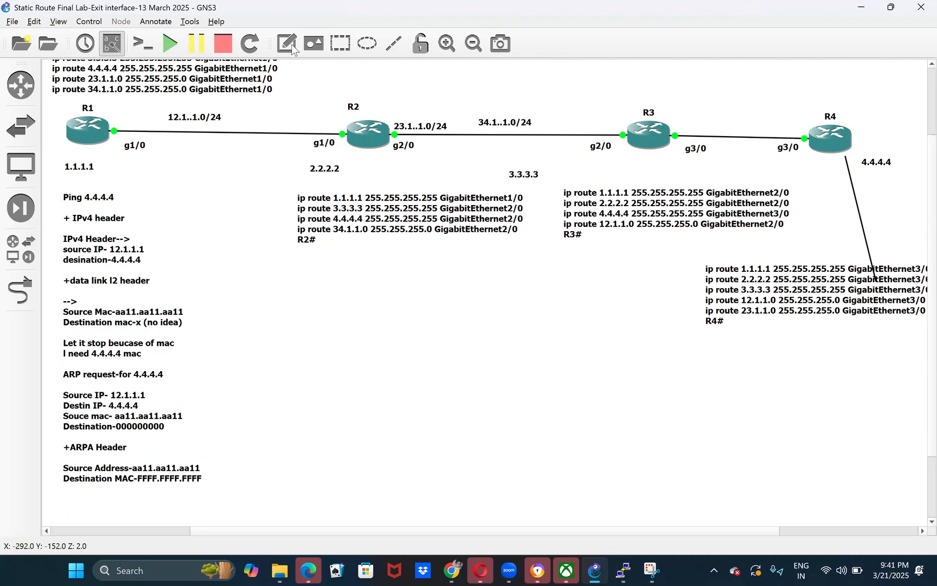
click(287, 43)
click(242, 404)
key(ctrl+v)
click(390, 399)
click(299, 456)
- Delete the ARP request and ARPA header text from the ping note, along with the trailing blank lines
click(122, 435)
double_click(122, 439)
drag(202, 471, 80, 361)
click(205, 467)
click(206, 470)
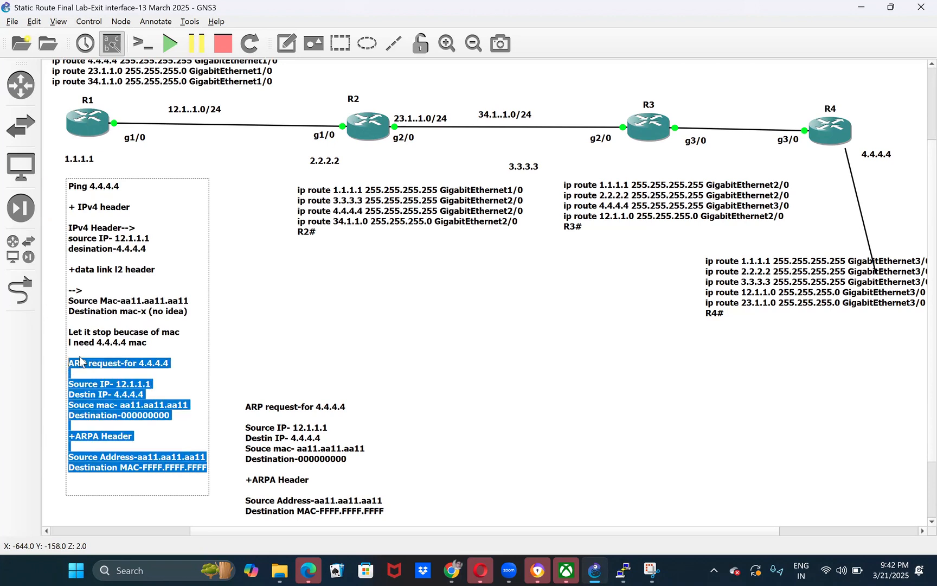
key(BackSpace)
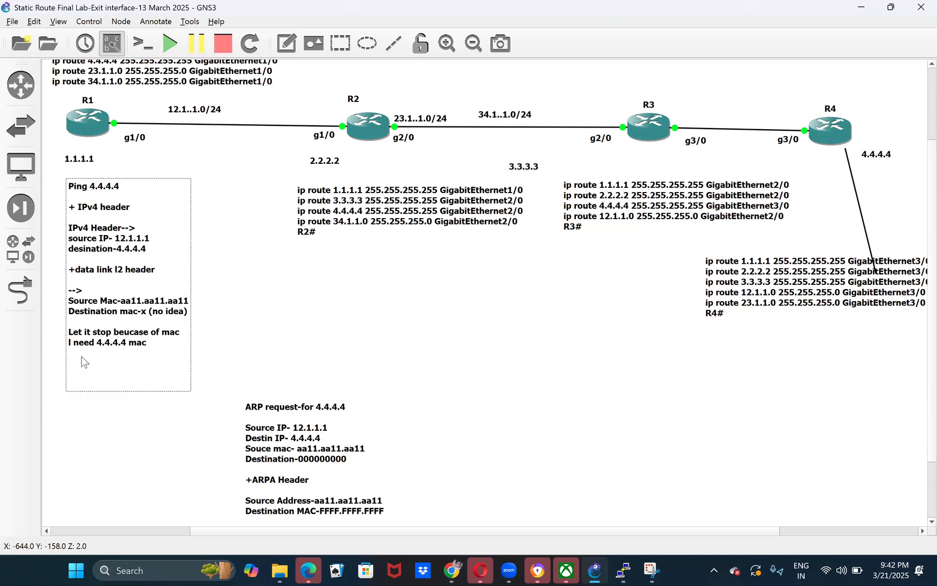
key(BackSpace)
key(BackSpace)
key(BackSpace)
key(BackSpace)
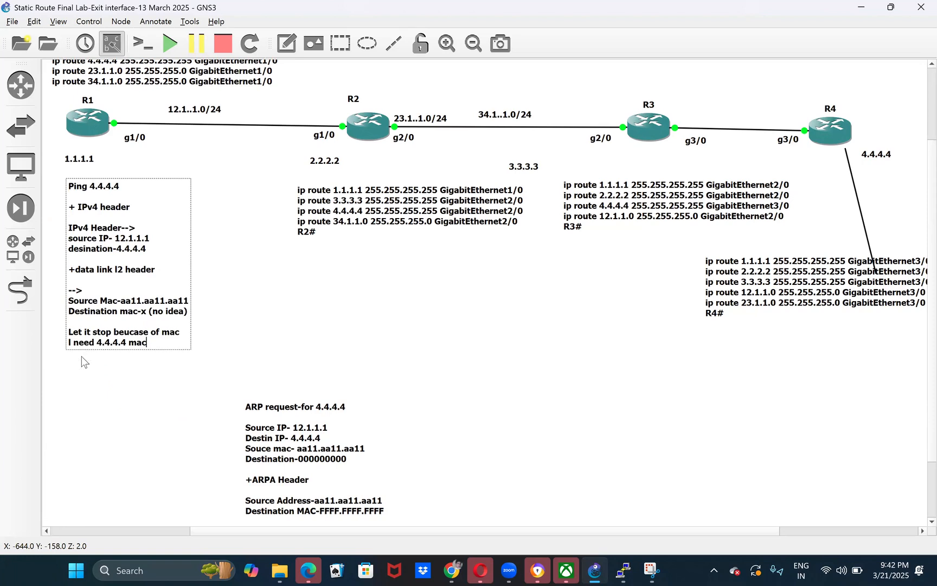
- Move the separate ARP request note directly beneath the ping note and align both under R1
drag(297, 439, 116, 410)
click(266, 400)
click(356, 406)
drag(74, 270, 58, 267)
drag(98, 420, 92, 419)
- Duplicate the ARP request note and place the copy below R2's static routes
right_click(112, 393)
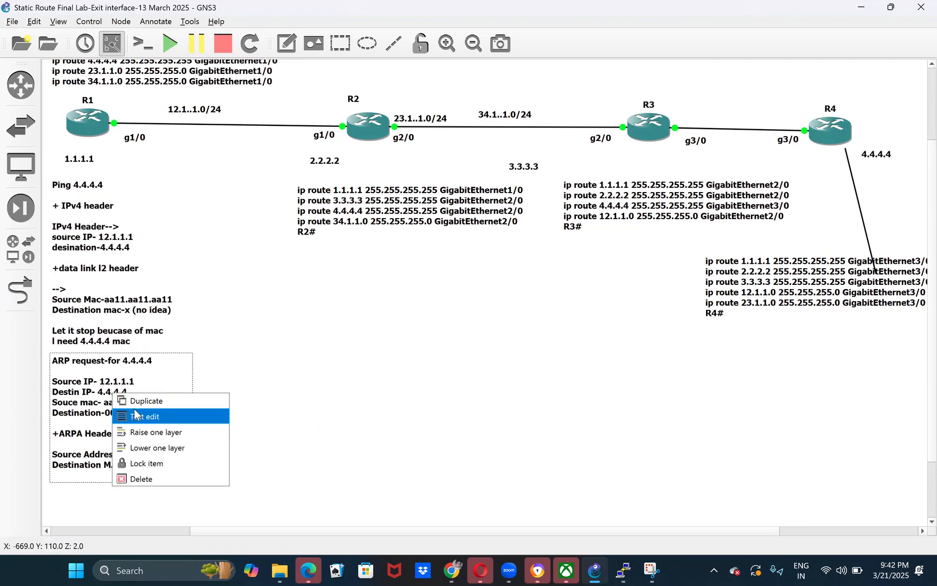
click(139, 401)
drag(153, 445, 330, 310)
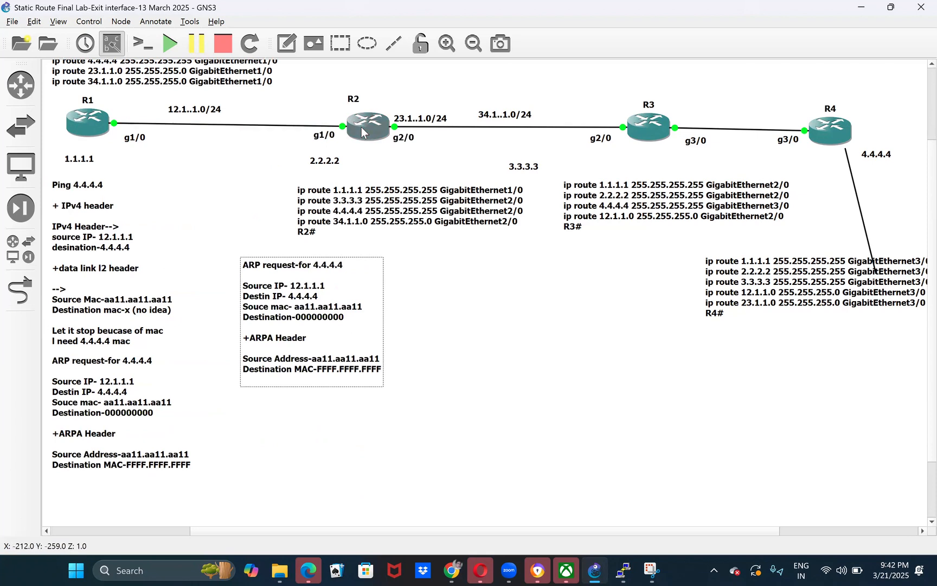
drag(364, 130, 364, 140)
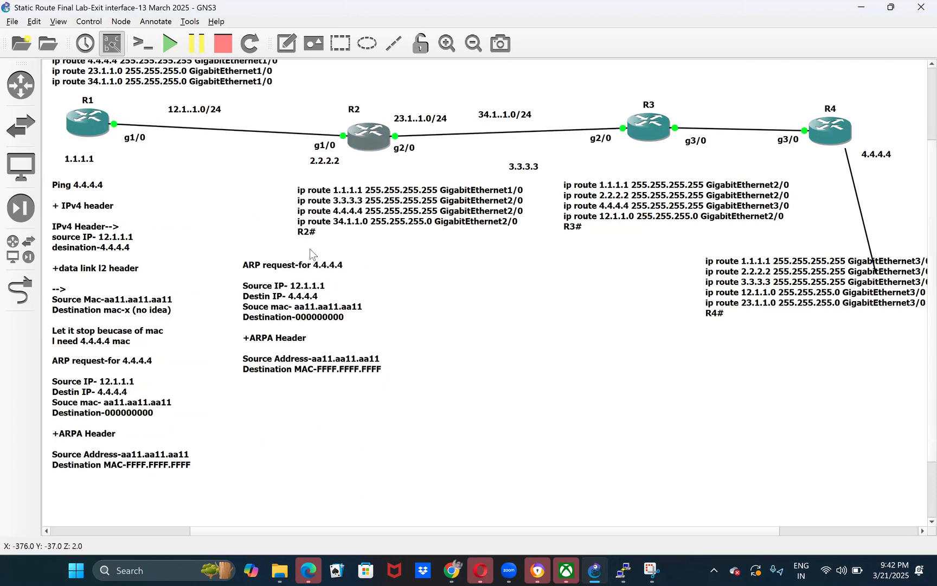
mouse_move(304, 341)
mouse_down()
mouse_move(342, 234)
mouse_move(293, 323)
mouse_move(287, 375)
mouse_move(279, 271)
mouse_up()
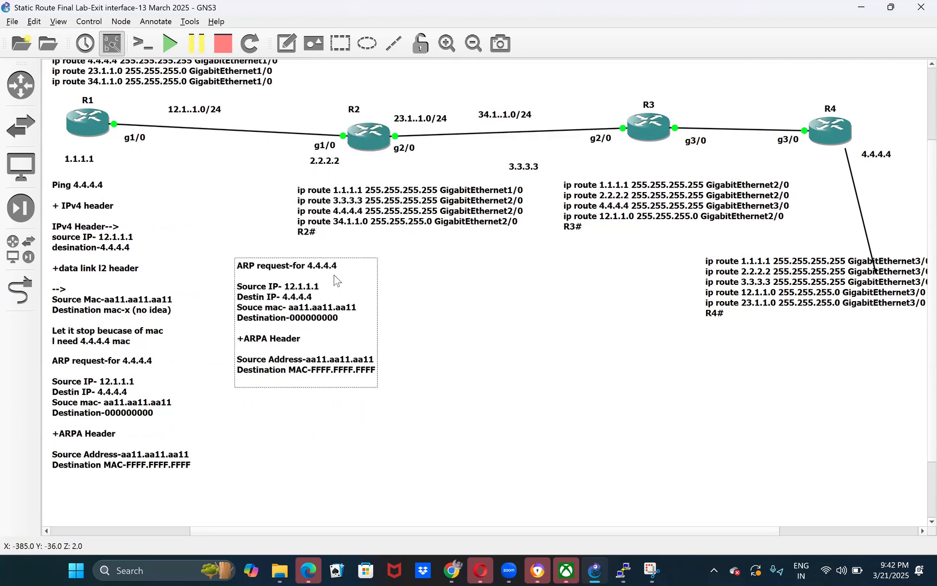
- Examine the ARPA header's destination MAC line in the ARP request copy below R2
double_click(301, 362)
click(309, 374)
drag(312, 373, 374, 371)
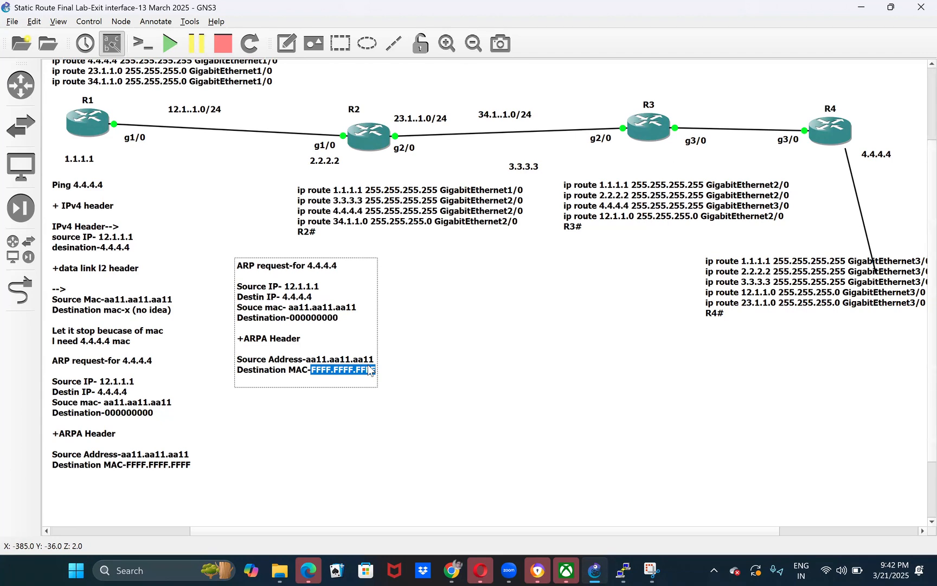
drag(237, 373, 376, 368)
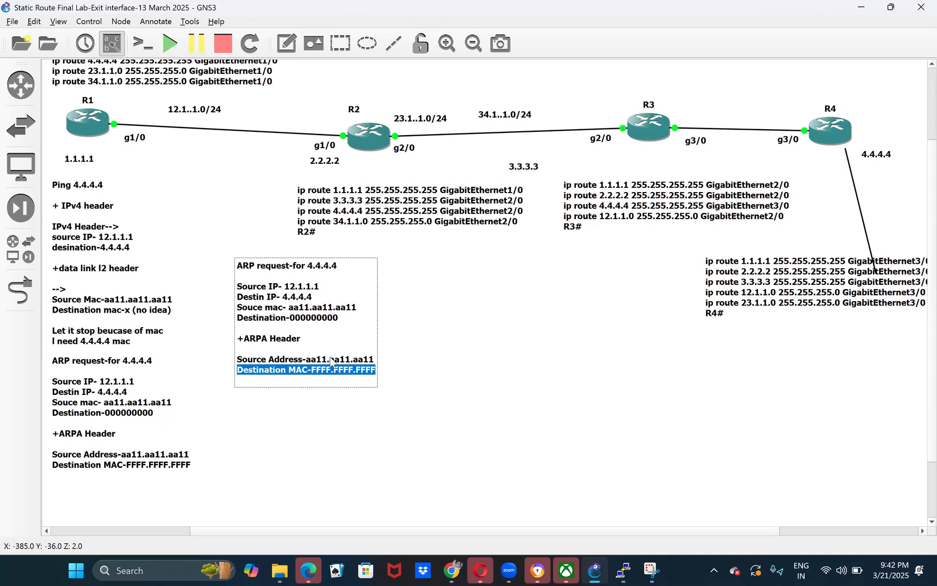
click(287, 371)
mouse_move(311, 370)
mouse_down()
mouse_move(377, 373)
mouse_move(308, 370)
mouse_move(315, 378)
mouse_up()
click(314, 378)
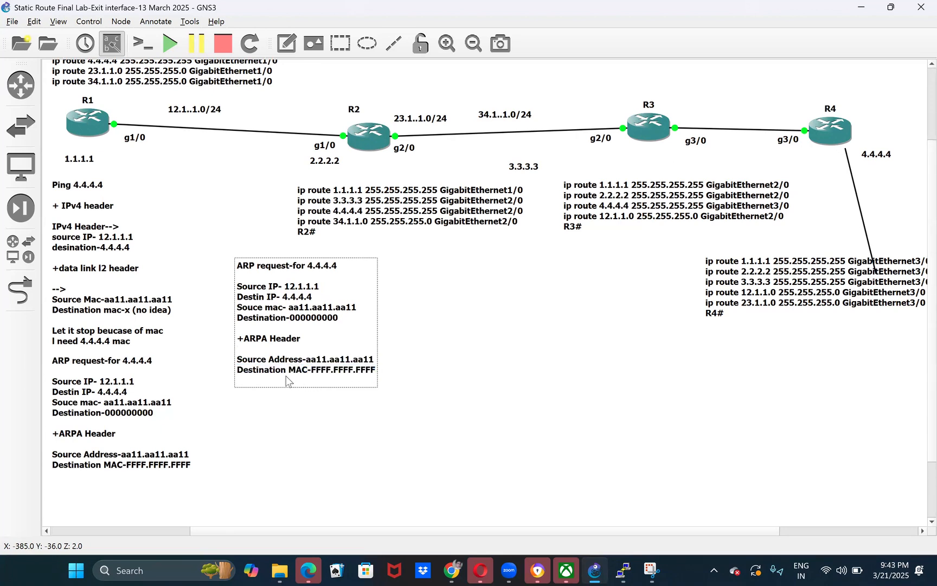
- Remove the ARPA header and its source and destination lines from R2's copy of the ARP request
drag(286, 379, 237, 364)
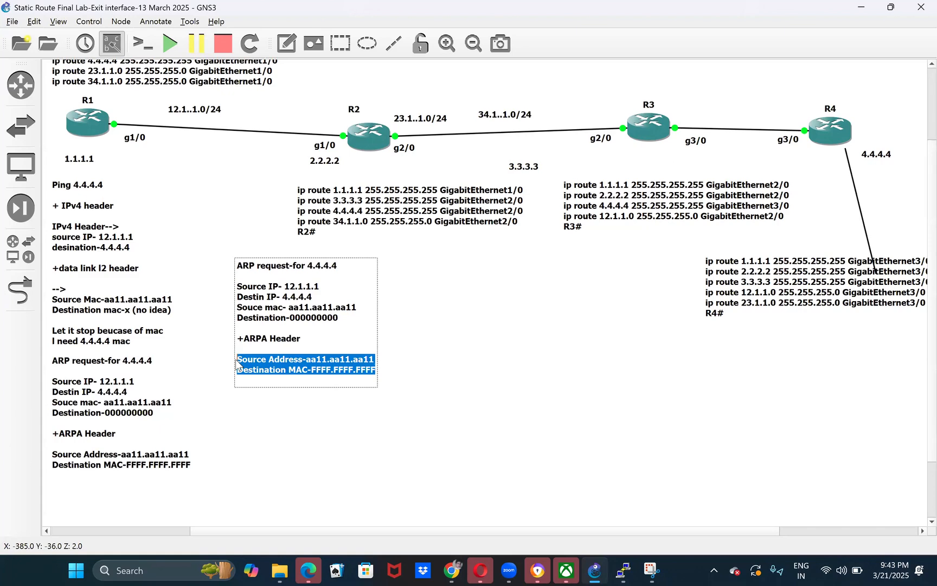
key(BackSpace)
key(BackSpace)
key(BackSpace)
key(BackSpace)
key(BackSpace)
key(BackSpace)
key(BackSpace)
key(BackSpace)
key(BackSpace)
key(BackSpace)
key(BackSpace)
key(BackSpace)
key(BackSpace)
key(BackSpace)
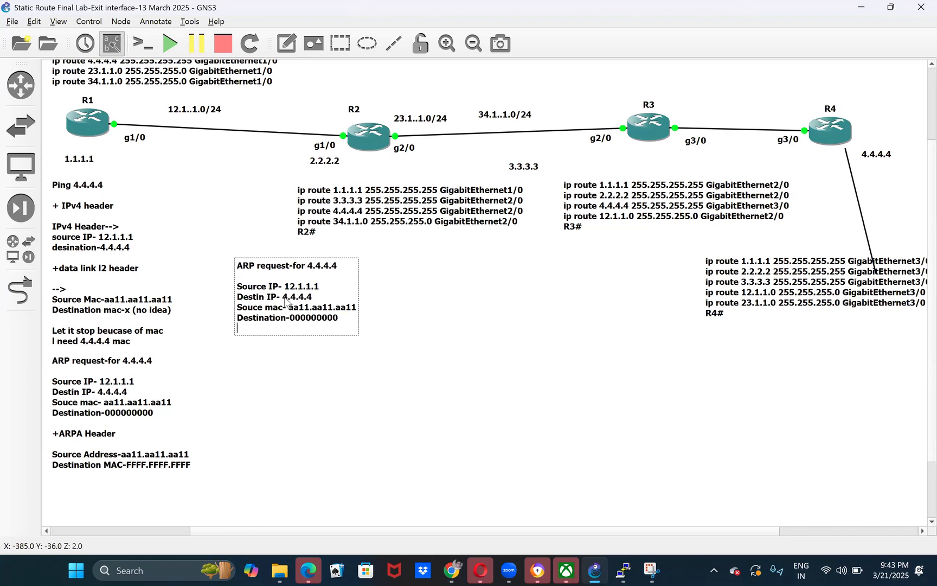
drag(283, 298, 313, 298)
click(407, 381)
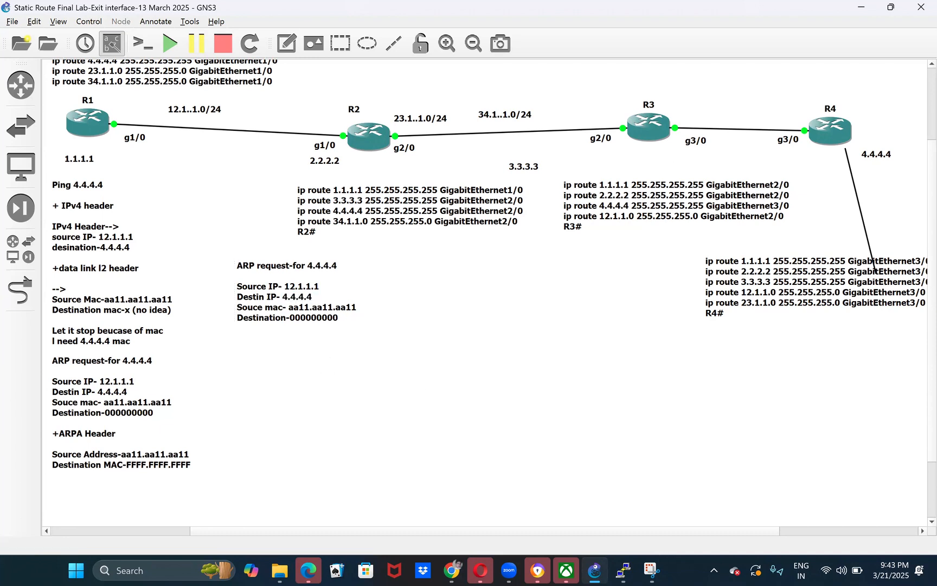
- Switch to the R2 console and list its interfaces with show ip int br
mouse_move(624, 570)
click(519, 519)
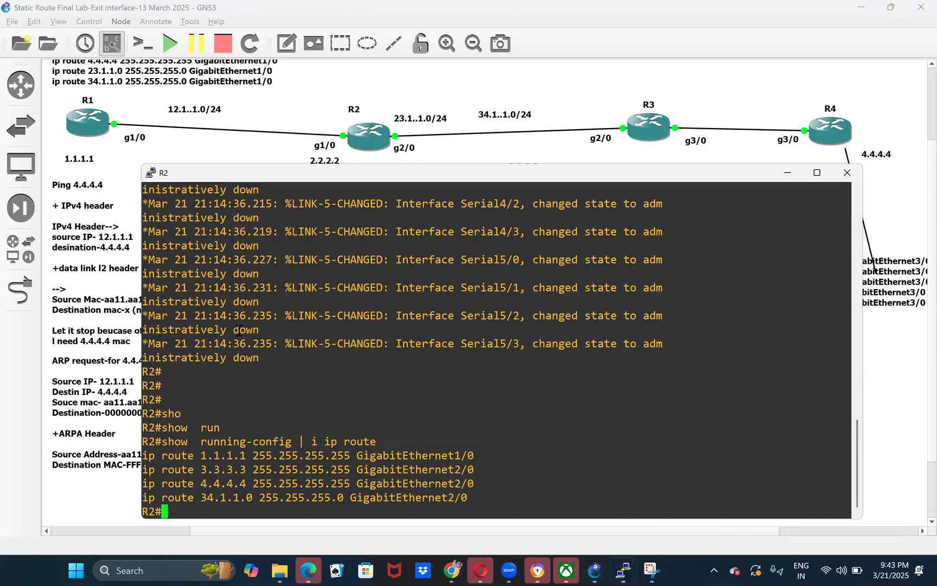
key(Caps_Lock)
key(Caps_Lock)
key(Return)
key(Return)
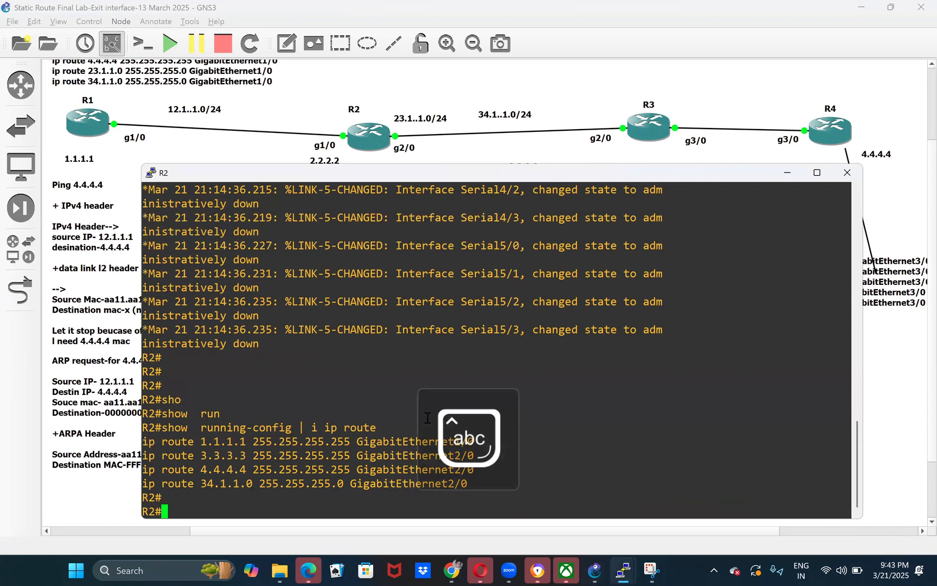
text(sho)
key(Tab)
text(ip int br)
key(Return)
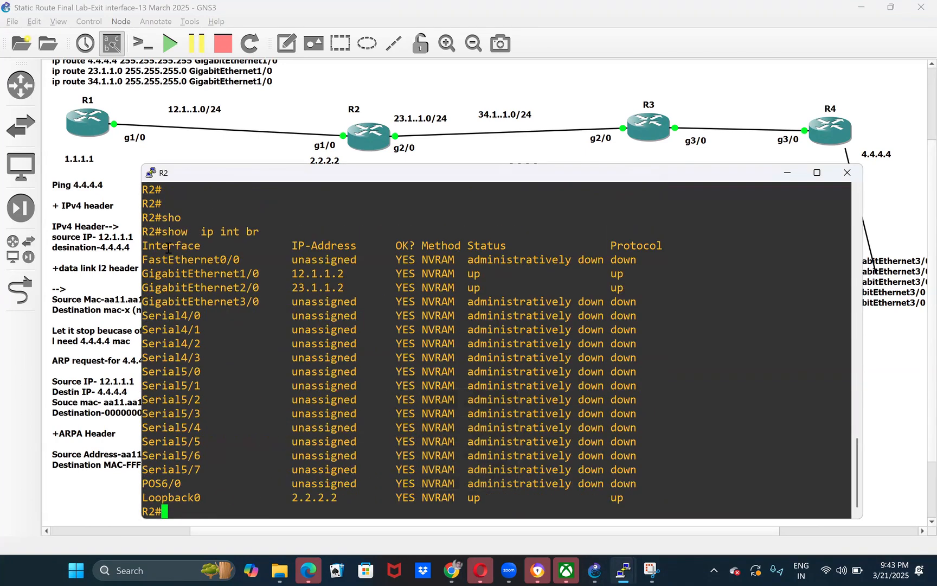
drag(148, 242, 568, 491)
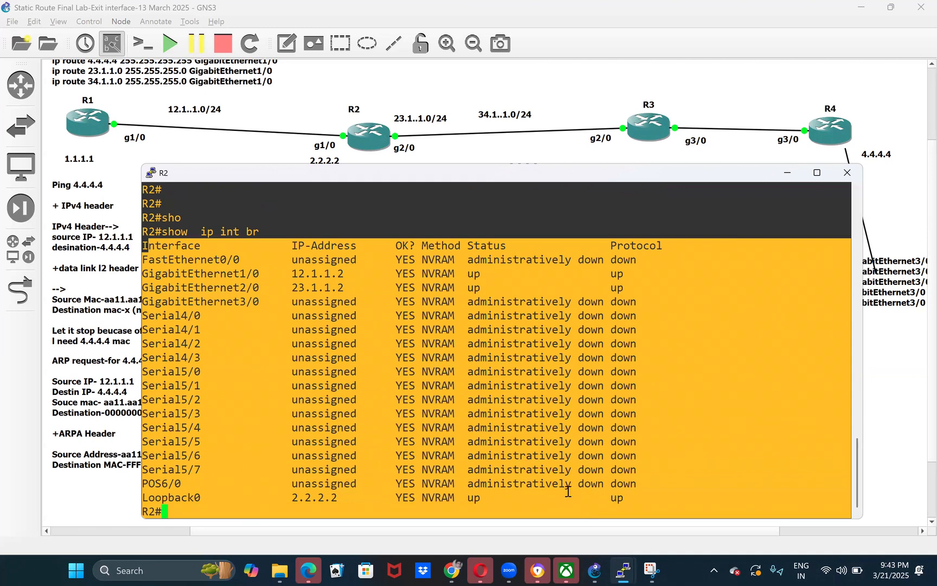
click(461, 436)
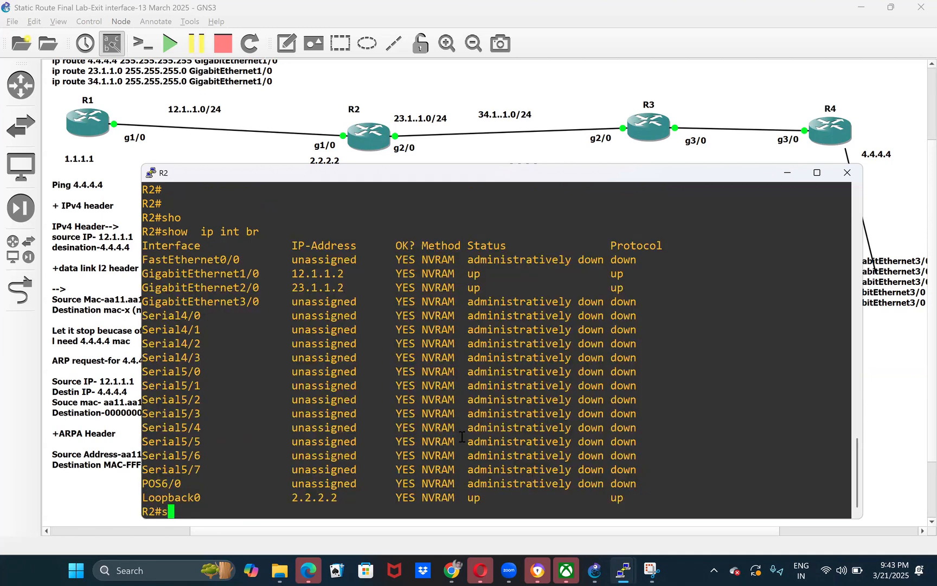
- Display R2's routing table with show ip route and examine the exit interface for 4.4.4.4
text(sho)
key(Tab)
text(ip route)
key(Tab)
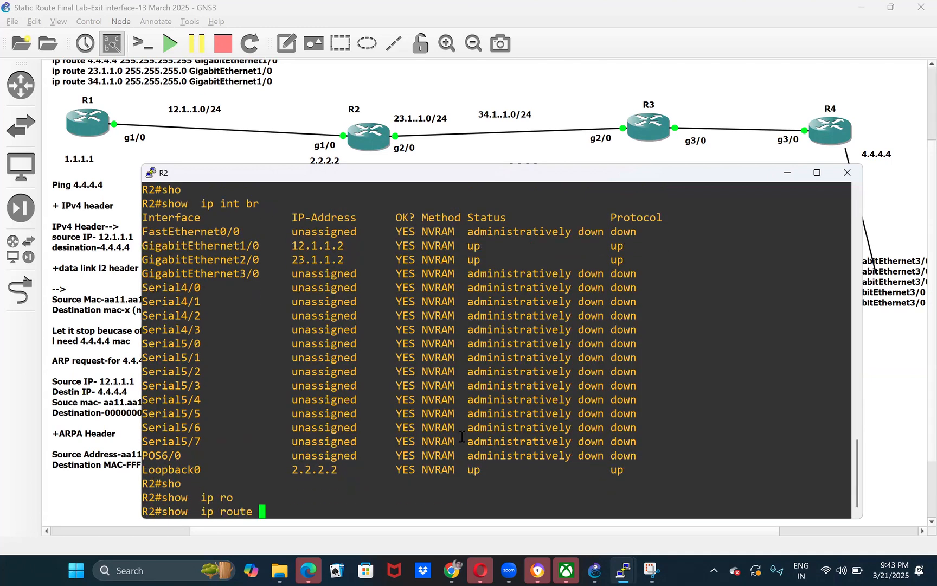
key(Return)
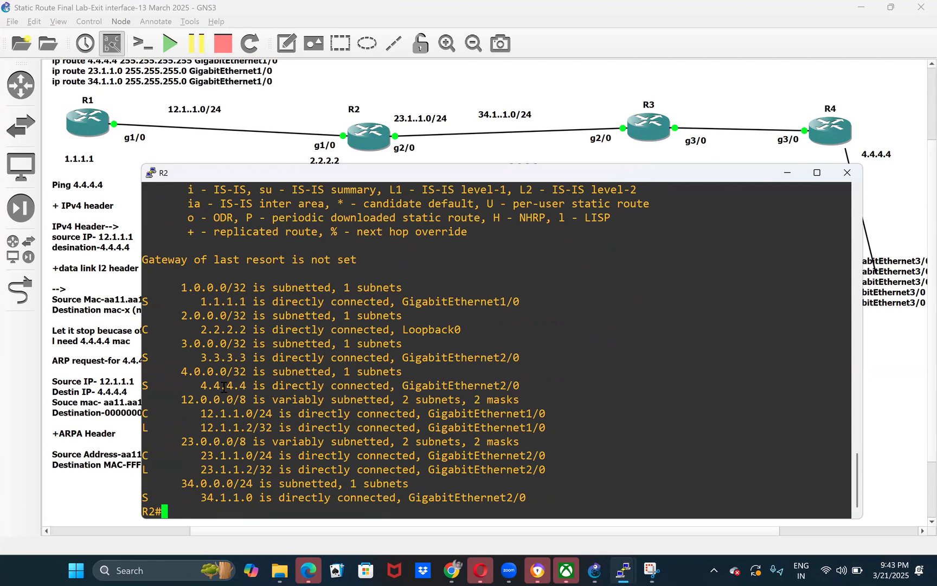
double_click(224, 387)
double_click(465, 385)
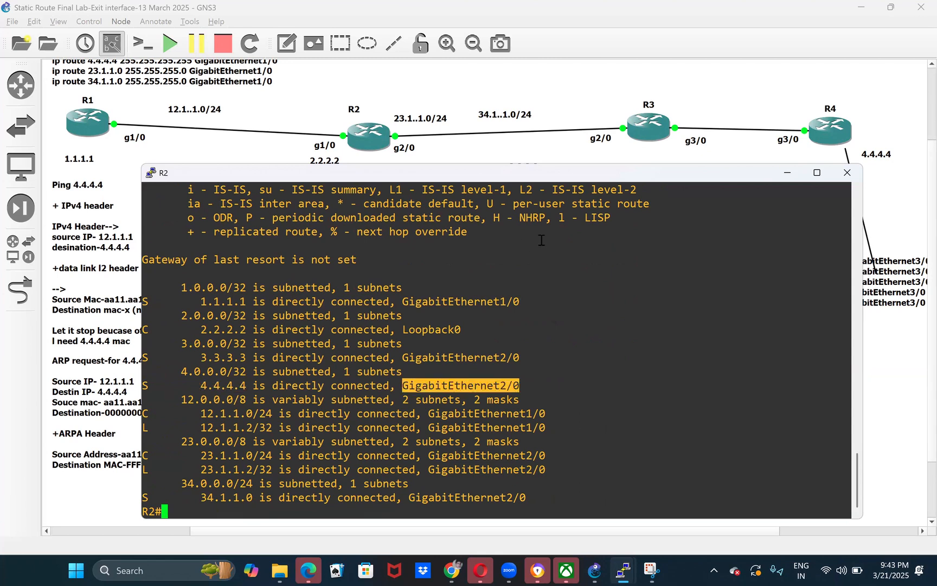
double_click(208, 386)
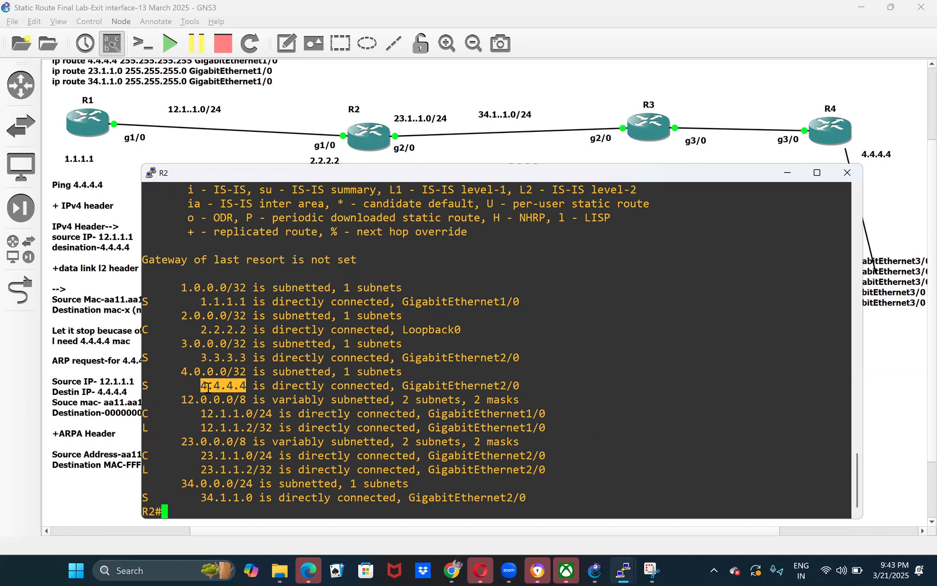
- Return to the GNS3 topology and move R2's g1/0 label closer to the router
click(789, 177)
mouse_move(319, 147)
mouse_down()
mouse_move(326, 150)
mouse_move(314, 131)
mouse_move(337, 147)
mouse_move(329, 142)
mouse_up()
click(402, 302)
click(399, 305)
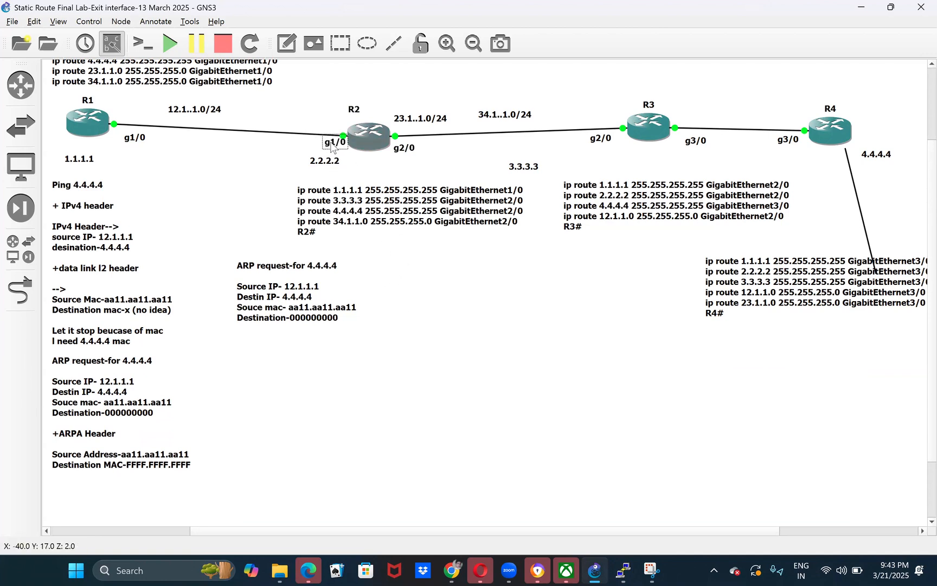
click(423, 346)
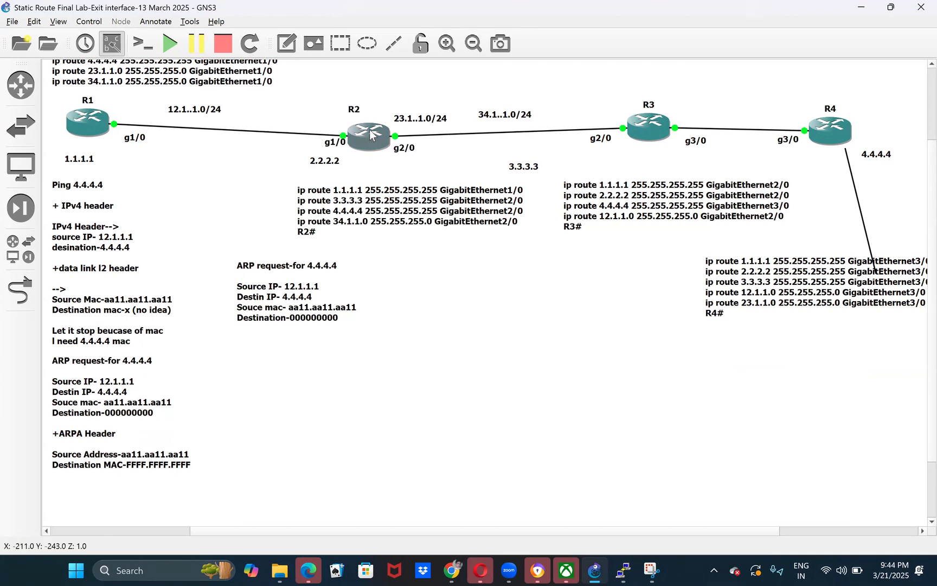
- Shift R2's ARP request note slightly to the right and move the R2 router left toward R1
mouse_move(362, 143)
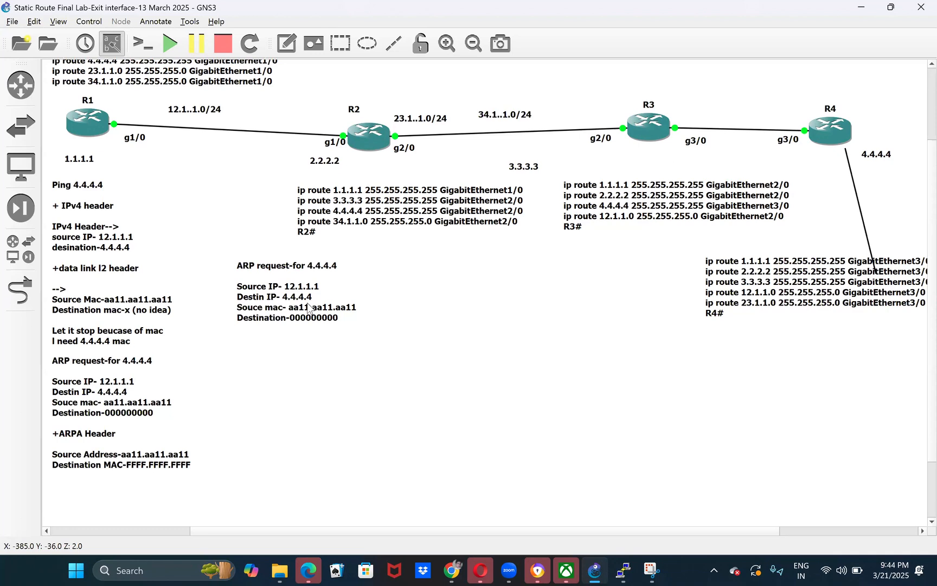
drag(348, 321, 359, 319)
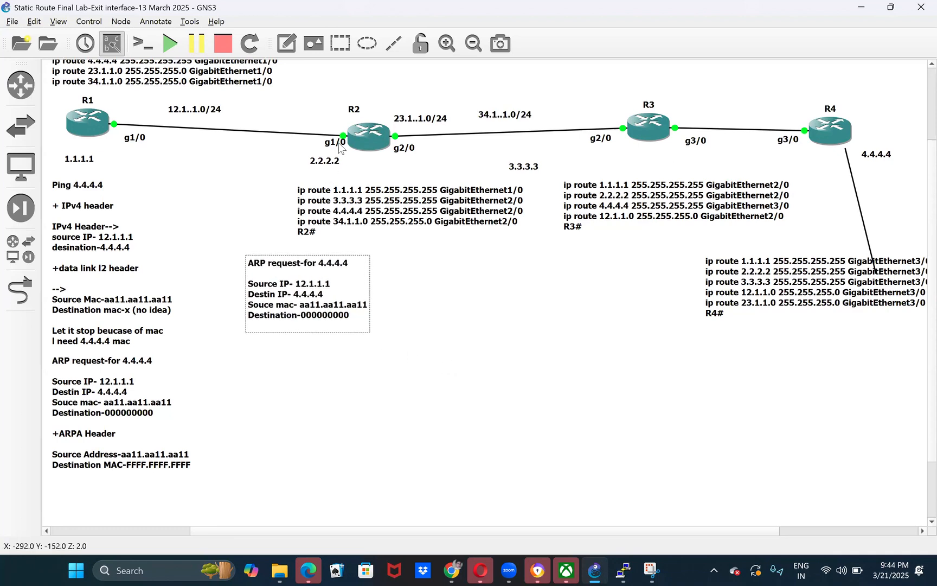
drag(359, 139, 317, 133)
- Examine the destination and source IPs in R2's ARP request note against R2's g1/0 interface
click(317, 298)
drag(323, 295, 293, 298)
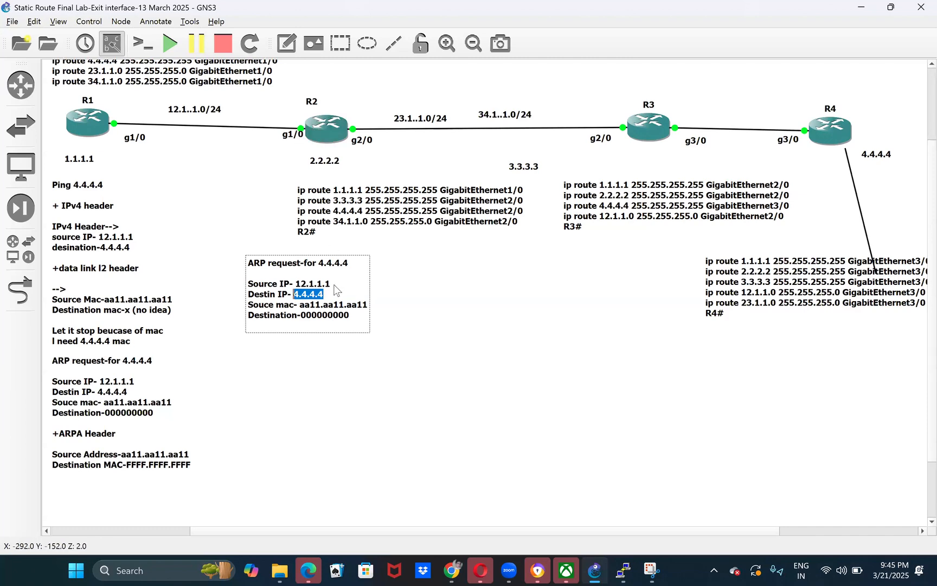
drag(269, 108, 322, 154)
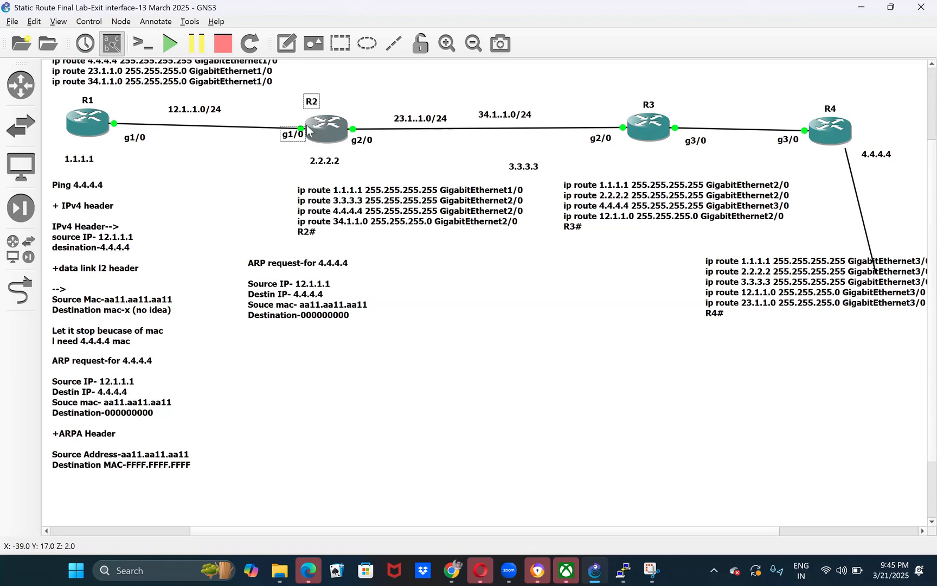
click(244, 175)
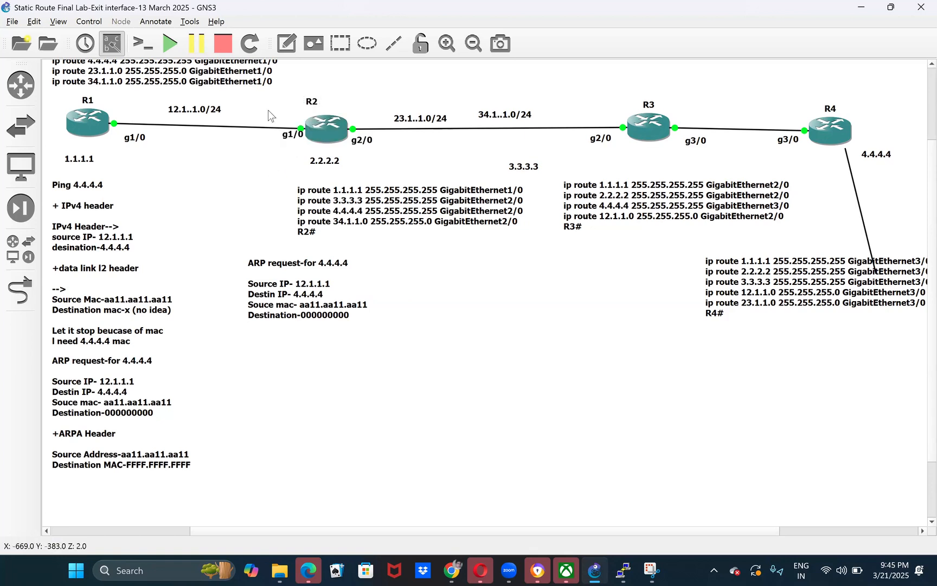
click(322, 287)
double_click(322, 287)
click(322, 288)
drag(331, 285, 295, 285)
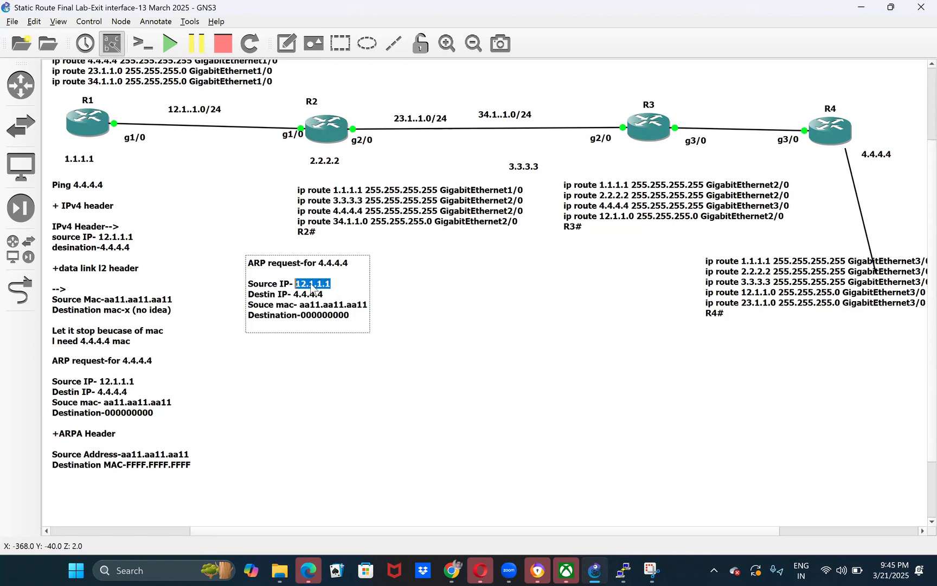
drag(264, 103, 327, 154)
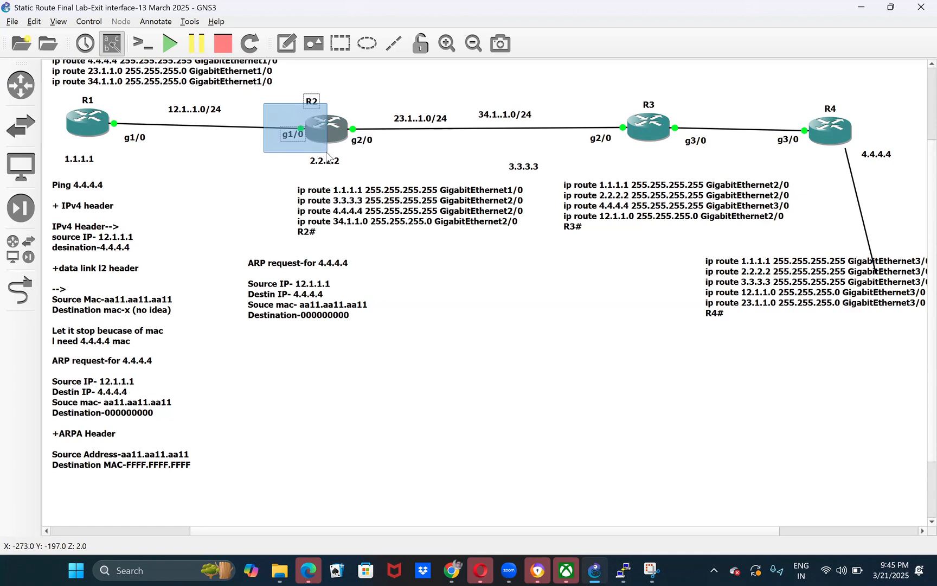
- Examine R2's g1/0 interface and the source IP in R2's ARP request note
drag(327, 156, 342, 168)
drag(353, 112, 628, 168)
double_click(293, 284)
click(295, 283)
drag(295, 284, 325, 284)
drag(262, 101, 319, 155)
- Shift R1's static route list to the right and down, and move the Ping 4.4.4.4 note up below the 1.1.1.1 label
mouse_move(113, 94)
mouse_down()
mouse_move(284, 143)
mouse_move(132, 96)
mouse_up()
click(305, 112)
drag(280, 98, 284, 130)
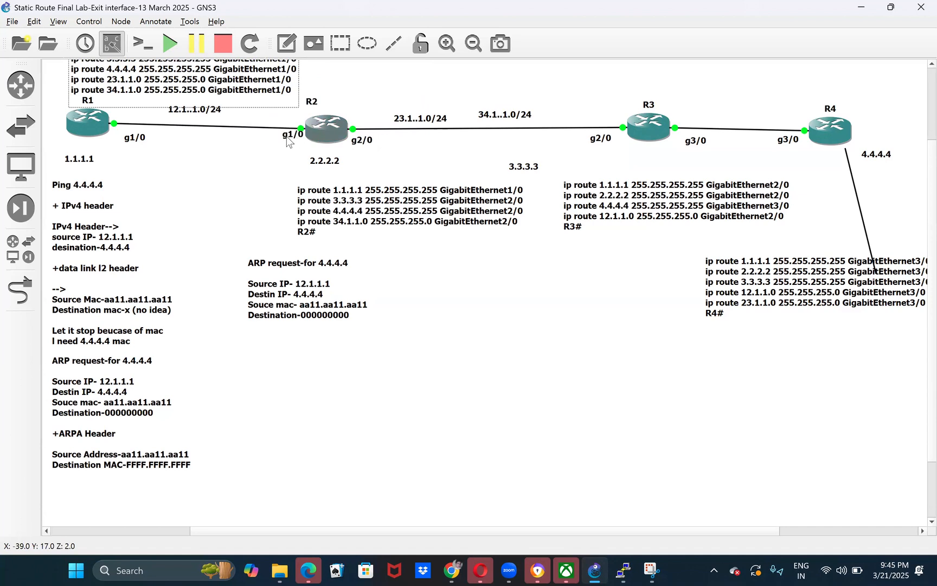
mouse_move(54, 190)
mouse_down()
mouse_move(225, 159)
mouse_move(52, 182)
mouse_up()
drag(115, 186, 114, 185)
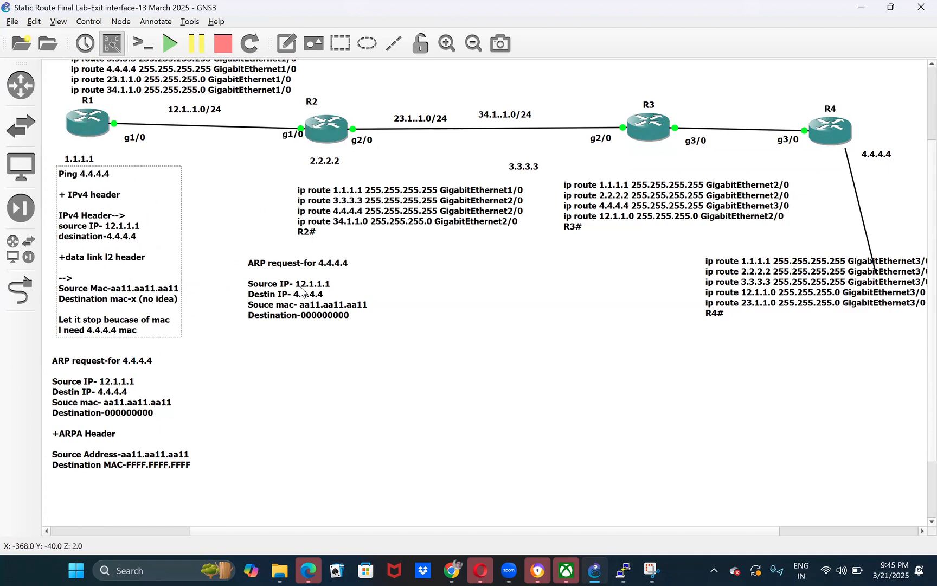
drag(255, 172, 286, 140)
- Duplicate R2's ARP request note and place the copy directly below the original
double_click(332, 284)
click(331, 280)
click(365, 392)
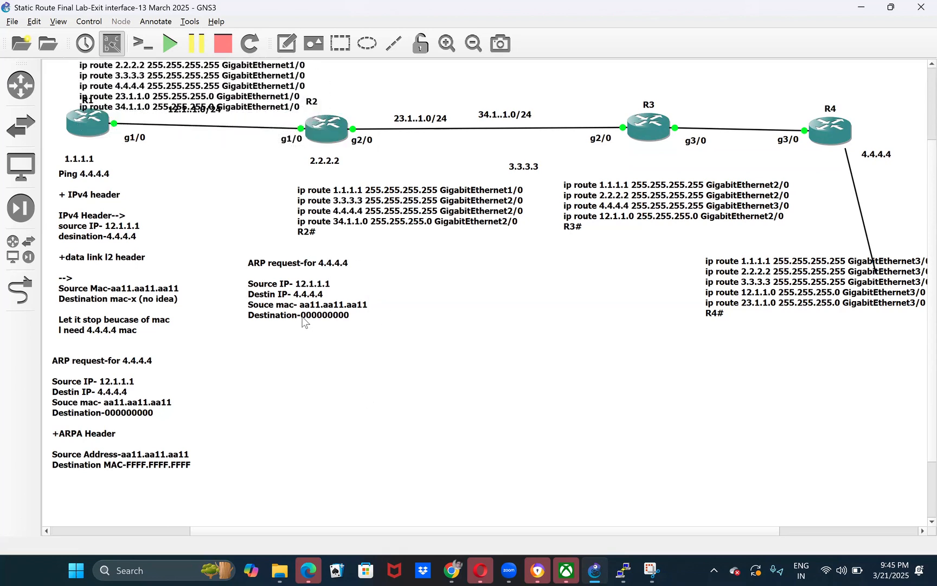
click(303, 321)
right_click(290, 304)
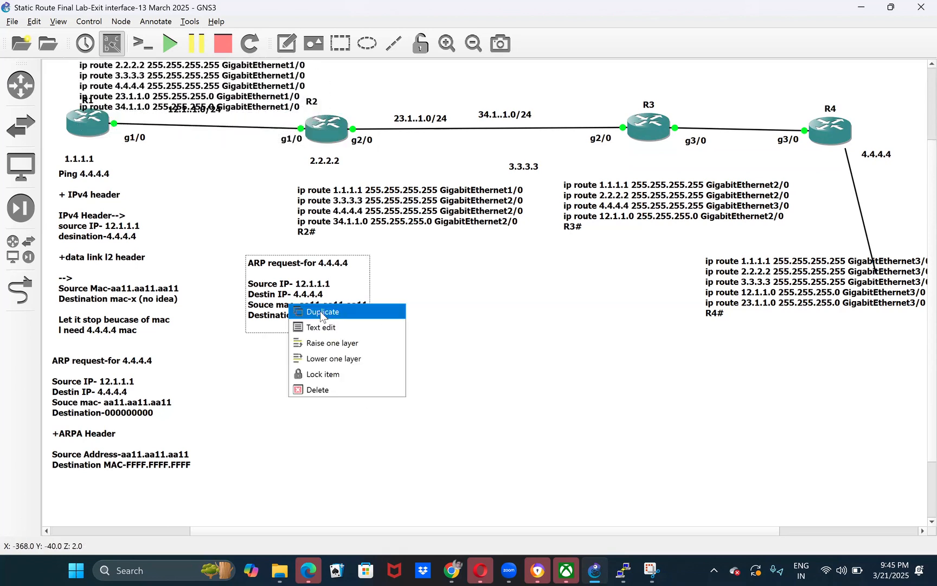
click(320, 310)
drag(306, 299, 293, 385)
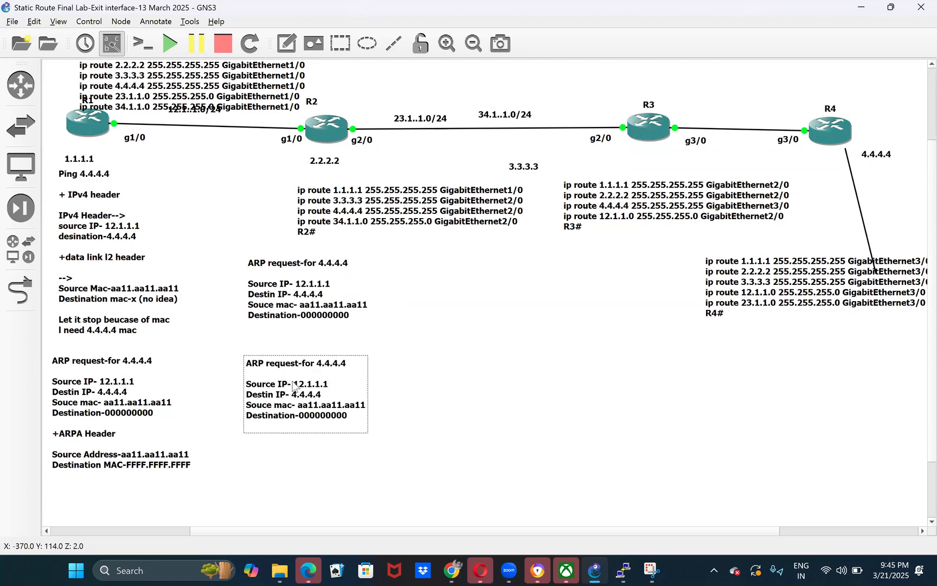
- Change the copied note's heading to "ARP reply-for 4.4.4.4" and its source IP to 4.4.4.4
key(BackSpace)
key(BackSpace)
key(BackSpace)
key(BackSpace)
key(BackSpace)
text(ply)
click(335, 389)
key(BackSpace)
key(BackSpace)
key(BackSpace)
key(BackSpace)
key(BackSpace)
key(BackSpace)
key(BackSpace)
key(BackSpace)
text(4.4.4.4)
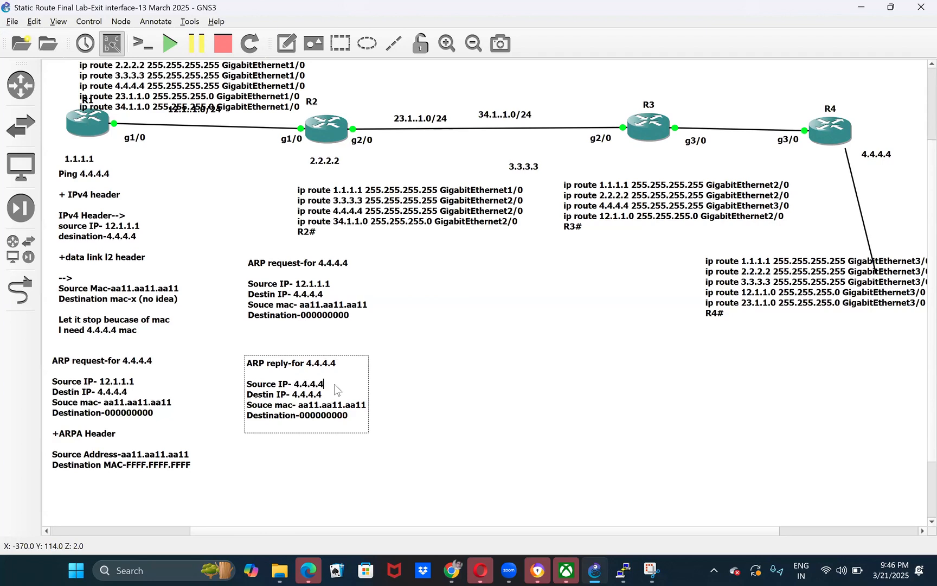
- Set the ARP reply note's destination IP to 12.1.1.1 and clear its source MAC value
click(329, 399)
key(BackSpace)
key(BackSpace)
key(BackSpace)
key(BackSpace)
key(BackSpace)
key(BackSpace)
key(BackSpace)
text(12.1.1.1)
key(BackSpace)
key(BackSpace)
key(BackSpace)
key(BackSpace)
key(BackSpace)
key(BackSpace)
key(BackSpace)
key(BackSpace)
key(BackSpace)
key(BackSpace)
key(BackSpace)
key(BackSpace)
key(BackSpace)
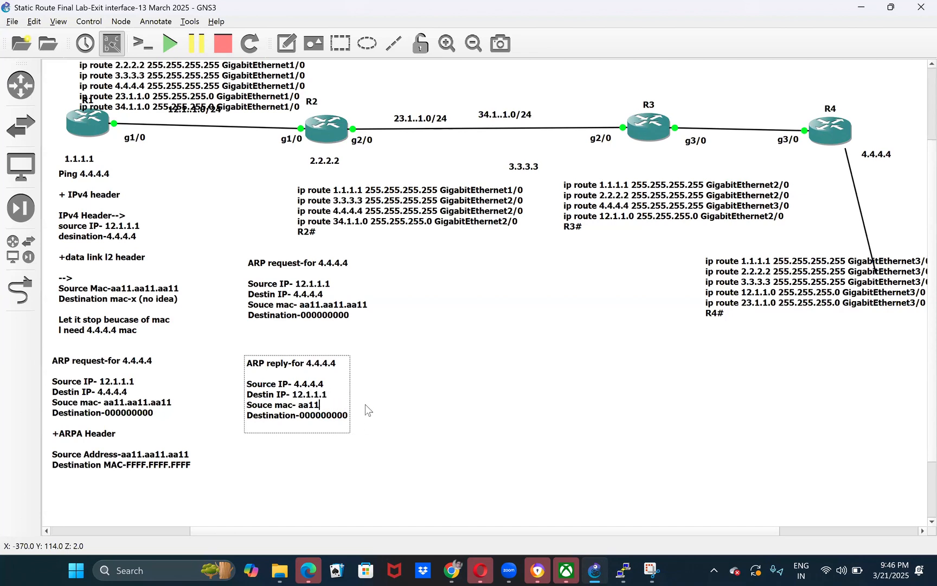
key(BackSpace)
click(289, 141)
drag(292, 139, 295, 139)
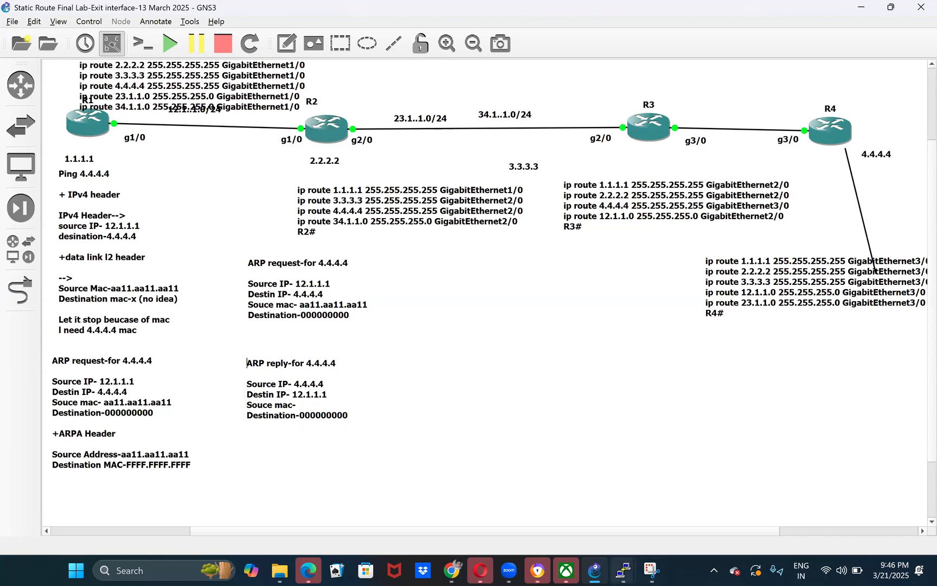
- Switch to R2's console, run show int GigabitEthernet1/0 and copy the interface's hardware address
mouse_move(624, 570)
click(515, 516)
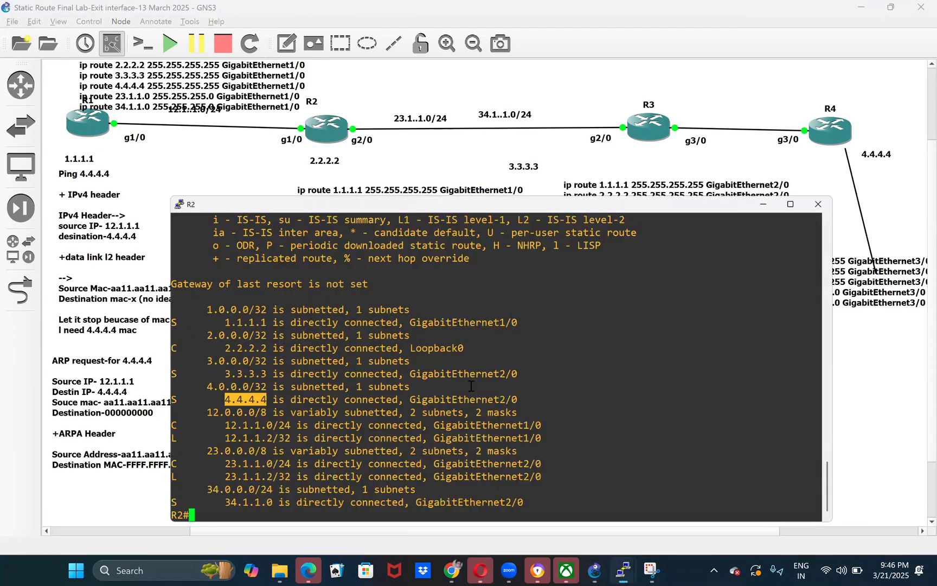
double_click(481, 429)
key(super+c)
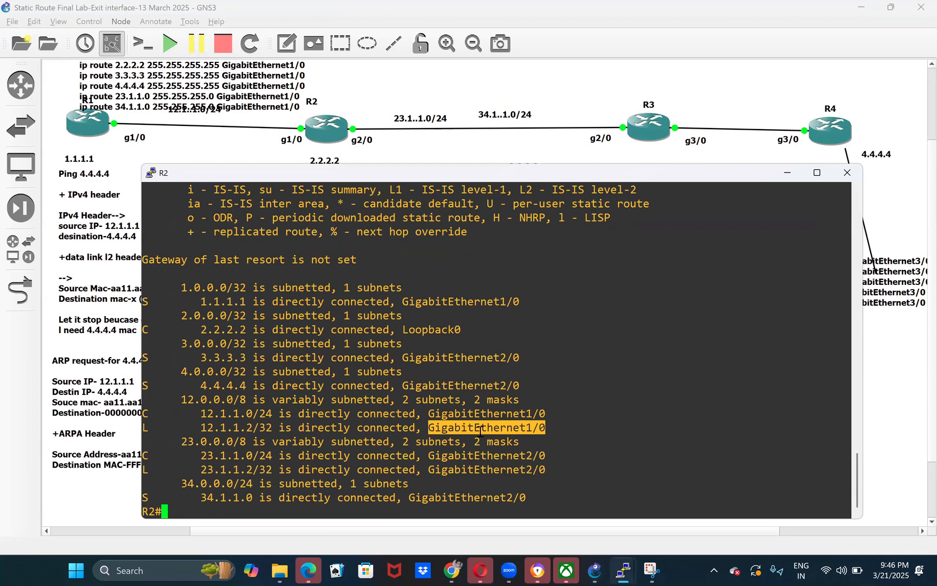
text(sho)
key(Tab)
text(int)
right_click(480, 381)
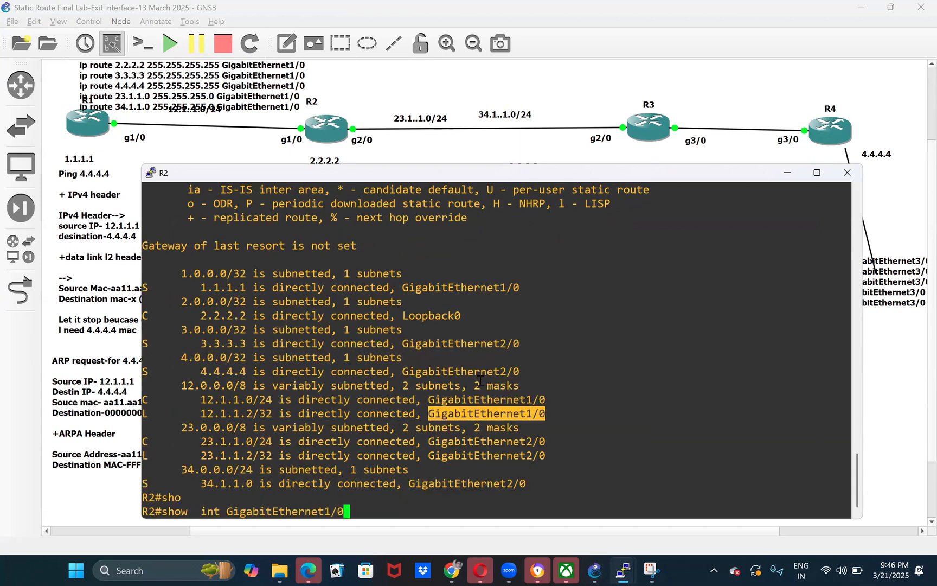
key(Return)
double_click(374, 218)
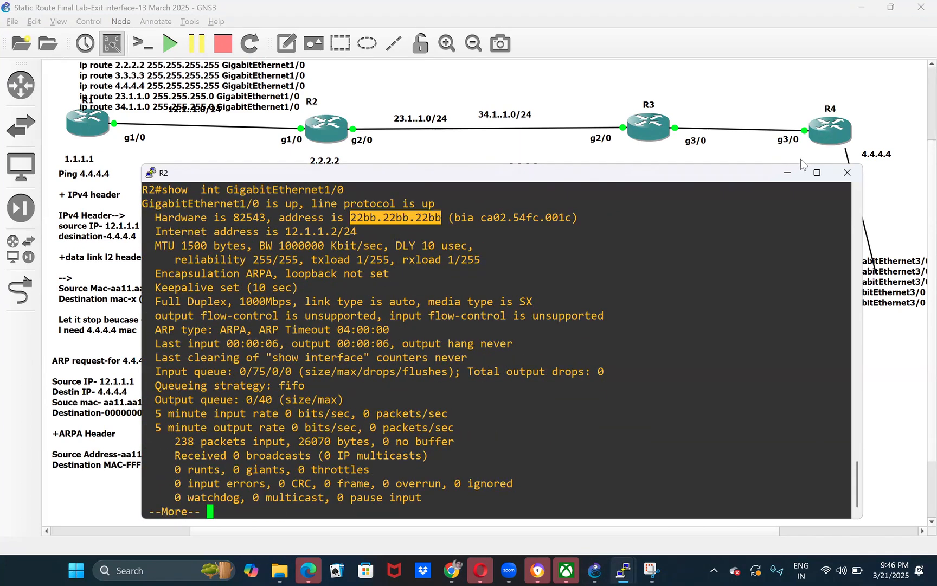
- Return to GNS3 and paste 22bb.22bb.22bb as the source MAC in R2's ARP reply note
key(alt+Tab)
double_click(307, 402)
click(307, 404)
text(22bb.22bb.22bb)
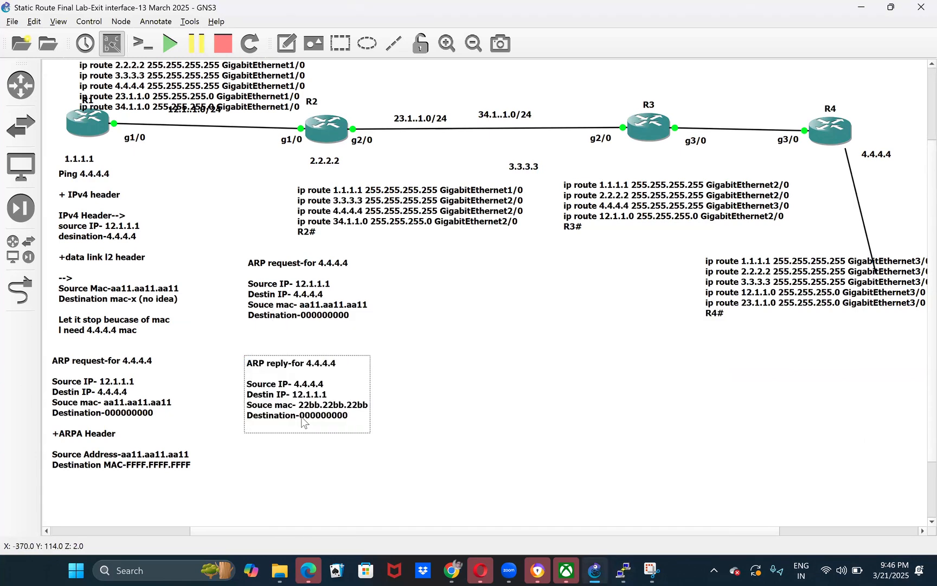
- Copy the source MAC aa11.aa11.aa11 from R1's ARP request note and use it as the destination in the ARP reply note
drag(299, 416, 347, 418)
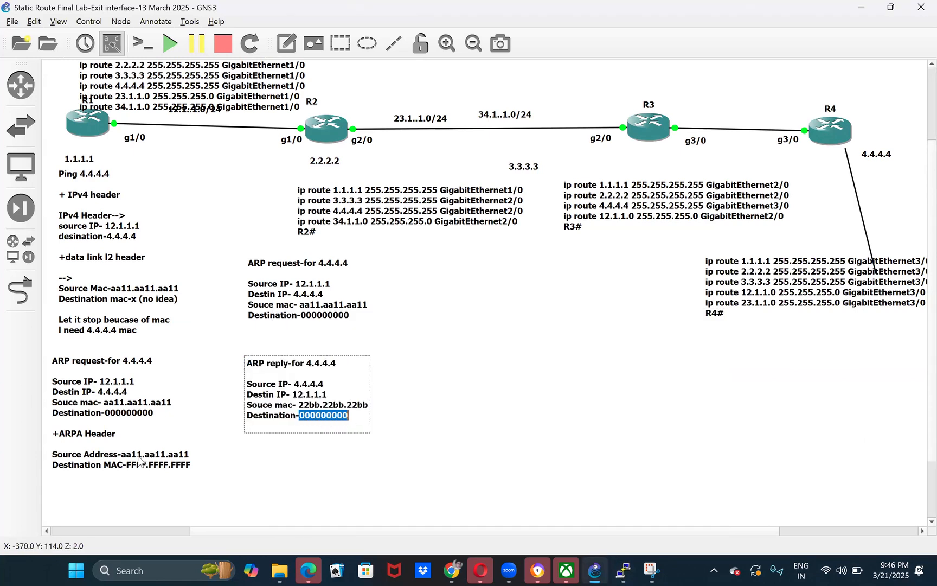
double_click(120, 408)
click(110, 407)
drag(104, 404, 171, 407)
key(ctrl+c)
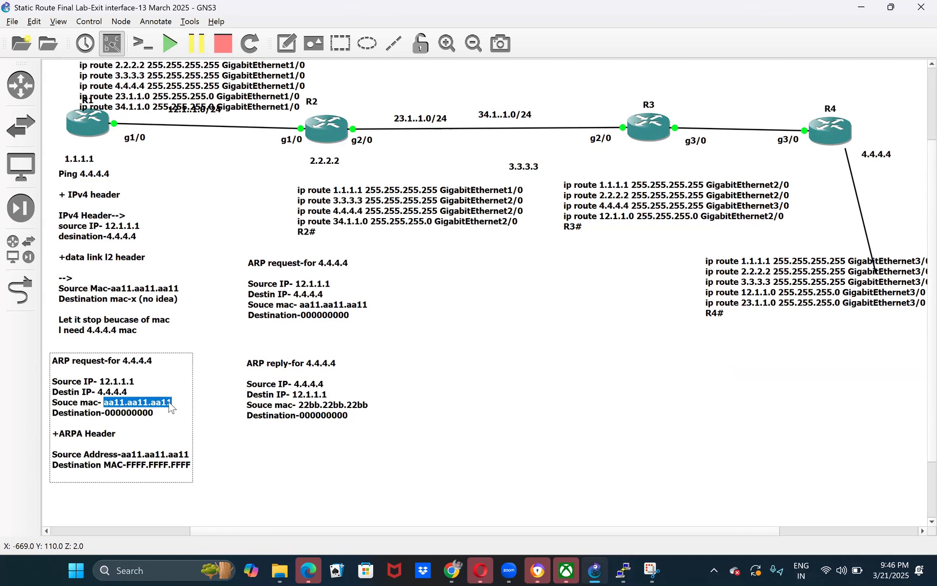
double_click(319, 419)
click(300, 415)
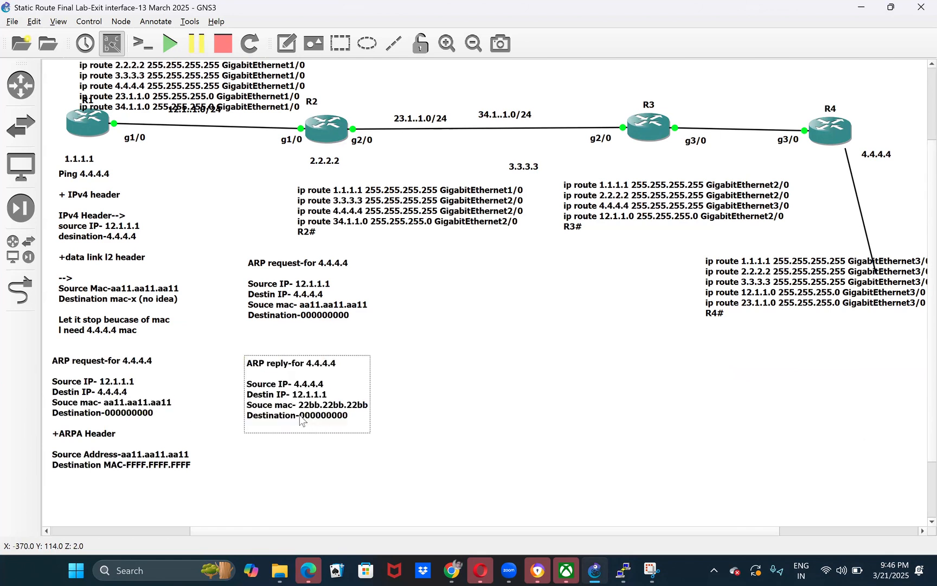
double_click(344, 421)
key(ctrl+v)
- Append a "+ARPA" section to the ARP reply note with the lines "Srouce mac" and "destinationmac"
key(Return)
key(Return)
text(+ARPA)
key(Return)
key(Return)
text(Srouce mac)
key(Return)
text(destinationmac)
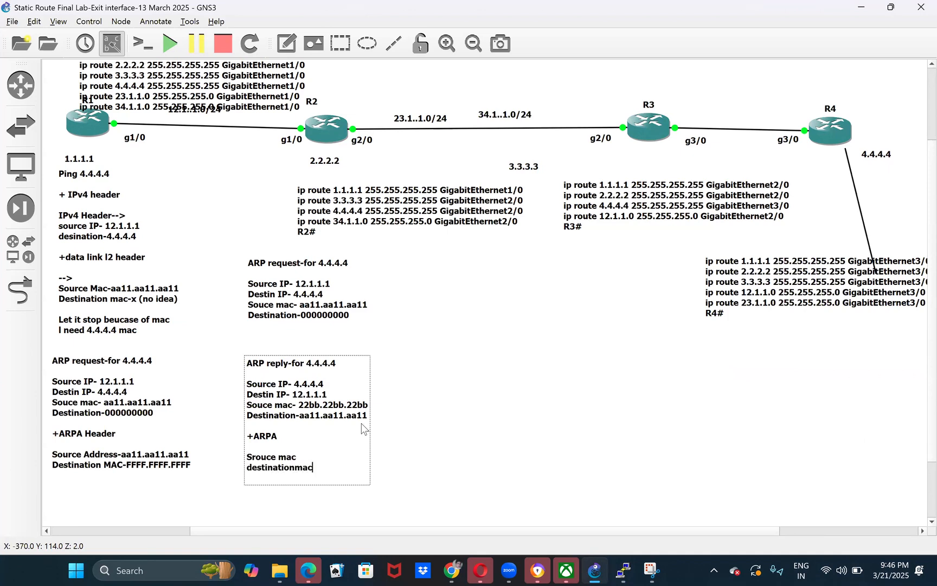
- Copy the reply's source MAC 22bb.22bb.22bb into the Srouce mac line of the +ARPA section
drag(298, 405, 369, 405)
text(22bb.22bb.22bb)
double_click(308, 405)
drag(351, 413, 368, 414)
click(316, 459)
text(22bb.22bb.22bb)
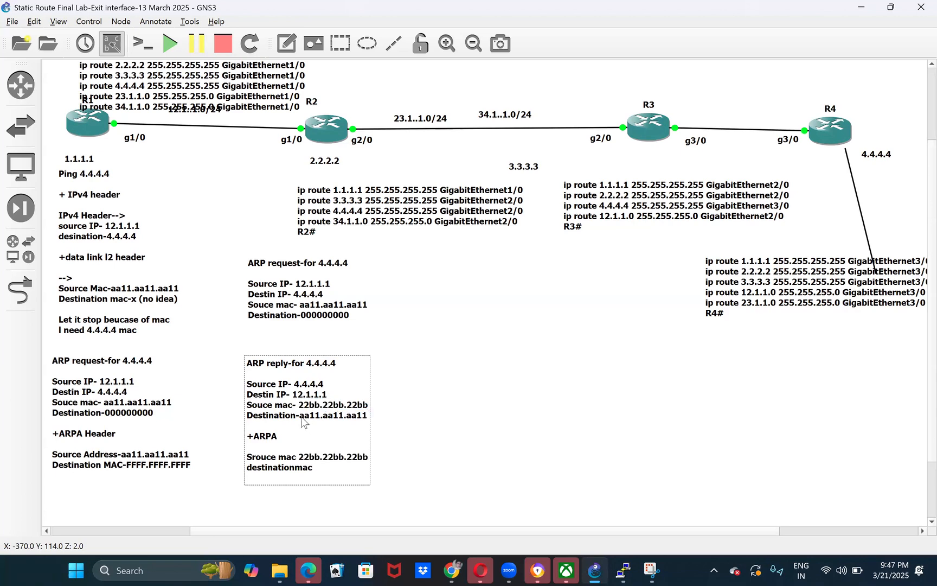
- Copy aa11.aa11.aa11 into the destinationmac line of the +ARPA section and separate it with a hyphen
mouse_move(299, 416)
mouse_down()
mouse_move(369, 421)
mouse_move(304, 423)
mouse_up()
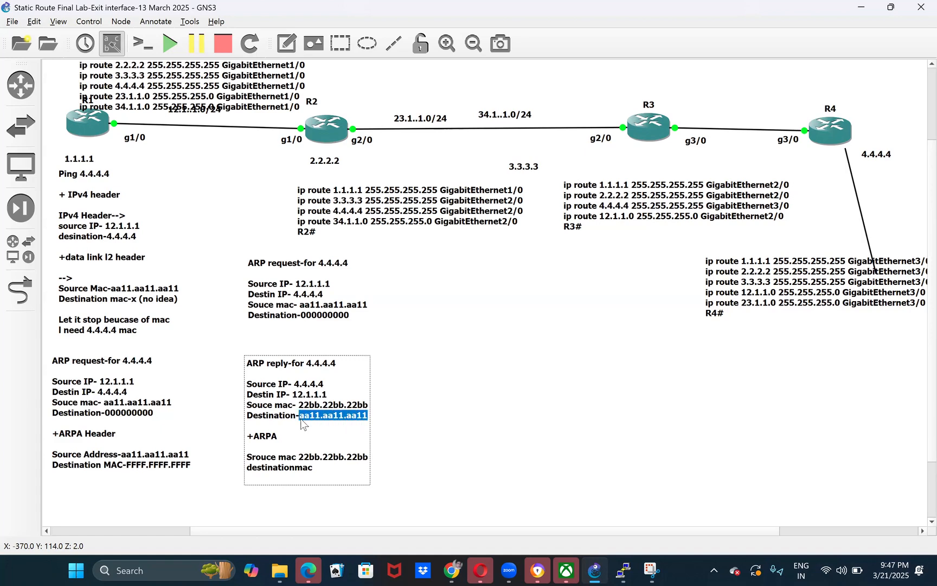
click(313, 475)
key(ctrl+v)
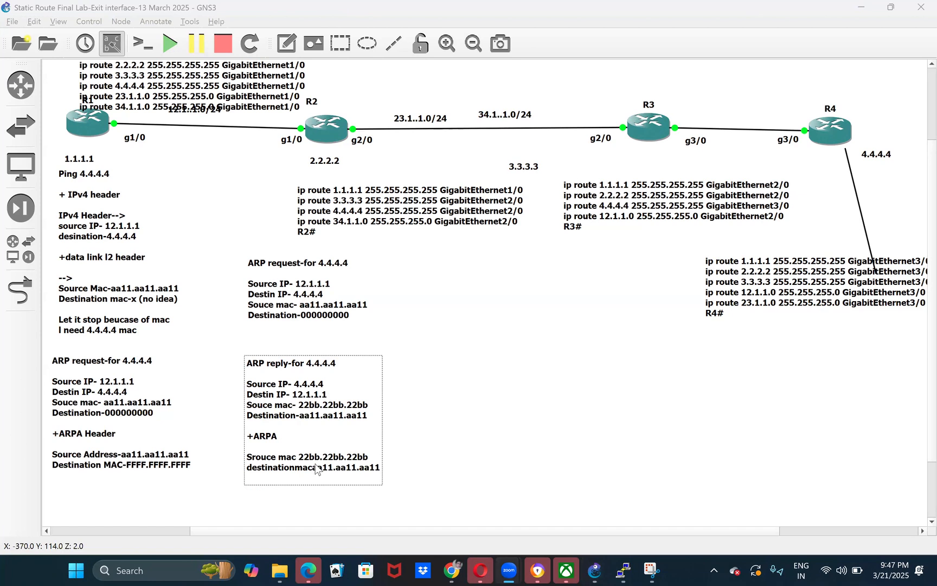
click(313, 472)
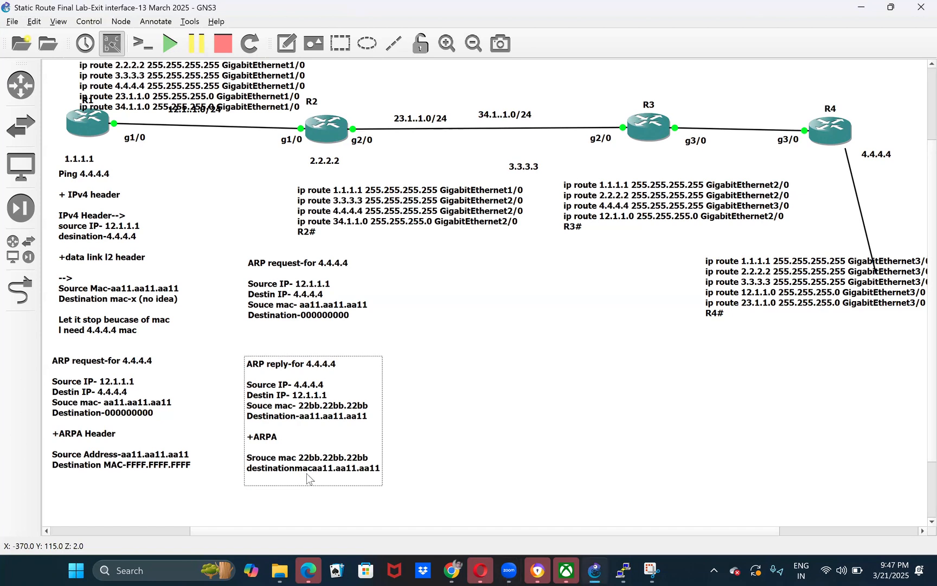
click(310, 472)
double_click(310, 470)
click(312, 471)
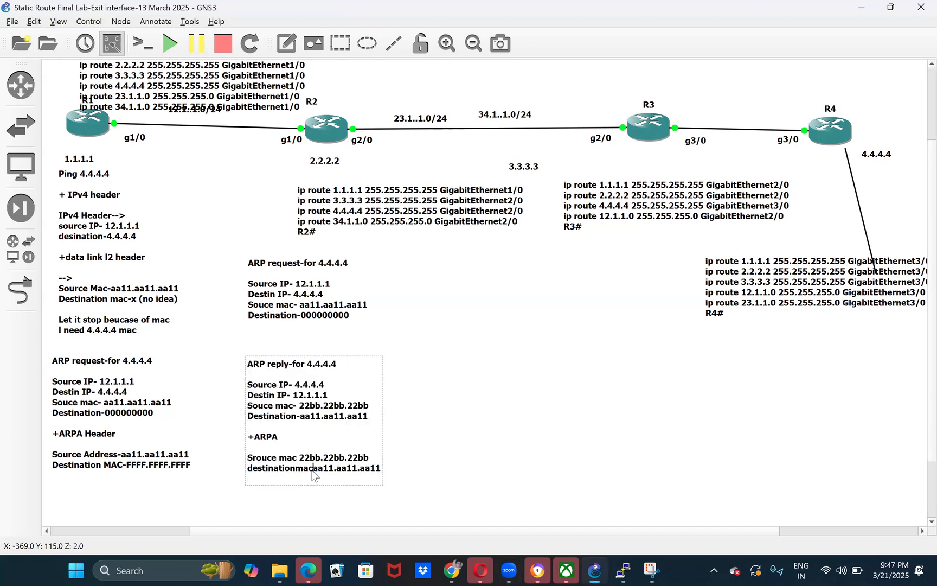
text(-)
- Move the ARP reply note slightly up, duplicate it and place the copy below R1's ARP request note
drag(337, 404, 325, 388)
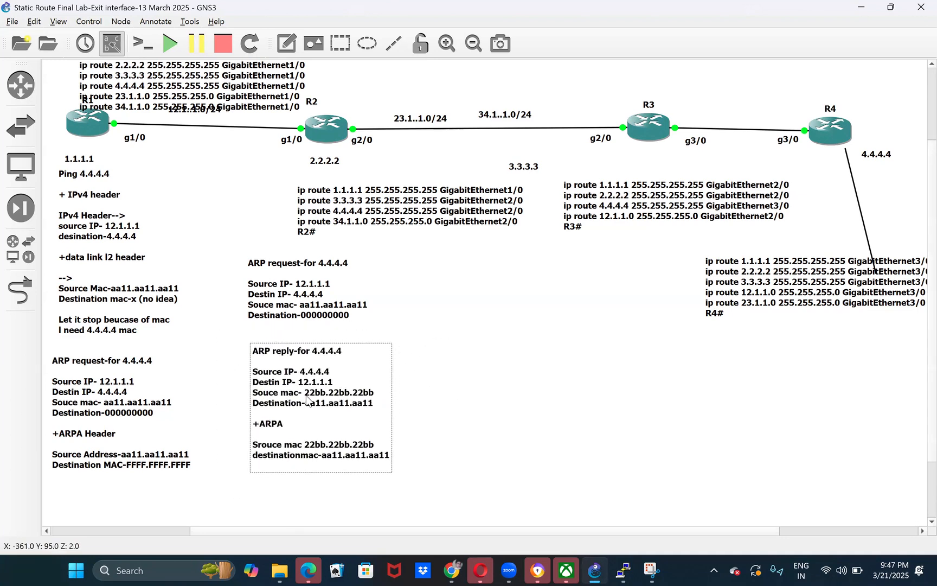
scroll(307, 399, down, 3)
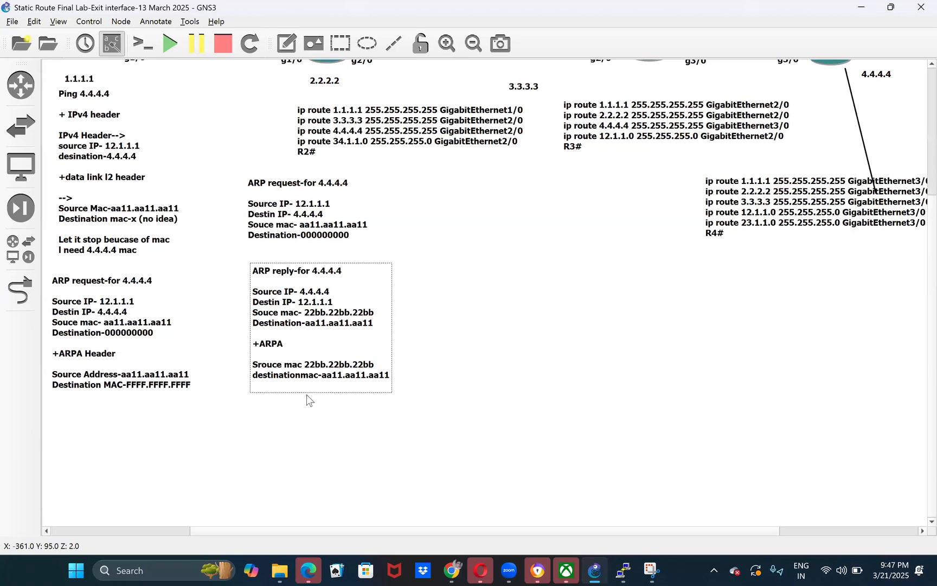
scroll(284, 347, up, 5)
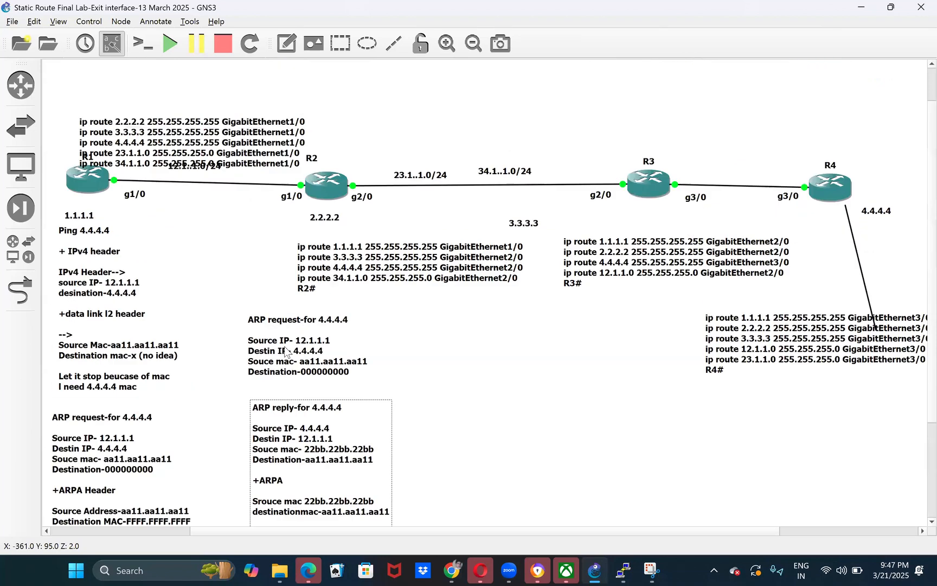
right_click(308, 455)
click(325, 462)
drag(326, 462, 364, 433)
drag(353, 307, 116, 486)
scroll(131, 447, down, 2)
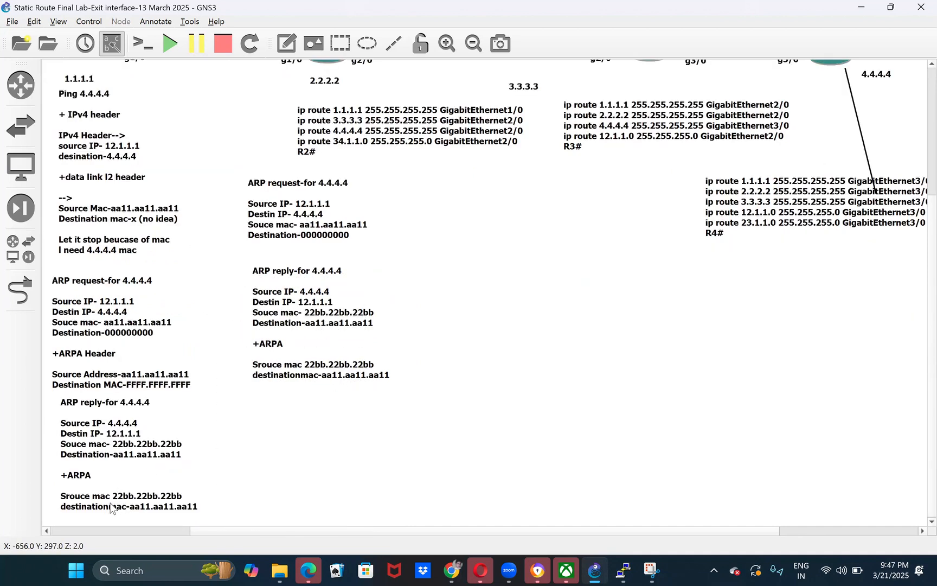
- Examine the source MAC for 4.4.4.4 in R1's copy of the ARP reply and compare it with the topology
double_click(117, 458)
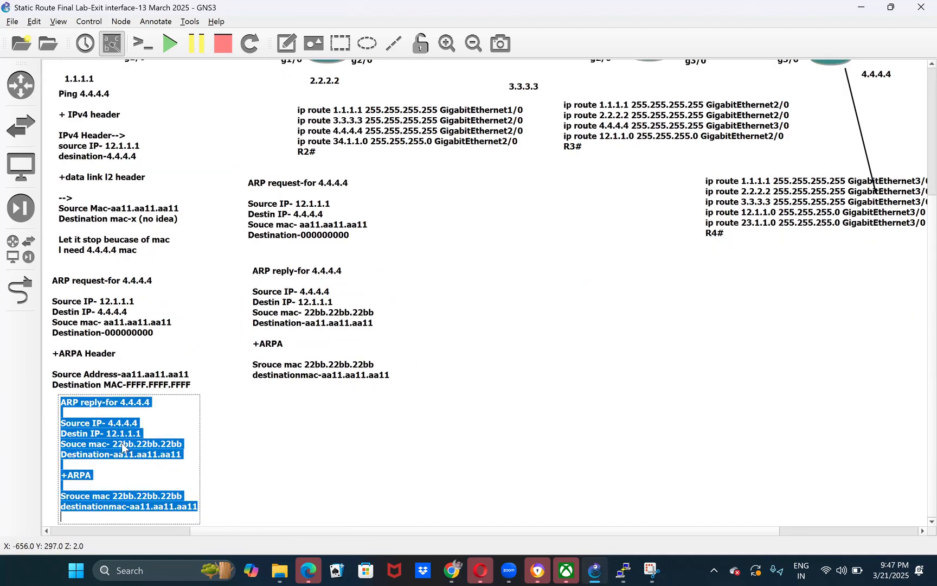
click(123, 444)
drag(109, 425, 183, 446)
click(113, 445)
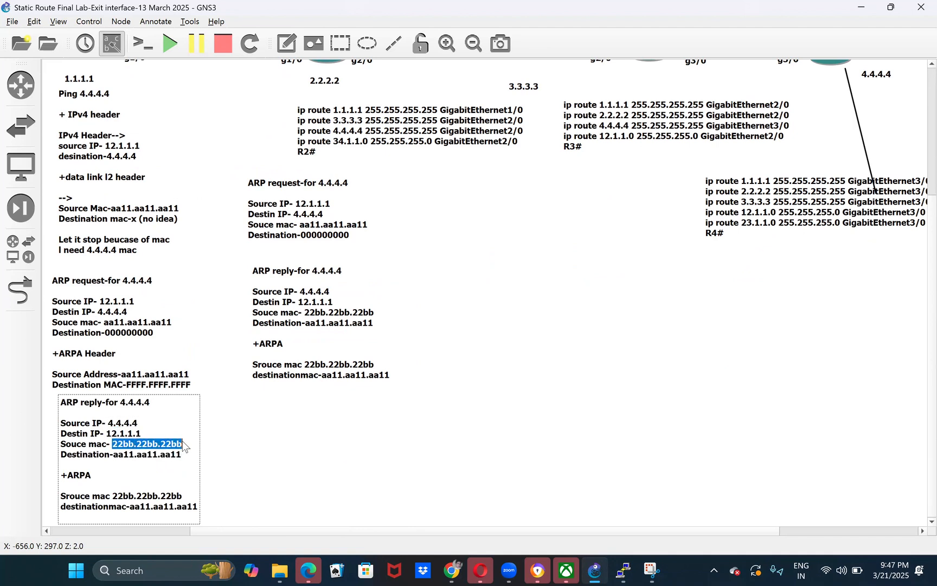
click(257, 500)
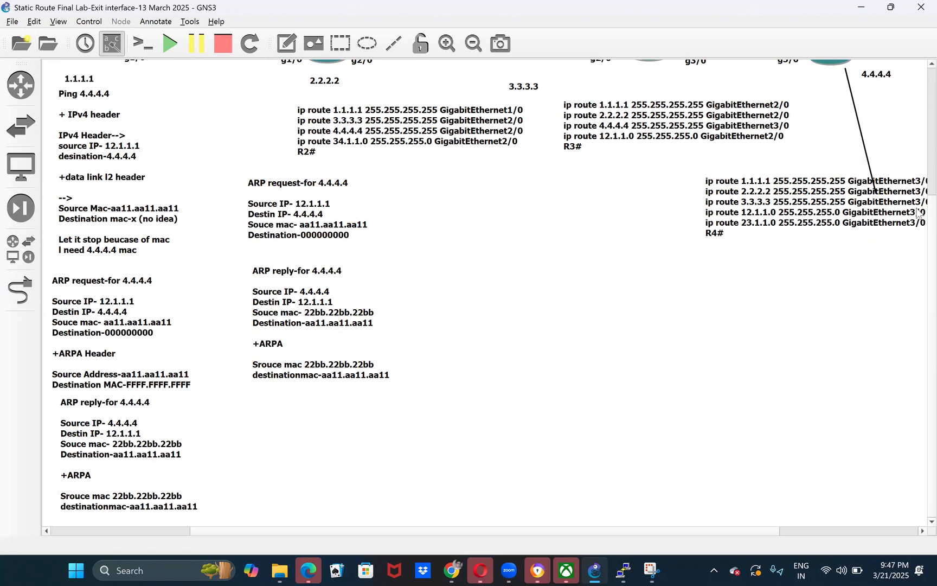
scroll(916, 189, up, 3)
scroll(643, 328, down, 3)
click(138, 402)
scroll(228, 293, up, 3)
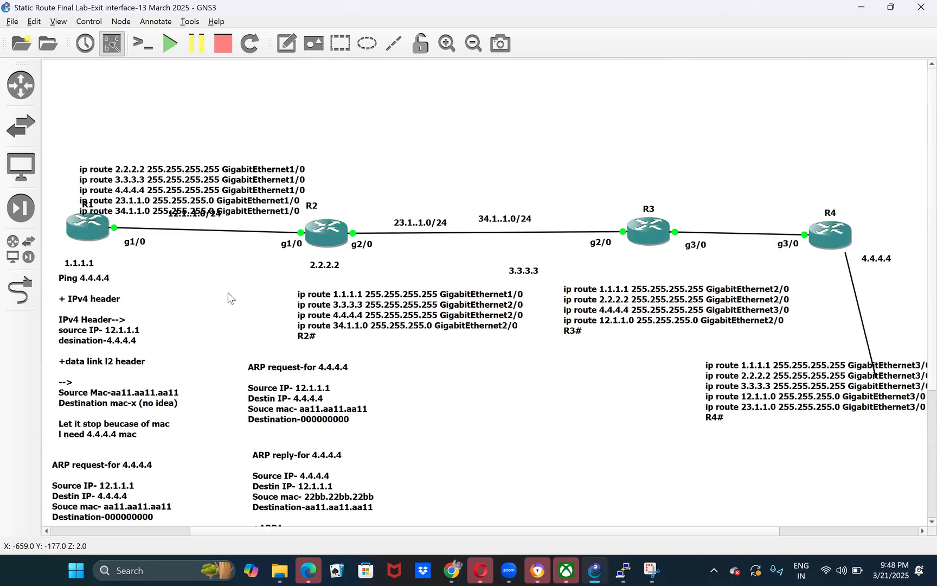
scroll(228, 292, down, 3)
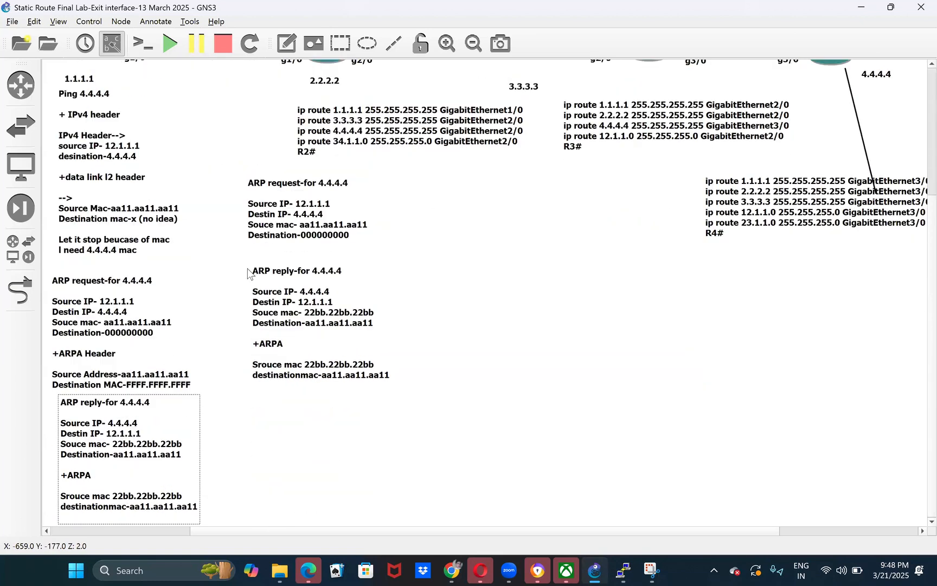
- Move the static route lists of R1, R2, R3 and R4 above their respective routers
scroll(248, 269, down, 1)
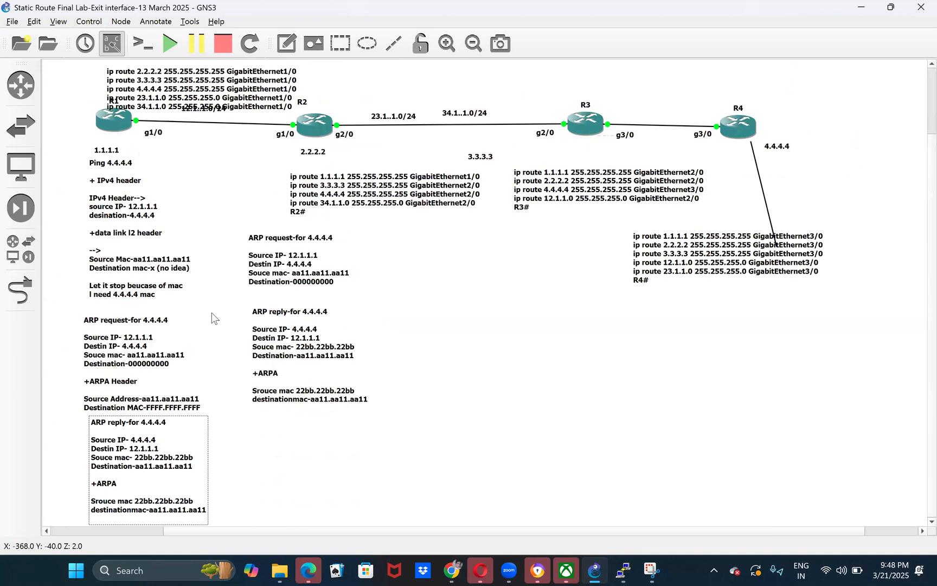
scroll(196, 276, up, 1)
drag(185, 174, 154, 124)
drag(362, 260, 358, 125)
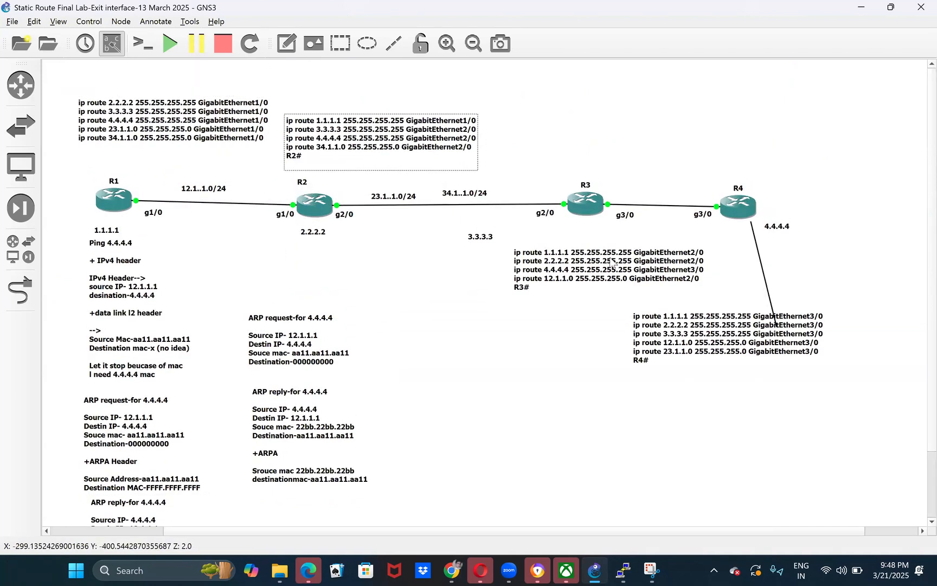
drag(629, 261, 631, 134)
drag(721, 322, 803, 137)
click(628, 342)
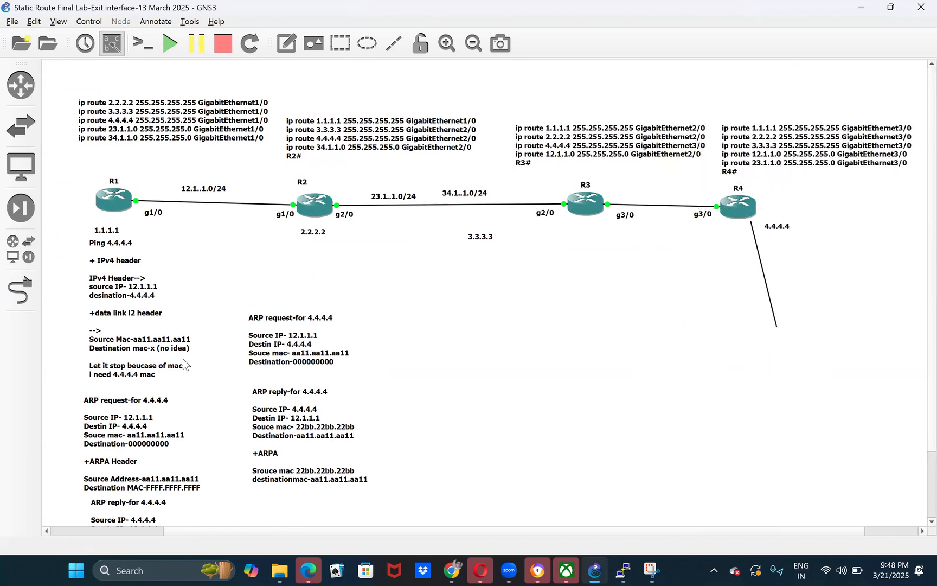
scroll(176, 355, down, 1)
scroll(177, 355, down, 1)
click(196, 483)
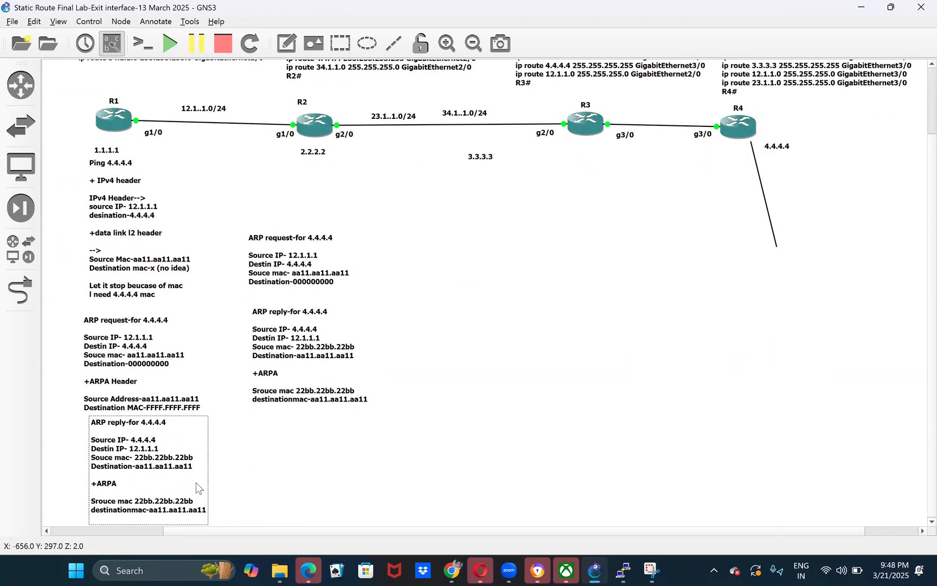
click(58, 21)
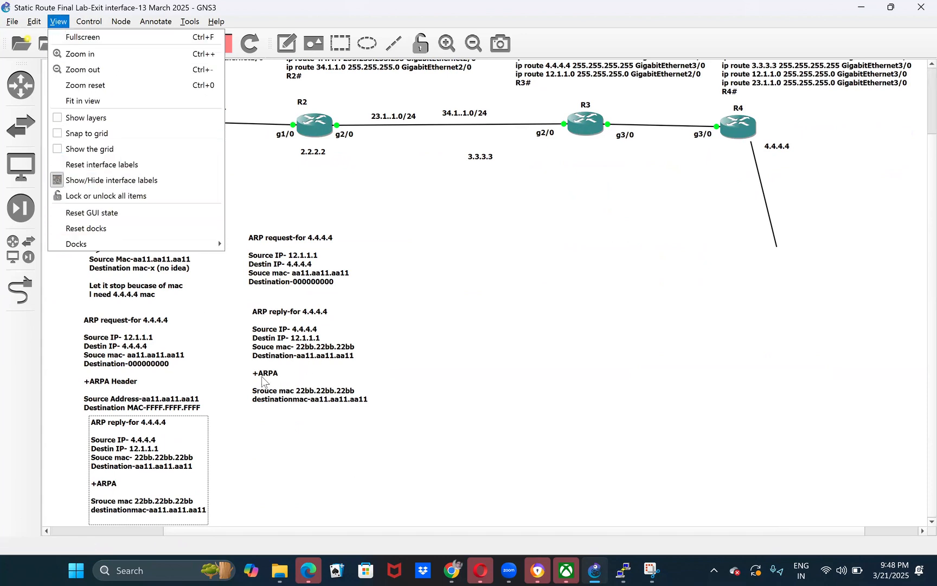
click(300, 417)
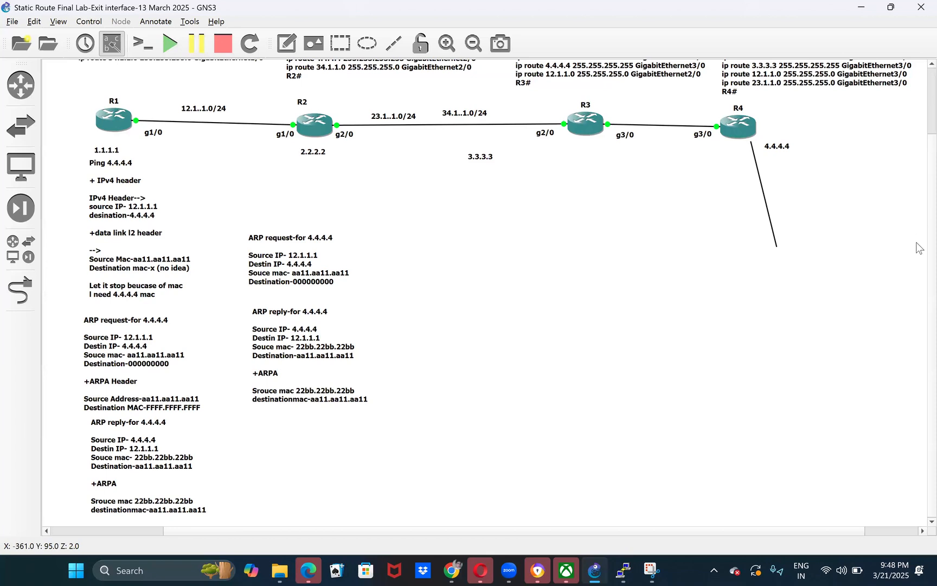
scroll(918, 135, up, 3)
scroll(917, 282, down, 3)
scroll(918, 160, up, 1)
scroll(918, 159, up, 2)
scroll(920, 186, down, 3)
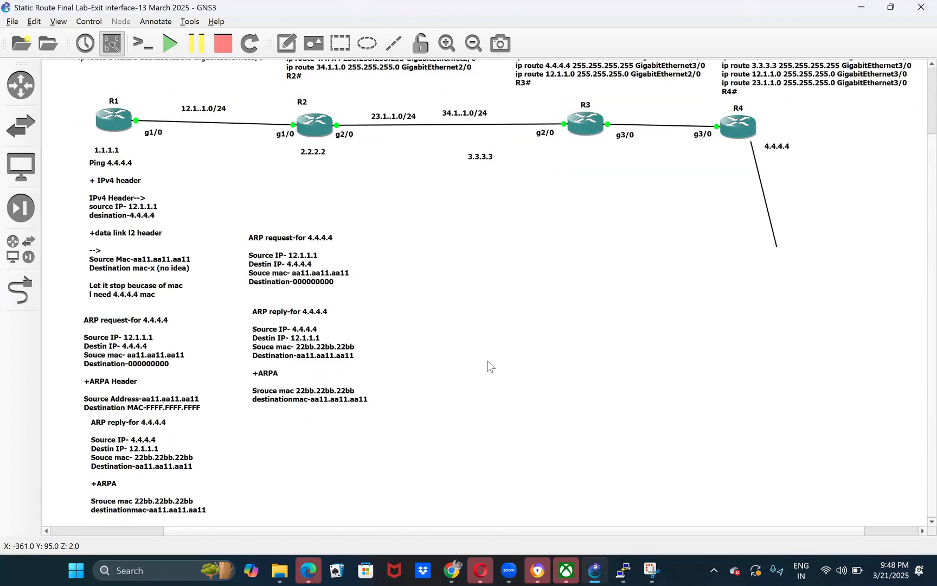
double_click(163, 512)
key(ctrl+c)
key(Delete)
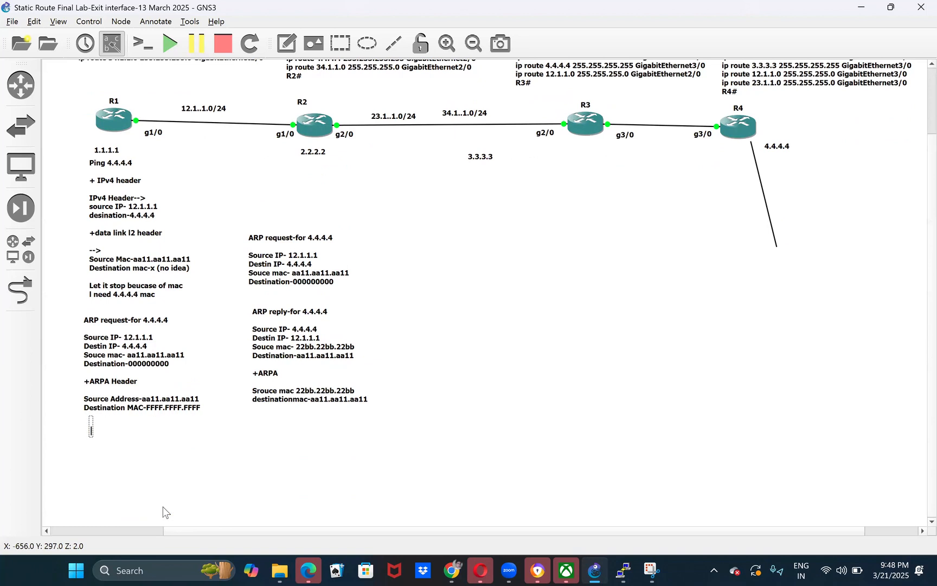
key(ctrl+v)
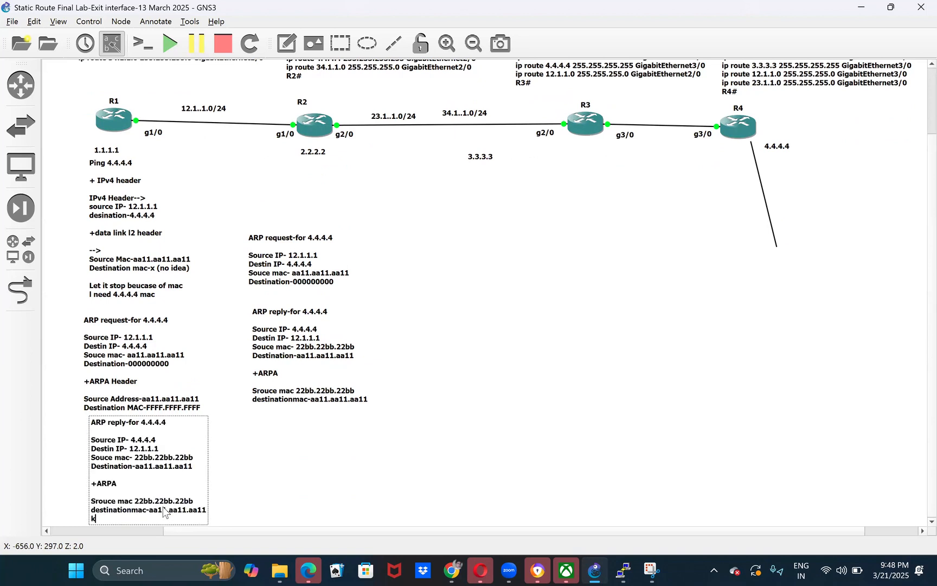
text(k)
key(Return)
click(238, 514)
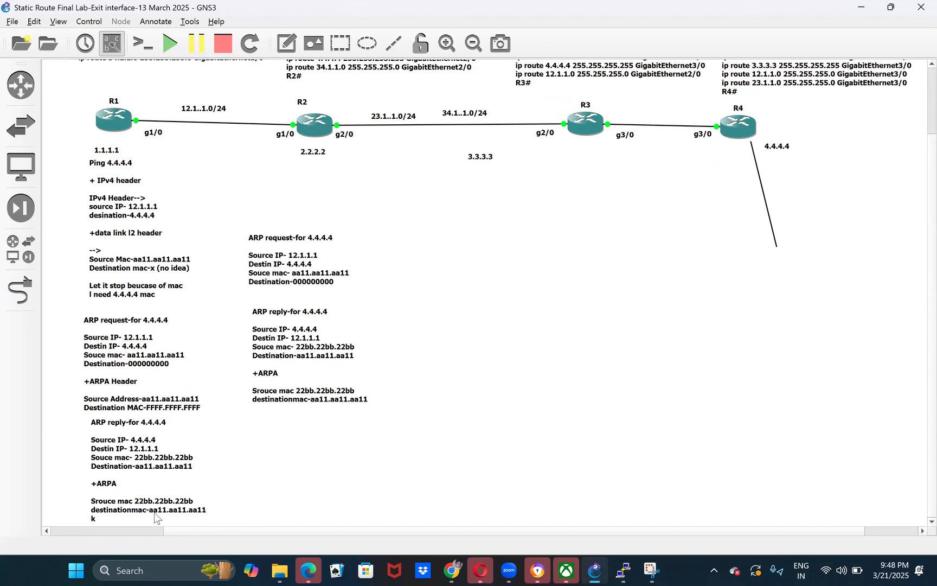
double_click(129, 525)
click(127, 521)
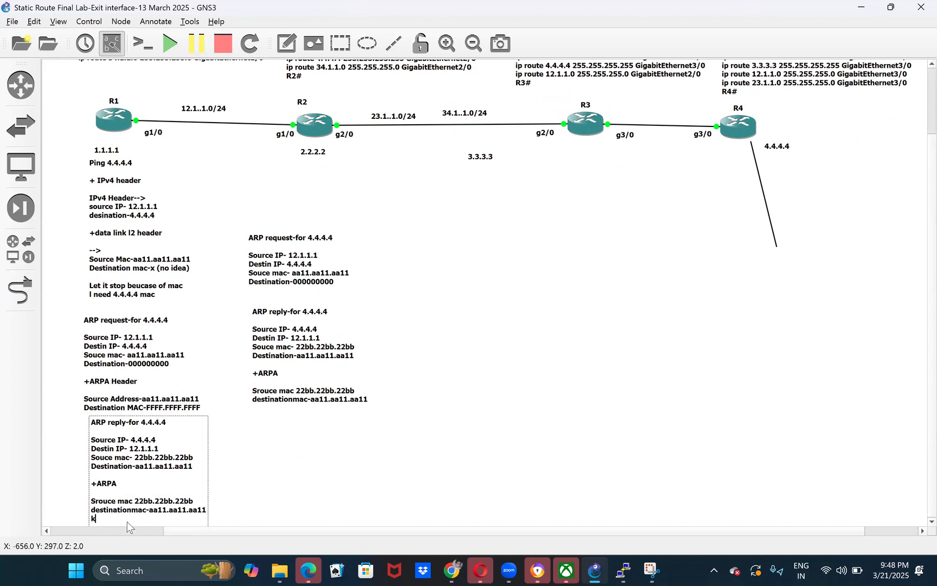
key(BackSpace)
click(275, 473)
- Line up the ping, ARP request and ARP reply notes in one column below R1
drag(147, 455, 119, 459)
click(161, 291)
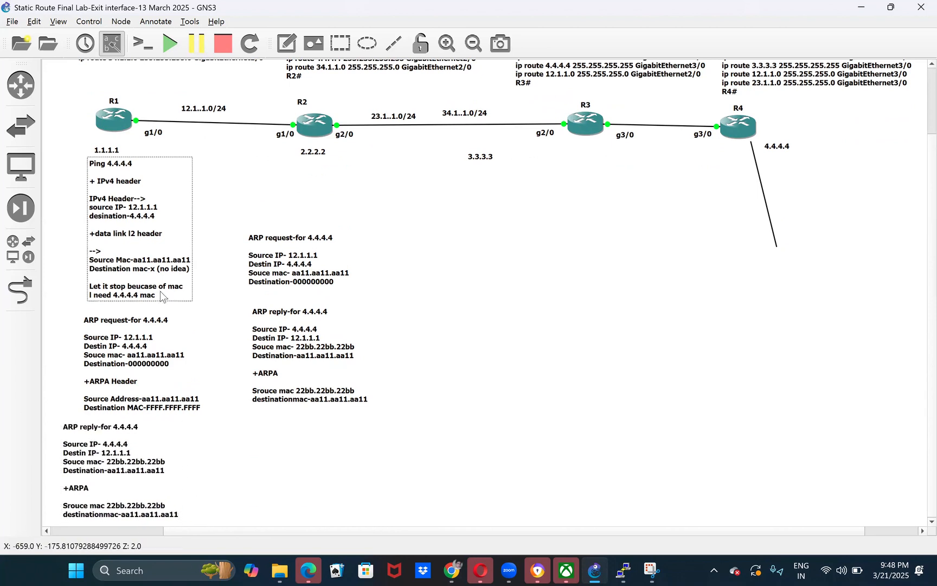
double_click(160, 290)
click(132, 239)
drag(130, 217, 152, 227)
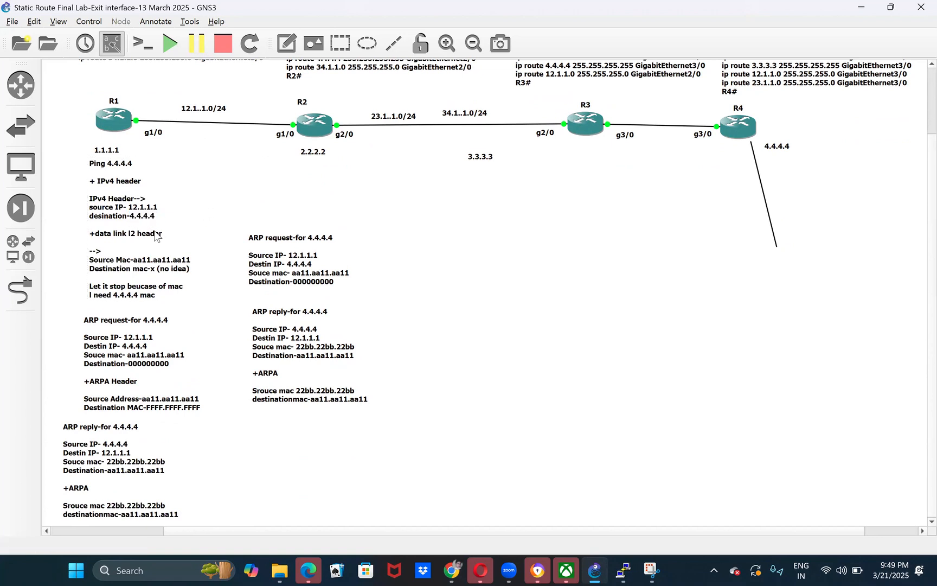
key(ctrl+a)
click(226, 212)
drag(135, 212, 130, 232)
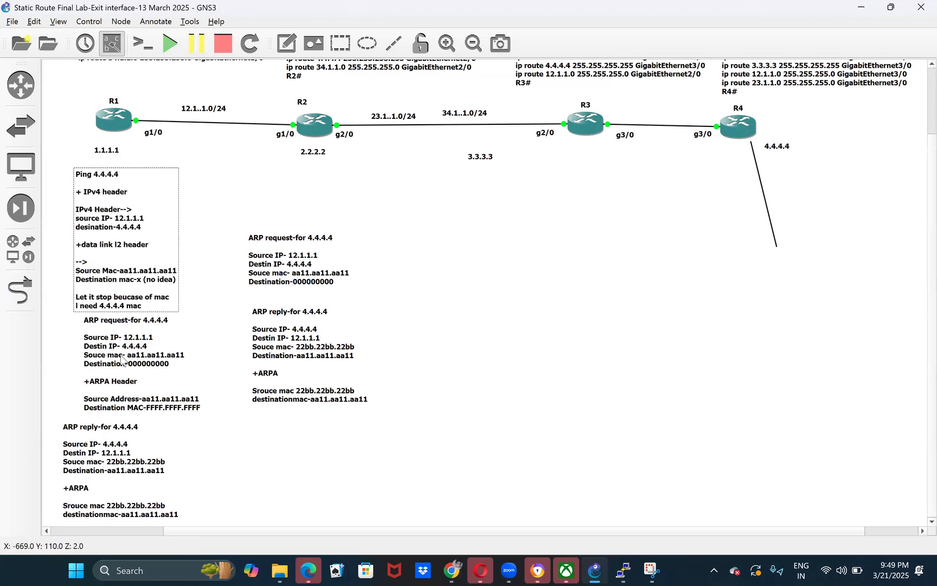
click(120, 359)
drag(119, 359, 107, 359)
mouse_move(106, 457)
mouse_down()
mouse_move(117, 467)
mouse_move(115, 449)
mouse_up()
click(226, 457)
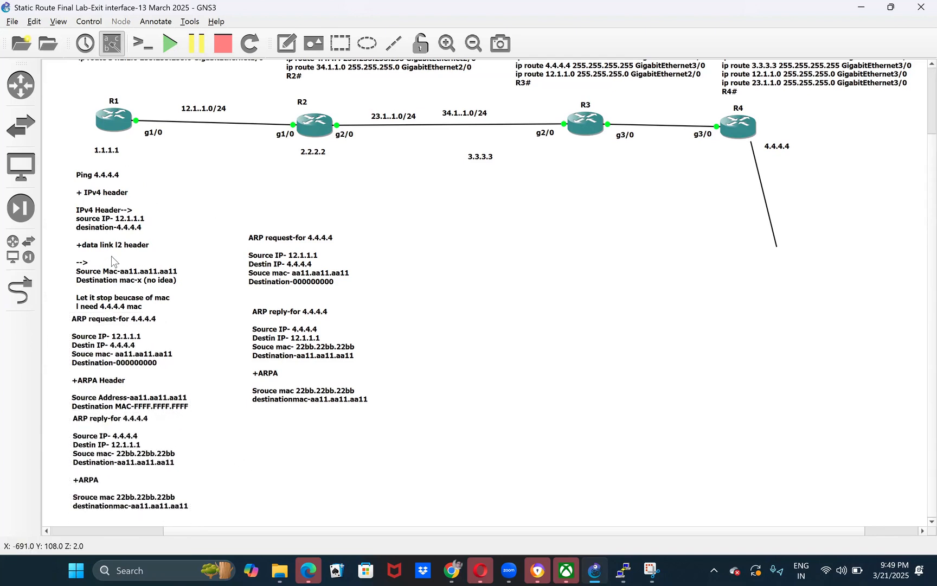
- Enlarge the view of R1's ping note and highlight the destination 4.4.4.4 in its IPv4 header
double_click(128, 182)
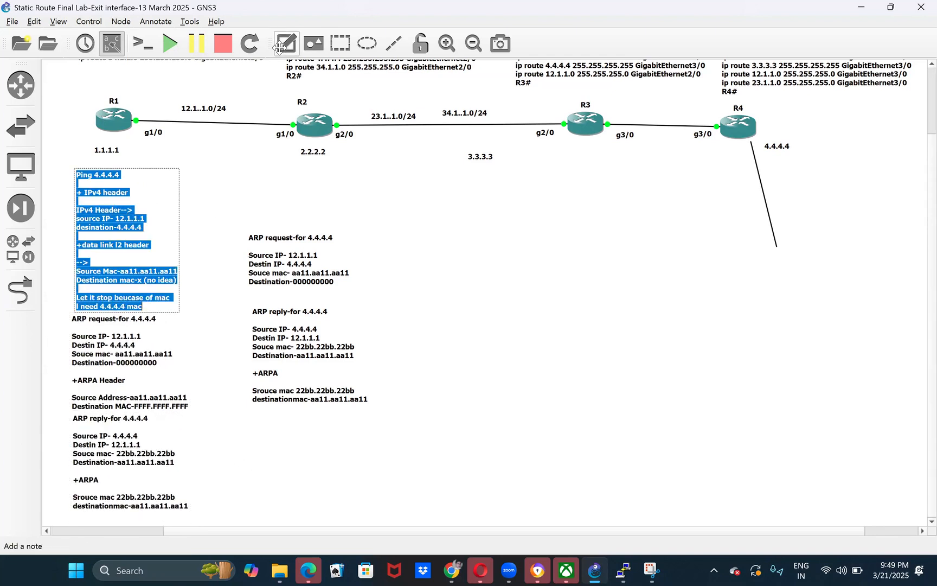
right_click(126, 233)
click(84, 265)
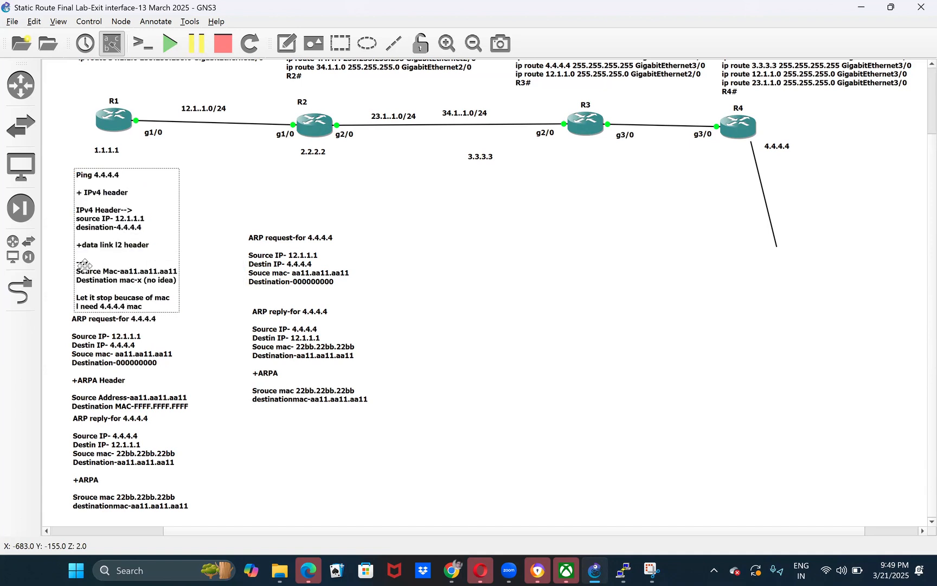
double_click(104, 220)
click(94, 245)
scroll(90, 243, up, 1)
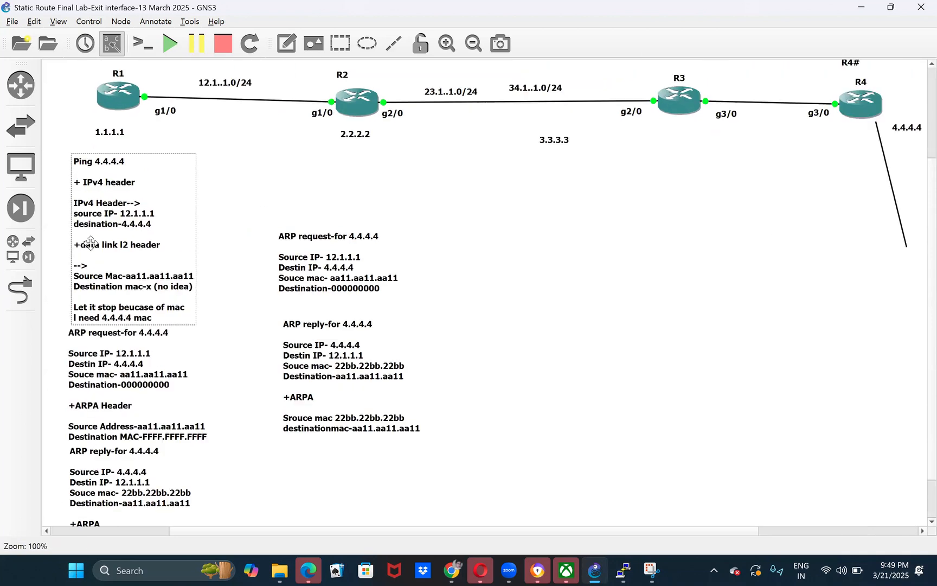
scroll(124, 303, up, 1)
click(127, 301)
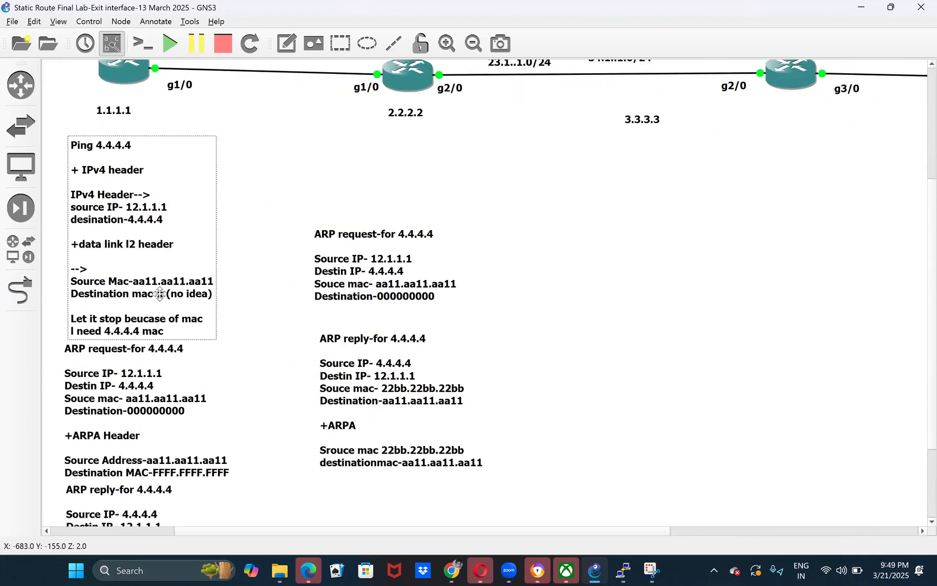
drag(127, 221, 180, 230)
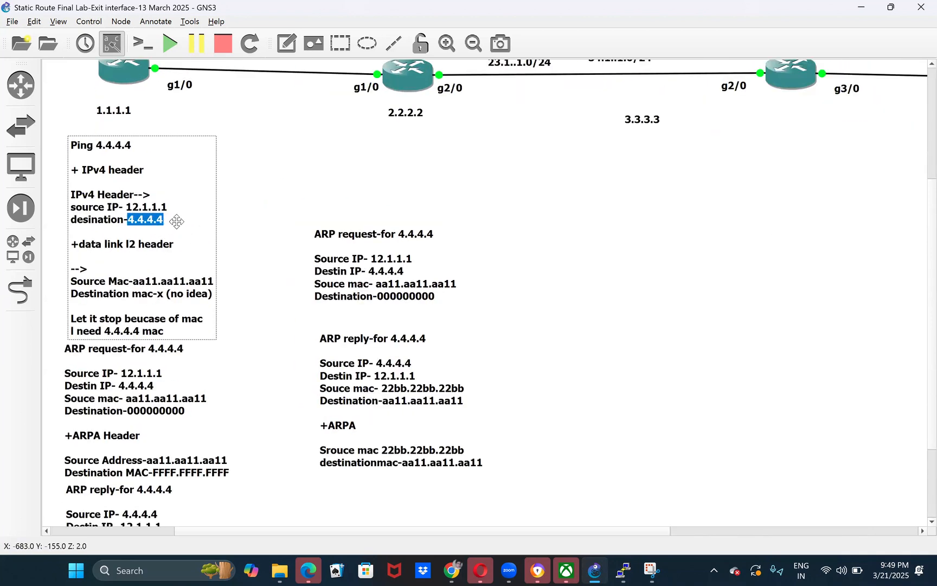
click(272, 216)
click(164, 252)
- Read through R1's ping, ARP request and ARP reply notes and compare the addresses with the topology
scroll(161, 249, down, 3)
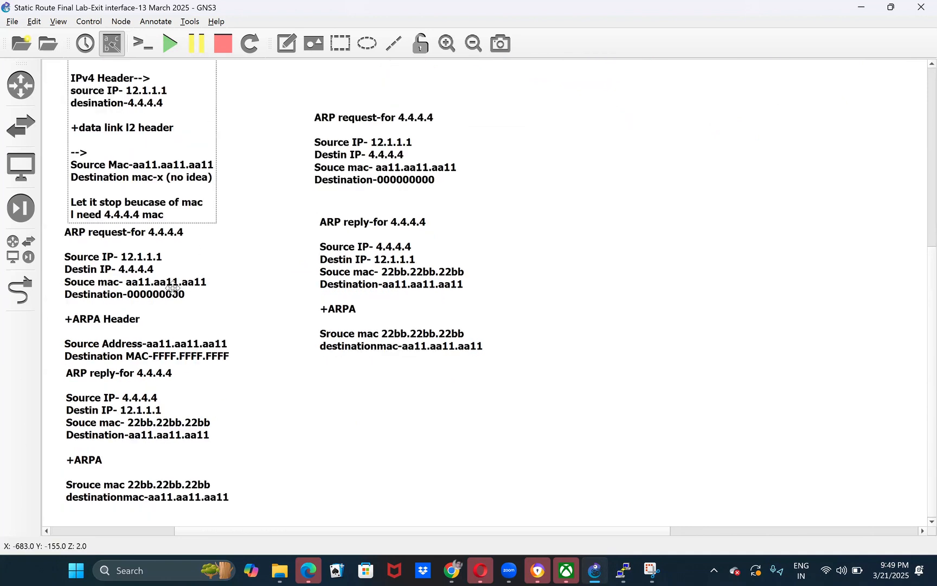
scroll(150, 340, up, 7)
scroll(116, 387, up, 1)
click(153, 416)
scroll(151, 399, down, 7)
scroll(164, 446, up, 7)
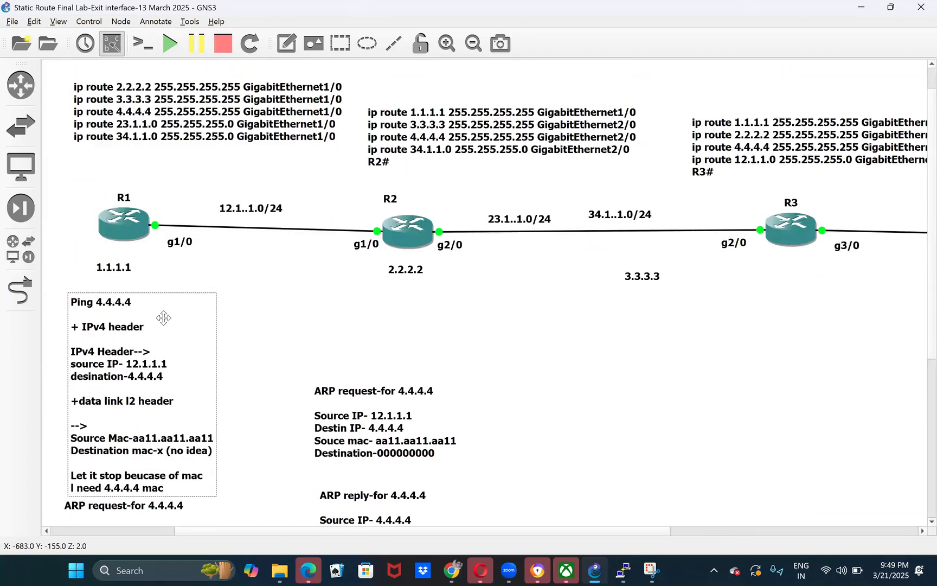
scroll(108, 430, down, 7)
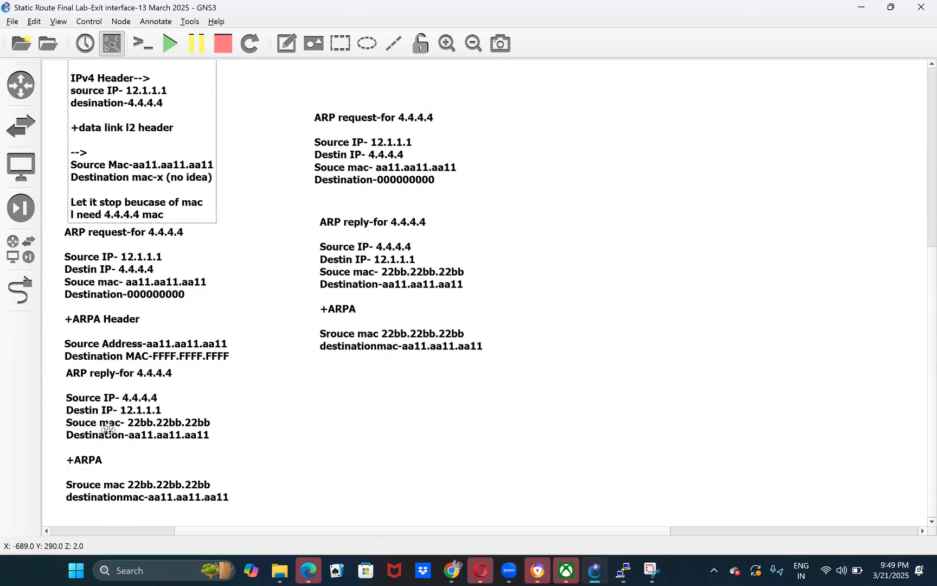
click(144, 438)
- Examine R2 and its g1/0 interface alongside the ARP request and reply notes below it
scroll(342, 250, up, 5)
scroll(342, 250, up, 2)
drag(327, 196, 421, 285)
click(260, 321)
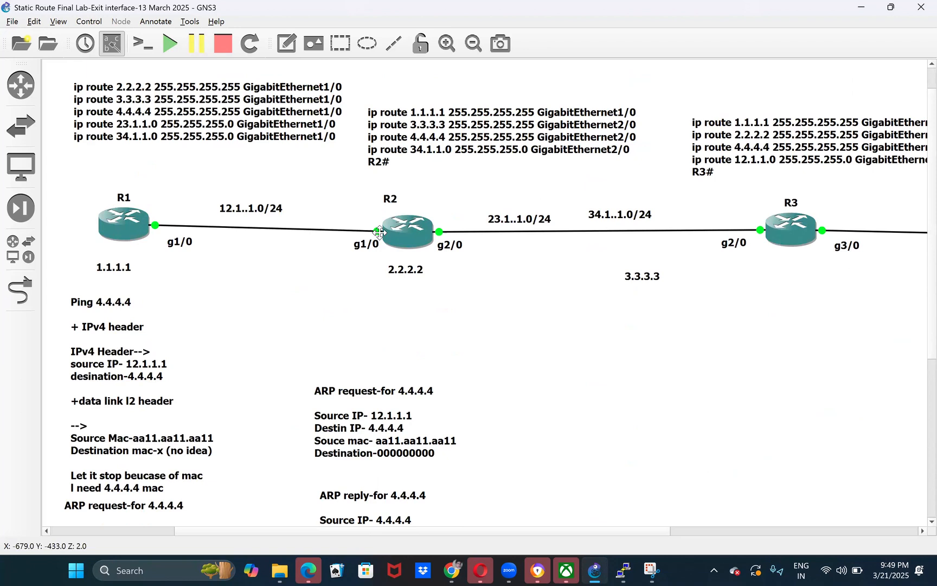
drag(338, 176, 424, 291)
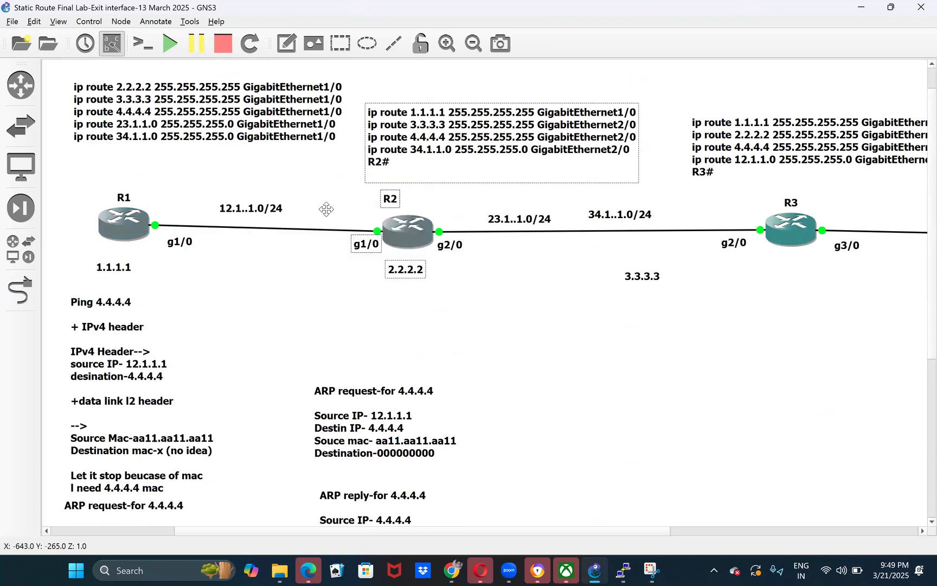
drag(323, 195, 401, 275)
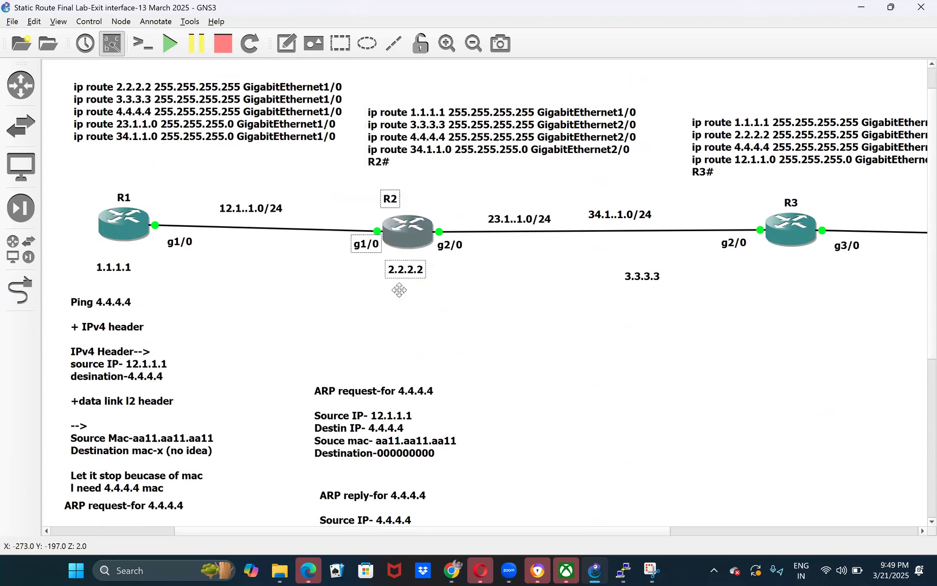
click(367, 316)
drag(338, 207, 324, 303)
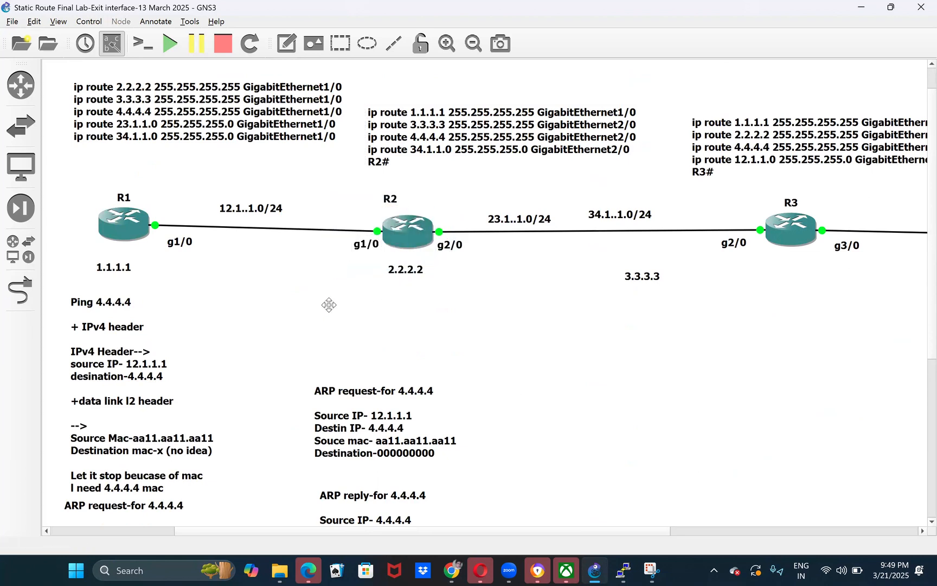
scroll(321, 301, down, 4)
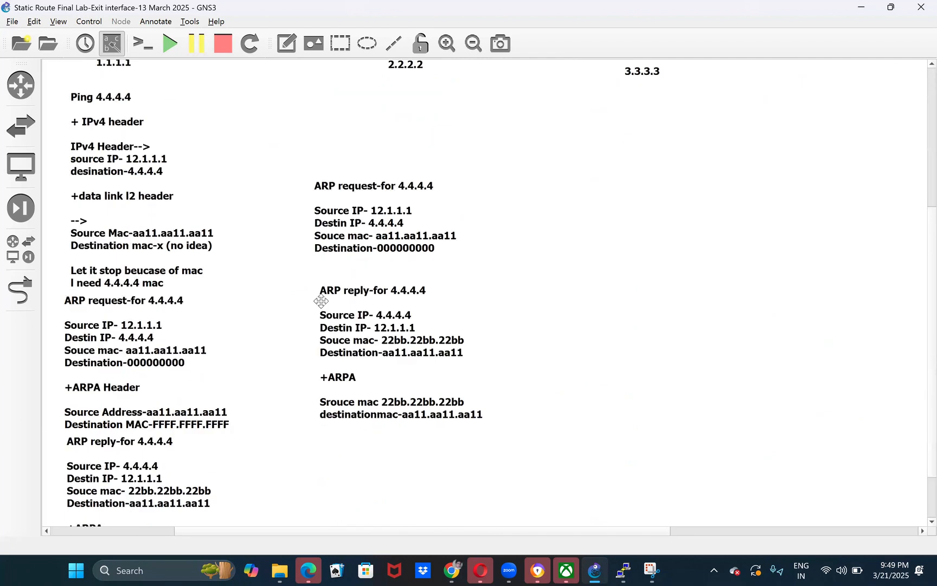
scroll(322, 304, up, 5)
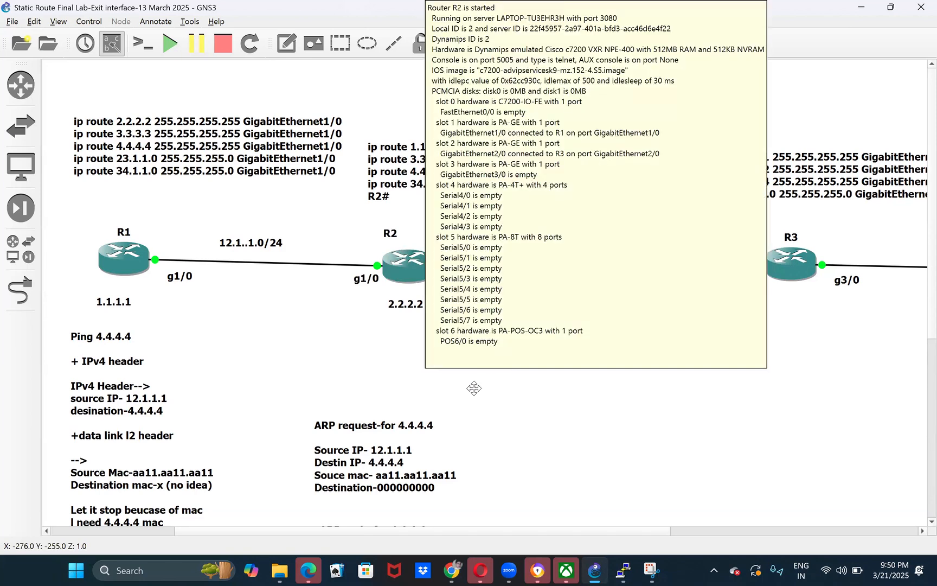
- Examine R2's static route list together with its g1/0 and g2/0 interfaces
drag(335, 214, 399, 317)
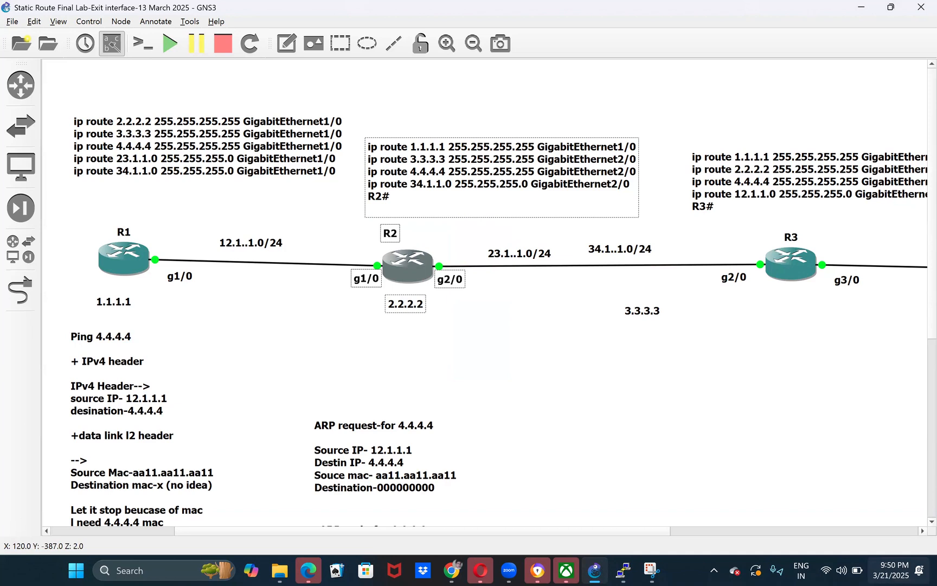
drag(367, 218, 450, 349)
click(366, 360)
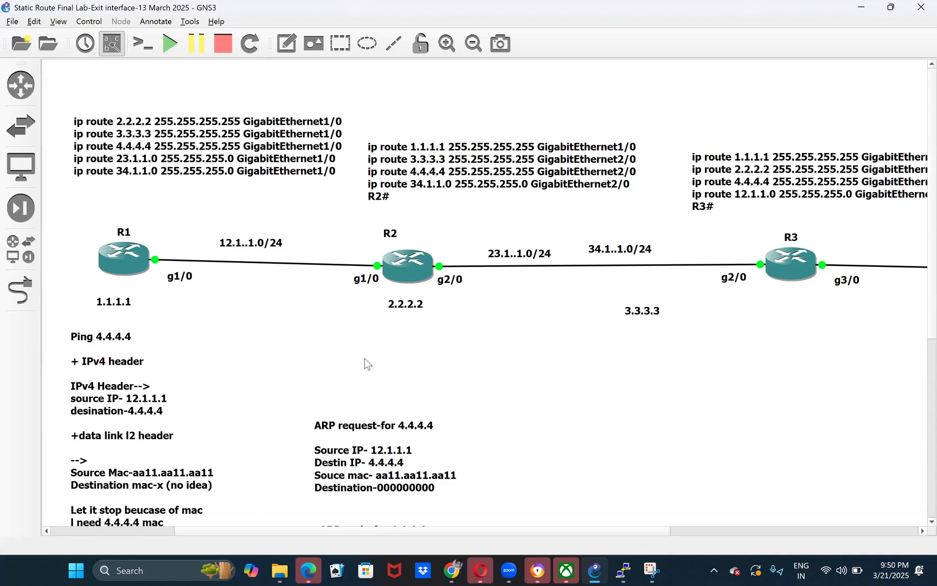
drag(335, 227, 483, 400)
drag(345, 209, 509, 383)
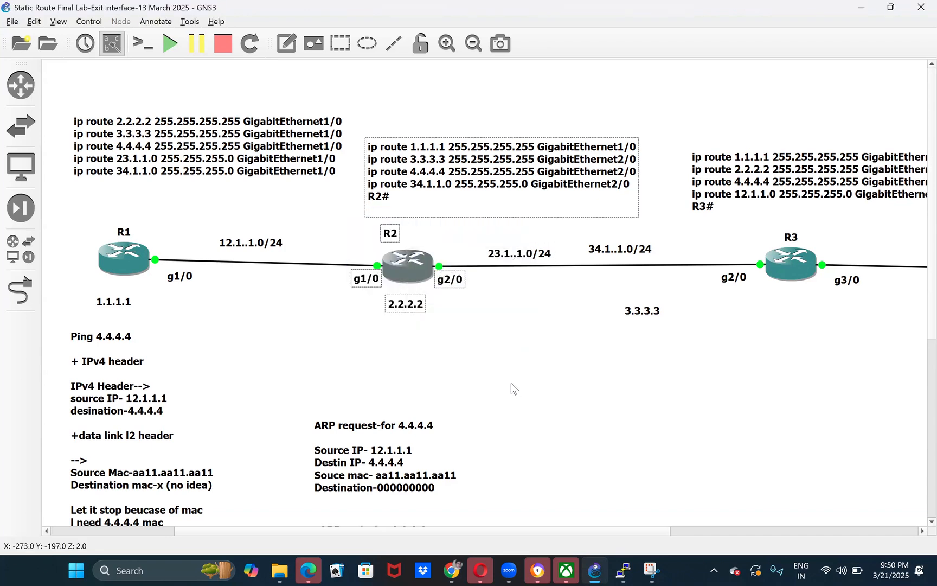
click(511, 383)
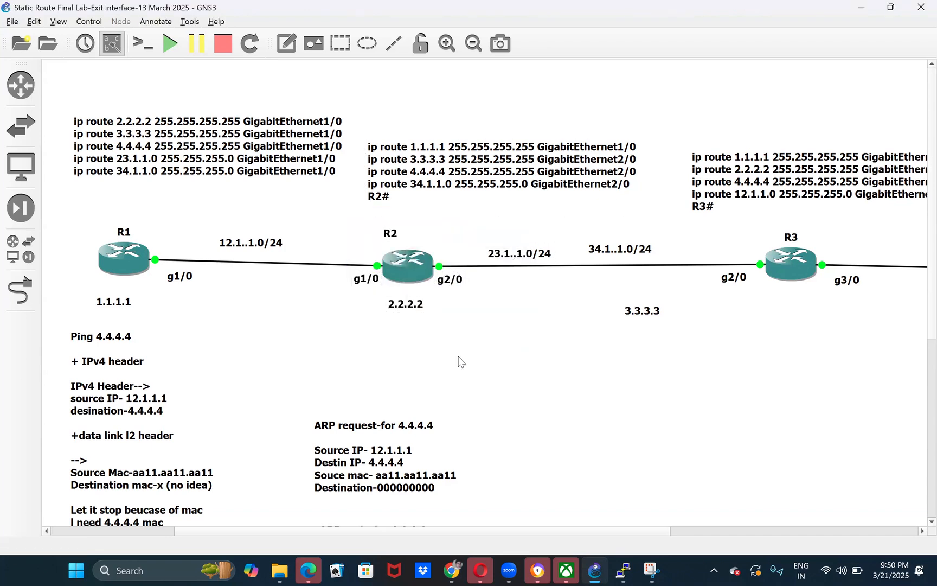
- Examine R1's static route list and the link between R1 and R2
click(337, 140)
drag(339, 172, 237, 174)
click(238, 286)
drag(95, 198, 477, 337)
click(449, 298)
scroll(421, 307, down, 5)
scroll(473, 366, up, 5)
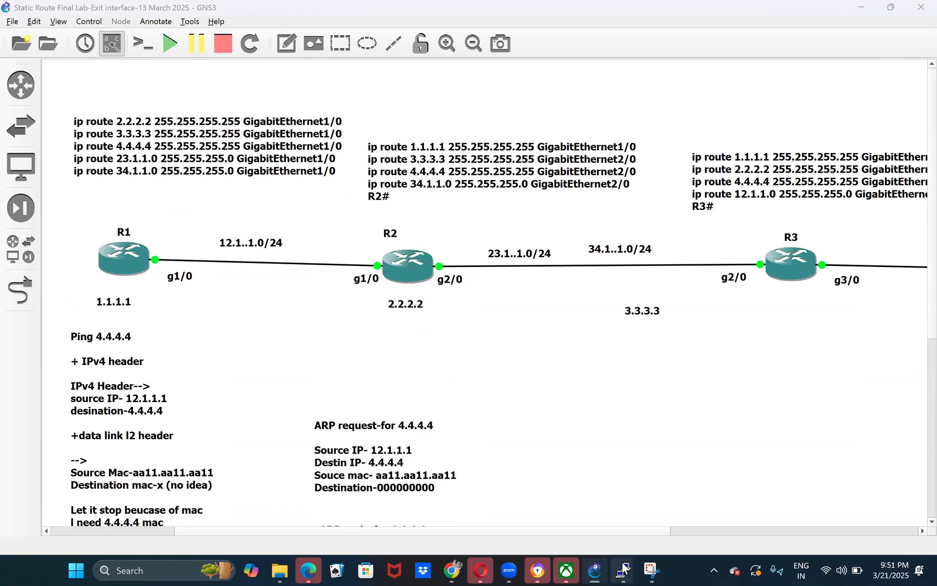
- Start an Ethernet packet capture on the R1–R2 link with the capture visualization program enabled
click(623, 568)
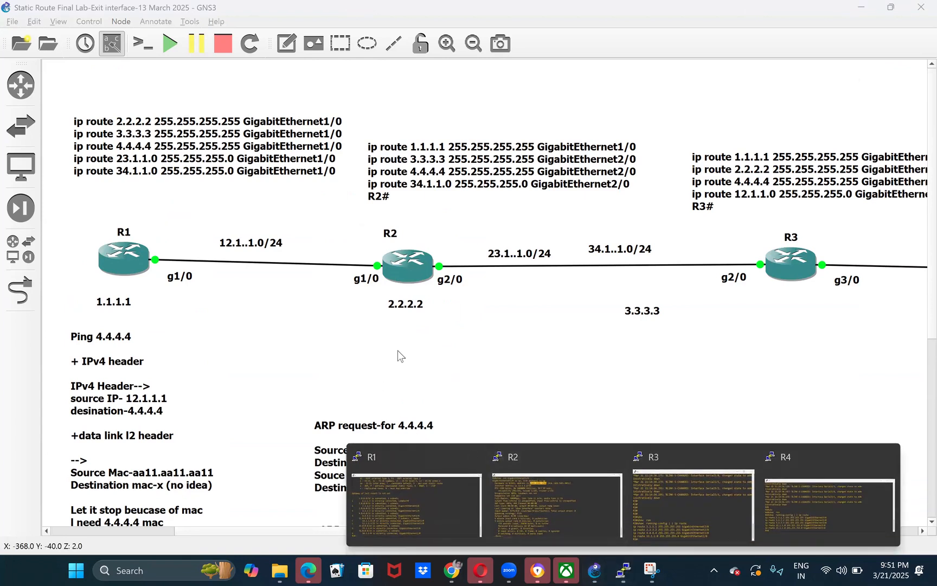
right_click(294, 265)
click(320, 274)
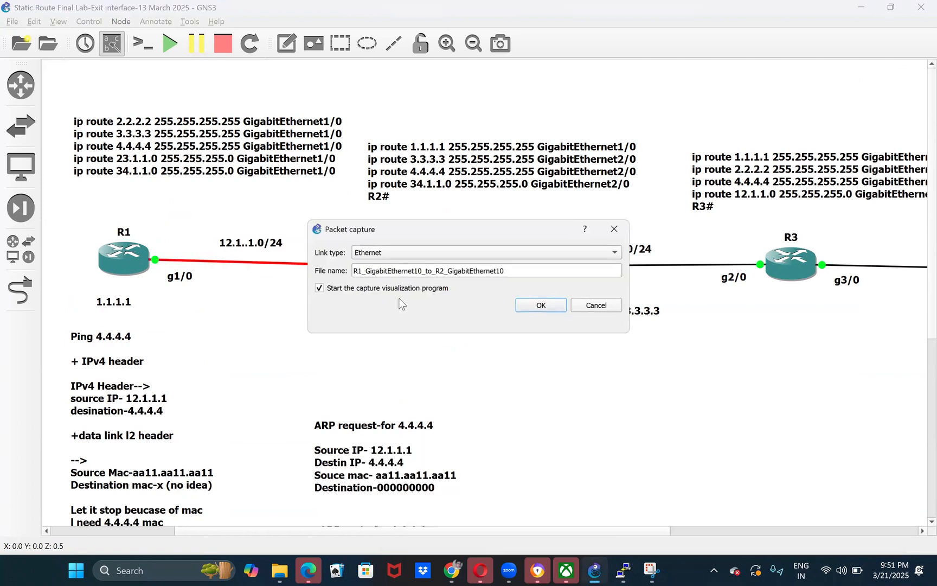
click(542, 309)
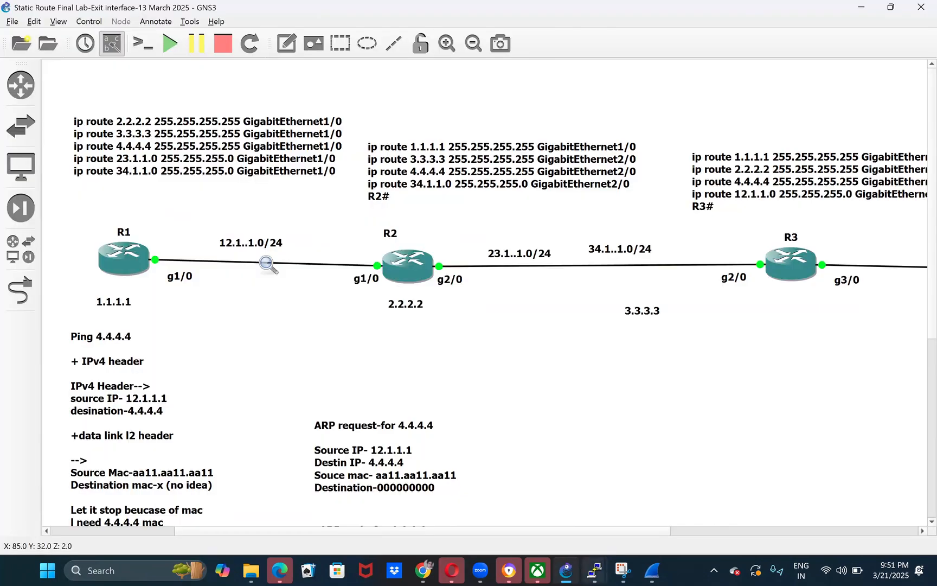
- Switch from the Wireshark capture to R1's console window
mouse_move(595, 571)
click(637, 501)
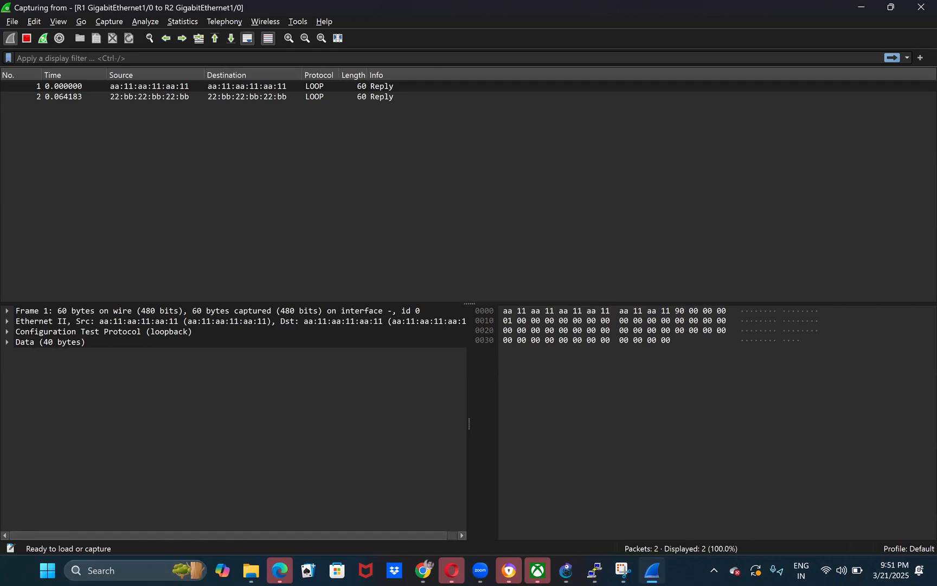
mouse_move(595, 570)
click(388, 489)
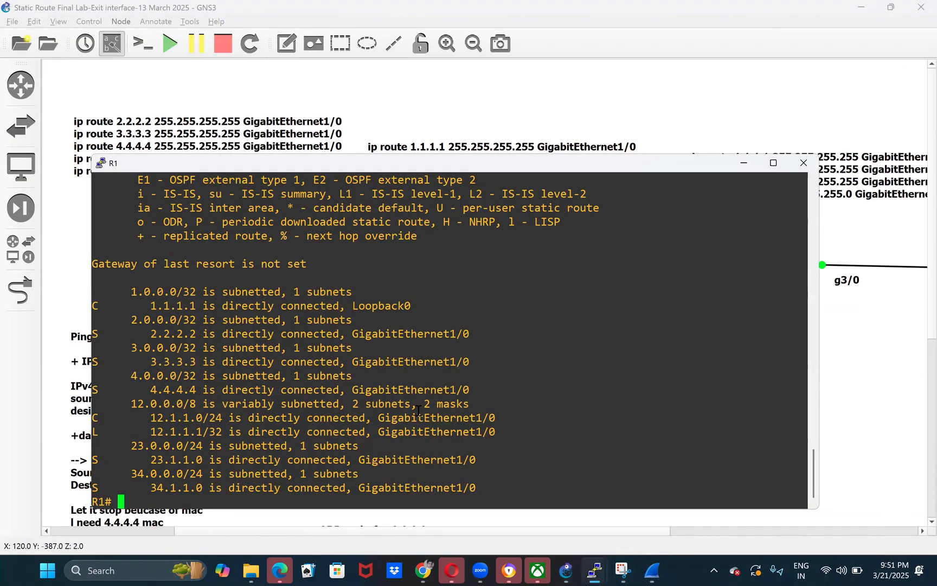
- Enter configuration mode for R1's interface gi1/0 and shut the interface down
text(conf t)
key(Return)
text(in)
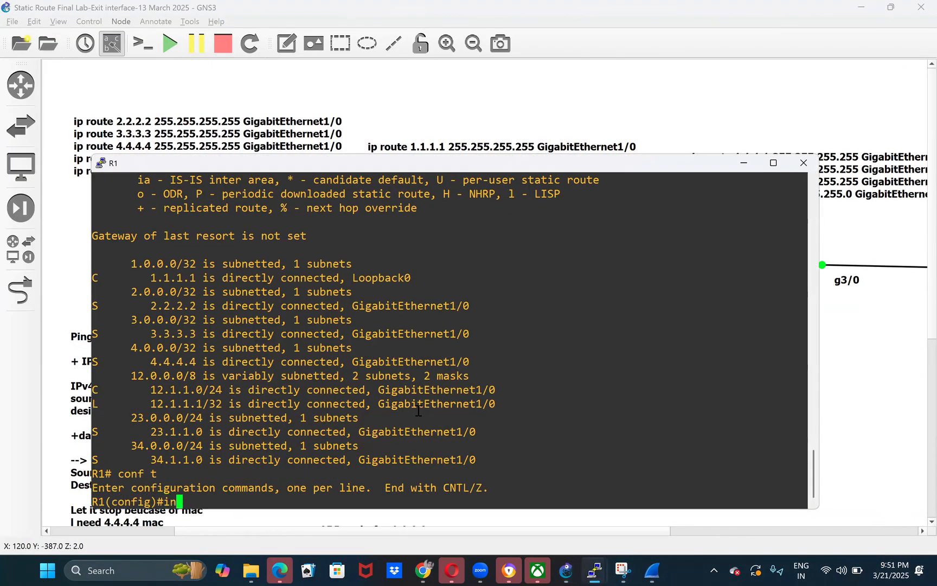
text(t gi1/0)
key(Return)
text(no shu)
key(Tab)
key(BackSpace)
key(BackSpace)
key(BackSpace)
key(BackSpace)
key(BackSpace)
key(BackSpace)
key(BackSpace)
key(BackSpace)
key(BackSpace)
key(BackSpace)
key(BackSpace)
key(BackSpace)
text(shu)
key(Tab)
key(Return)
key(Return)
key(Return)
key(Return)
- Check R1's ARP table from interface configuration mode with do show ip arp, running it twice
text(do)
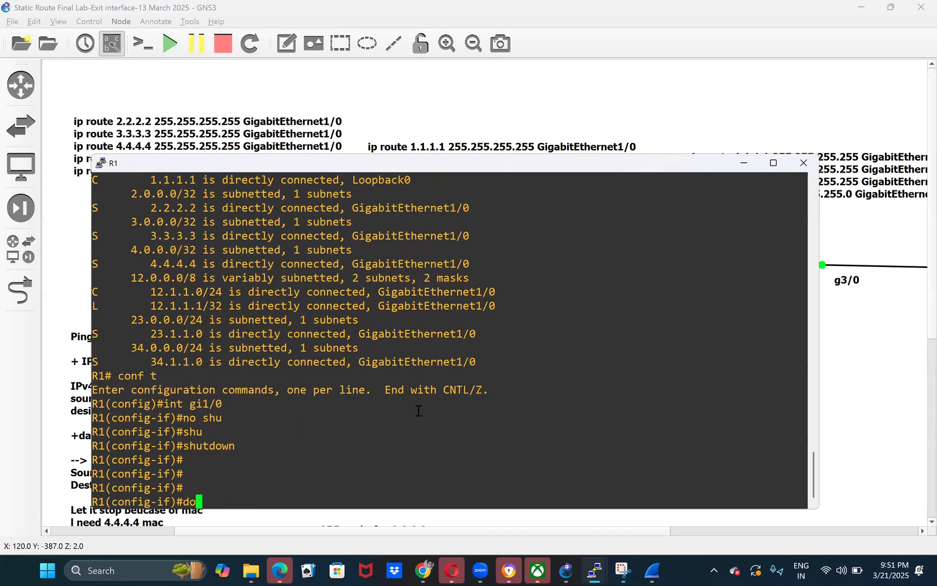
text( show ip arp)
key(Return)
key(Up)
key(Return)
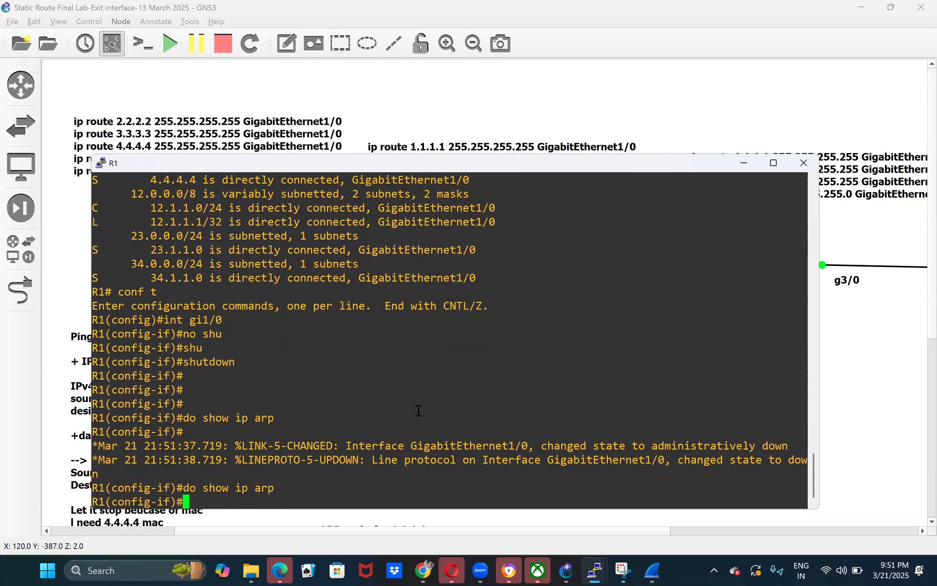
- Bring R1's gi1/0 interface back up with no shutdown and return to privileged mode
text(no shu)
key(Tab)
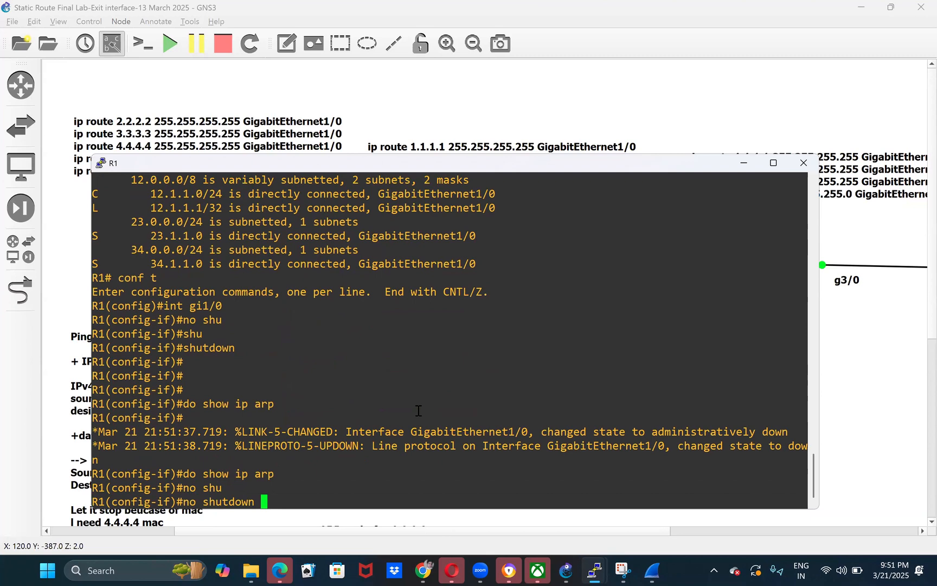
key(Return)
key(ctrl+z)
key(Return)
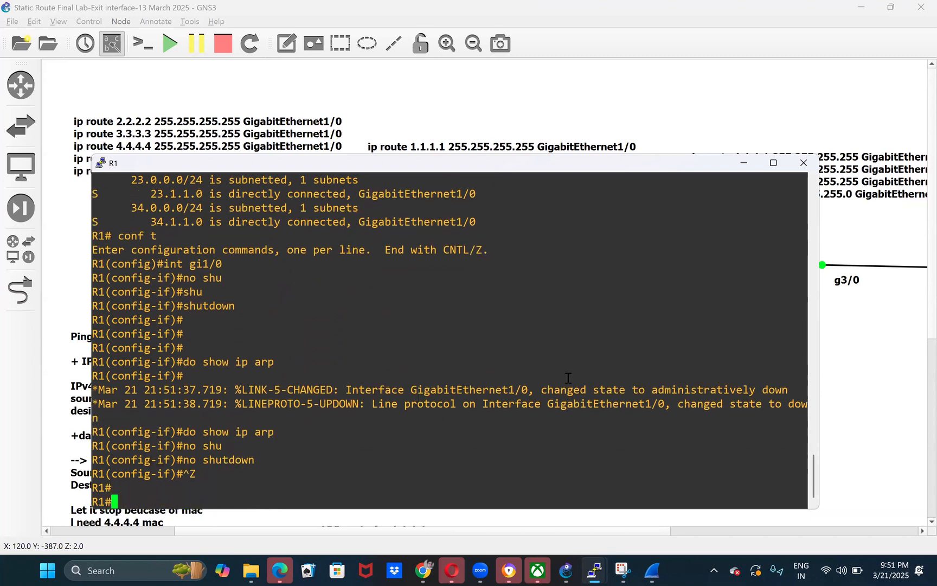
- Switch to the Wireshark capture and examine the ARP requests and replies for 4.4.4.4 and 3.3.3.3
click(566, 571)
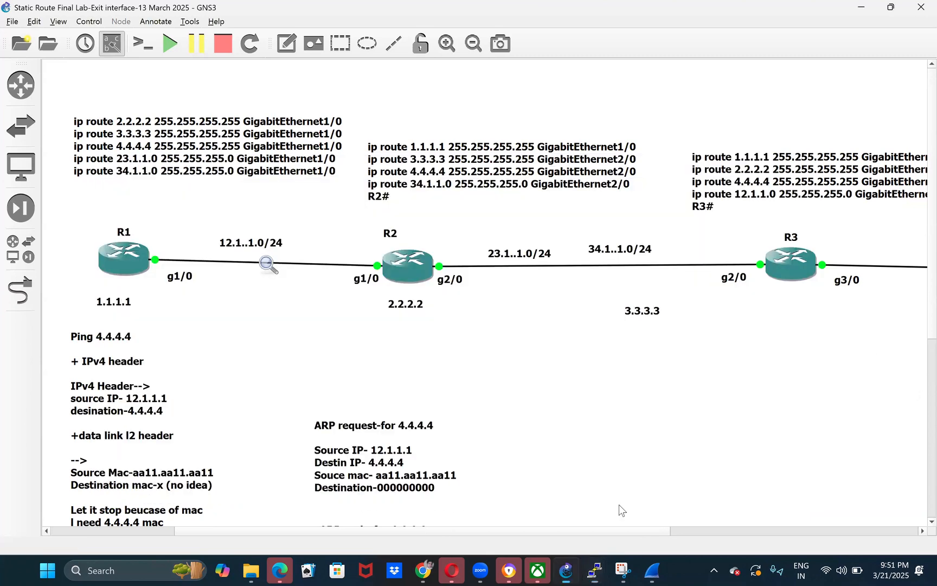
click(652, 570)
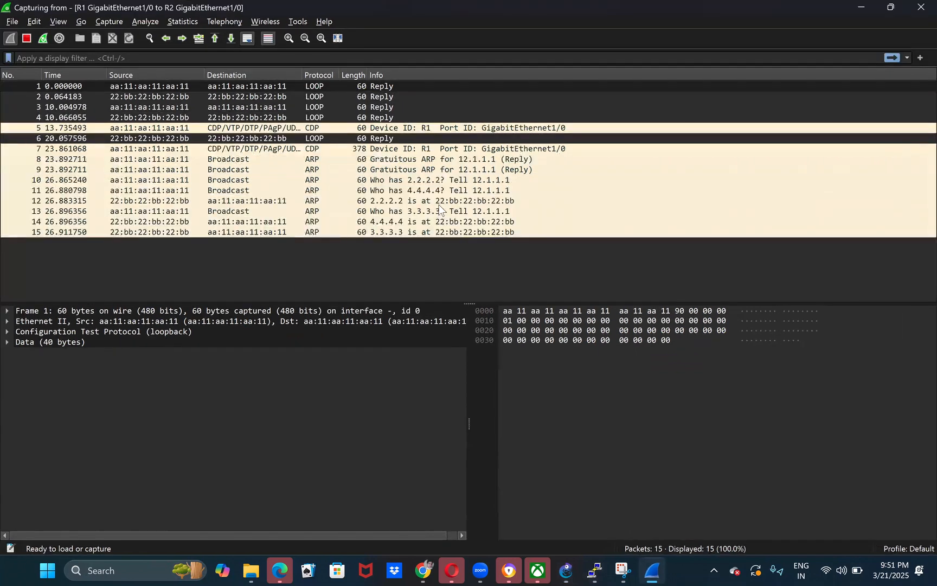
click(438, 192)
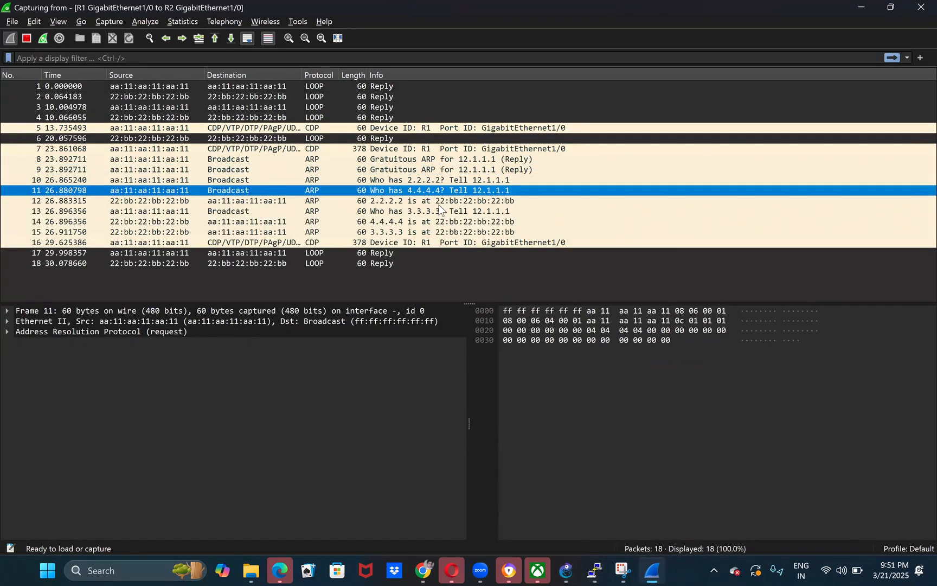
click(442, 221)
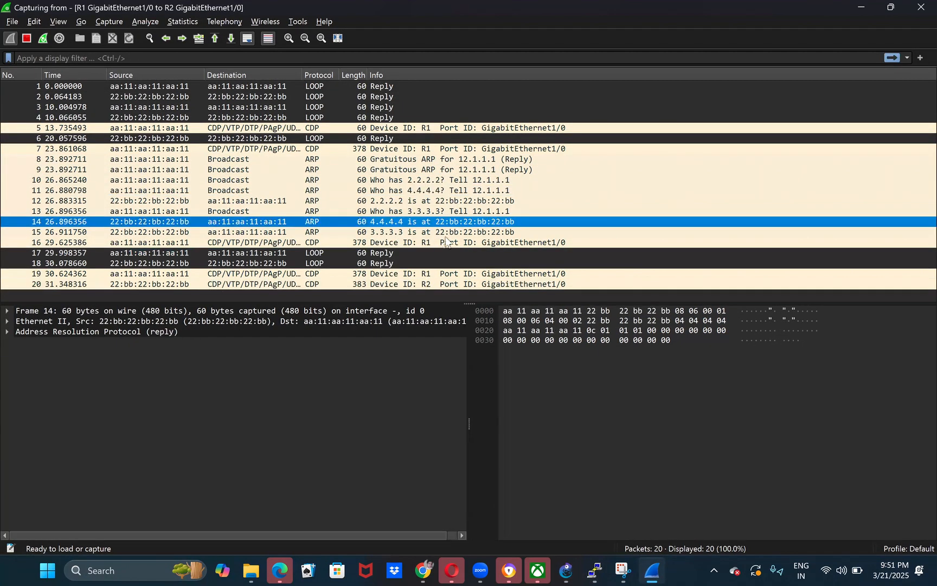
click(454, 232)
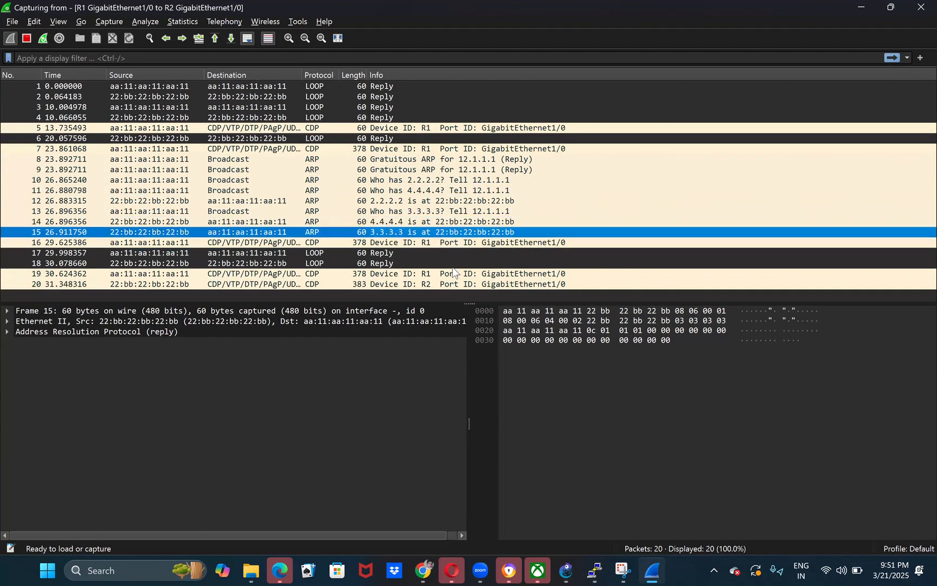
click(459, 222)
click(408, 232)
click(451, 220)
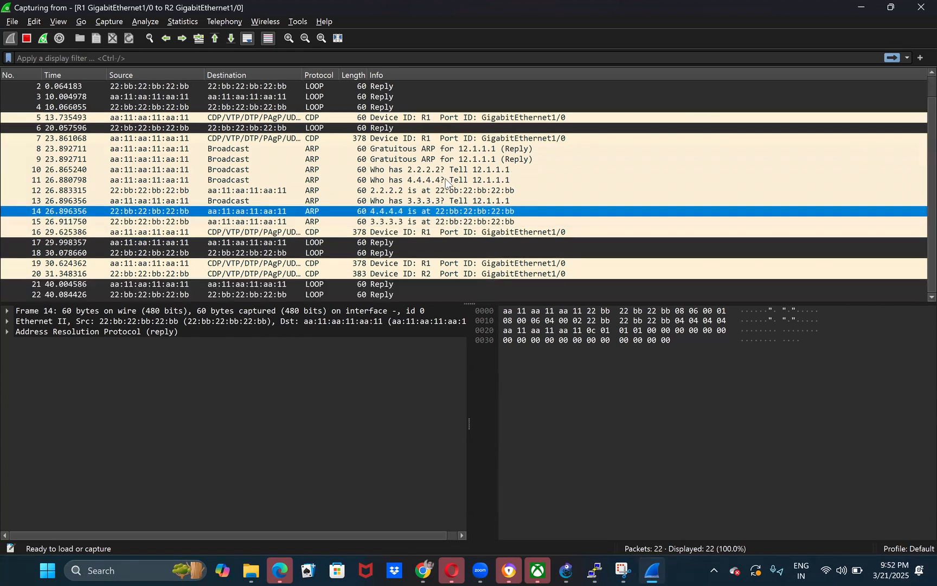
- Open the ARP request for 4.4.4.4 in its own window and inspect its target and sender IP and MAC addresses
click(404, 179)
double_click(404, 180)
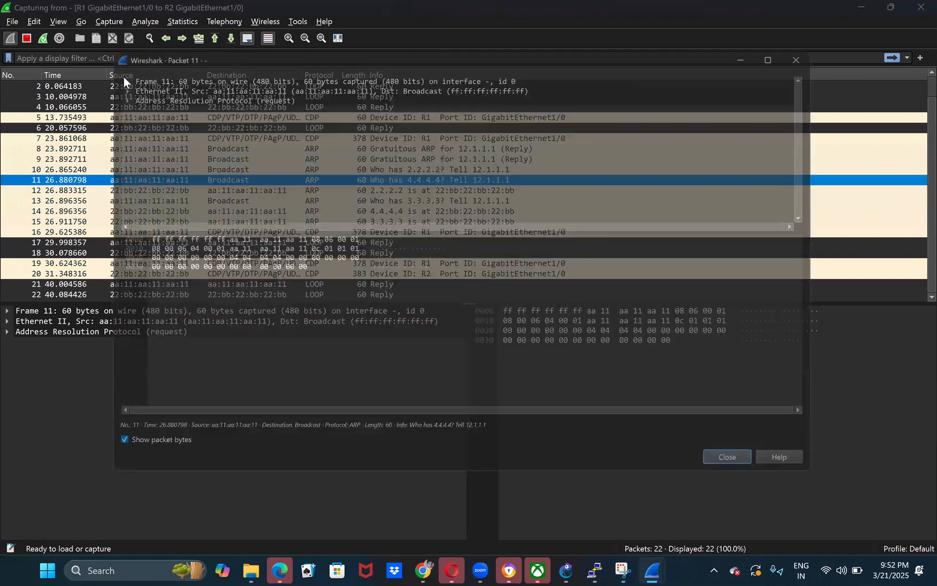
click(103, 87)
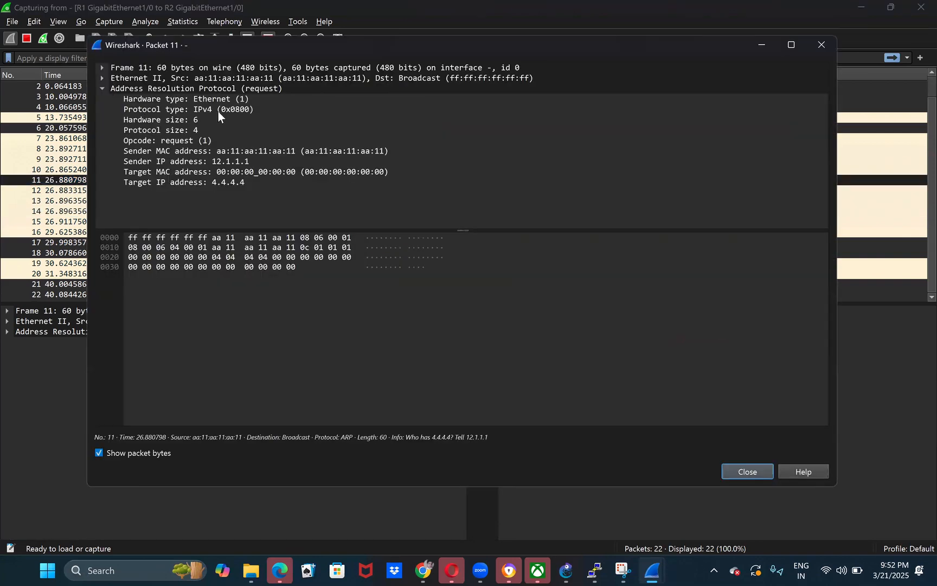
click(238, 182)
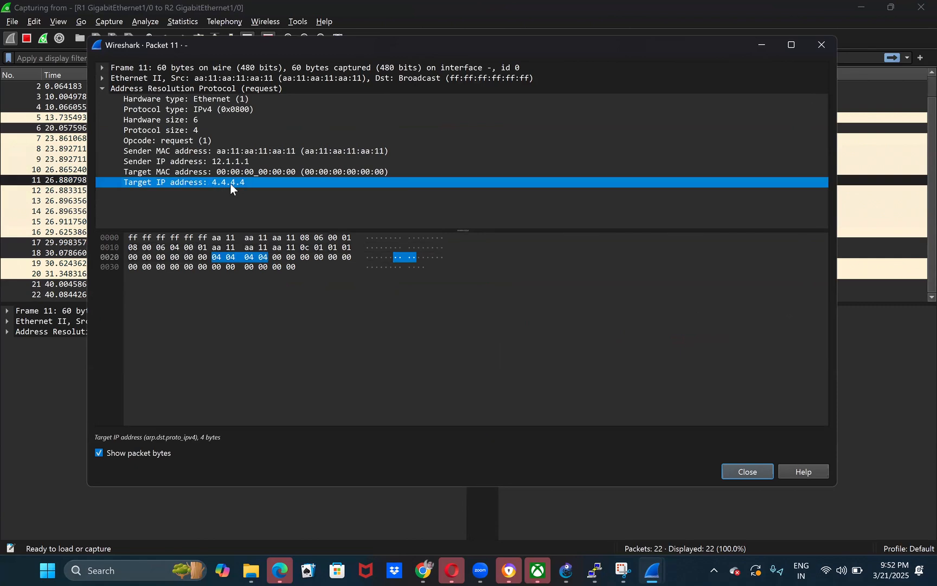
click(220, 172)
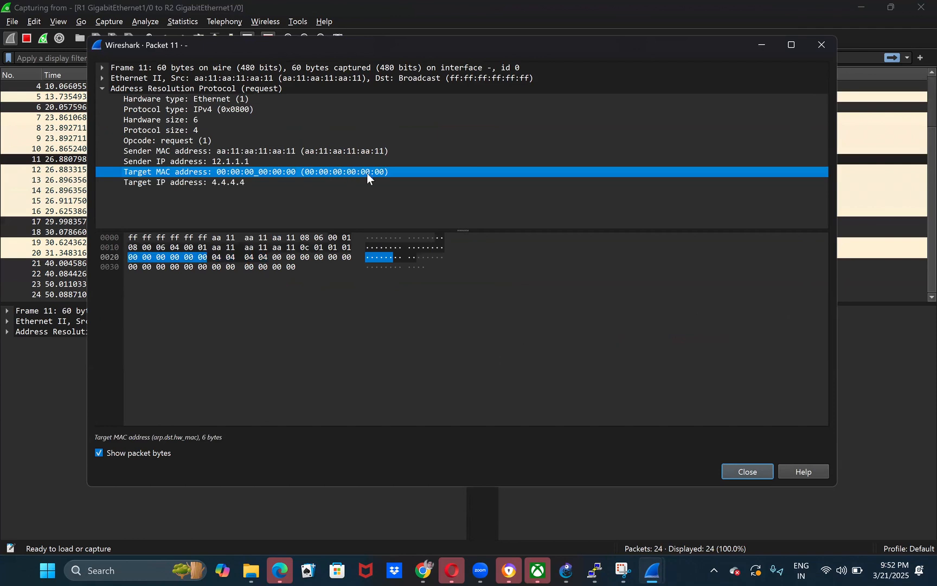
click(214, 164)
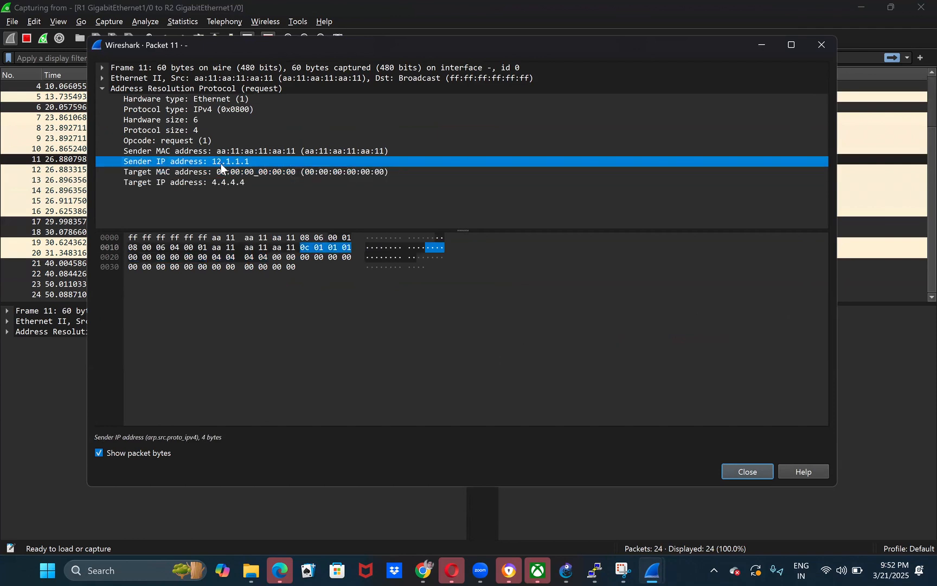
click(255, 151)
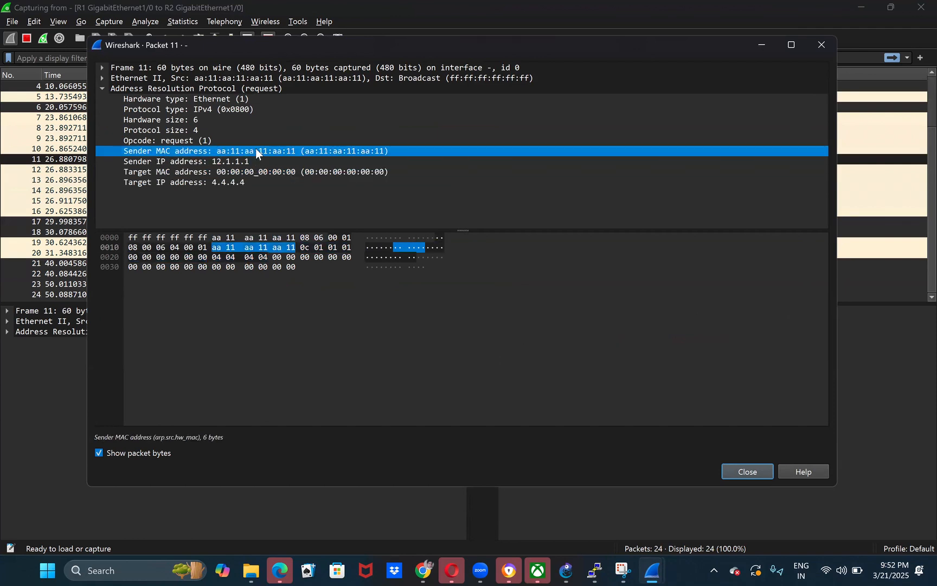
- Expand the request's Ethernet II header, inspect its source and broadcast destination addresses, and close the packet window
click(101, 78)
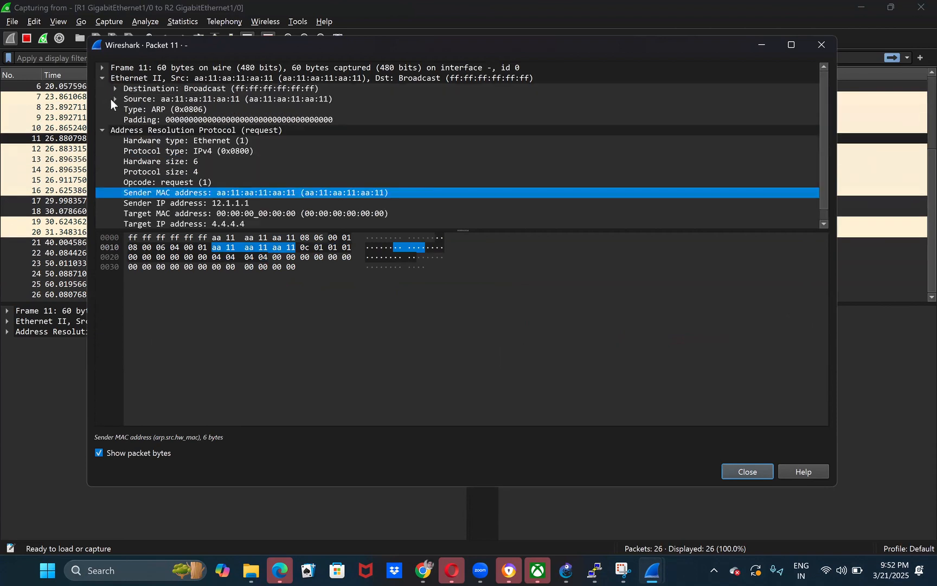
click(115, 99)
click(142, 106)
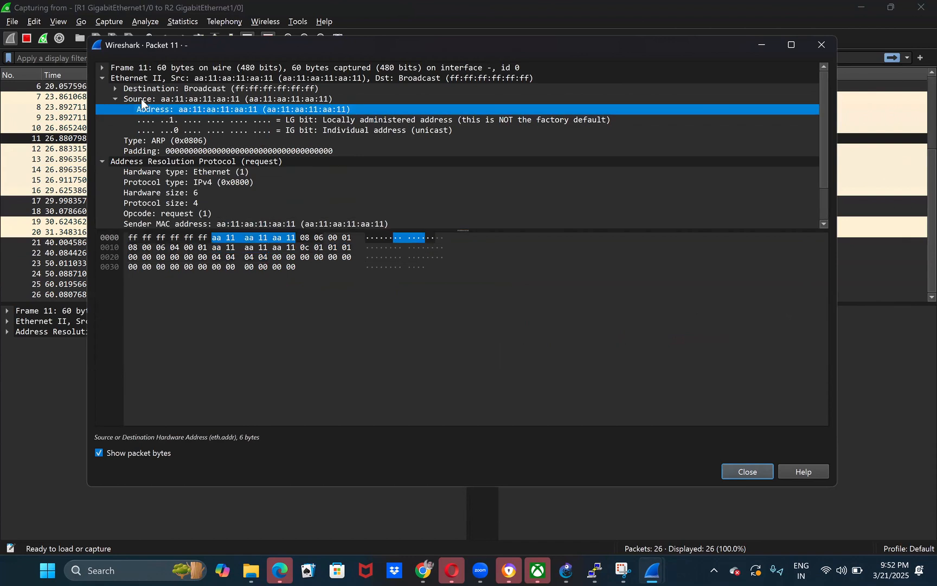
drag(264, 46, 234, 182)
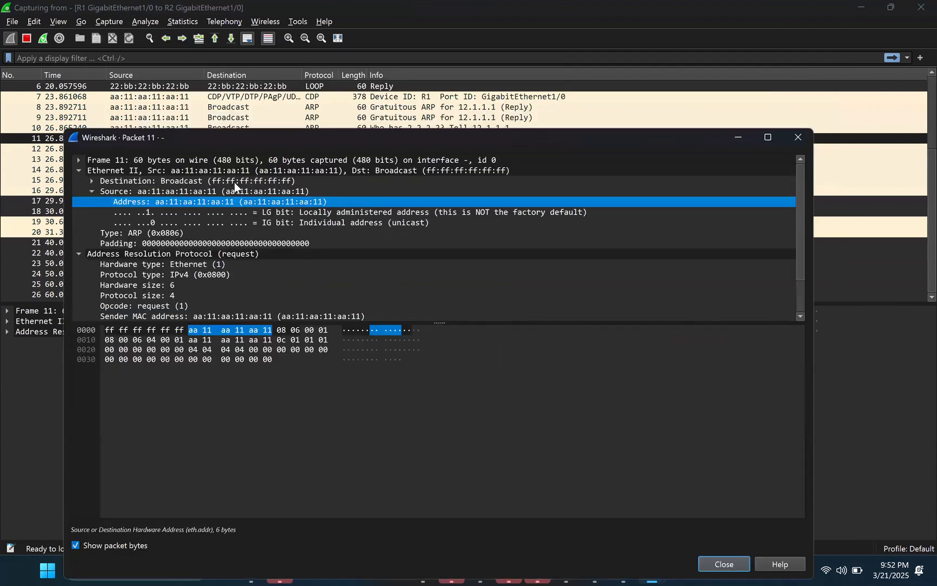
click(106, 180)
click(90, 180)
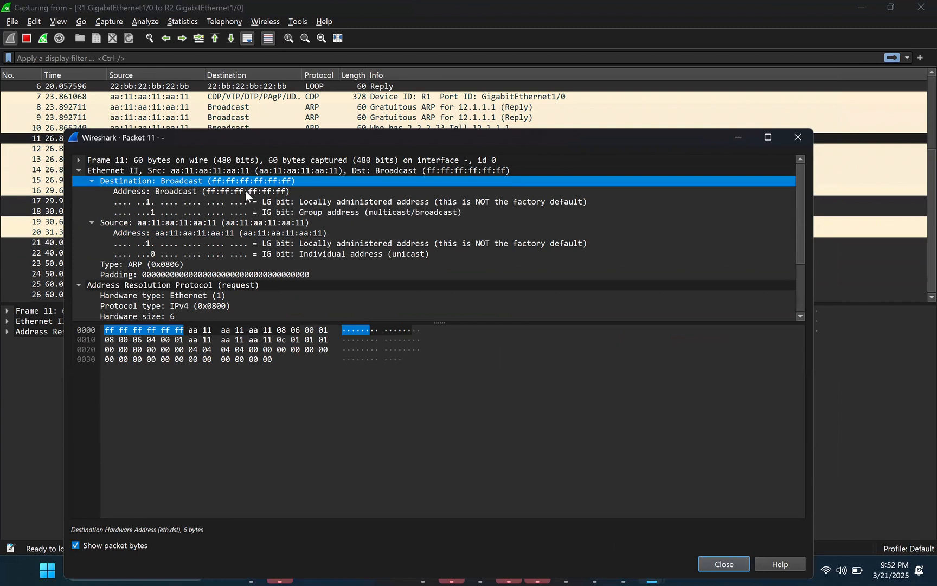
click(386, 202)
click(263, 188)
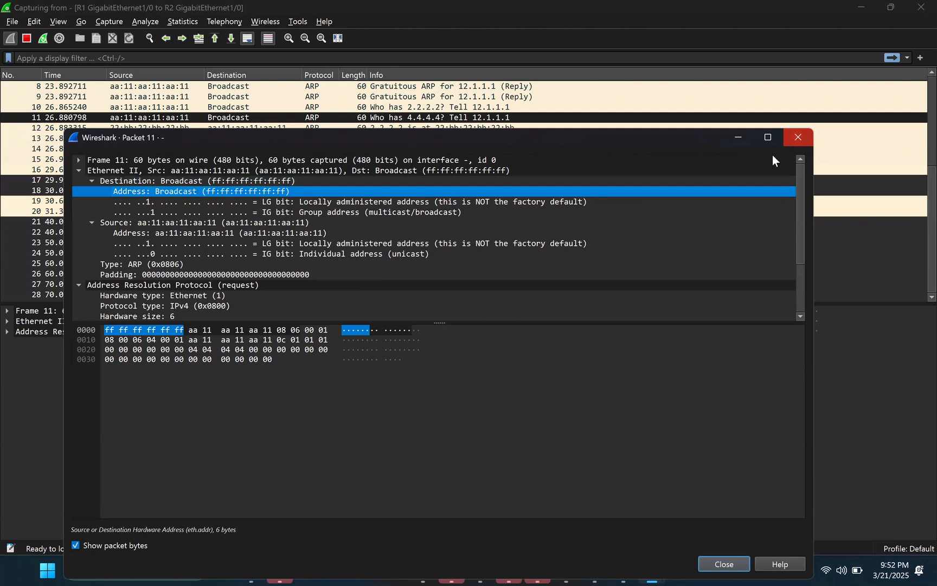
key(Escape)
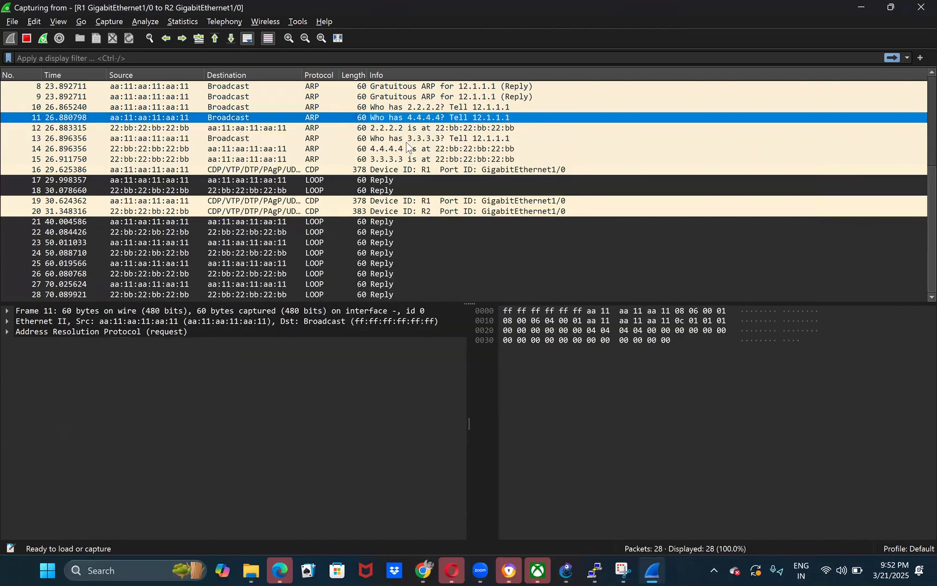
- Open the ARP reply for 4.4.4.4 in its own window, enlarge the details area, and inspect its Ethernet header
double_click(406, 152)
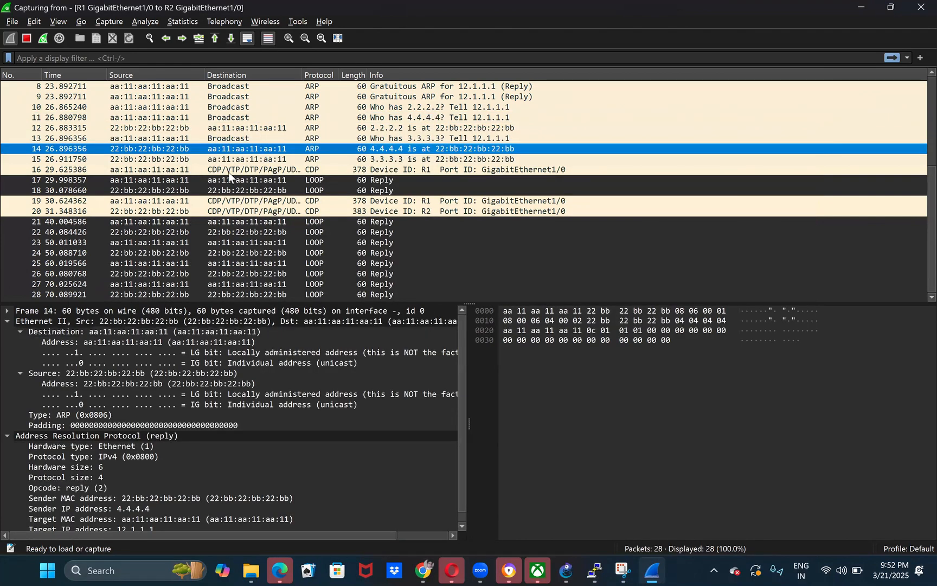
scroll(220, 174, down, 1)
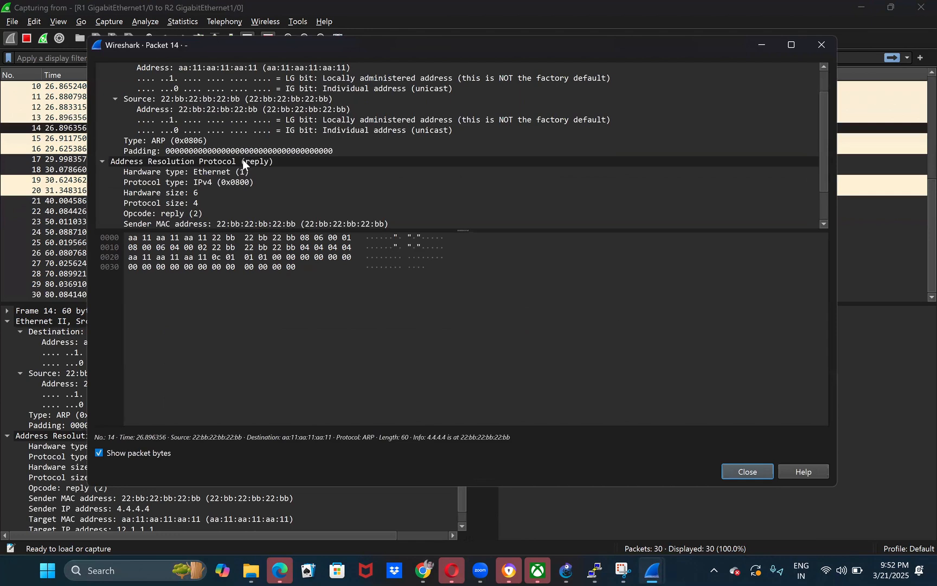
click(242, 161)
drag(271, 277, 266, 425)
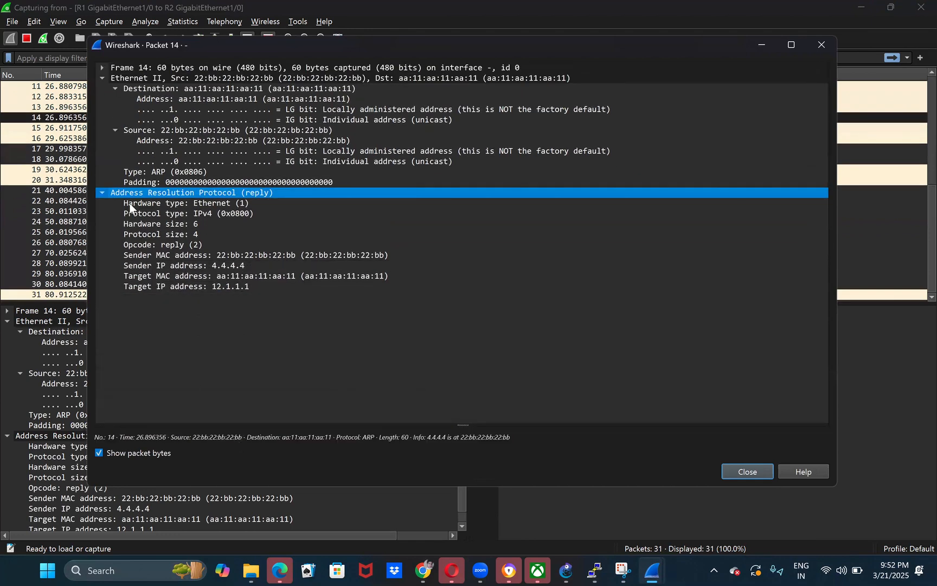
click(178, 153)
click(213, 111)
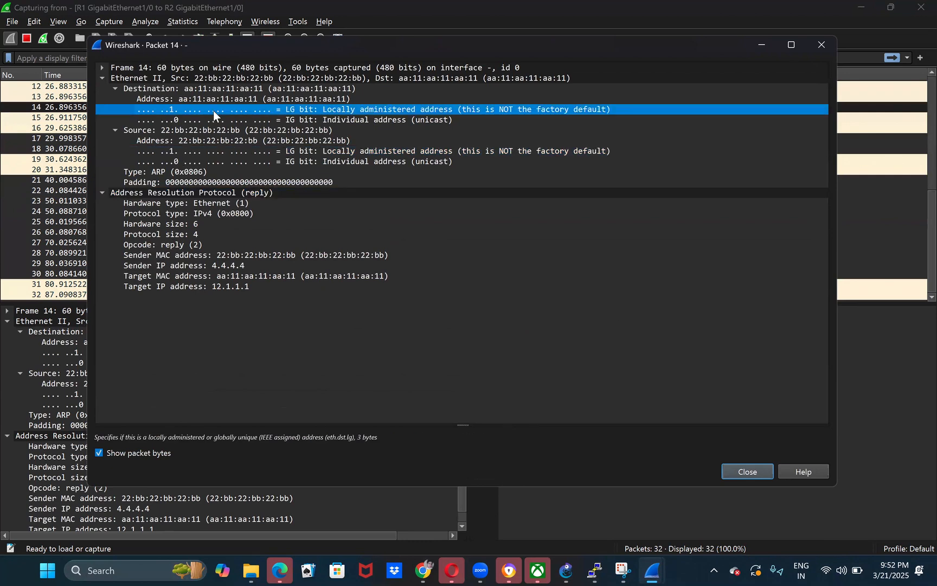
drag(205, 45, 185, 194)
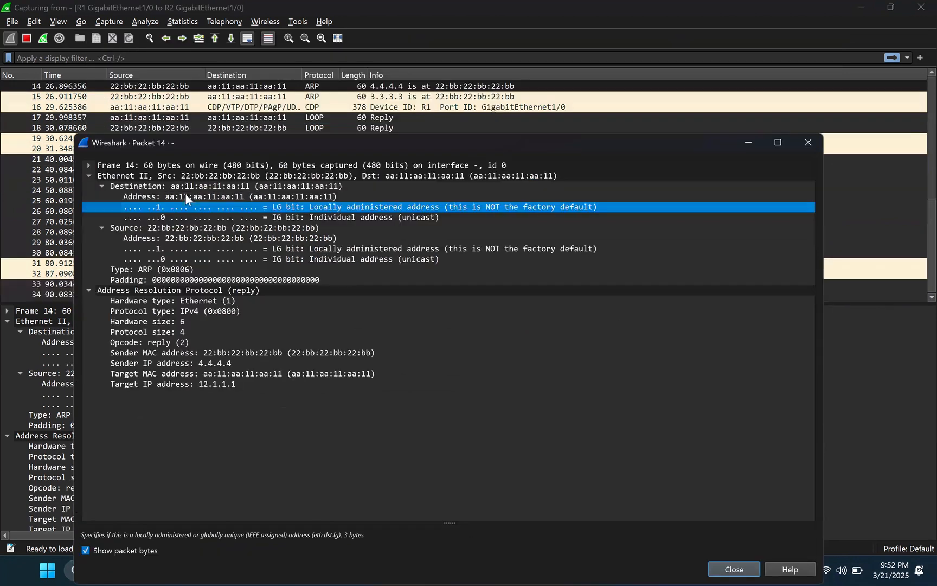
- Inspect the sender IP and sender MAC addresses in the ARP reply for 4.4.4.4, and minimize the packet window
click(182, 363)
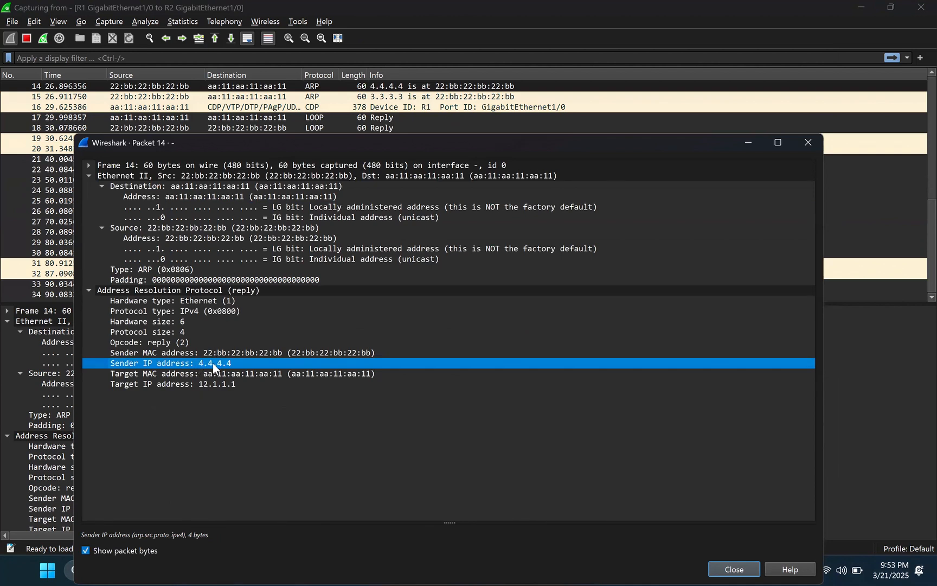
click(320, 352)
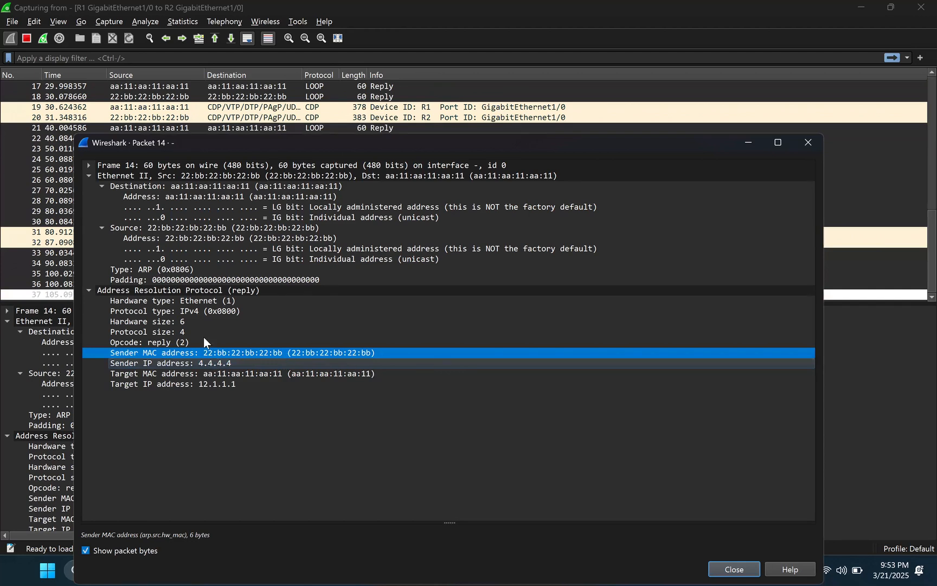
click(210, 363)
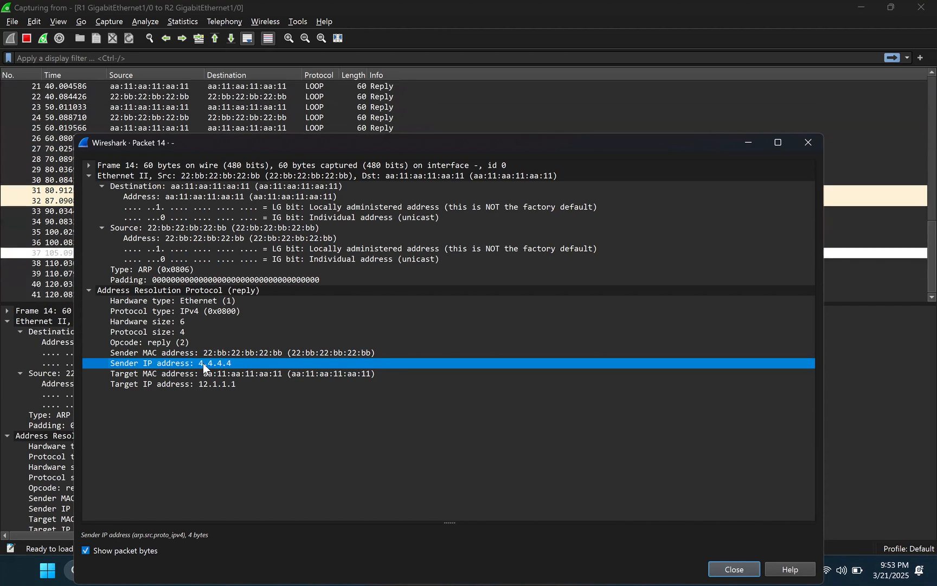
click(749, 144)
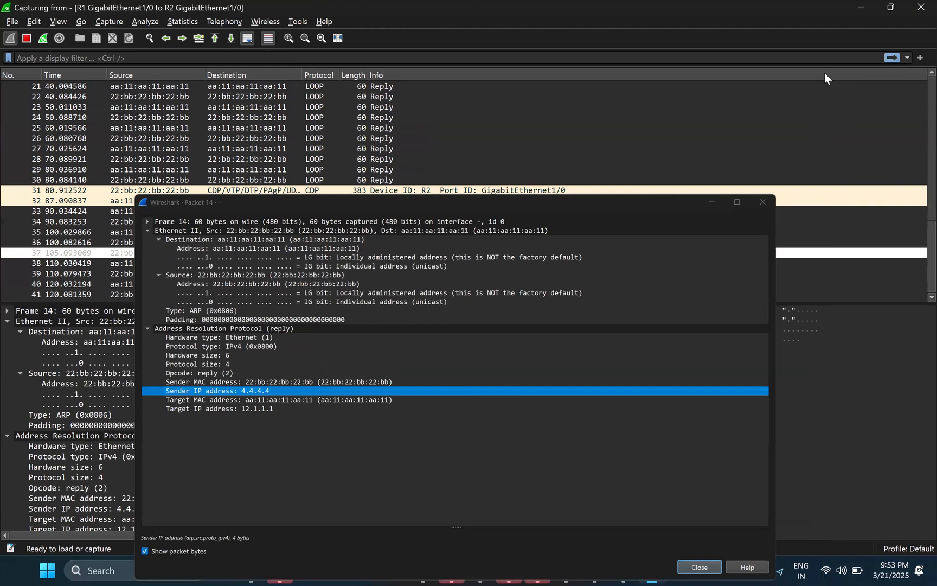
- Switch to R1's console and ping 4.4.4.4
click(591, 566)
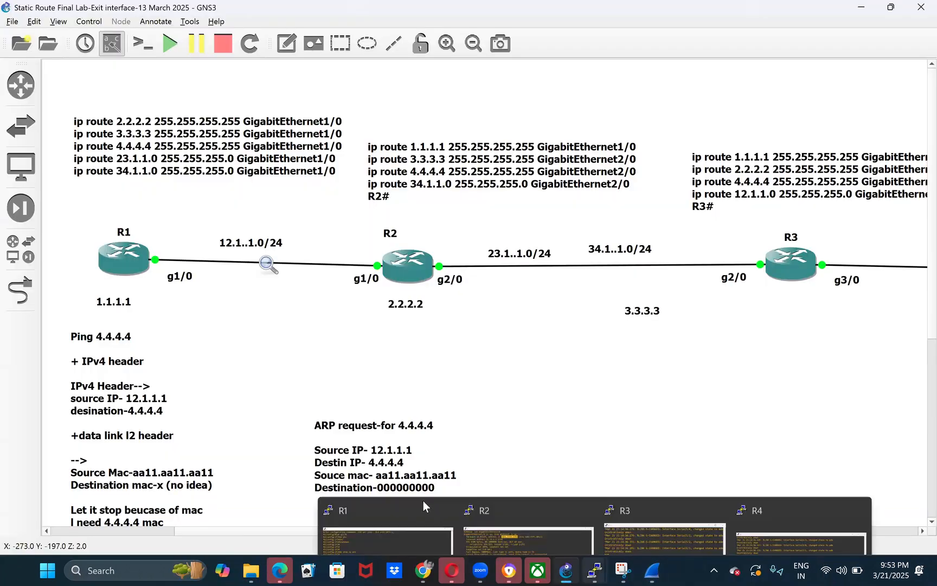
click(321, 444)
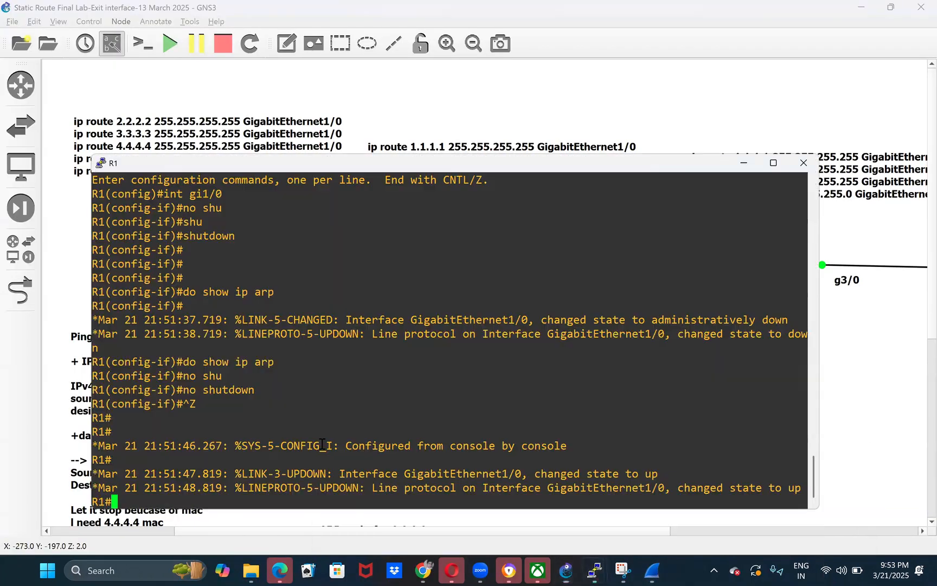
text(ping 4.4.4.4)
key(Return)
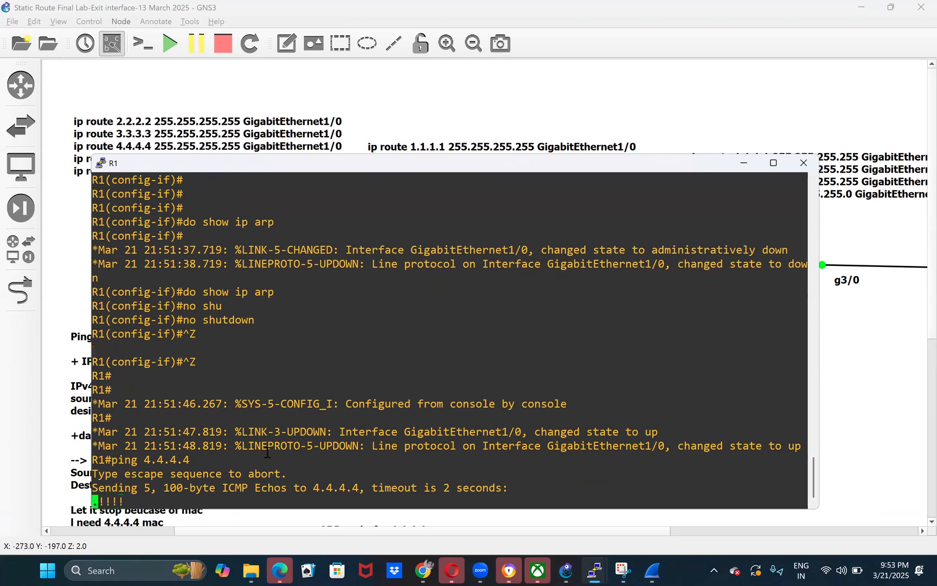
- Review the ping output in R1's console, and examine the matching ICMP requests and replies in the Wireshark capture
drag(111, 432, 118, 446)
drag(185, 470, 263, 485)
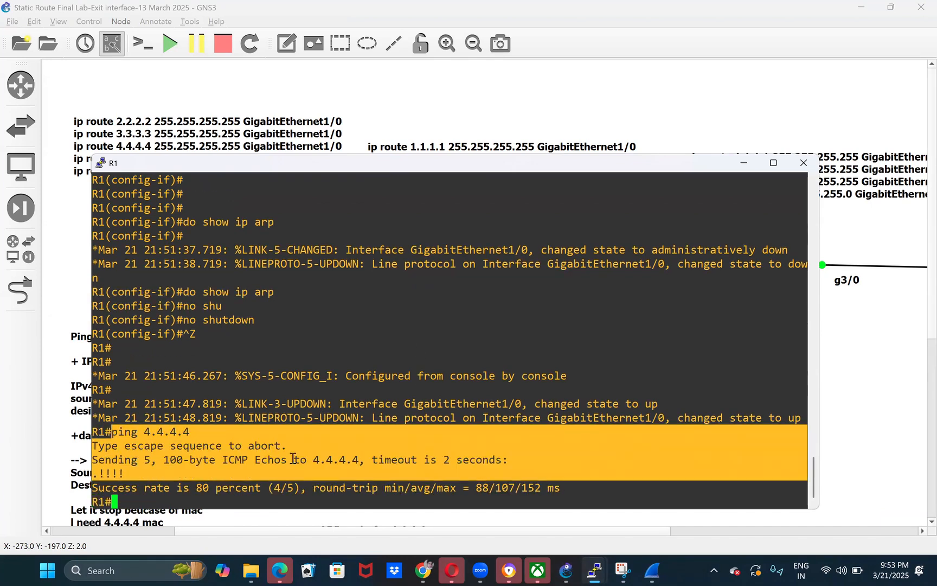
click(303, 463)
mouse_move(648, 565)
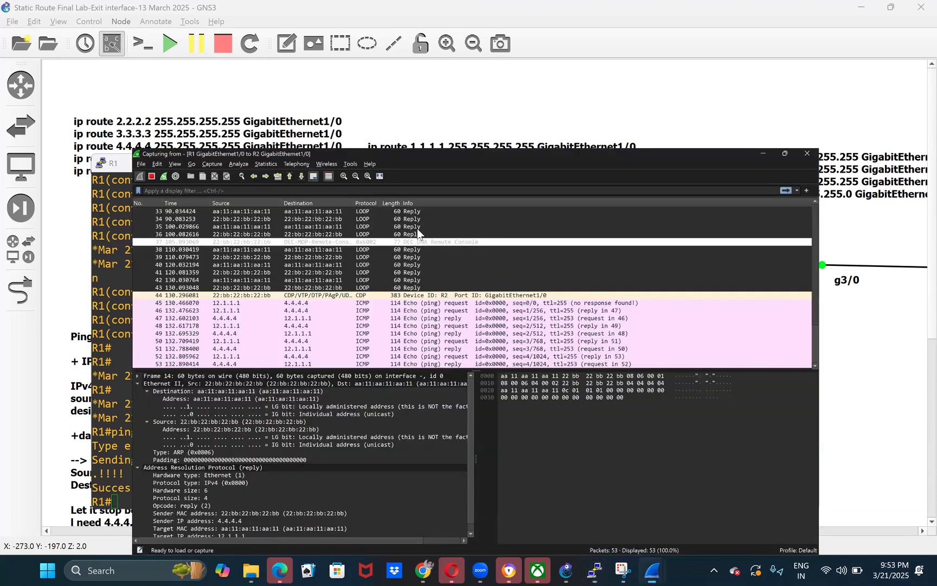
key(super+Up)
click(418, 229)
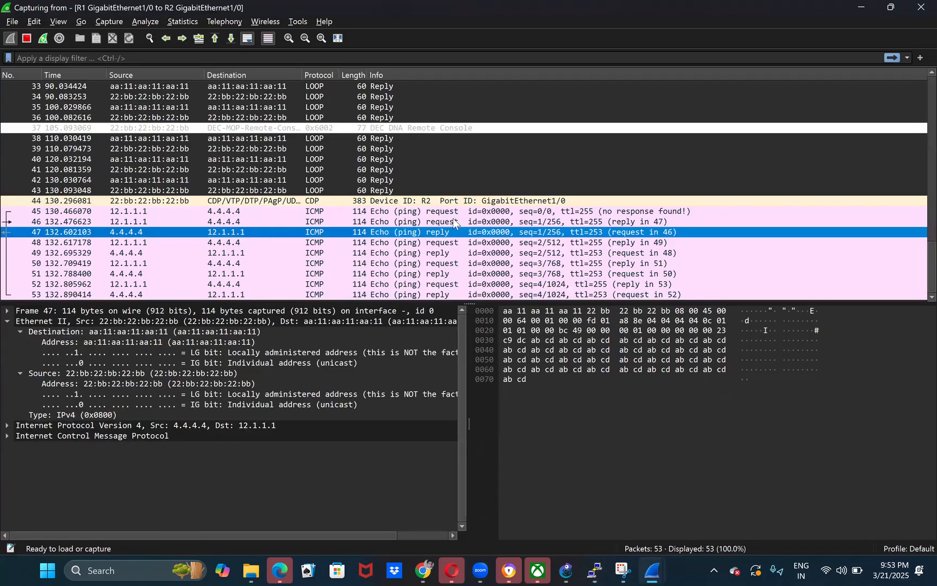
scroll(452, 214, up, 3)
scroll(452, 213, down, 4)
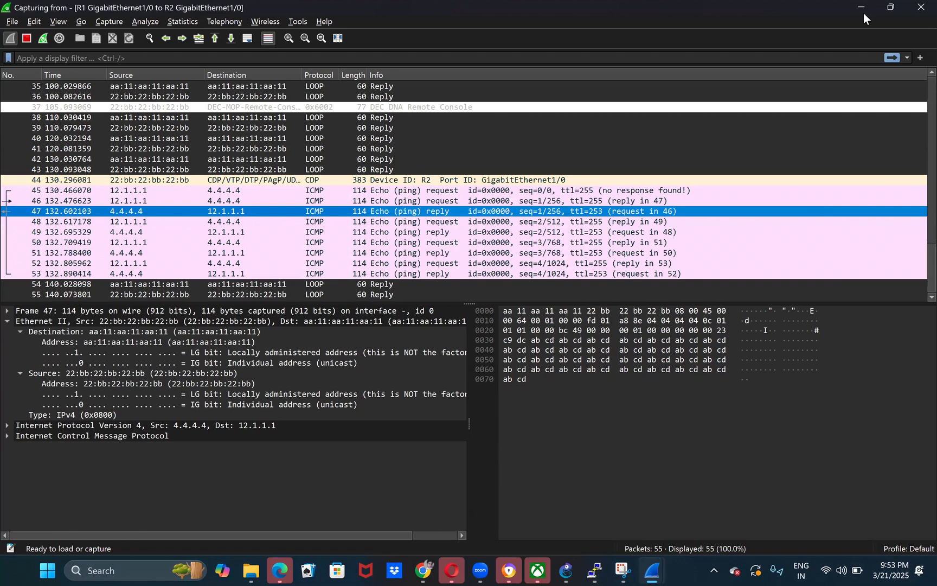
- Return to the topology, switch to R2's console, and enter interface configuration mode for GigabitEthernet 1/0
click(863, 11)
click(743, 162)
drag(334, 212, 414, 322)
click(521, 374)
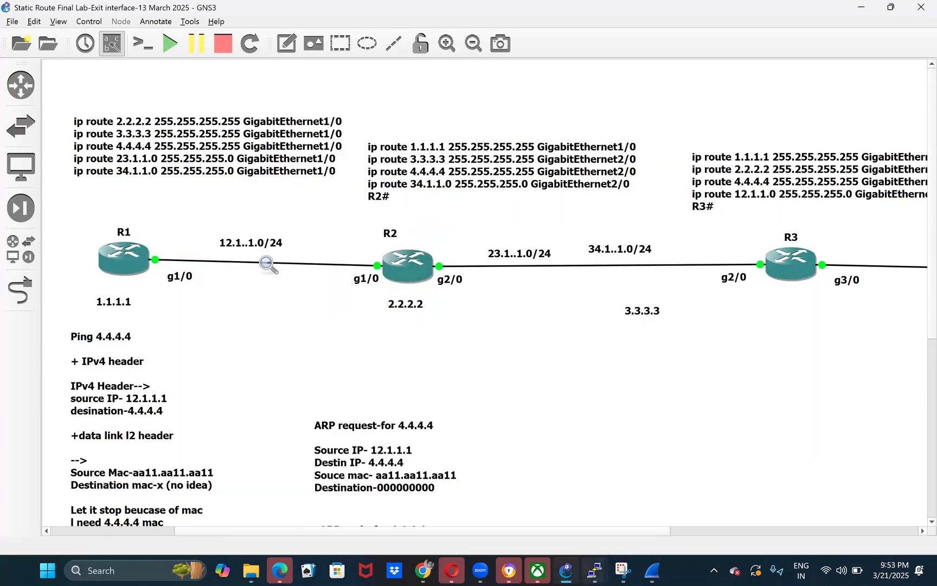
click(594, 569)
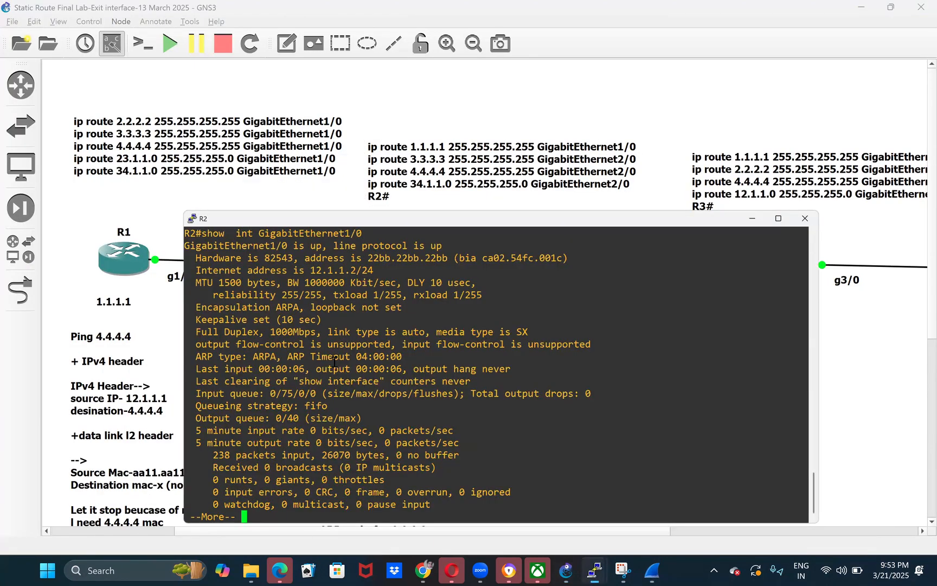
text(qconf t)
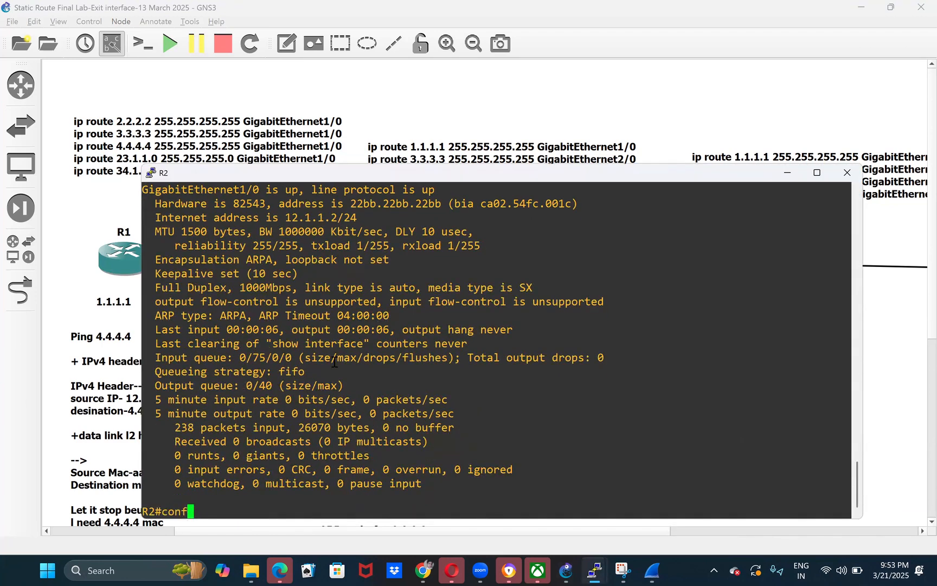
key(Return)
text(int gi)
key(Tab)
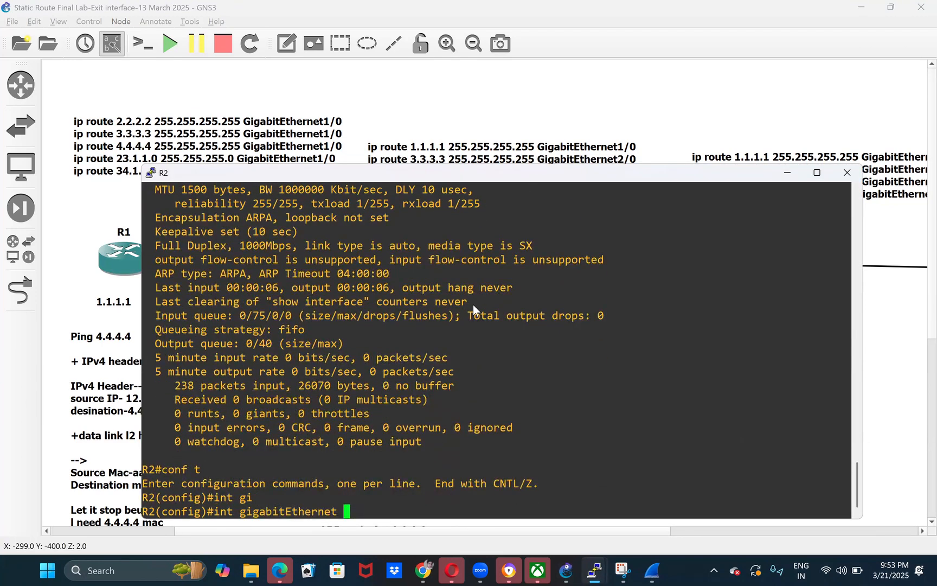
drag(453, 173, 491, 175)
text(1/0)
key(Return)
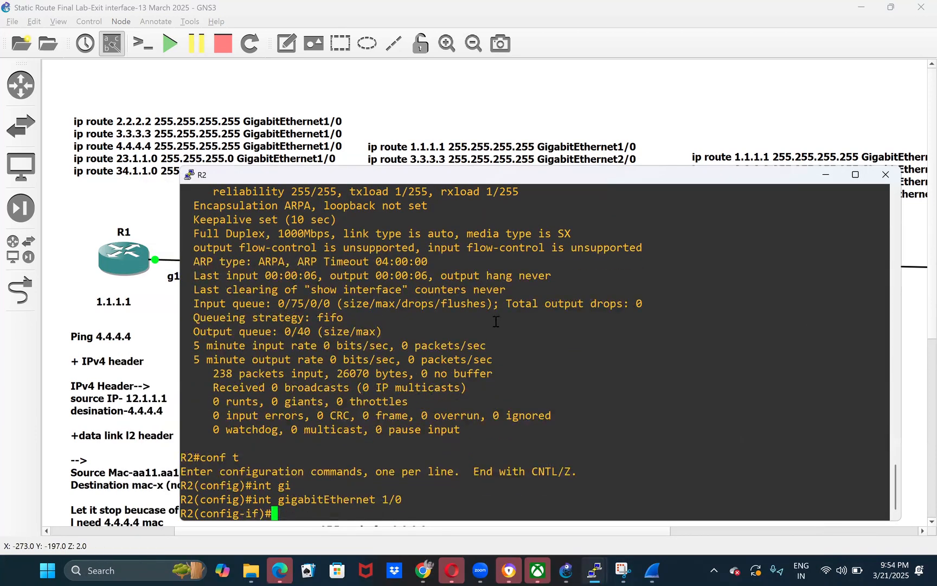
- Disable proxy ARP on R2's GigabitEthernet 1/0 with no ip proxy-arp, and exit configuration mode
text(ip pr)
key(Tab)
text(oe)
key(Tab)
key(BackSpace)
text(xy-arp)
key(Tab)
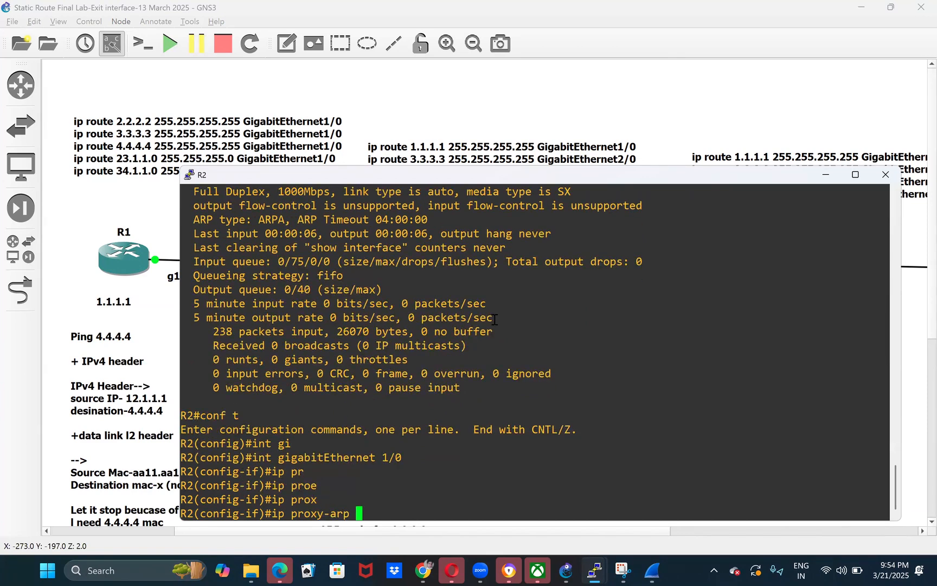
key(Left)
key(Left)
key(Left)
key(Left)
key(Left)
key(Left)
key(Left)
key(Left)
key(Left)
key(Left)
key(Left)
key(Left)
key(Left)
text(no)
key(Return)
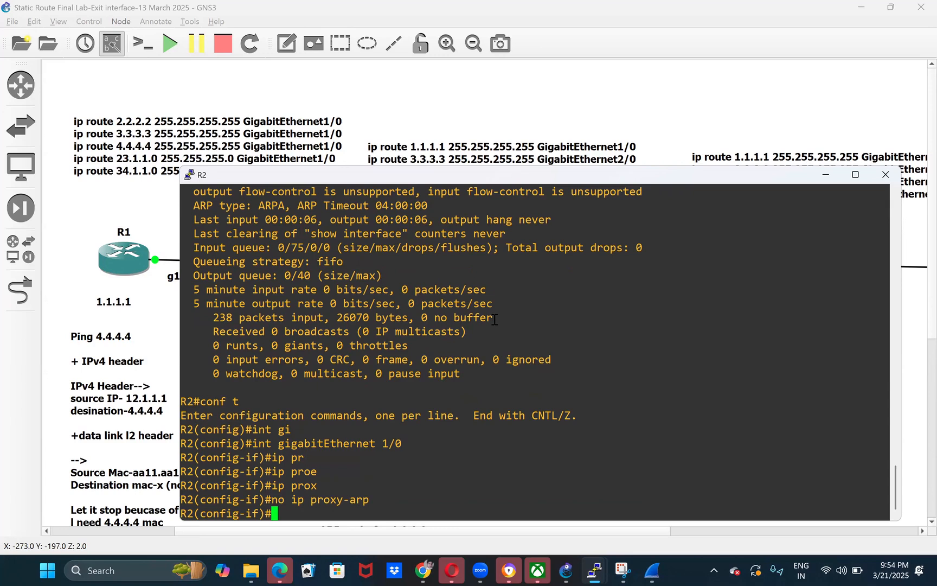
key(ctrl+z)
key(Return)
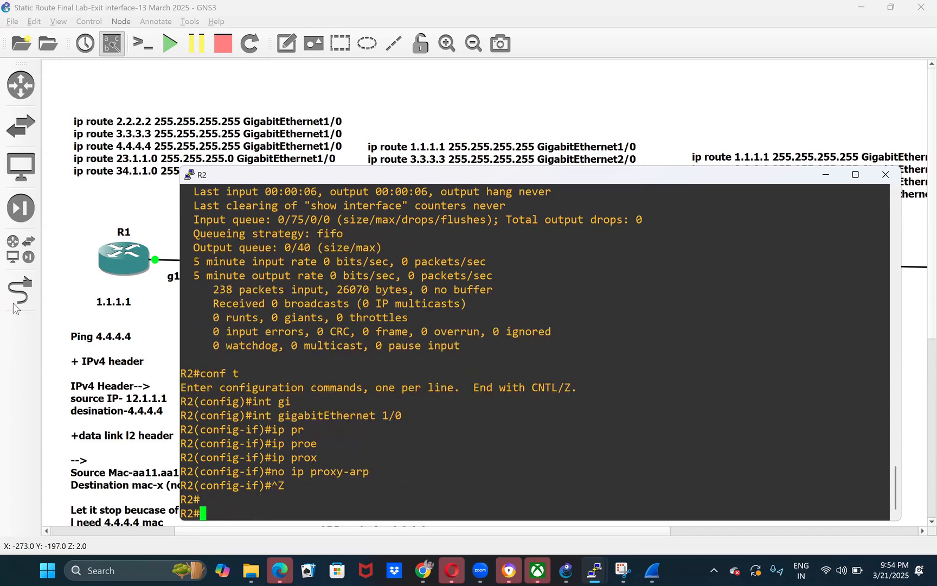
- Switch to R1's console, repeat the ping to 4.4.4.4, and examine its output
click(157, 339)
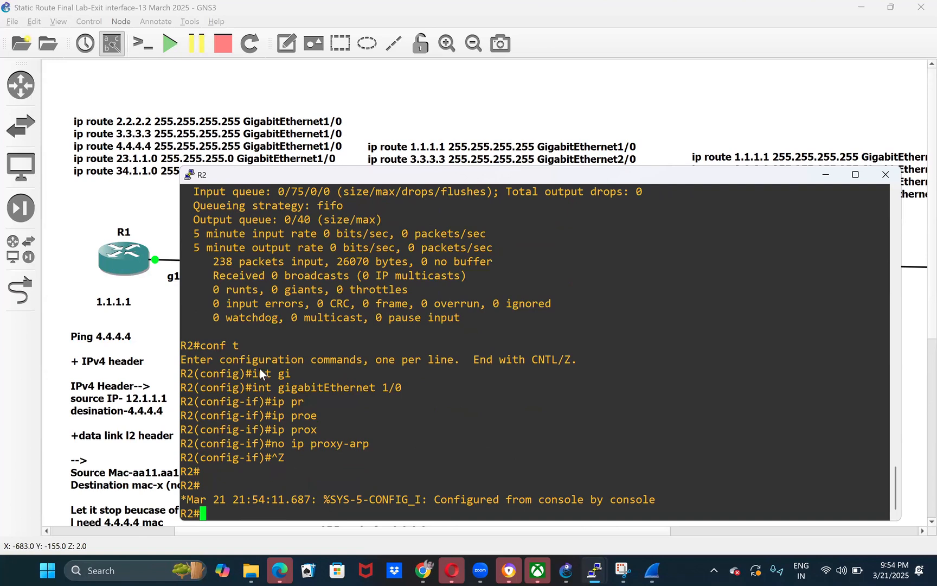
mouse_move(594, 571)
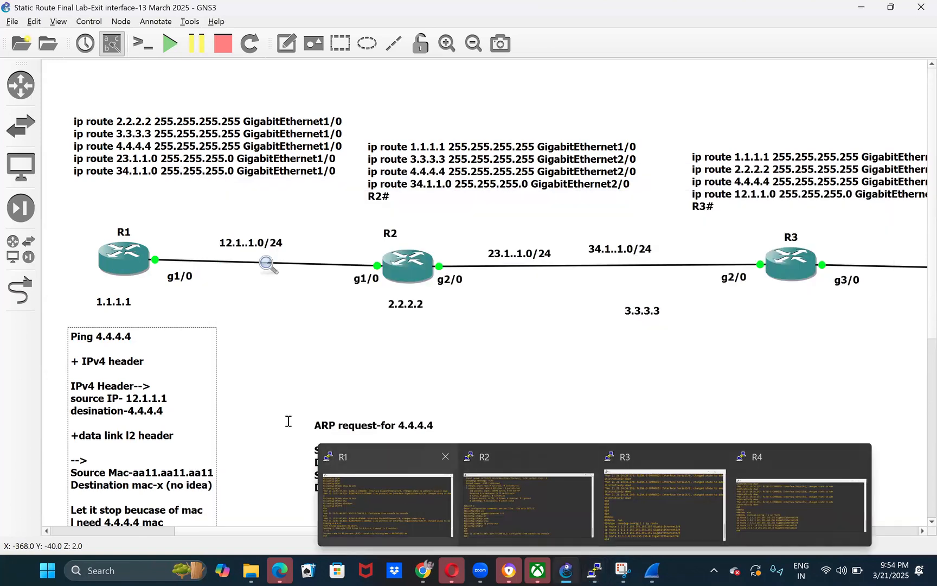
click(412, 488)
key(Up)
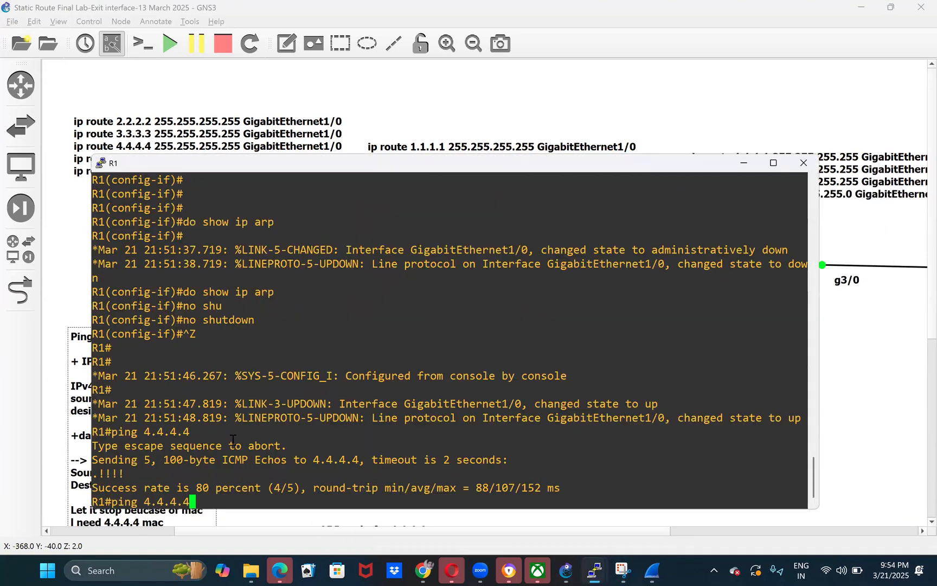
key(Return)
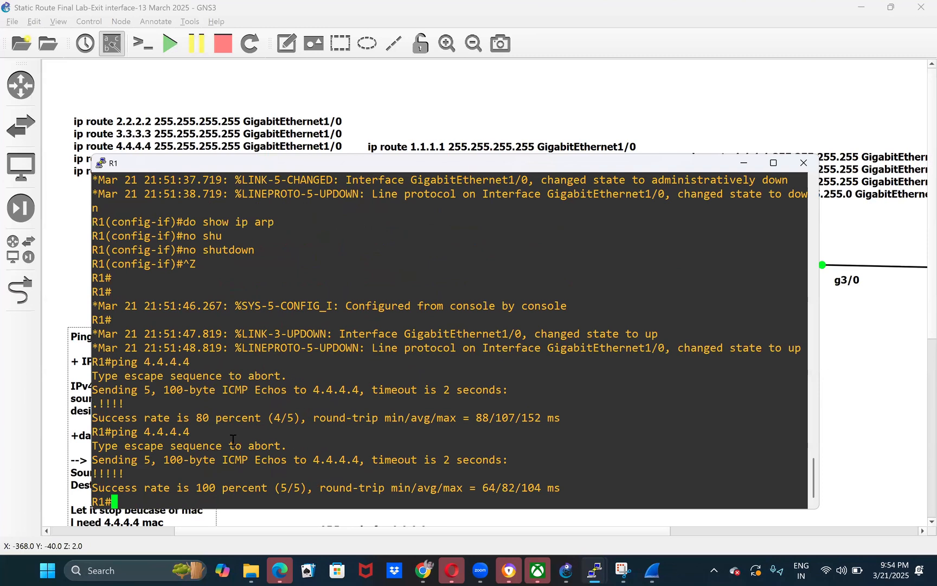
drag(234, 439, 278, 429)
click(302, 450)
- Display R1's ARP table with show ip arp and highlight the hardware address listed for 4.4.4.4
text(sho)
key(Tab)
text(ip ar)
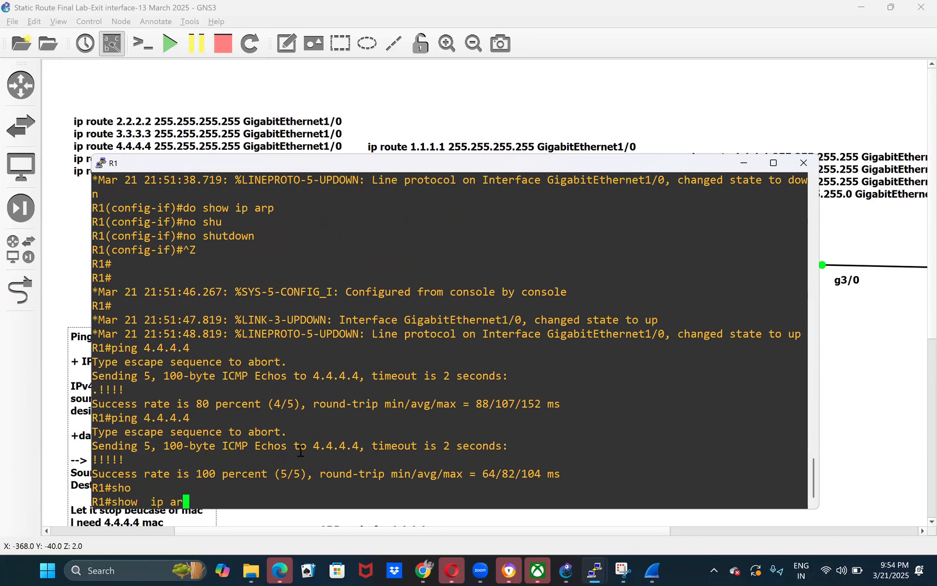
key(Tab)
key(Return)
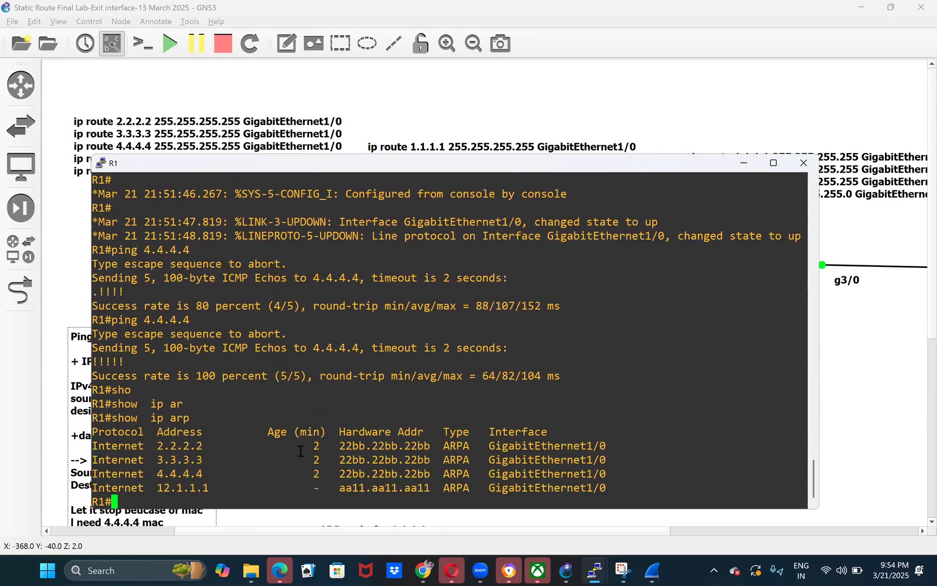
double_click(373, 479)
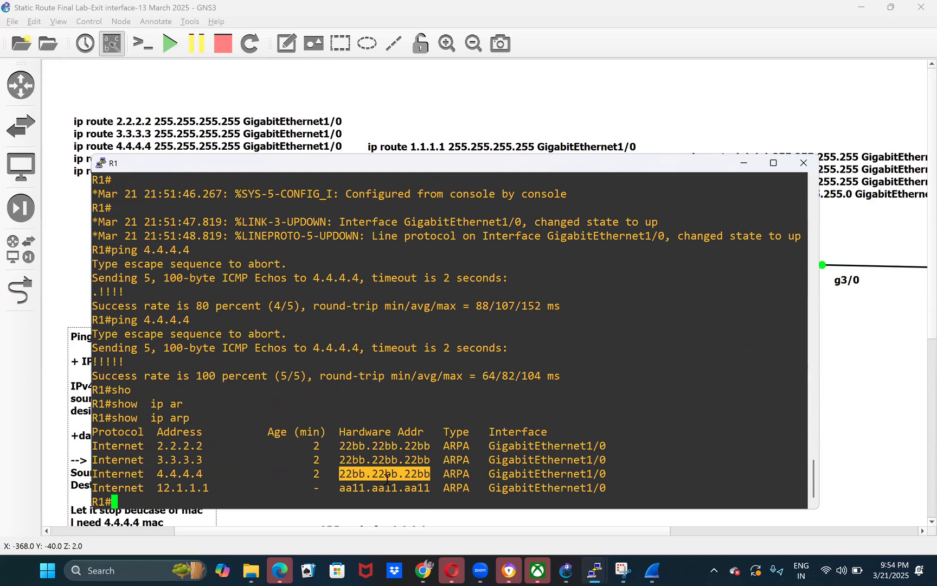
- Try to clear R1's ARP cache with clear ip arp
text(cle)
key(Tab)
text(ip ar)
key(Tab)
key(Return)
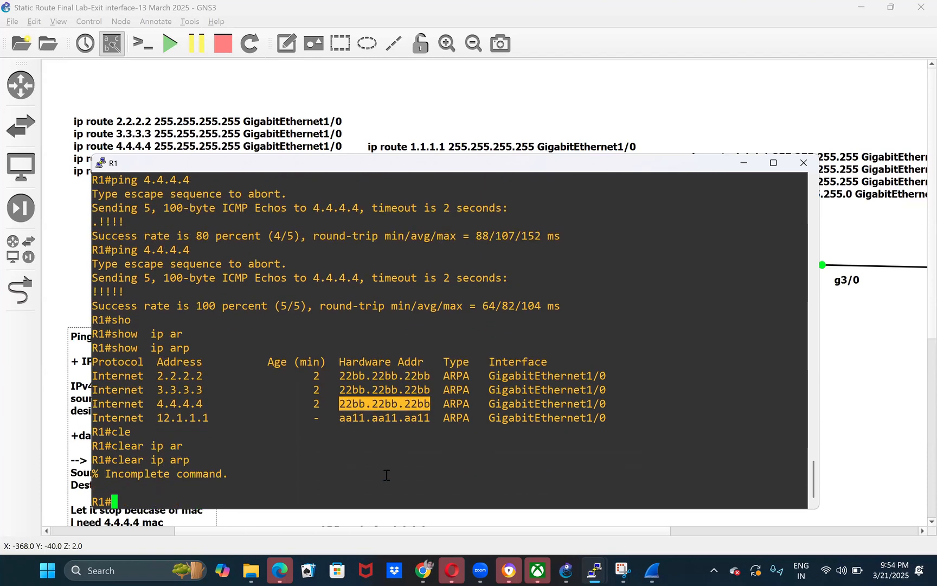
- Shut down R1's interface gi1/0, re-enable it with no shutdown, and exit configuration mode
text(conf t)
key(Return)
text(int gi1/0)
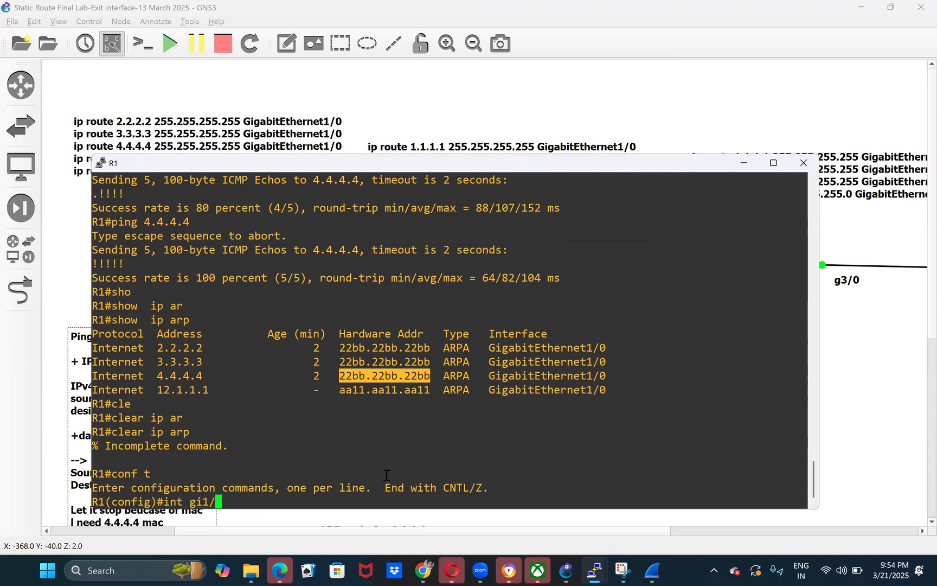
key(Return)
text(shi)
key(Tab)
key(Return)
text(shi)
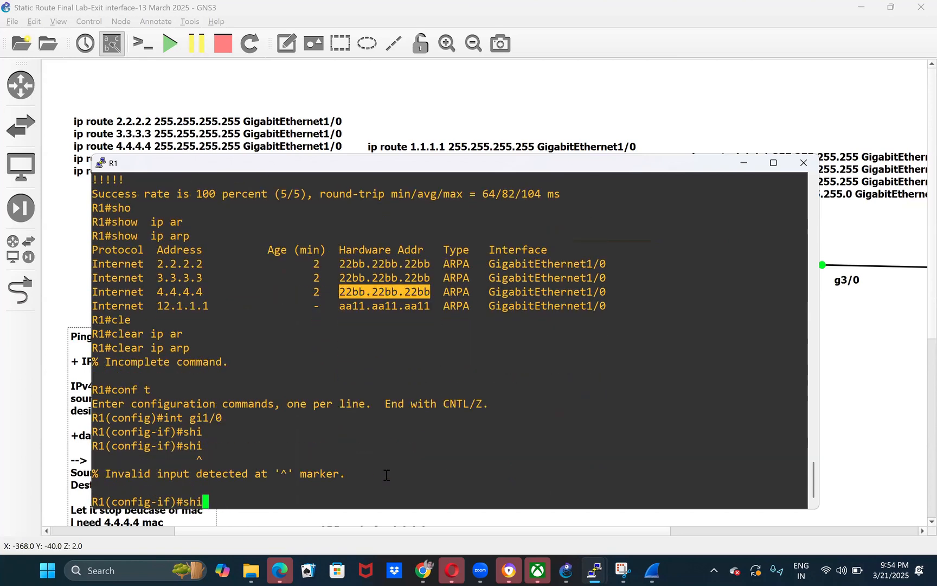
key(BackSpace)
text(u)
key(Tab)
key(Return)
text(no shu)
key(Tab)
key(Return)
key(ctrl+z)
- Display R1's ARP table again with show ip arp
text(sho)
key(Tab)
text(ip ar)
key(Tab)
key(Return)
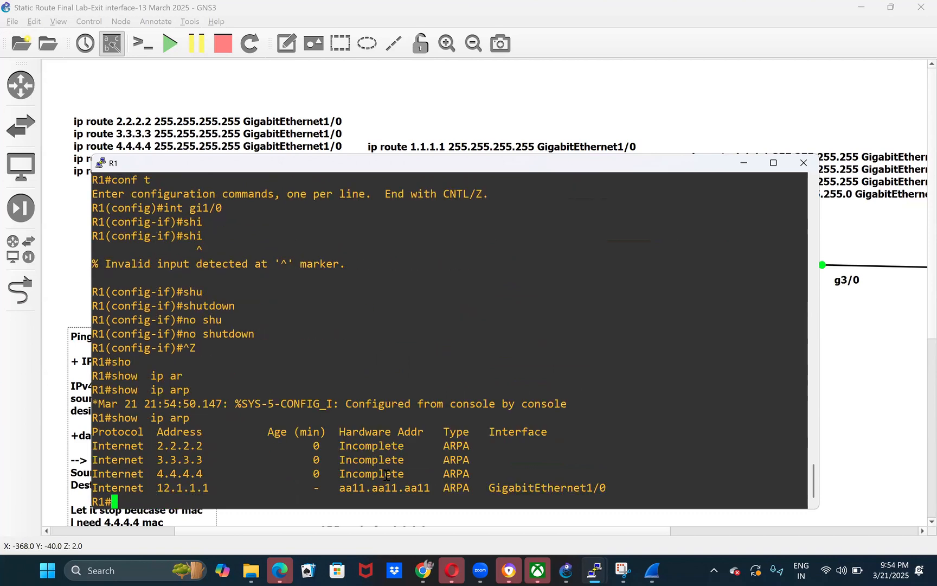
- Ping 4.4.4.4 from R1, and start another ping to it with a repeat count of 15
text(ping 4.4.4.4)
key(Return)
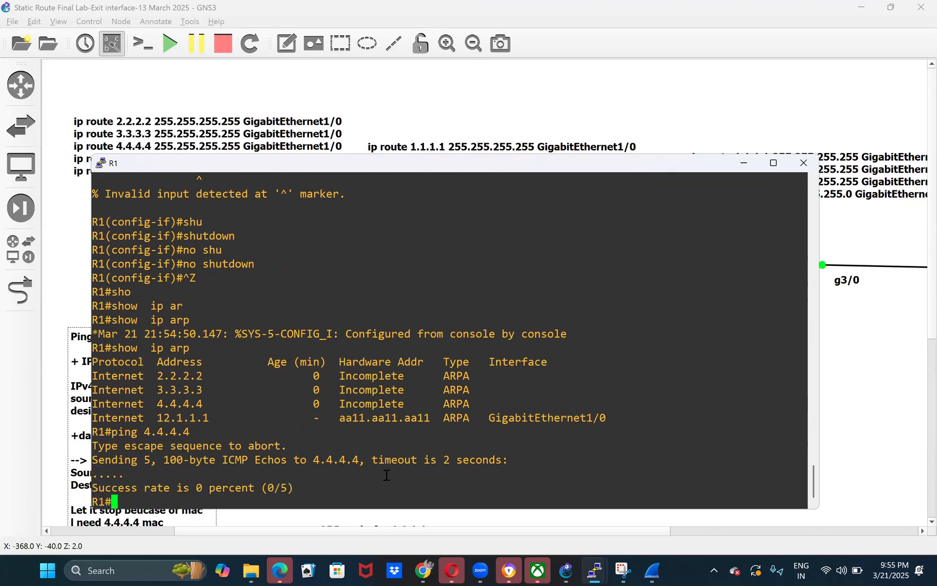
key(Up)
text(rep)
key(Tab)
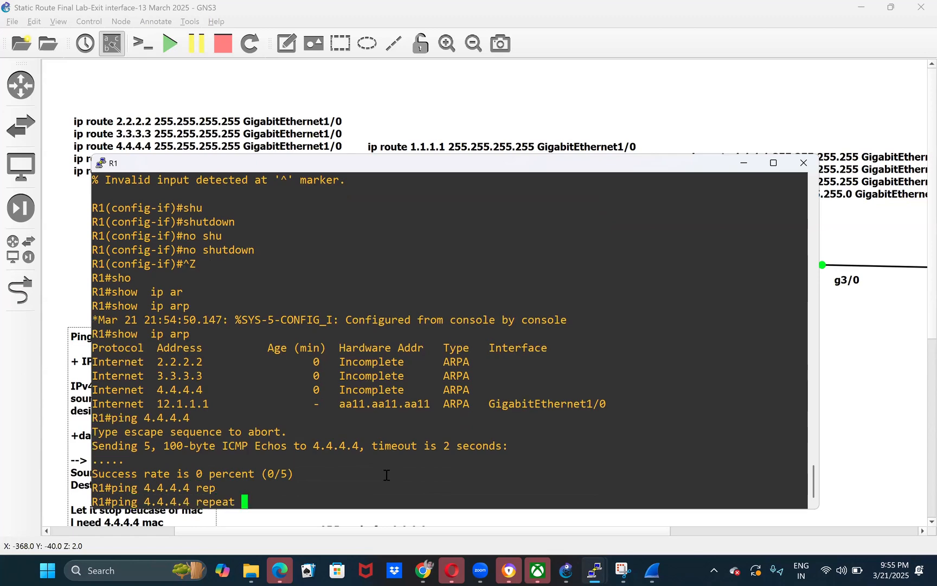
text(15)
key(Return)
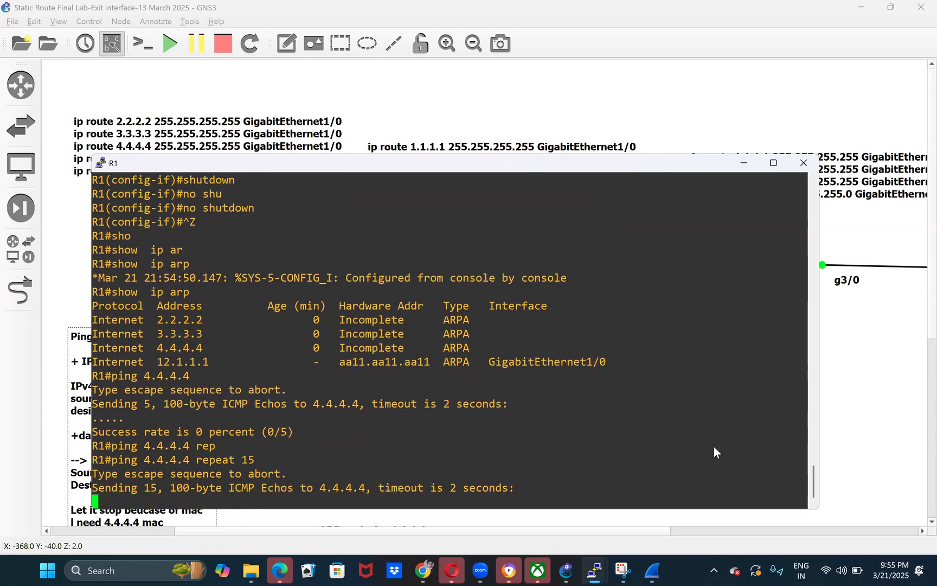
- Switch to the Wireshark capture and inspect R1's latest broadcast ARP requests for 4.4.4.4
click(867, 421)
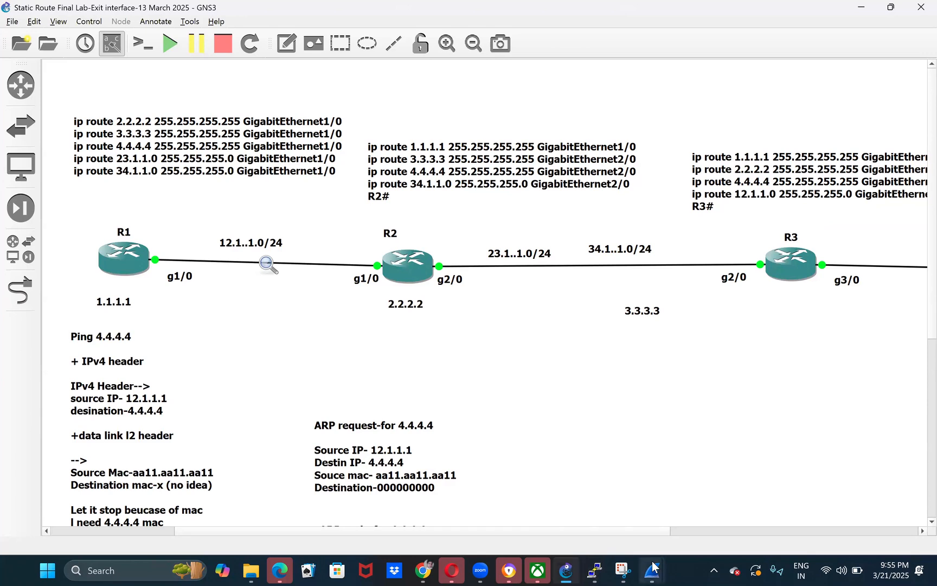
mouse_move(653, 568)
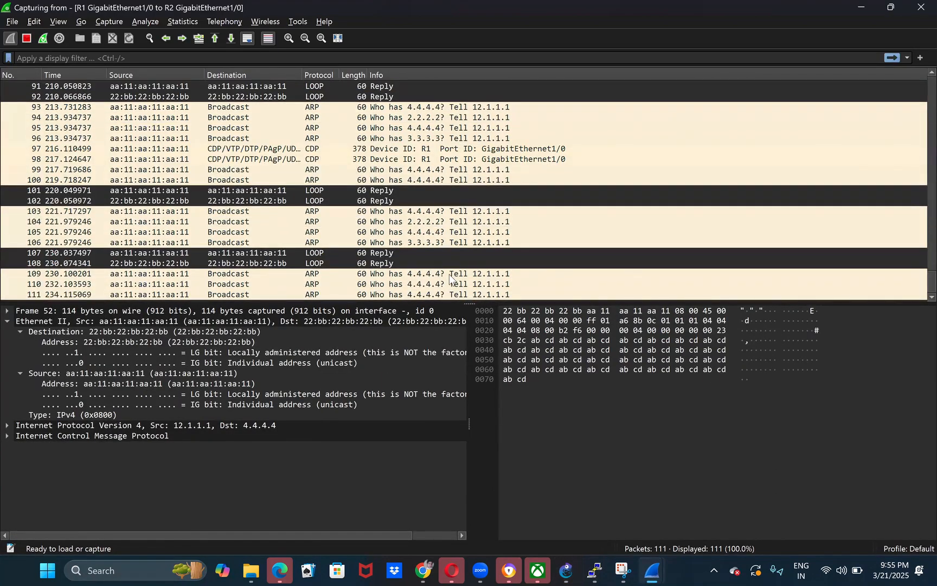
click(448, 274)
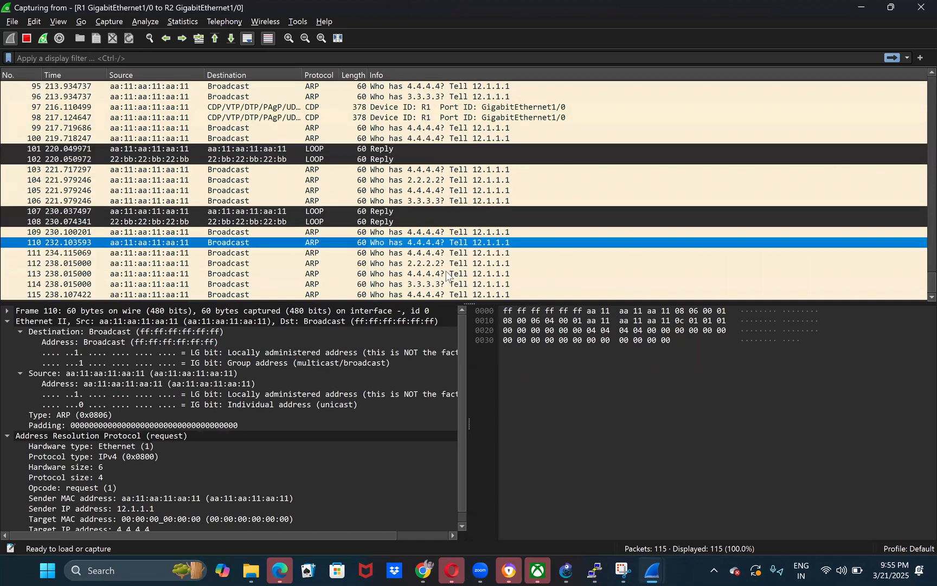
click(451, 252)
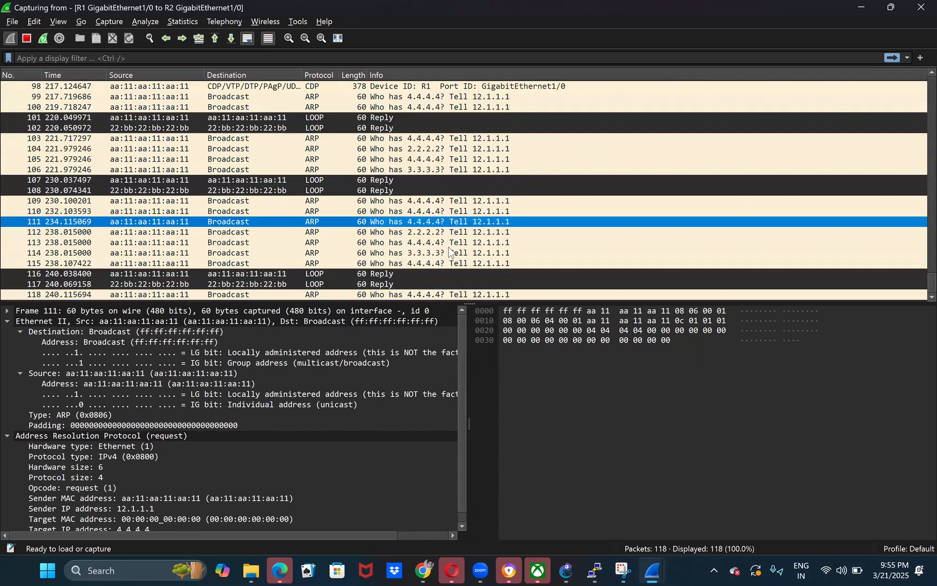
click(415, 295)
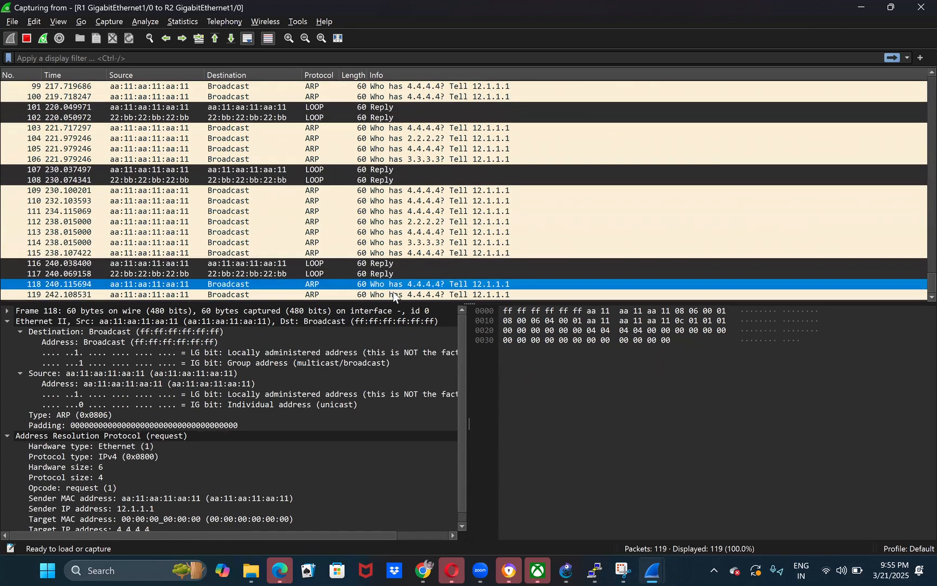
click(442, 283)
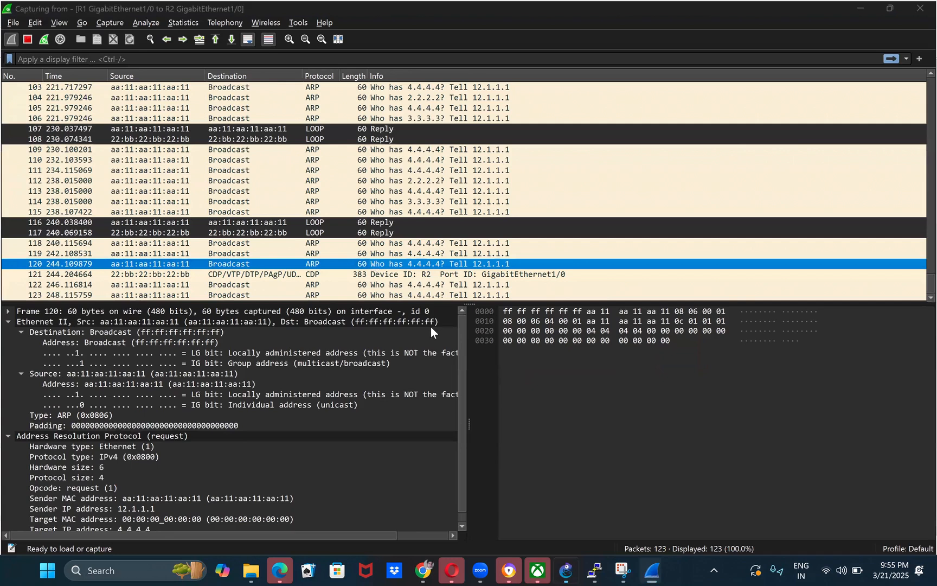
- Return to the GNS3 topology and move router R2 slightly upward
key(alt+Tab)
drag(436, 316, 335, 216)
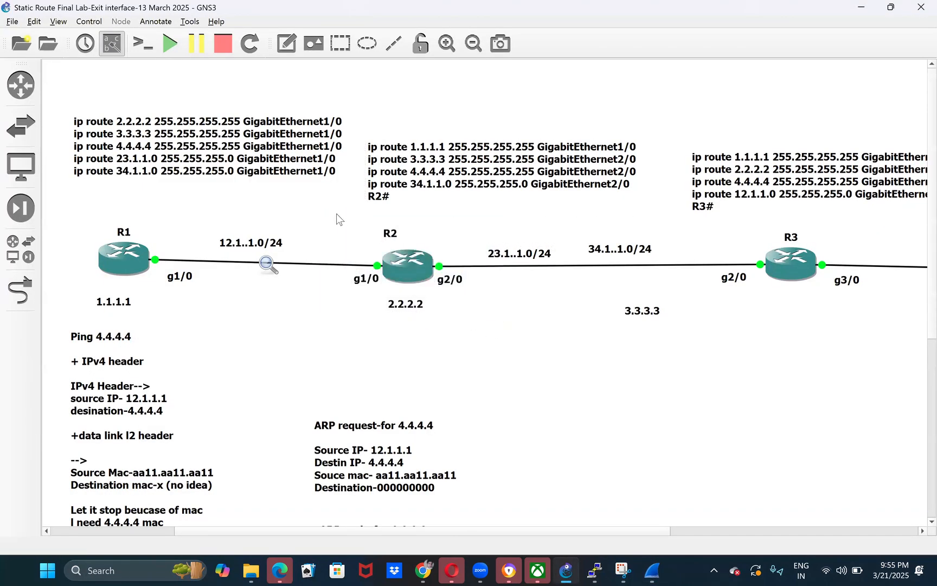
drag(425, 277, 423, 268)
click(424, 319)
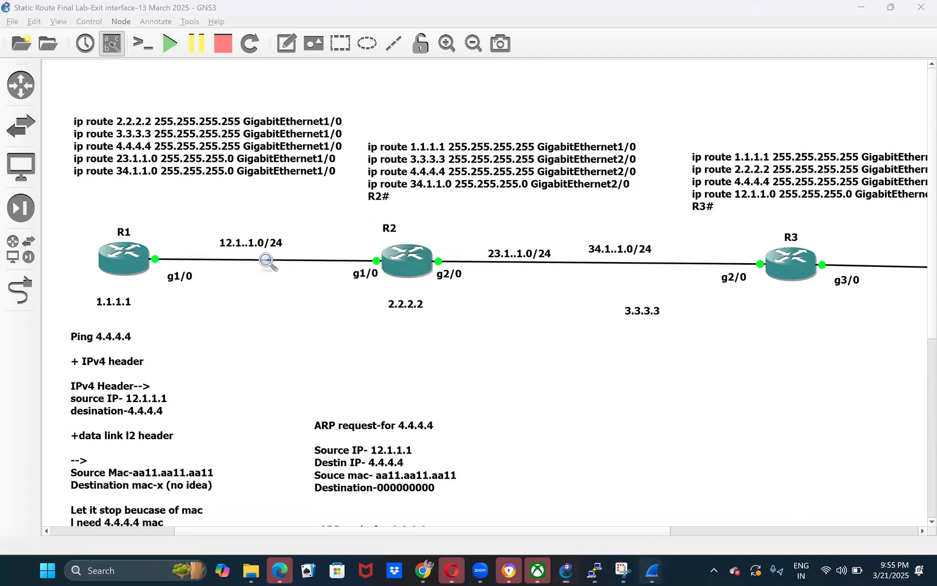
mouse_move(652, 571)
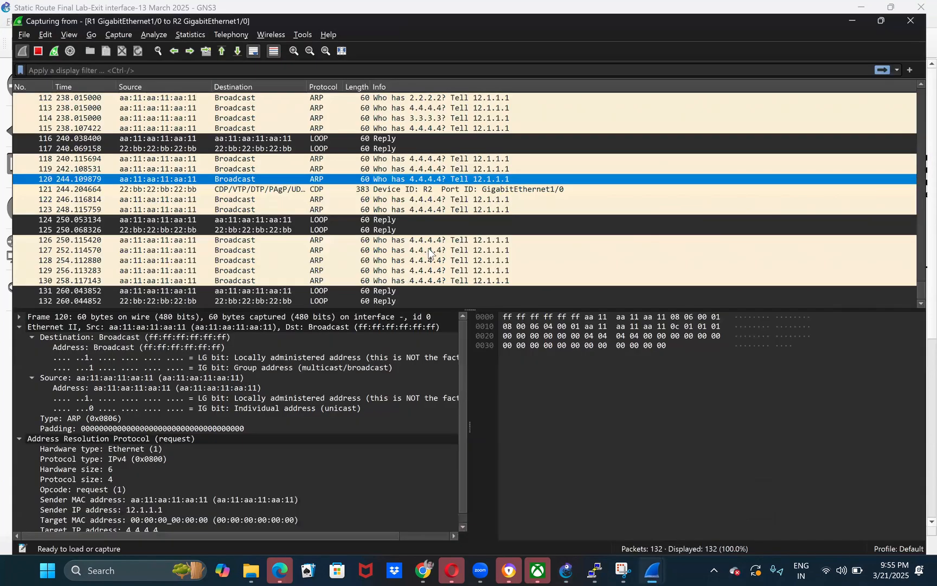
- Switch to the Wireshark capture and review R1's latest broadcast ARP requests for 4.4.4.4
click(428, 270)
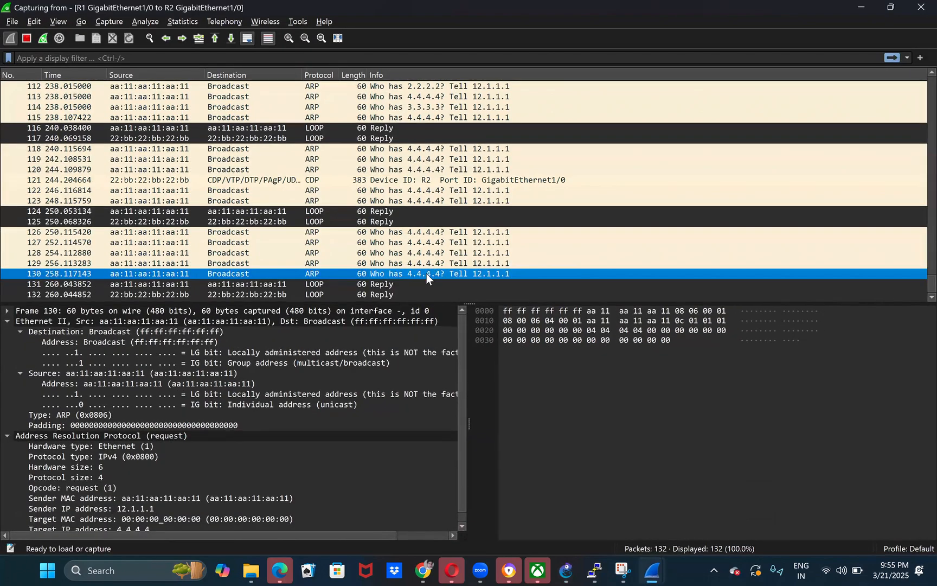
key(Up)
key(Up)
key(Down)
key(Down)
key(Up)
key(Down)
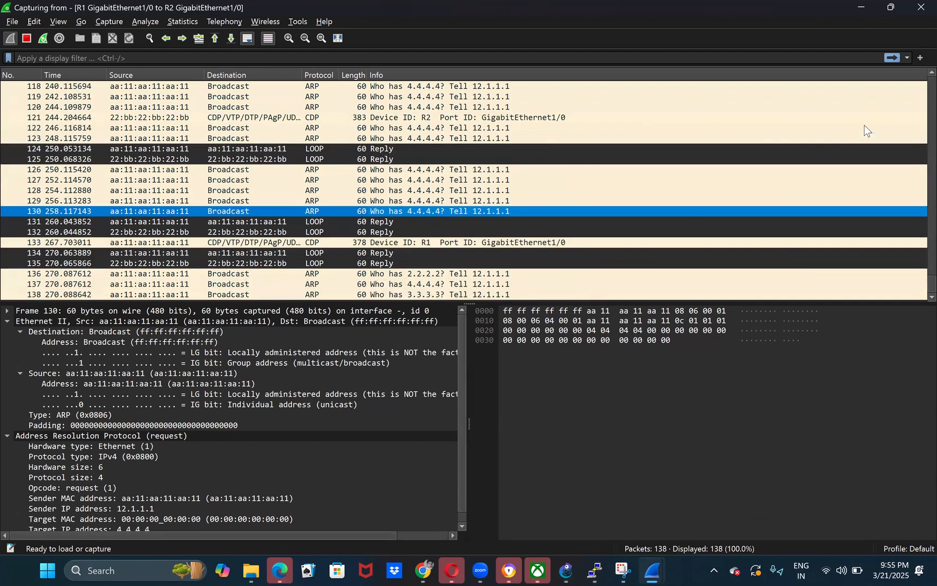
- Return to the GNS3 topology and move the Ping 4.4.4.4 note slightly upward, just below R1's 1.1.1.1 label
click(863, 7)
drag(72, 199, 251, 325)
click(142, 361)
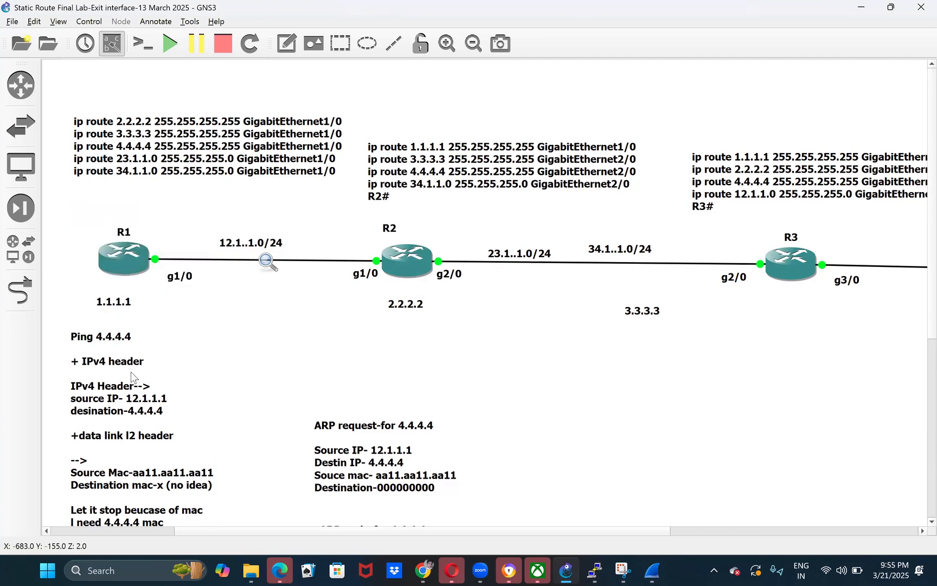
drag(131, 371, 128, 358)
drag(89, 203, 171, 360)
click(326, 392)
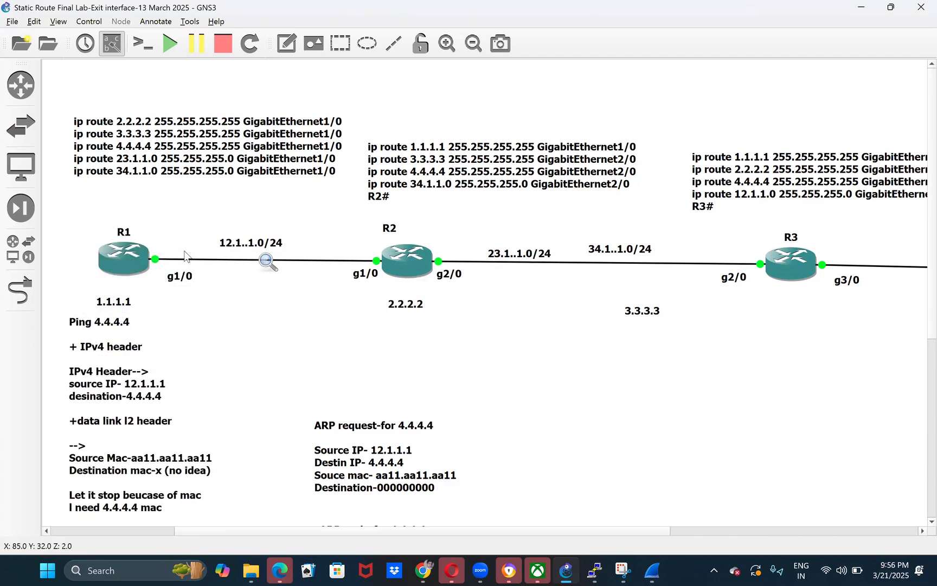
- Move R1's g1/0 interface label slightly closer to the router
click(174, 277)
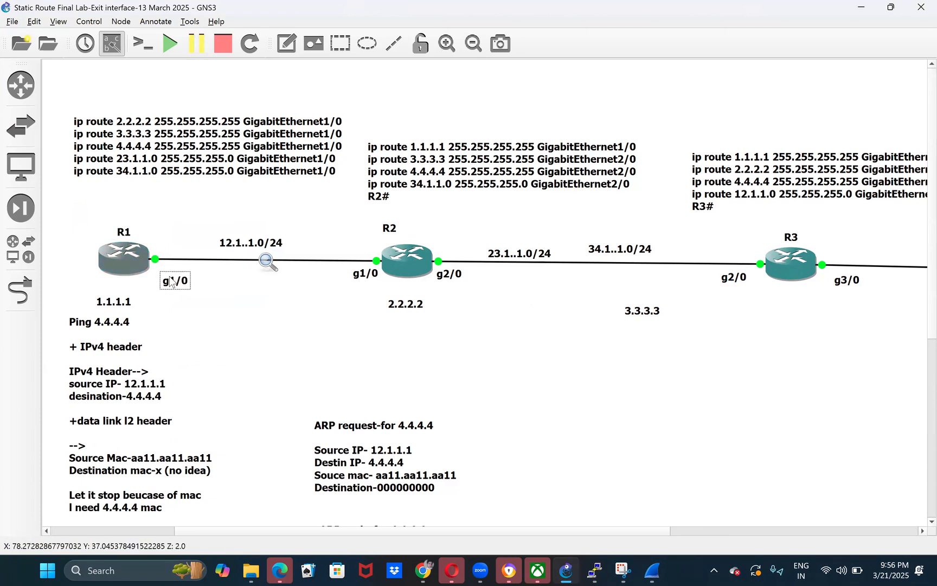
drag(173, 271, 166, 283)
click(202, 329)
- Highlight router R2 with its surrounding labels, followed by router R1 with its labels
click(378, 211)
drag(330, 193, 438, 345)
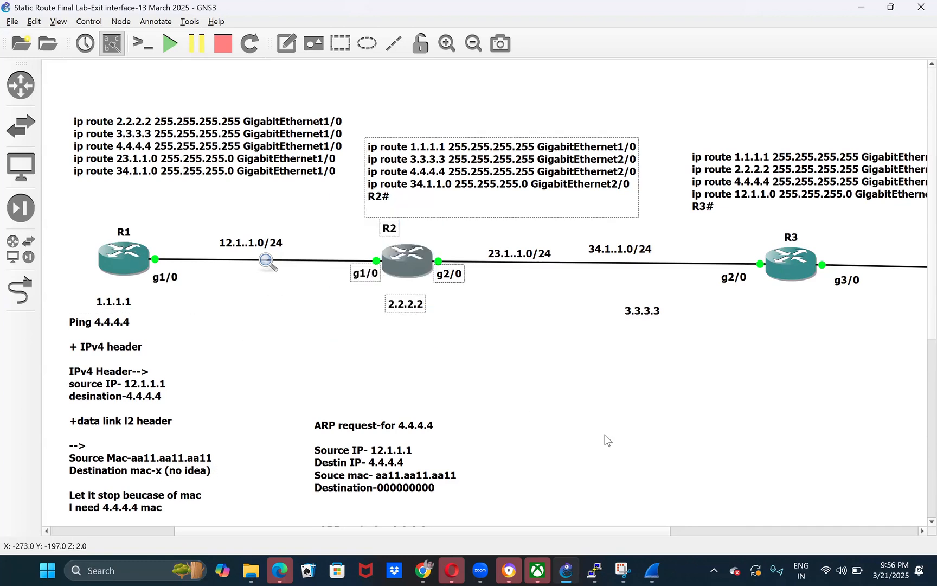
click(601, 431)
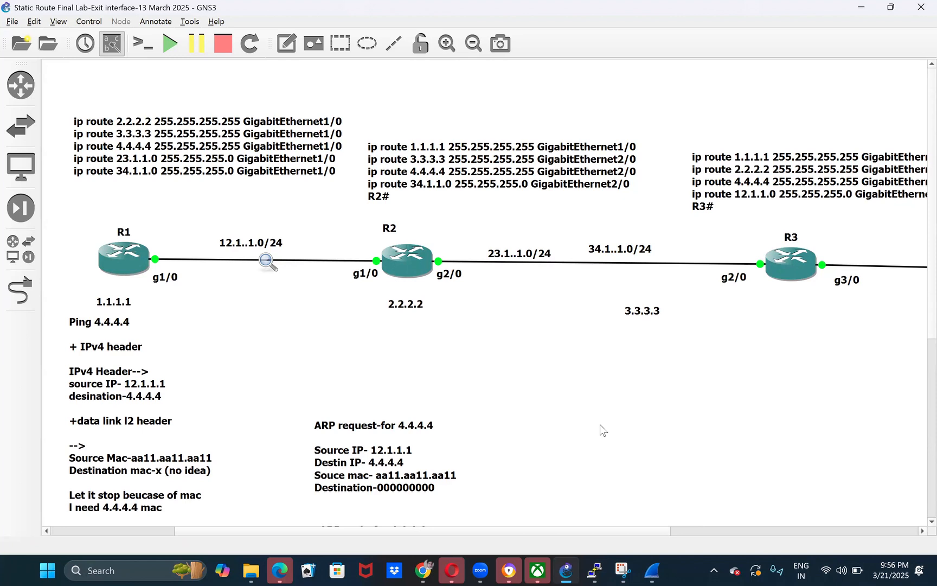
click(131, 254)
drag(87, 202, 193, 327)
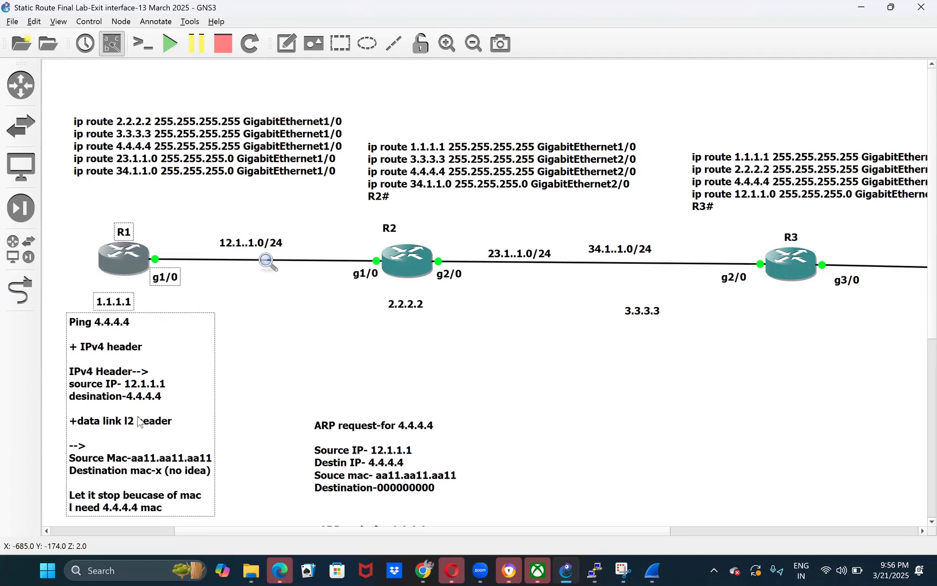
- Highlight the destination address 4.4.4.4 in the IPv4 header section of the note below R1
double_click(153, 396)
click(131, 394)
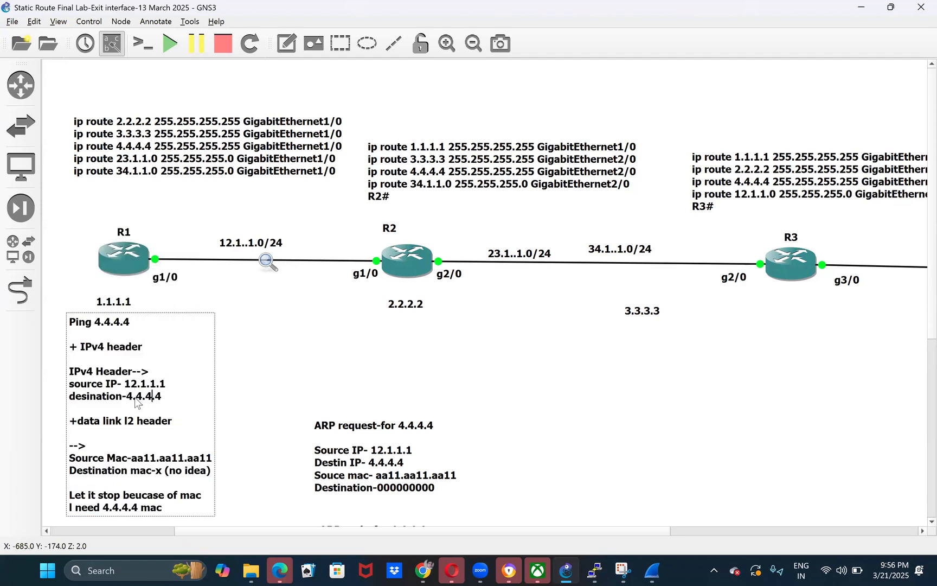
double_click(133, 397)
click(320, 356)
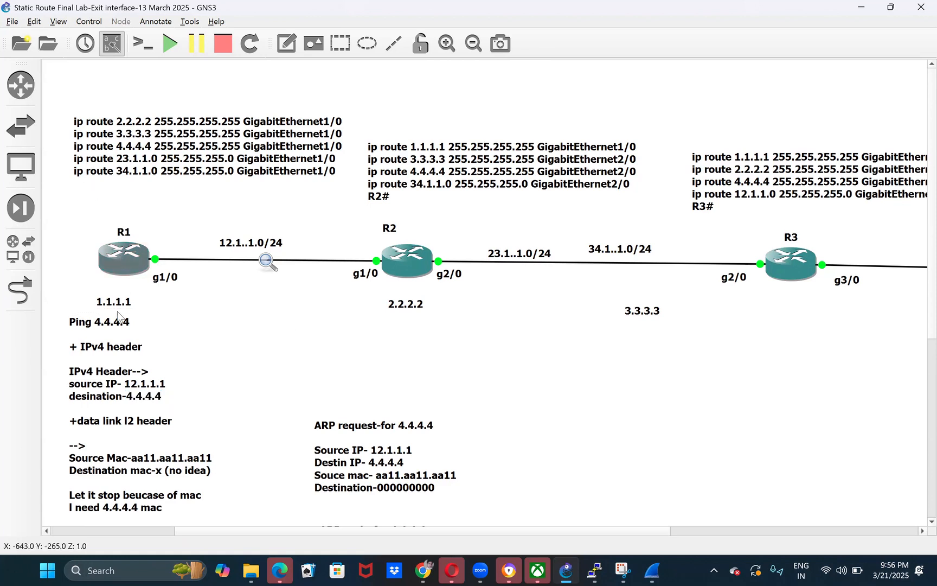
double_click(110, 401)
click(173, 395)
double_click(142, 396)
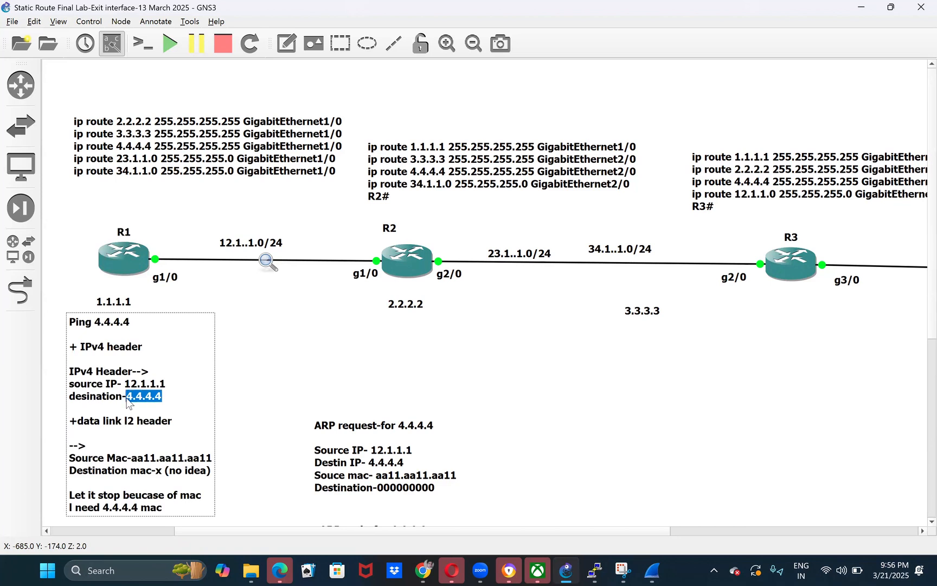
click(329, 407)
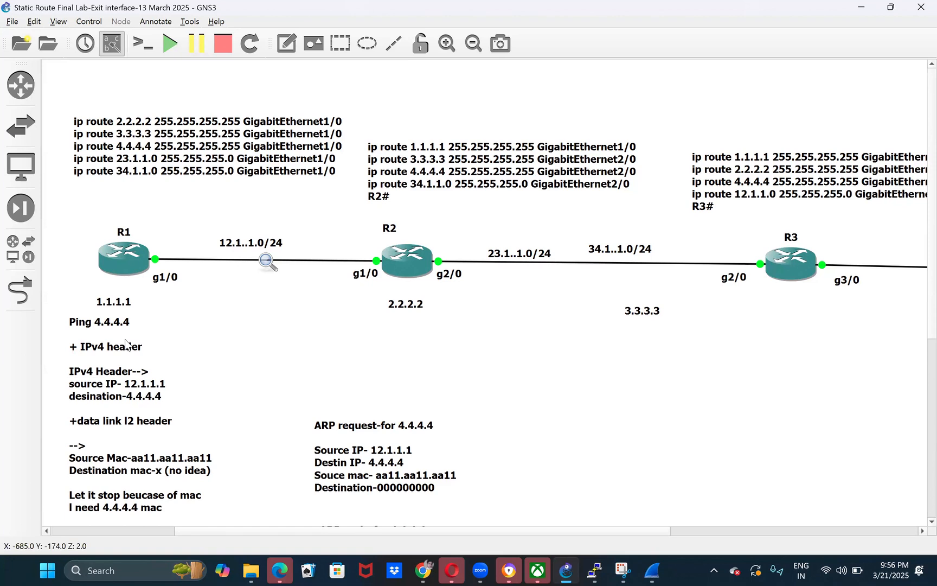
- Highlight R2 in the topology, ping 4.4.4.4 from its console, and highlight the console output
drag(334, 199, 535, 455)
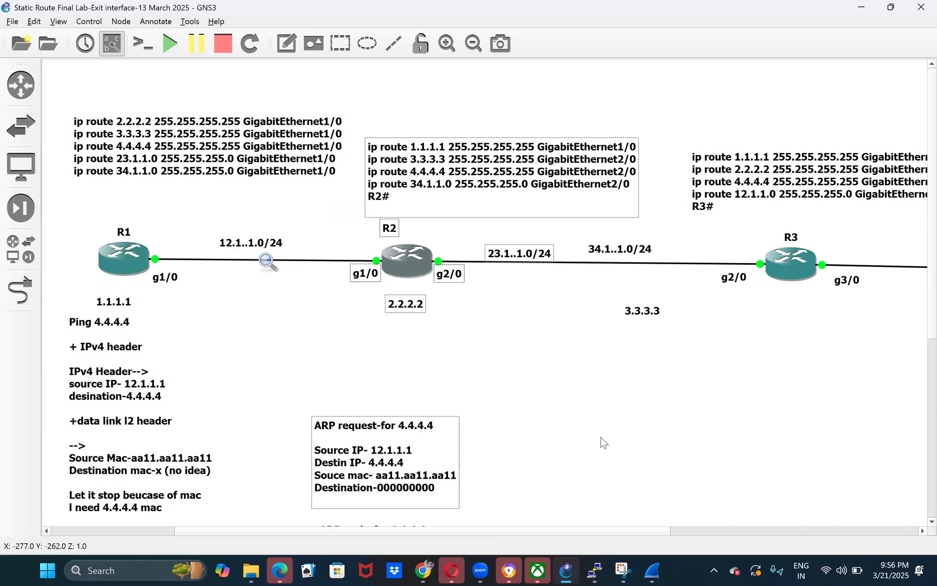
mouse_move(595, 569)
click(464, 459)
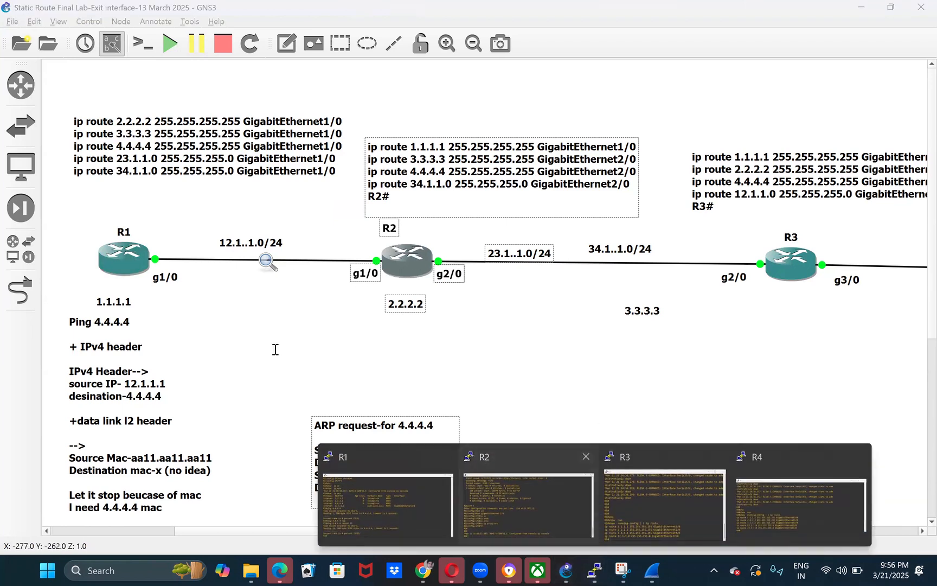
text(ping 4.4.4.4)
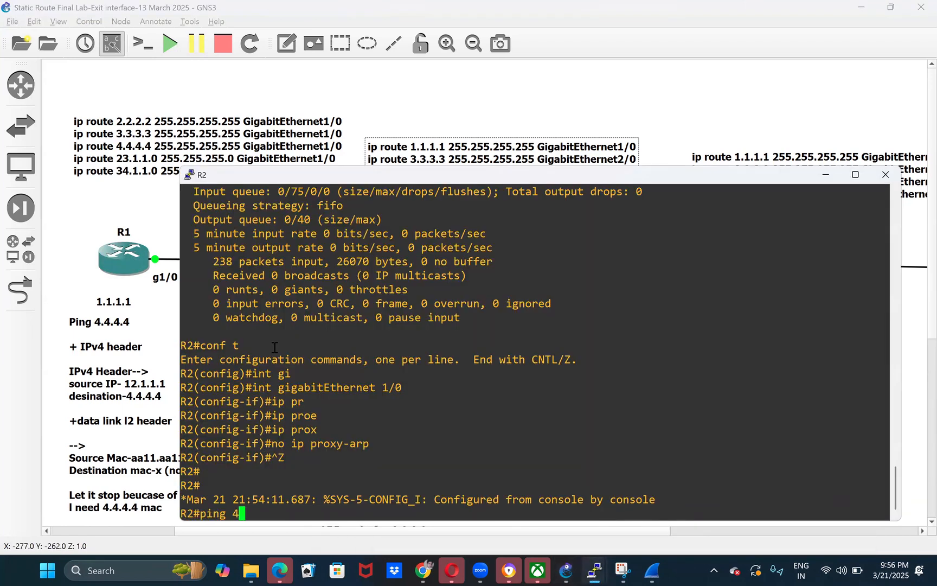
key(Return)
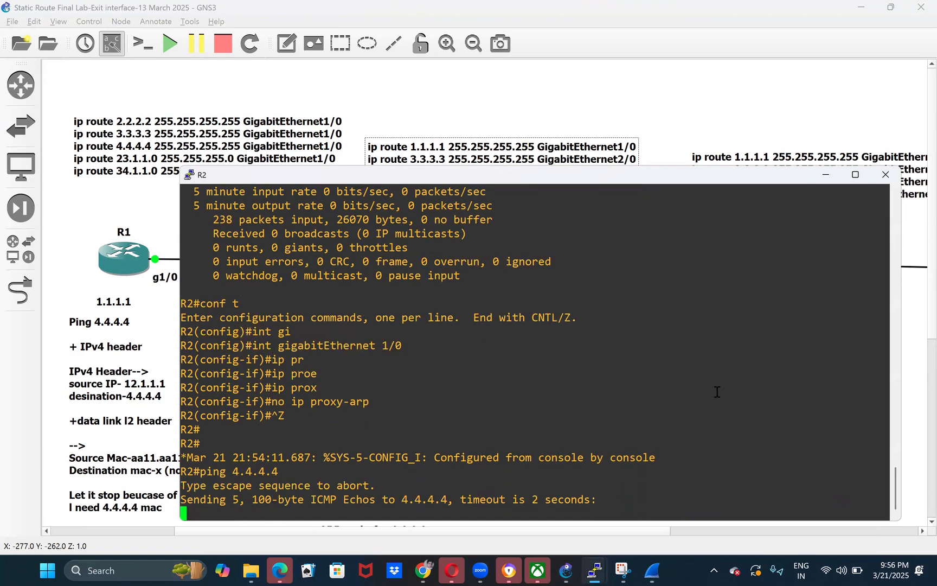
drag(212, 318, 366, 469)
drag(511, 508, 351, 305)
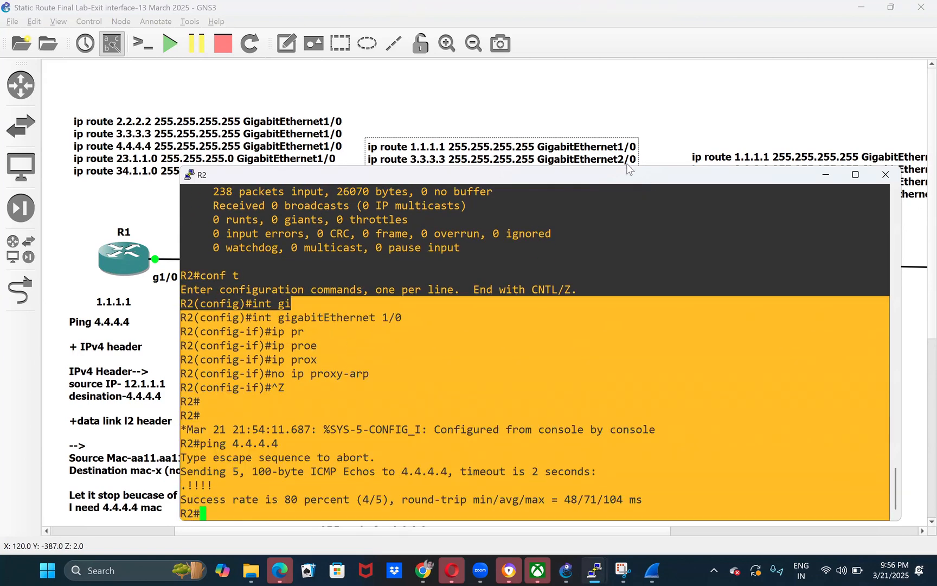
- Return to the GNS3 topology, nudge R2's static route note slightly, and shift R3's static route note toward R4
click(611, 151)
click(534, 233)
drag(773, 231, 754, 198)
click(558, 234)
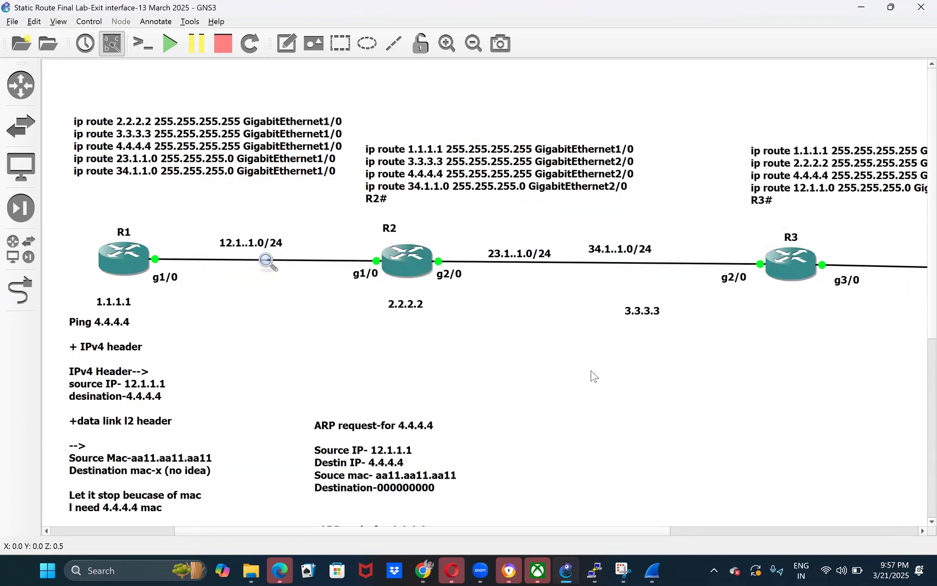
- Highlight R3, bring all four routers into view, and highlight R1 and R2 with their labels
drag(662, 198, 882, 366)
click(640, 401)
scroll(543, 341, down, 3)
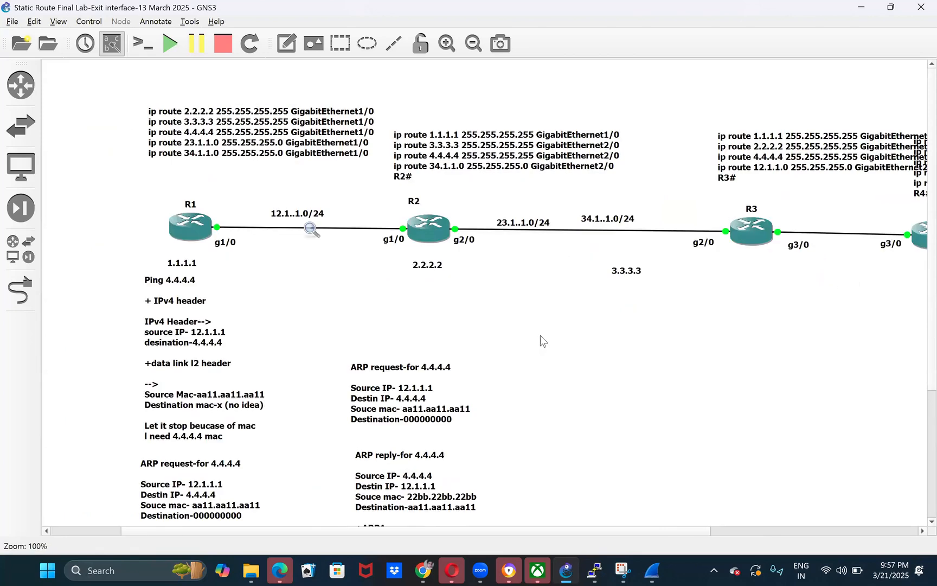
drag(713, 531, 805, 531)
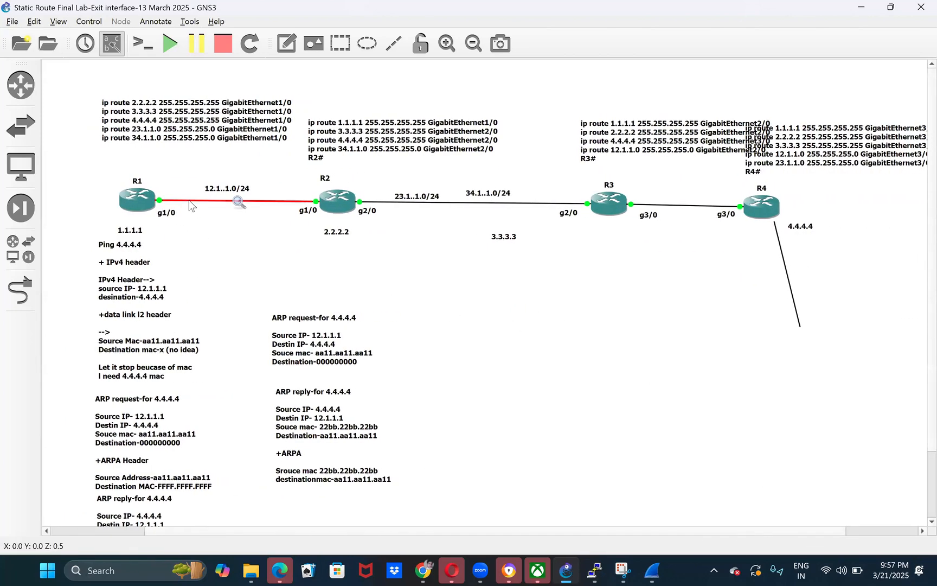
drag(95, 159, 207, 238)
drag(76, 144, 181, 238)
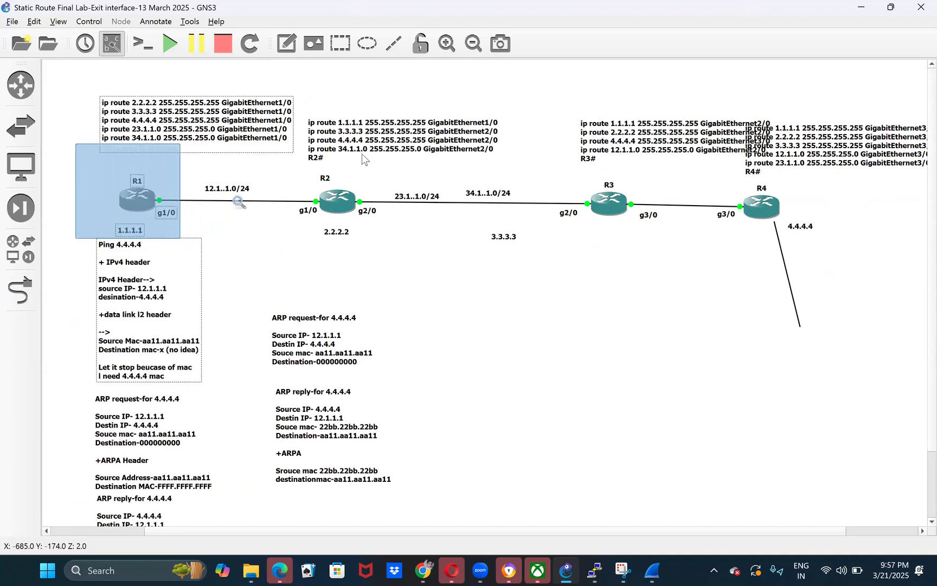
drag(273, 158, 362, 264)
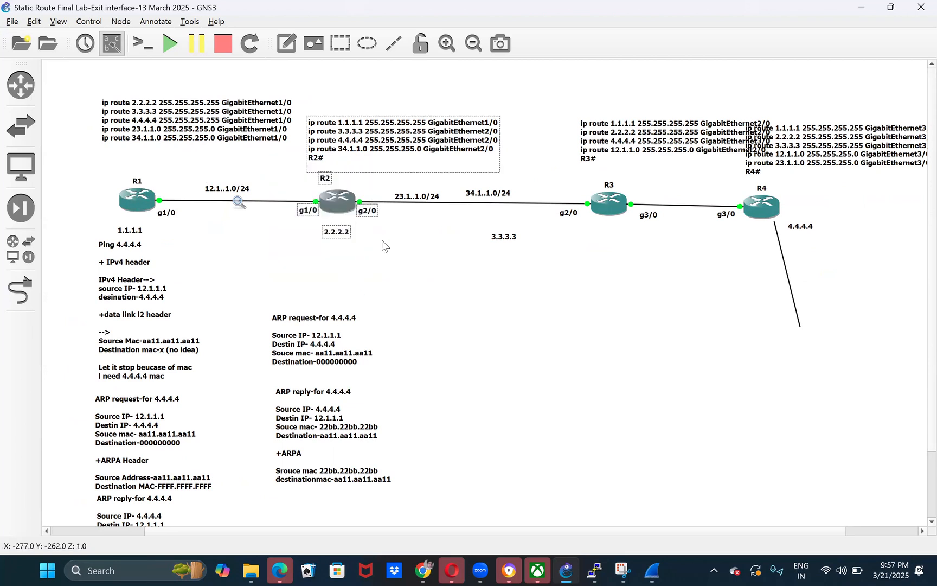
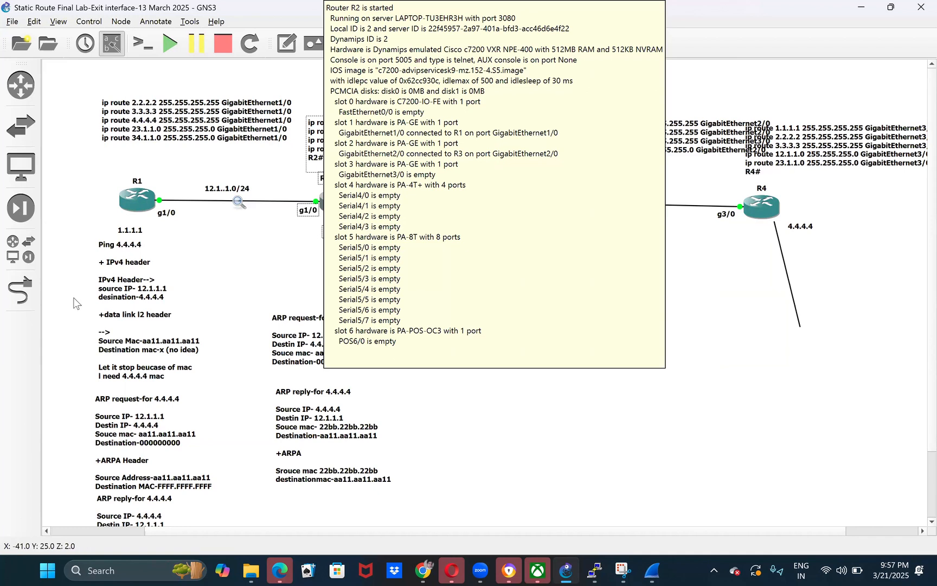
- Highlight R1's g1/0 interface label and the destination address 4.4.4.4 in the IPv4 header note below R1
click(147, 262)
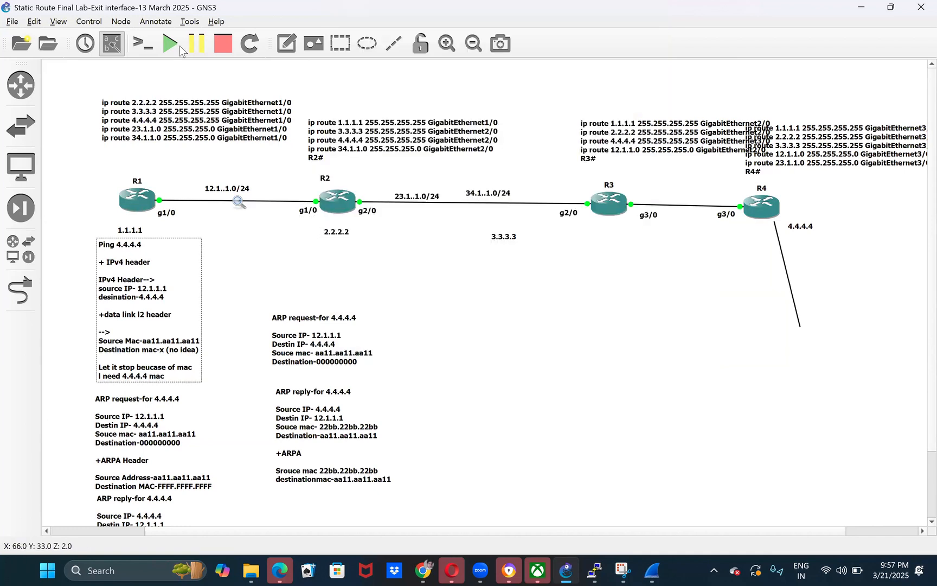
click(203, 225)
drag(167, 176, 271, 244)
click(174, 217)
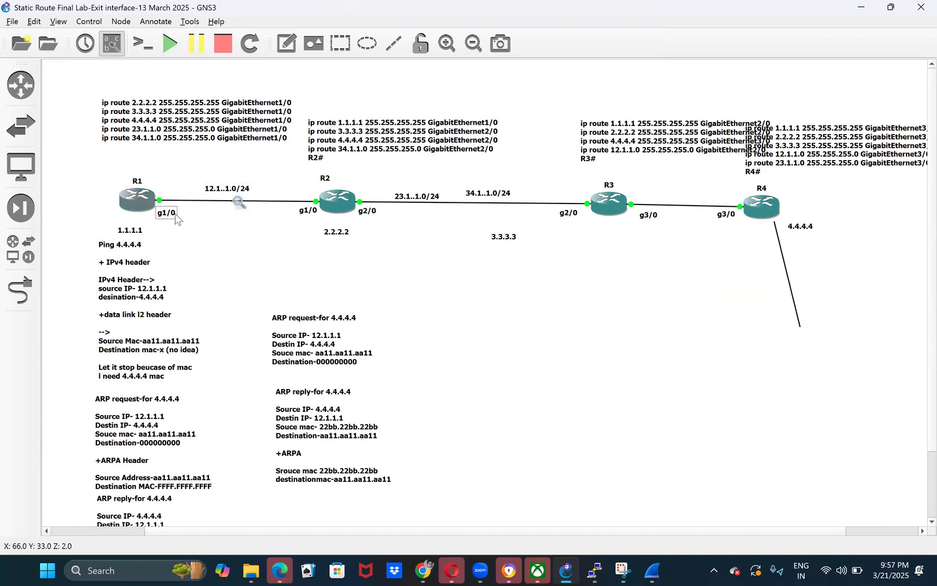
double_click(160, 304)
click(160, 299)
drag(165, 299, 146, 297)
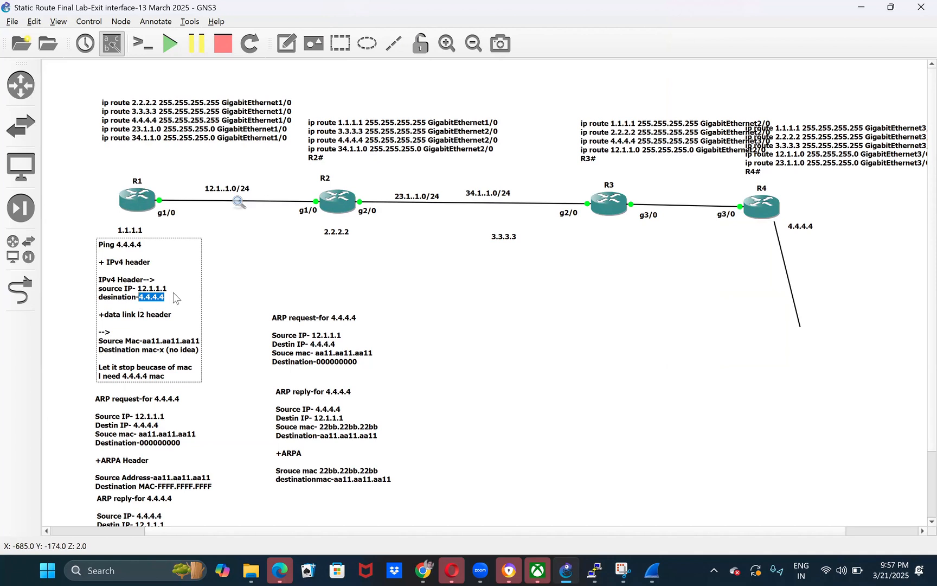
- Highlight R2 together with its interface and address labels in the topology, and clear the selection
click(288, 276)
mouse_move(268, 159)
mouse_down()
mouse_move(353, 234)
mouse_move(354, 265)
mouse_move(366, 243)
mouse_move(379, 293)
mouse_up()
click(299, 181)
drag(297, 177, 356, 282)
click(324, 253)
- Highlight R1 and its surrounding labels in the topology several times, ending with nothing selected
drag(96, 160, 197, 226)
click(178, 242)
mouse_move(88, 164)
mouse_down()
mouse_move(204, 233)
mouse_move(169, 214)
mouse_move(177, 233)
mouse_move(154, 231)
mouse_move(215, 253)
mouse_move(195, 238)
mouse_up()
click(120, 180)
click(237, 236)
drag(90, 155, 227, 253)
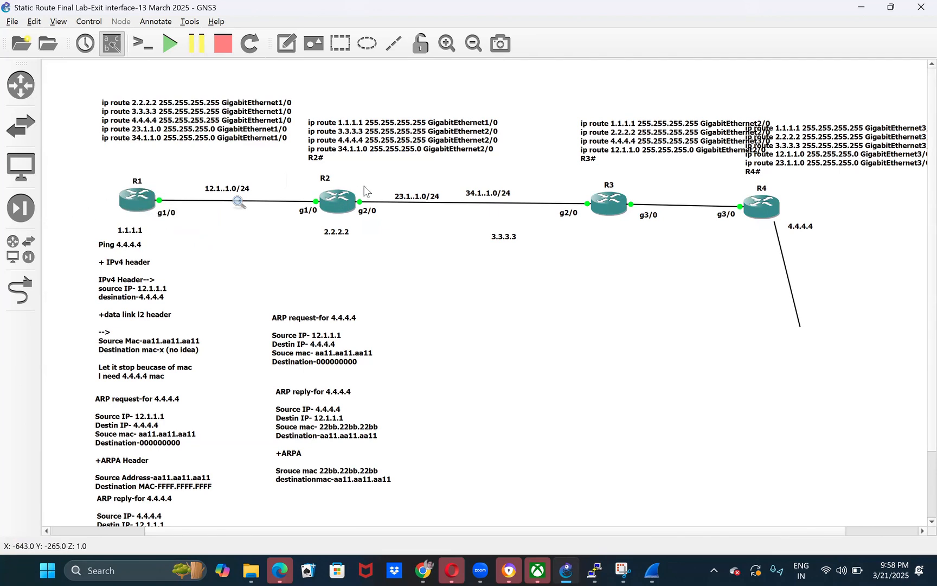
drag(91, 158, 174, 233)
click(186, 244)
drag(85, 160, 213, 235)
click(243, 278)
drag(88, 151, 225, 242)
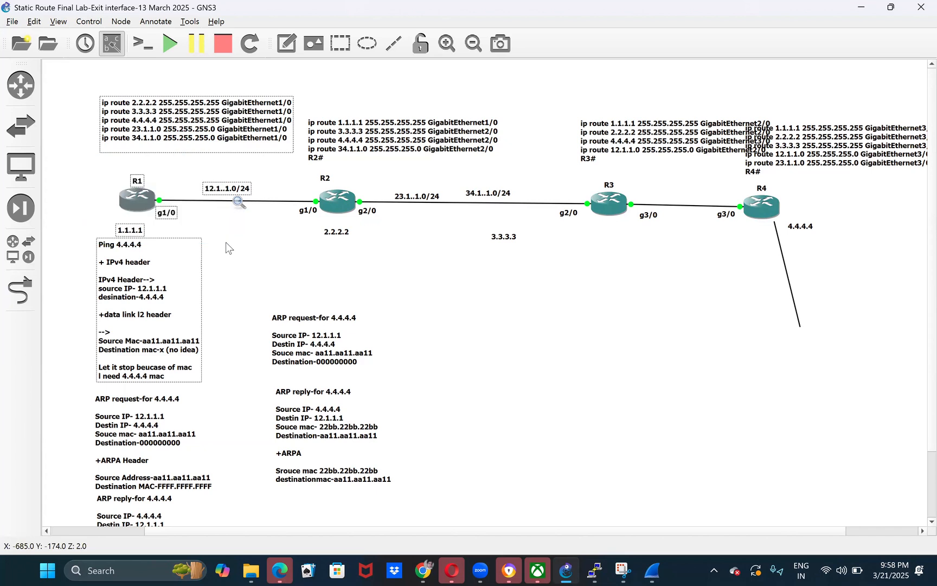
click(239, 248)
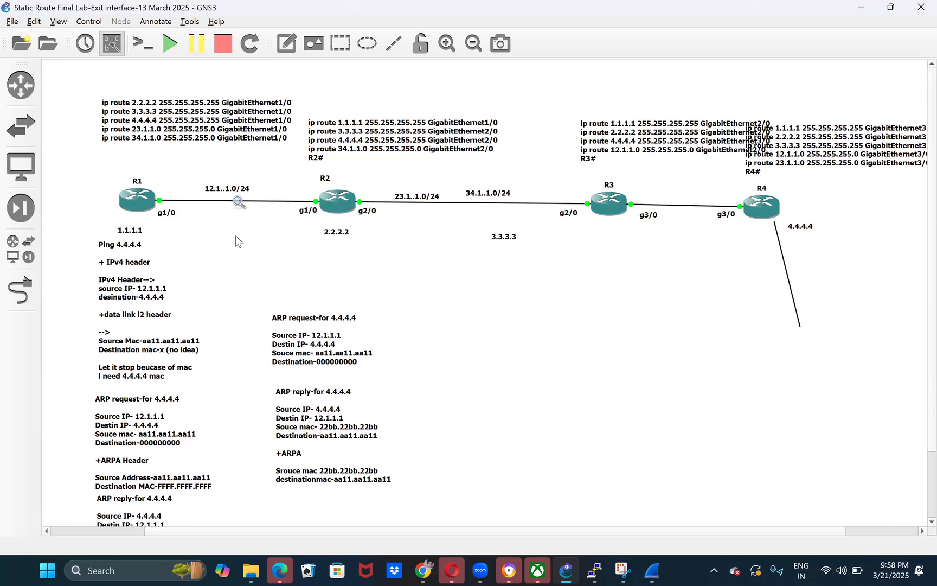
- Open the note below R1 for editing and highlight its IPv4 destination 4.4.4.4, leaving the text as it is
click(119, 301)
double_click(119, 302)
click(150, 302)
drag(138, 298, 167, 293)
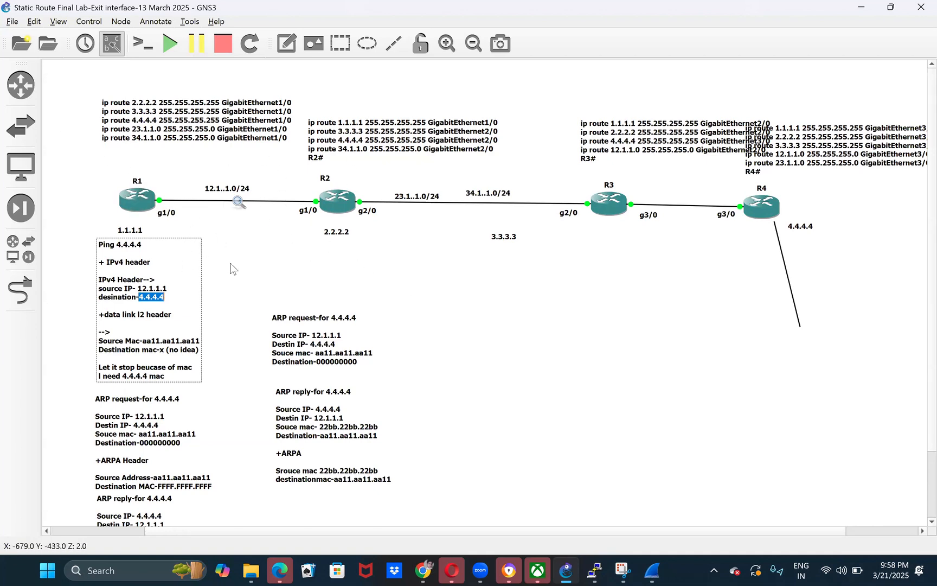
click(346, 248)
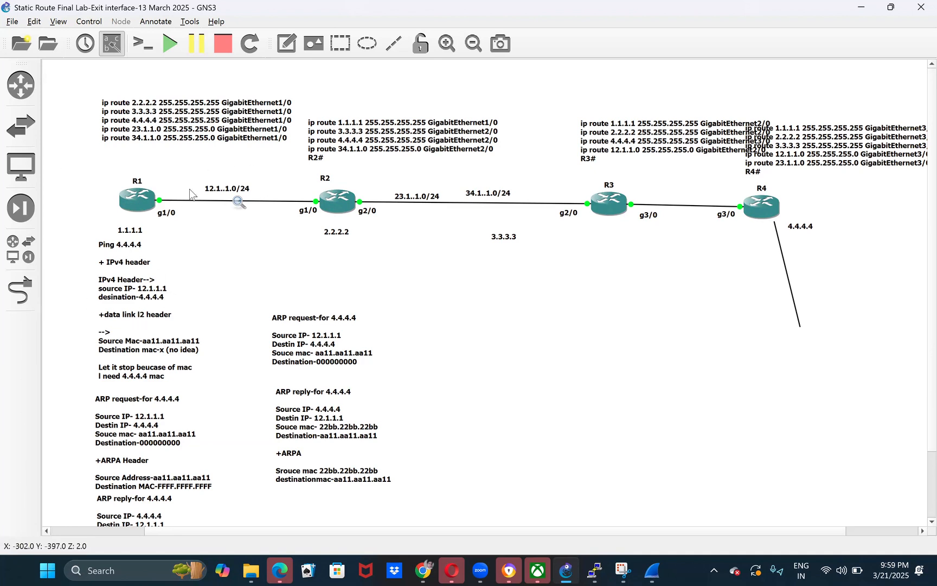
- Highlight R1 with its labels, followed by the 4.4.4.4 destination in its note, and clear the selection
drag(90, 159, 162, 234)
double_click(169, 302)
drag(171, 298, 134, 299)
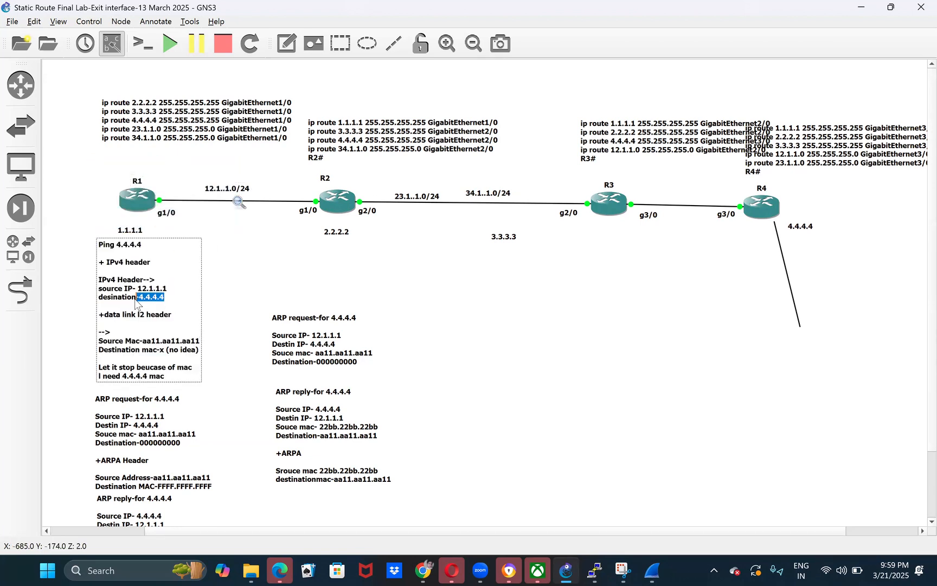
click(446, 116)
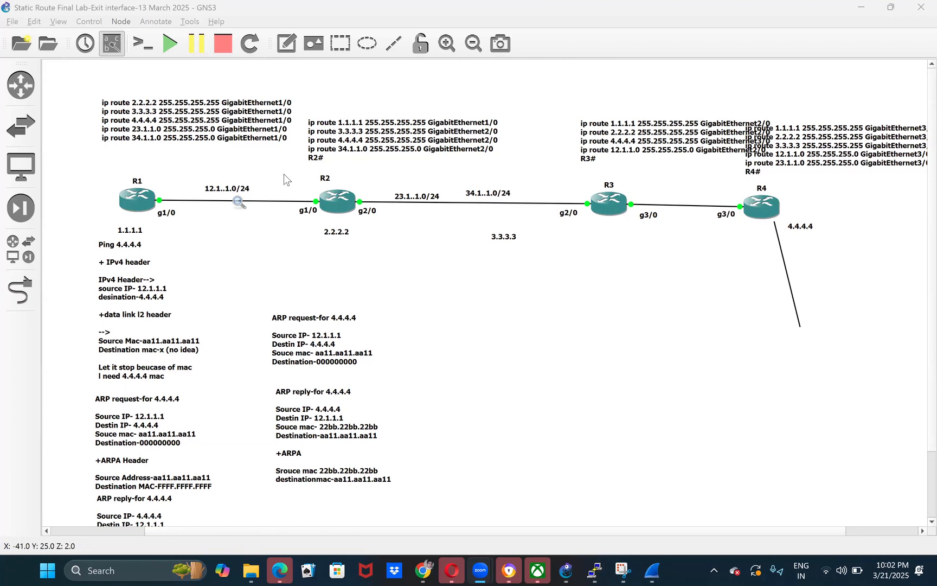
- Highlight R2 with its labels in the topology and bring up its console at a fresh prompt
drag(285, 172, 367, 242)
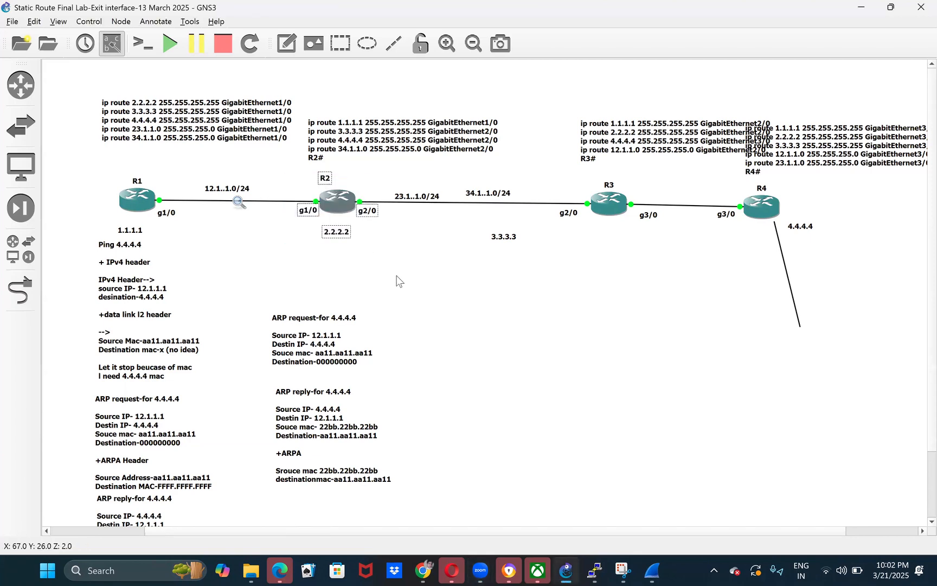
click(397, 276)
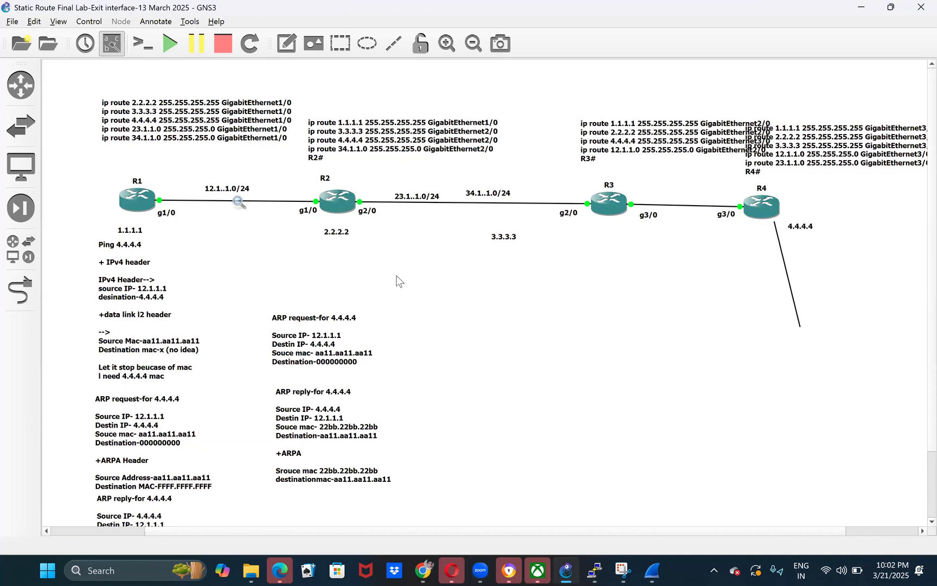
mouse_move(594, 570)
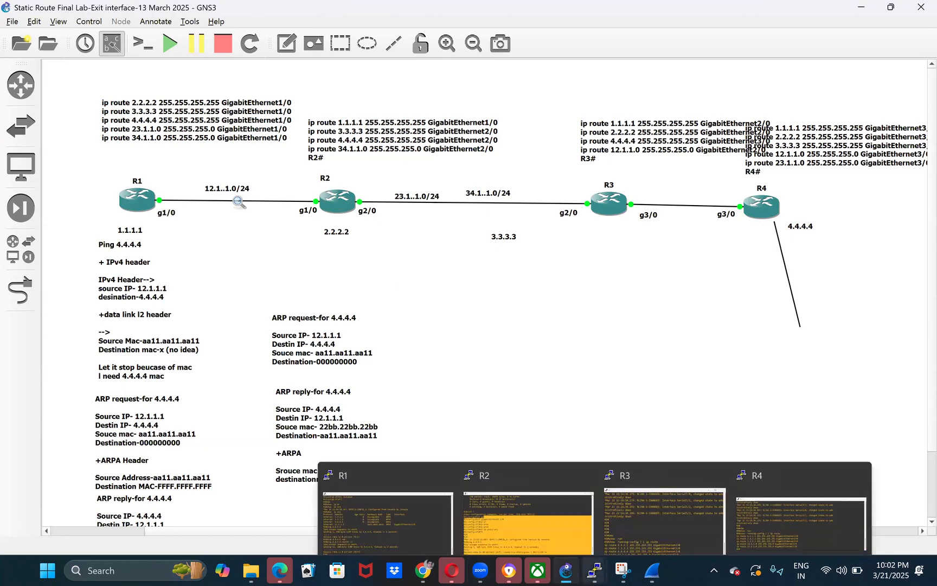
click(525, 507)
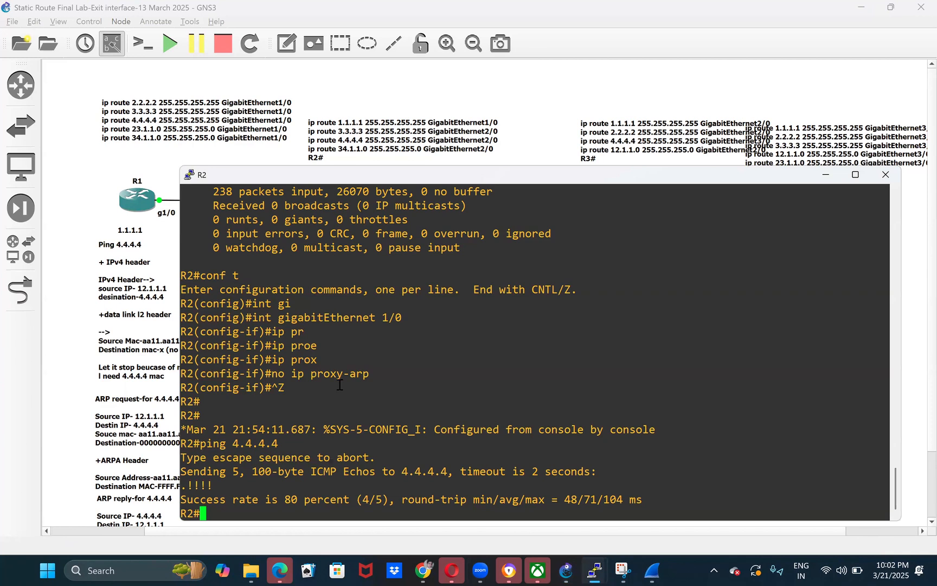
key(Return)
key(Return)
key(Return)
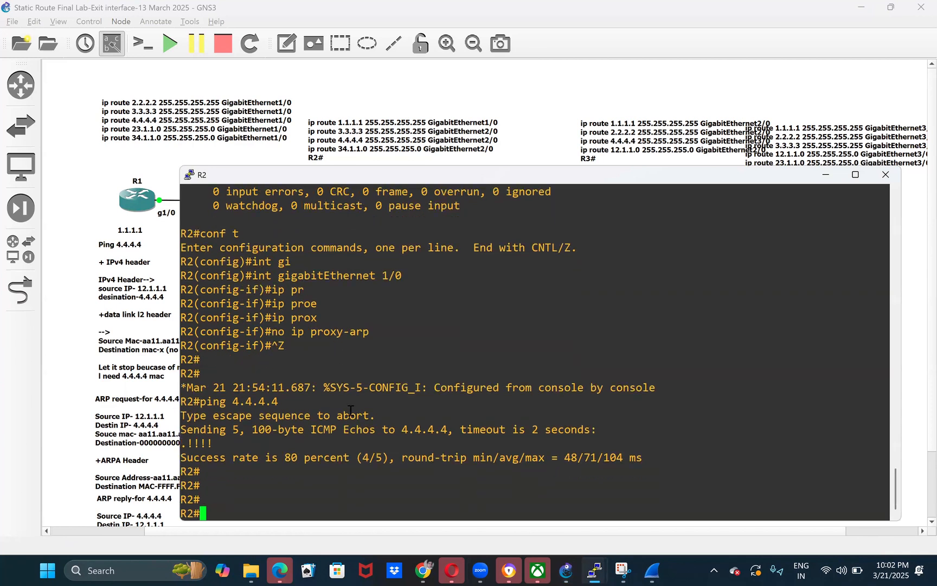
- Show the GigabitEthernet 1/0 interface details on R2, copy its hardware MAC address, and minimize the console
text(sho)
key(Tab)
text(int gi)
key(Tab)
text(Ethernet 1/0)
key(Return)
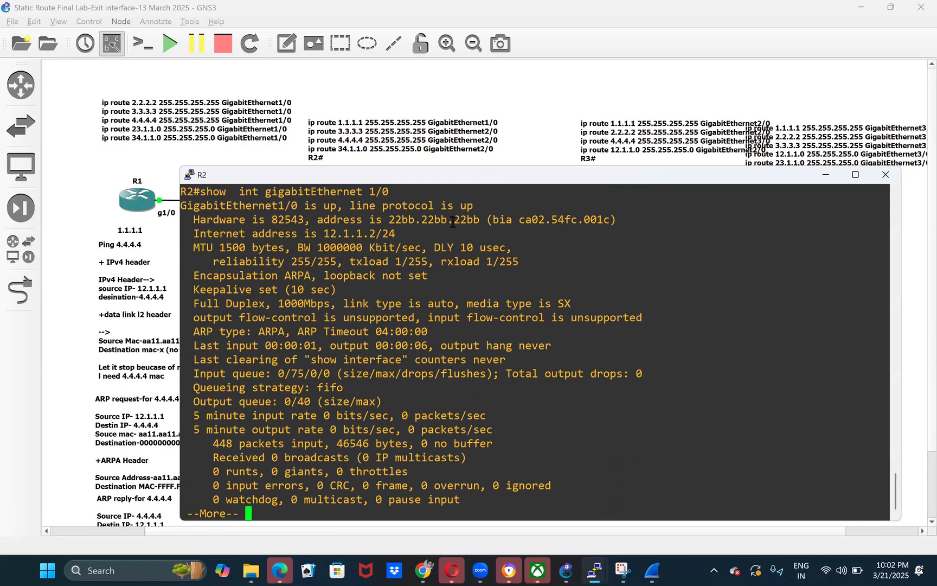
double_click(453, 220)
key(super+c)
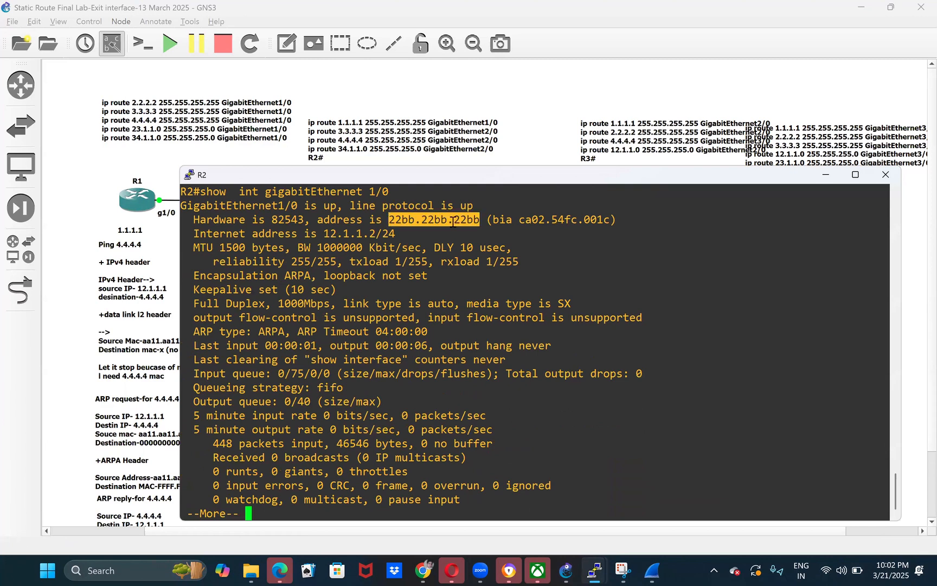
click(826, 177)
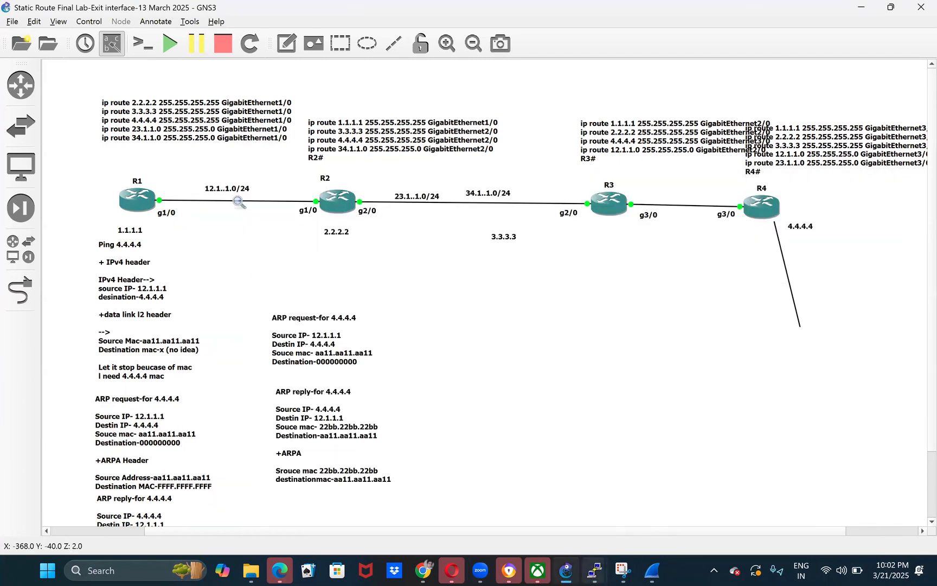
- Paste R2's MAC address into R1's console as the comment line !22bb.22bb.22bb and highlight the address
mouse_move(594, 571)
click(414, 535)
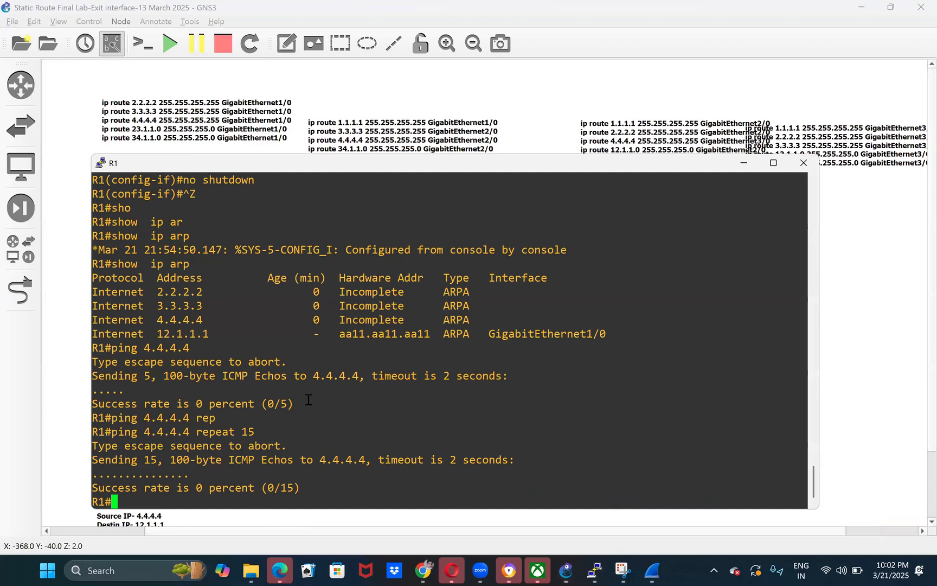
text(!)
right_click(309, 399)
key(Return)
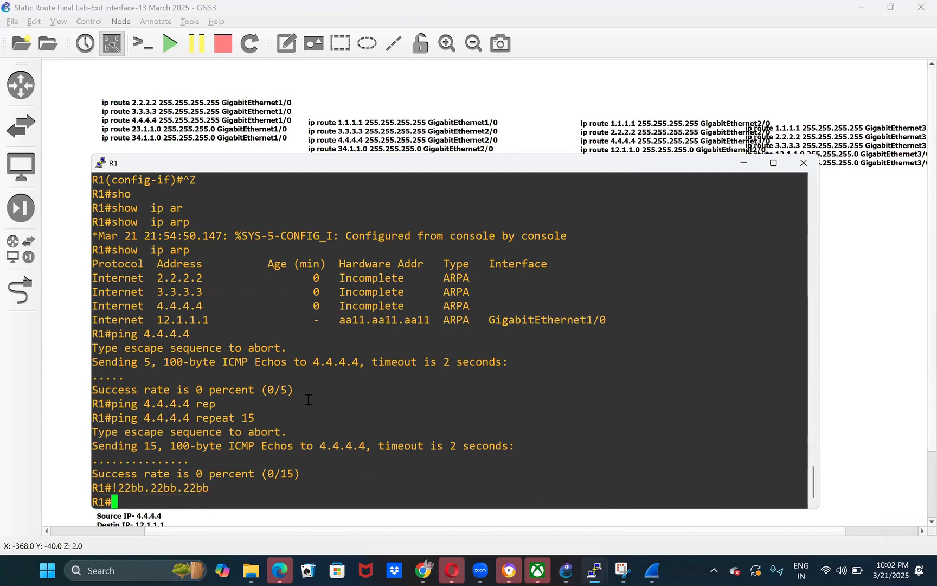
double_click(159, 490)
key(super+c)
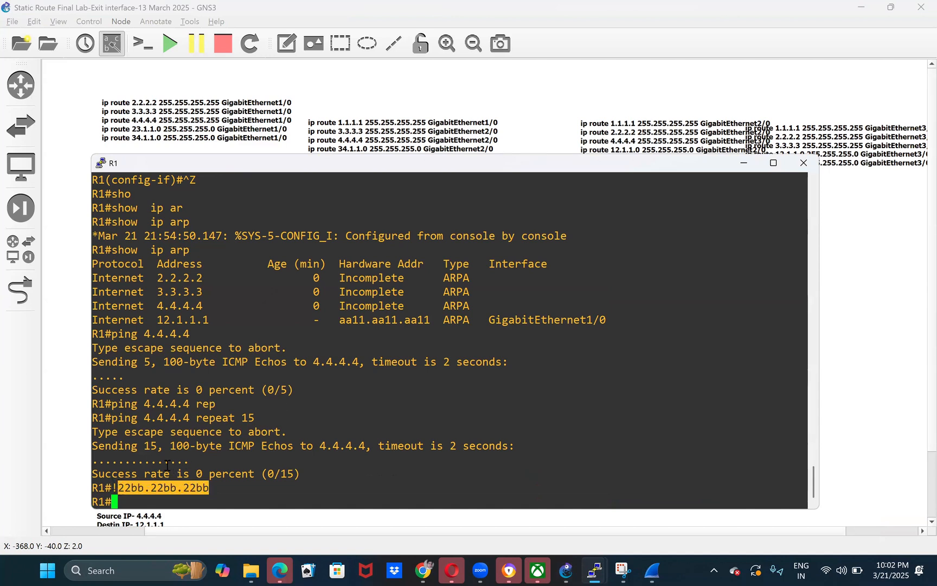
- Enter global configuration mode on R1 with conf t
key(Return)
text(co)
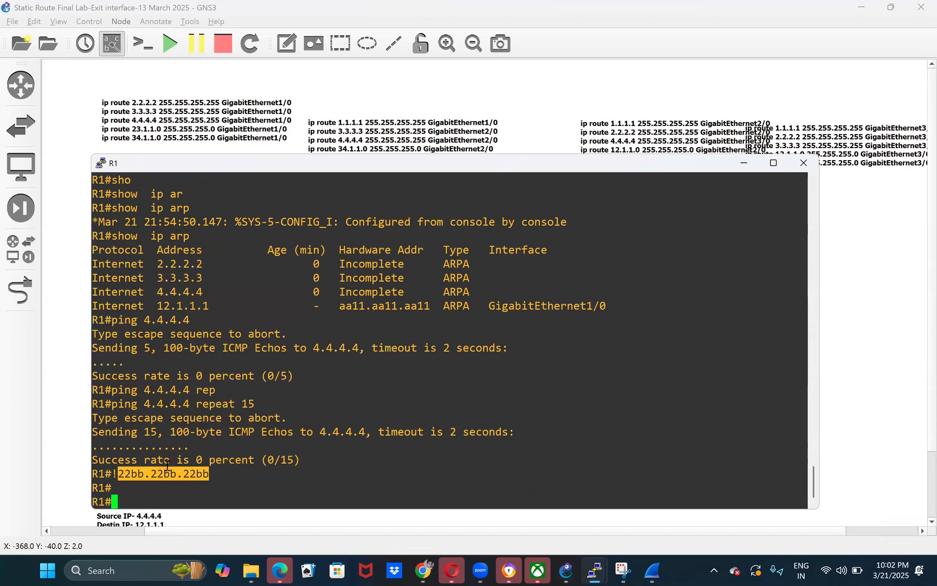
text(nf t)
key(Return)
- Add a static ARP entry on R1 mapping 4.4.4.4 to MAC 22bb.22bb.22bb with type arpa, checking the available ARP types
text(ar)
key(Tab)
text(o)
key(Tab)
key(BackSpace)
text(o)
key(Tab)
key(BackSpace)
text(p)
key(Tab)
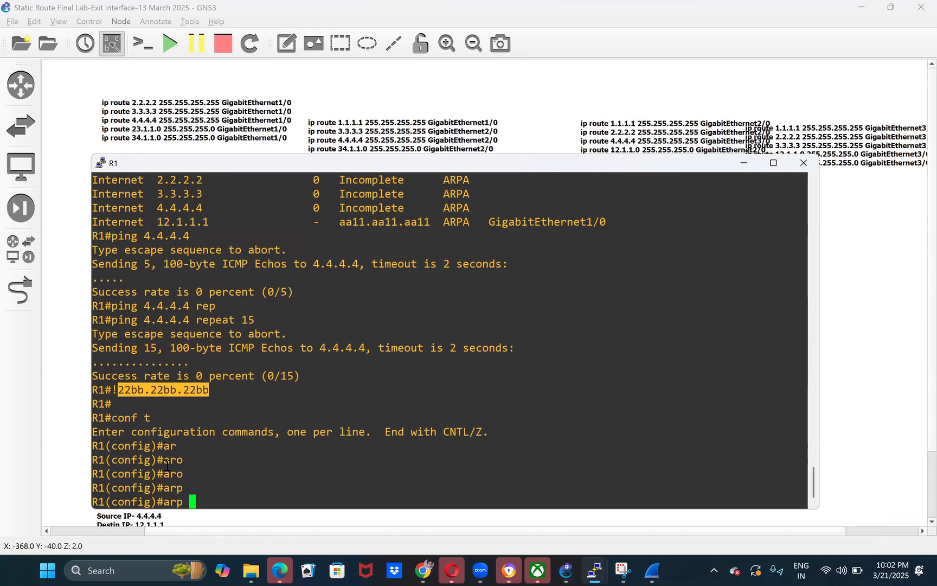
text(4.4.4.4)
double_click(218, 502)
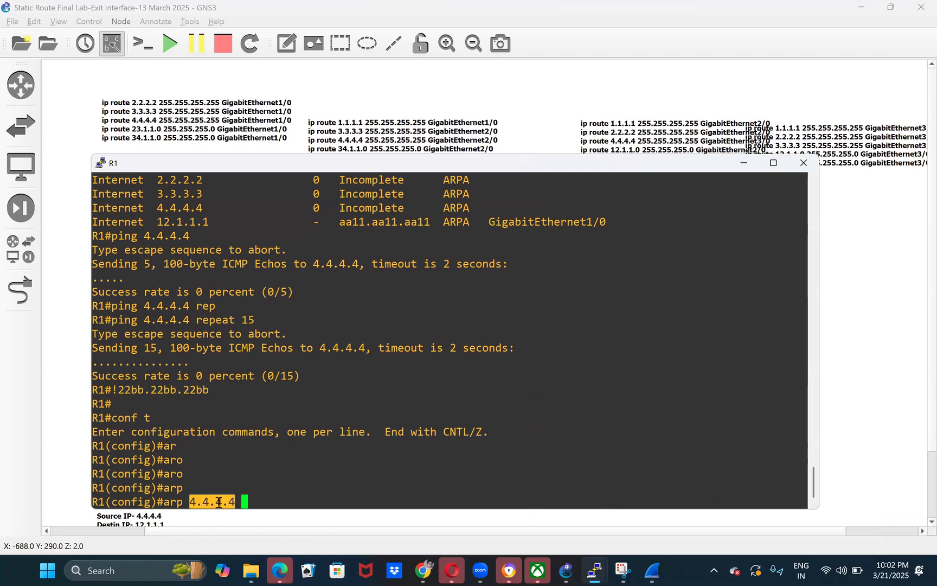
double_click(160, 389)
right_click(331, 442)
text(?)
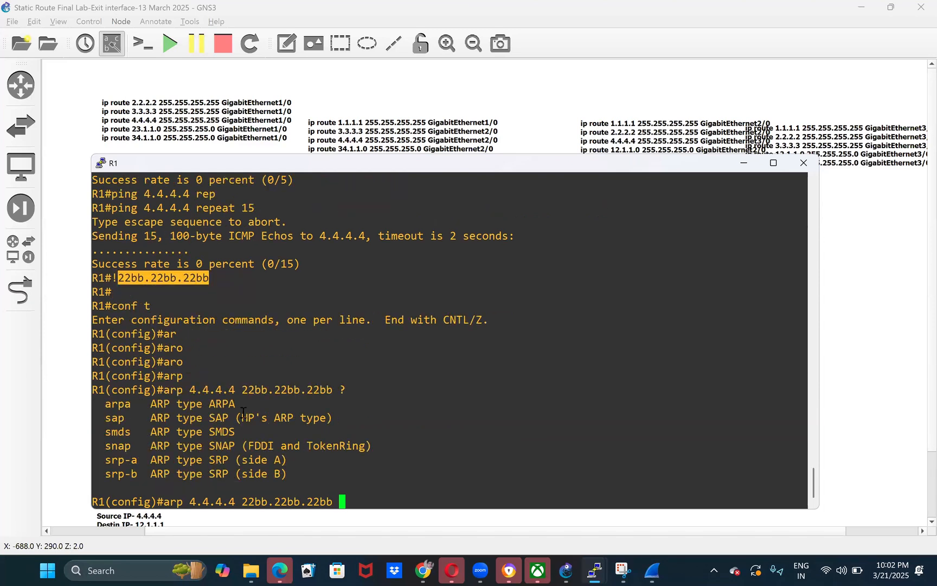
text(ar)
key(Tab)
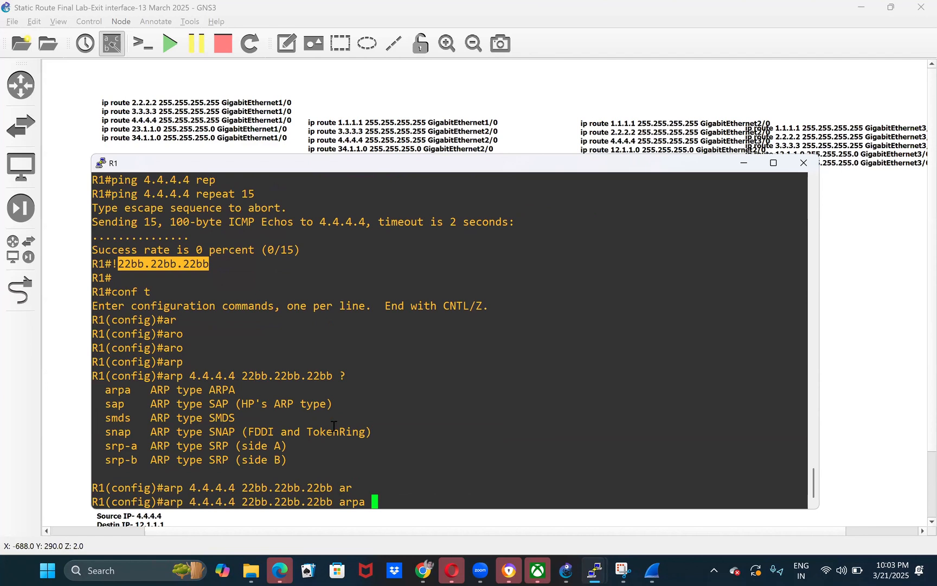
key(Return)
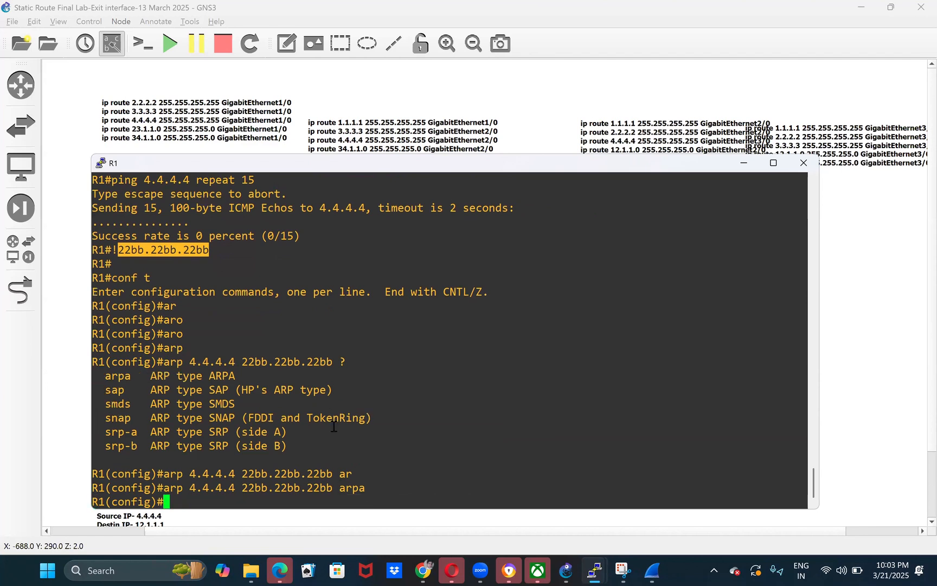
- Highlight the arpa type and the MAC address in R1's static ARP command, and return to the topology
double_click(355, 490)
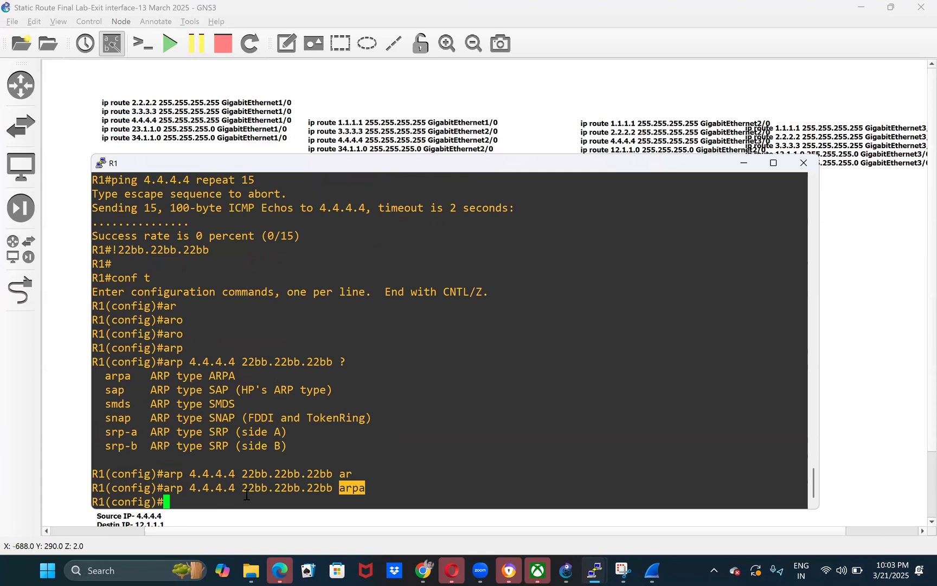
double_click(288, 487)
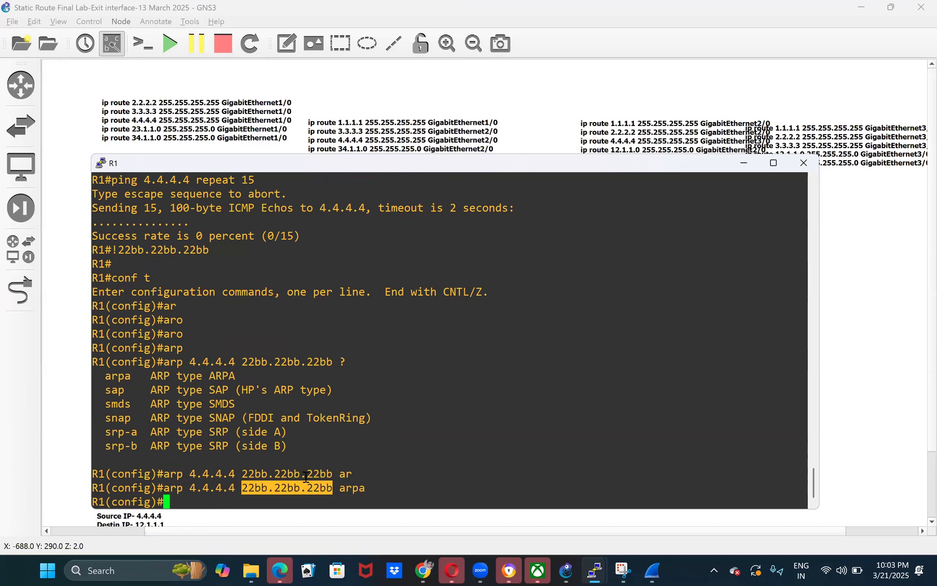
double_click(353, 488)
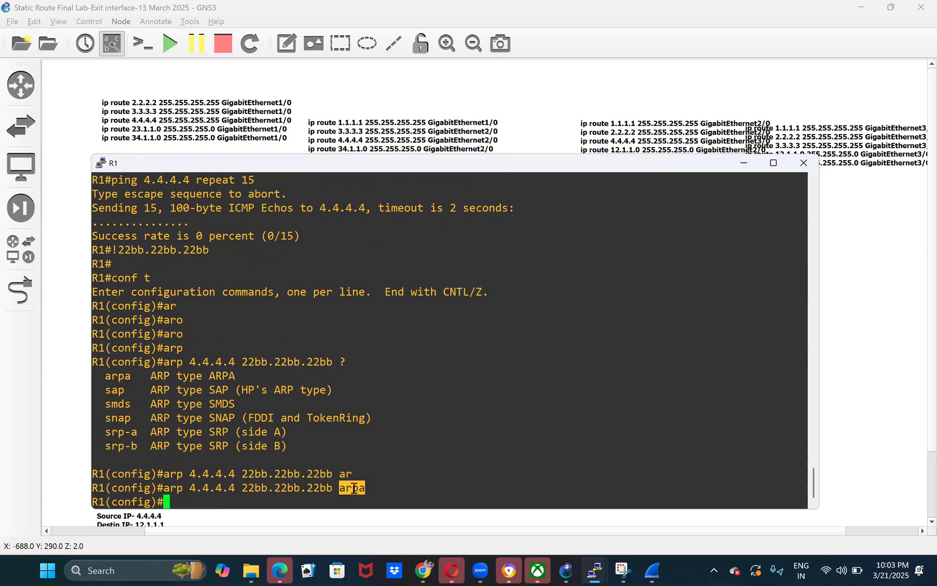
double_click(291, 486)
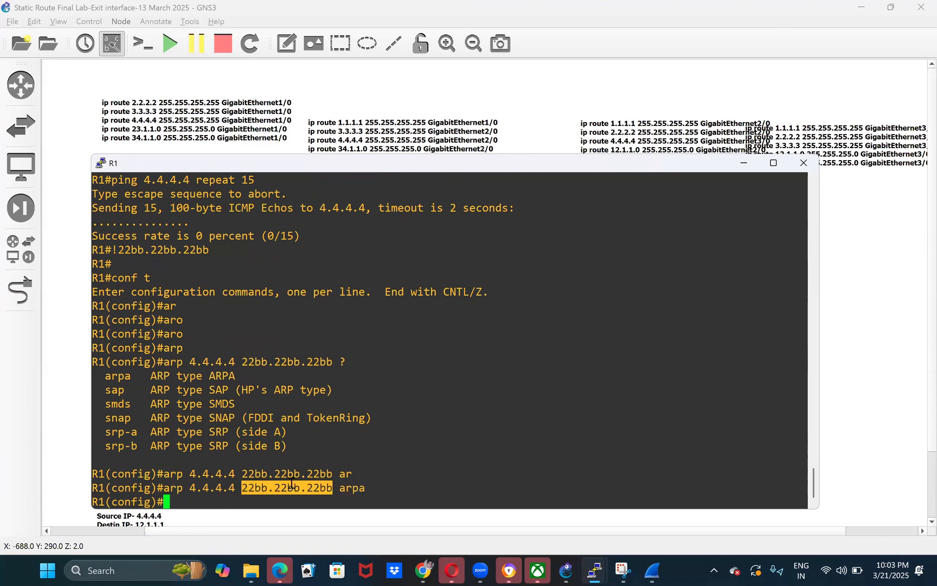
click(871, 372)
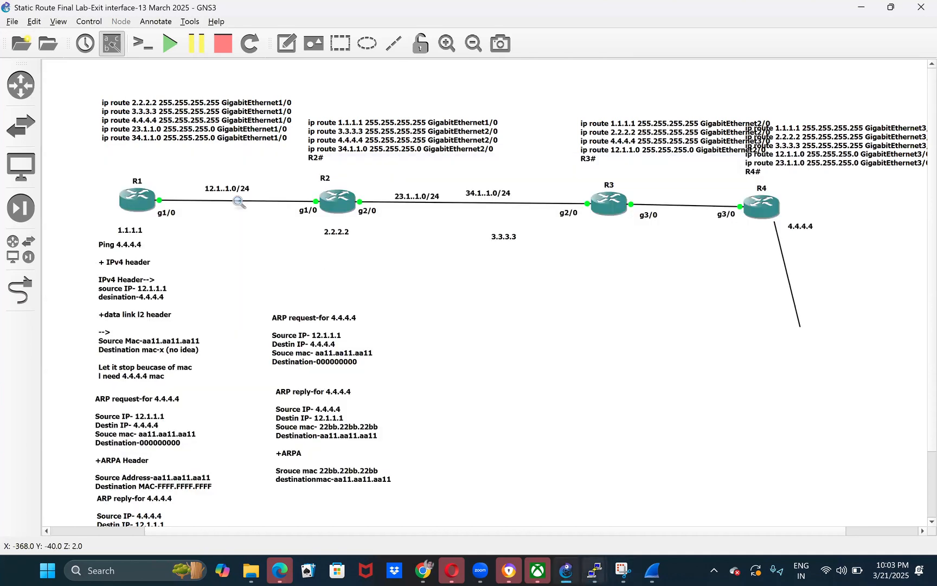
- Highlight the GigabitEthernet 1/0 hardware address in R2's console, and return to the note below R1 in the topology
mouse_move(595, 569)
click(502, 502)
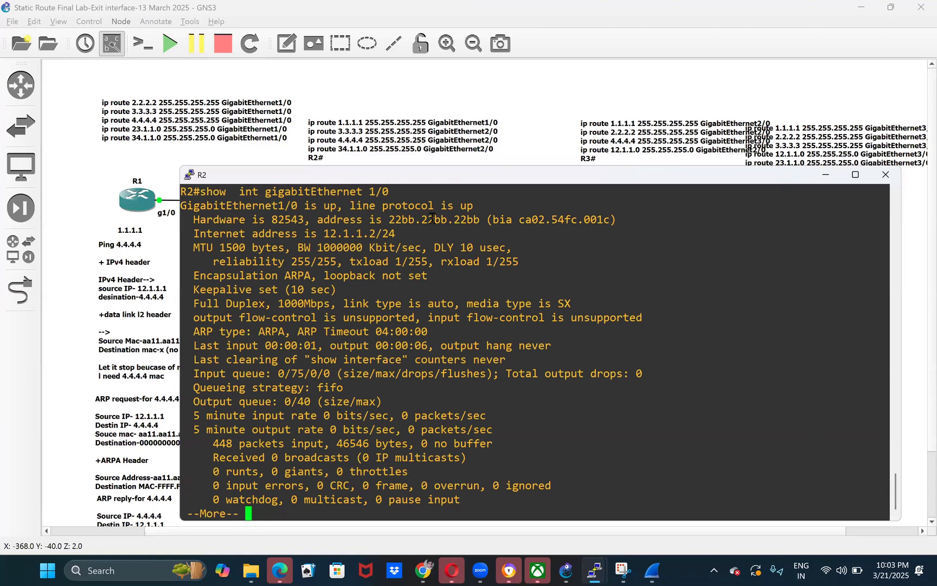
double_click(431, 218)
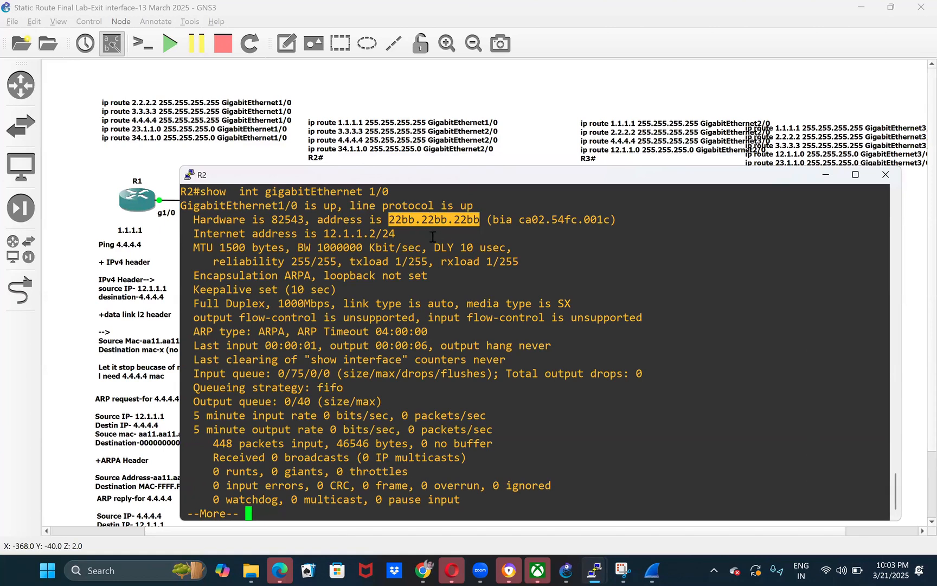
click(154, 253)
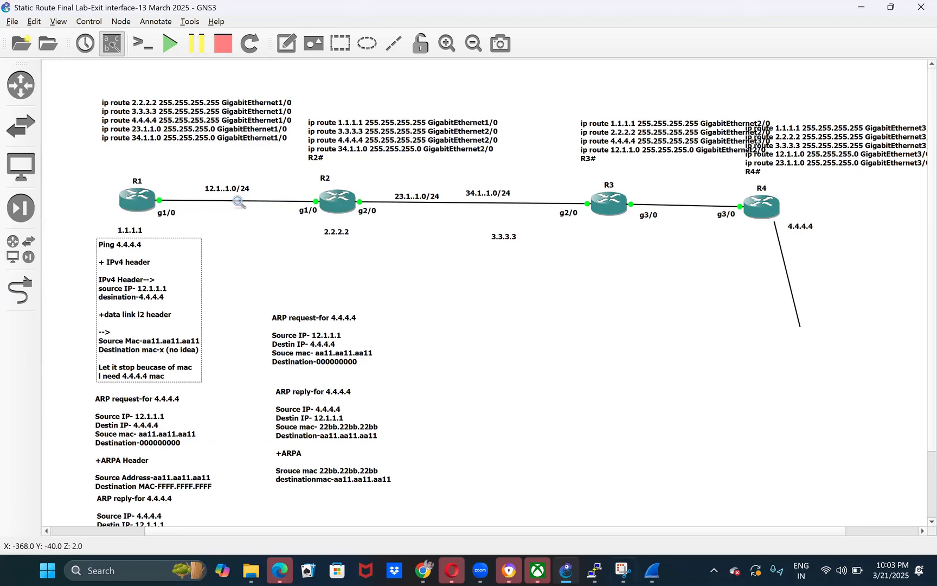
- Open R1's console and highlight the address, MAC and arpa type in its static ARP command
mouse_move(596, 570)
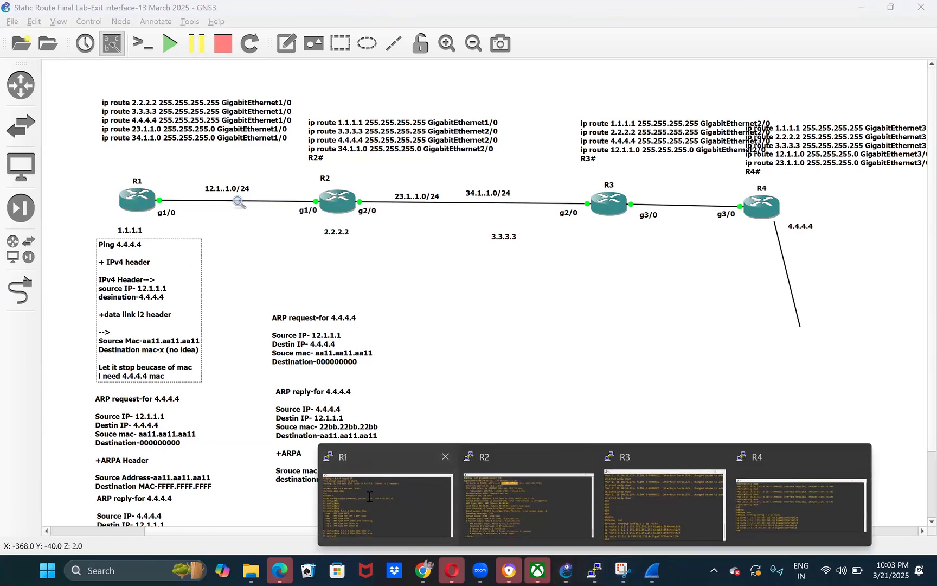
click(368, 496)
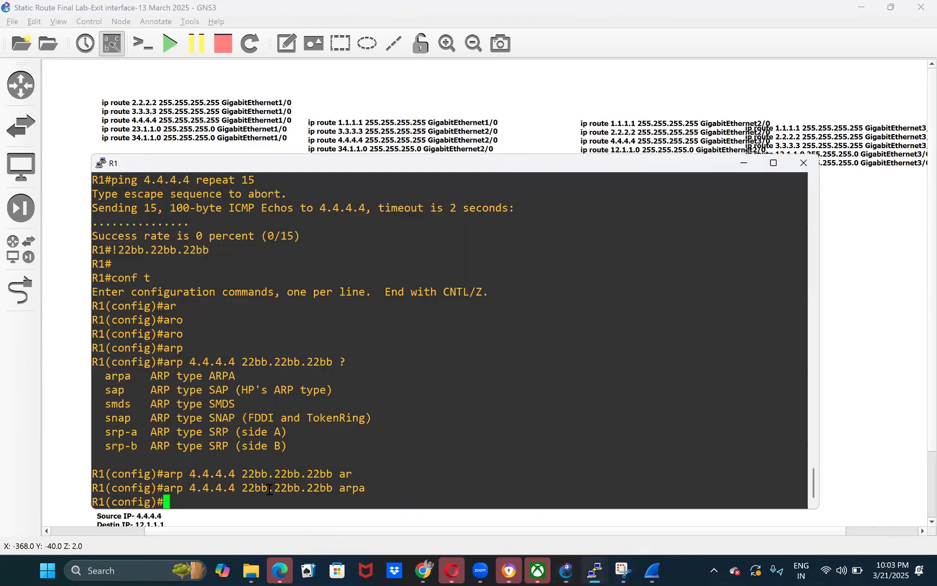
double_click(219, 473)
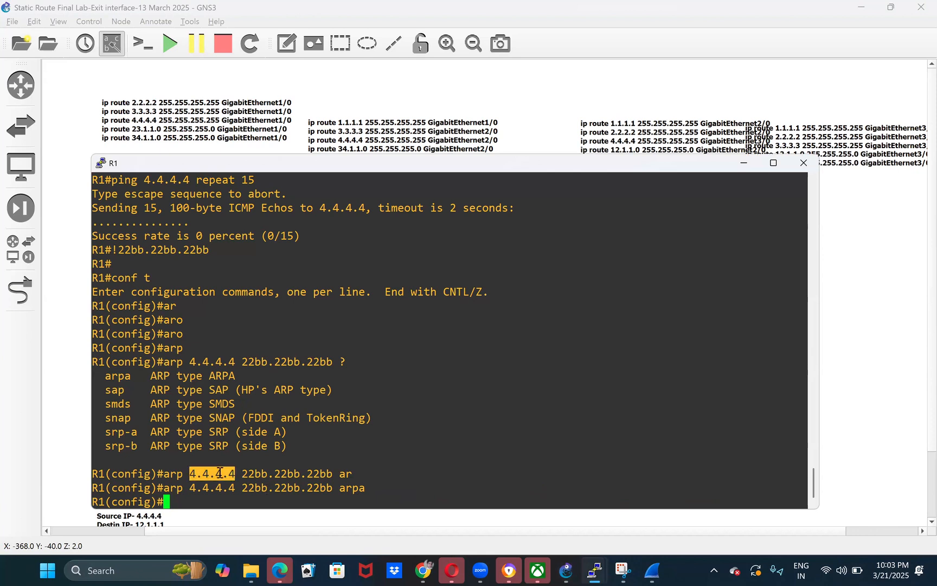
double_click(286, 475)
double_click(354, 486)
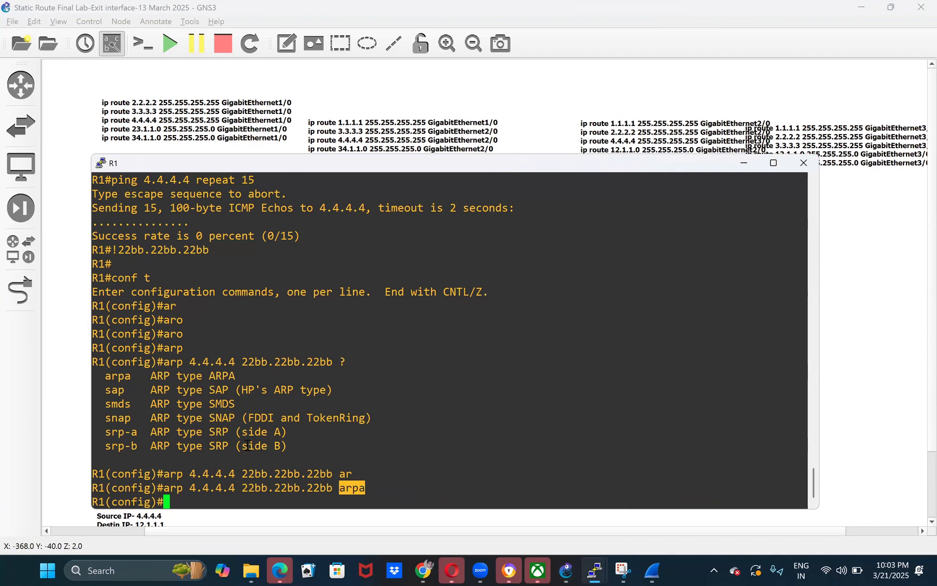
double_click(278, 488)
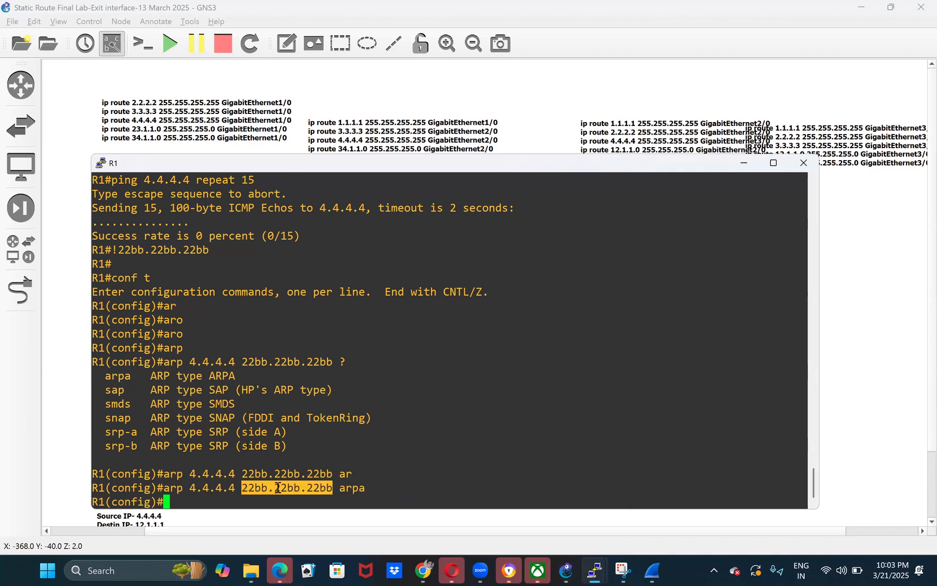
- Leave global configuration mode on R1 and return to the privileged prompt
key(Return)
key(ctrl+z)
key(Return)
key(Return)
- Display R1's ARP table with show ip arp and highlight the 4.4.4.4 entry's address and MAC
text(show ip a)
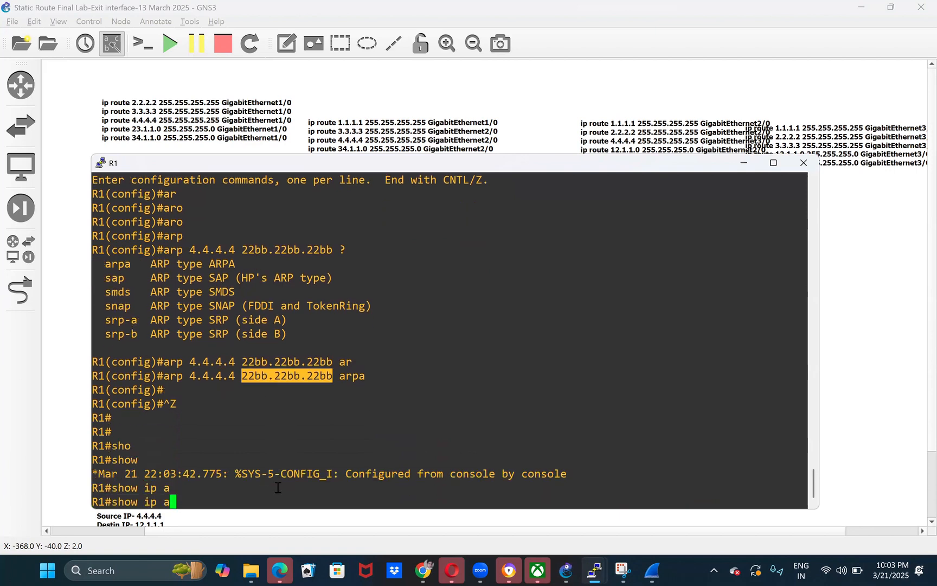
text(rp)
key(Return)
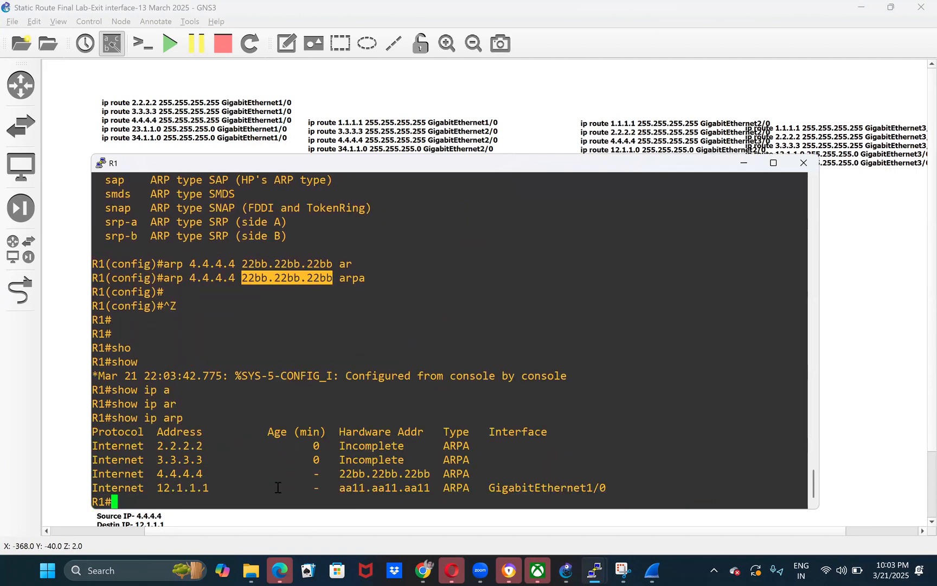
double_click(189, 472)
double_click(386, 477)
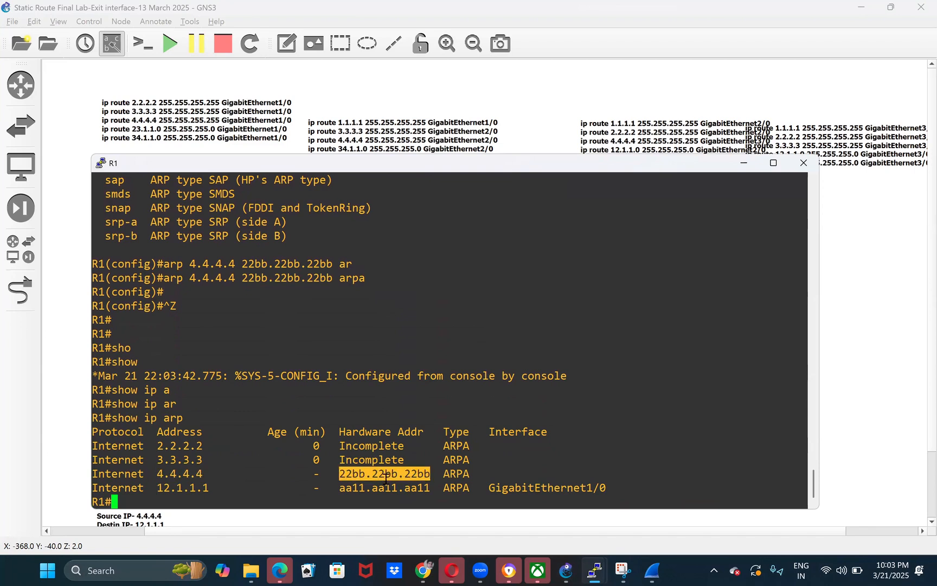
- Ping 4.4.4.4 from R1, highlight the pinged address and its MAC in the ARP table, and return to the topology
text(ping 4.4.4.4)
key(Return)
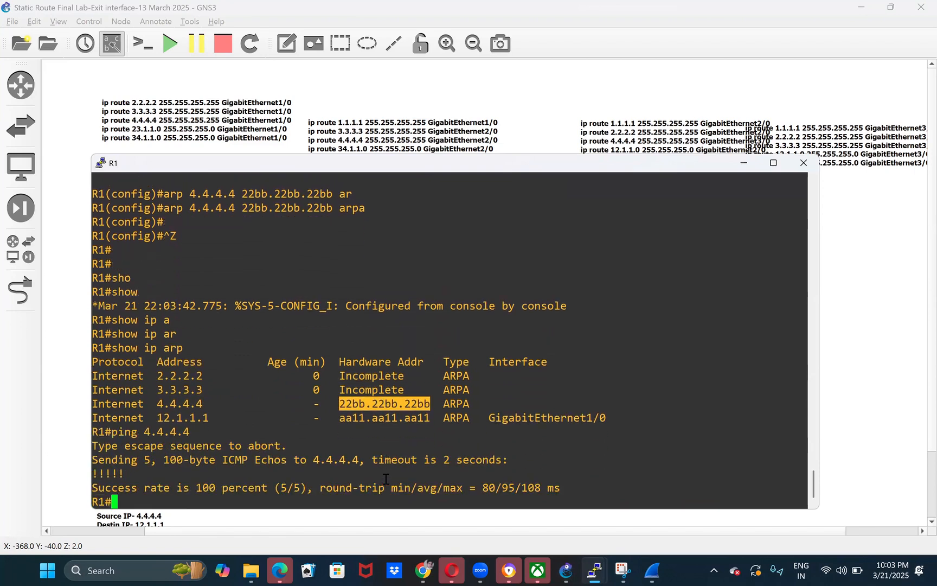
double_click(174, 432)
click(389, 398)
double_click(388, 402)
click(863, 380)
click(144, 303)
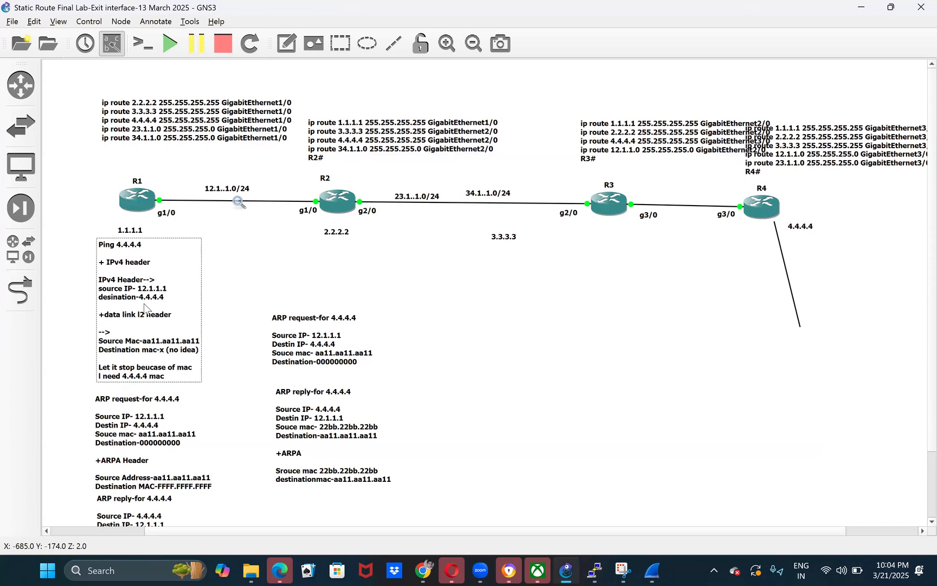
- Duplicate the Ping 4.4.4.4 note below R1 and place the copy beneath the 3.3.3.3 label
click(384, 322)
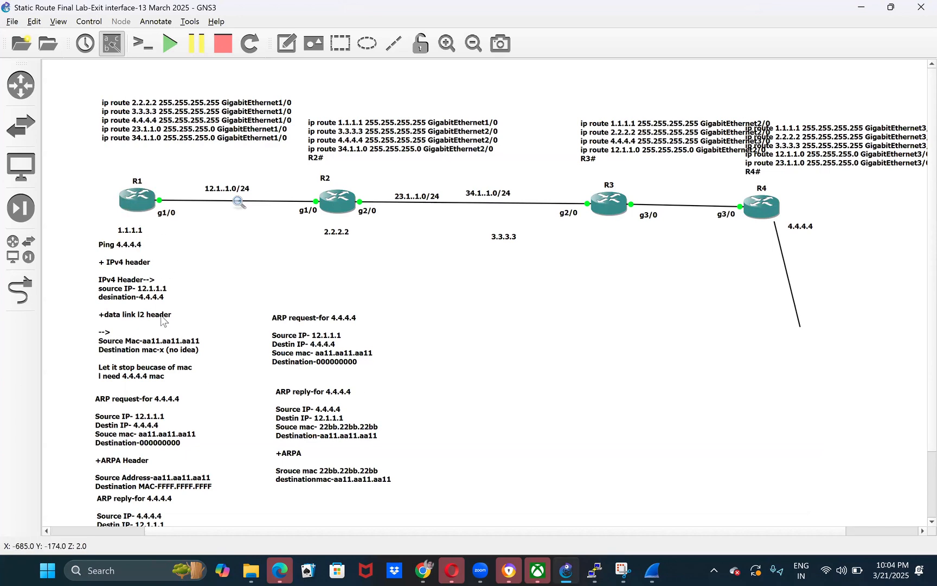
click(144, 317)
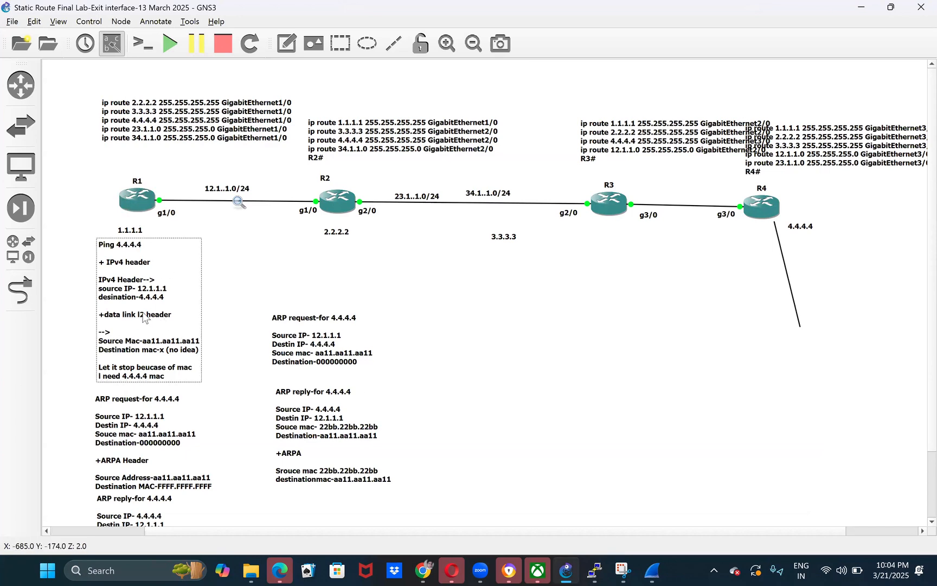
right_click(194, 286)
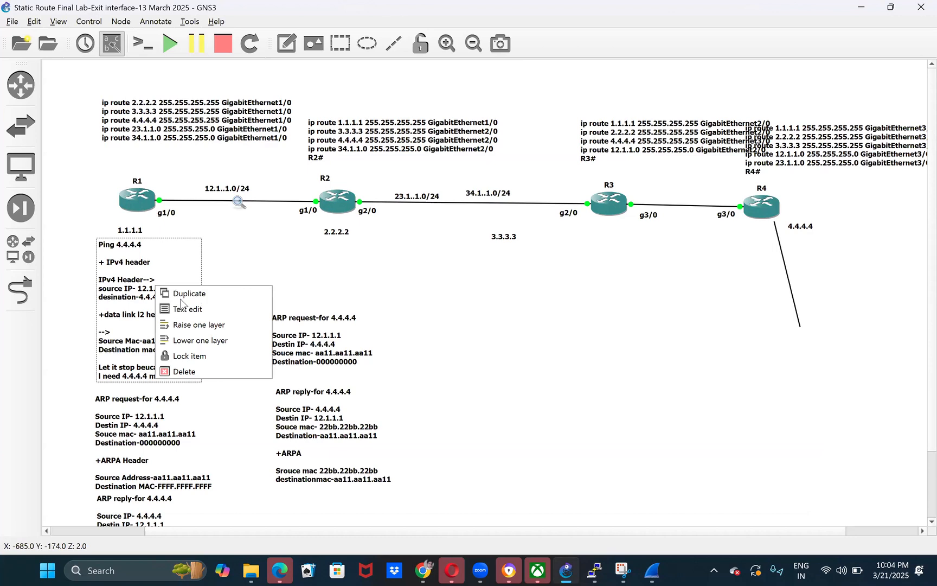
click(216, 292)
drag(216, 303, 497, 350)
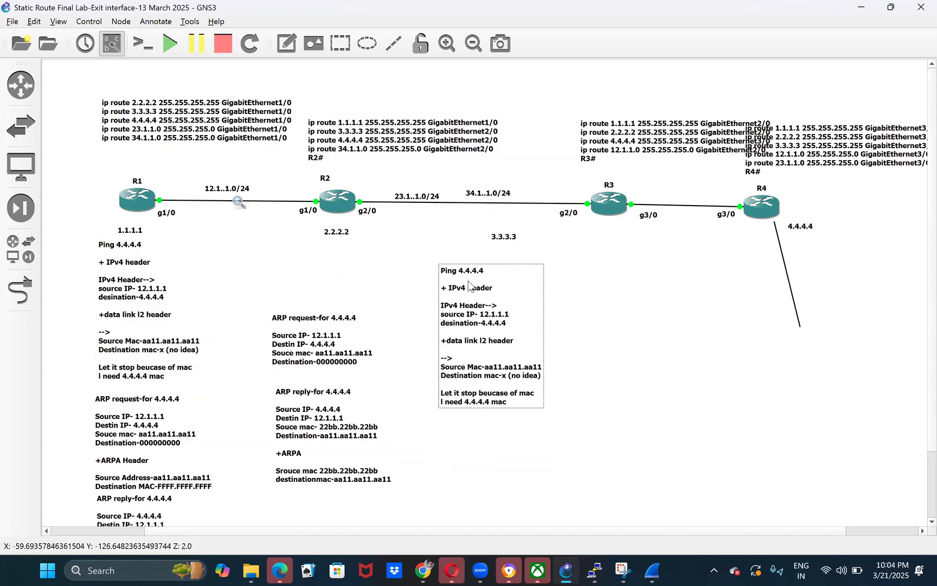
- Insert the heading "FROM R1 (after static ARP)" at the start of the copied ping note, followed by a blank line
double_click(442, 275)
key(Return)
text(FROM)
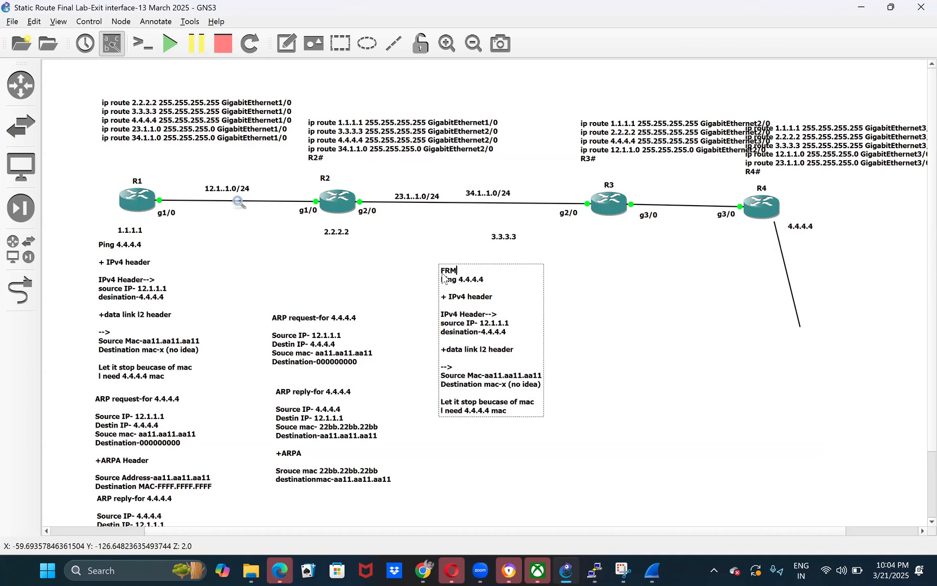
text( R)
text(1 (afer)
text(ter stat)
text(ic )
text(ARP))
key(Return)
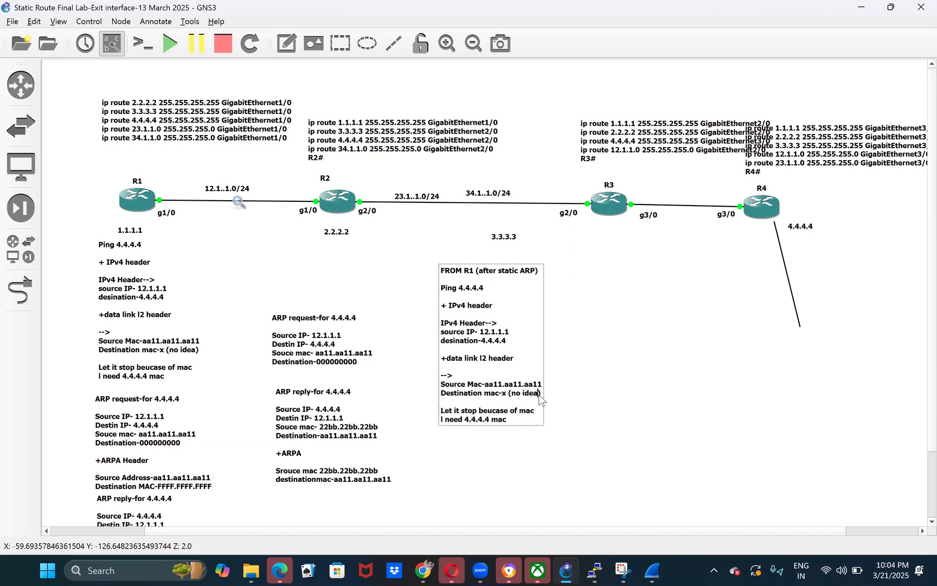
- Replace the unknown destination MAC in the FROM R1 note with 22bb.22bb.22bb
key(BackSpace)
key(BackSpace)
key(BackSpace)
key(BackSpace)
key(BackSpace)
key(BackSpace)
text(22bb.22bb.22bb)
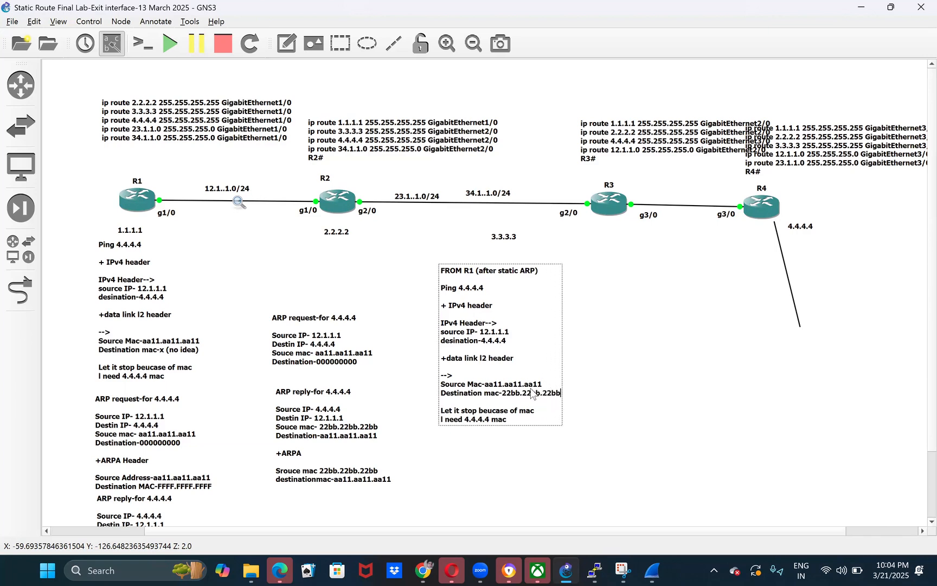
- Delete the two closing lines about stopping and needing the 4.4.4.4 MAC from the FROM R1 note
key(BackSpace)
key(BackSpace)
key(BackSpace)
key(BackSpace)
key(BackSpace)
key(BackSpace)
key(BackSpace)
key(BackSpace)
key(BackSpace)
key(BackSpace)
key(BackSpace)
key(BackSpace)
key(BackSpace)
key(BackSpace)
key(BackSpace)
key(BackSpace)
key(BackSpace)
key(BackSpace)
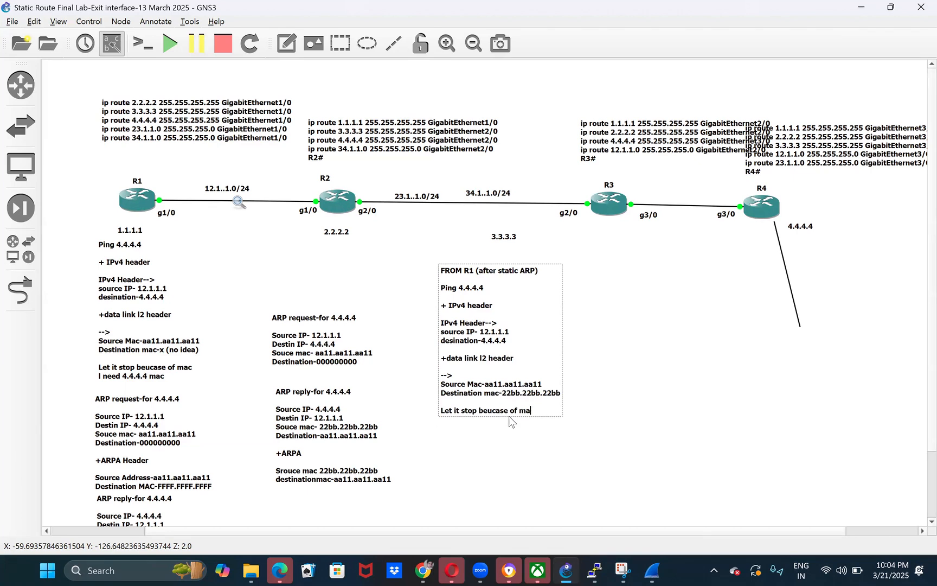
key(BackSpace)
key(BackSpace)
key(BackSpace)
key(BackSpace)
key(BackSpace)
key(BackSpace)
key(BackSpace)
key(BackSpace)
key(BackSpace)
key(BackSpace)
key(BackSpace)
key(BackSpace)
key(BackSpace)
key(BackSpace)
key(BackSpace)
key(BackSpace)
key(BackSpace)
key(BackSpace)
key(BackSpace)
key(BackSpace)
click(509, 427)
- Duplicate the FROM R1 note and place the copy in the empty area below R3
right_click(450, 294)
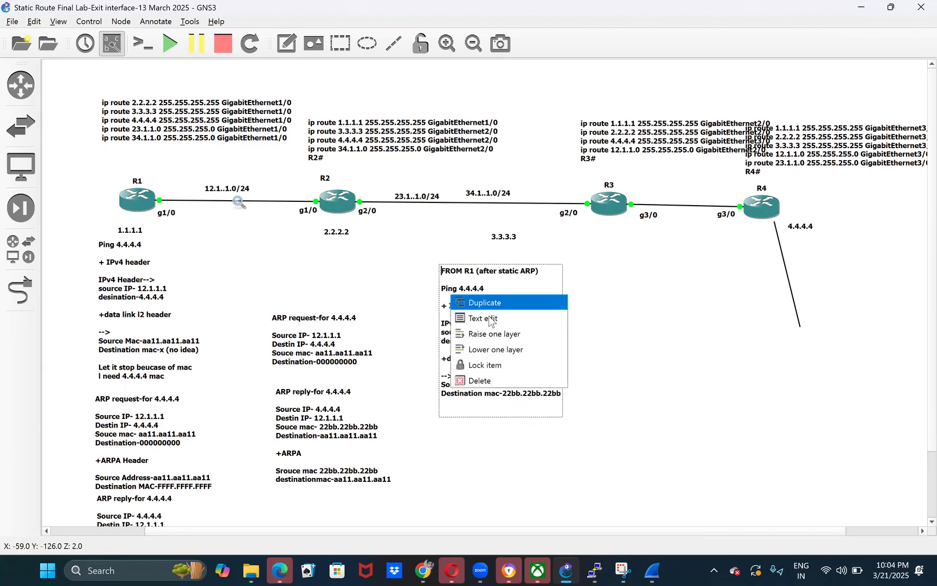
click(482, 308)
drag(490, 323, 617, 392)
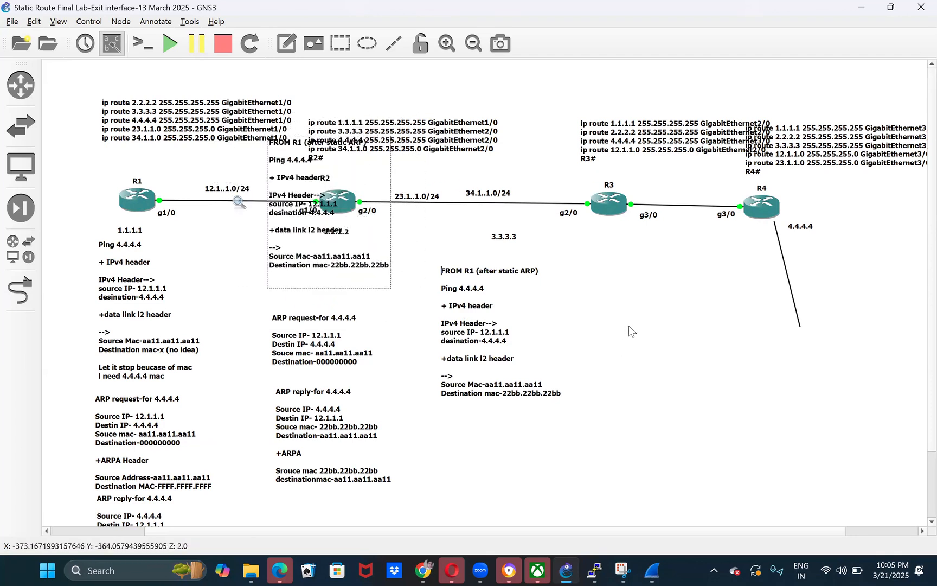
drag(618, 286, 623, 285)
- Change the heading of the copied note below R3 to "On R2#gi1/0(after static ARP)"
double_click(623, 285)
key(BackSpace)
key(BackSpace)
key(BackSpace)
key(BackSpace)
key(BackSpace)
key(BackSpace)
key(BackSpace)
key(BackSpace)
text(On R2#gi1/0)
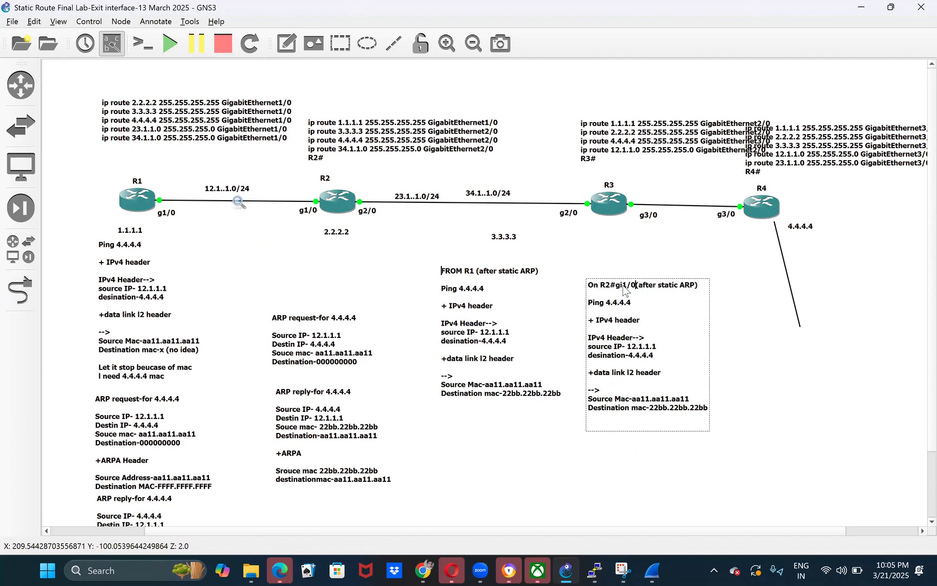
key(Home)
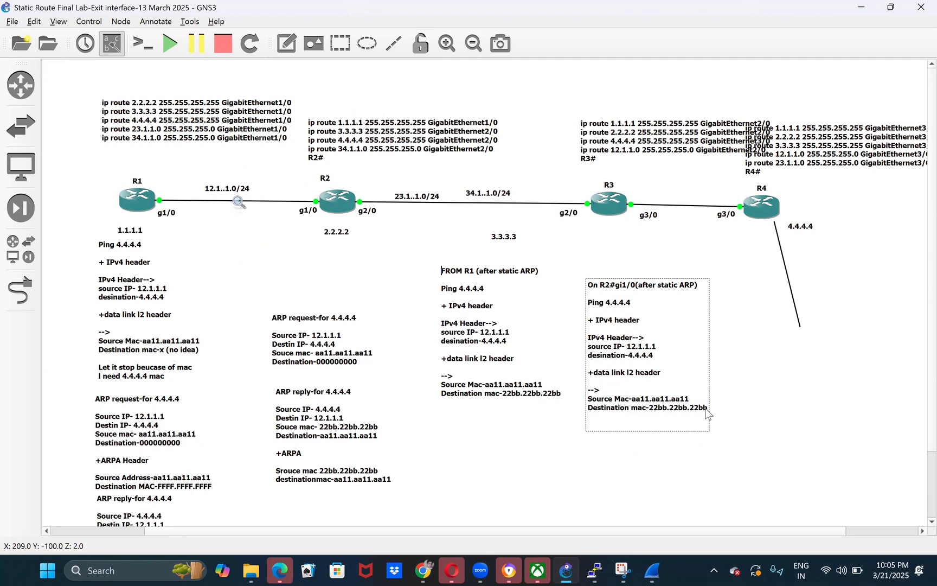
- Delete the data link L2 header section with both MAC lines from the R2 gi1/0 note
key(BackSpace)
key(BackSpace)
key(BackSpace)
key(BackSpace)
key(BackSpace)
key(BackSpace)
key(BackSpace)
key(BackSpace)
key(BackSpace)
key(BackSpace)
key(BackSpace)
key(BackSpace)
key(BackSpace)
key(BackSpace)
key(BackSpace)
key(BackSpace)
key(BackSpace)
key(BackSpace)
key(BackSpace)
key(BackSpace)
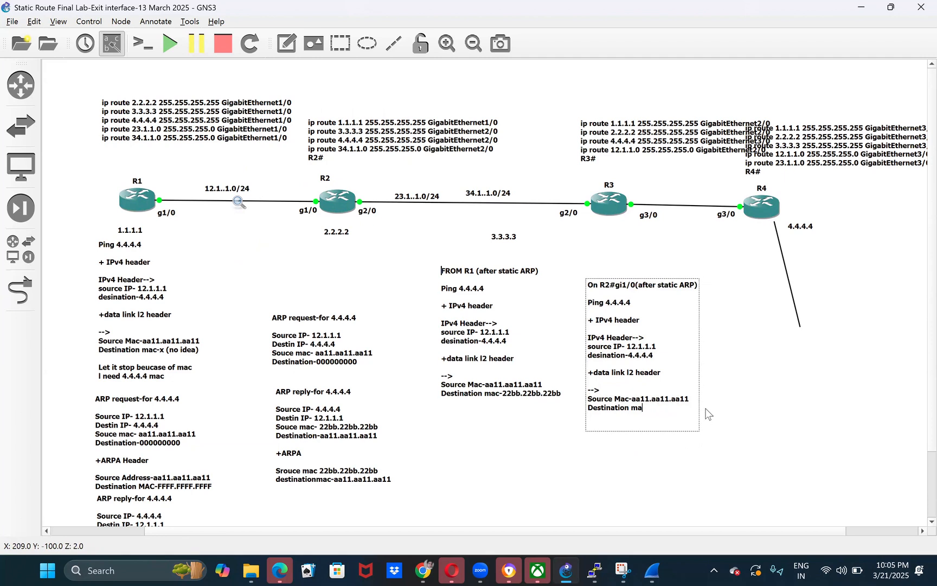
key(BackSpace)
key(BackSpace)
key(BackSpace)
key(BackSpace)
key(BackSpace)
key(BackSpace)
key(BackSpace)
key(BackSpace)
key(BackSpace)
key(BackSpace)
key(BackSpace)
key(BackSpace)
key(BackSpace)
key(BackSpace)
key(BackSpace)
key(BackSpace)
key(BackSpace)
key(BackSpace)
key(BackSpace)
key(BackSpace)
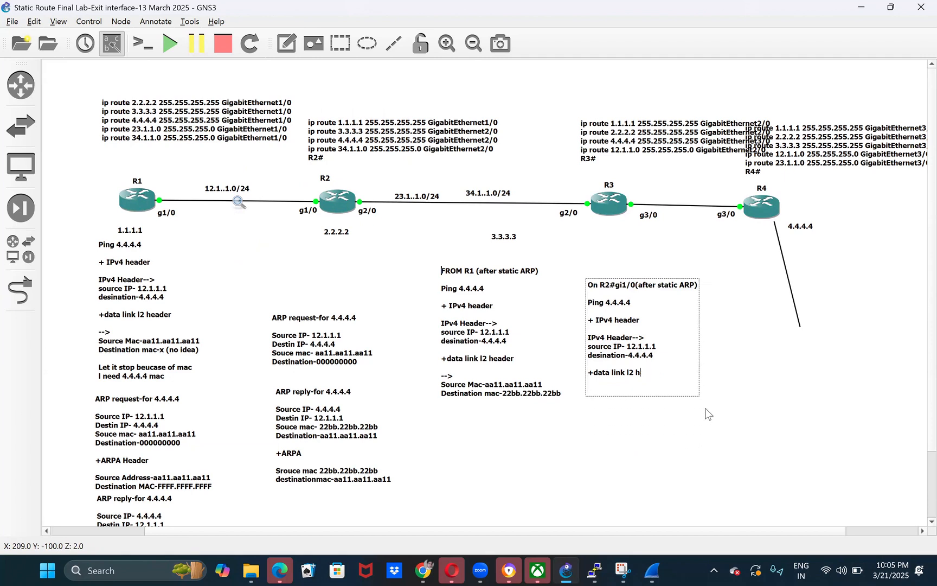
key(BackSpace)
key(BackSpace)
key(BackSpace)
key(BackSpace)
key(BackSpace)
key(BackSpace)
key(BackSpace)
key(BackSpace)
key(BackSpace)
key(BackSpace)
key(BackSpace)
key(BackSpace)
key(BackSpace)
key(BackSpace)
key(BackSpace)
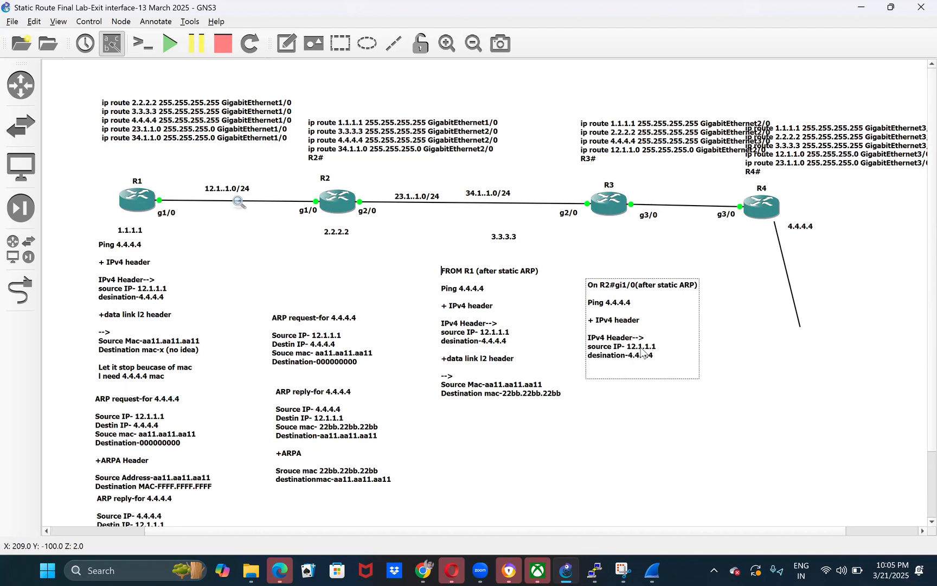
click(675, 450)
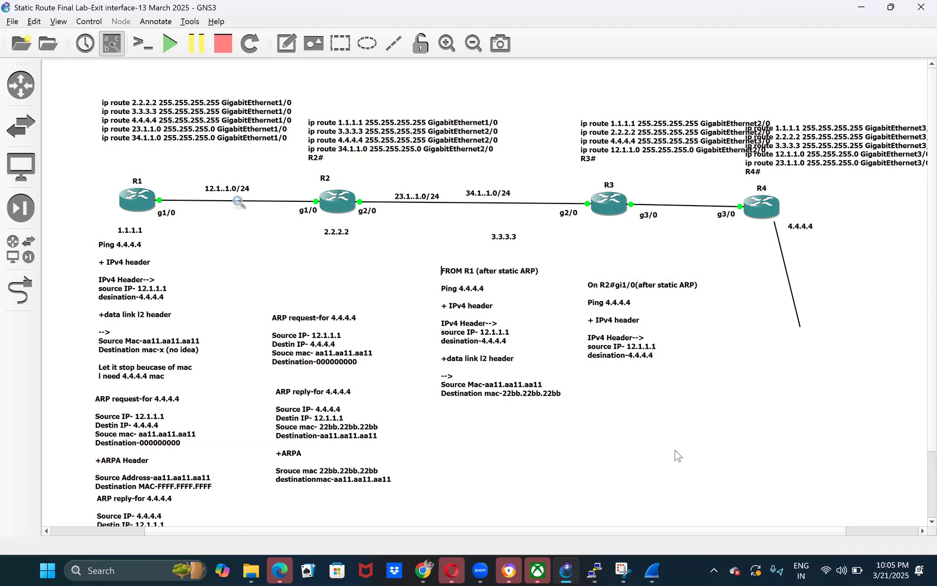
- Open R2's console and display its routing table with show ip route
mouse_move(595, 570)
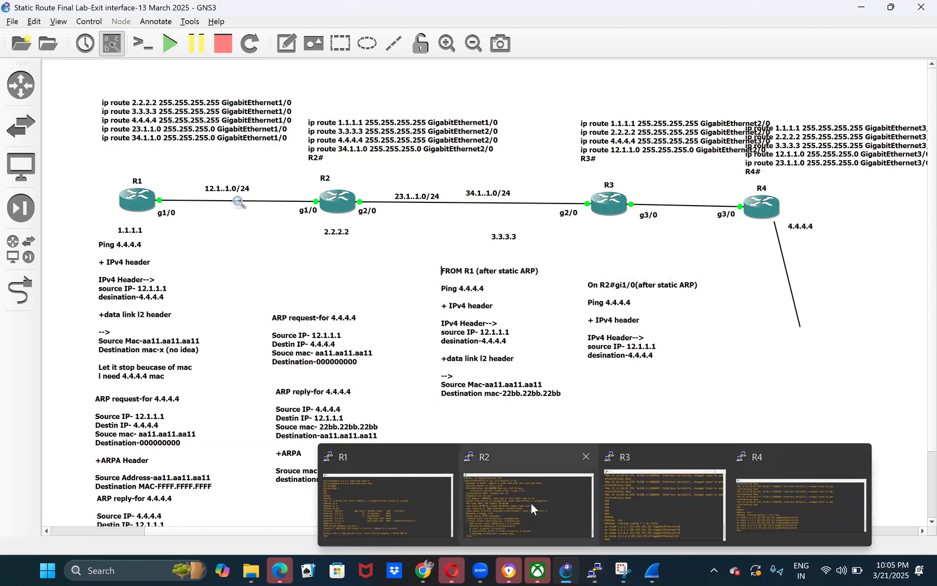
click(531, 502)
key(space)
key(Return)
text(sho)
key(Tab)
text(ip ru)
key(BackSpace)
text(ou)
key(Tab)
key(Return)
- Highlight the 4.4.4.4 route and its exit interface GigabitEthernet2/0 in R2's routing table, and return to the topology
double_click(257, 457)
key(space)
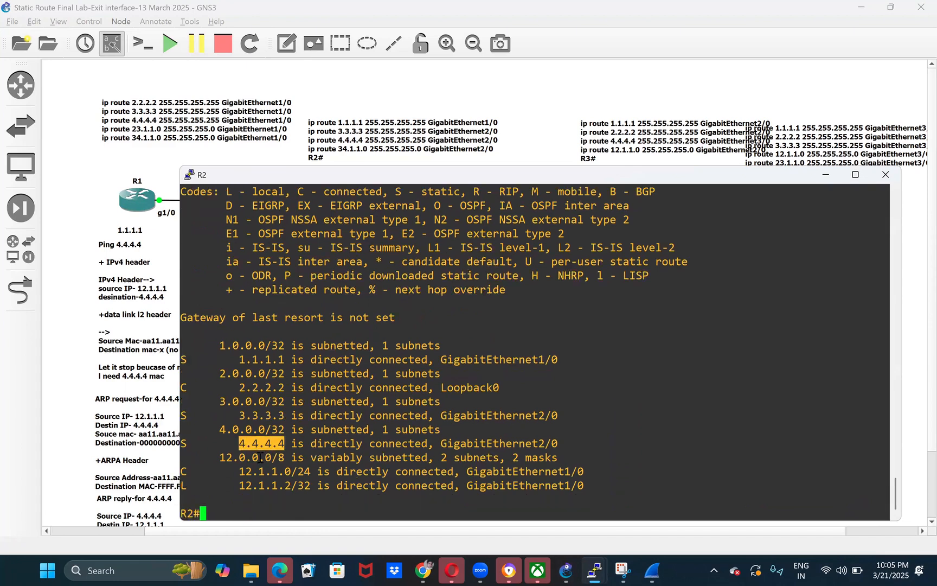
double_click(483, 443)
double_click(258, 444)
click(162, 270)
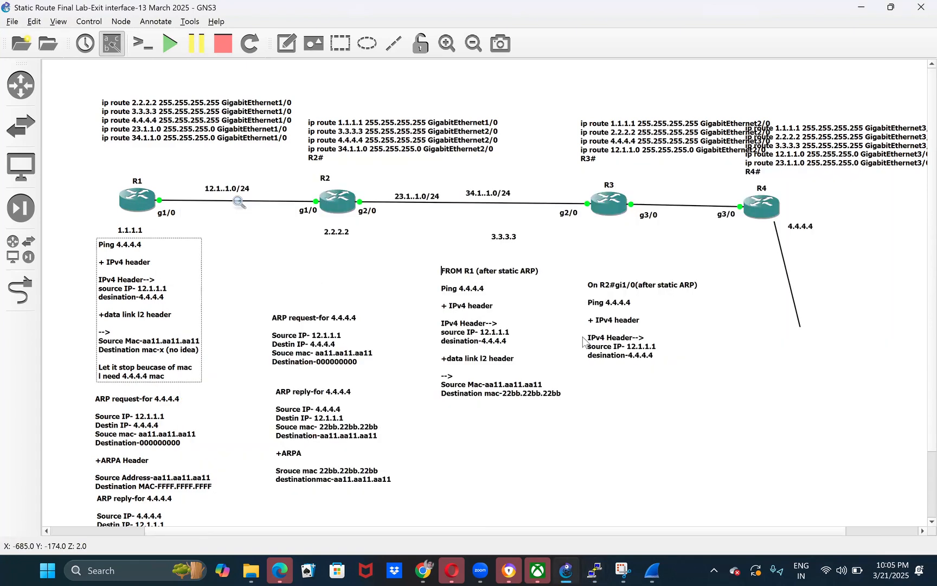
- Duplicate the R2 gi1/0 note and place the copy just below the original
right_click(624, 332)
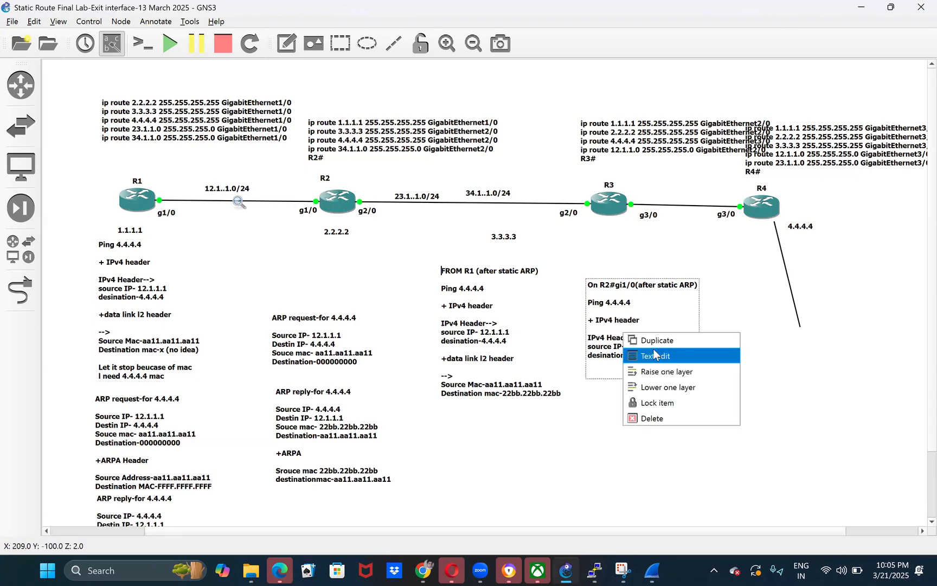
click(667, 342)
drag(645, 363, 666, 453)
- Add the lines "+L2 header" and "Soucr mac" below the destination IP in the original R2 gi1/0 note
double_click(622, 357)
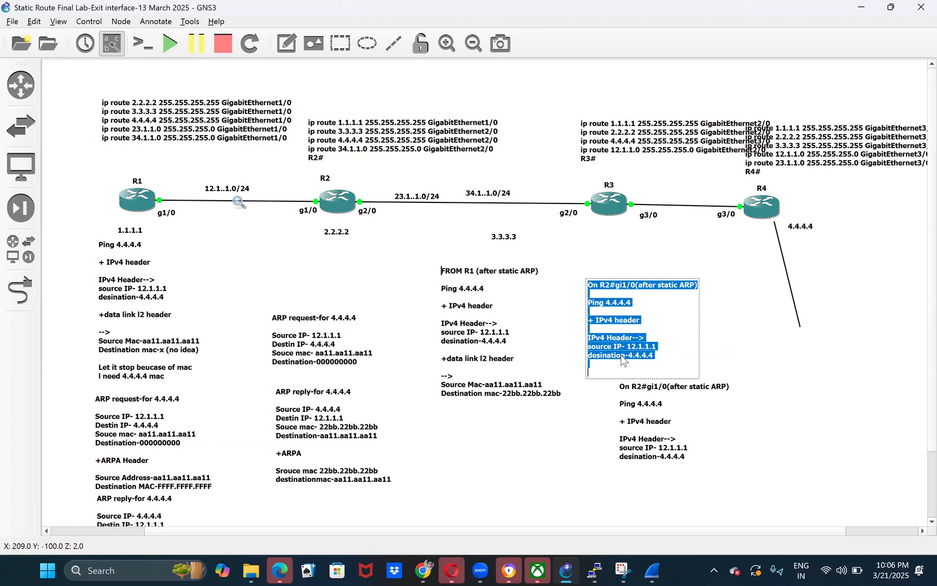
drag(663, 345, 660, 357)
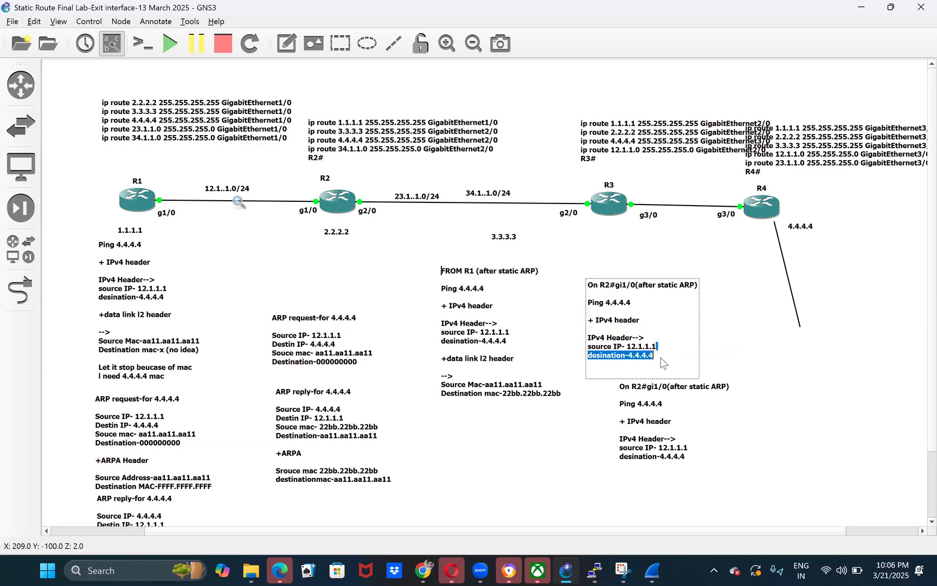
click(661, 358)
key(Return)
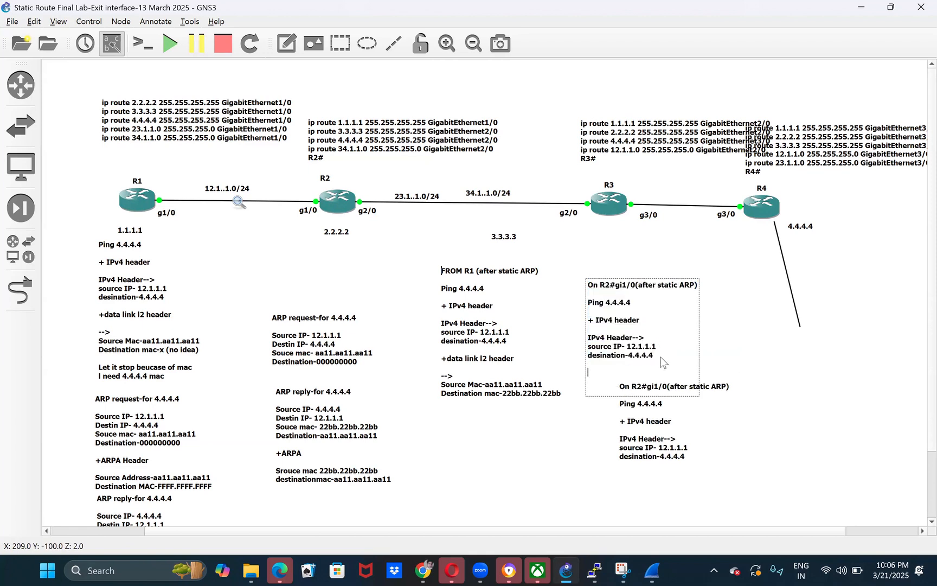
text(+L2 header)
key(Return)
key(Return)
text(Soucr mac)
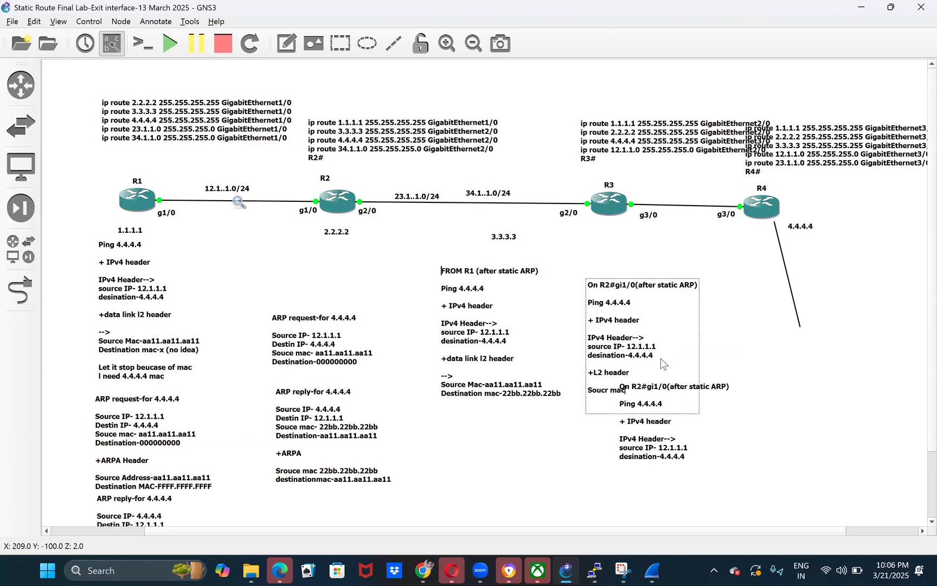
- Move the duplicate R2 note down clear of the original and append a hyphen to the original's "Soucr mac" line
drag(654, 422, 627, 562)
double_click(629, 391)
click(632, 394)
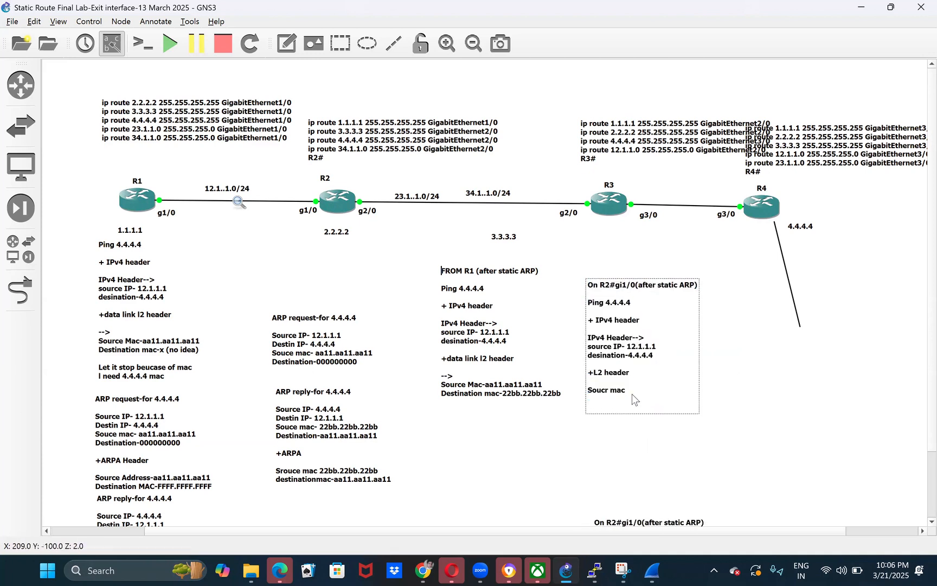
text(-)
click(655, 462)
- Show the details of interface GigabitEthernet 2/0 in R2's console
mouse_move(594, 570)
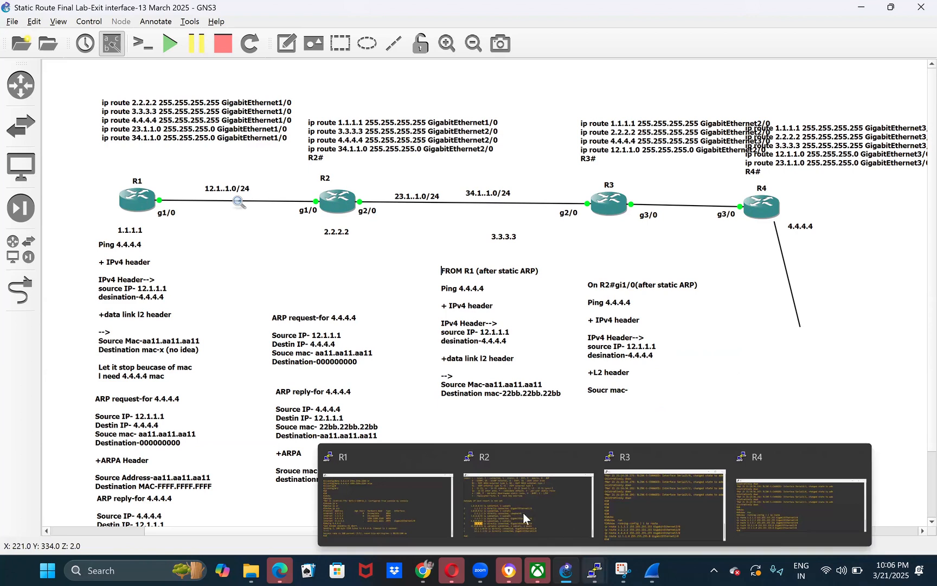
click(512, 515)
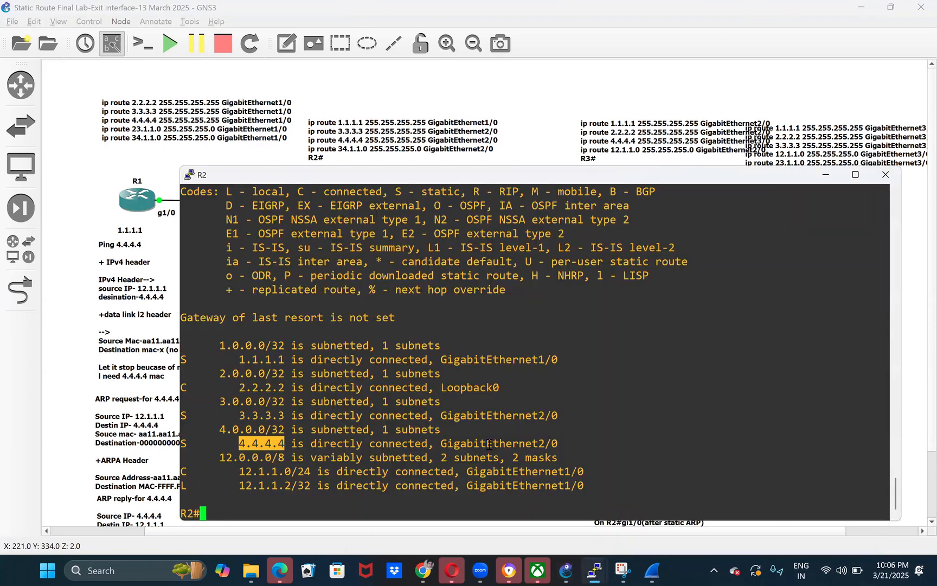
double_click(489, 444)
text(sho)
key(Tab)
text(ing gi)
key(Tab)
text(2/0)
key(Return)
text(sho)
key(Tab)
text(int gi)
key(Tab)
text(2/0)
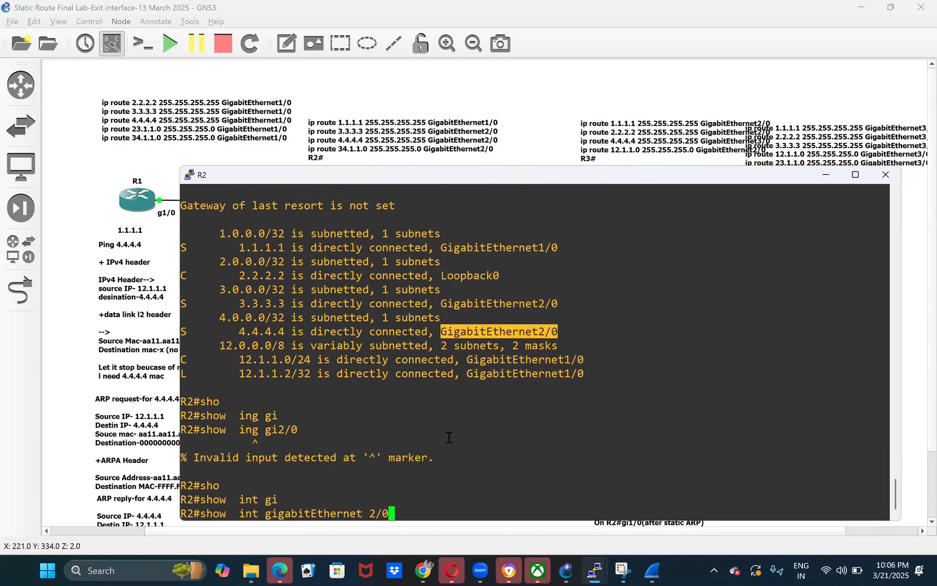
key(Return)
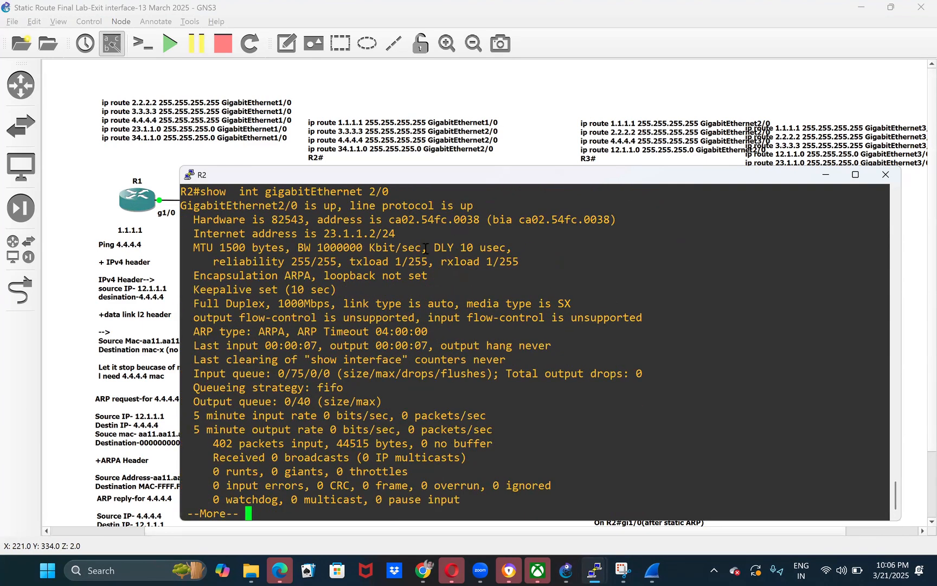
- Copy GigabitEthernet2/0's hardware address ca02.54fc.0038 to the end of the "Soucr mac-" line in the R2 gi1/0 note
double_click(438, 222)
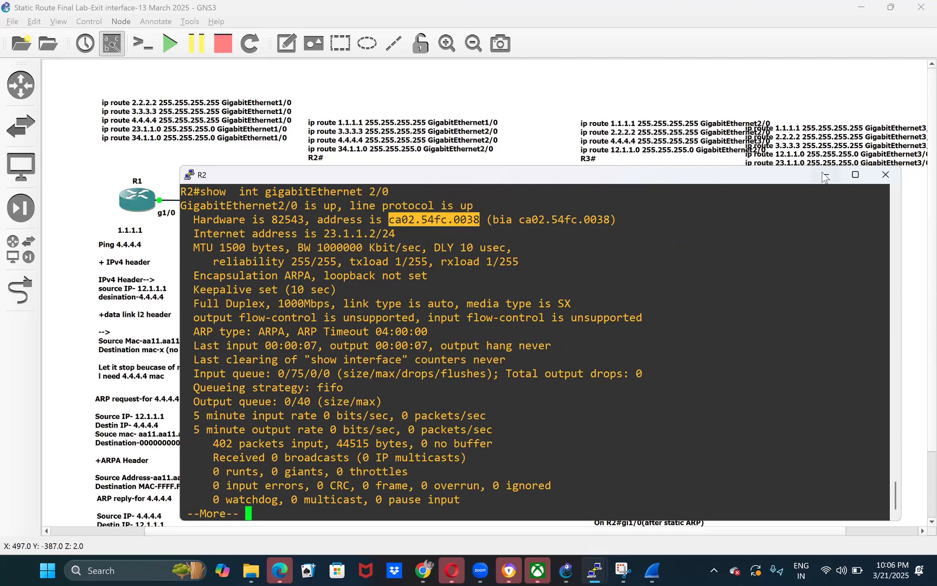
click(478, 152)
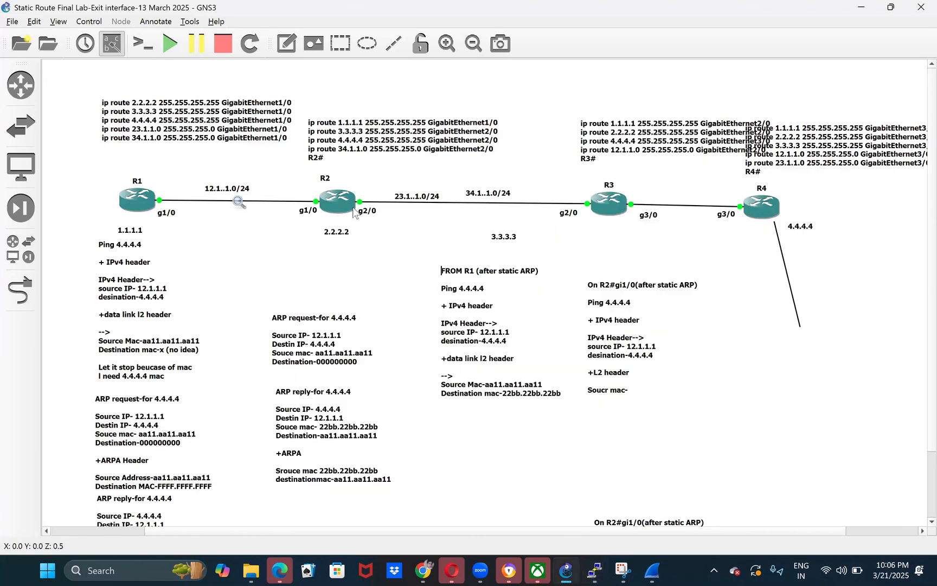
drag(366, 228, 601, 223)
double_click(630, 395)
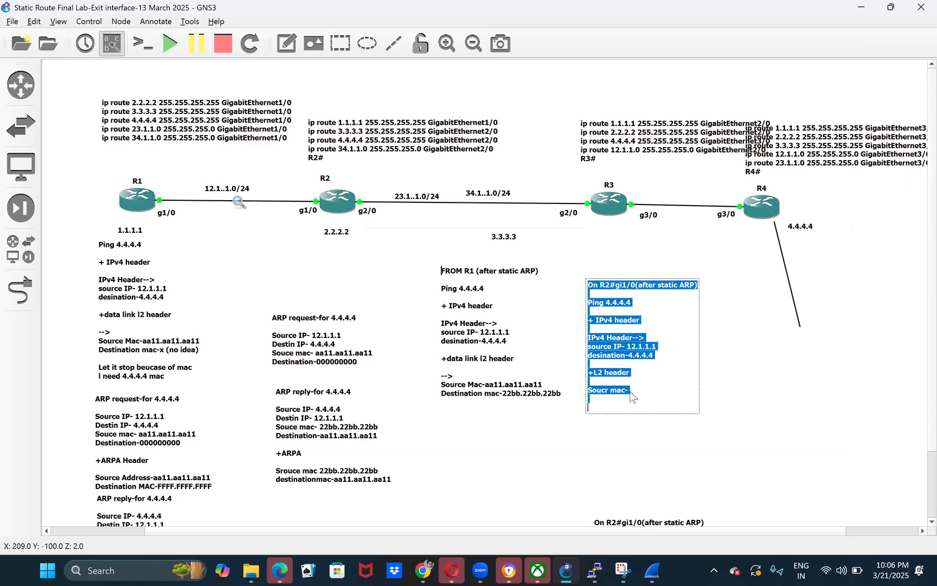
click(629, 395)
text(ca02.54fc.0038)
- Add the line "Destination mac-" below the source MAC in the R2 gi1/0 note
key(Return)
text(Destination mac-)
click(754, 458)
- Display R2's IP routing table and highlight the directly connected exit interface GigabitEthernet2/0 of the 4.4.4.4 route
mouse_move(595, 571)
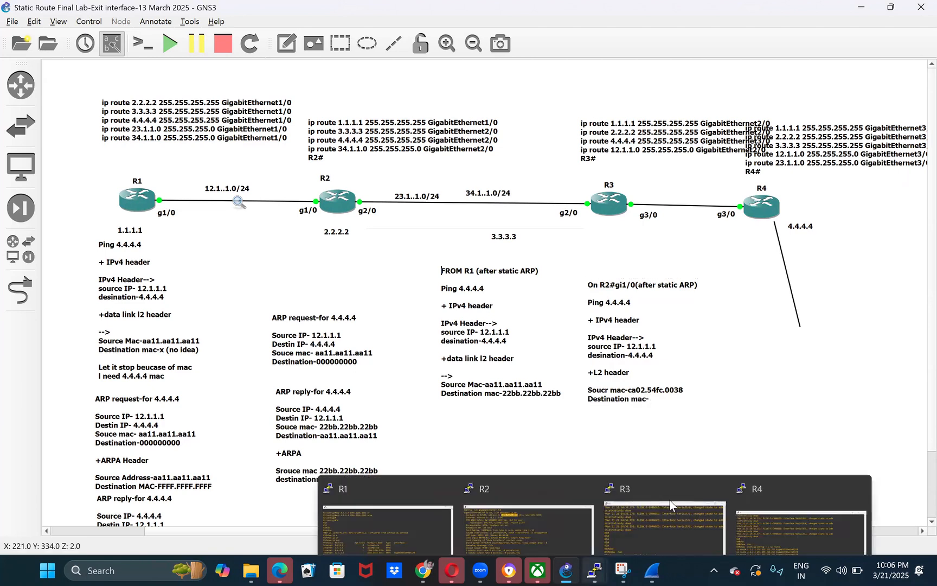
click(529, 497)
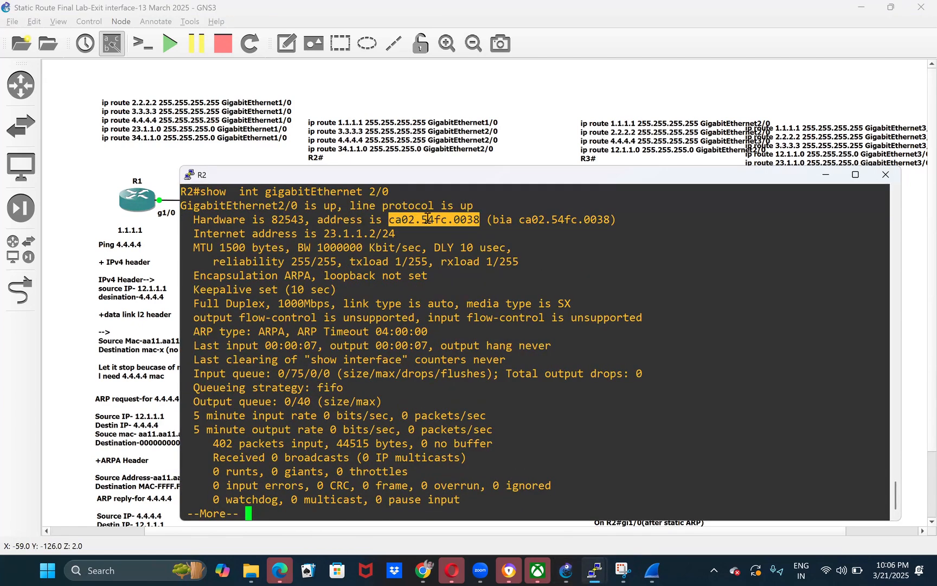
key(space)
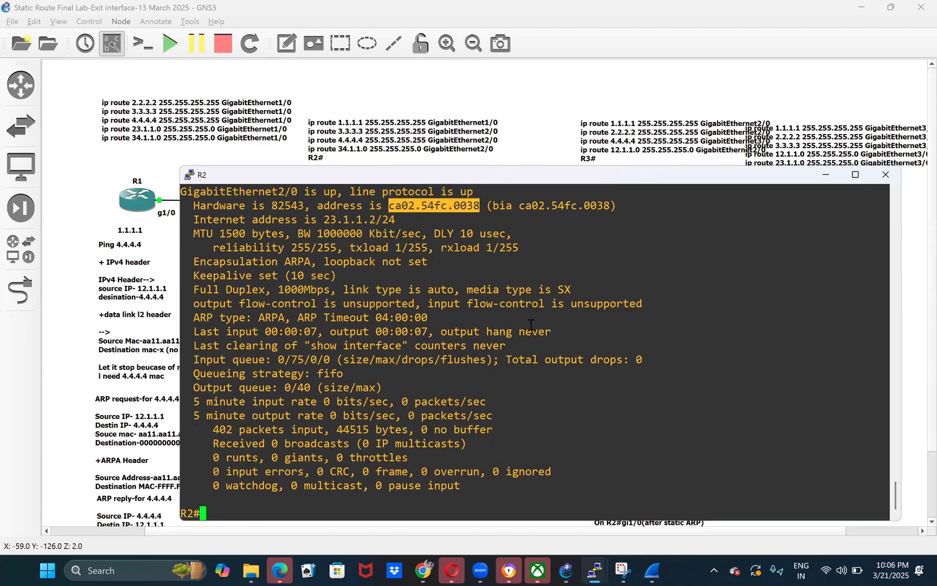
text(sho)
key(Tab)
text(ip rou)
key(Tab)
key(Return)
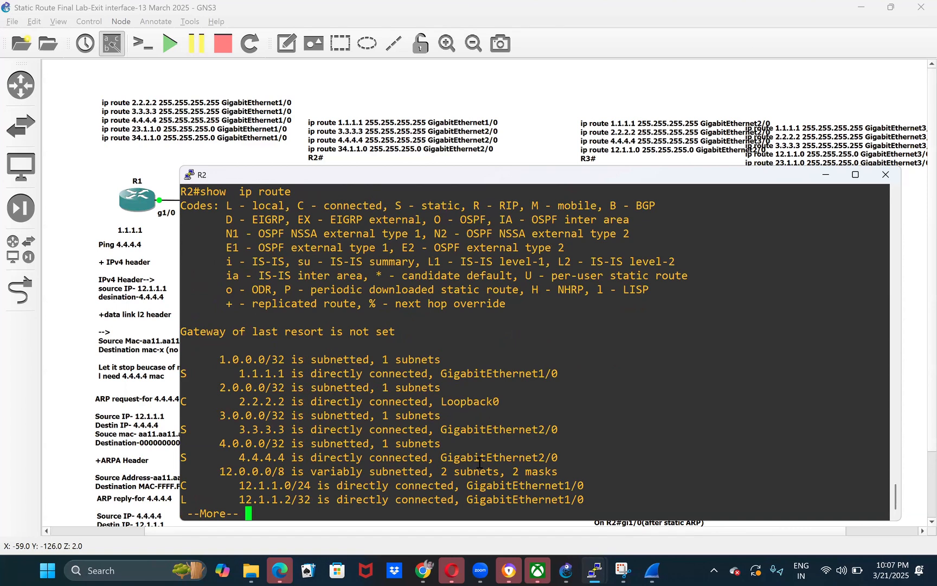
double_click(497, 458)
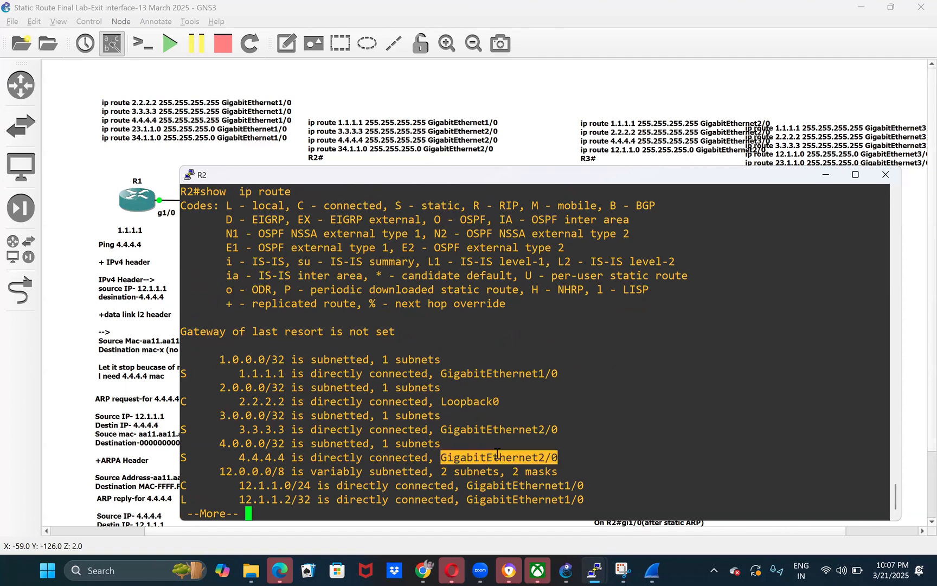
key(ctrl+c)
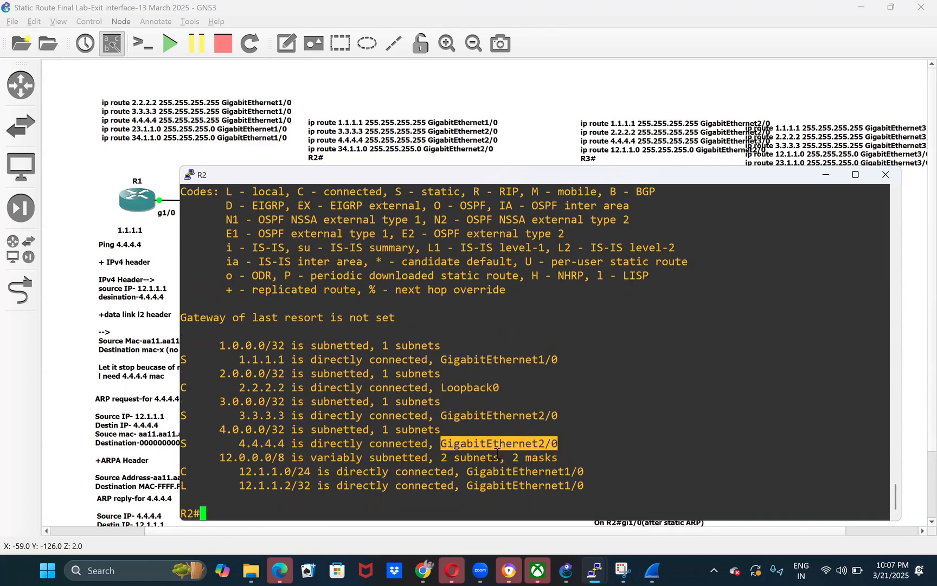
double_click(336, 442)
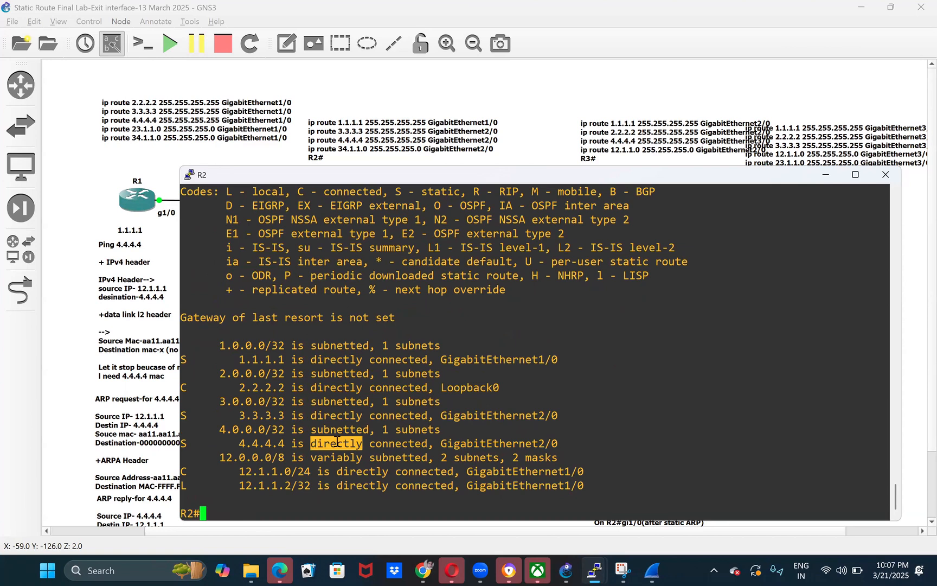
double_click(415, 445)
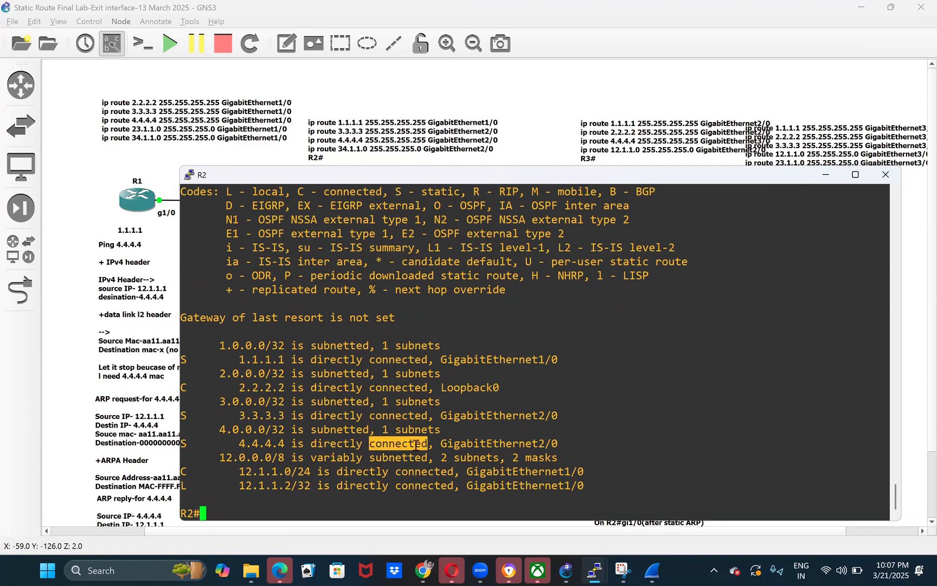
double_click(499, 443)
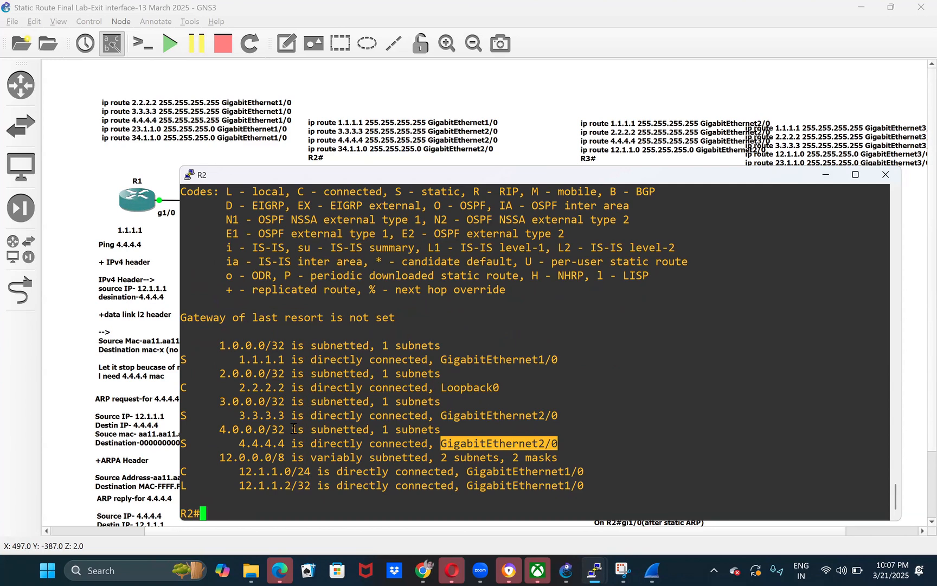
- Highlight the note's source and destination IP lines, and recheck the 4.4.4.4 route in R2's console
text(sho)
key(Tab)
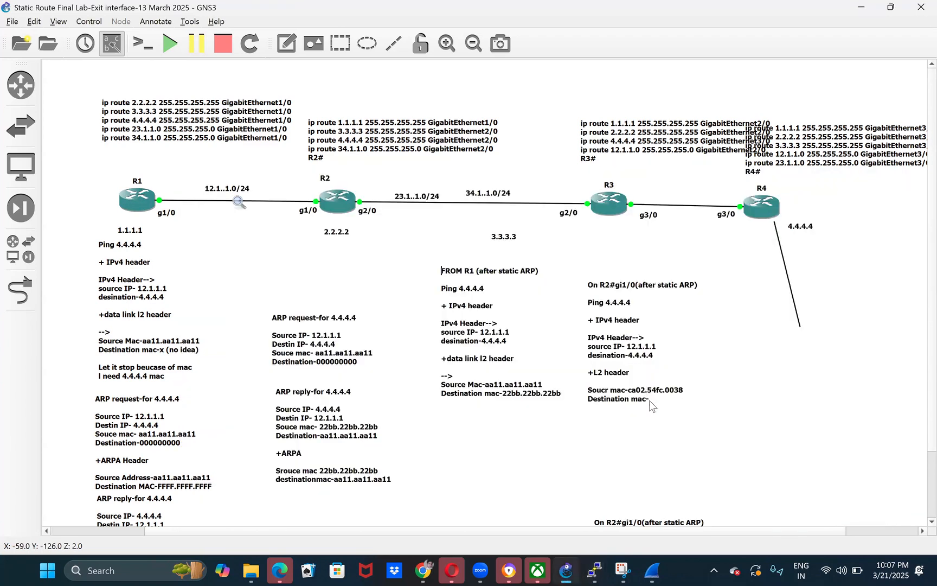
double_click(650, 401)
click(650, 400)
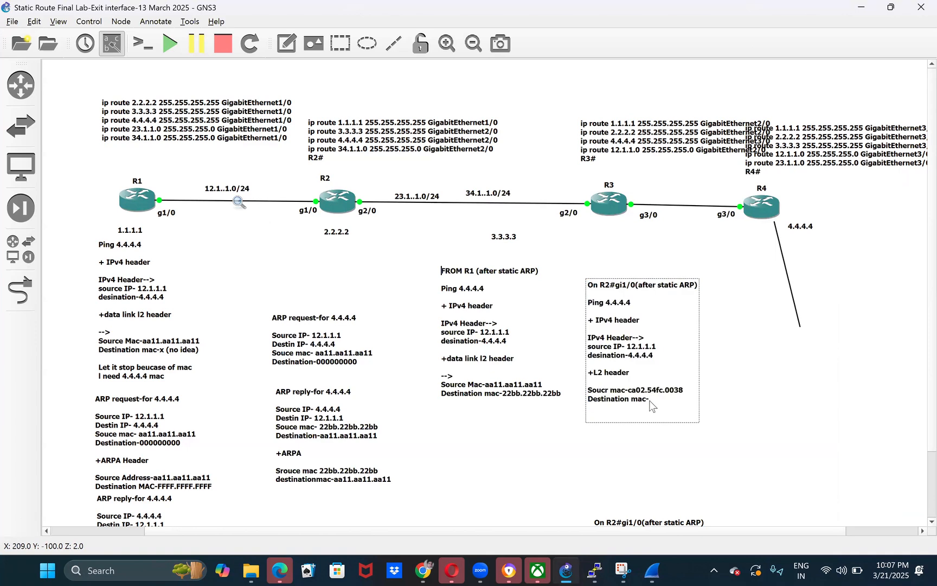
drag(632, 356, 625, 348)
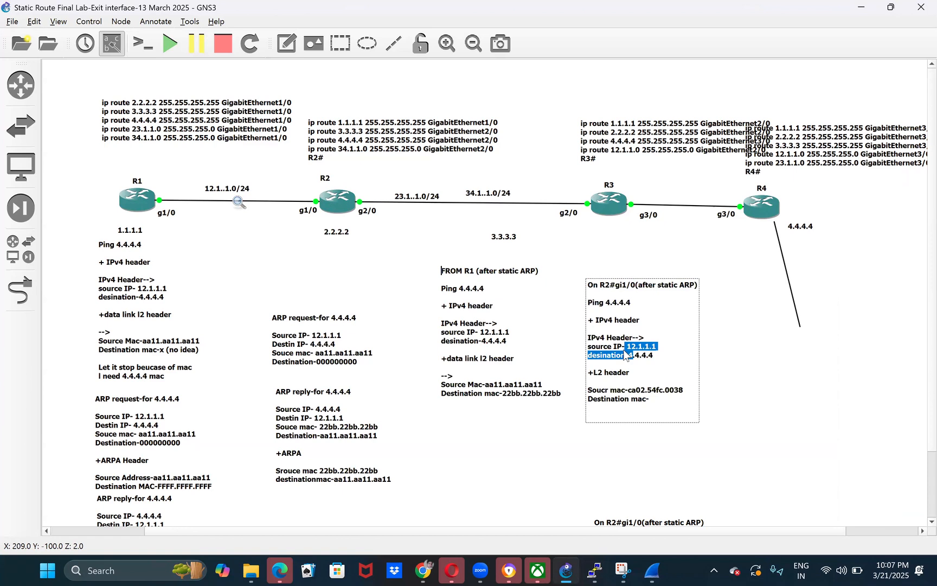
mouse_move(595, 570)
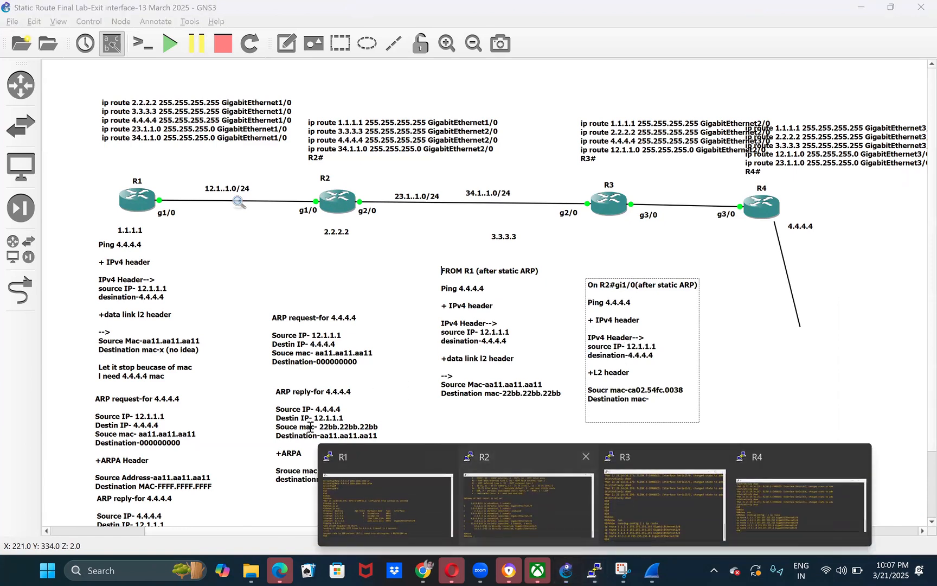
click(519, 500)
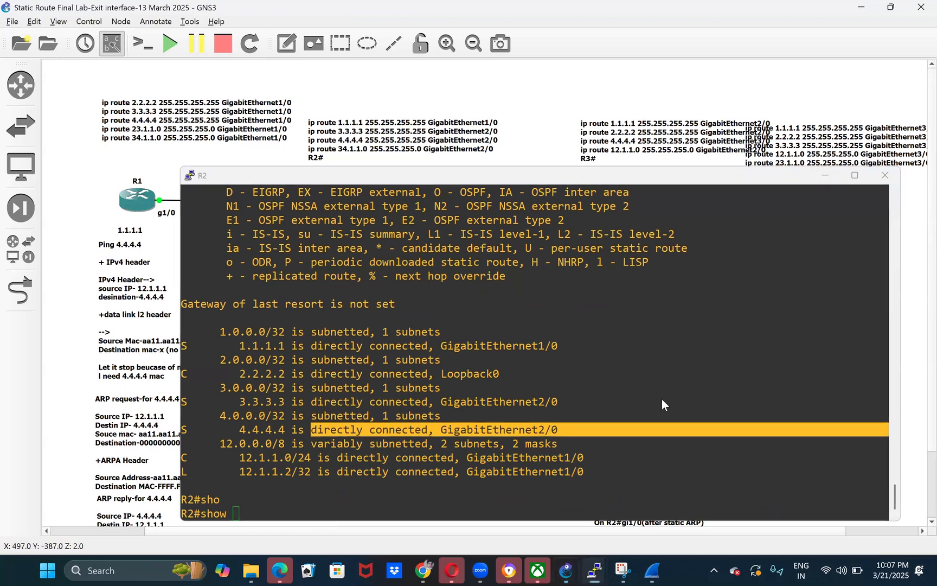
key(alt+Tab)
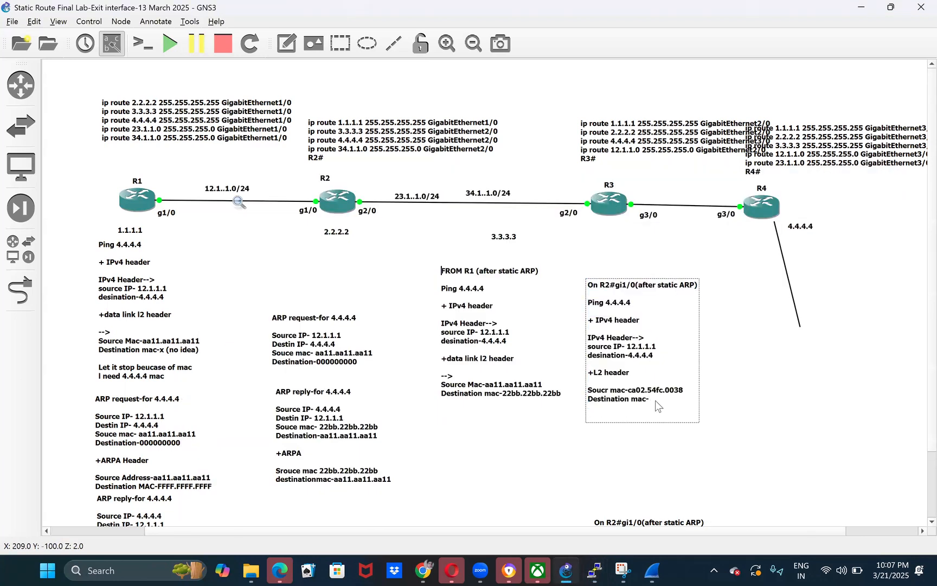
- Set the destination MAC to x in the R2 gi1/0 note and add the line "Let it stop," below a blank line
text(x)
key(Return)
key(Return)
text(Let)
text( st)
key(BackSpace)
key(BackSpace)
text(it sop)
key(BackSpace)
key(BackSpace)
key(BackSpace)
text(st)
key(BackSpace)
text(top,)
key(Return)
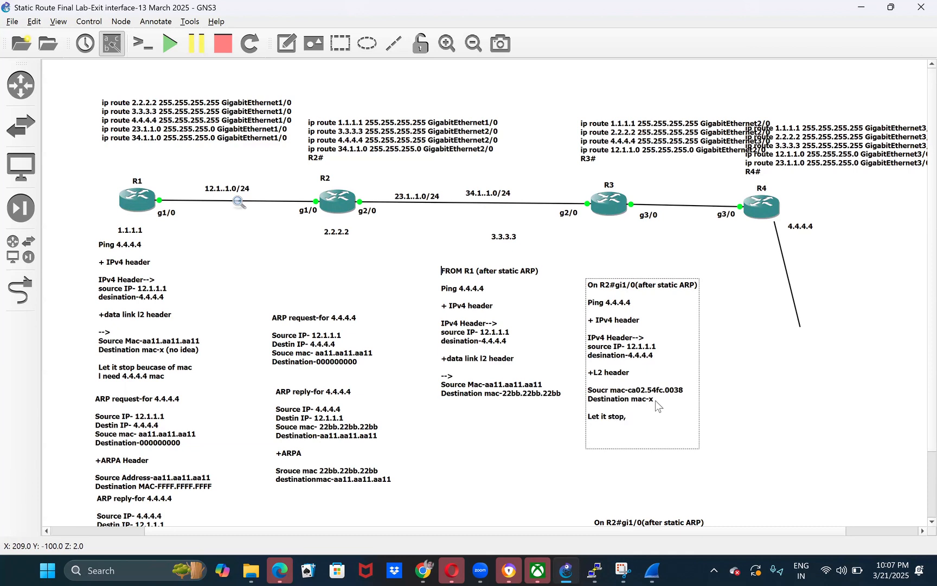
- Add the lines "ARP-4.4.4.4" and "reply-" to the R2 note, and nudge R2's g2/0 label slightly away from the router
text(ARP-4.4.4.4)
key(Return)
key(Return)
text(repl)
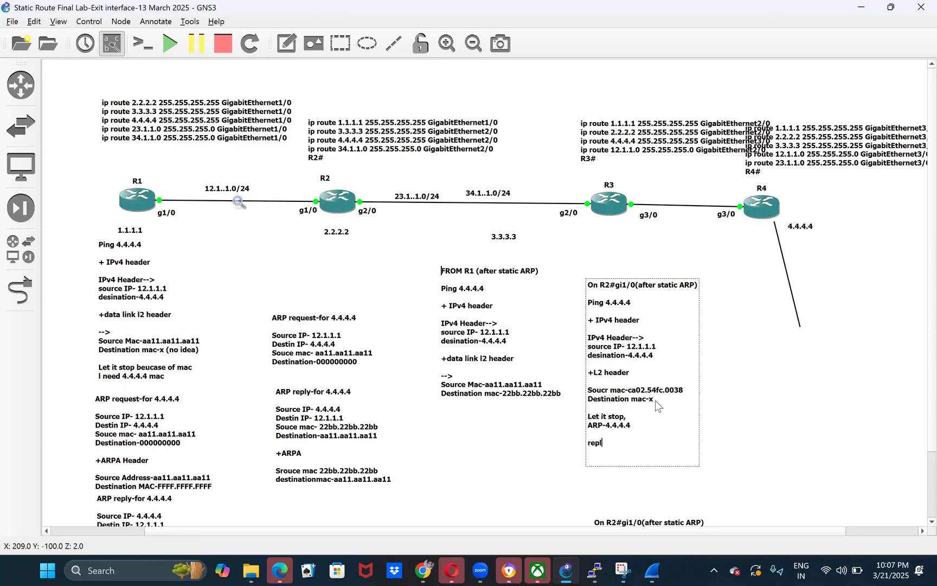
text(y-)
click(375, 213)
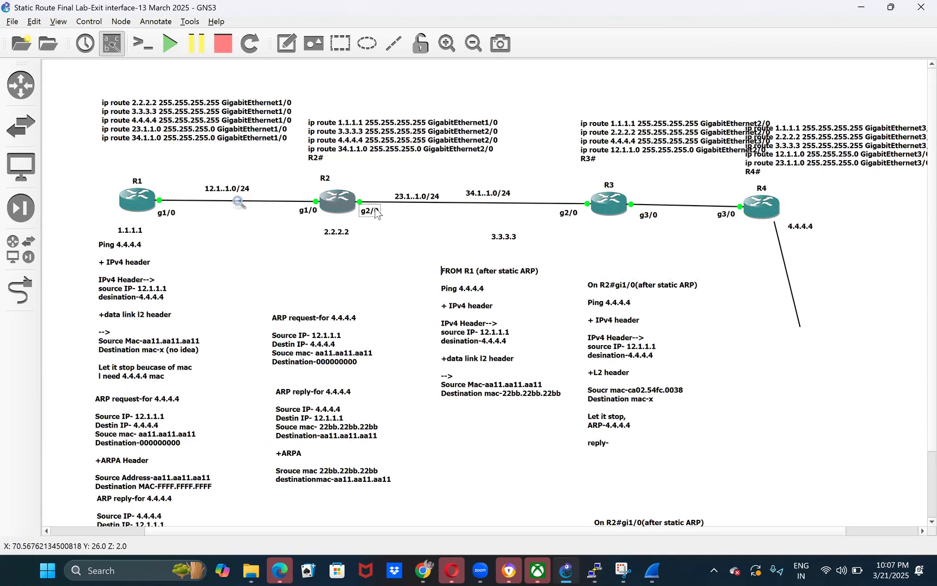
drag(381, 221, 378, 210)
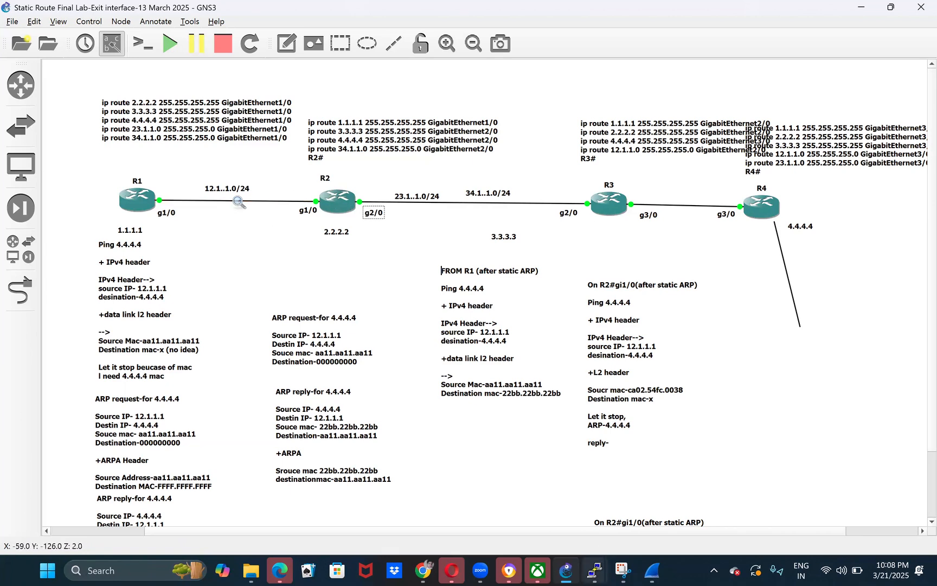
- Highlight the 4.4.4.4 route's exit interface in R2's console, and select R3 with its g2/0 label in the topology
mouse_move(594, 571)
click(535, 503)
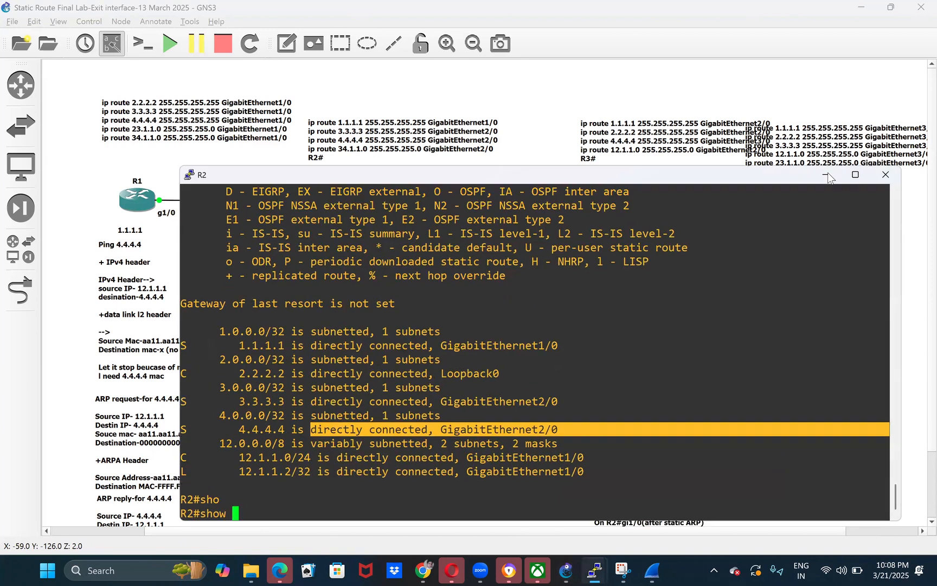
click(619, 204)
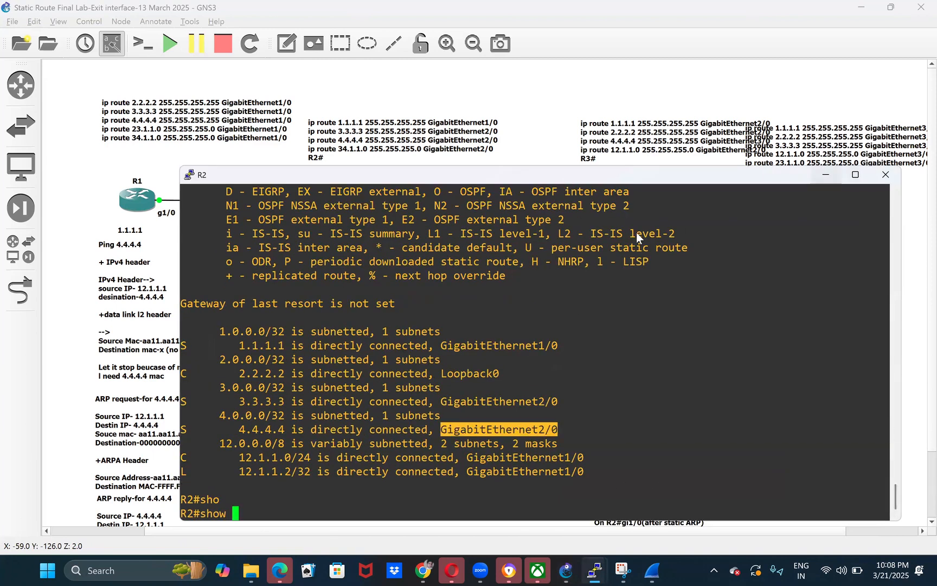
click(826, 175)
drag(637, 234, 565, 176)
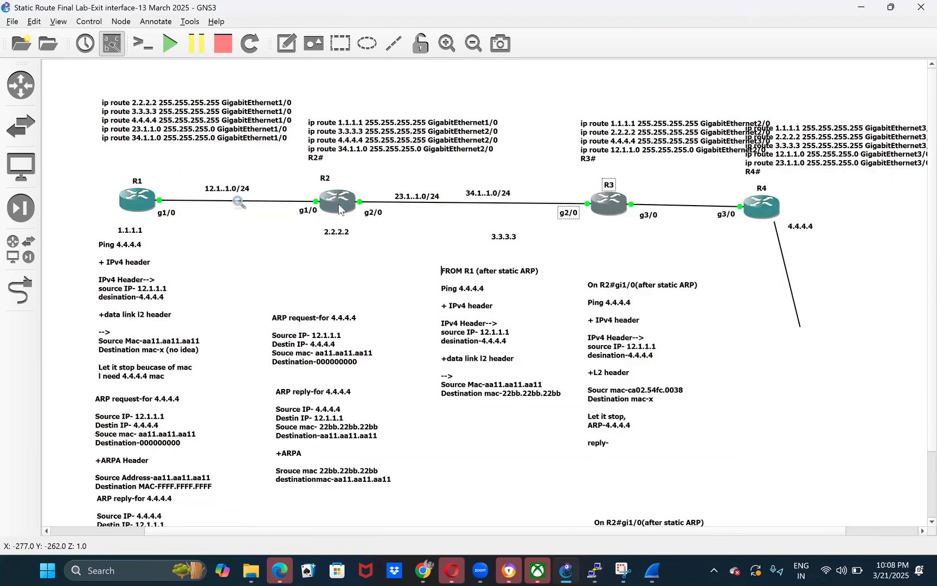
mouse_move(338, 208)
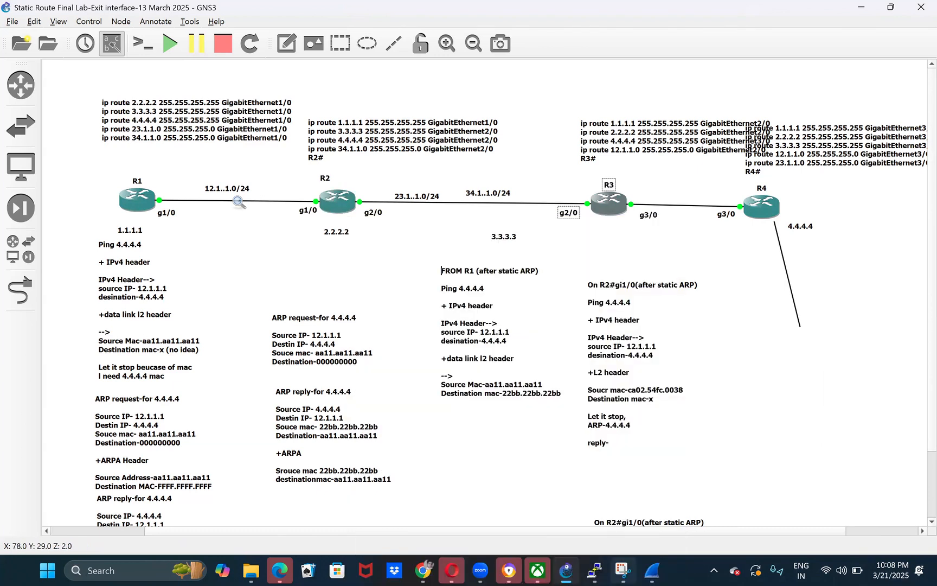
- Show R2's IP ARP table and highlight the hardware addresses for 4.4.4.4, 3.3.3.3, 23.1.1.2 and 23.1.1.3
mouse_move(595, 570)
click(499, 495)
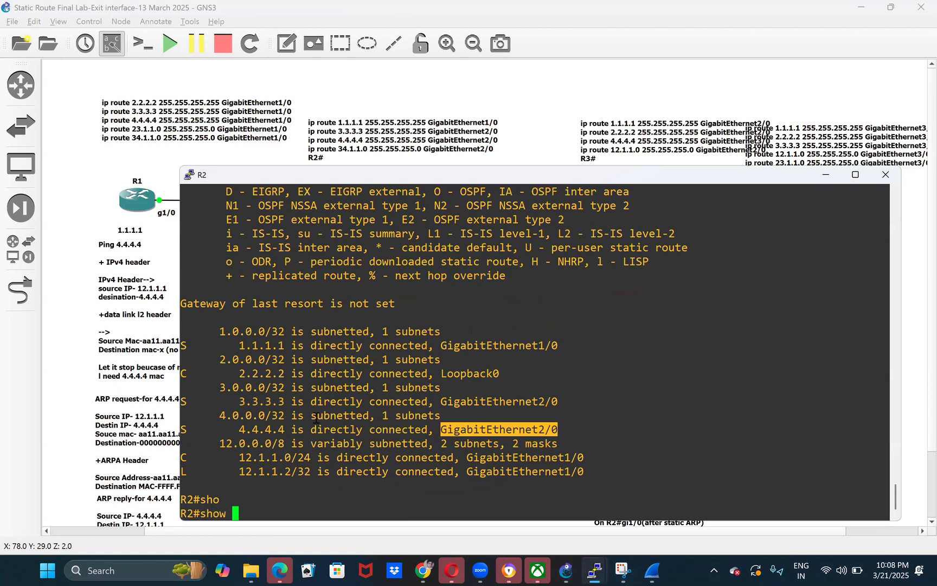
text(ip ar)
key(Tab)
key(Return)
drag(427, 429, 538, 444)
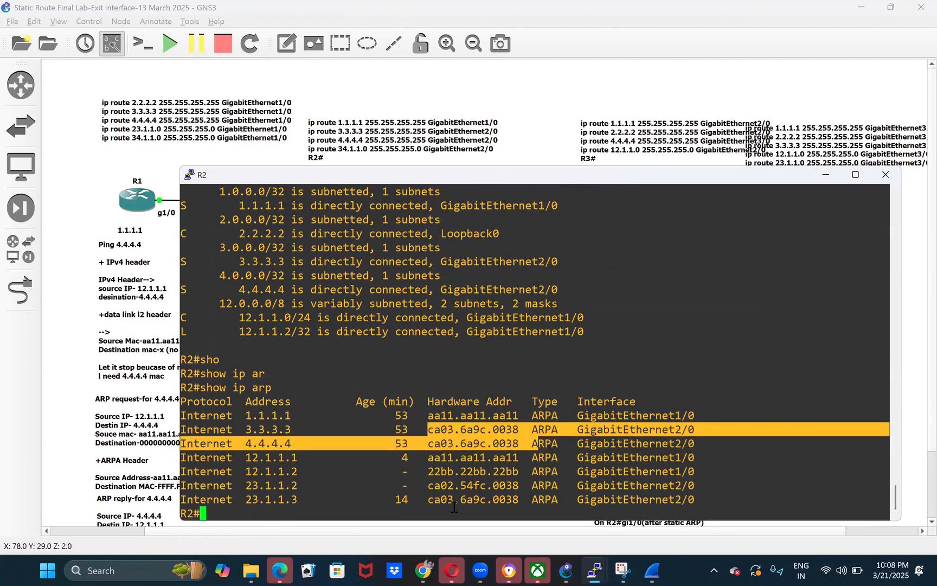
double_click(268, 443)
double_click(463, 440)
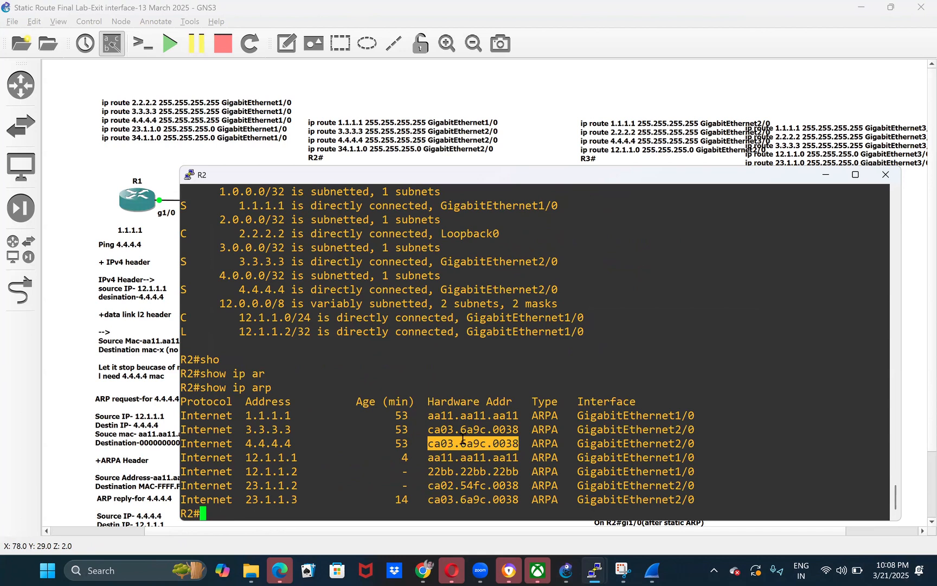
double_click(469, 429)
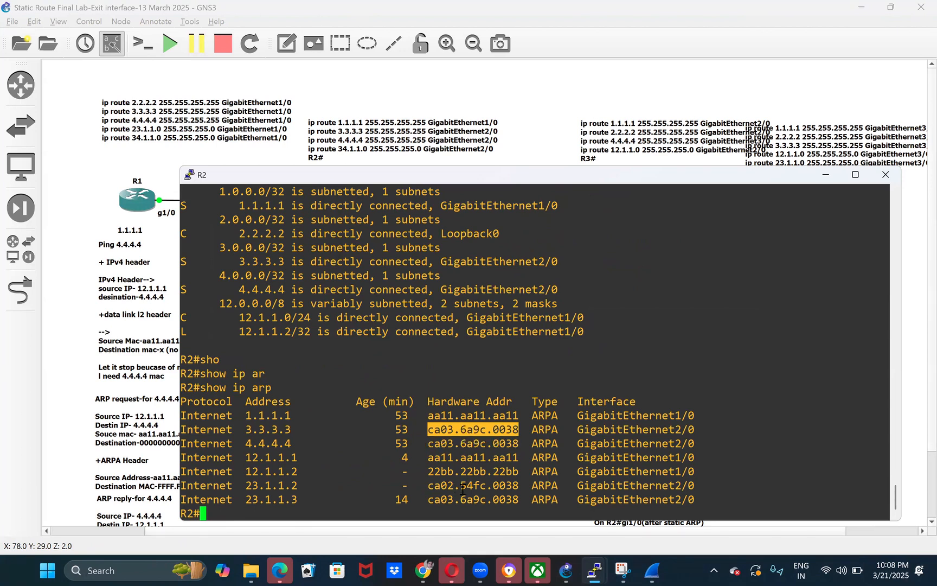
double_click(474, 486)
double_click(486, 498)
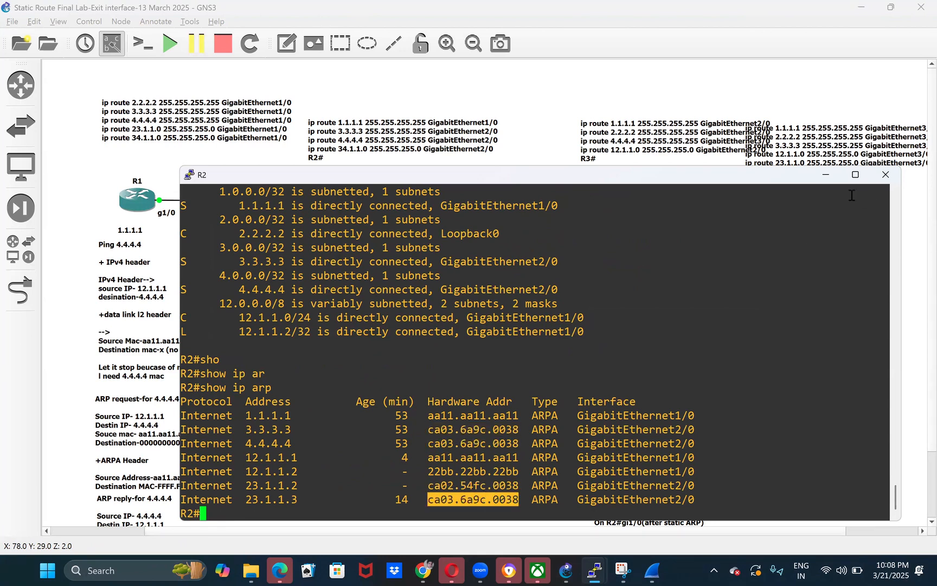
- Switch to R3's console and enter configuration mode for its gi2/0 interface
click(827, 176)
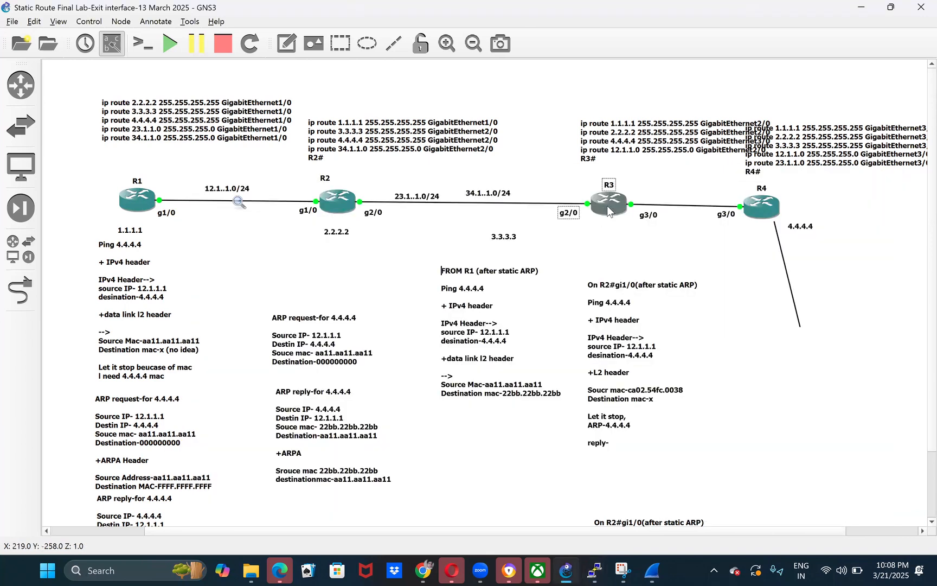
mouse_move(607, 206)
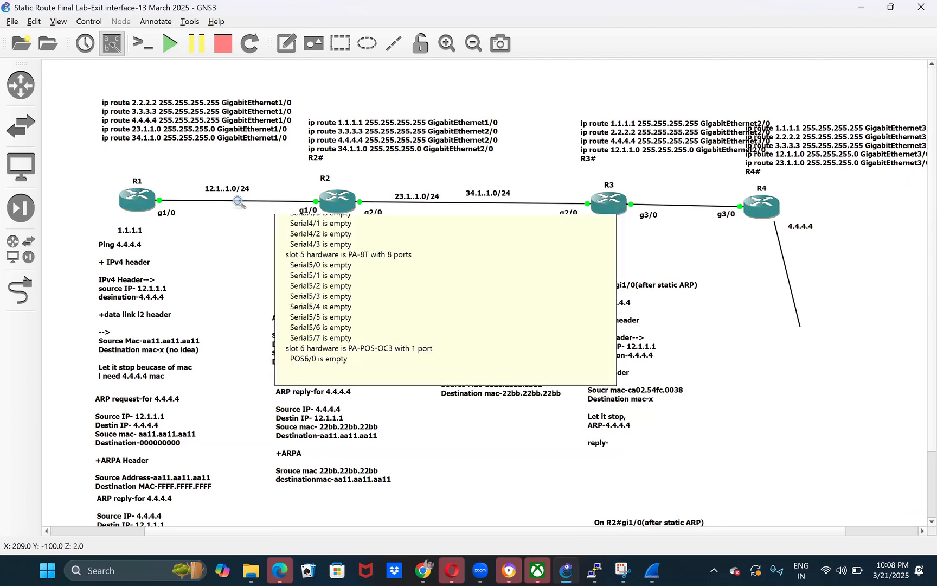
mouse_move(595, 570)
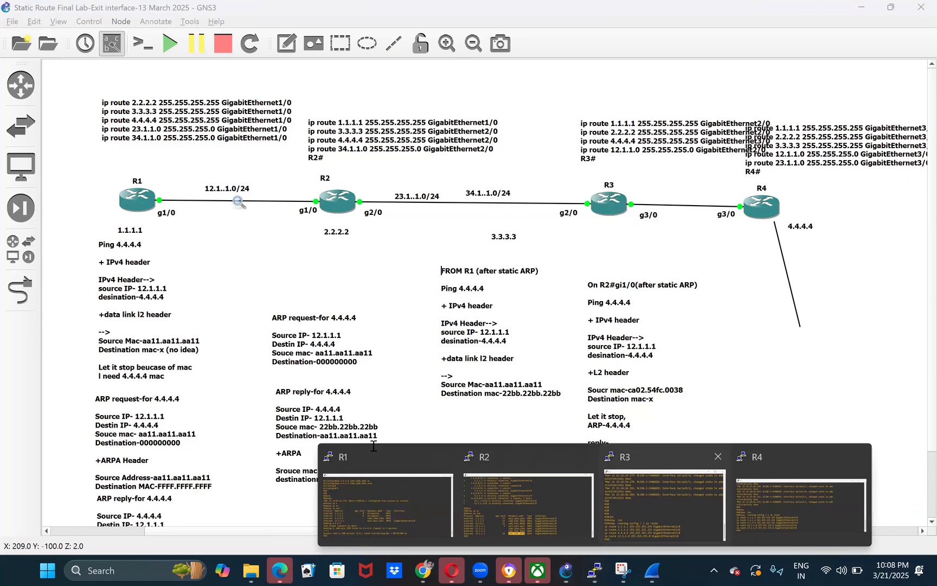
click(665, 537)
double_click(373, 441)
text(conf t)
key(Return)
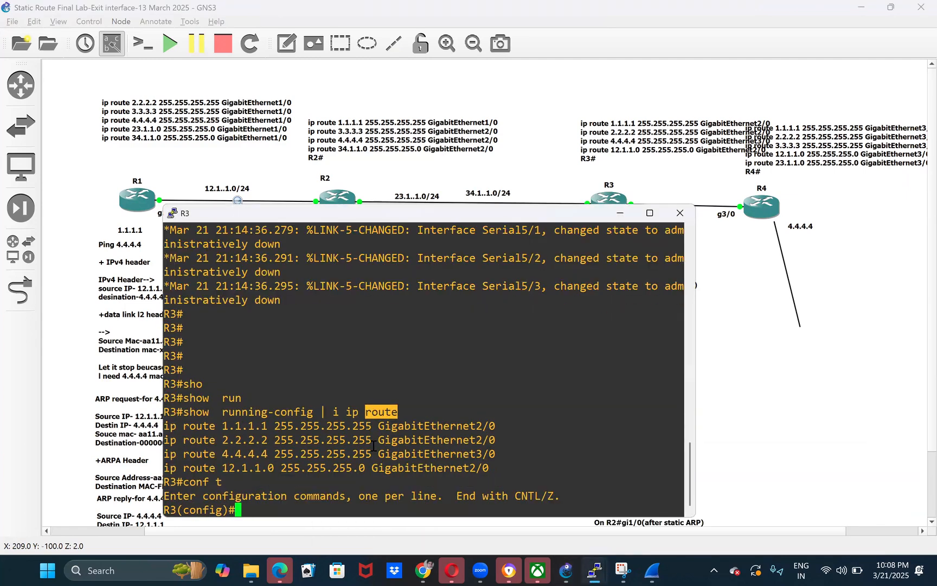
drag(537, 220, 525, 247)
text(int gi)
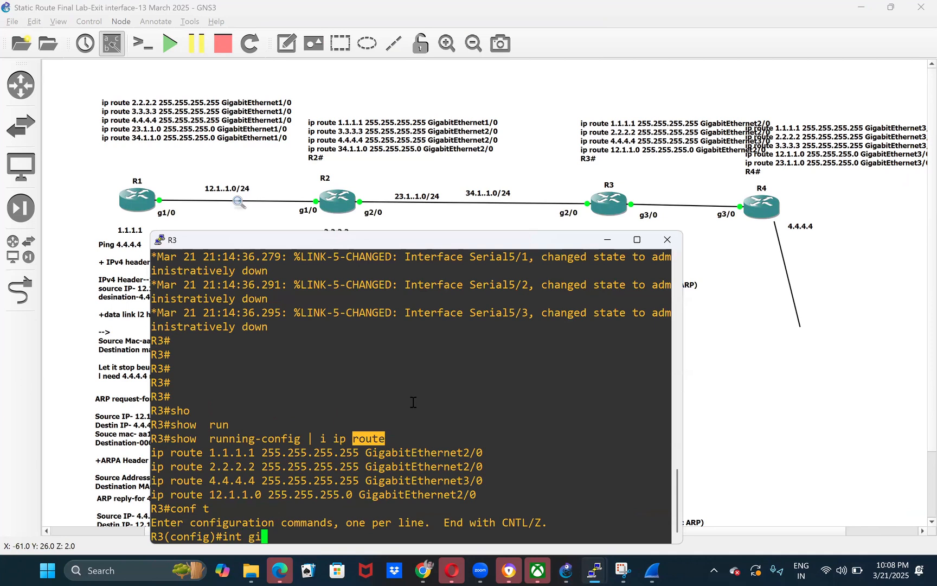
text(2/0)
key(Return)
- Disable proxy ARP on R3's gi2/0 with no ip proxy-arp and leave configuration mode
text(no )
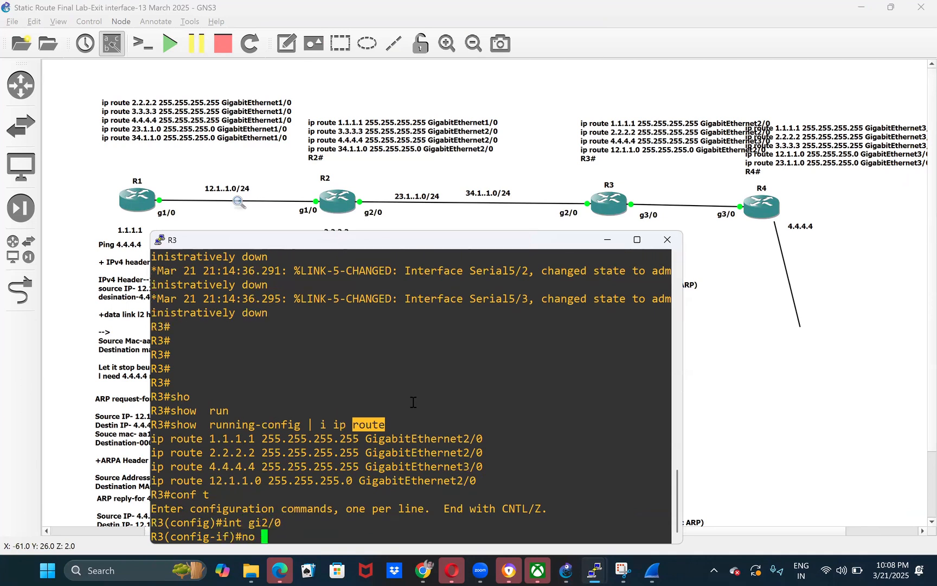
text(pp pre)
key(Tab)
key(BackSpace)
text(o)
key(Return)
text(no ip prox)
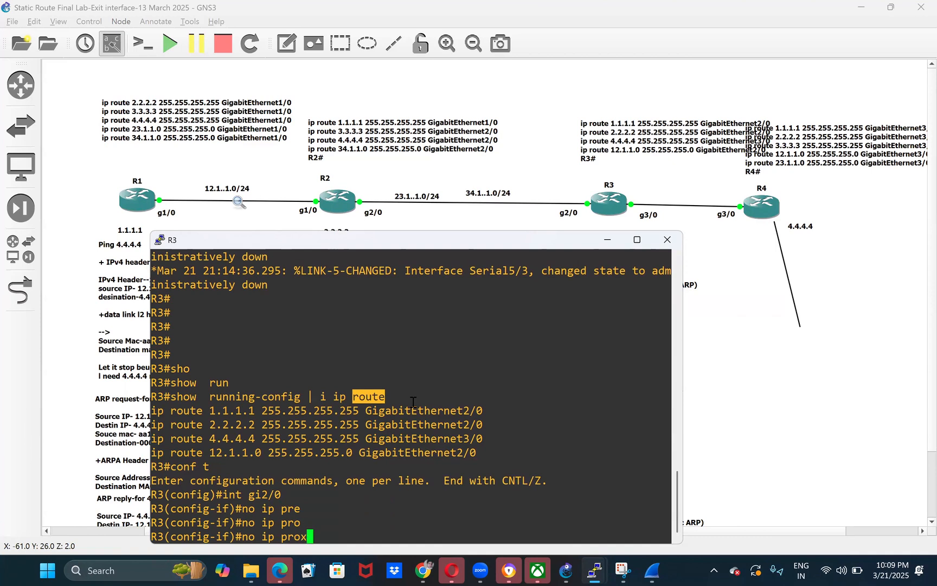
key(Tab)
key(Return)
key(ctrl+z)
key(Return)
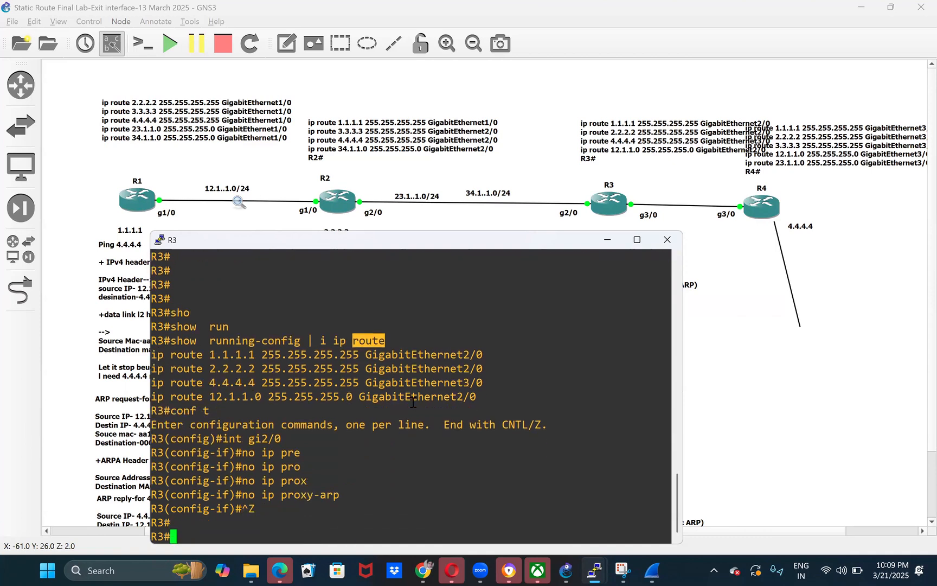
- Re-enter configuration of gi2/0 on R3 and shut the interface down
text(conf t)
key(Return)
text(ing i)
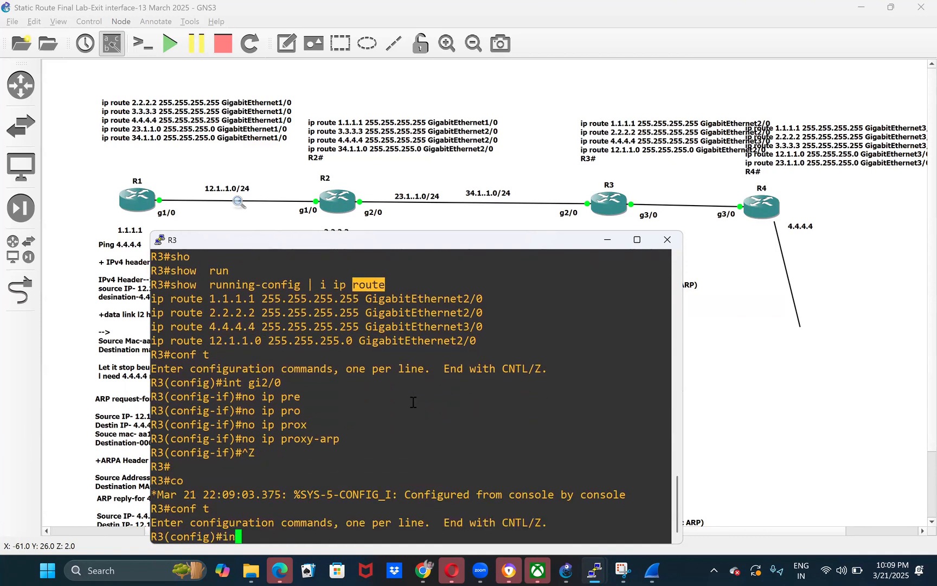
key(BackSpace)
key(BackSpace)
key(BackSpace)
text(t gi2/0)
key(Return)
text(shu)
key(Tab)
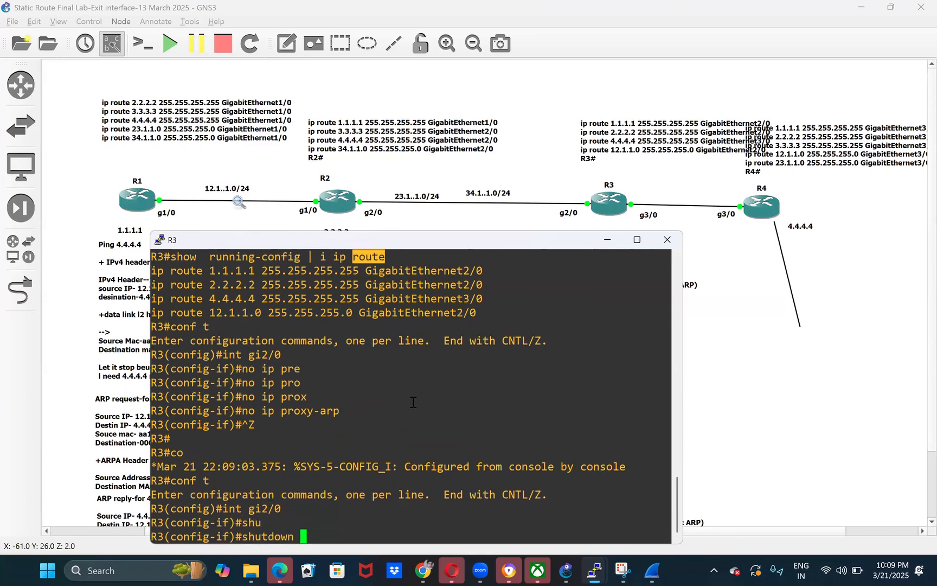
key(Return)
- Re-enable R3's gi2/0 with no shutdown, leave configuration mode and return to the topology
text(no shu)
key(Tab)
key(Return)
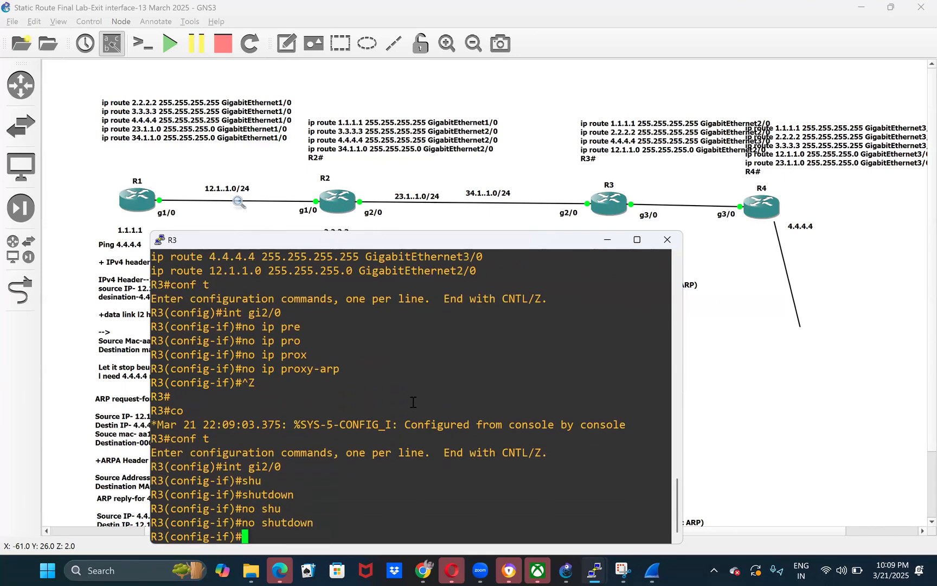
key(ctrl+z)
key(Return)
click(785, 387)
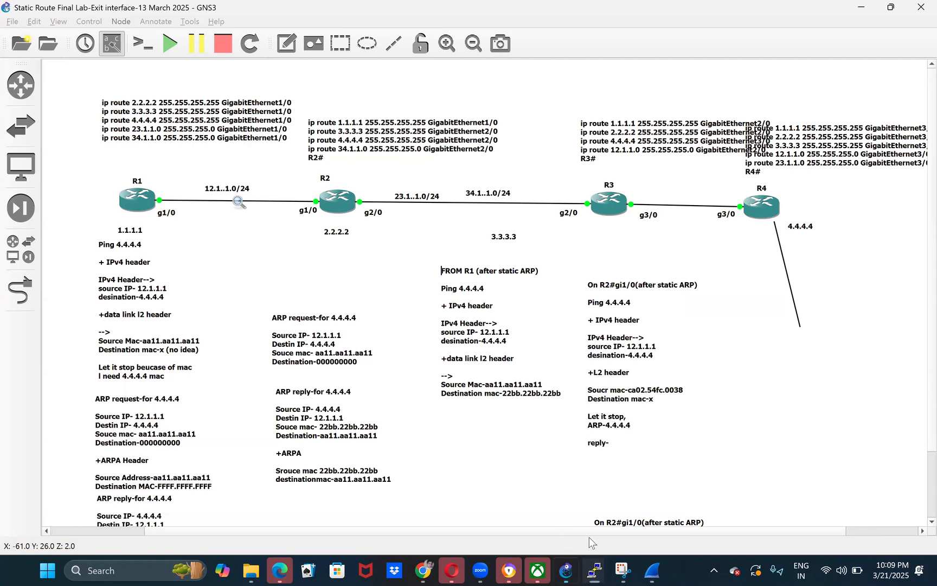
- Show R2's IP ARP table again and highlight its 4.4.4.4 entry
mouse_move(594, 568)
click(535, 504)
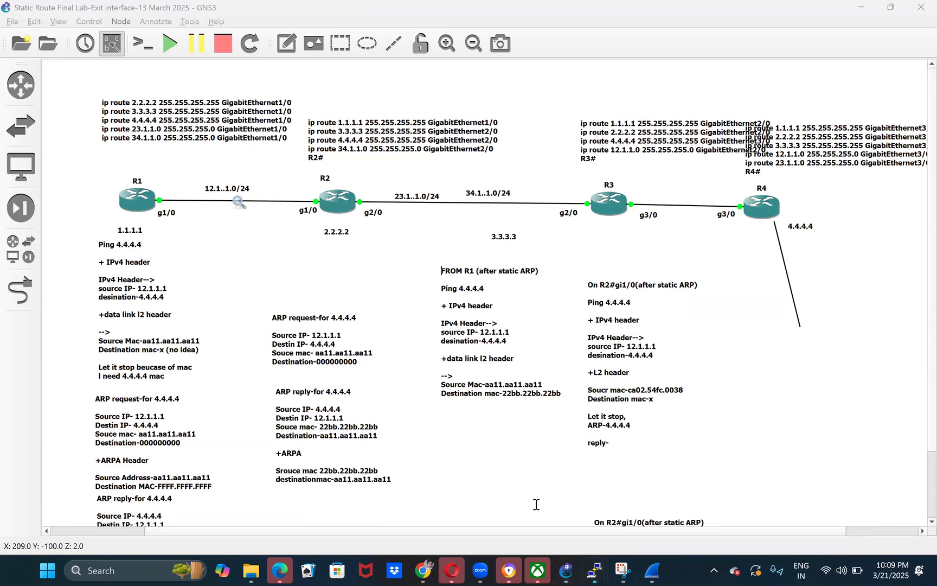
key(Return)
key(Up)
key(Return)
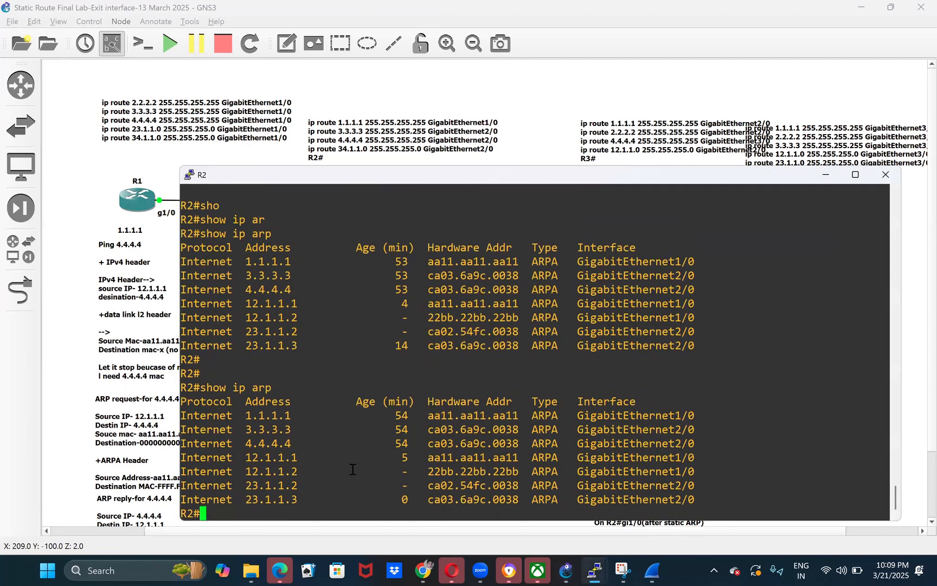
drag(257, 444, 523, 444)
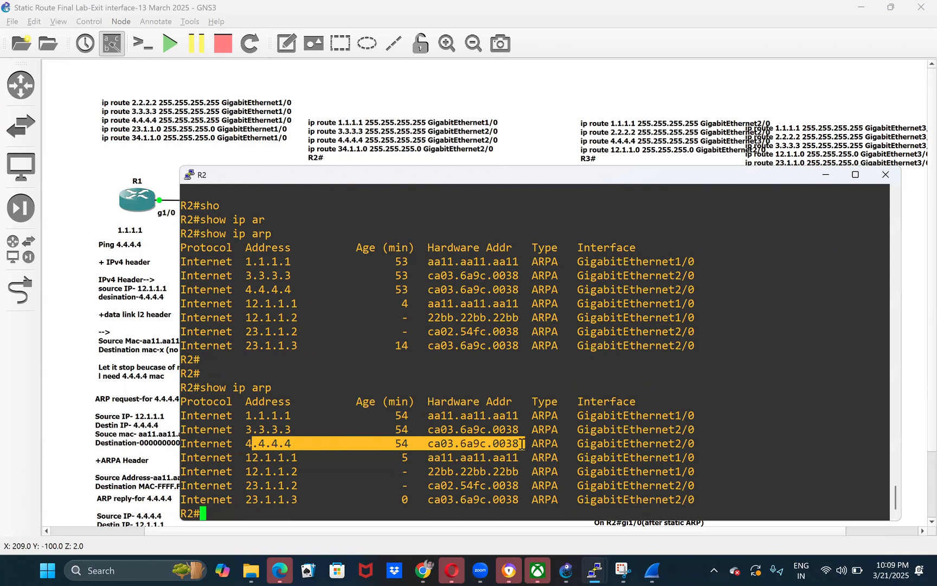
click(449, 451)
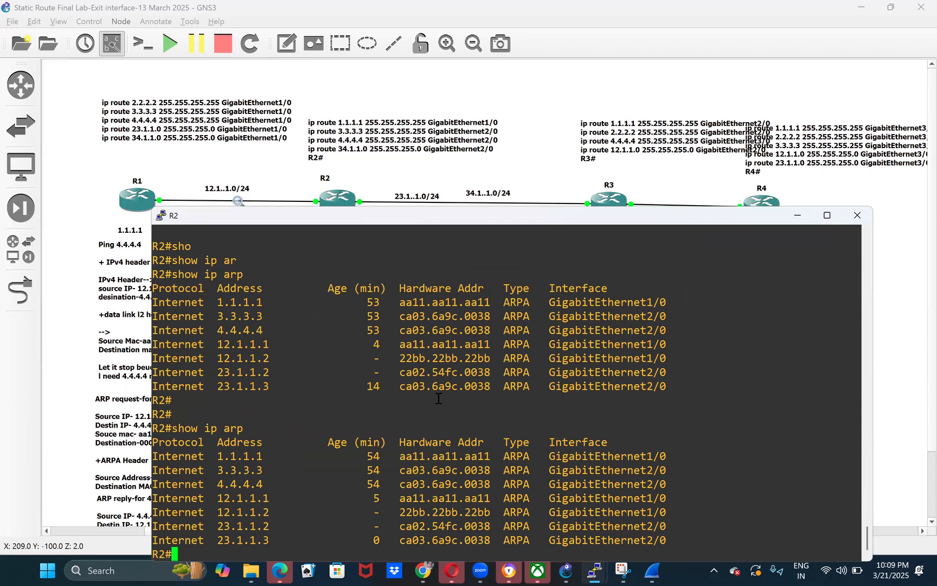
- Clear the dynamic ARP entry for 4.4.4.4 on R2, consulting the command's help for its argument
text(cle)
key(Tab)
text(ip ar)
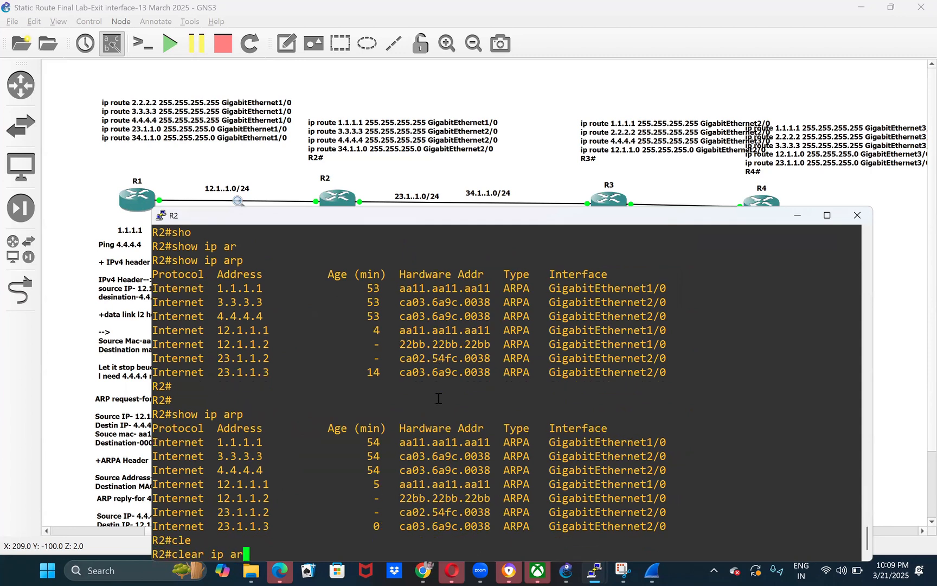
key(Tab)
key(Return)
text(?)
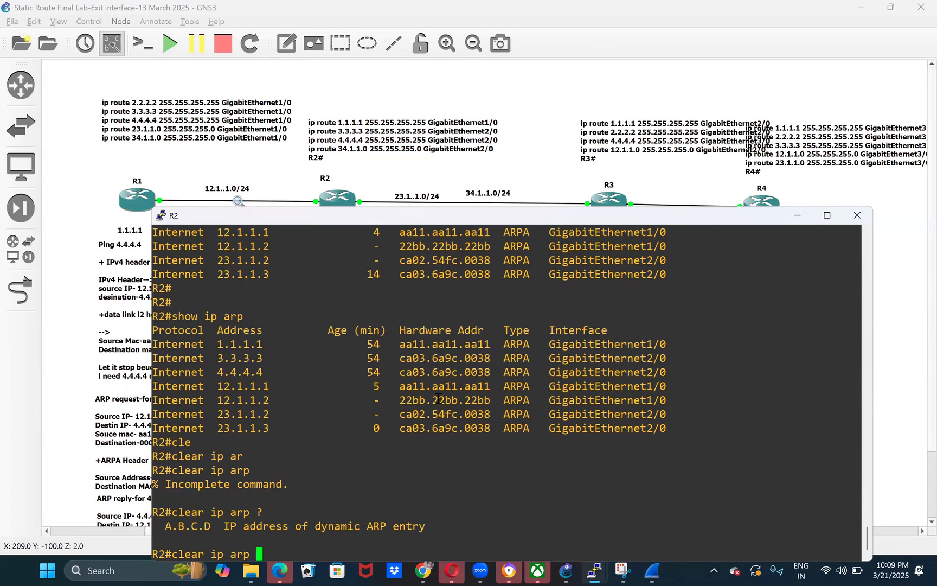
text(4.4.4.4)
key(Return)
- Recheck R2's IP ARP table after clearing the entry and highlight the first three rows
key(Up)
key(BackSpace)
key(BackSpace)
key(BackSpace)
key(BackSpace)
key(BackSpace)
key(BackSpace)
key(BackSpace)
key(Up)
key(Return)
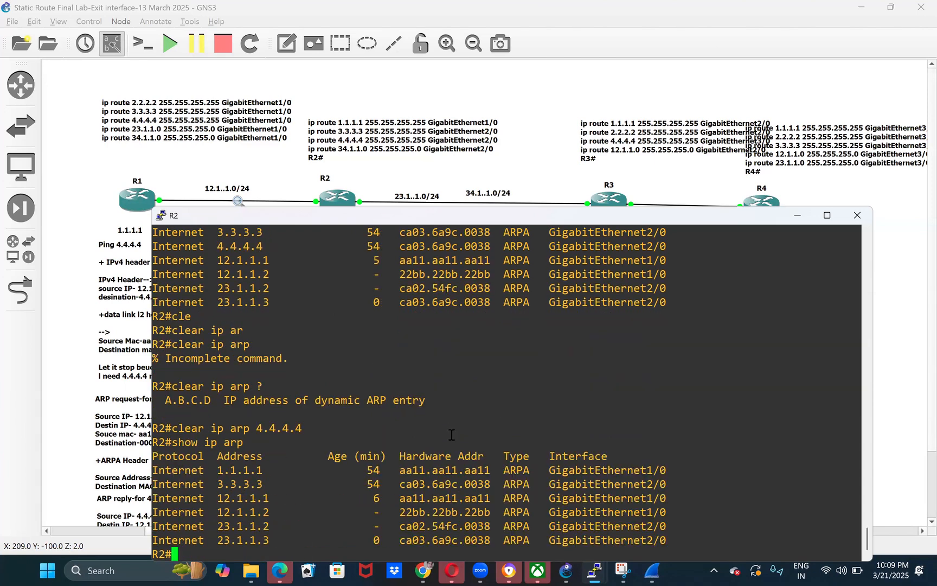
drag(203, 465, 621, 498)
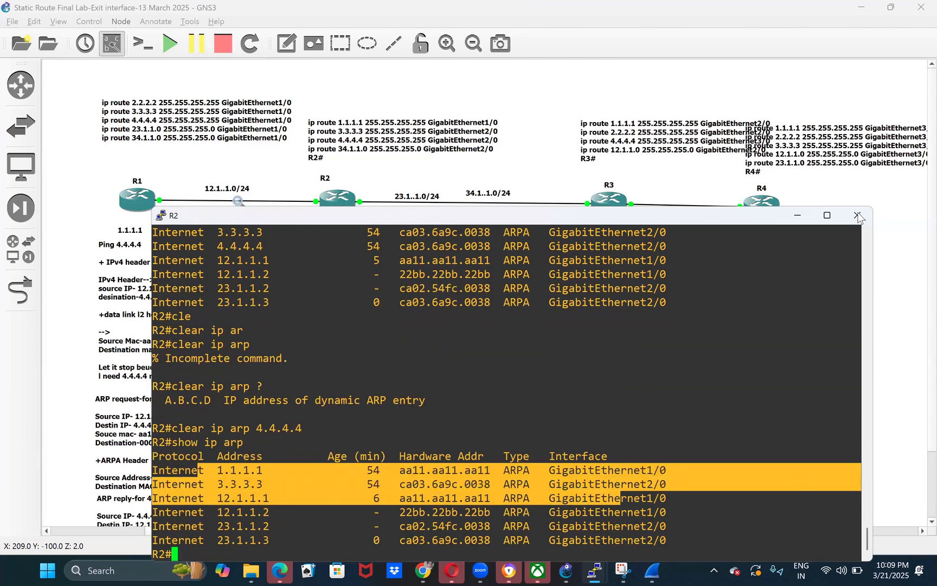
- Ping 4.4.4.4 from R2 in a maximized console, and return to the topology
mouse_move(830, 217)
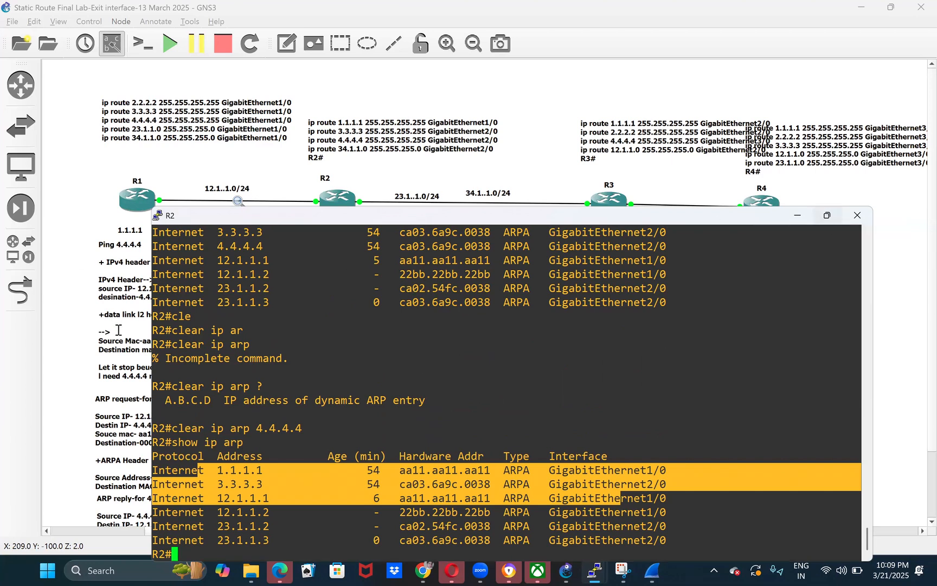
key(Return)
key(Return)
text(pin)
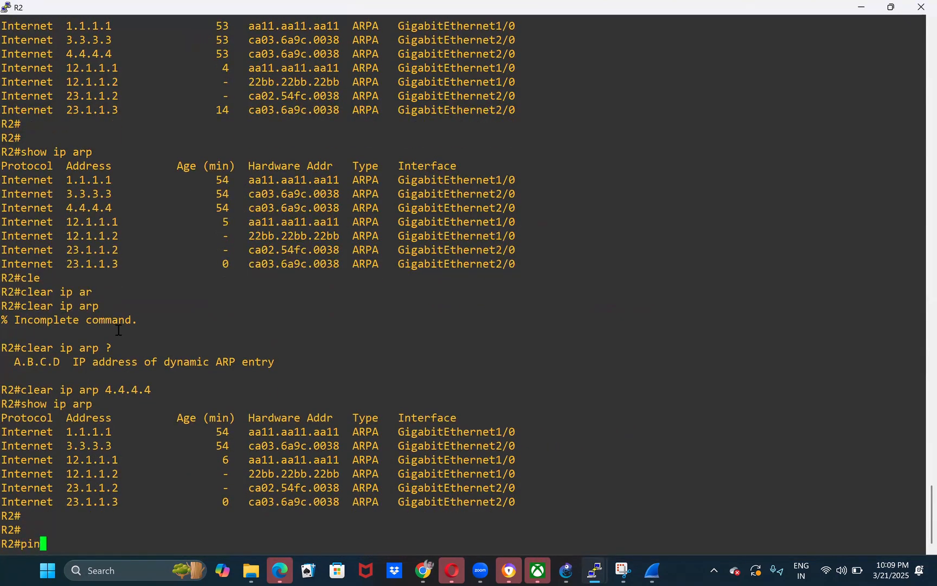
text(g 4.4..)
text(.4)
key(Return)
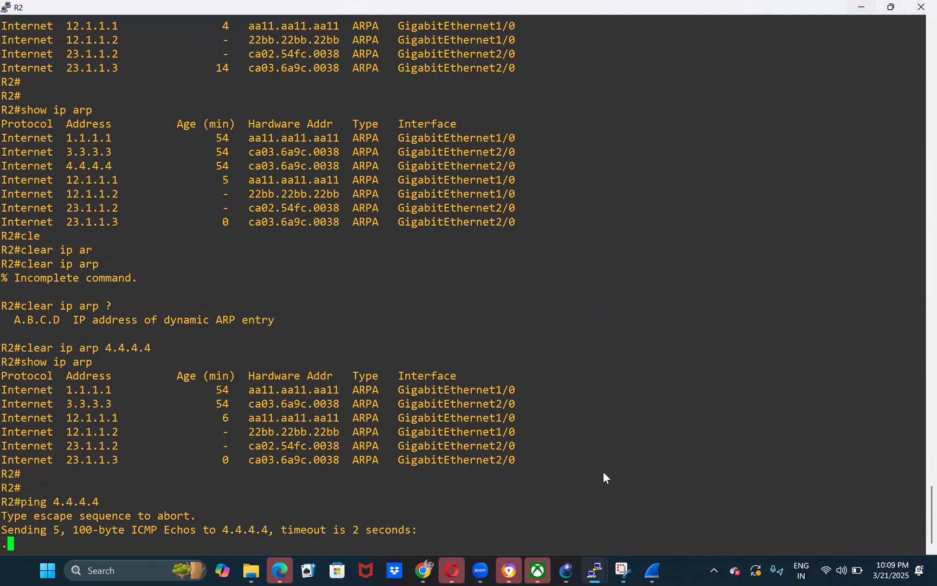
click(863, 8)
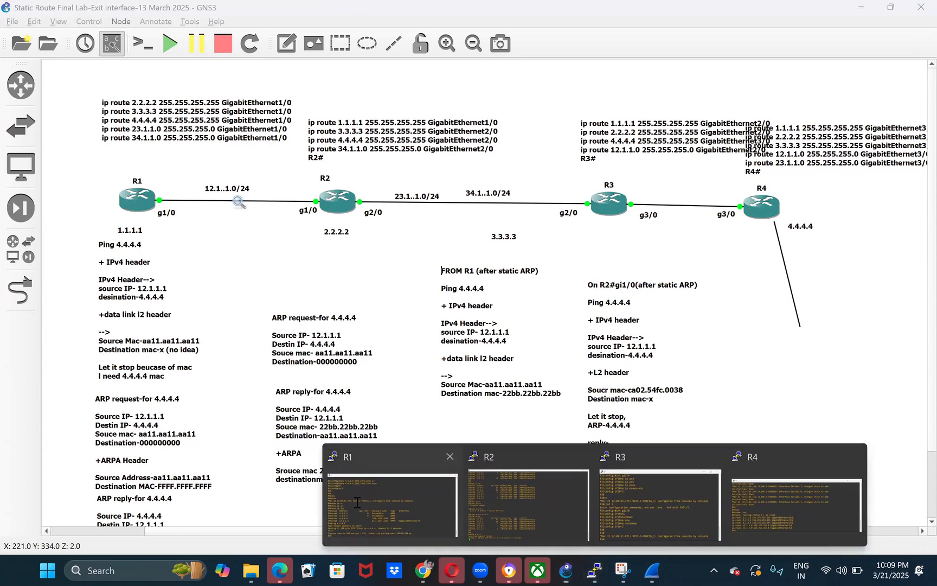
- Repeat the ping to 4.4.4.4 from R1's console and highlight the target address
click(318, 431)
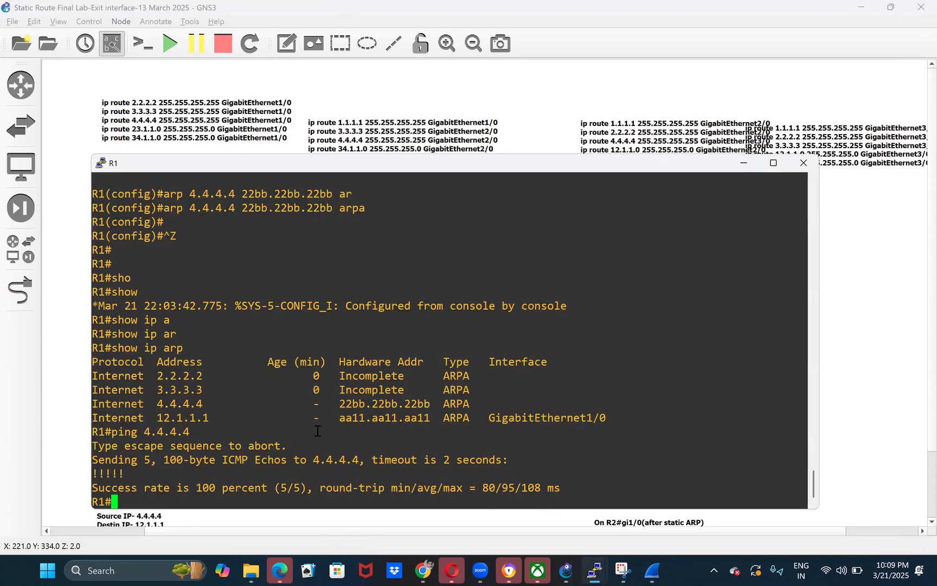
key(Up)
key(Return)
double_click(170, 457)
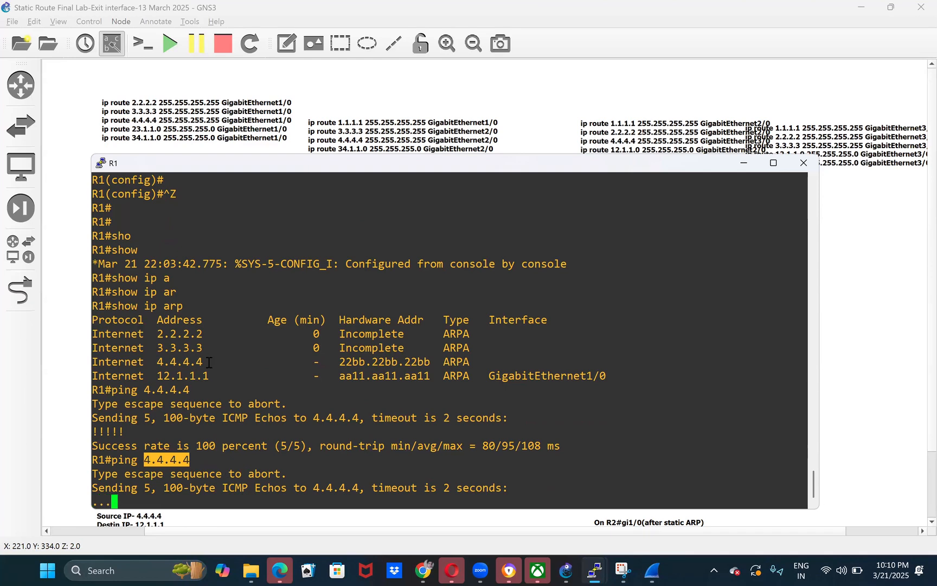
click(201, 411)
- Show R1's IP ARP table, highlight the 4.4.4.4 entry and its hardware address, and return to the topology
text(sho)
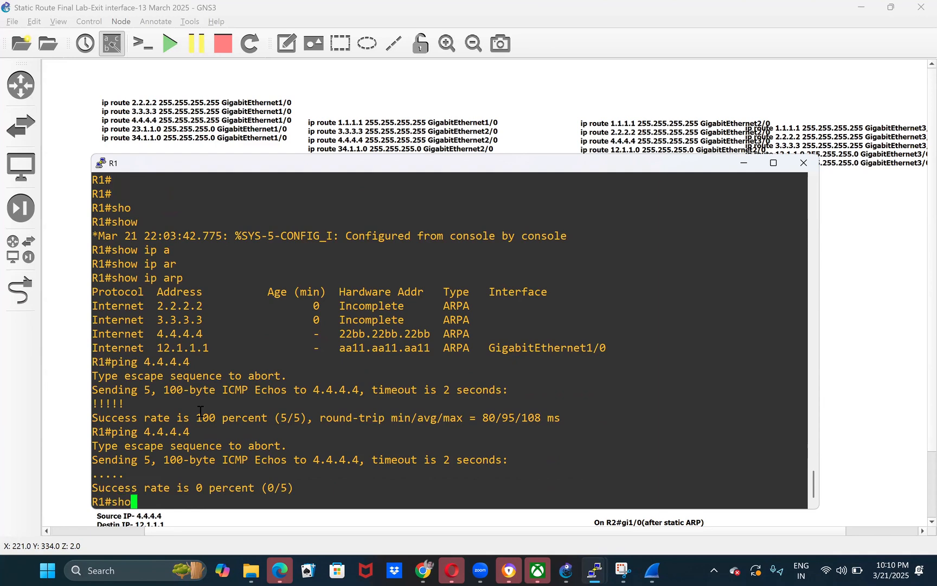
key(Tab)
text(ip ar)
key(Tab)
key(Return)
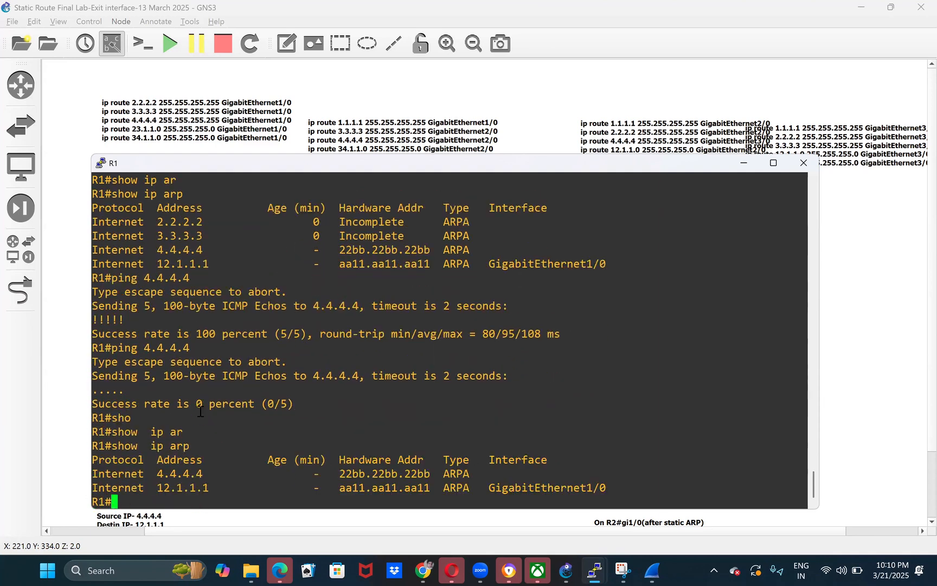
double_click(158, 472)
drag(531, 479, 537, 473)
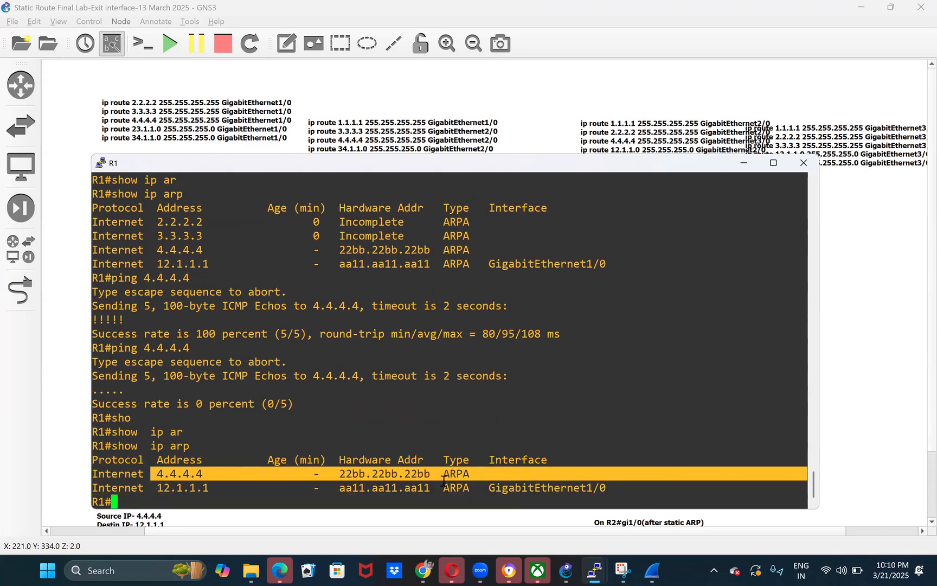
double_click(417, 475)
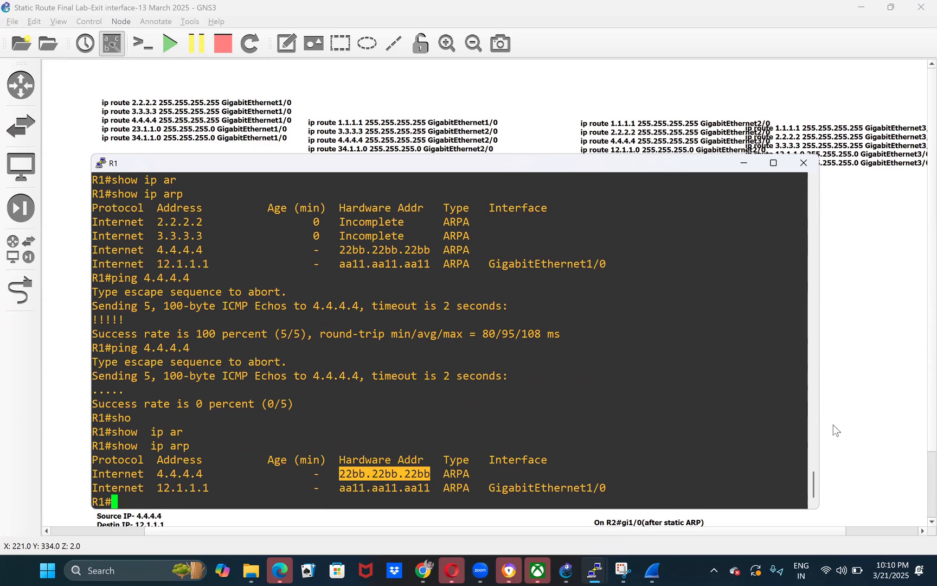
click(77, 259)
drag(291, 155, 373, 302)
click(350, 292)
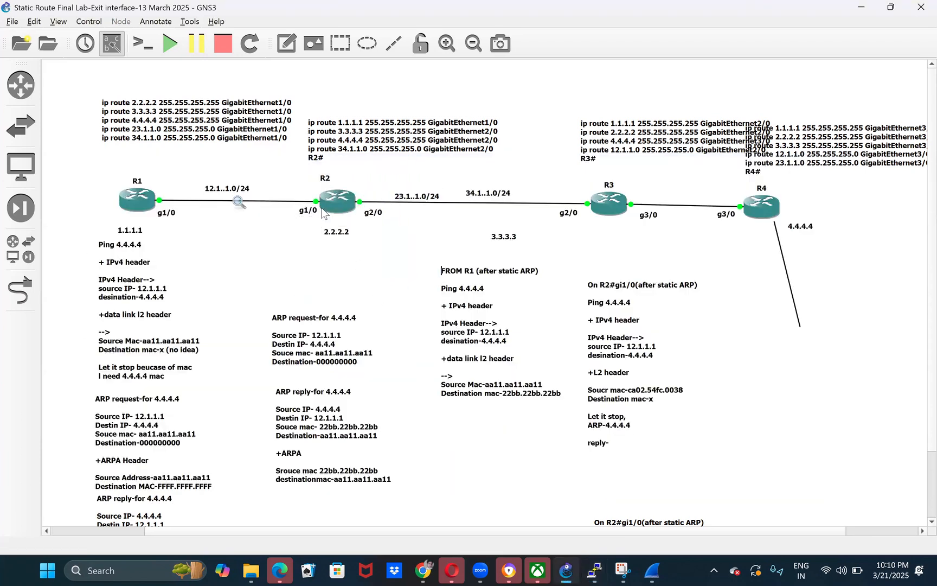
- Show R2's IP ARP table in a maximized console and highlight the hardware address field for 4.4.4.4
mouse_move(594, 570)
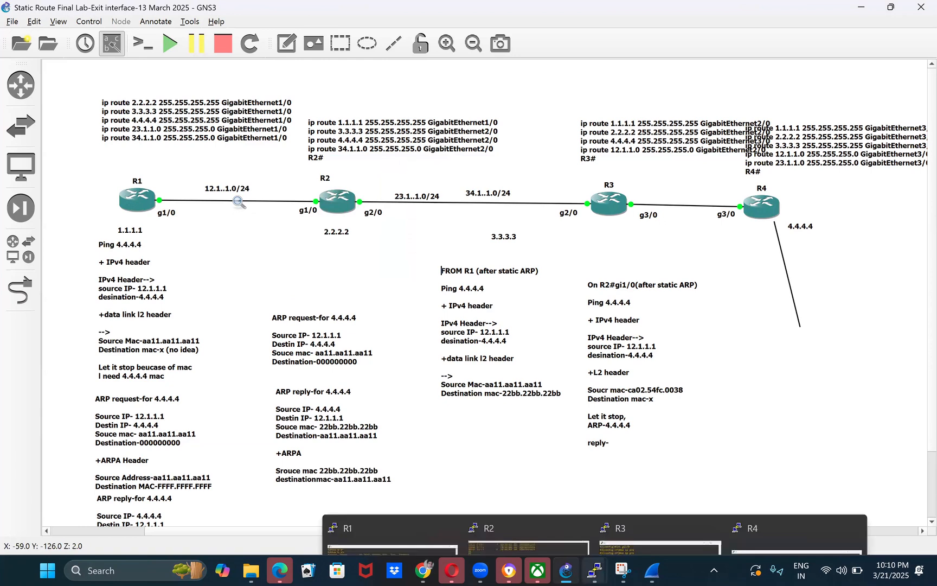
click(505, 484)
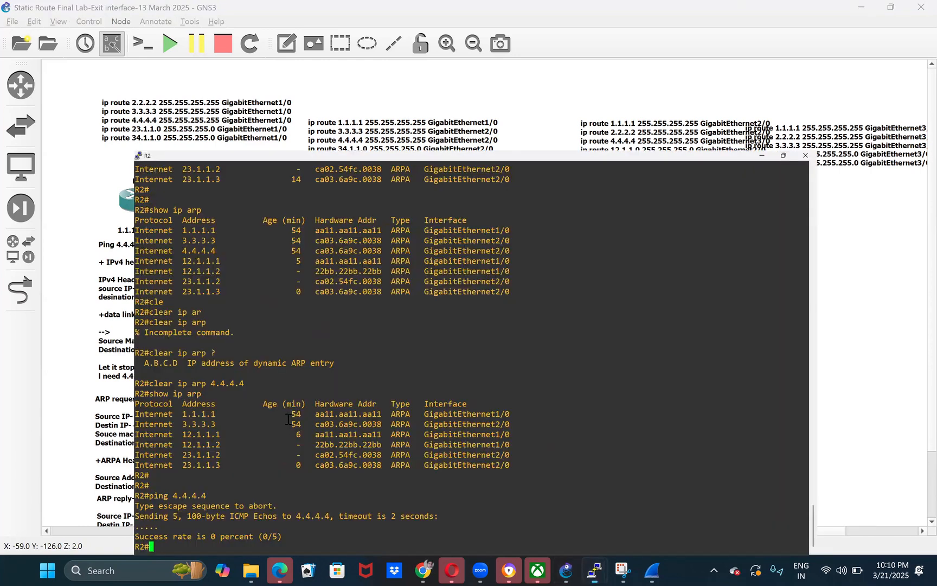
key(super+Up)
key(Return)
key(Return)
text(show)
key(Tab)
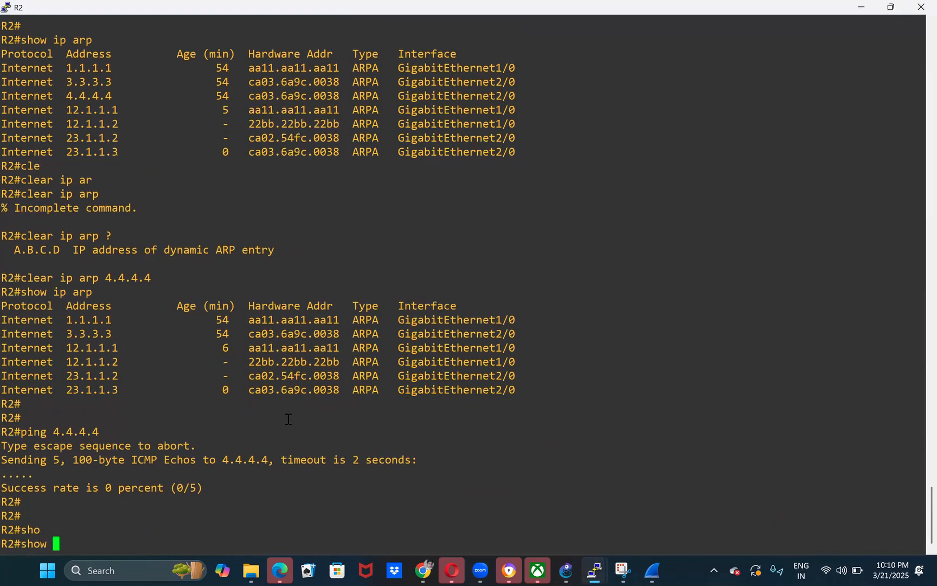
text(ip ar)
key(Tab)
key(Return)
drag(157, 491, 282, 466)
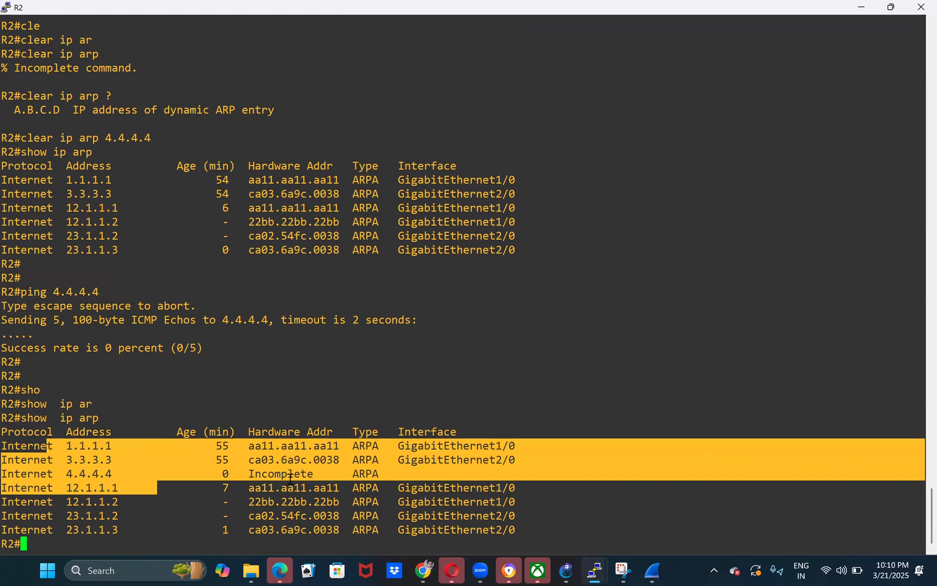
double_click(290, 476)
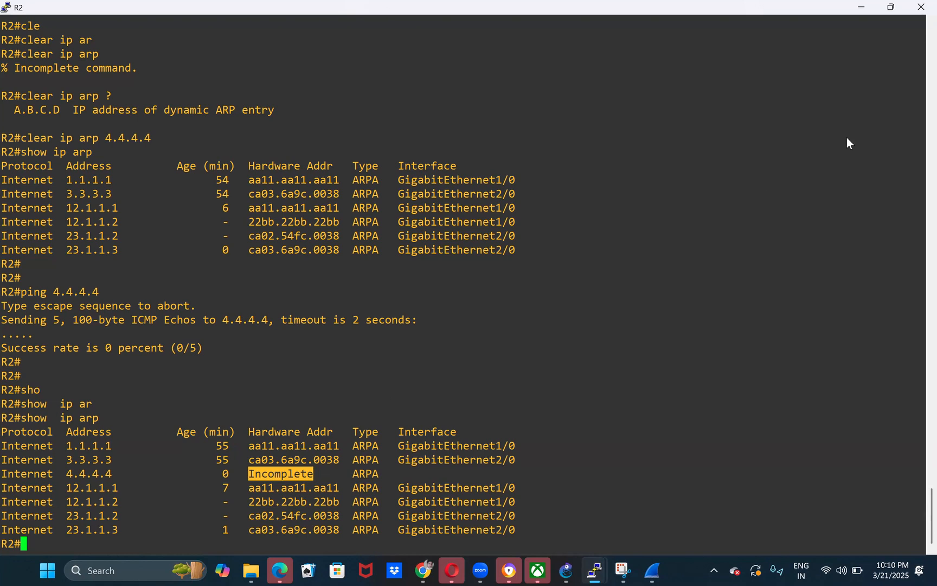
- Return to the topology and mark out the path from R1 to R4
click(879, 10)
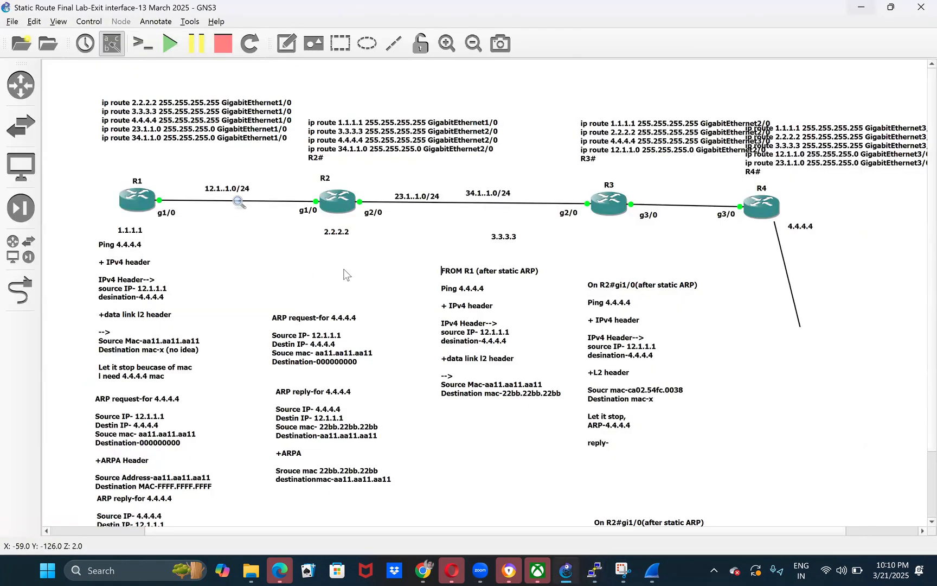
click(193, 132)
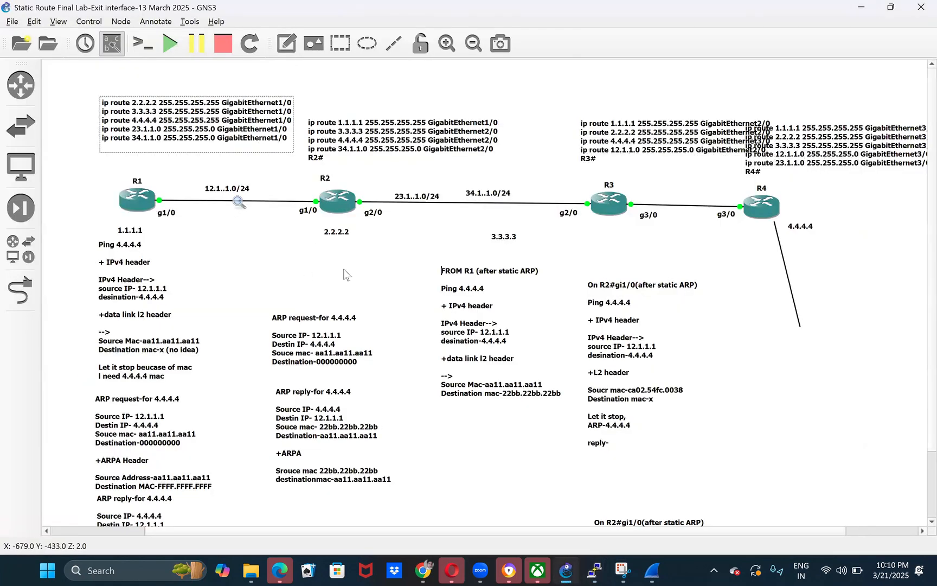
drag(144, 164, 773, 246)
click(792, 350)
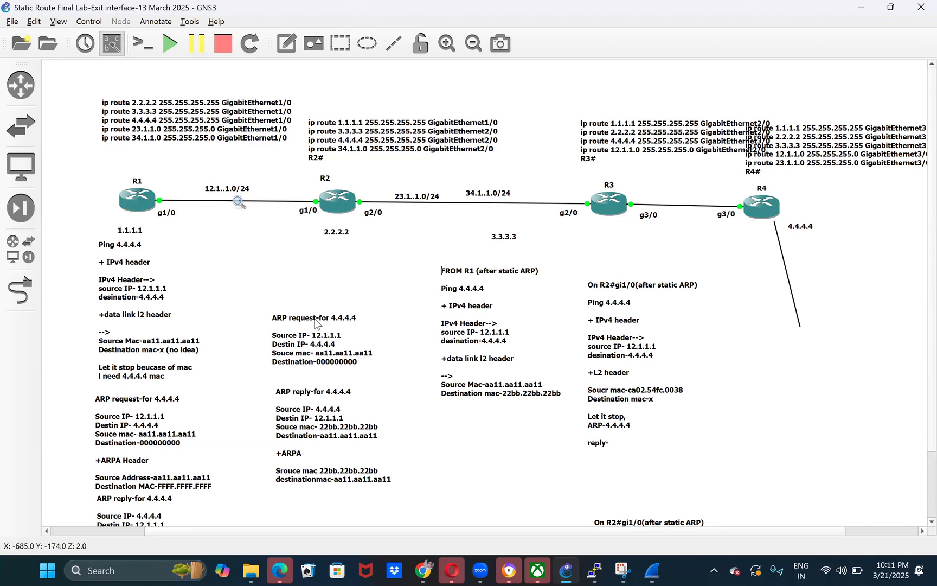
- Space out the header notes by moving the FROM R1 note down and the ARP request and reply notes under R2 up
drag(461, 357, 466, 380)
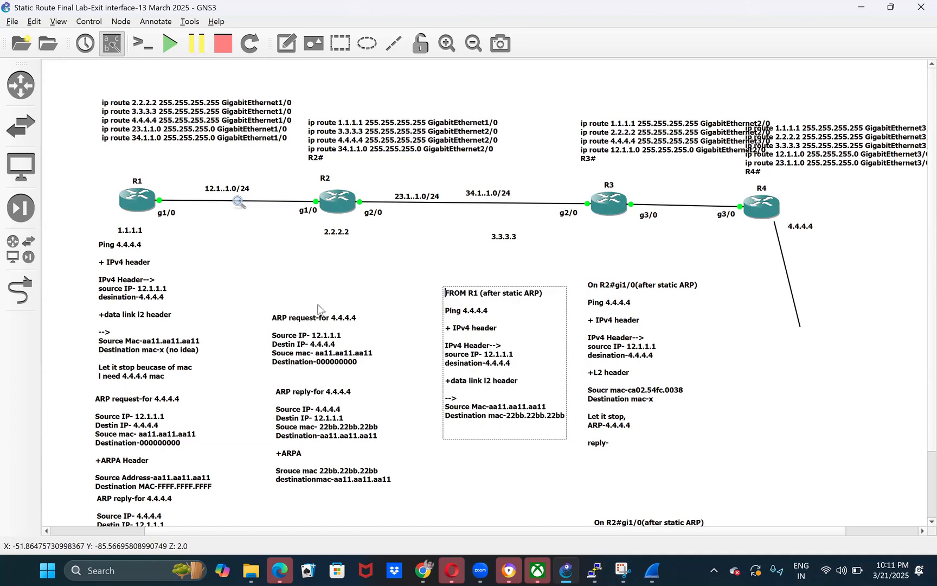
click(286, 332)
drag(286, 332, 280, 315)
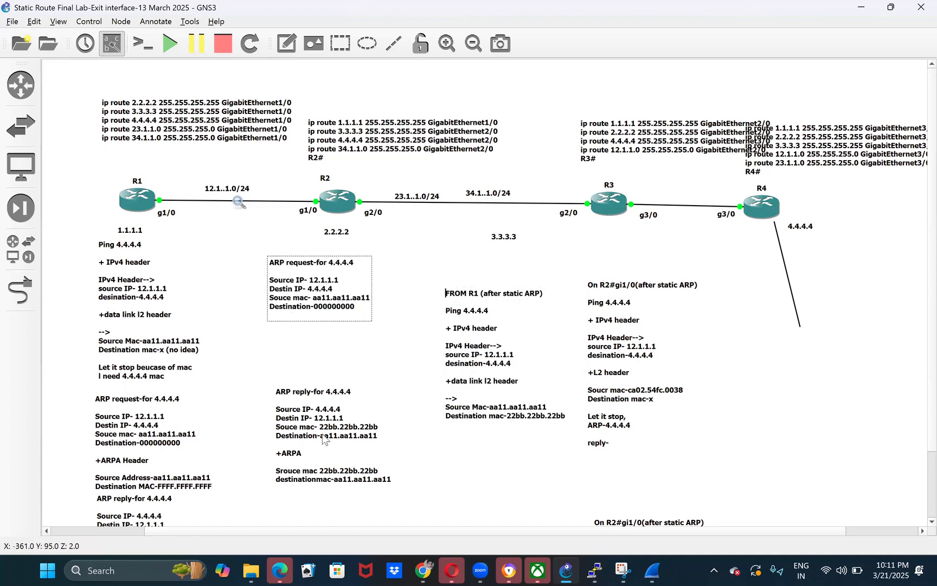
click(326, 410)
drag(326, 411, 327, 409)
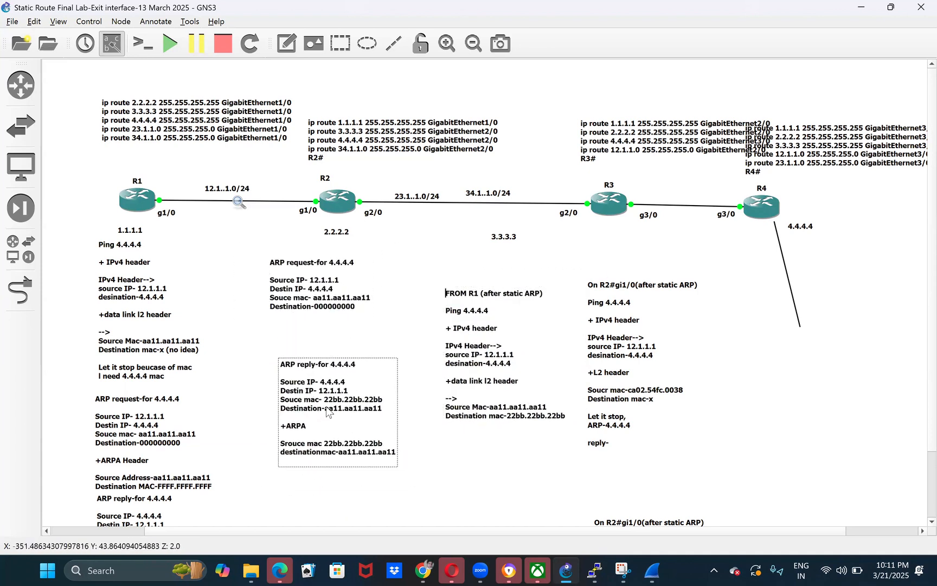
click(542, 461)
click(522, 339)
click(633, 421)
click(492, 387)
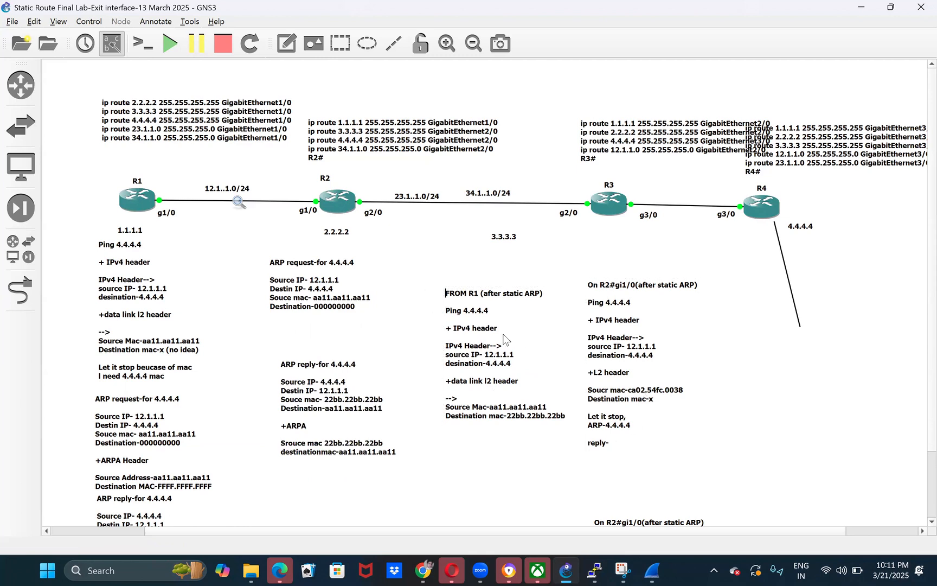
click(200, 242)
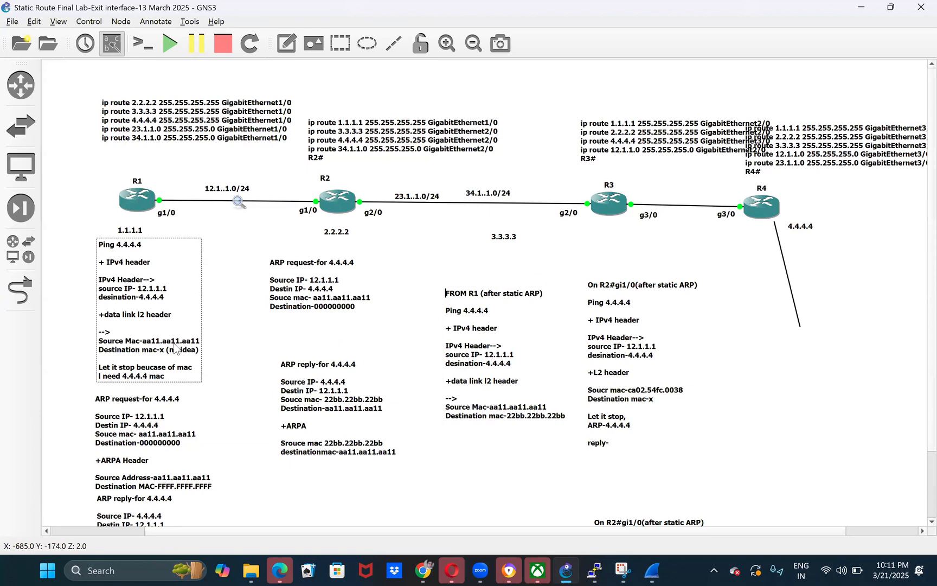
click(238, 326)
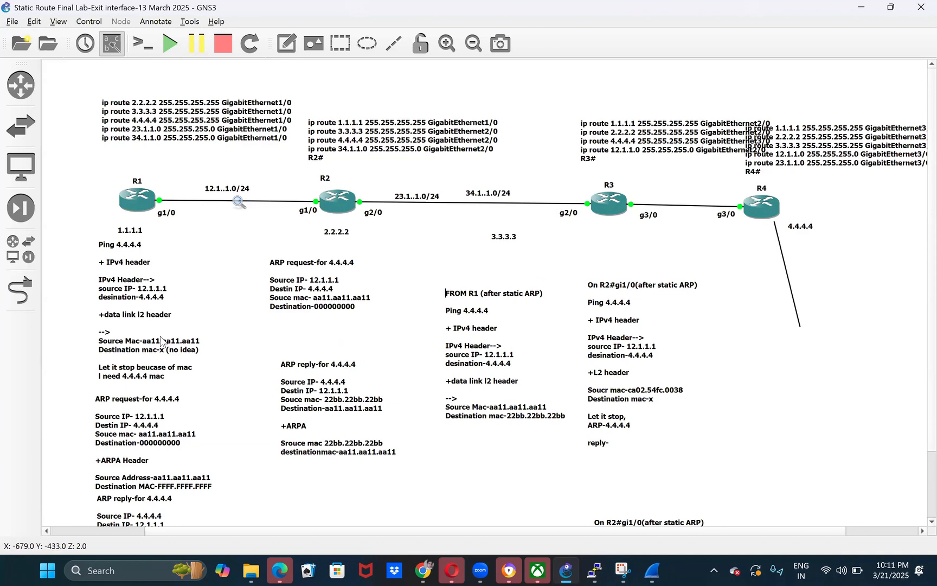
- Select all the packet header notes under the routers and move them together further down to clear space below the topology
drag(60, 247, 667, 510)
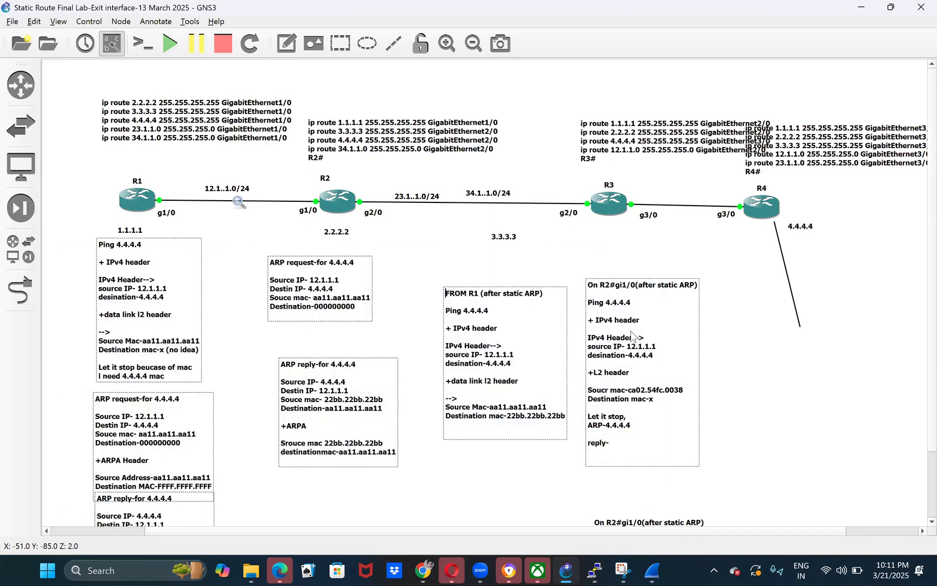
drag(629, 327, 928, 573)
click(238, 310)
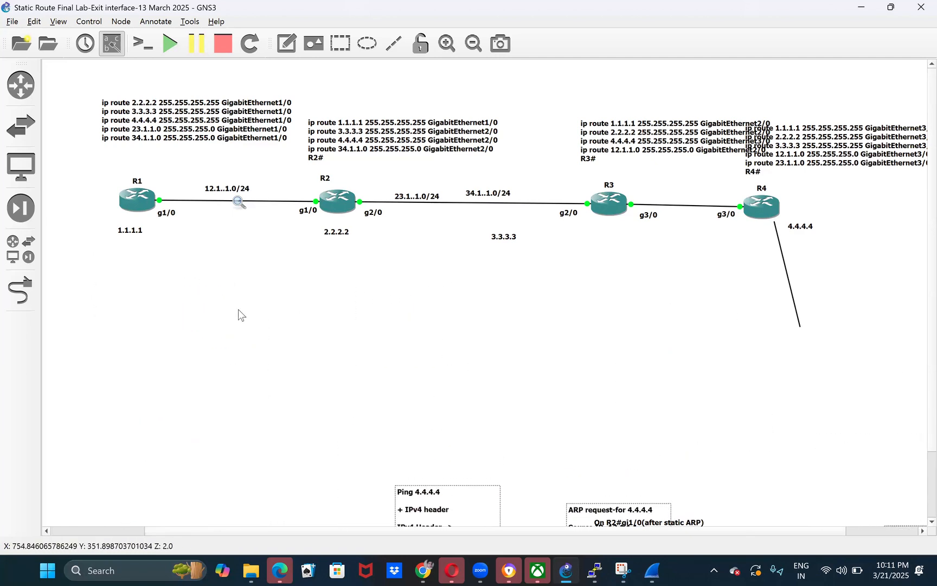
- Add a note below R1 reading "ip route 4.4.4.4 255.255.255.255 12.1.1.2"
click(282, 48)
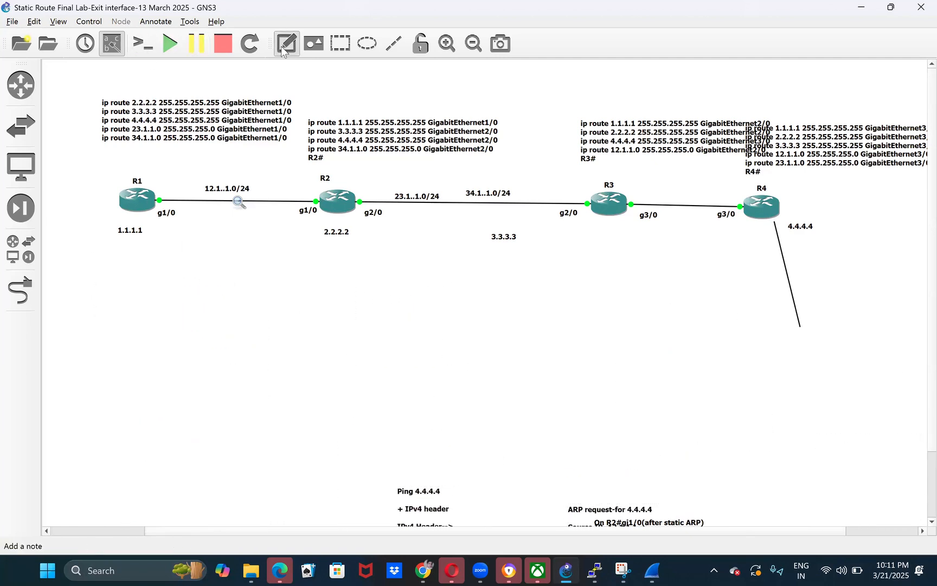
click(70, 258)
text(ip route )
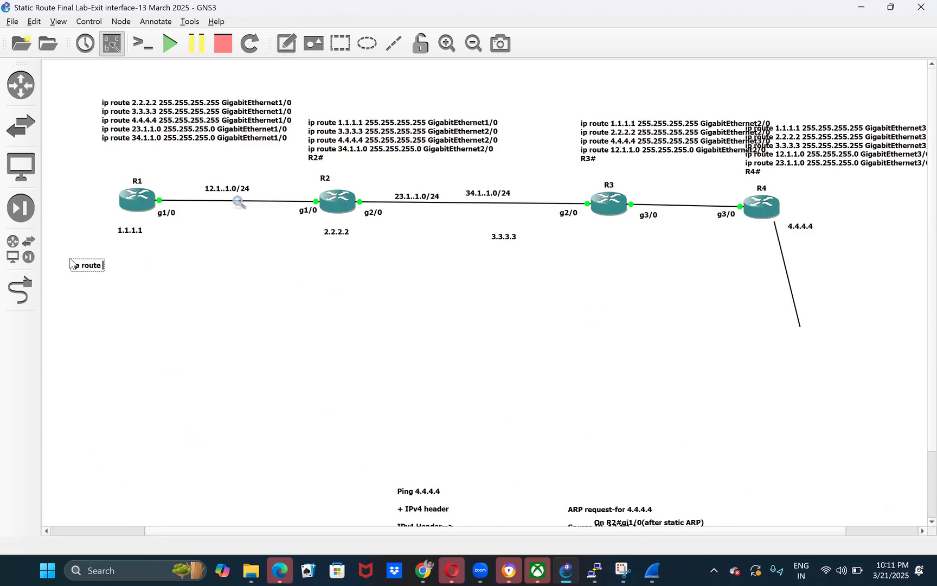
text(4.4.4.4 255.2555.)
key(BackSpace)
key(BackSpace)
text(.255.255)
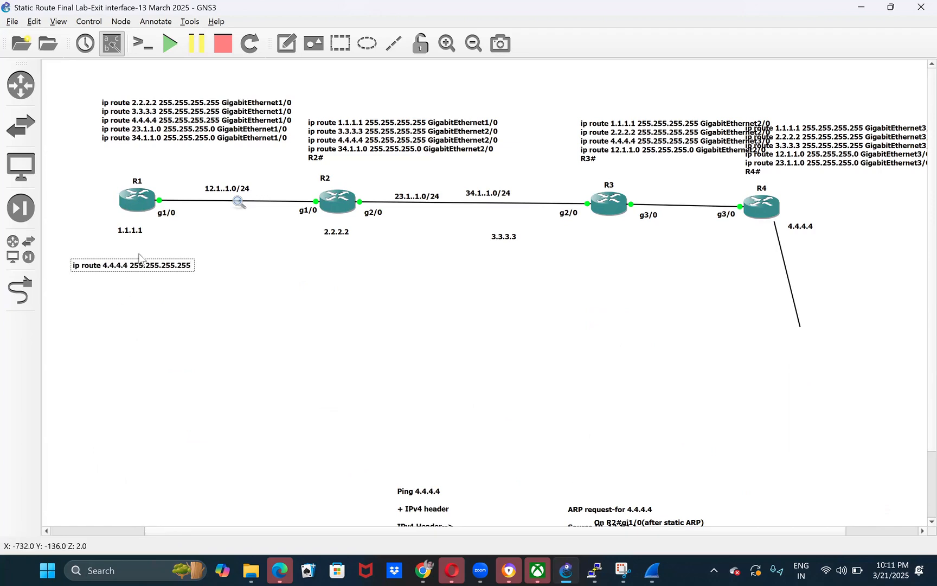
text( 12.1.1.2)
- Highlight the next-hop address in R1's new route note and mark out R2 on the topology
triple_click(193, 265)
drag(193, 265, 217, 267)
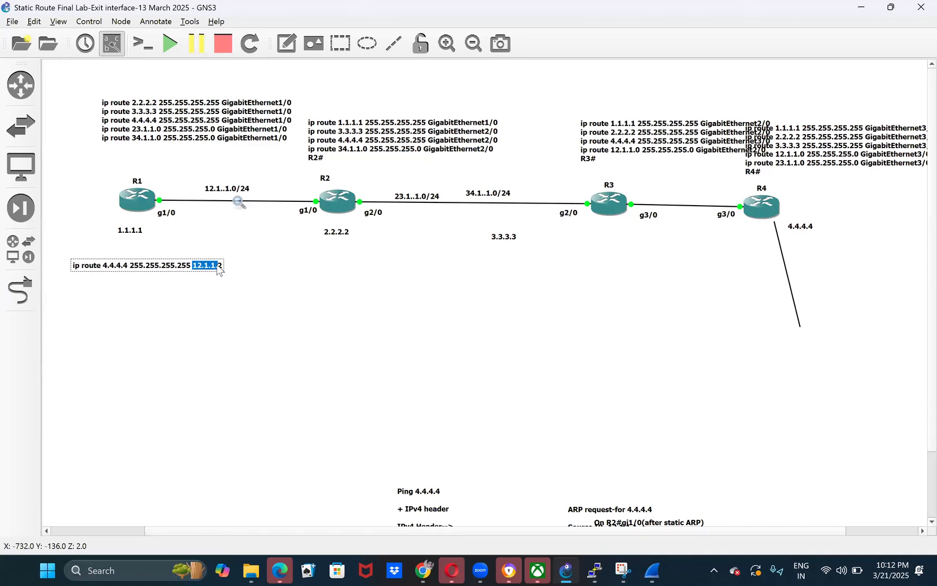
click(197, 267)
drag(193, 265, 225, 270)
drag(281, 166, 383, 254)
click(222, 276)
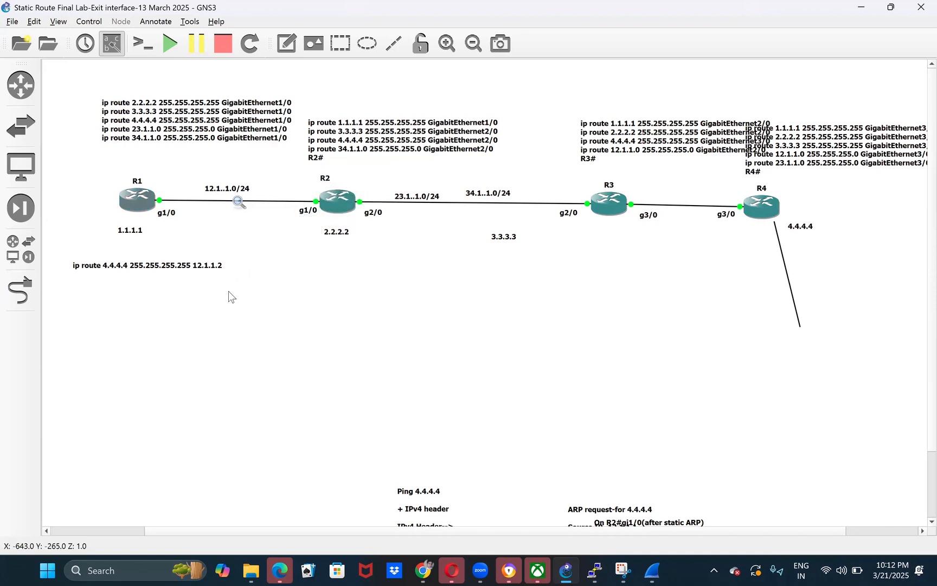
double_click(219, 270)
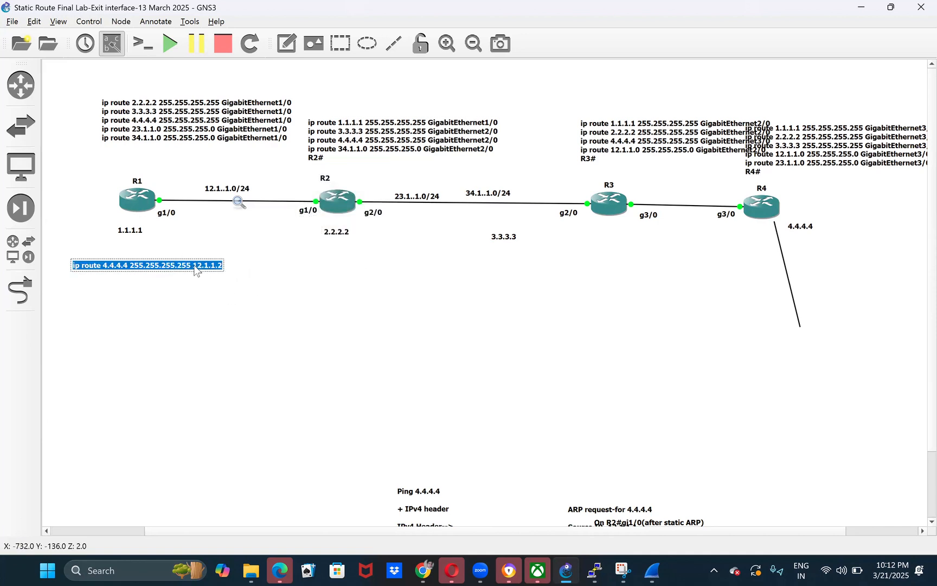
click(194, 267)
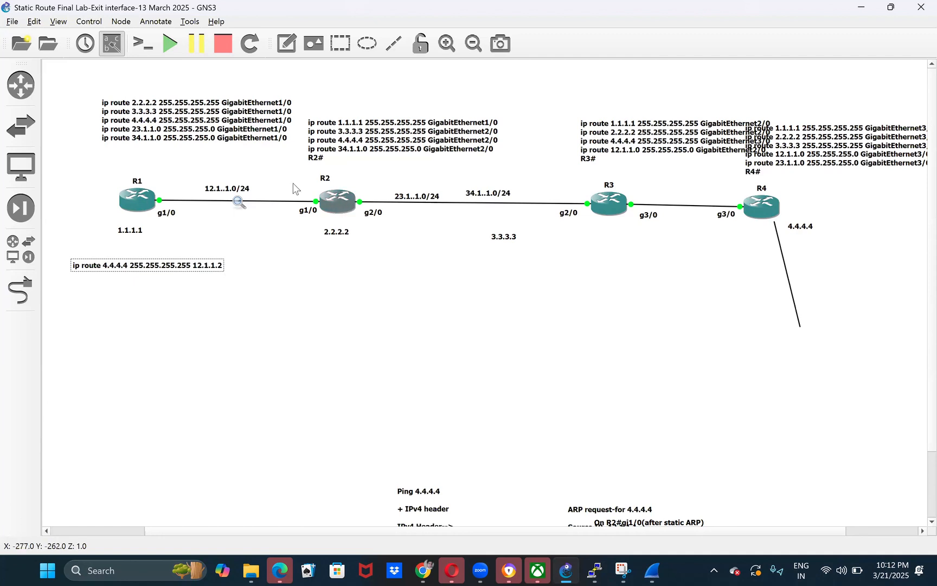
drag(290, 178, 389, 270)
click(388, 271)
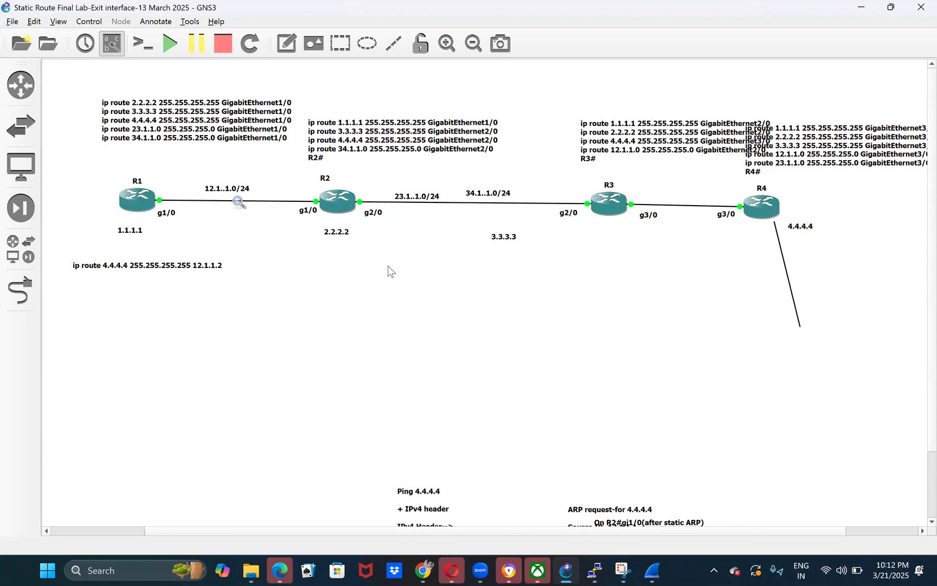
- Mark out R2, R3, R1 and their links one after another on the topology to trace the next-hop path
drag(292, 173, 470, 320)
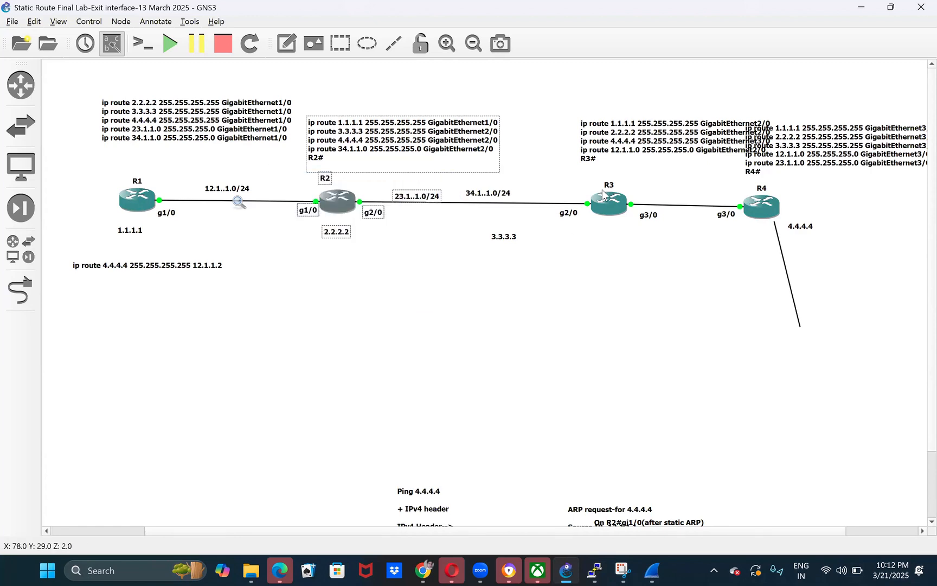
drag(553, 179, 689, 290)
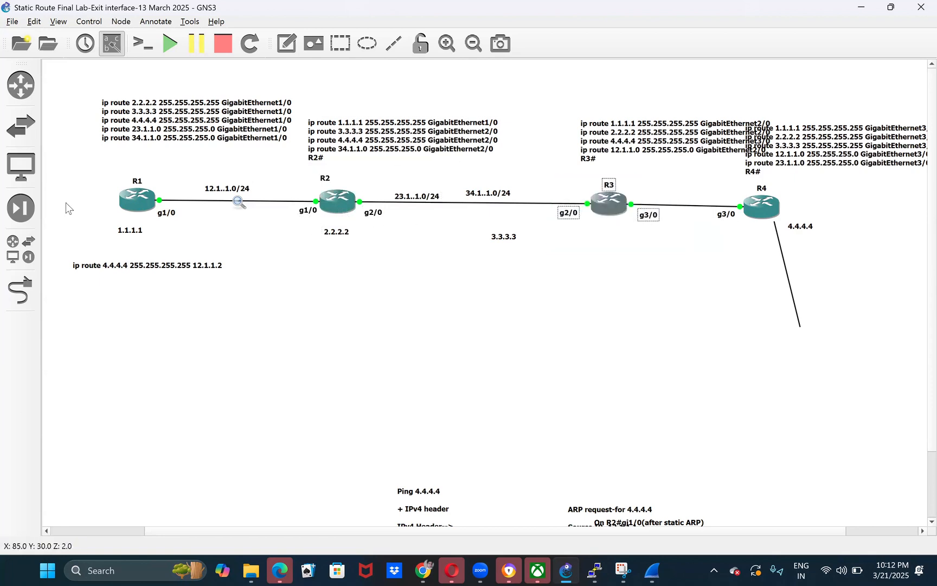
drag(78, 154, 217, 268)
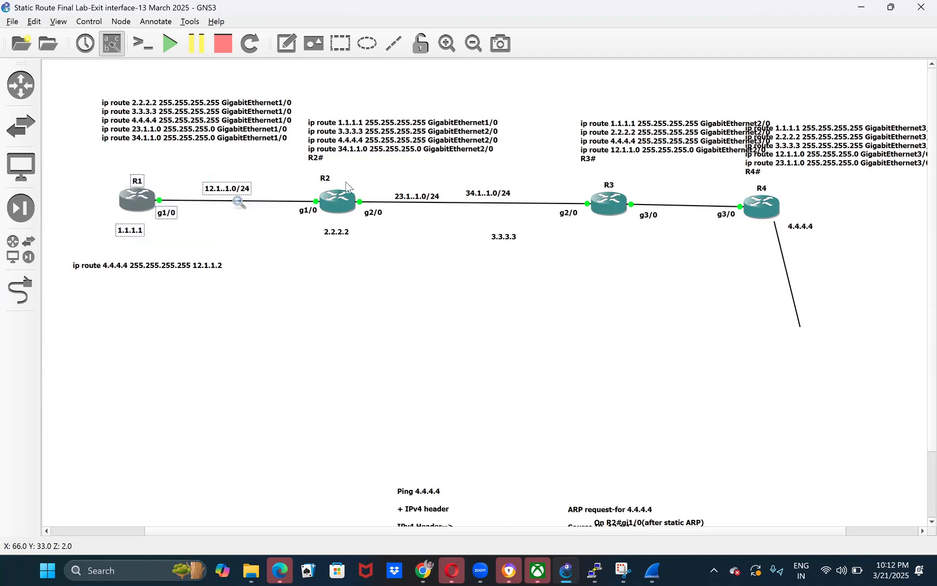
drag(394, 177, 864, 287)
drag(549, 177, 610, 234)
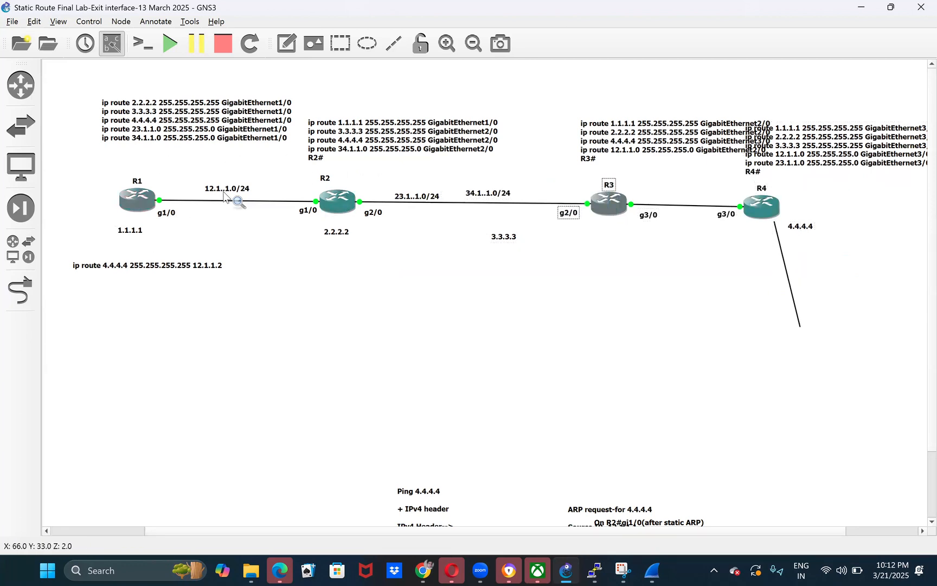
drag(157, 166, 291, 259)
click(292, 258)
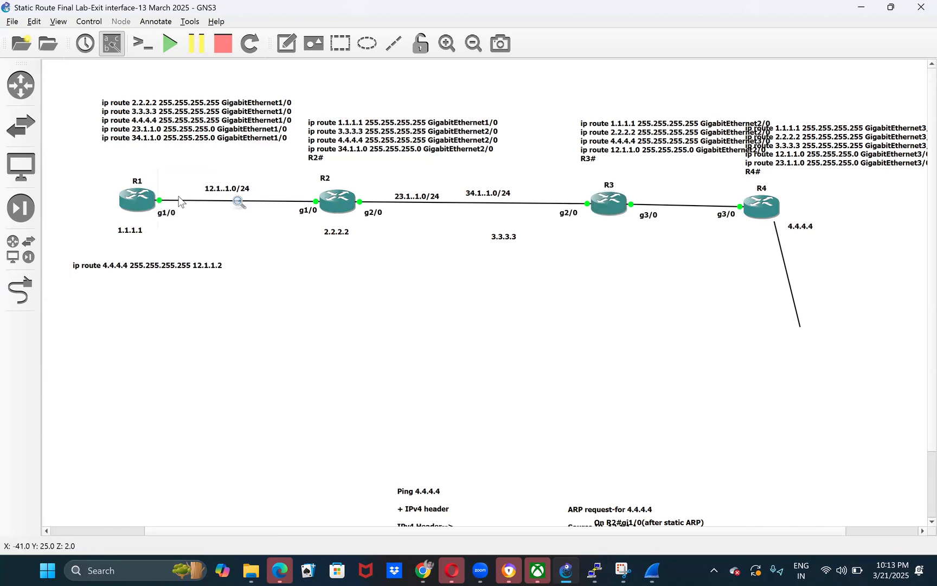
drag(281, 183, 327, 235)
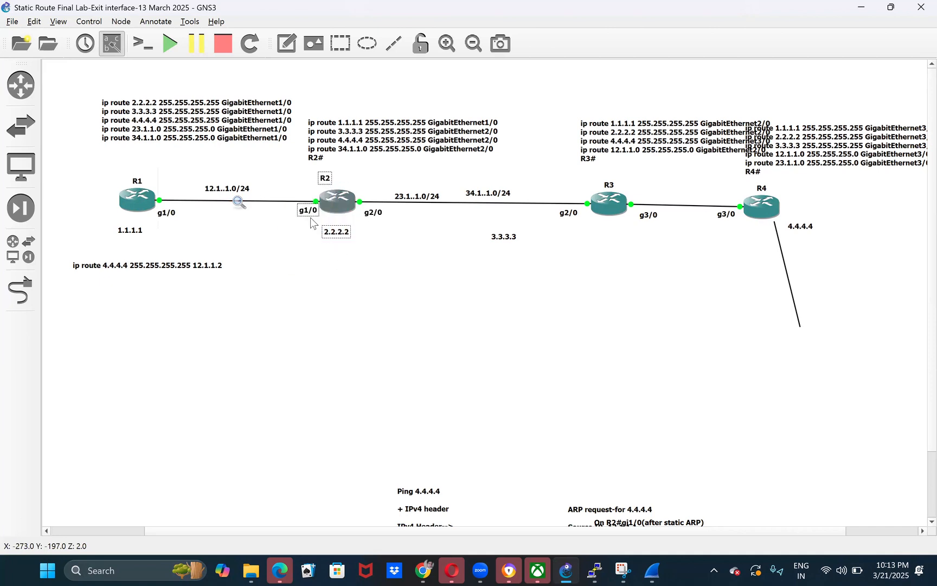
click(297, 310)
- Move R1's list of exit-interface static routes from above the router to beneath the new next-hop route note
double_click(222, 269)
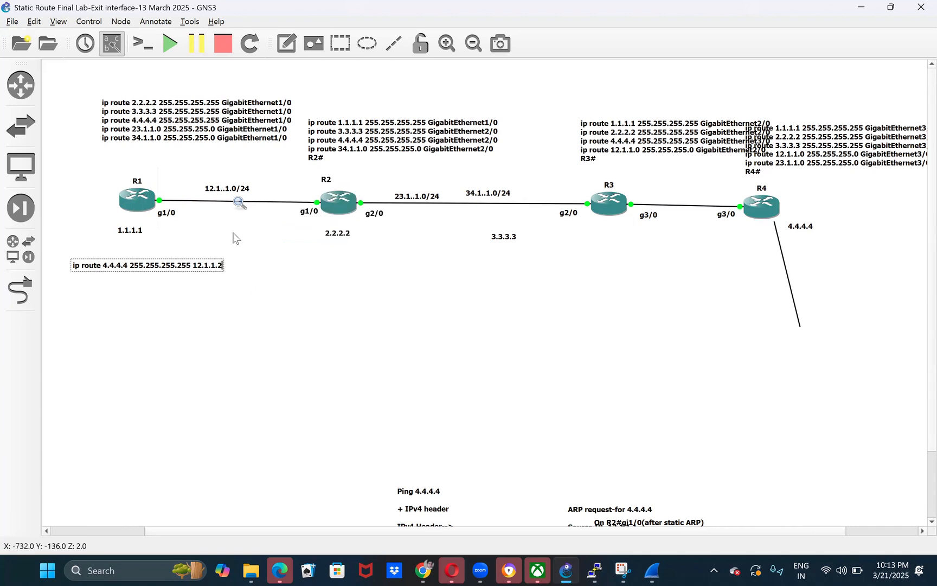
double_click(264, 143)
key(ctrl+a)
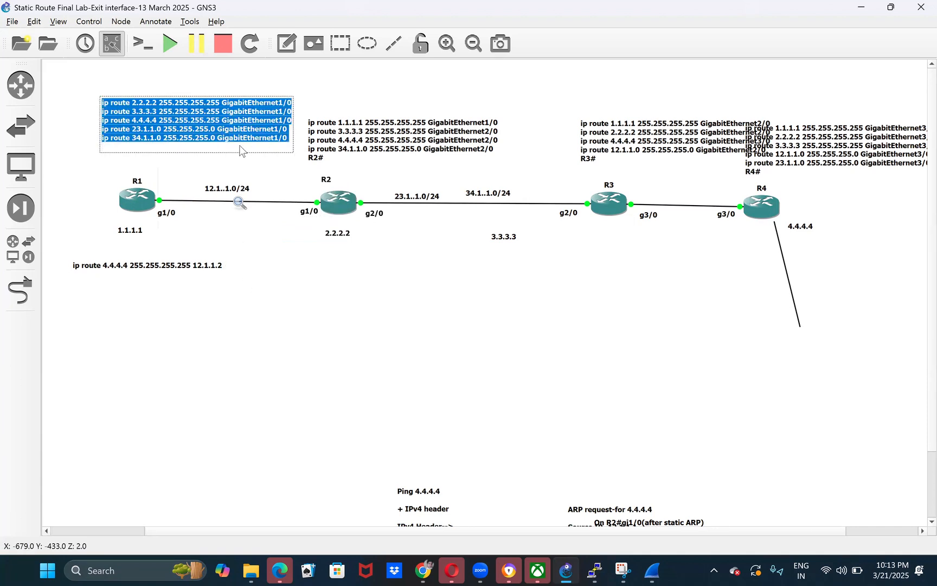
click(211, 263)
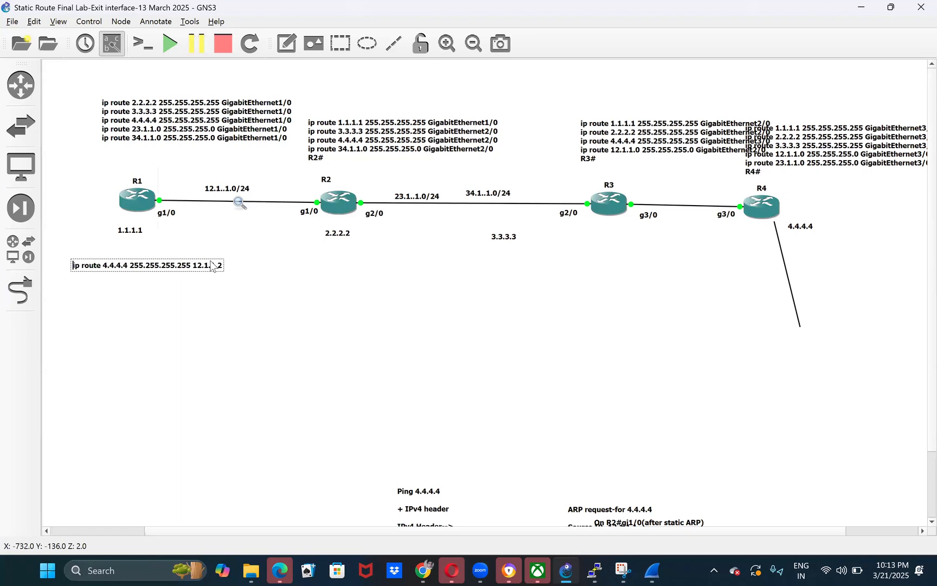
click(242, 307)
drag(191, 142, 142, 324)
- Replace the exit interface in R1's 2.2.2.2 route with the next hop 12.1.1.2 from the note above
click(209, 270)
double_click(210, 271)
drag(193, 267, 224, 269)
key(ctrl+c)
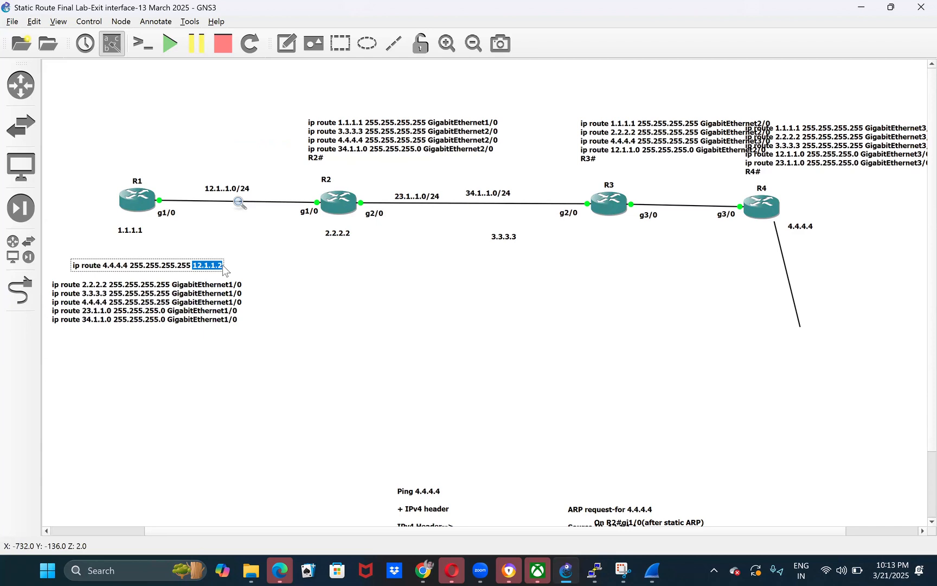
double_click(179, 291)
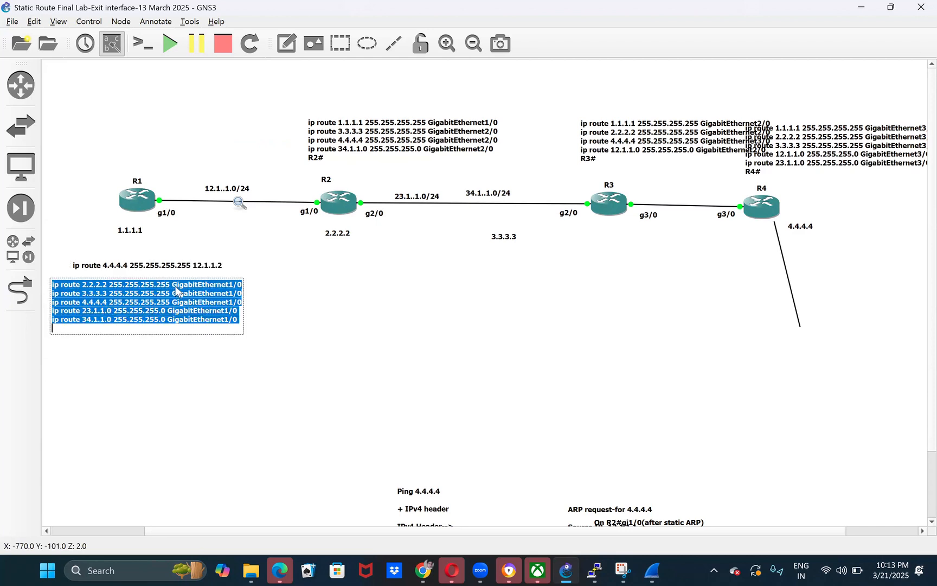
click(173, 286)
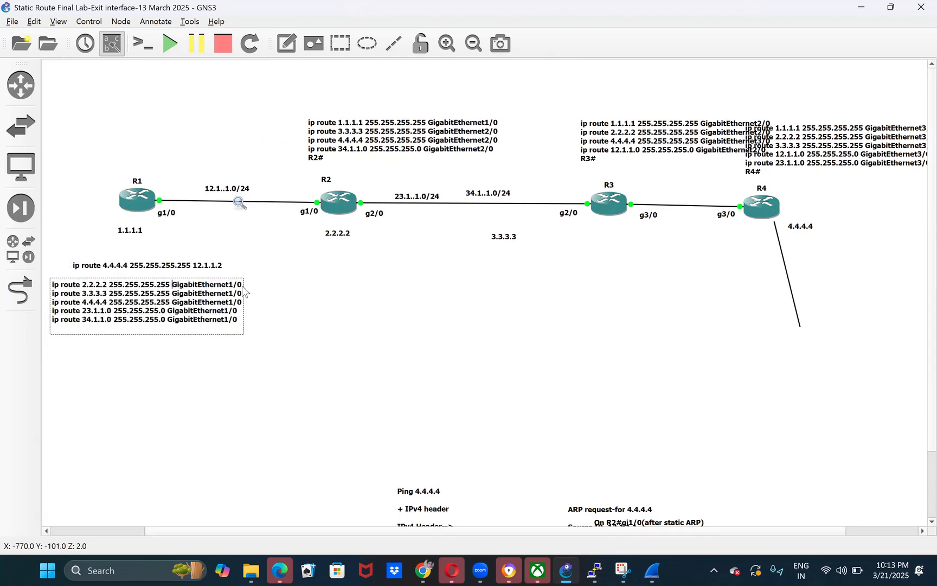
click(240, 285)
key(BackSpace)
key(BackSpace)
key(BackSpace)
key(BackSpace)
key(BackSpace)
key(BackSpace)
key(BackSpace)
key(BackSpace)
key(BackSpace)
key(BackSpace)
key(BackSpace)
key(BackSpace)
key(BackSpace)
key(BackSpace)
key(BackSpace)
key(BackSpace)
key(BackSpace)
key(BackSpace)
text(12.1.1.2)
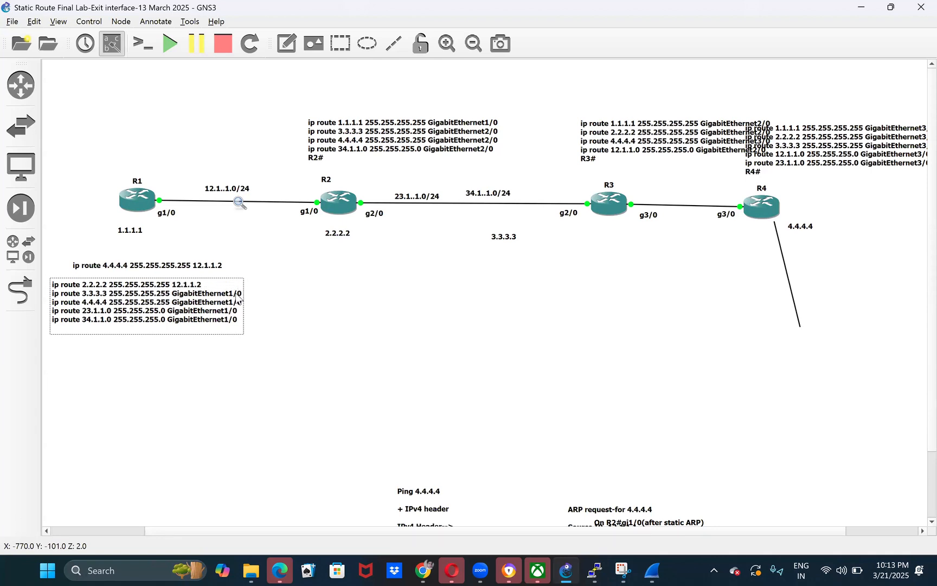
- Replace the exit interface with the next hop 12.1.1.2 in R1's 3.3.3.3 and 4.4.4.4 routes
key(BackSpace)
key(BackSpace)
key(BackSpace)
key(BackSpace)
key(BackSpace)
key(BackSpace)
key(BackSpace)
key(BackSpace)
key(BackSpace)
key(BackSpace)
key(BackSpace)
key(BackSpace)
key(BackSpace)
key(BackSpace)
key(BackSpace)
key(BackSpace)
key(BackSpace)
text(12.1.1.2)
key(BackSpace)
- Replace the exit interface with the next hop 12.1.1.2 in R1's 23.1.1.0 and 34.1.1.0 routes
key(BackSpace)
key(BackSpace)
key(BackSpace)
key(BackSpace)
key(BackSpace)
key(BackSpace)
key(BackSpace)
key(BackSpace)
key(BackSpace)
key(BackSpace)
key(BackSpace)
key(BackSpace)
key(BackSpace)
key(BackSpace)
key(BackSpace)
key(BackSpace)
key(BackSpace)
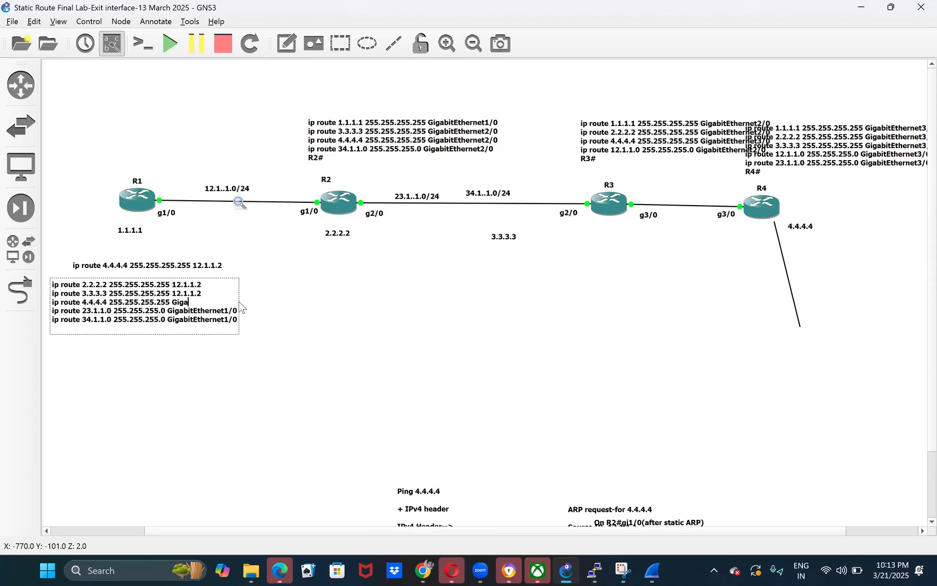
key(ctrl+v)
key(BackSpace)
key(BackSpace)
key(BackSpace)
key(BackSpace)
key(BackSpace)
key(BackSpace)
key(BackSpace)
key(BackSpace)
key(BackSpace)
key(BackSpace)
key(BackSpace)
key(BackSpace)
key(BackSpace)
key(BackSpace)
key(BackSpace)
key(BackSpace)
key(BackSpace)
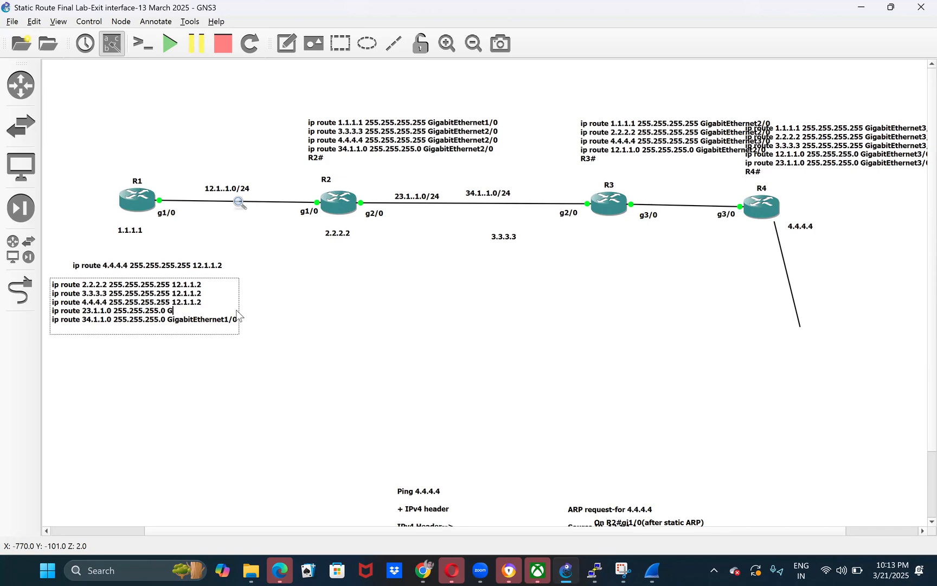
key(ctrl+v)
key(BackSpace)
key(BackSpace)
key(BackSpace)
key(BackSpace)
key(BackSpace)
key(BackSpace)
key(BackSpace)
key(BackSpace)
key(BackSpace)
key(BackSpace)
key(BackSpace)
key(BackSpace)
key(BackSpace)
key(BackSpace)
key(BackSpace)
key(BackSpace)
key(BackSpace)
key(BackSpace)
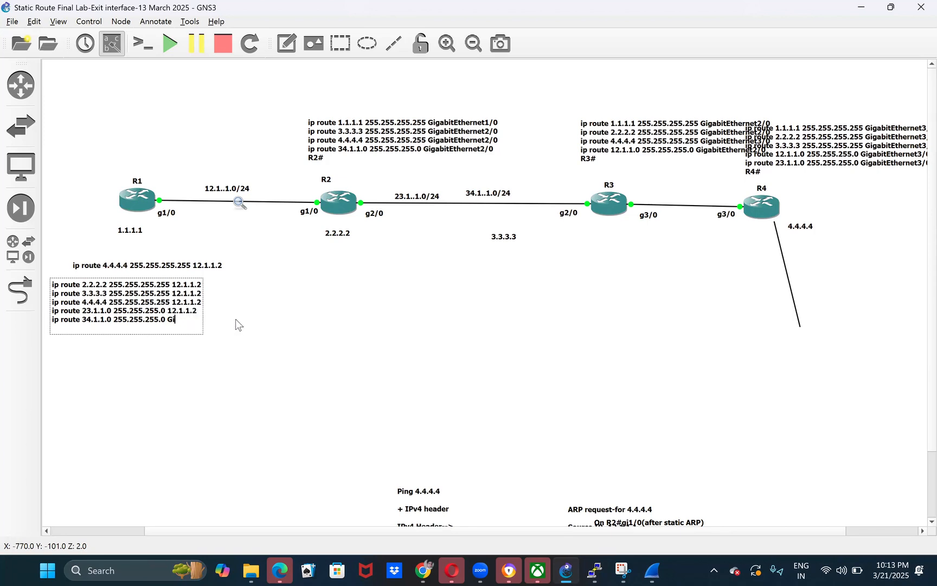
key(ctrl+v)
click(304, 346)
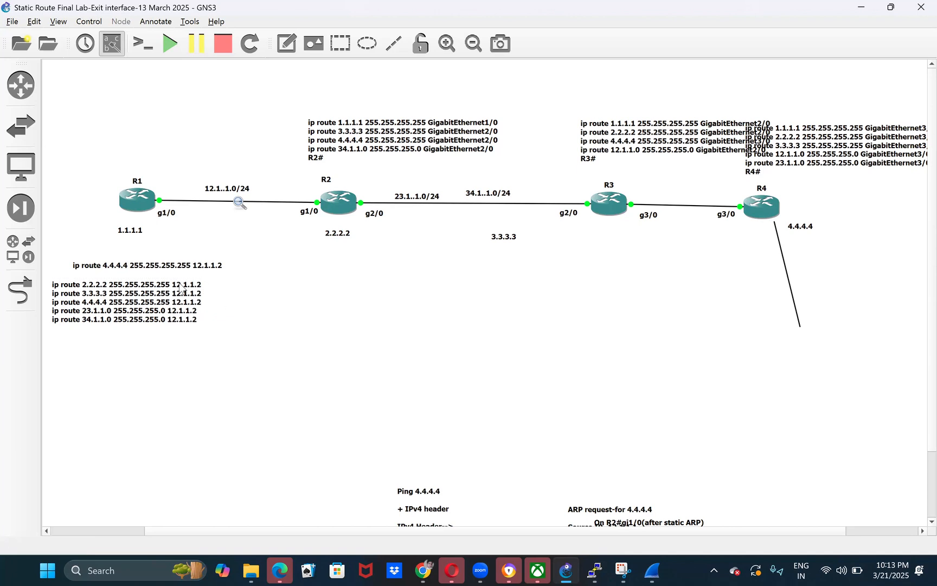
- Move R2's static route list beneath the router and replace the exit interface in its 1.1.1.1 route with next hop 12.1.1.1
drag(429, 130, 398, 281)
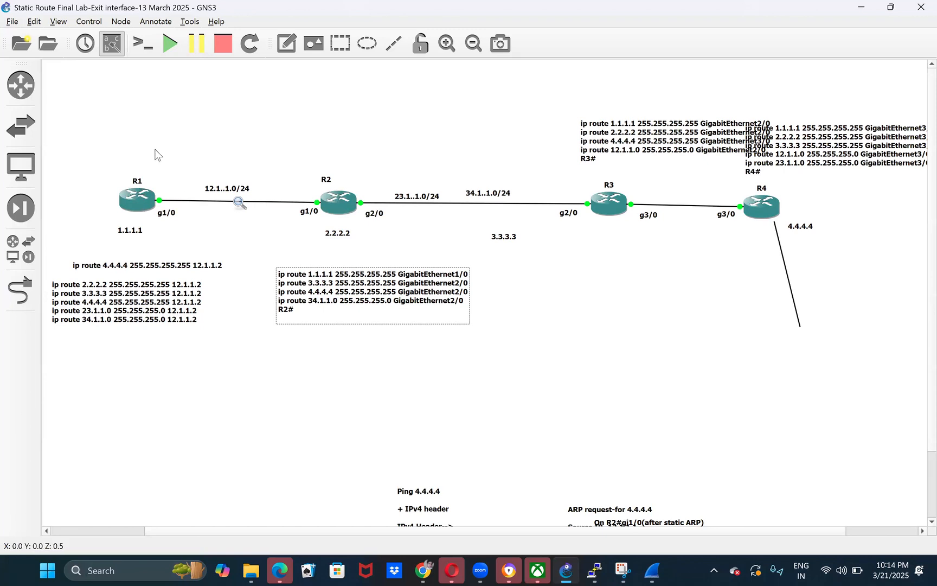
drag(154, 165, 204, 236)
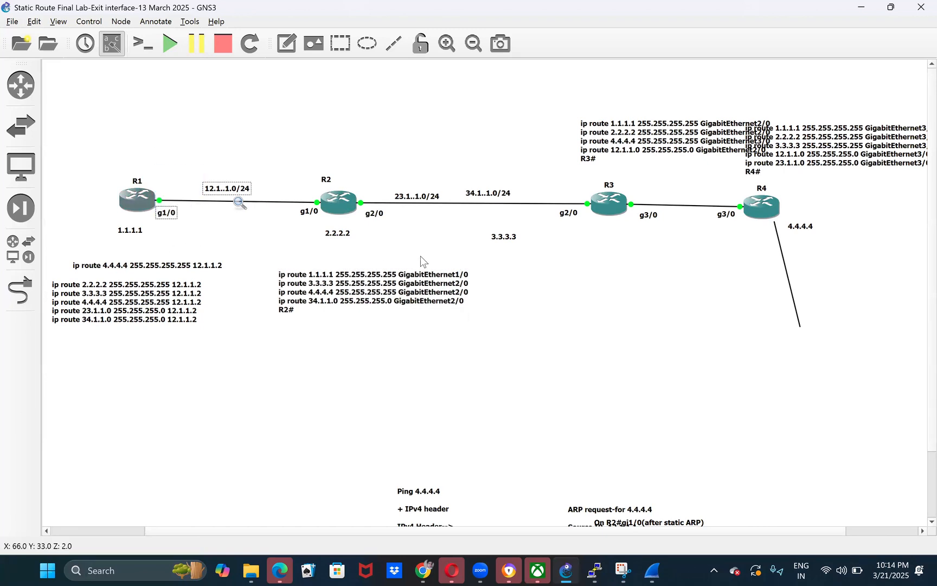
double_click(467, 278)
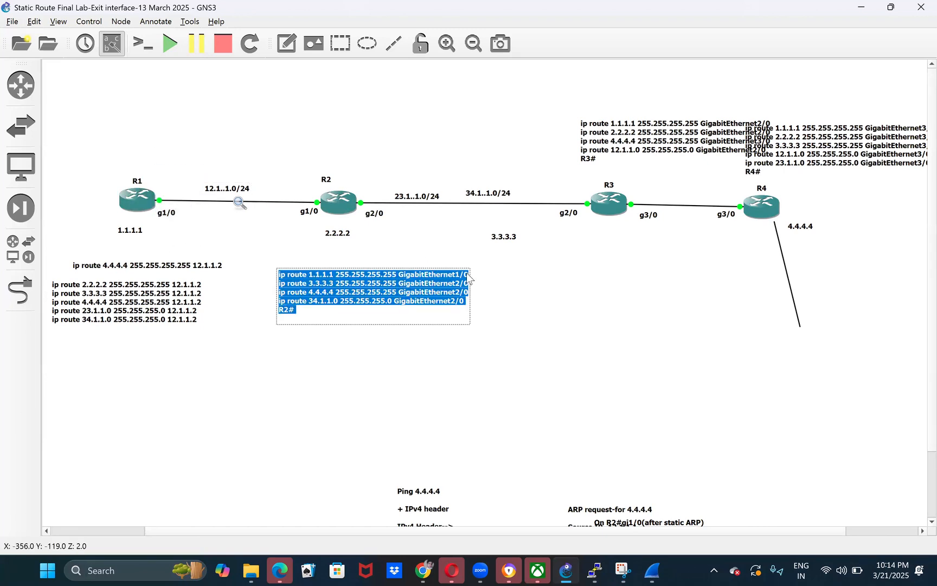
click(468, 278)
key(BackSpace)
key(BackSpace)
key(BackSpace)
key(BackSpace)
key(BackSpace)
key(BackSpace)
key(BackSpace)
key(BackSpace)
key(BackSpace)
key(BackSpace)
key(BackSpace)
key(BackSpace)
key(BackSpace)
key(BackSpace)
key(BackSpace)
key(BackSpace)
key(BackSpace)
key(BackSpace)
text(12.1.1.1)
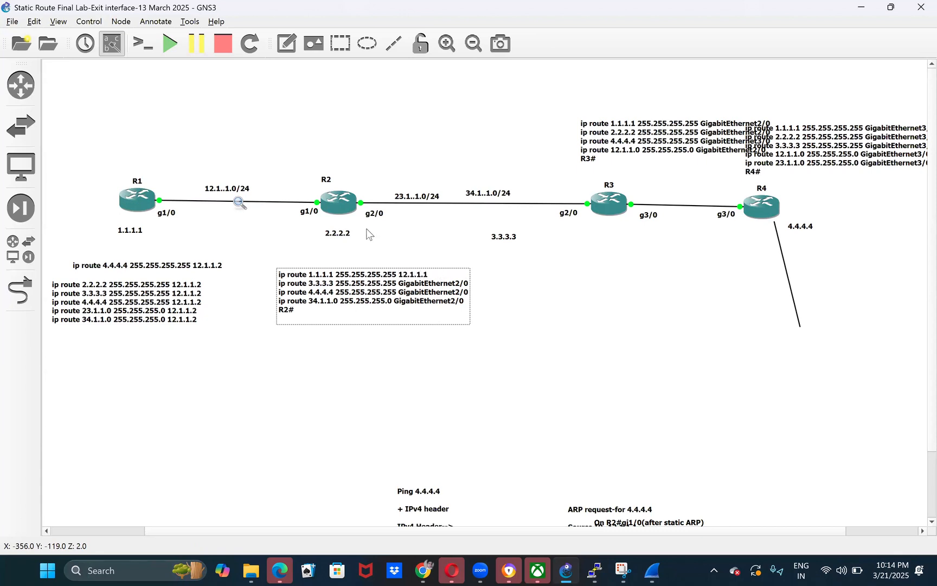
- Mark out the path from R2 to R3 and replace the exit interface in R2's 3.3.3.3 route with next hop 23.1.1.3
drag(347, 172, 602, 239)
drag(602, 203, 560, 186)
click(475, 297)
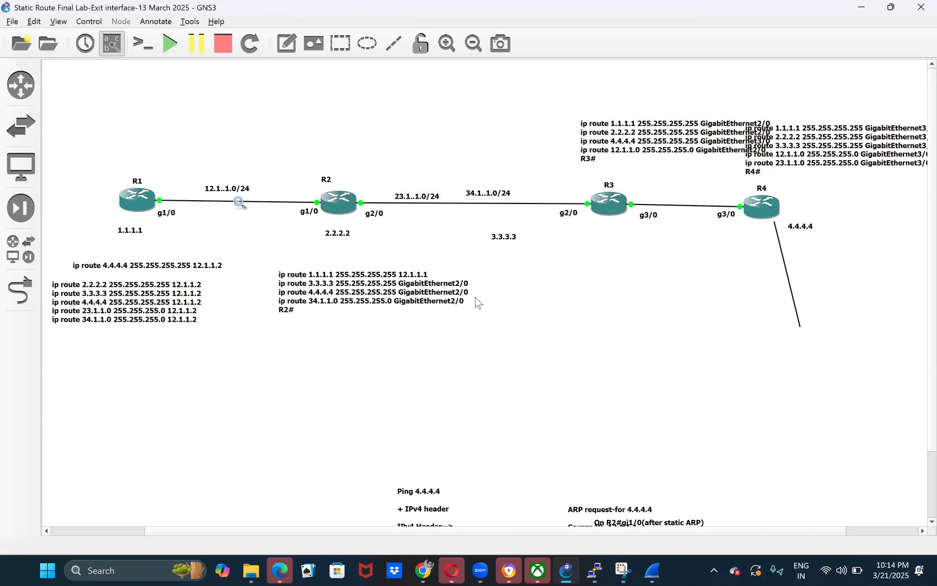
double_click(467, 284)
click(468, 284)
key(BackSpace)
key(BackSpace)
key(BackSpace)
key(BackSpace)
key(BackSpace)
key(BackSpace)
key(BackSpace)
key(BackSpace)
key(BackSpace)
key(BackSpace)
key(BackSpace)
key(BackSpace)
key(BackSpace)
key(BackSpace)
key(BackSpace)
key(BackSpace)
key(BackSpace)
key(BackSpace)
text(23.1.1.3)
click(539, 285)
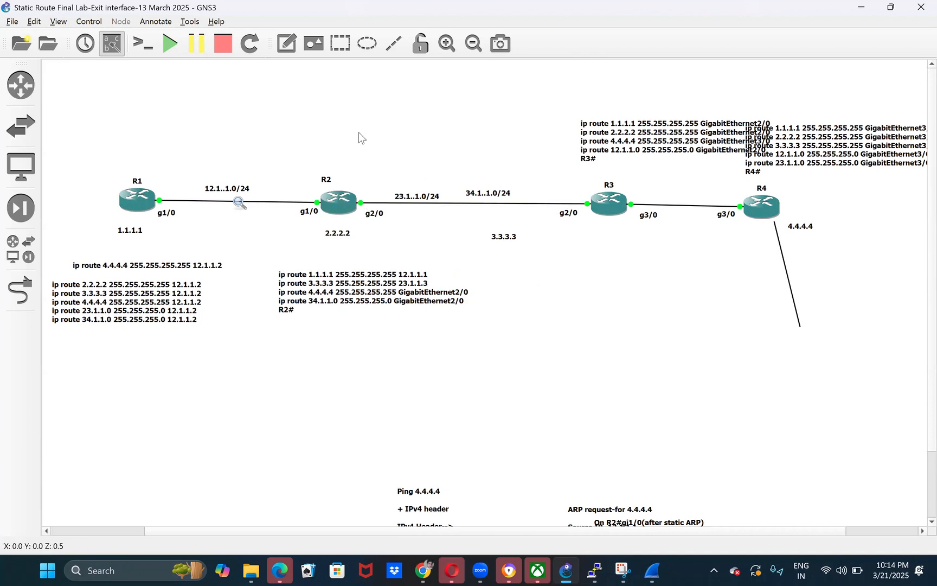
- Trace the path from R2 through R3 to R4 and set the next hop of R2's 4.4.4.4 route to 23.1.1.3
drag(347, 136, 772, 271)
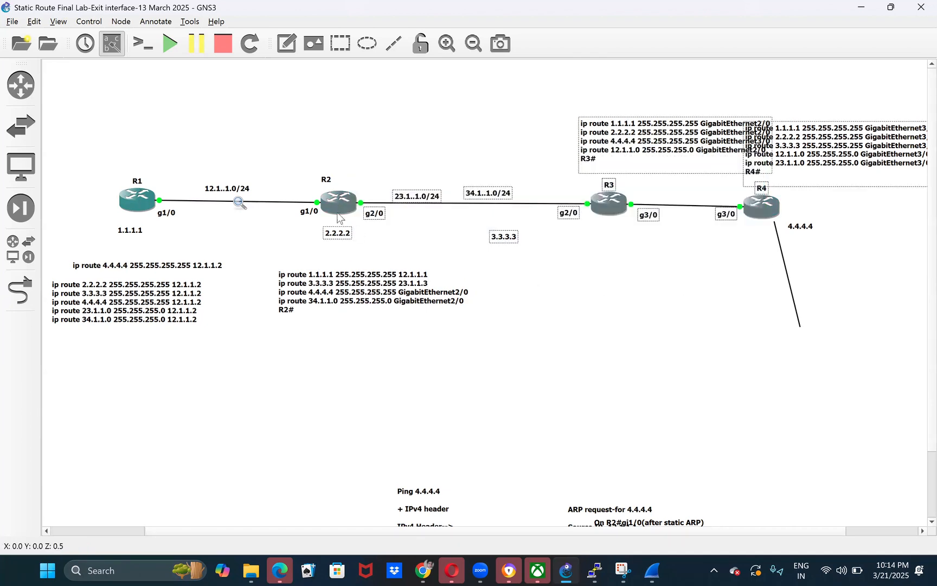
click(607, 252)
drag(550, 184, 619, 247)
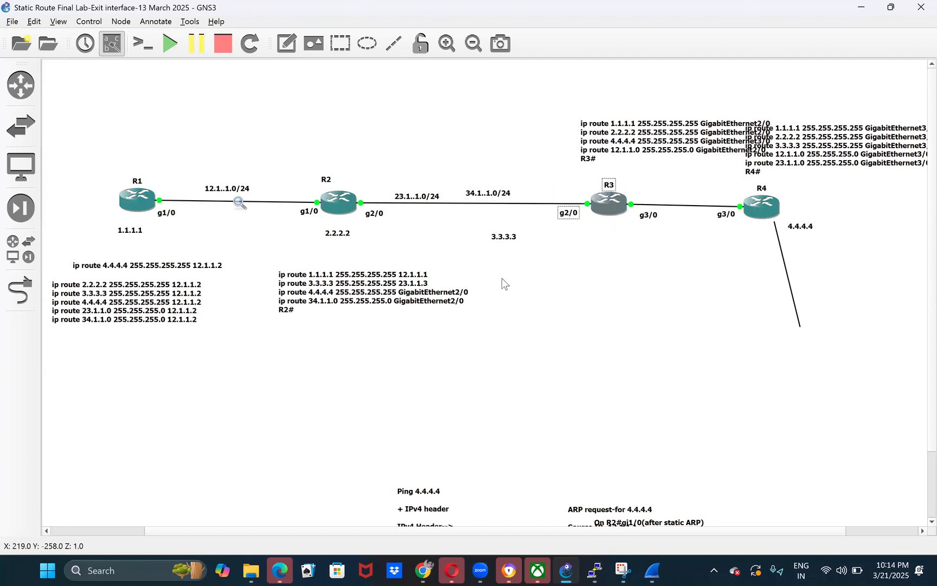
double_click(470, 294)
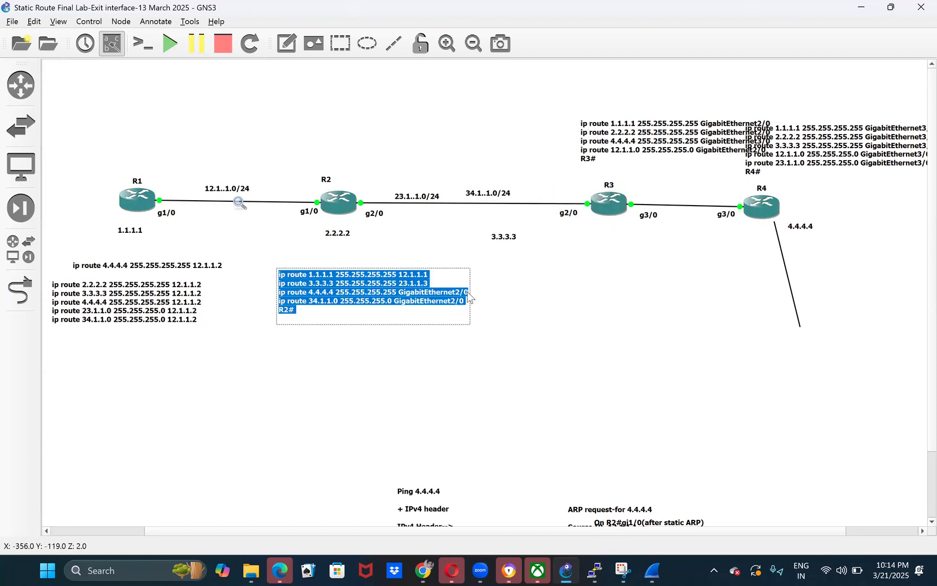
click(470, 294)
key(BackSpace)
key(BackSpace)
key(BackSpace)
key(BackSpace)
key(BackSpace)
key(BackSpace)
key(BackSpace)
key(BackSpace)
key(BackSpace)
key(BackSpace)
key(BackSpace)
key(BackSpace)
key(BackSpace)
key(BackSpace)
key(BackSpace)
key(BackSpace)
key(BackSpace)
key(BackSpace)
text(23.1.1.3)
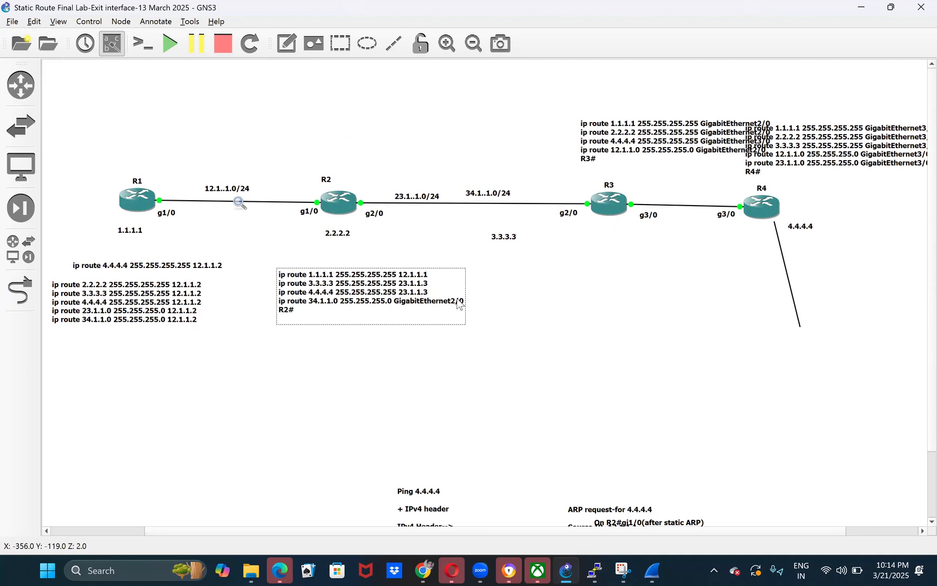
- Replace the exit interface in R2's 34.1.1.0 route with the next hop 23.1.1.3 and finish editing the note
key(BackSpace)
key(BackSpace)
key(BackSpace)
key(BackSpace)
key(BackSpace)
key(BackSpace)
key(BackSpace)
key(BackSpace)
key(BackSpace)
key(BackSpace)
key(BackSpace)
key(BackSpace)
key(BackSpace)
key(BackSpace)
key(BackSpace)
key(BackSpace)
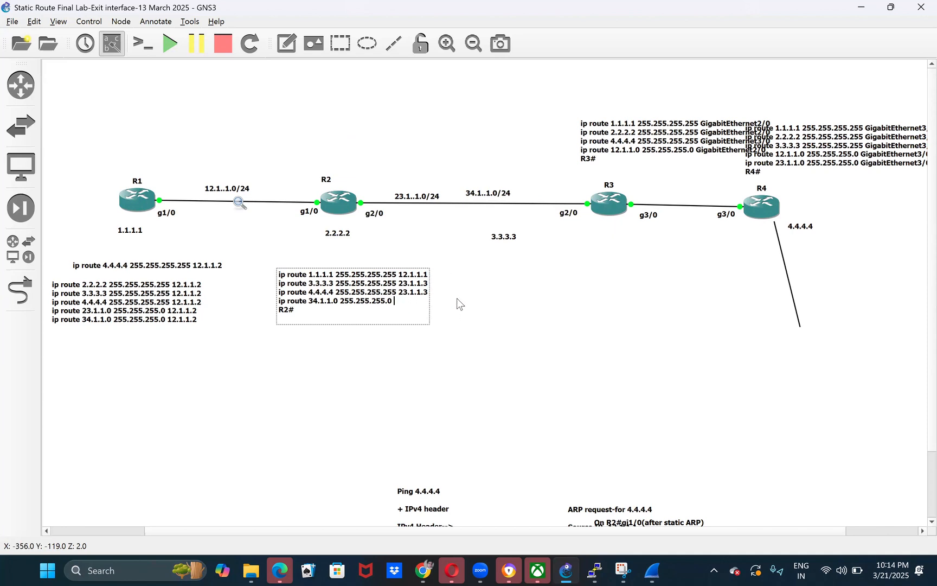
text(23.1.1.3)
click(500, 308)
- Move R3's static route list below the topology beside R2's list and set its 1.1.1.1 route's next hop to 23.1.1.2
drag(623, 142, 649, 291)
double_click(649, 291)
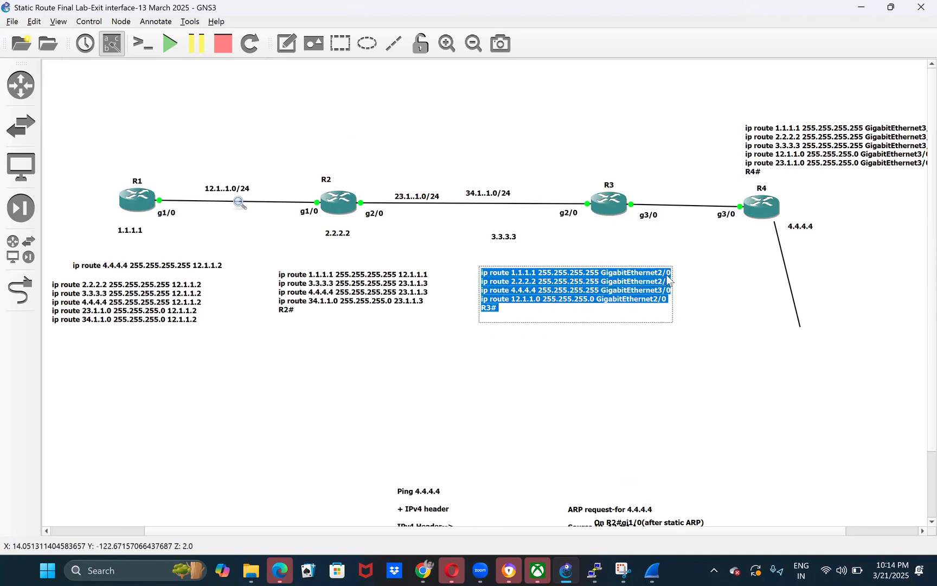
click(671, 277)
key(BackSpace)
key(BackSpace)
key(BackSpace)
key(BackSpace)
key(BackSpace)
key(BackSpace)
key(BackSpace)
key(BackSpace)
key(BackSpace)
key(BackSpace)
key(BackSpace)
key(BackSpace)
key(BackSpace)
key(BackSpace)
key(BackSpace)
key(BackSpace)
text(23)
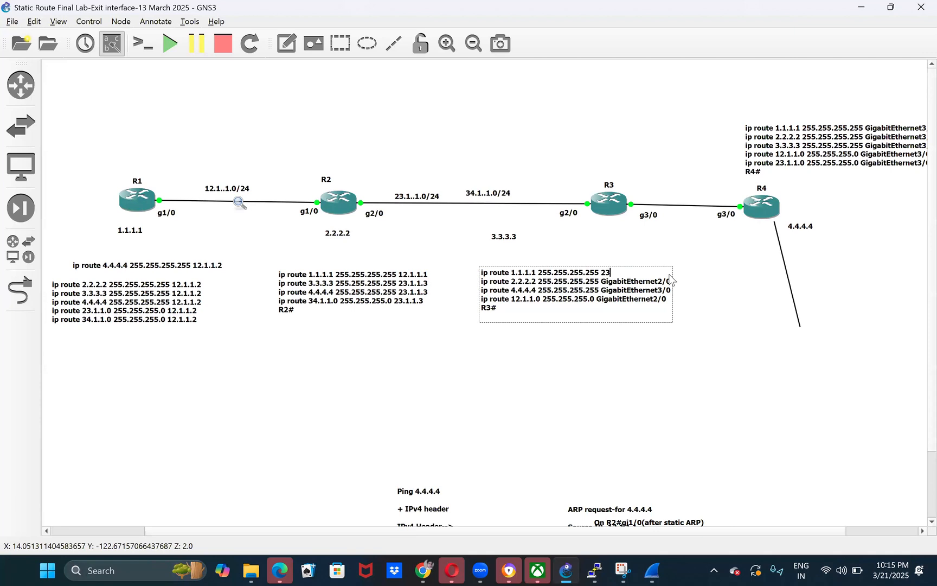
text(.1.1.2)
- Replace the exit interface in R3's 2.2.2.2 route with the next hop 23.1.1.2
key(BackSpace)
key(BackSpace)
key(BackSpace)
key(BackSpace)
key(BackSpace)
key(BackSpace)
key(BackSpace)
key(BackSpace)
key(BackSpace)
key(BackSpace)
key(BackSpace)
key(BackSpace)
key(BackSpace)
key(BackSpace)
key(BackSpace)
- Replace the exit interface in R3's 4.4.4.4 route with the next hop 34.1.1.4
key(BackSpace)
key(BackSpace)
key(BackSpace)
text(23.1.1.2)
key(Right)
key(Right)
key(Right)
key(BackSpace)
key(BackSpace)
key(BackSpace)
key(BackSpace)
key(BackSpace)
key(BackSpace)
key(BackSpace)
key(BackSpace)
key(BackSpace)
key(BackSpace)
key(BackSpace)
key(BackSpace)
key(BackSpace)
key(BackSpace)
key(BackSpace)
key(BackSpace)
text(34.1.1.3)
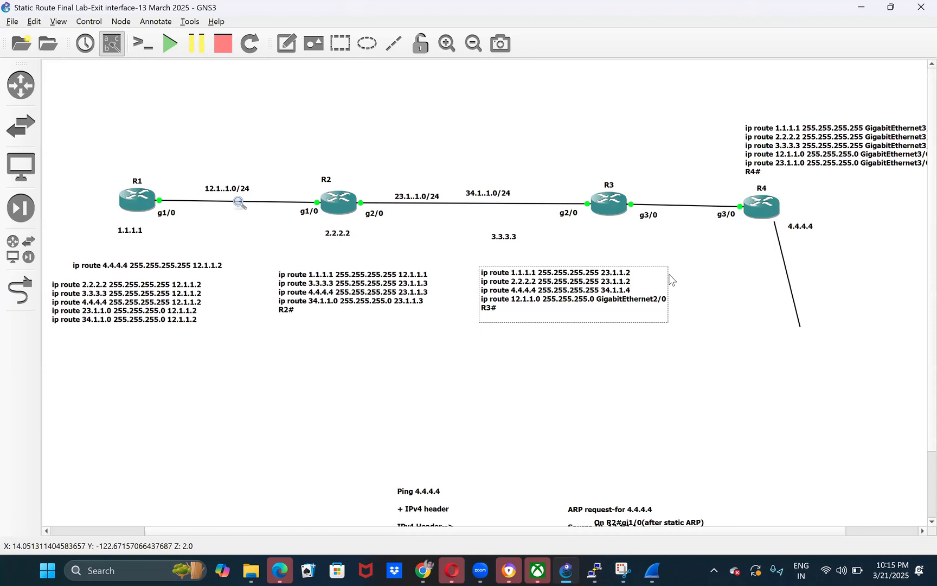
- Replace the exit interface in R3's 12.1.1.0 route with next hop 23.1.1.2 and mark out R2's g2/0 side on the topology
key(BackSpace)
key(BackSpace)
key(BackSpace)
key(BackSpace)
key(BackSpace)
key(BackSpace)
key(BackSpace)
key(BackSpace)
key(BackSpace)
key(BackSpace)
key(BackSpace)
key(BackSpace)
key(BackSpace)
key(BackSpace)
key(BackSpace)
key(BackSpace)
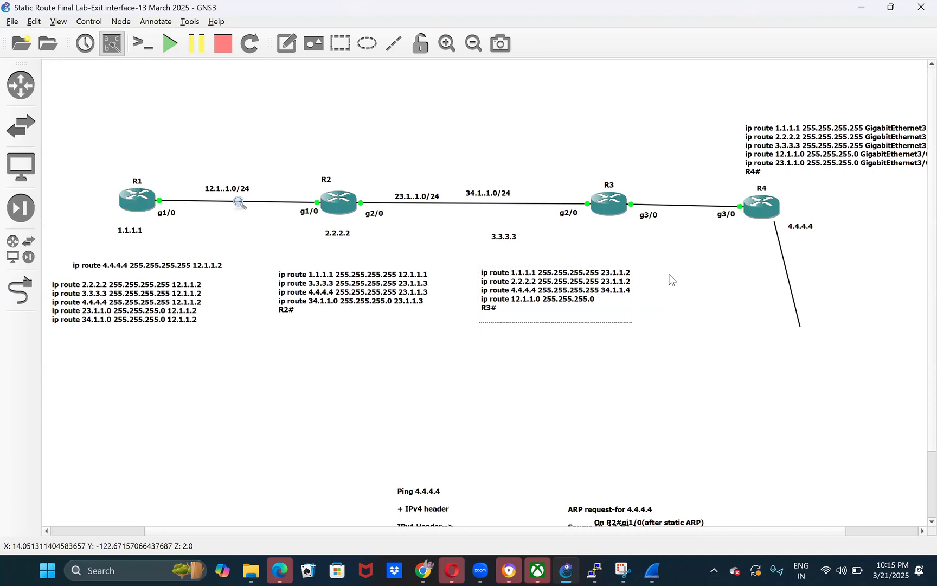
text(23.1.1.2)
click(724, 330)
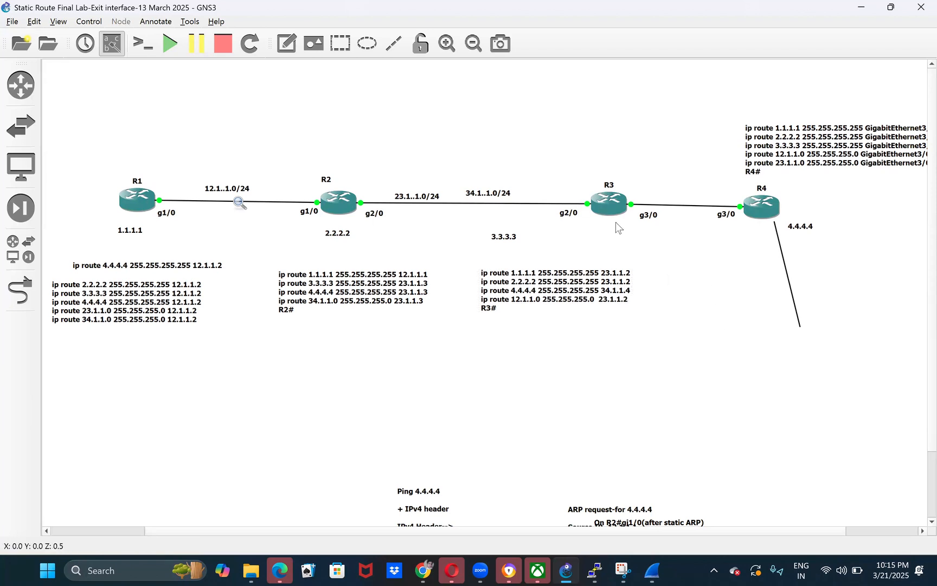
drag(365, 166, 363, 220)
click(653, 358)
- Move R4's static route list below the topology and replace the exit interface in its 1.1.1.1 route with next hop 34.1.1.3
drag(792, 166, 830, 372)
double_click(835, 351)
click(832, 352)
drag(808, 348, 871, 351)
key(BackSpace)
key(BackSpace)
text(34/)
key(BackSpace)
key(BackSpace)
key(BackSpace)
text(.1.1.2)
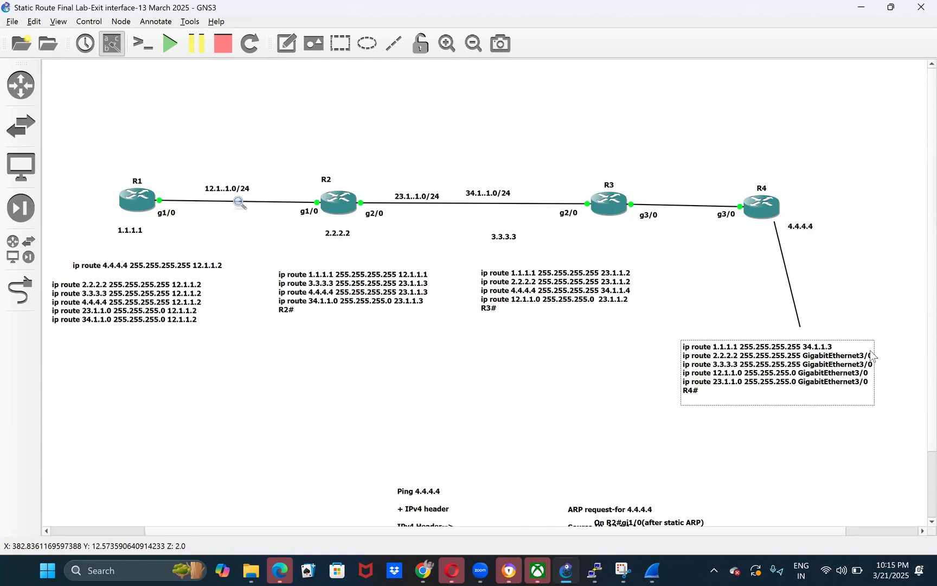
- Replace the exit interface with the next hop 34.1.1.3 in R4's 2.2.2.2 and 3.3.3.3 routes
key(BackSpace)
key(BackSpace)
key(BackSpace)
key(BackSpace)
key(BackSpace)
key(BackSpace)
key(BackSpace)
key(BackSpace)
key(BackSpace)
key(BackSpace)
key(BackSpace)
key(BackSpace)
key(BackSpace)
key(BackSpace)
key(BackSpace)
key(BackSpace)
key(BackSpace)
text(34.1.1.3)
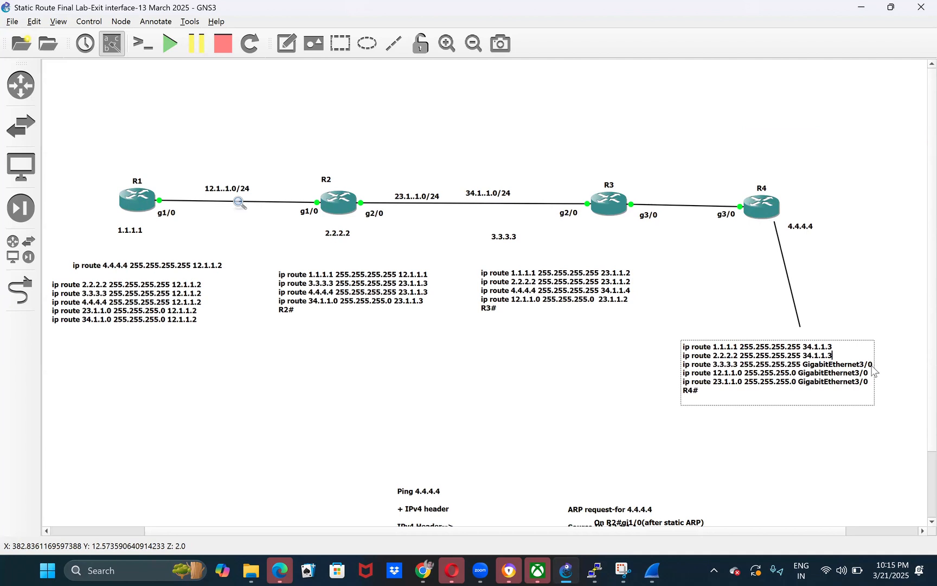
key(BackSpace)
key(BackSpace)
key(BackSpace)
key(BackSpace)
key(BackSpace)
key(BackSpace)
key(BackSpace)
key(BackSpace)
key(BackSpace)
key(BackSpace)
key(BackSpace)
key(BackSpace)
key(BackSpace)
key(BackSpace)
key(BackSpace)
key(BackSpace)
key(BackSpace)
key(BackSpace)
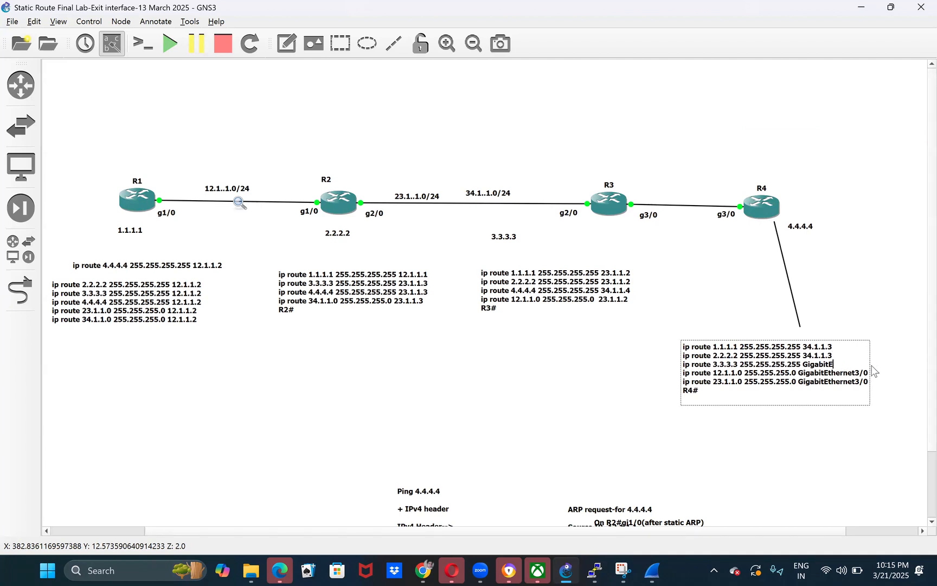
text(34.1..1.3)
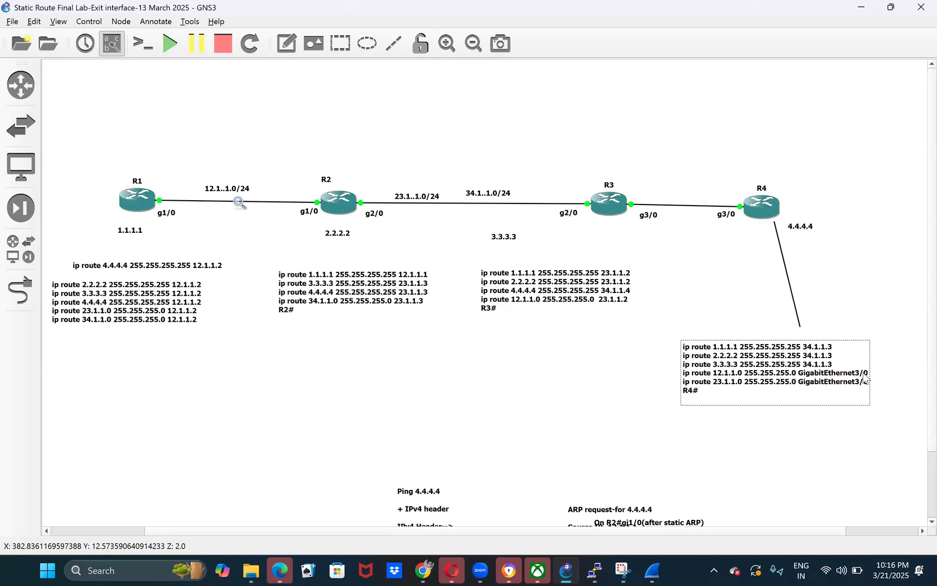
- Replace the exit interface with the next hop 34.1.1.3 in R4's 12.1.1.0 and 23.1.1.0 routes on the topology
key(BackSpace)
key(BackSpace)
key(BackSpace)
key(BackSpace)
key(BackSpace)
key(BackSpace)
key(BackSpace)
key(BackSpace)
key(BackSpace)
key(BackSpace)
key(BackSpace)
key(BackSpace)
key(BackSpace)
key(BackSpace)
key(BackSpace)
key(BackSpace)
key(BackSpace)
text(34.1.1.3)
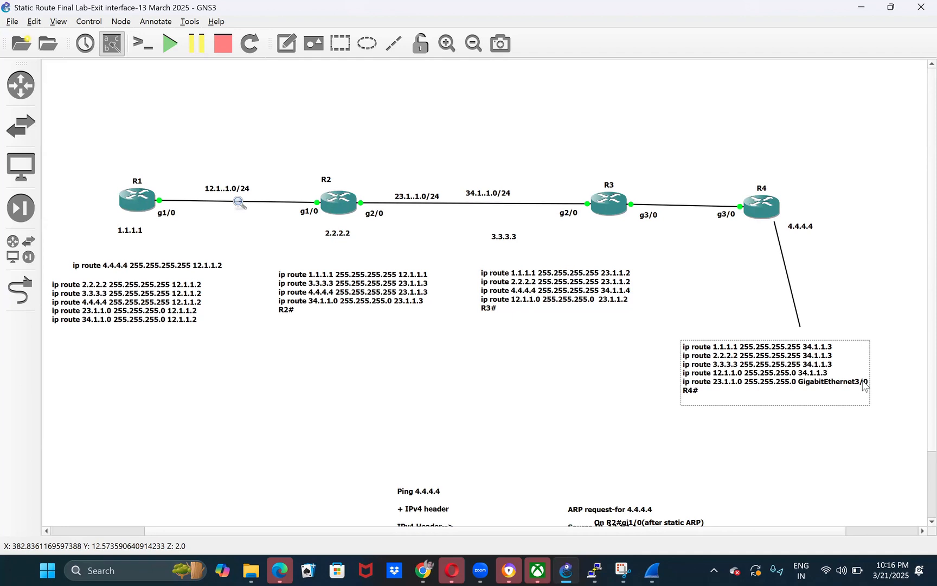
key(BackSpace)
key(BackSpace)
key(BackSpace)
key(BackSpace)
key(BackSpace)
key(BackSpace)
key(BackSpace)
key(BackSpace)
key(BackSpace)
key(BackSpace)
key(BackSpace)
key(BackSpace)
key(BackSpace)
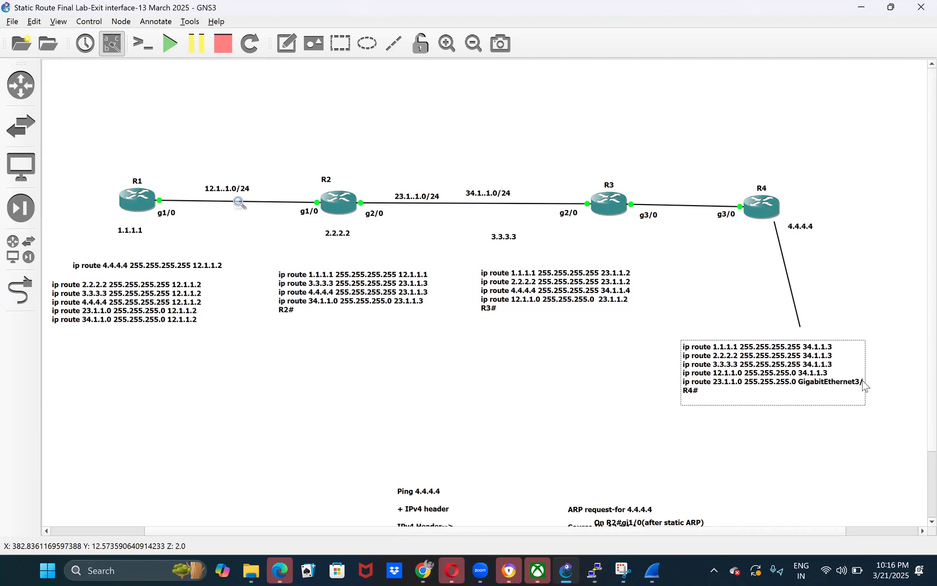
key(BackSpace)
key(BackSpace)
text(34.1.1.3)
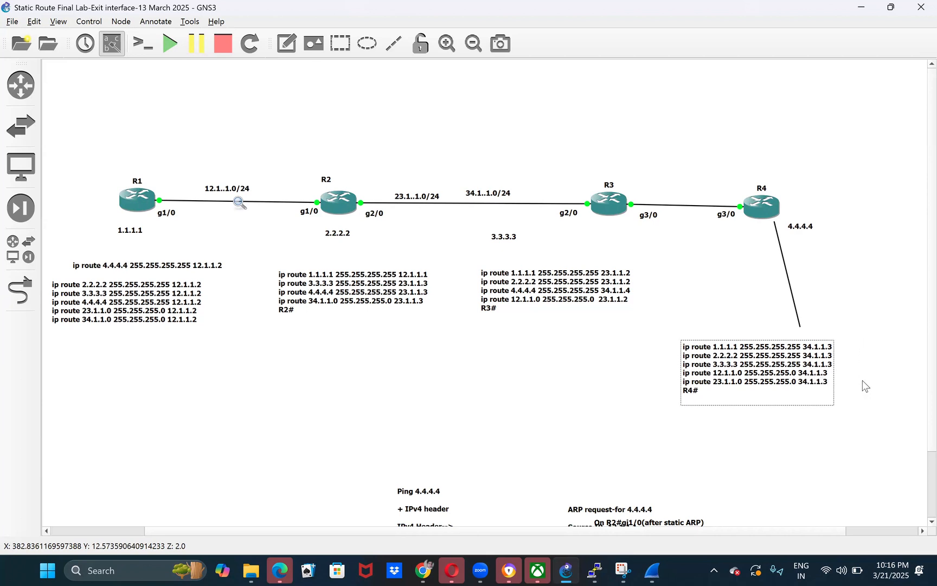
click(602, 382)
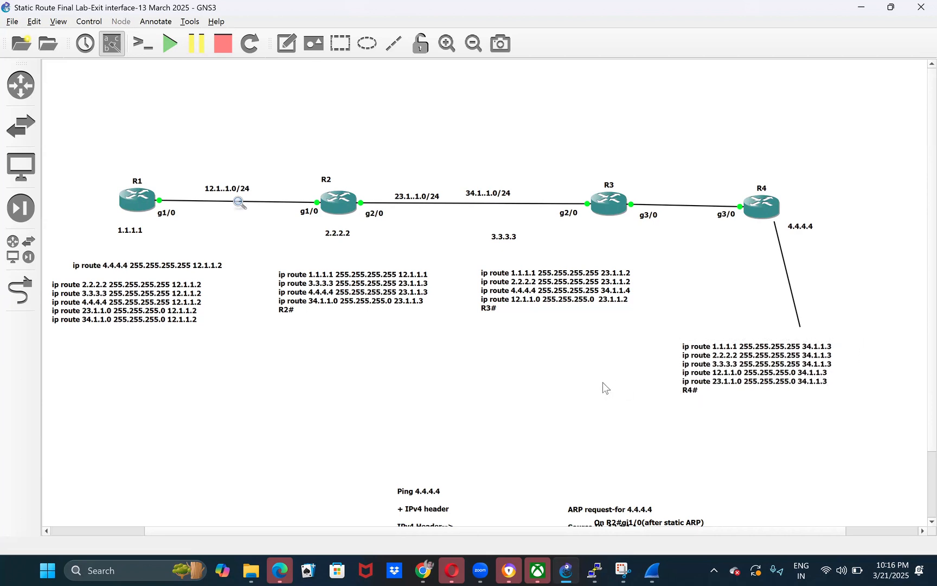
- Copy R1's next-hop route list from the topology and enter all five routes in R1's console in global configuration mode
double_click(185, 299)
key(super+c)
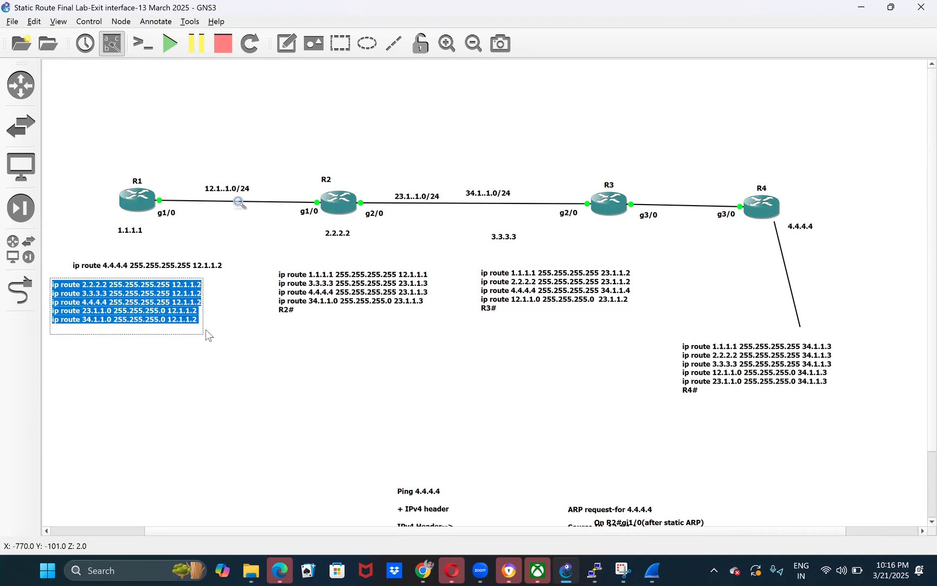
click(337, 440)
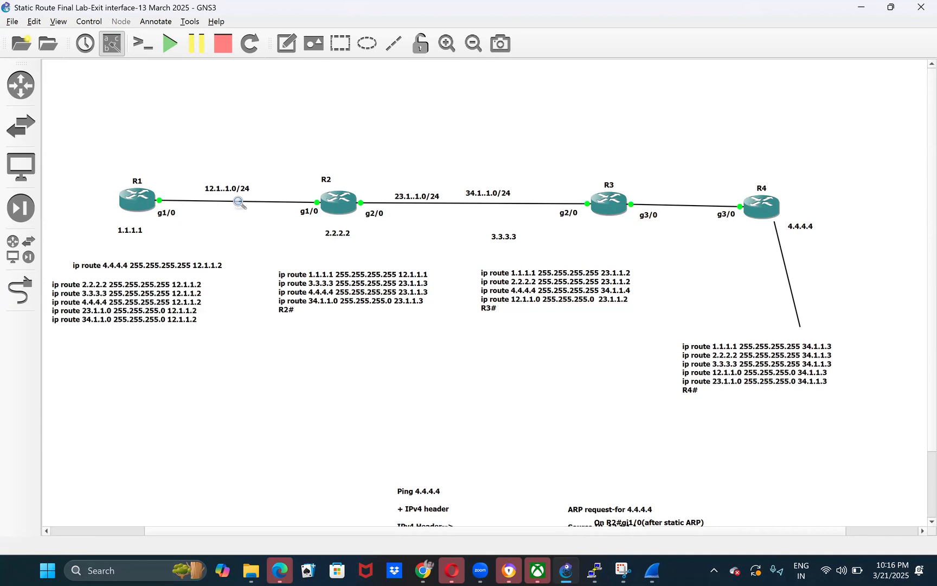
mouse_move(595, 571)
click(356, 492)
text(conf t)
key(Return)
right_click(357, 492)
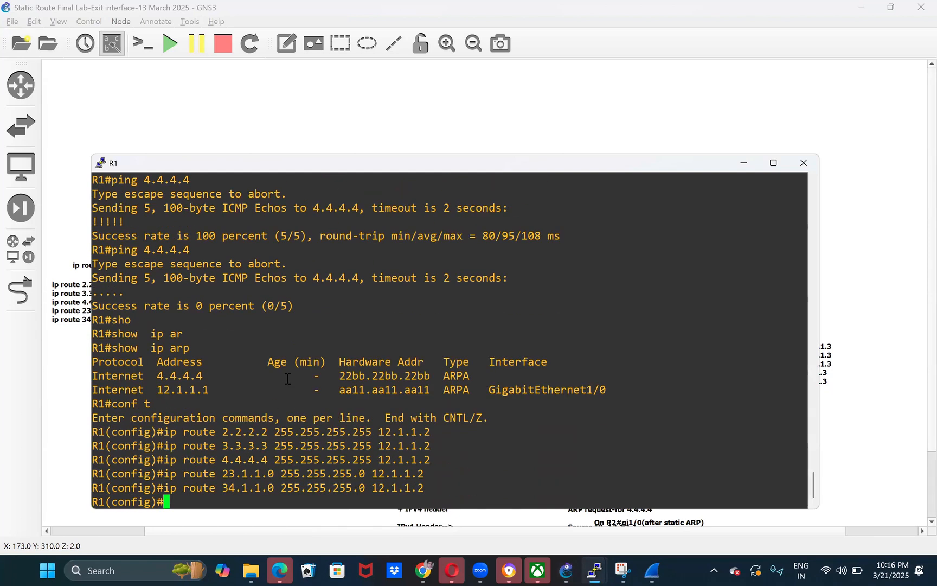
- List the static route lines of R1's running configuration with do show run | i ip route
text(sho)
key(Tab)
text(ru)
key(BackSpace)
key(BackSpace)
key(BackSpace)
key(BackSpace)
key(BackSpace)
key(BackSpace)
text(do)
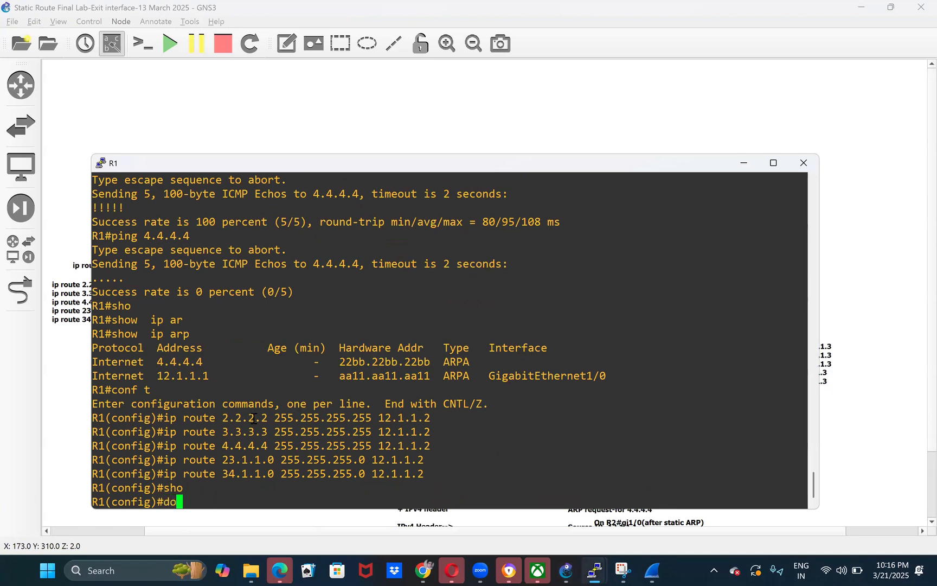
text( show run | i ip route)
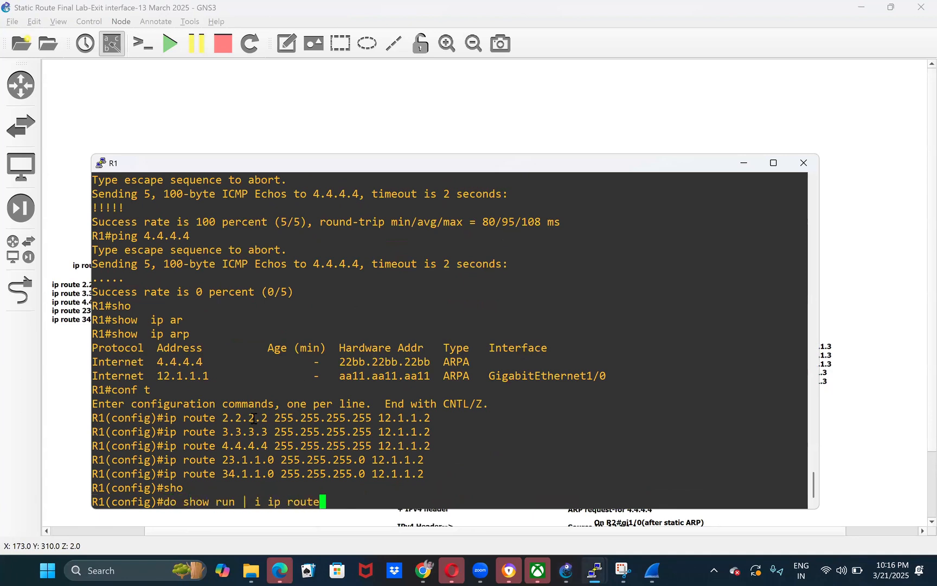
key(Return)
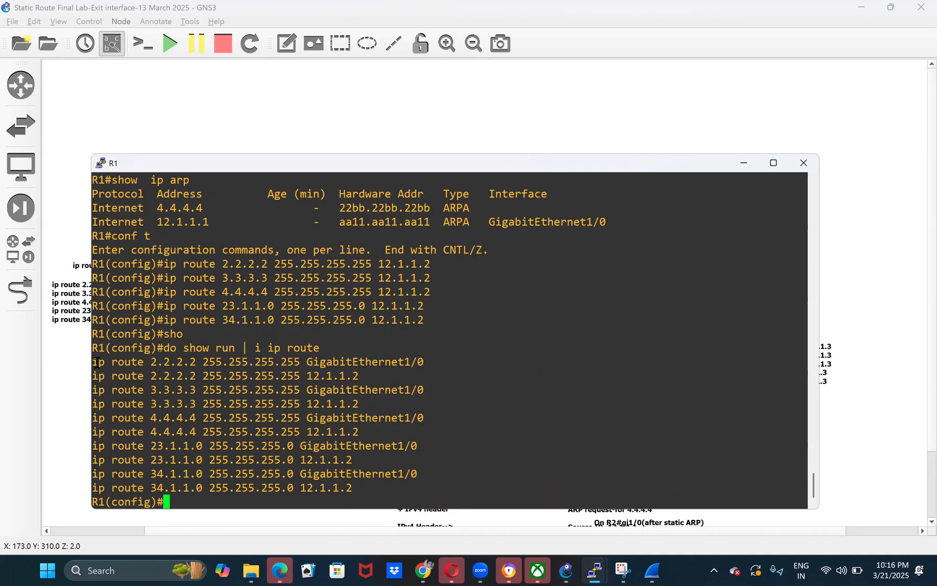
- Try to narrow R1's route listing to exit-interface routes with a second filter, | inc GigabitEthernet1/0
key(Up)
text(| ic)
key(BackSpace)
key(BackSpace)
text(nc)
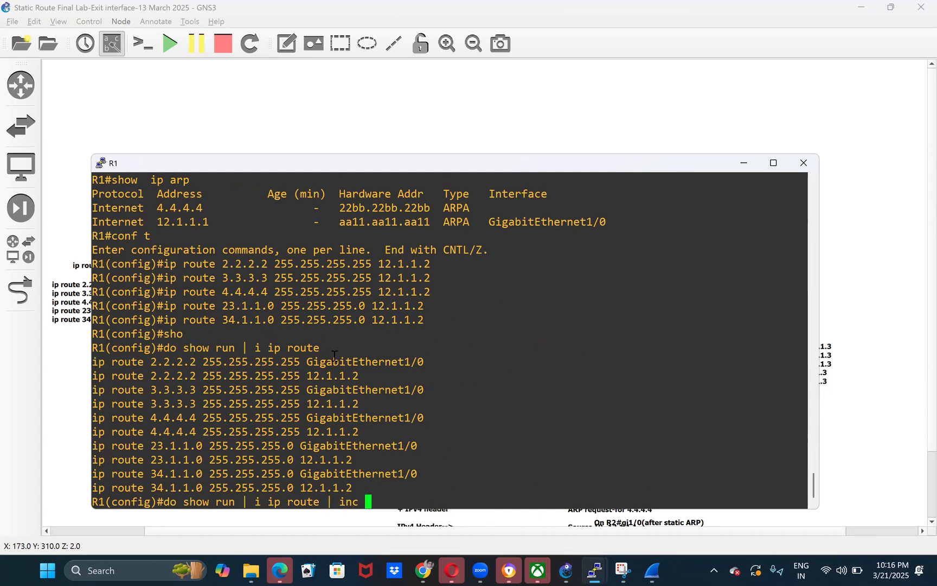
double_click(333, 364)
right_click(441, 438)
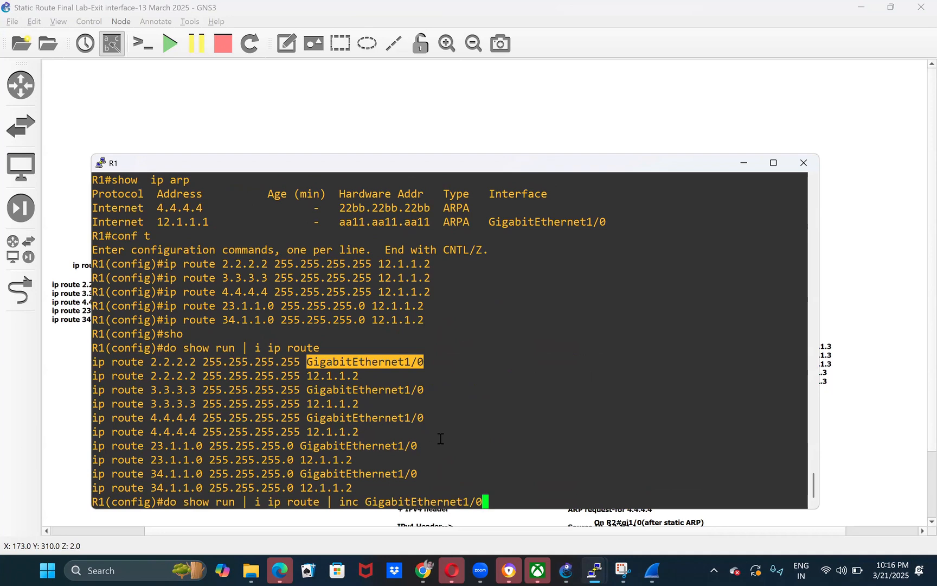
key(Return)
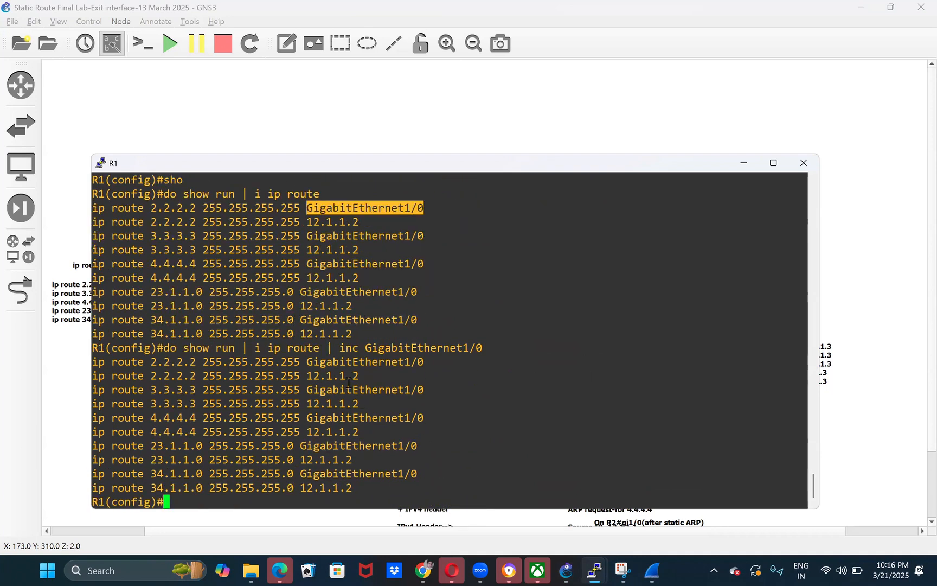
- List only the lines of R1's running configuration that contain GigabitEthernet1/0, using a single include filter
key(Up)
key(Left)
key(Left)
key(Left)
key(Left)
key(Left)
key(Left)
key(Left)
key(Left)
key(Left)
key(Left)
key(Left)
key(Left)
key(Left)
key(Left)
key(Left)
key(Left)
key(Left)
key(Left)
key(Left)
key(Left)
key(Right)
key(Right)
key(Right)
key(BackSpace)
key(BackSpace)
key(BackSpace)
key(BackSpace)
key(BackSpace)
key(BackSpace)
key(BackSpace)
key(BackSpace)
key(BackSpace)
key(BackSpace)
key(BackSpace)
key(BackSpace)
key(BackSpace)
key(BackSpace)
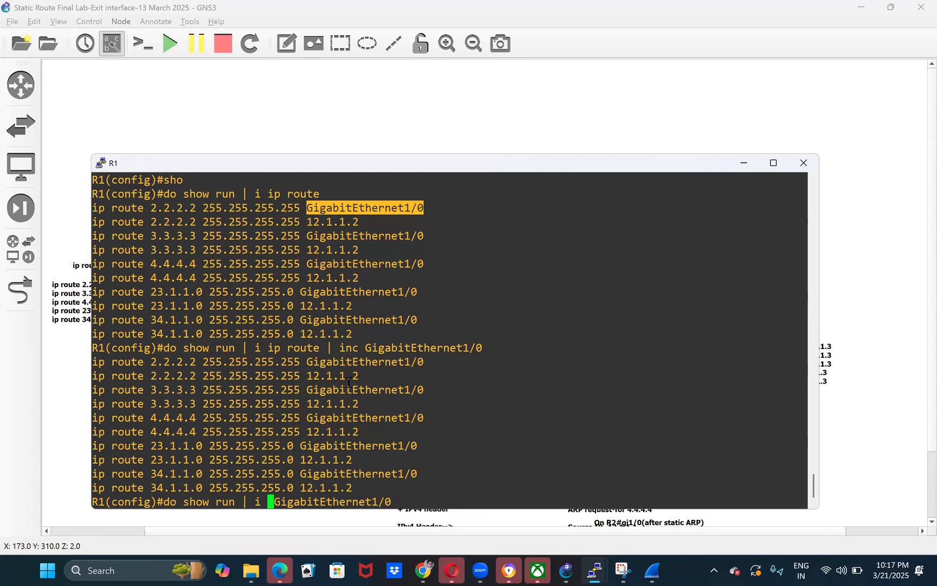
key(Return)
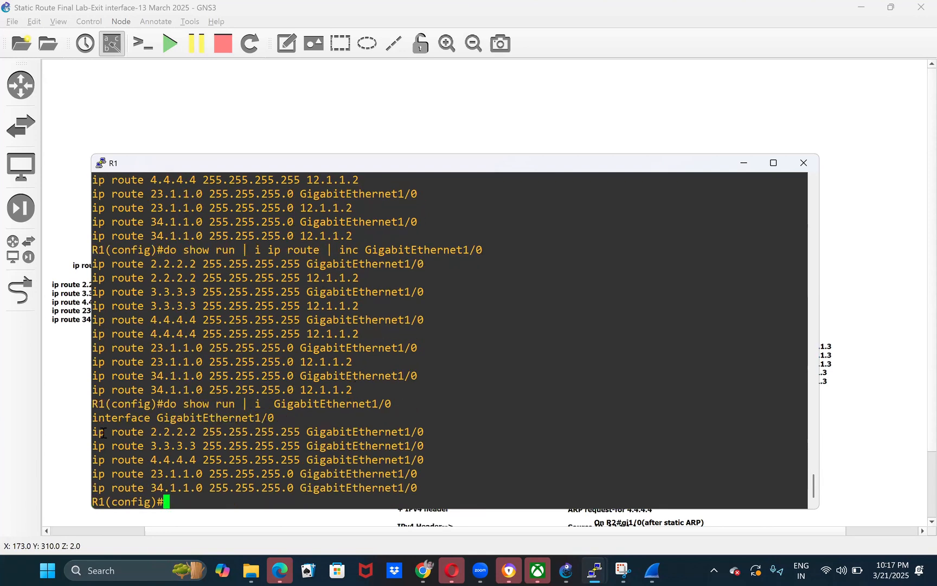
- Remove R1's 2.2.2.2 255.255.255.255 route through GigabitEthernet1/0
drag(96, 432, 444, 483)
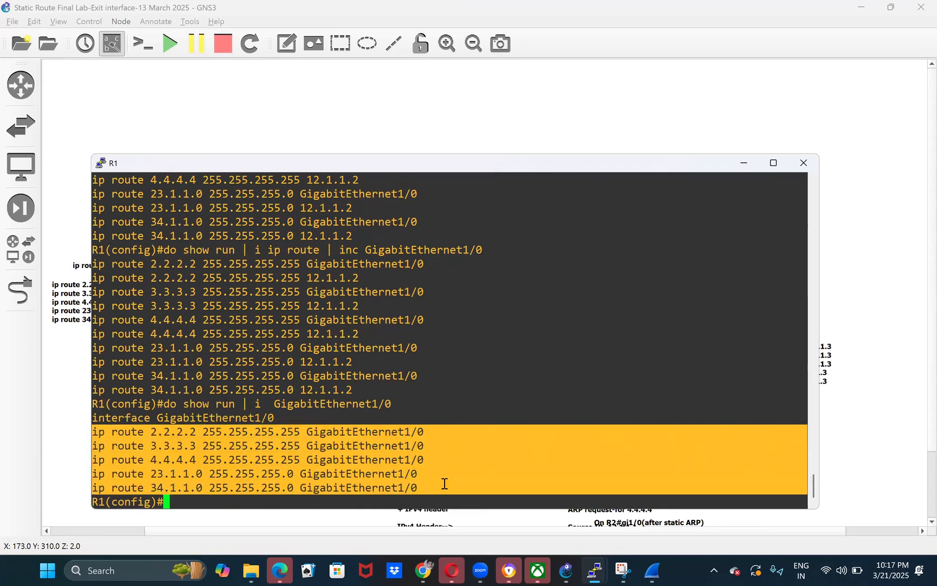
text(conf t)
key(Return)
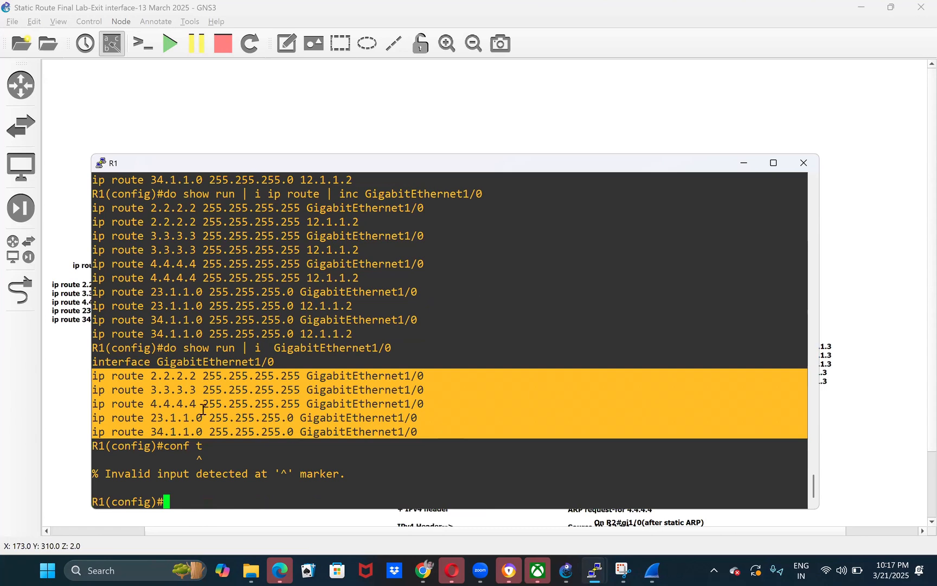
drag(95, 376, 422, 378)
key(super+c)
text(no)
right_click(421, 378)
key(Return)
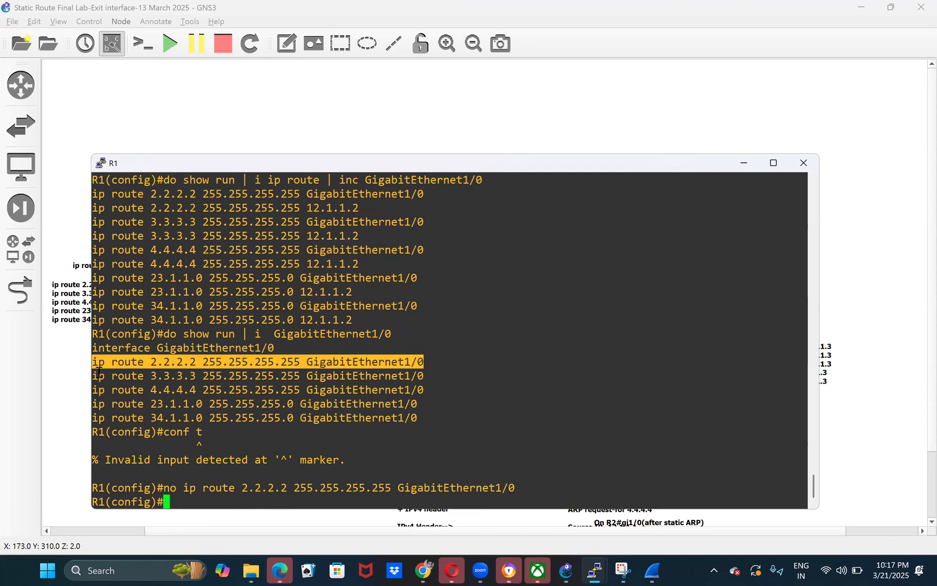
- Remove R1's 3.3.3.3 and 4.4.4.4 host routes through GigabitEthernet1/0
drag(95, 376, 424, 378)
text(no)
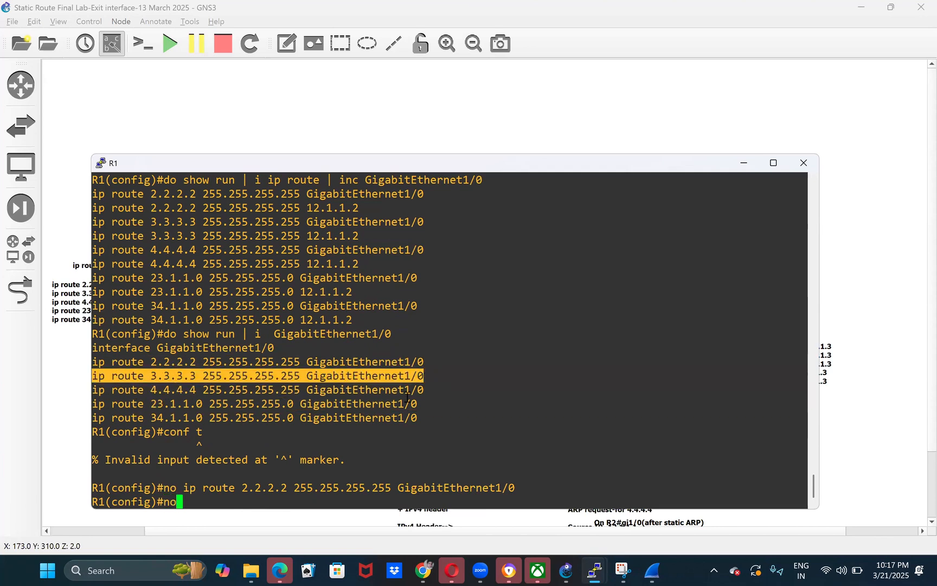
right_click(407, 397)
key(Return)
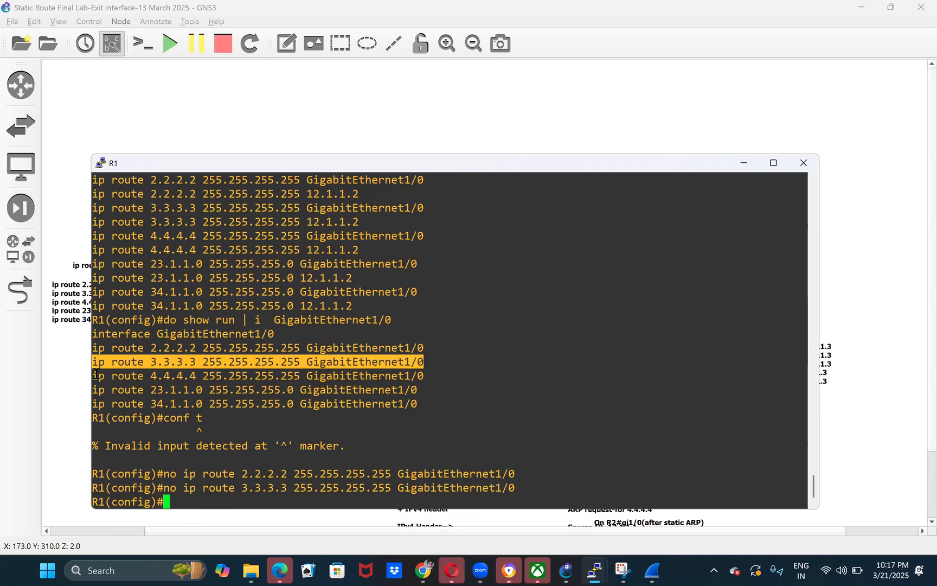
drag(95, 376, 420, 376)
key(super+c)
text(no)
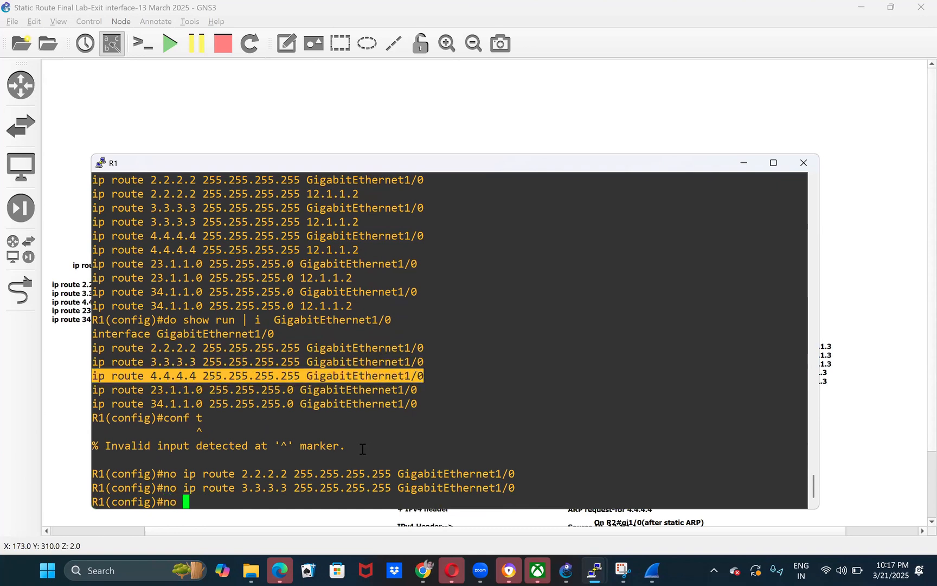
right_click(363, 449)
key(Return)
- Remove R1's 23.1.1.0 and 34.1.1.0 255.255.255.0 routes through GigabitEthernet1/0
drag(94, 376, 412, 378)
key(super+c)
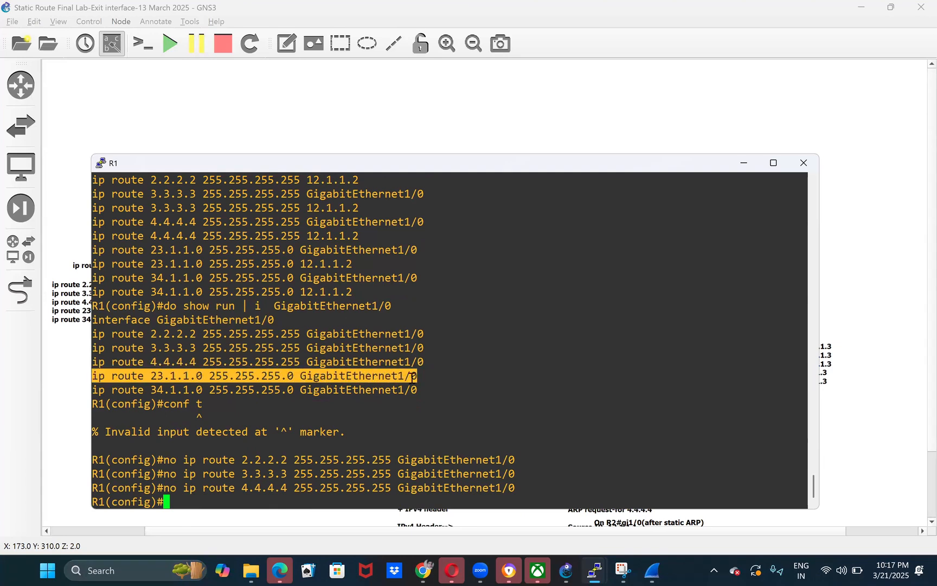
text(no)
right_click(413, 378)
key(Return)
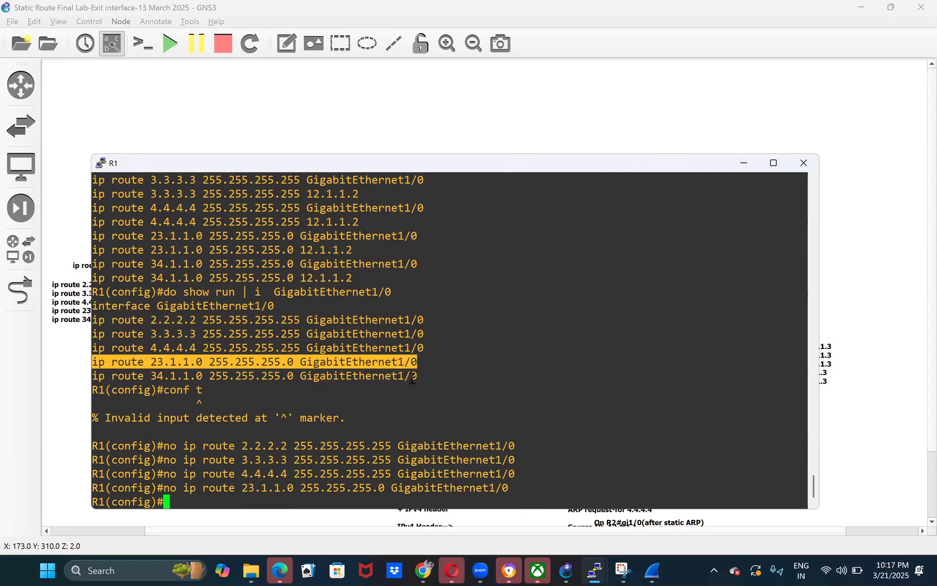
drag(96, 376, 412, 374)
key(super+c)
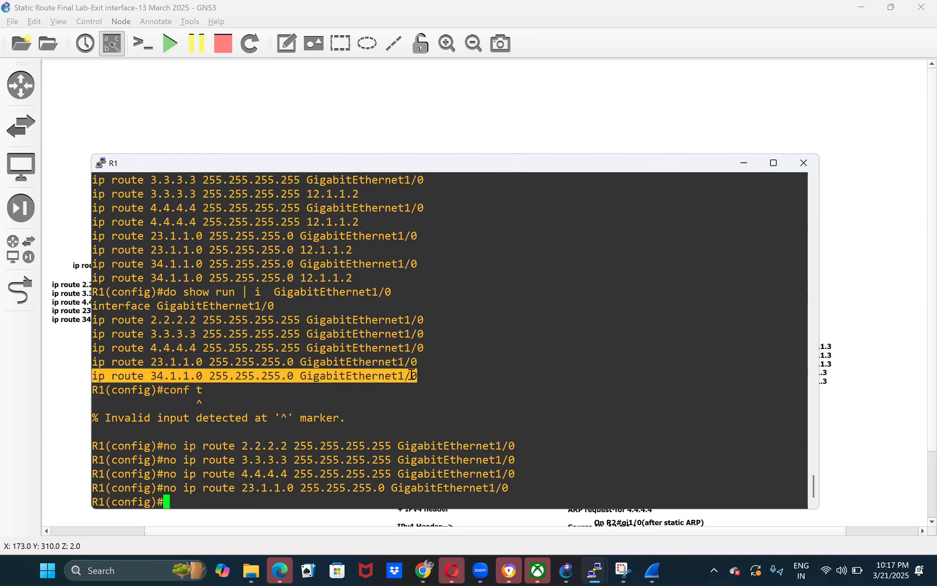
text(no)
right_click(414, 374)
key(Return)
- Leave configuration mode on R1 and check the remaining static routes with show running-config | i ip rou
key(ctrl+z)
text(sho)
key(Tab)
text(u)
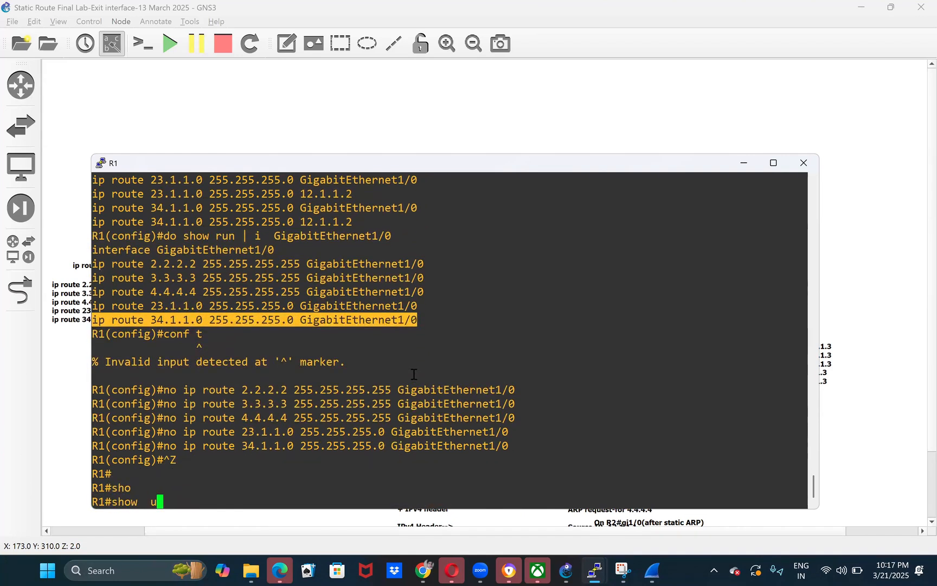
key(BackSpace)
text(run)
key(Tab)
text(| i ip rou)
key(Return)
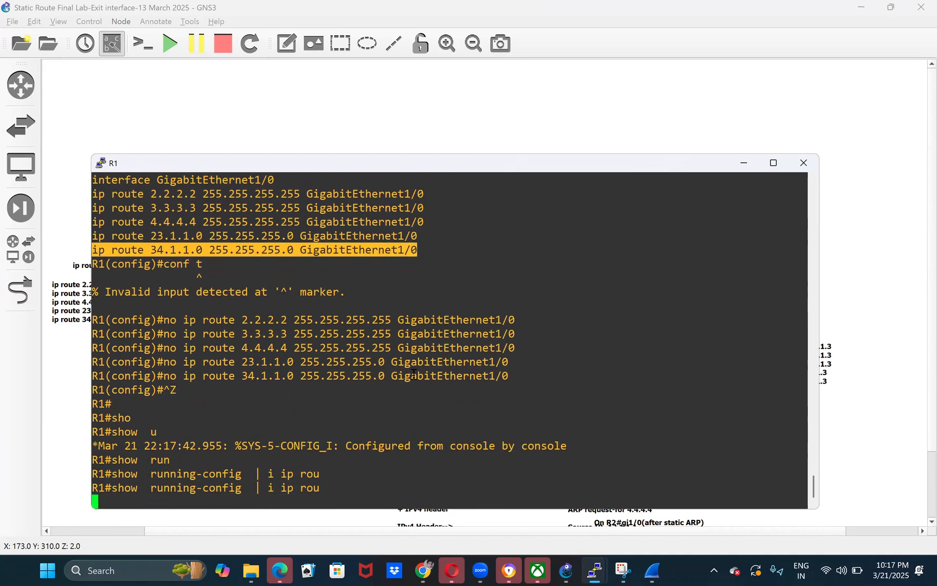
- Switch to R2's console, maximize it and list its static routes with show running-config | i ip route
click(903, 393)
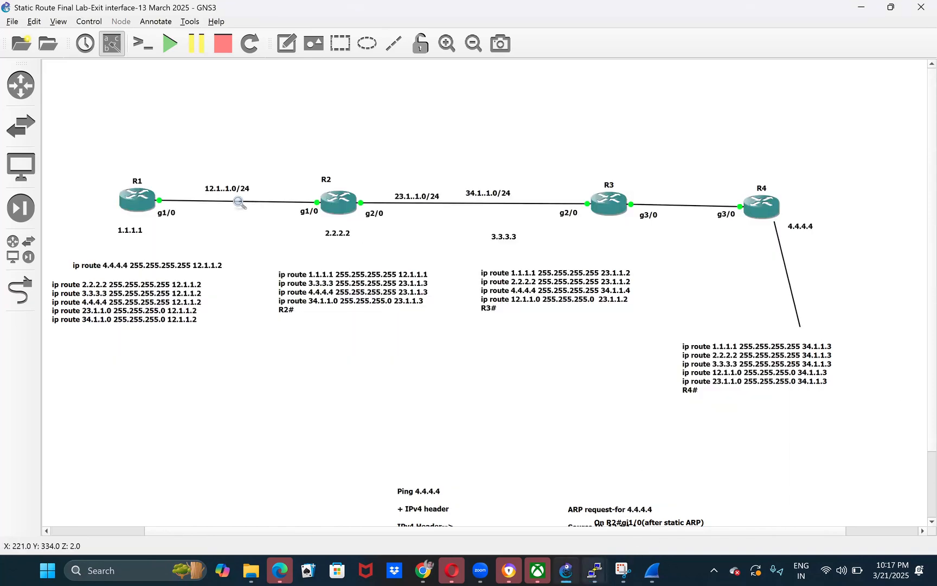
mouse_move(595, 571)
click(468, 469)
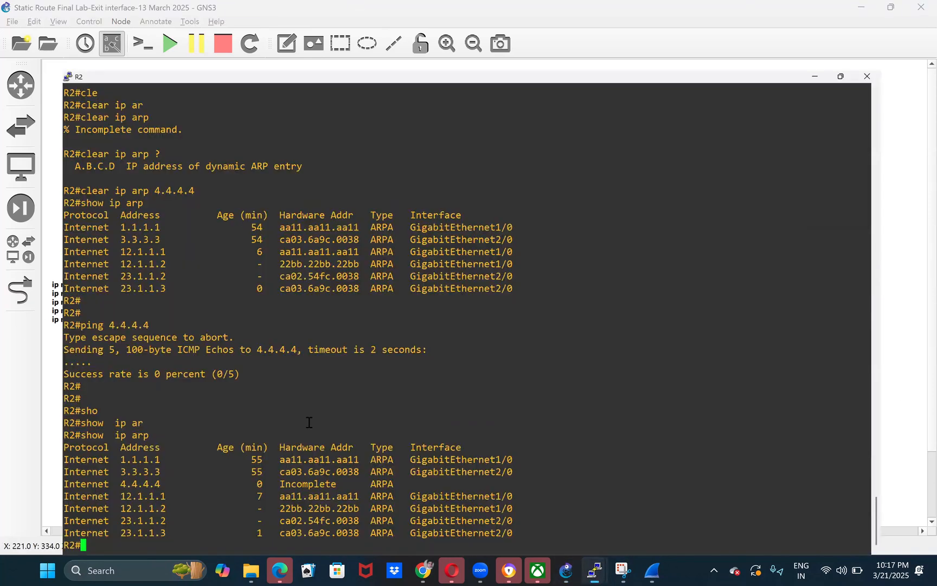
key(super+Up)
text(sho)
key(Tab)
text(run)
key(Tab)
text(| i ip rou)
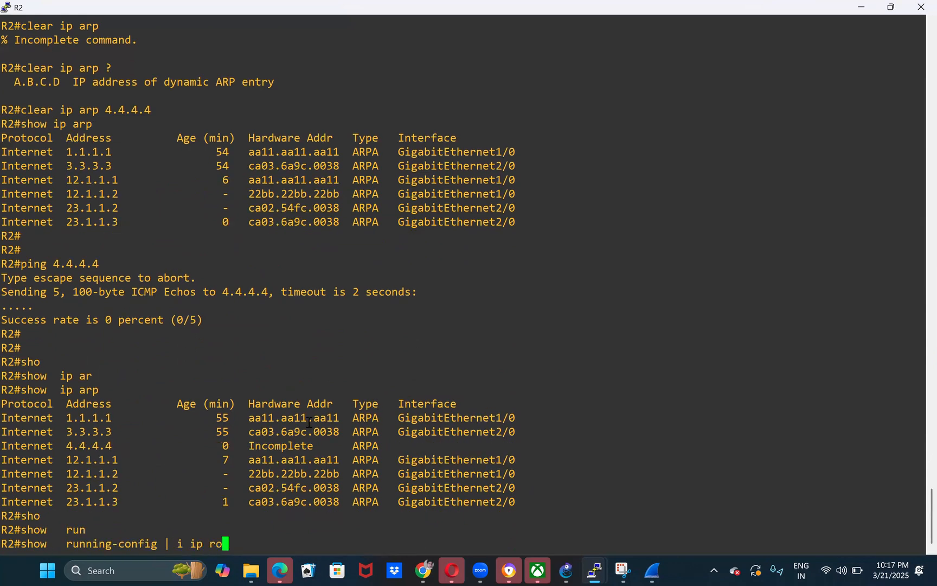
key(Tab)
text(te)
key(Return)
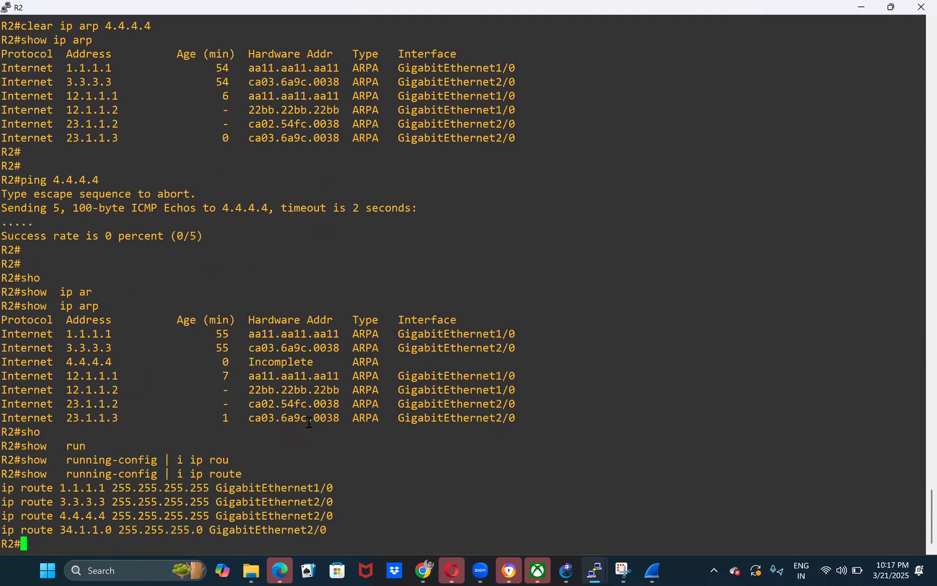
- Enter global configuration mode on R2 and remove its 1.1.1.1 255.255.255.255 route through GigabitEthernet1/0
text(conf t)
key(Return)
text(no)
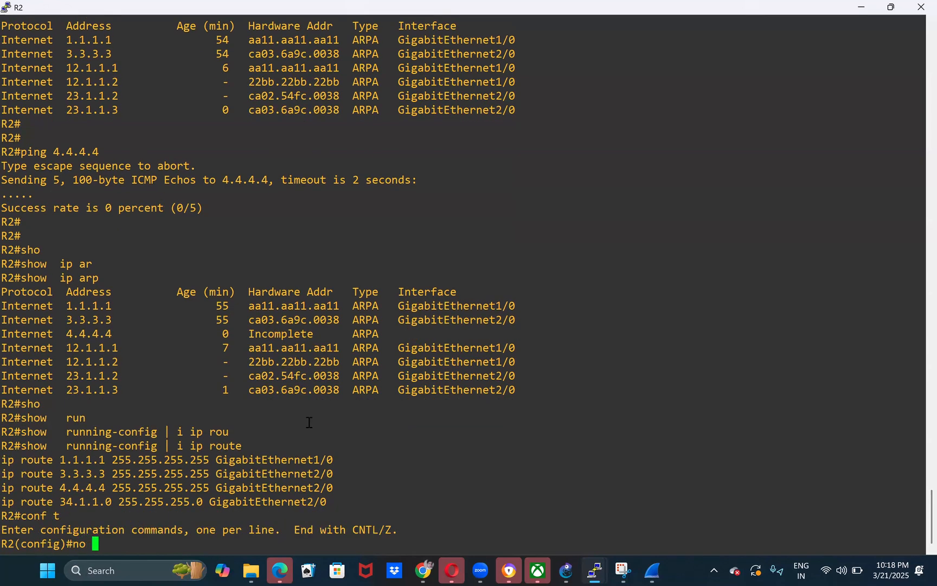
drag(7, 459, 334, 466)
key(super+c)
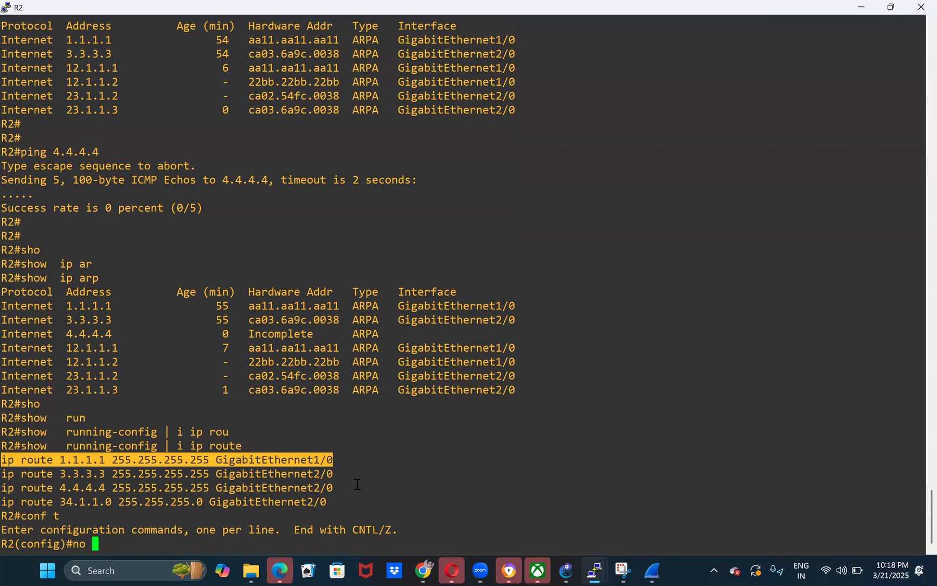
click(357, 484)
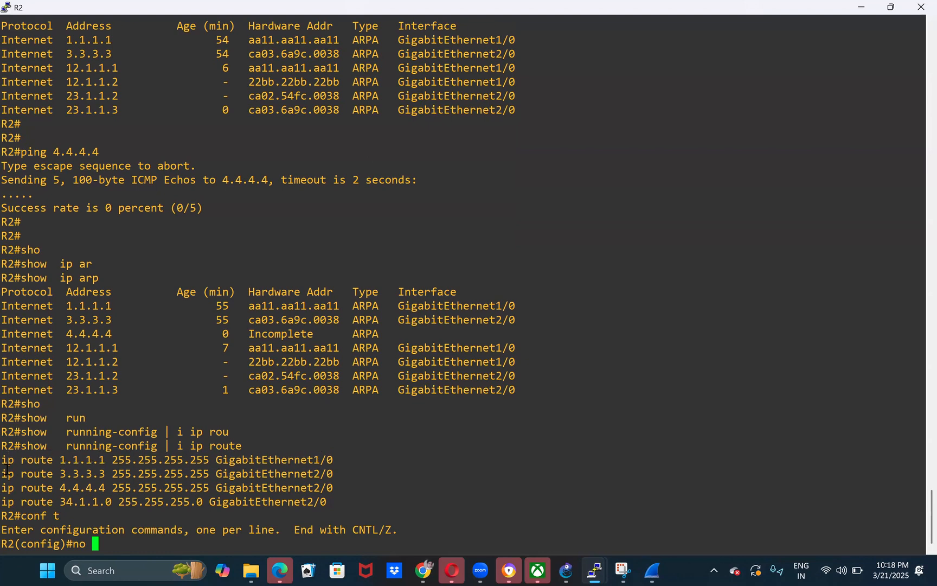
drag(5, 460, 333, 464)
right_click(332, 506)
key(Return)
- Re-enter R2's 3.3.3.3 255.255.255.255 route through GigabitEthernet2/0
drag(5, 460, 333, 462)
right_click(351, 473)
key(Return)
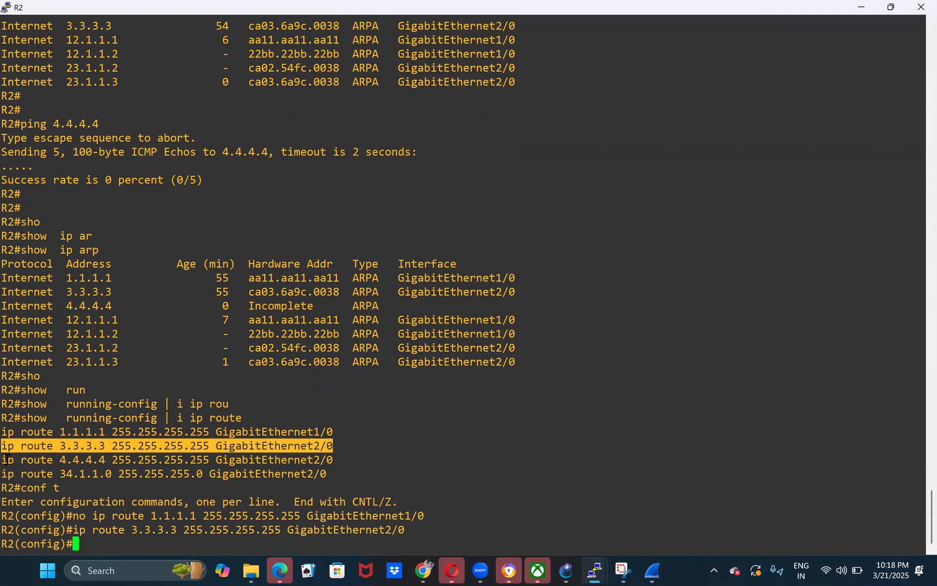
- Remove R2's 4.4.4.4 and 3.3.3.3 255.255.255.255 static routes through GigabitEthernet2/0
drag(6, 460, 329, 460)
key(super+c)
text(no)
right_click(329, 460)
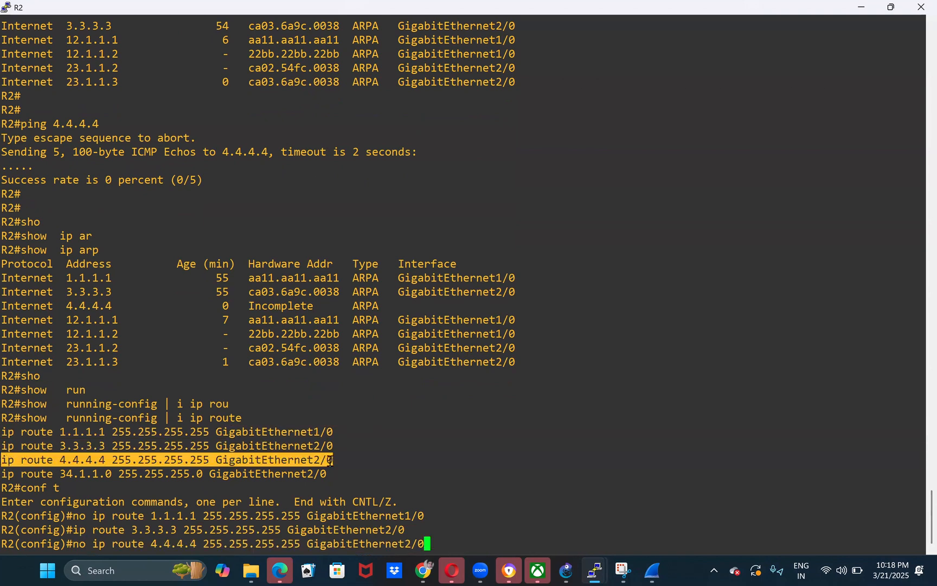
key(Return)
key(Up)
key(Up)
key(ctrl+a)
text(no)
key(Return)
- Re-enter R2's 34.1.1.0 255.255.255.0 route through GigabitEthernet2/0 and remove it with the no form of the command
drag(6, 446, 327, 446)
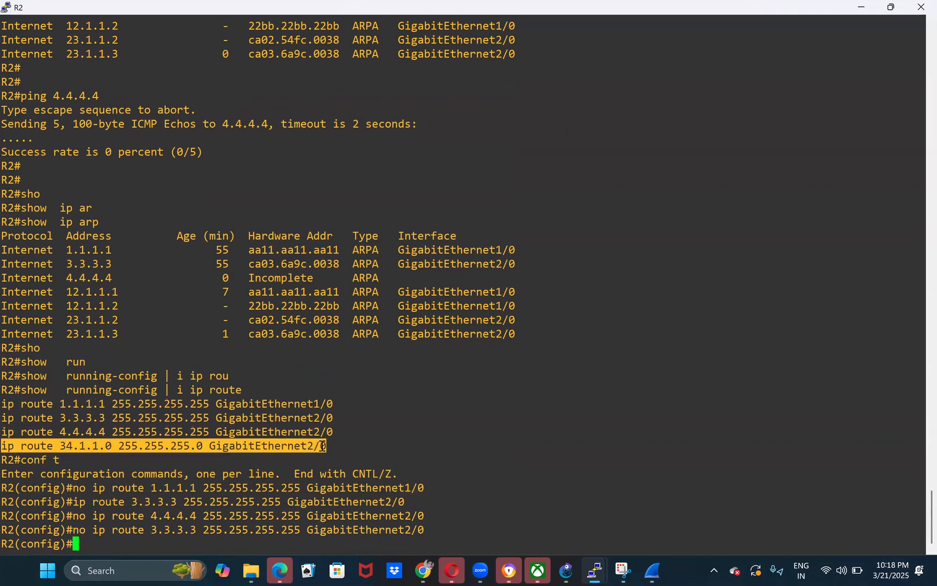
right_click(322, 474)
key(Return)
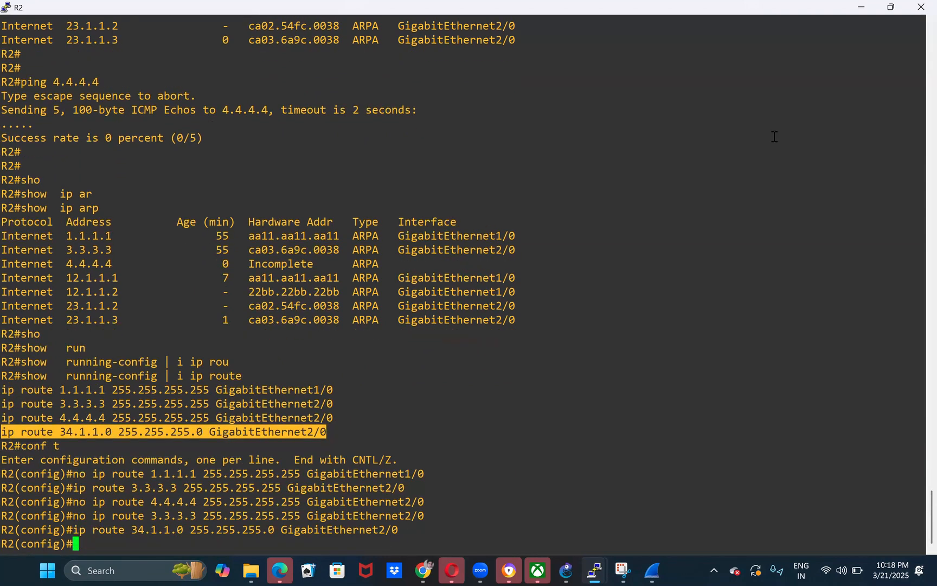
key(Up)
key(ctrl+a)
text(no)
key(Return)
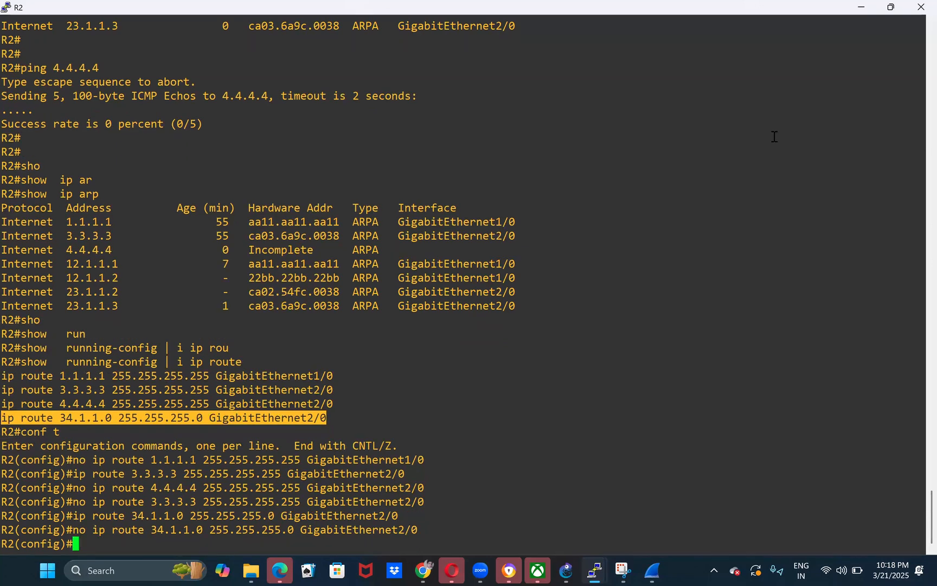
- Leave configuration mode on R2 and check for remaining static routes with show running-config | i ip route
key(ctrl+z)
key(Up)
key(Up)
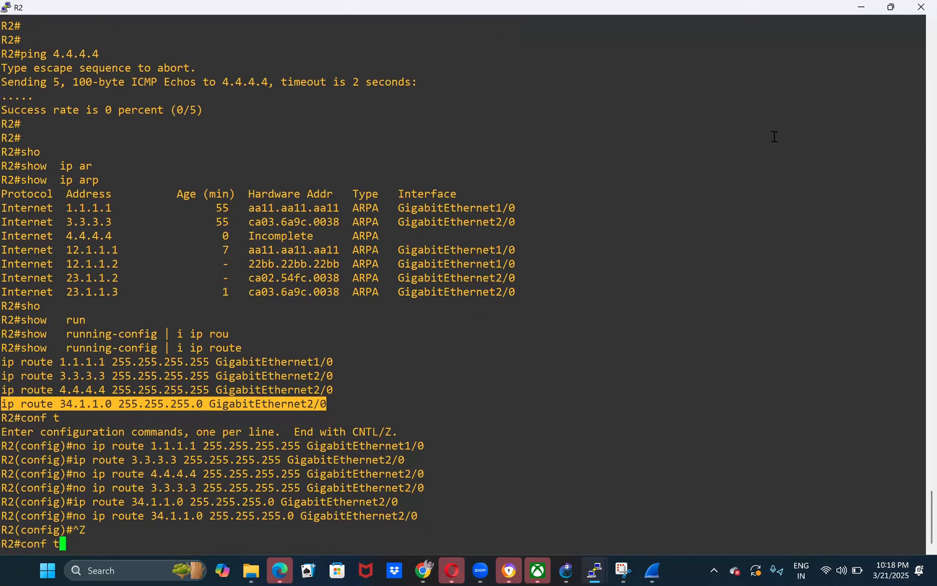
key(Return)
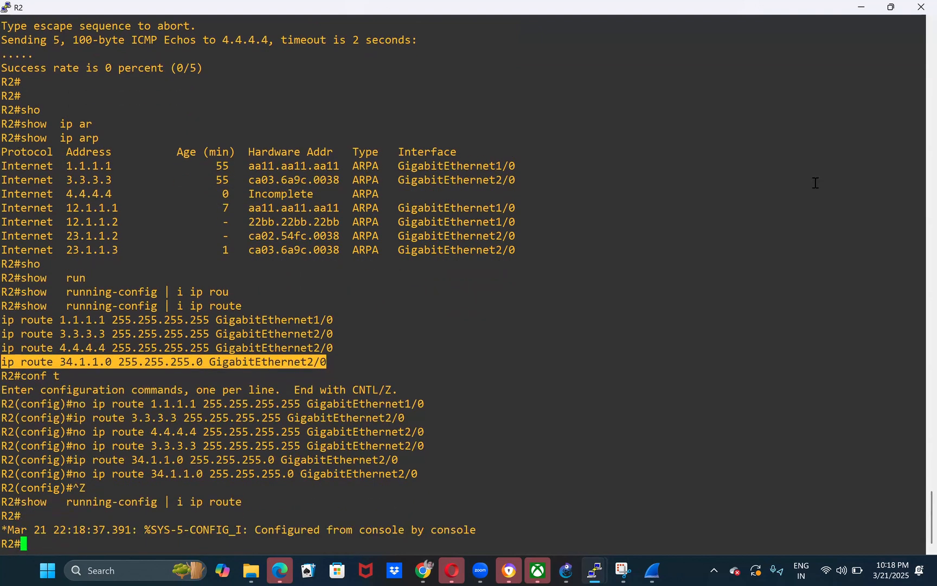
- Re-enter configuration mode on R2 and copy the four next-hop ip route lines from R2's note in the GNS3 topology
text(conf)
key(Return)
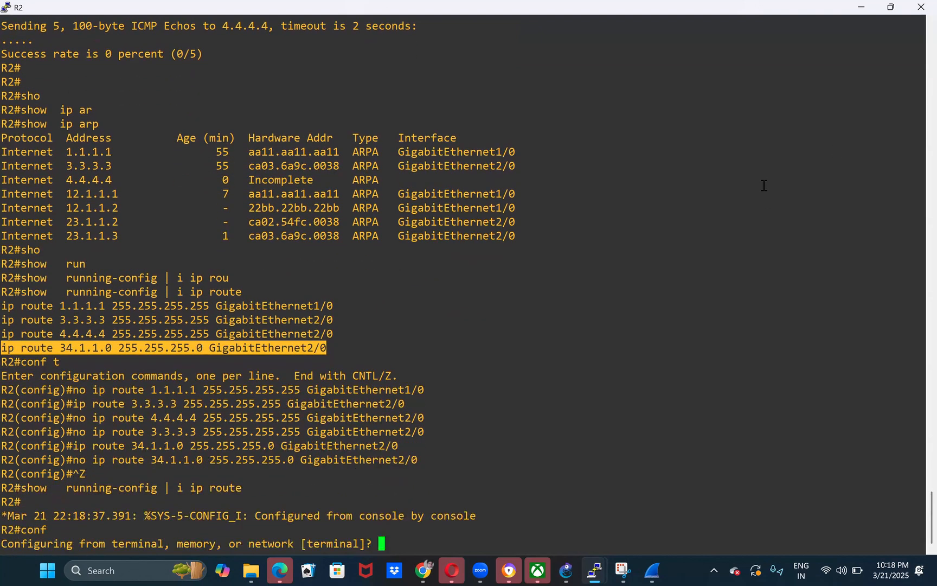
text(t)
key(Return)
click(870, 6)
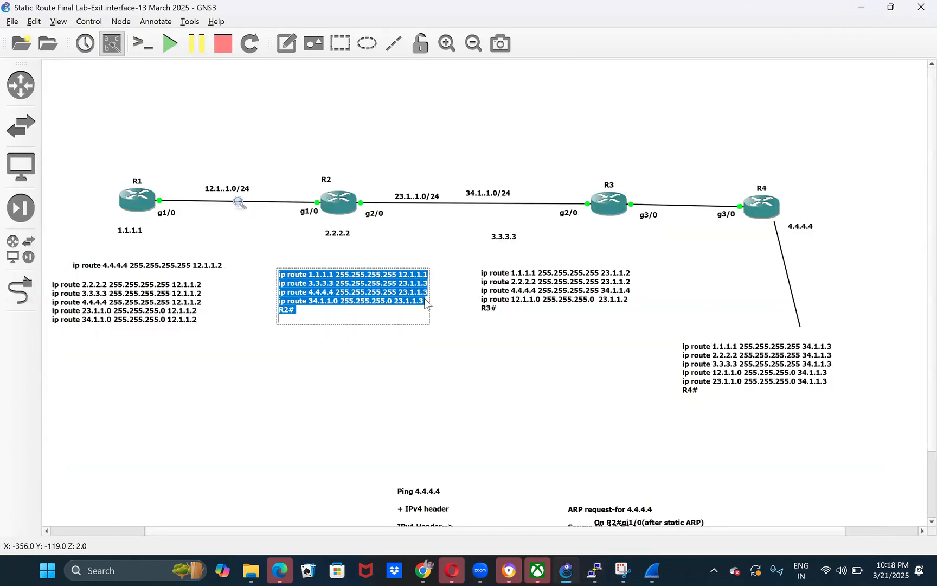
click(424, 301)
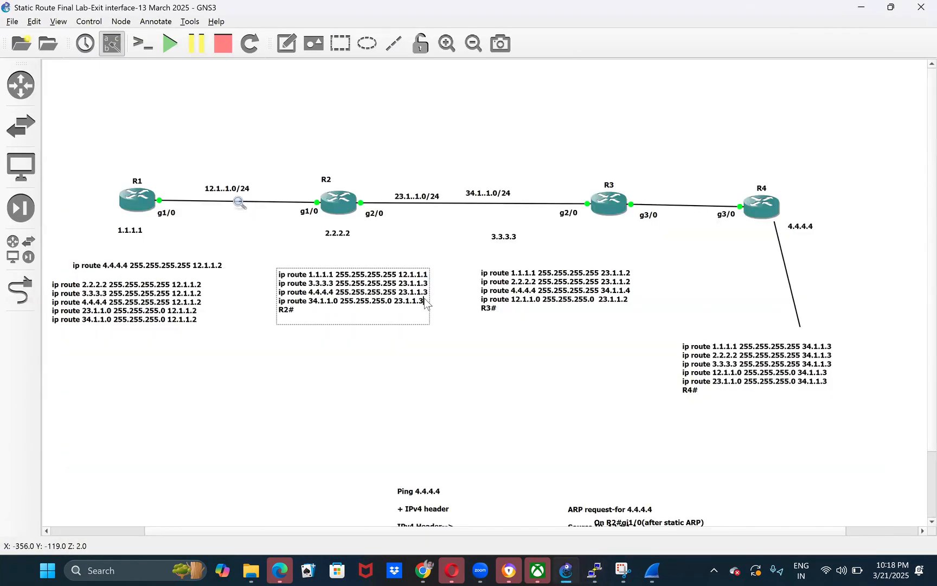
key(shift+Up)
key(shift+Up)
key(shift+Up)
key(shift+Up)
key(super+c)
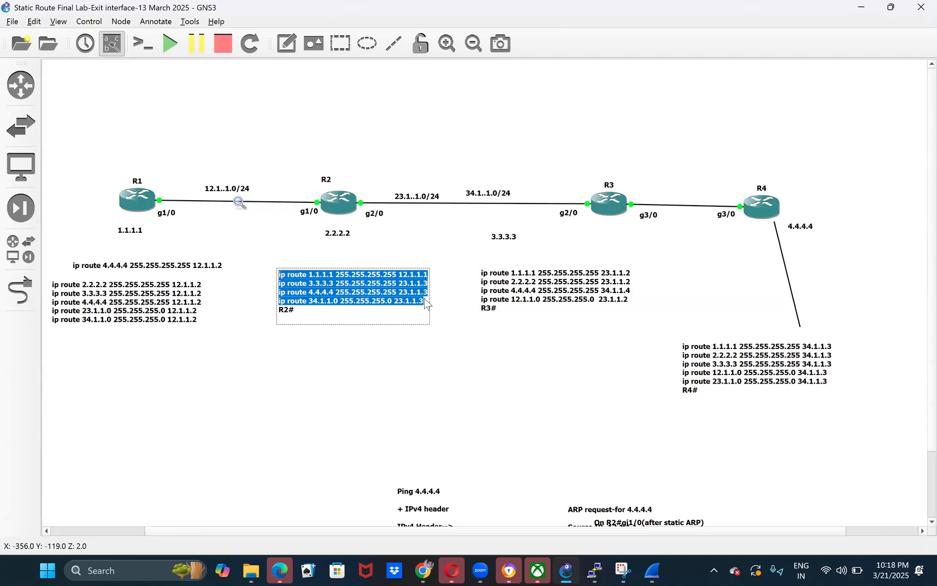
- Paste next-hop routes into R2 for 1.1.1.1 via 12.1.1.1 and 3.3.3.3, 4.4.4.4 and 34.1.1.0 via 23.1.1.3, and leave configuration mode
mouse_move(595, 570)
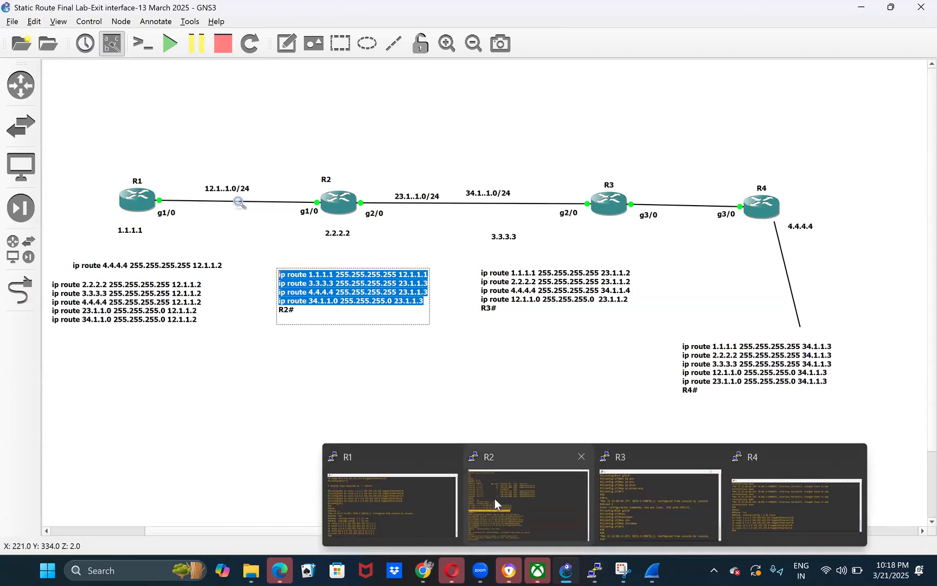
click(495, 498)
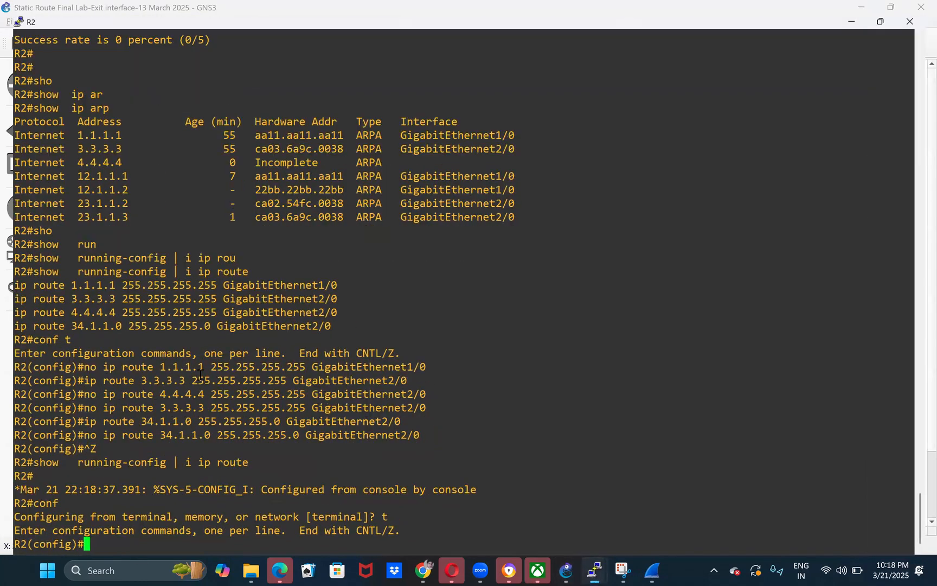
right_click(200, 375)
key(ctrl+z)
key(Return)
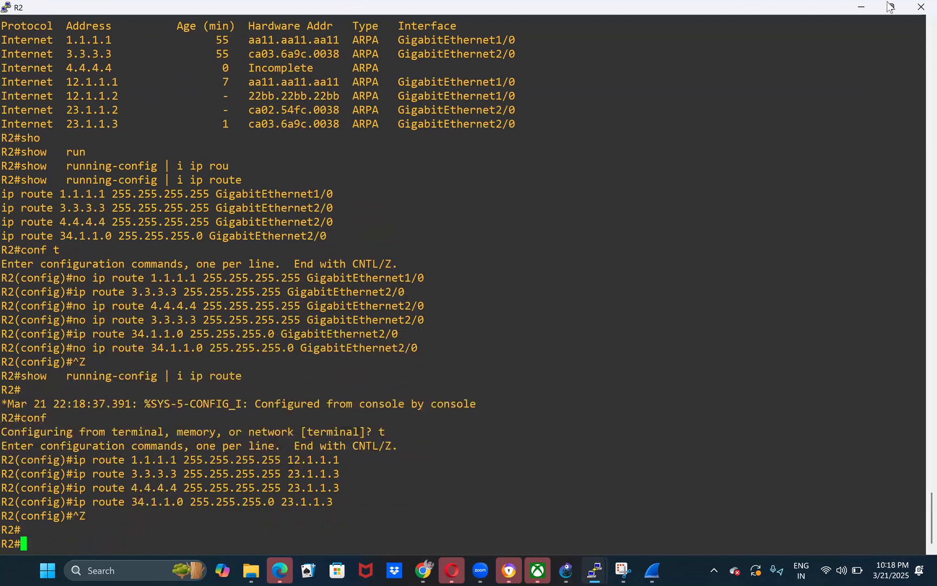
- Switch to R3's console and list its static routes with show running-config | i ip rou
click(867, 10)
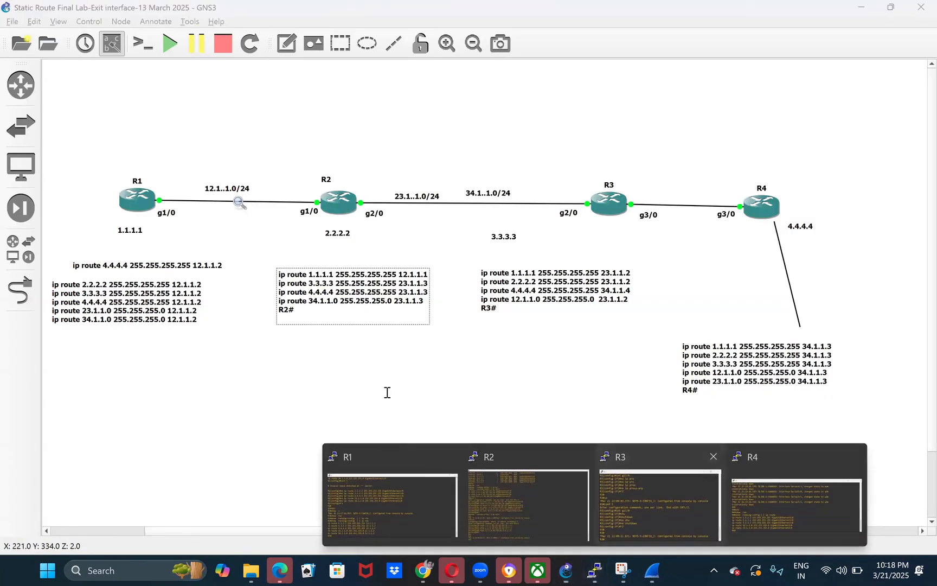
key(Return)
text(sho)
key(Tab)
text(run)
key(Tab)
text(| i ip rou)
key(Return)
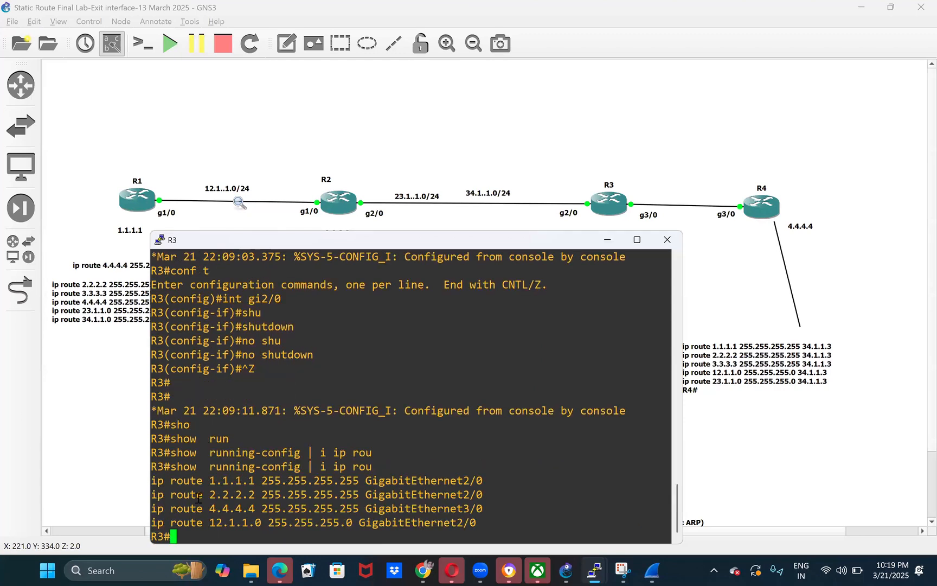
- Enter global configuration mode on R3 and remove its 1.1.1.1 and 2.2.2.2 255.255.255.255 routes through GigabitEthernet2/0
drag(156, 481, 478, 481)
key(super+c)
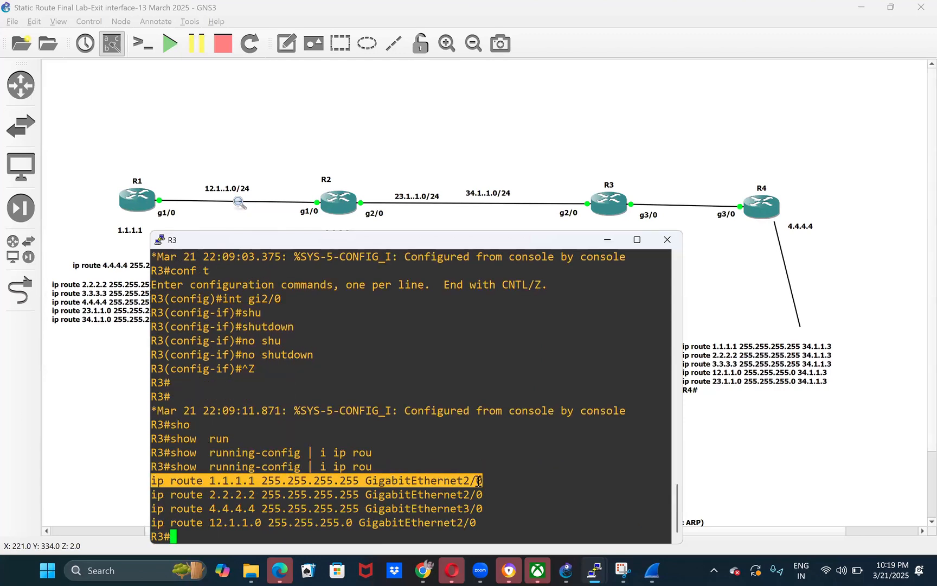
text(conf t)
key(Return)
text(no)
right_click(479, 480)
key(Return)
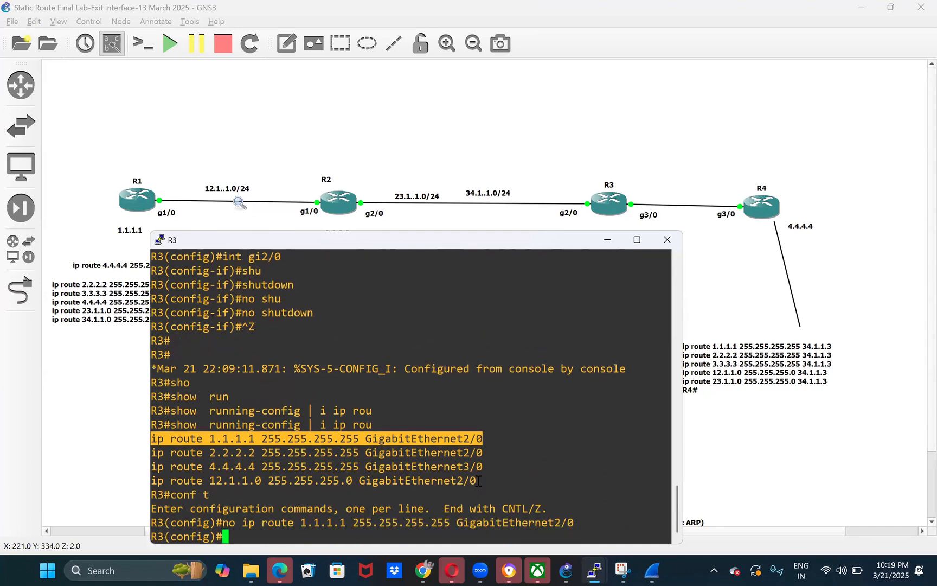
drag(154, 454, 480, 453)
key(super+c)
text(no)
right_click(480, 453)
key(Return)
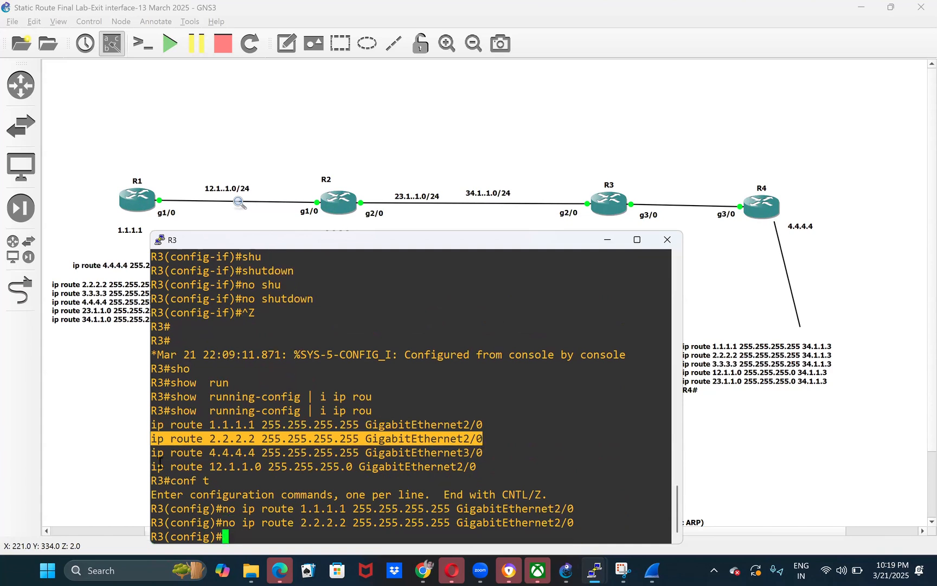
- Remove R3's 4.4.4.4 255.255.255.255 route through GigabitEthernet3/0 and its 12.1.1.0 255.255.255.0 route through GigabitEthernet2/0
drag(159, 454, 477, 452)
key(super+c)
text(no)
right_click(478, 453)
key(Return)
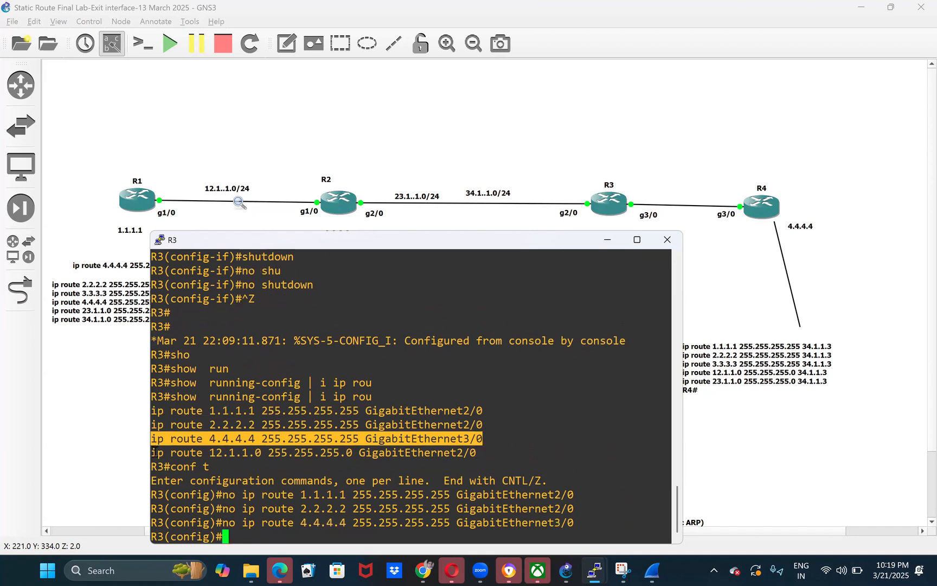
drag(154, 453, 473, 453)
text(no)
right_click(473, 454)
key(Return)
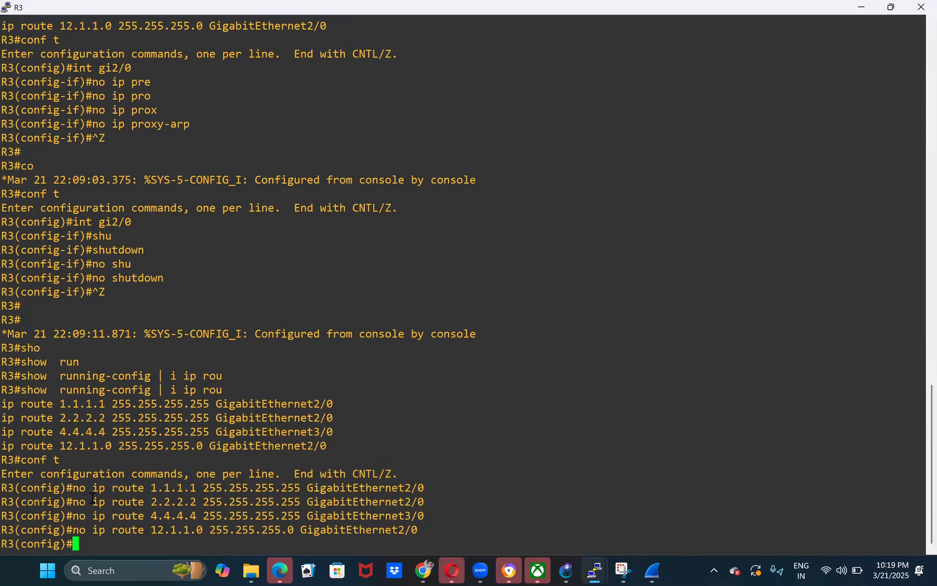
- Leave configuration mode on R3 and check for remaining static routes with show running-config | i ip rou
key(ctrl+z)
key(Up)
key(Return)
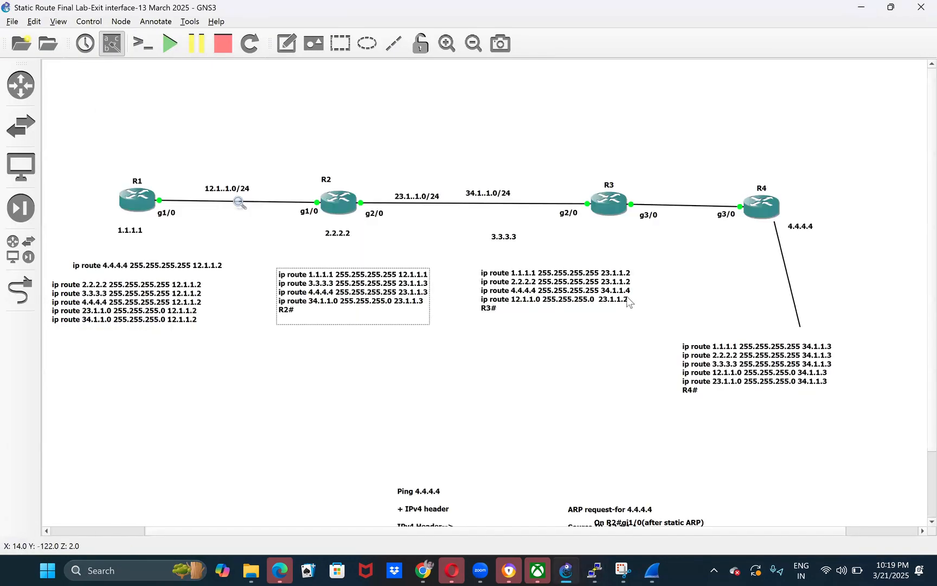
- Copy the four next-hop ip route lines from R3's note in the GNS3 topology
click(627, 303)
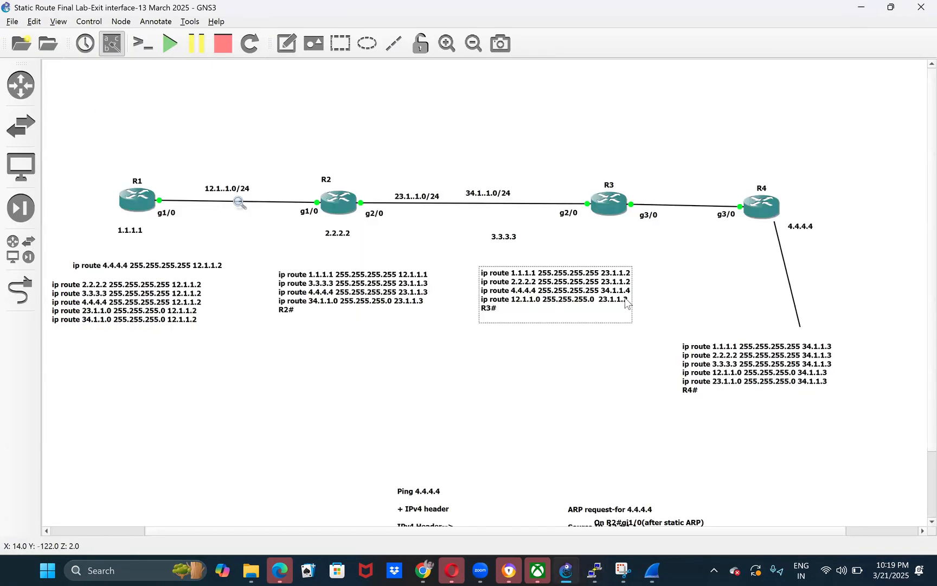
key(shift+Up)
key(shift+Up)
key(shift+Up)
key(shift+Up)
key(super+c)
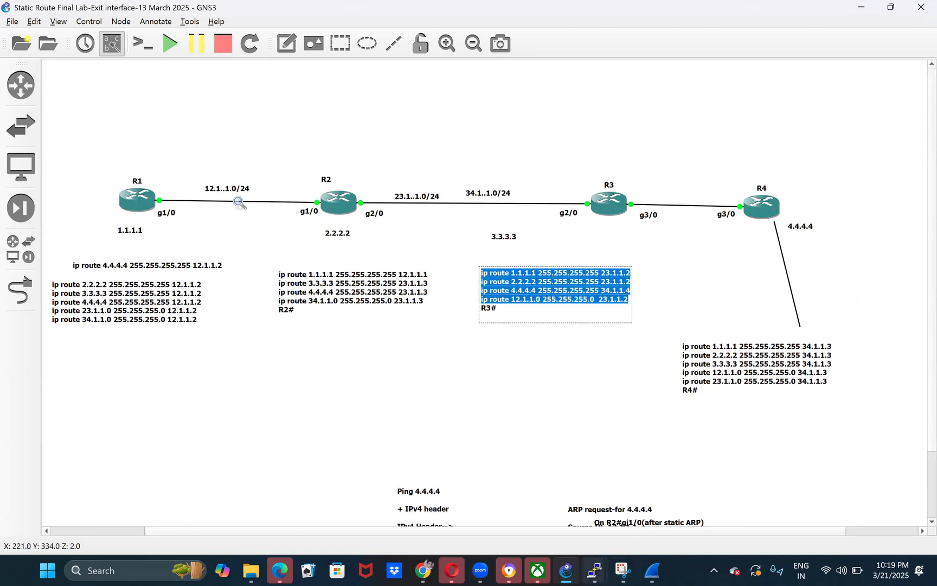
- In R3's configuration mode, paste next-hop routes for 1.1.1.1, 2.2.2.2 and 12.1.1.0 via 23.1.1.2 and 4.4.4.4 via 34.1.1.4, then exit
mouse_move(595, 570)
click(656, 483)
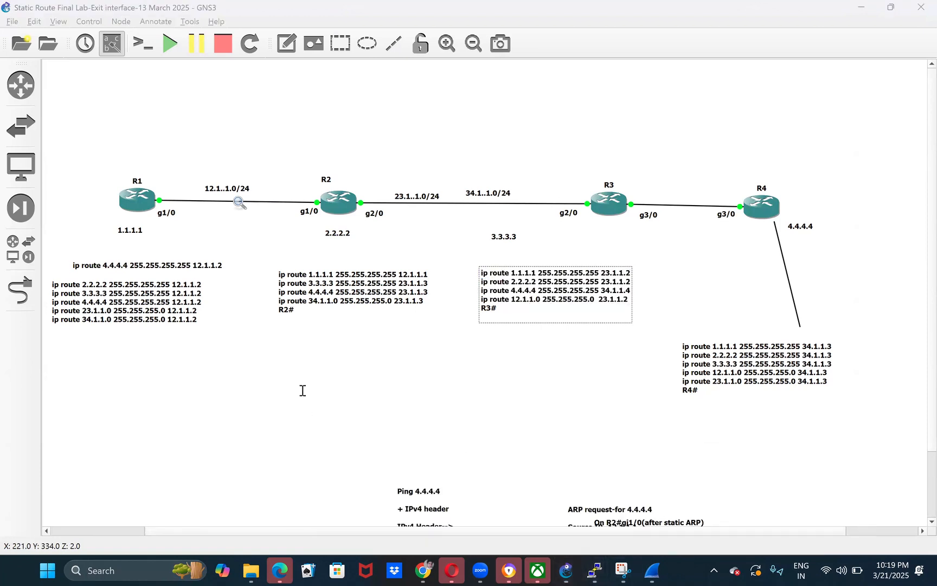
key(Return)
key(Return)
text(conf t)
key(Return)
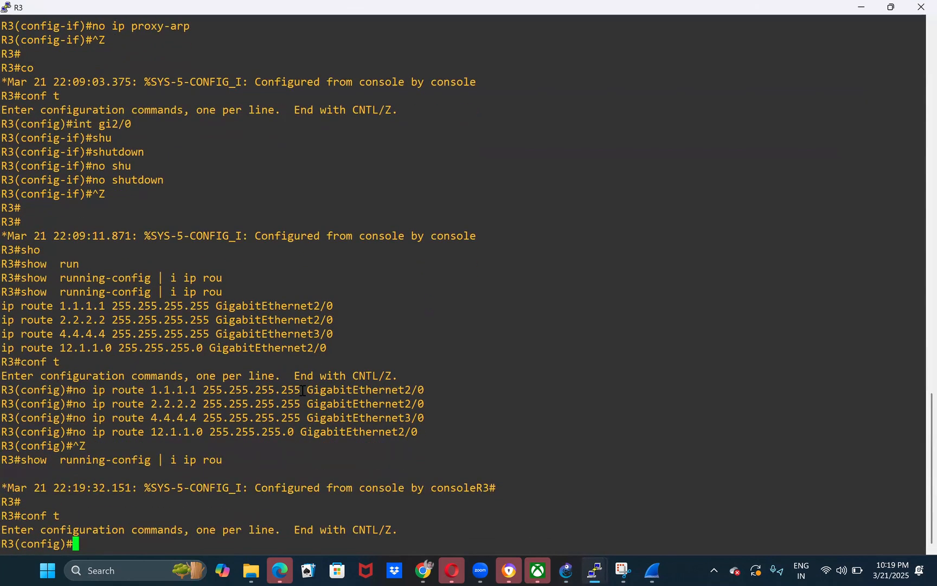
right_click(302, 390)
key(Return)
key(ctrl+z)
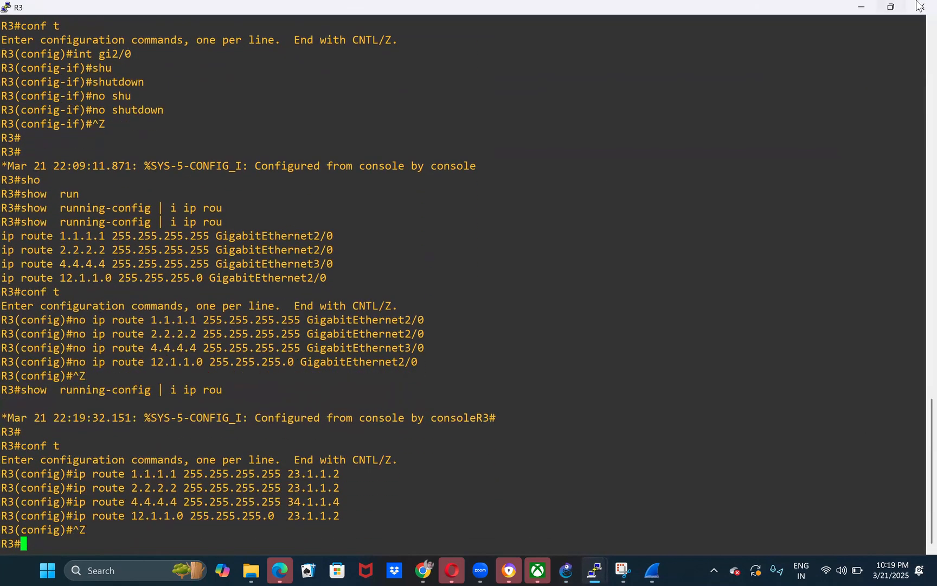
- Switch to R4's console and enter global configuration mode with conf t
click(863, 8)
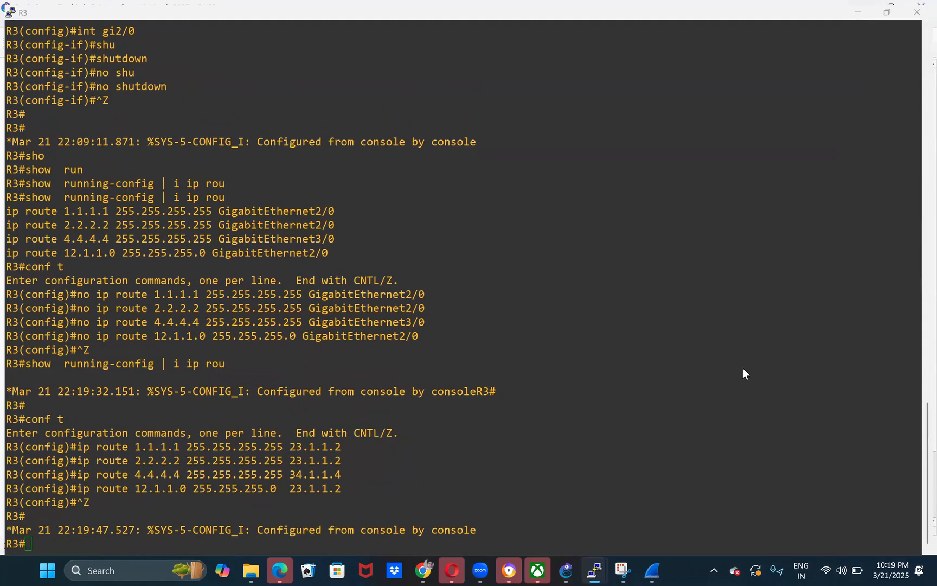
mouse_move(595, 570)
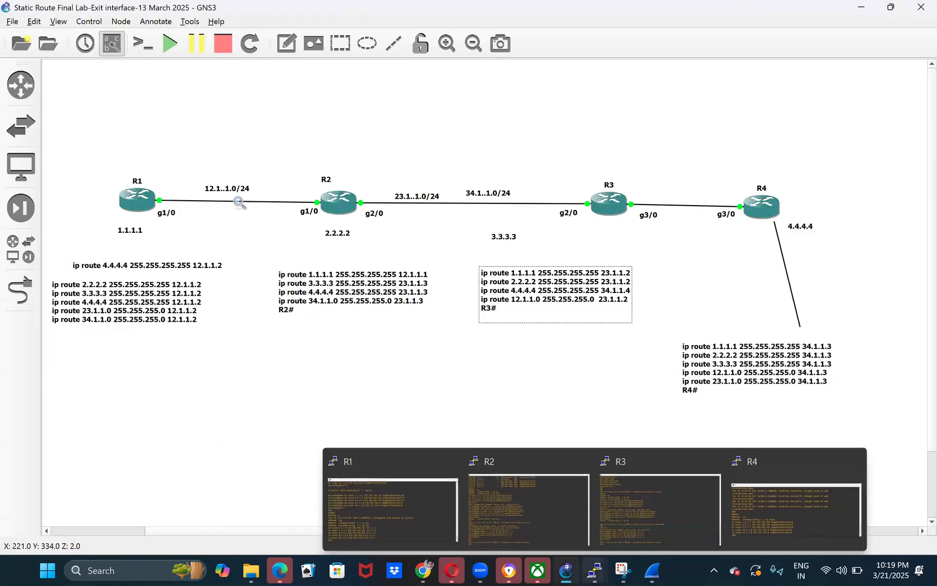
click(749, 507)
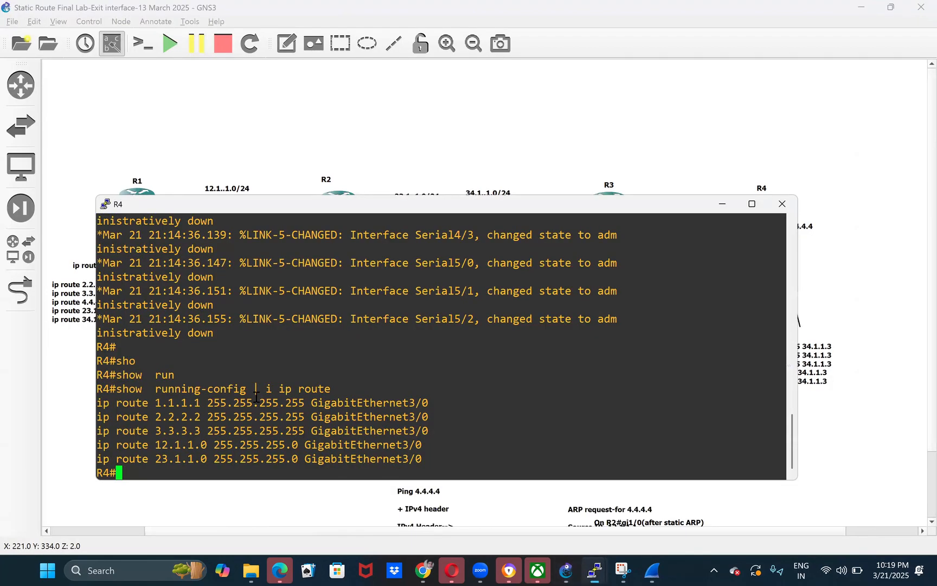
key(Return)
text(conf t)
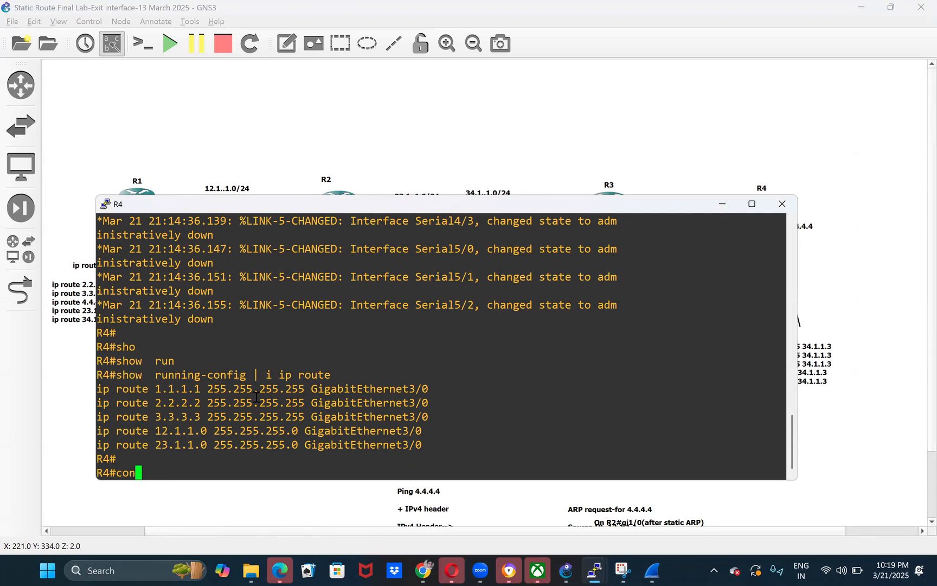
key(Return)
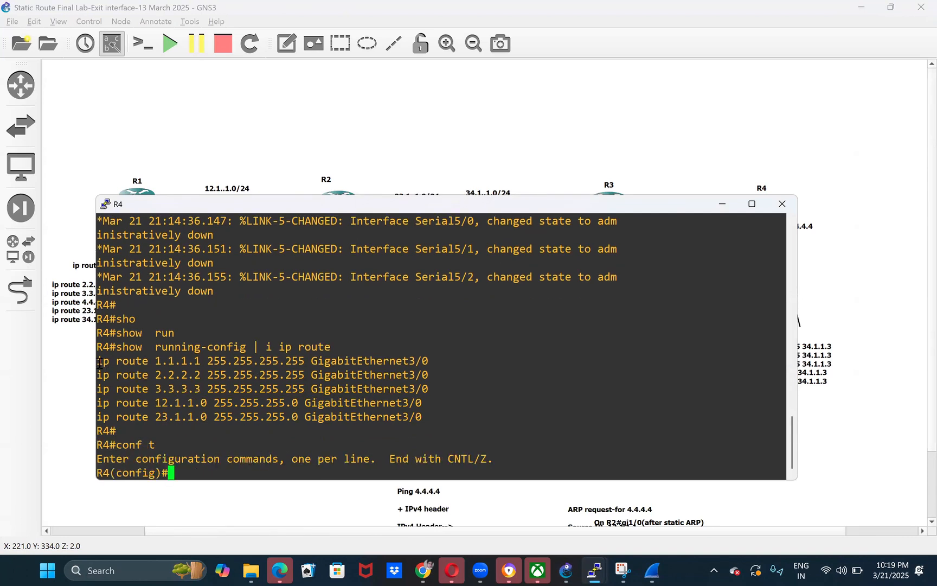
- Remove R4's 1.1.1.1 and 2.2.2.2 255.255.255.255 static routes through GigabitEthernet3/0
drag(96, 361, 429, 363)
key(super+c)
text(no)
key(Return)
text(no)
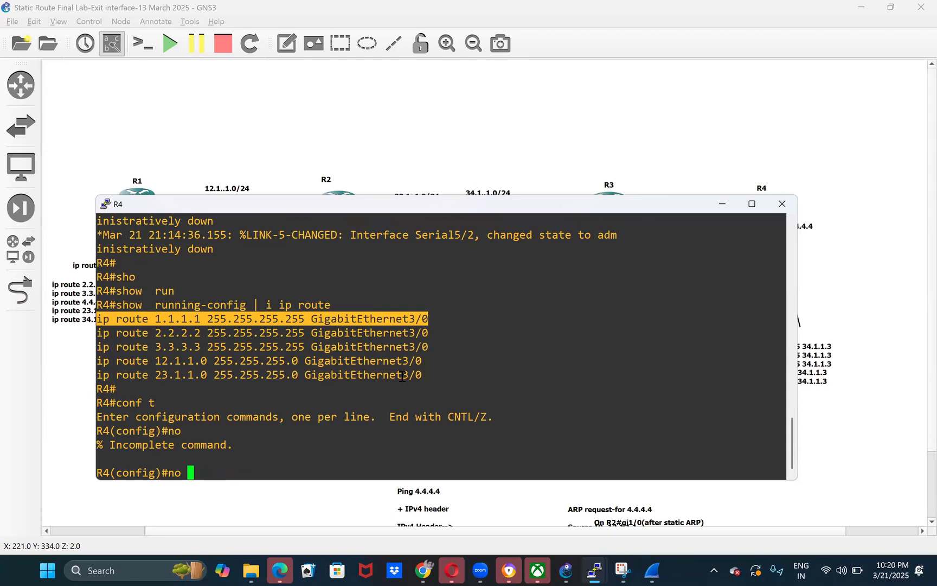
right_click(402, 376)
key(Return)
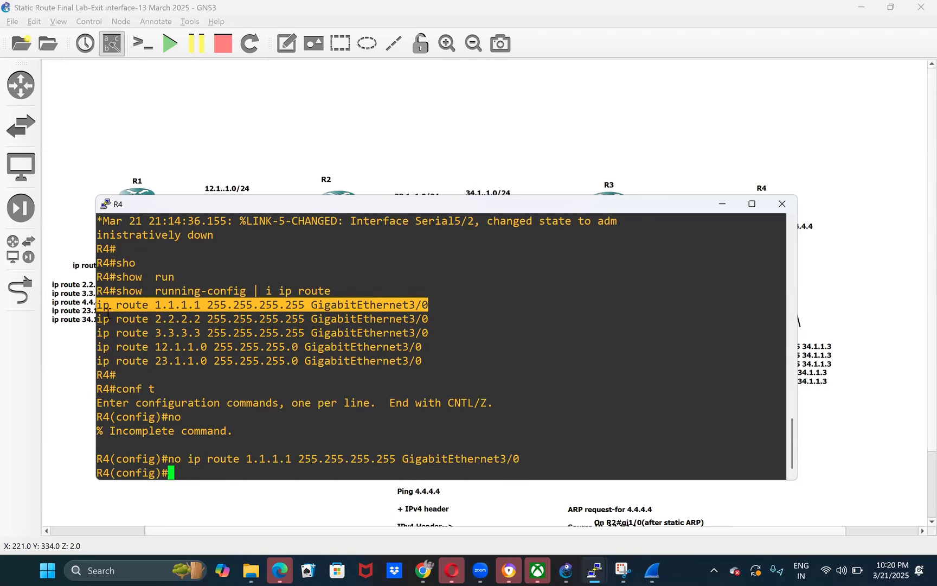
drag(97, 319, 427, 320)
key(super+c)
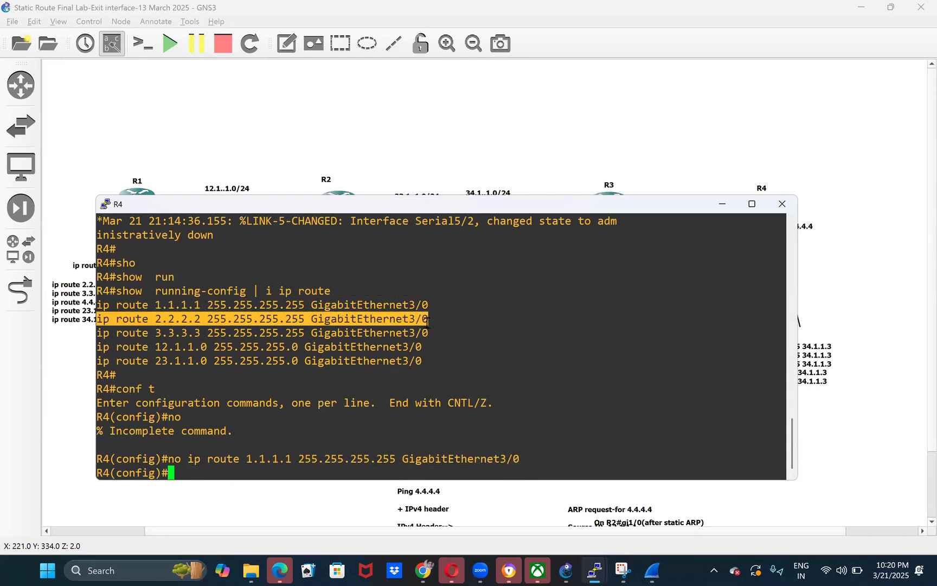
text(no)
right_click(427, 322)
key(Return)
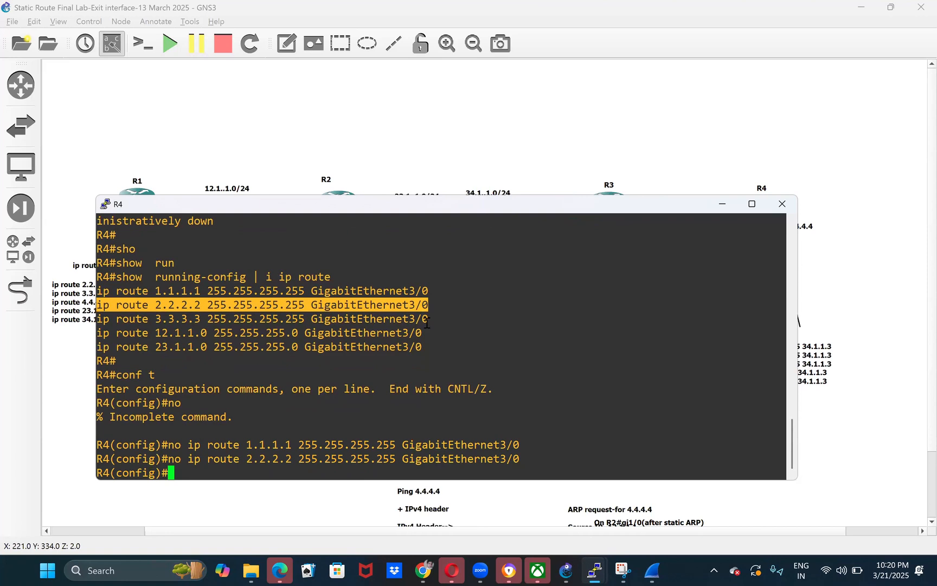
- Remove R4's 3.3.3.3 255.255.255.255, 12.1.1.0 255.255.255.0 and 23.1.1.0 255.255.255.0 static routes through GigabitEthernet3/0
drag(97, 319, 425, 320)
key(super+c)
text(no)
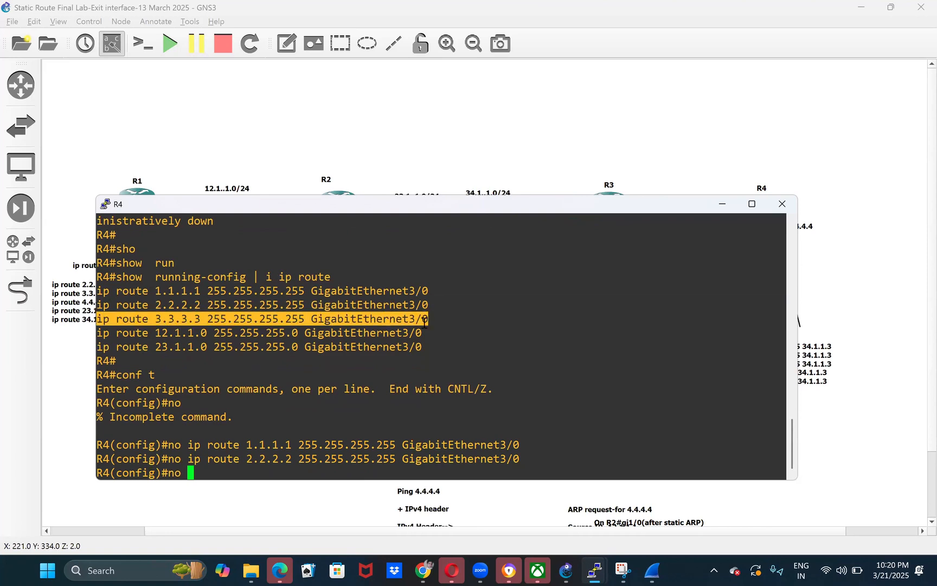
right_click(426, 321)
key(Return)
drag(100, 319, 421, 320)
key(super+c)
text(no)
right_click(421, 320)
key(Return)
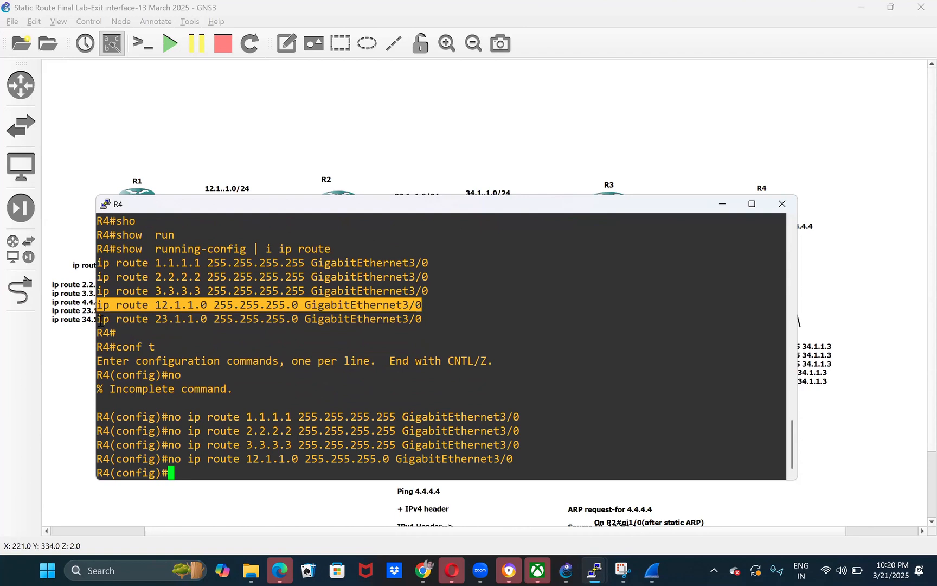
drag(97, 319, 419, 319)
key(super+c)
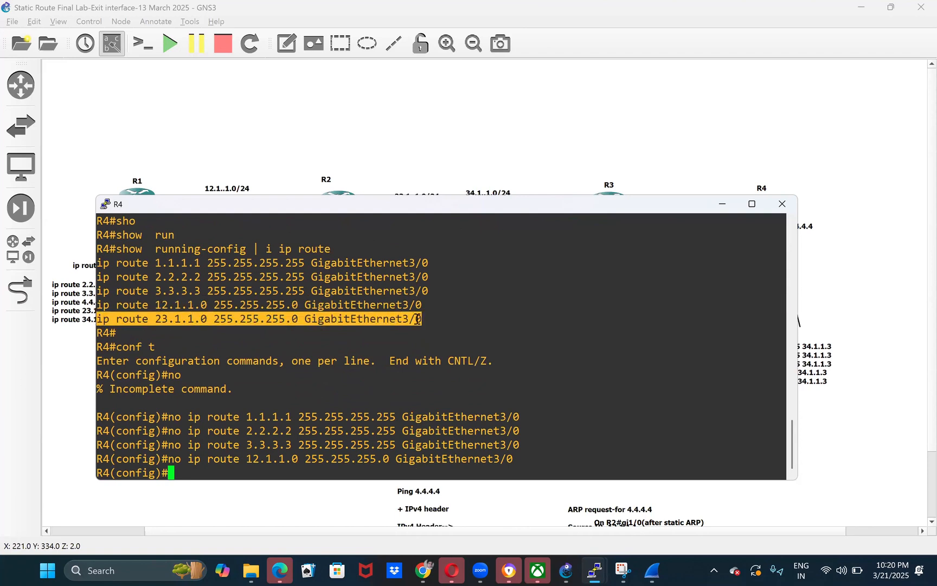
text(no)
right_click(418, 319)
key(Return)
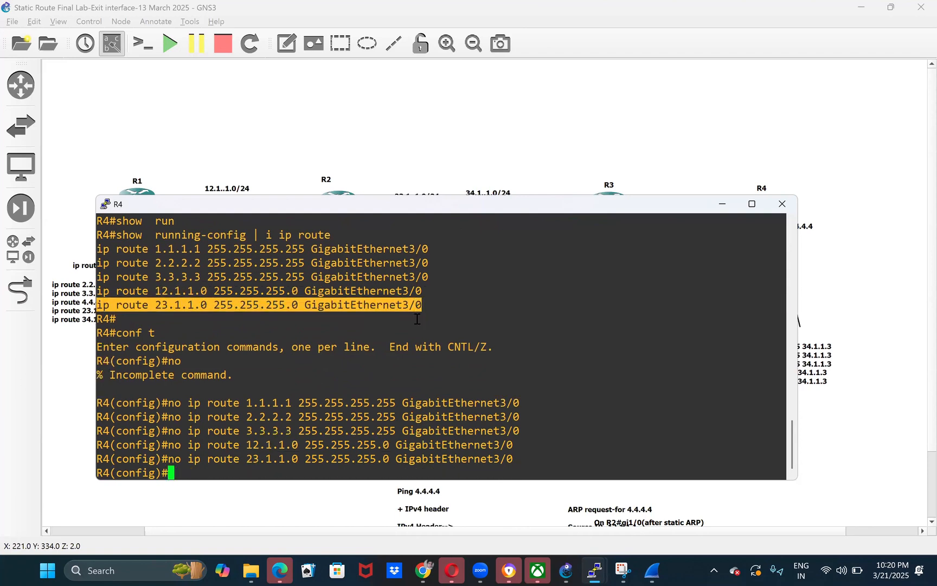
- Copy the five next-hop ip route lines from R4's note in the GNS3 topology, leaving out the R4# line
click(840, 362)
double_click(751, 363)
key(ctrl+a)
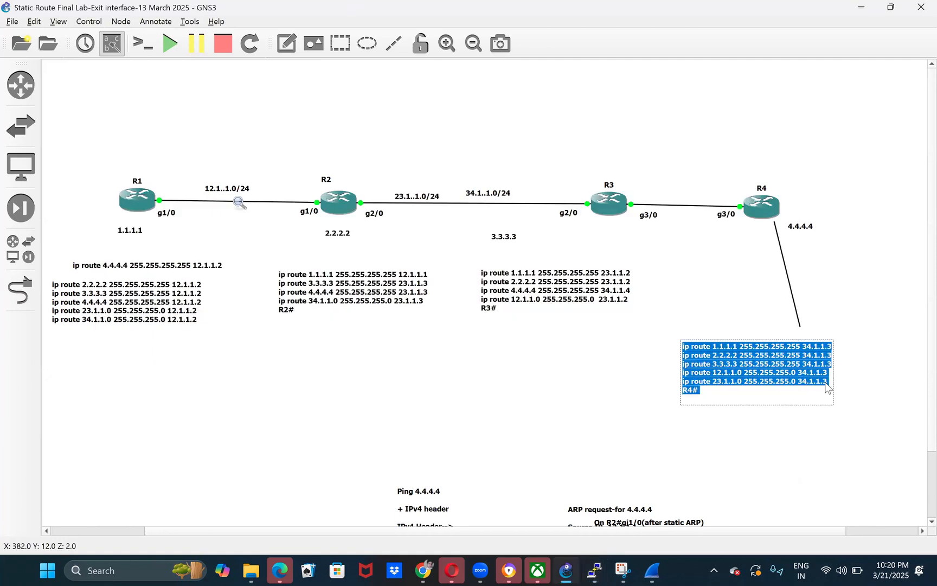
click(827, 383)
key(shift+Up)
key(shift+Up)
key(shift+Up)
key(shift+Up)
key(shift+Up)
key(super+c)
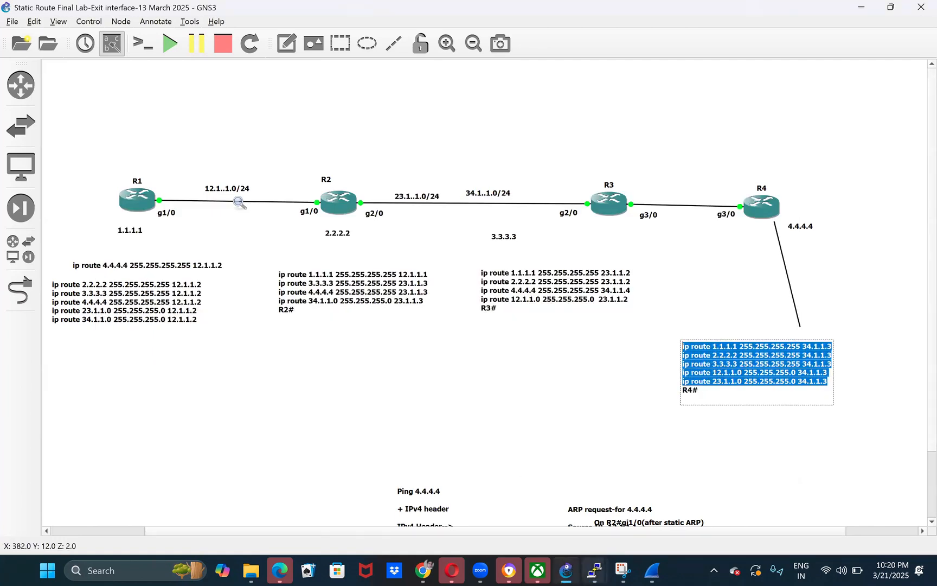
- In R4's configuration mode, paste next-hop routes for 1.1.1.1, 2.2.2.2, 3.3.3.3, 12.1.1.0 and 23.1.1.0 via 34.1.1.3, then exit
click(595, 570)
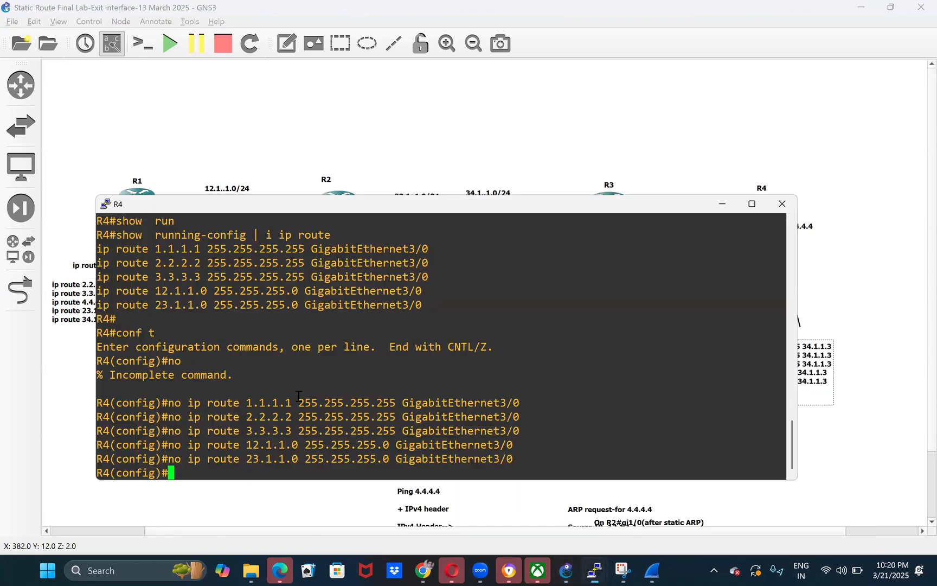
right_click(298, 396)
key(ctrl+z)
key(Return)
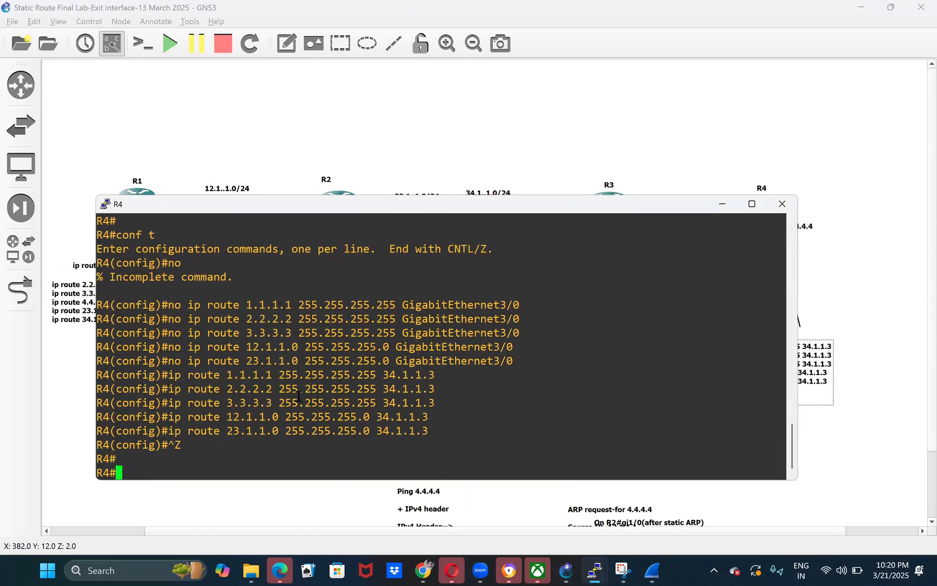
- Switch to R1's console and run show ip route to examine the next hop for 4.4.4.4
click(594, 140)
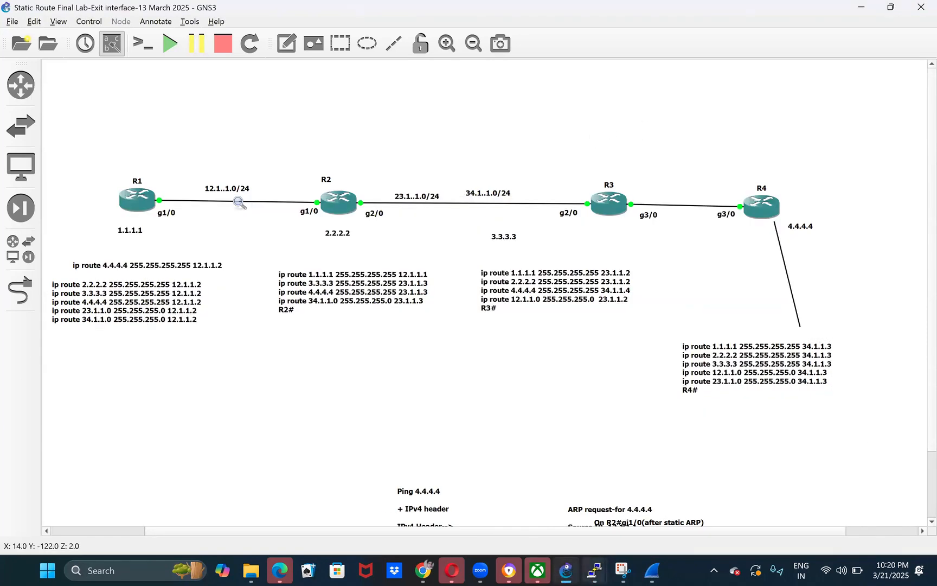
mouse_move(594, 569)
click(339, 467)
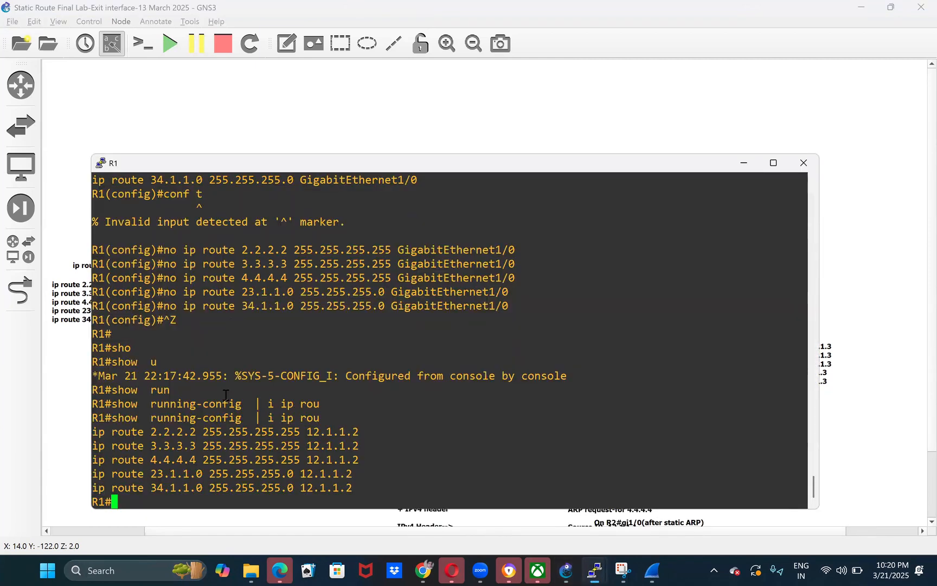
key(Return)
text(sho)
key(Tab)
text(ip rou)
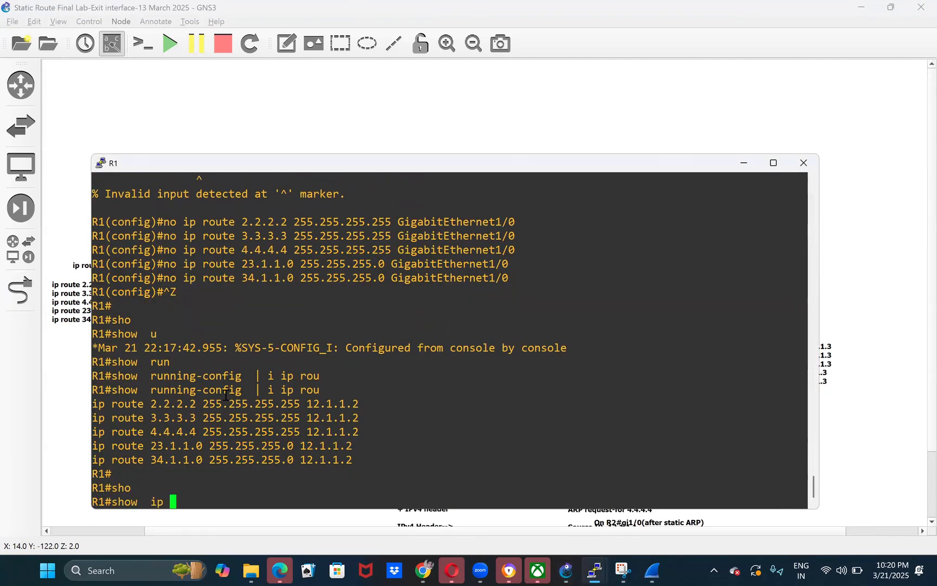
key(Tab)
key(Return)
key(space)
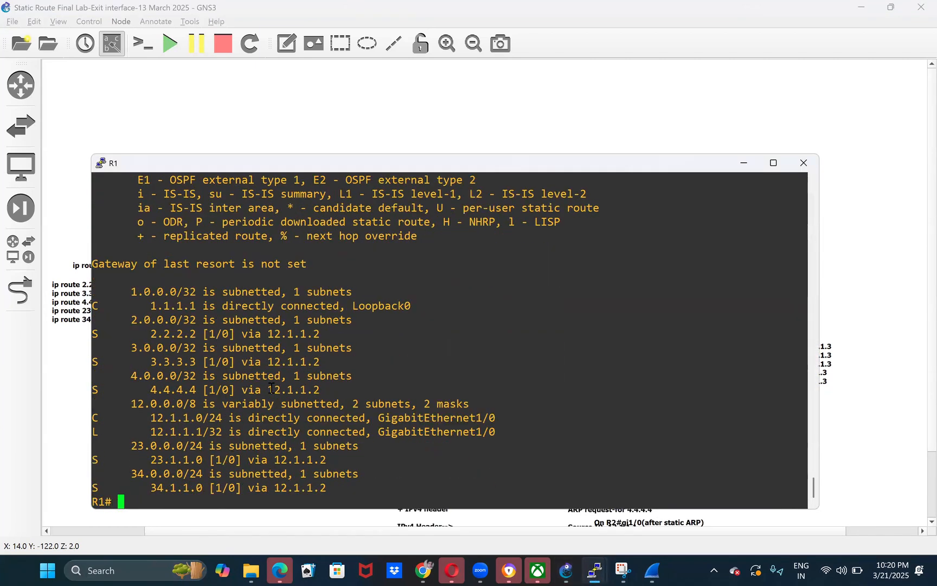
drag(132, 304, 462, 391)
double_click(289, 393)
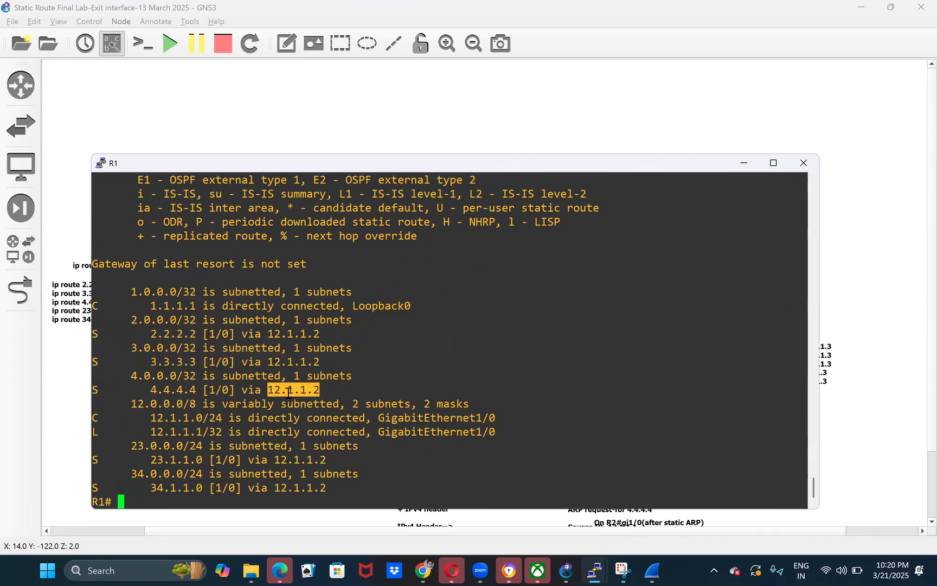
double_click(172, 389)
- Display R1's ARP table with show ip arp
text(sho)
key(Tab)
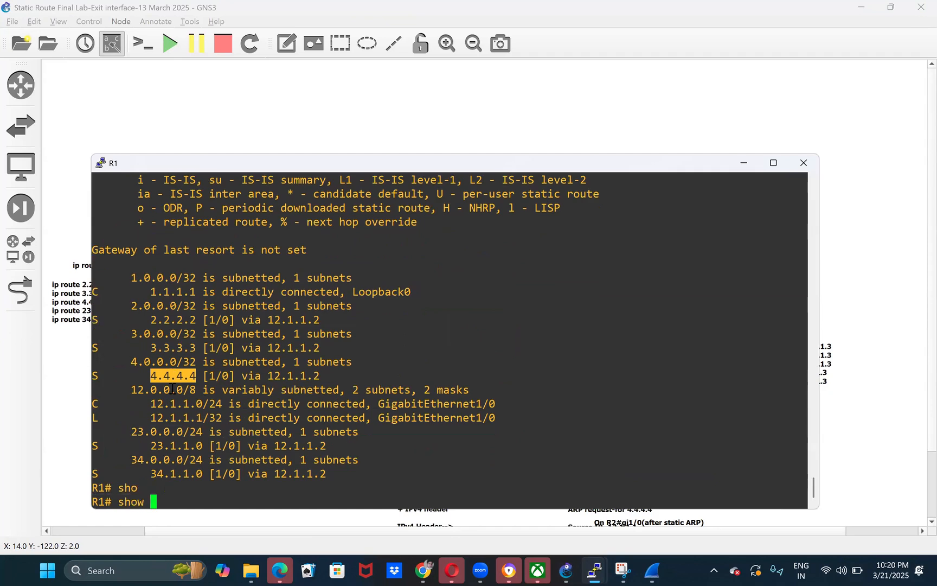
text(ip ar)
key(Tab)
key(Return)
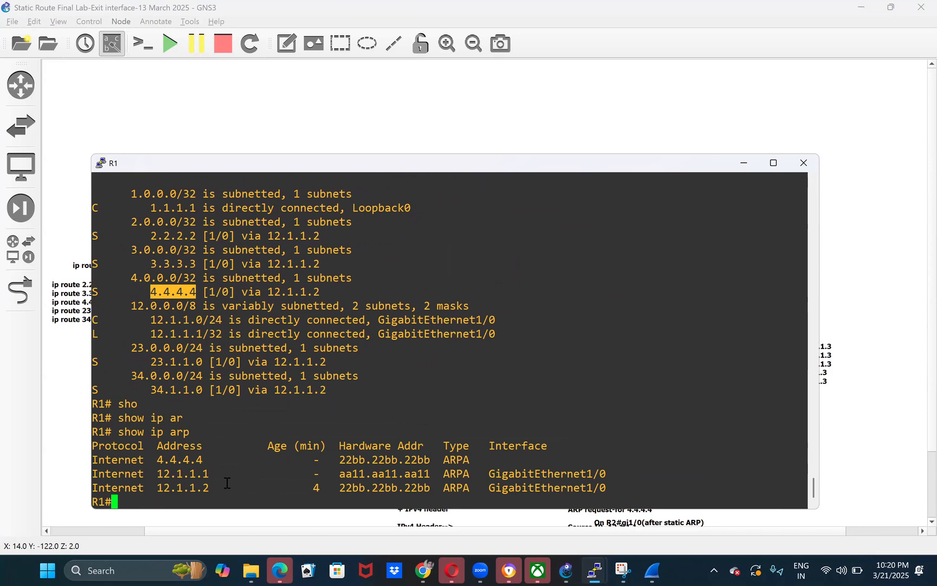
- Filter R1's running configuration for ARP entries with show running-config | i arp
text(conf)
key(BackSpace)
key(BackSpace)
key(BackSpace)
key(BackSpace)
text(sho)
key(Tab)
text(run)
key(Tab)
text(| i arp)
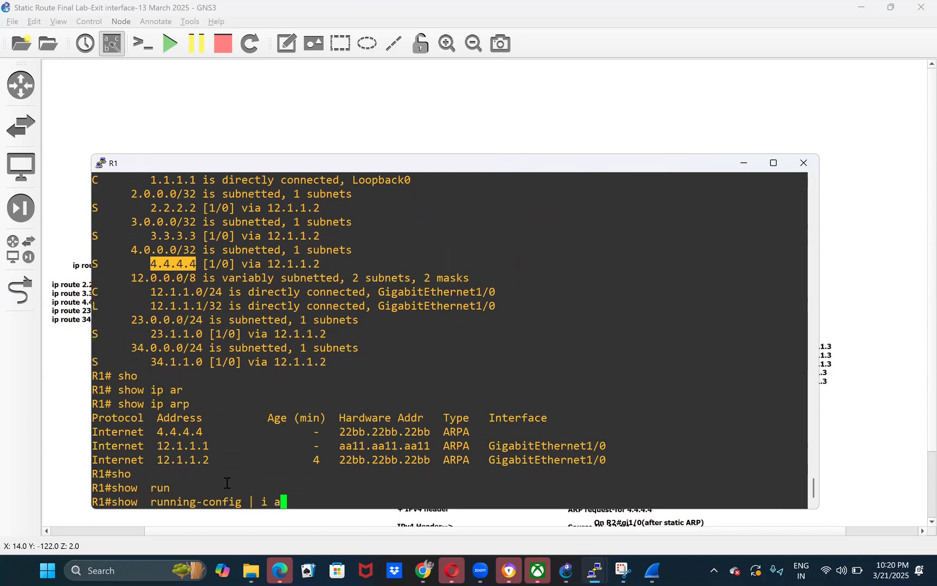
key(Return)
- In R1's global configuration mode, remove the static entry with no arp 4.4.4.4 22bb.22bb.22bb ARPA, then exit
text(conf)
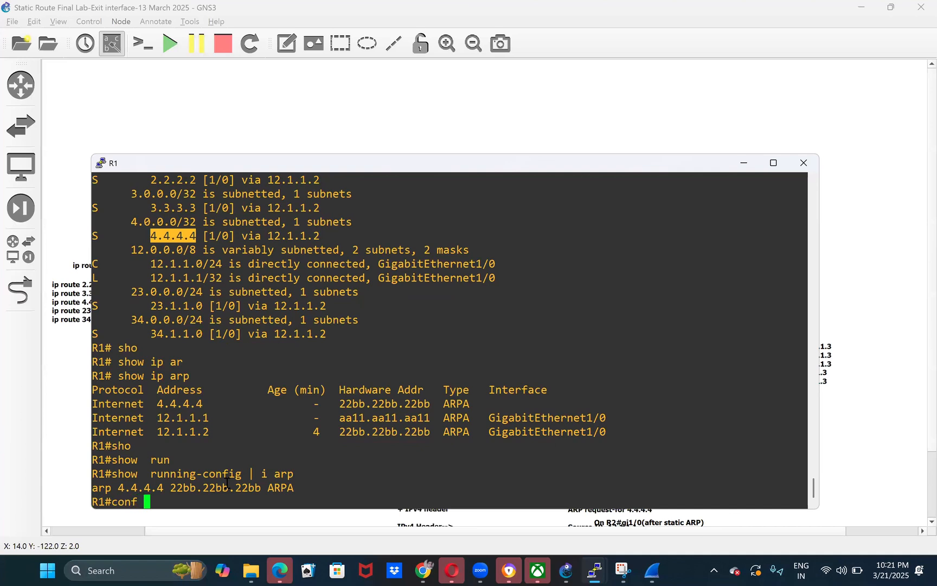
text( t)
key(Return)
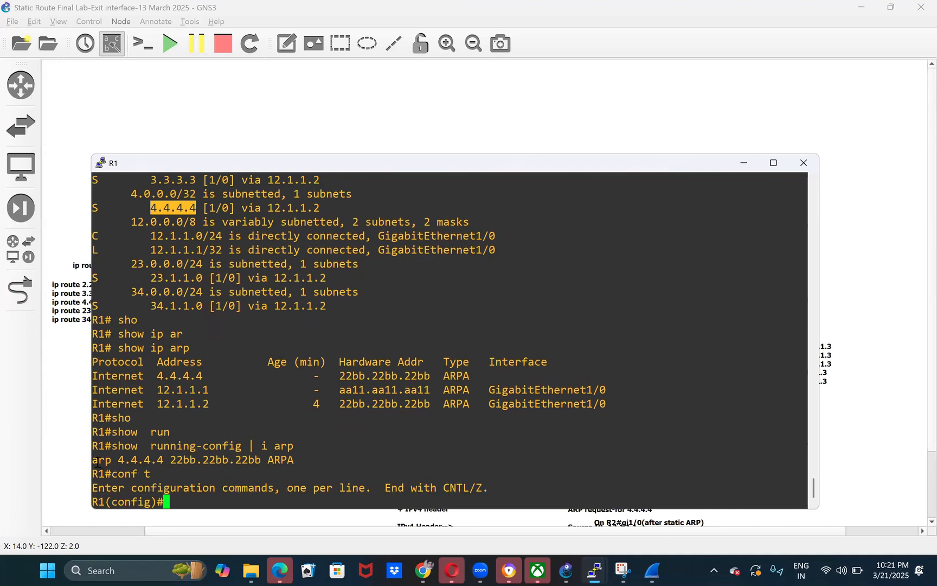
drag(96, 461, 291, 460)
key(super+c)
text(no)
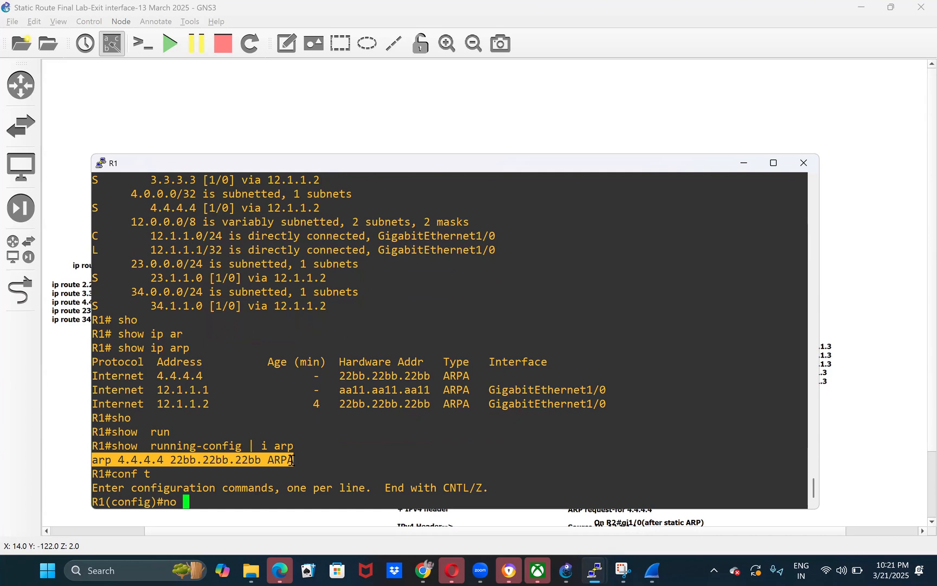
right_click(292, 460)
key(Return)
key(ctrl+z)
- Recheck R1's running configuration for arp lines and run show ip arp to examine the remaining ARP entries
key(Return)
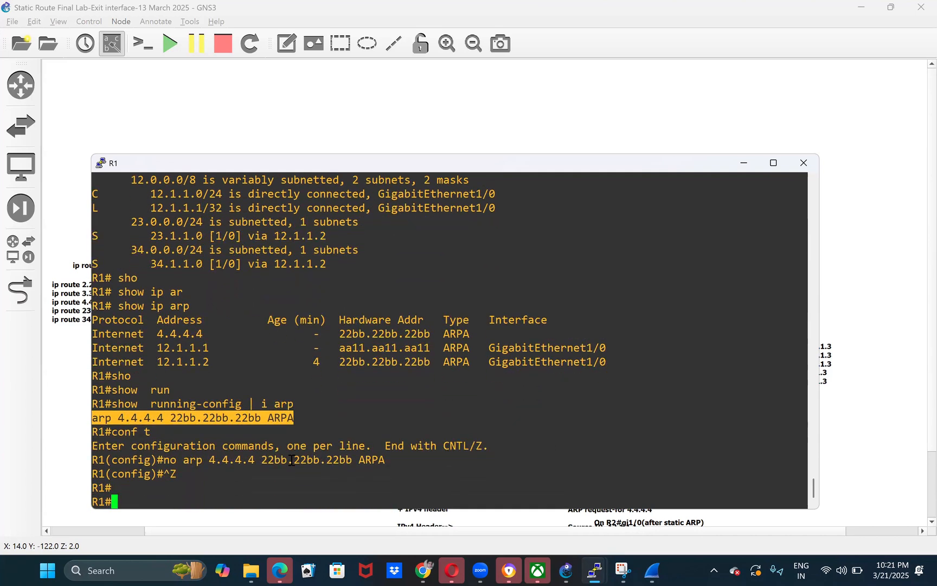
key(Up)
key(Up)
key(Return)
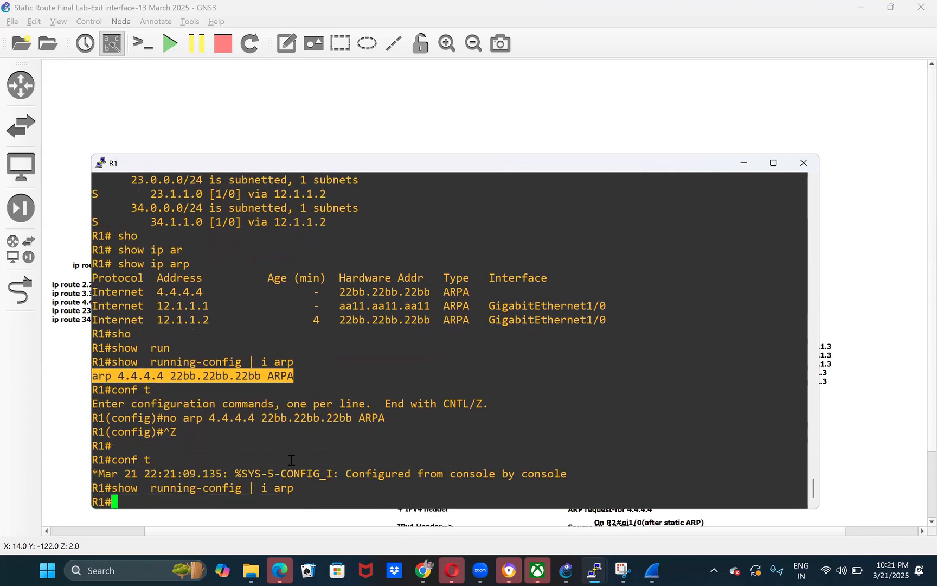
text(sho)
key(Tab)
text(ip ar)
key(Tab)
key(Return)
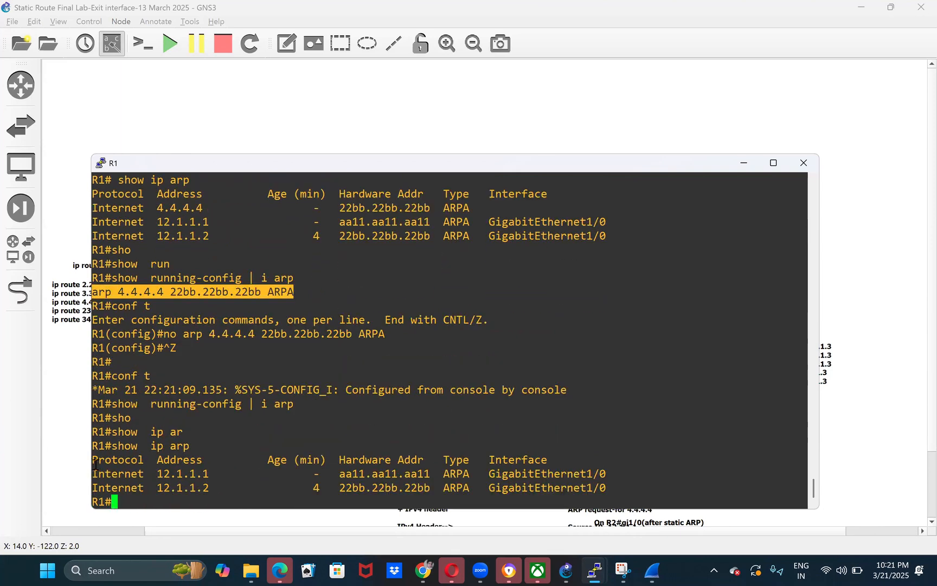
drag(96, 463, 630, 487)
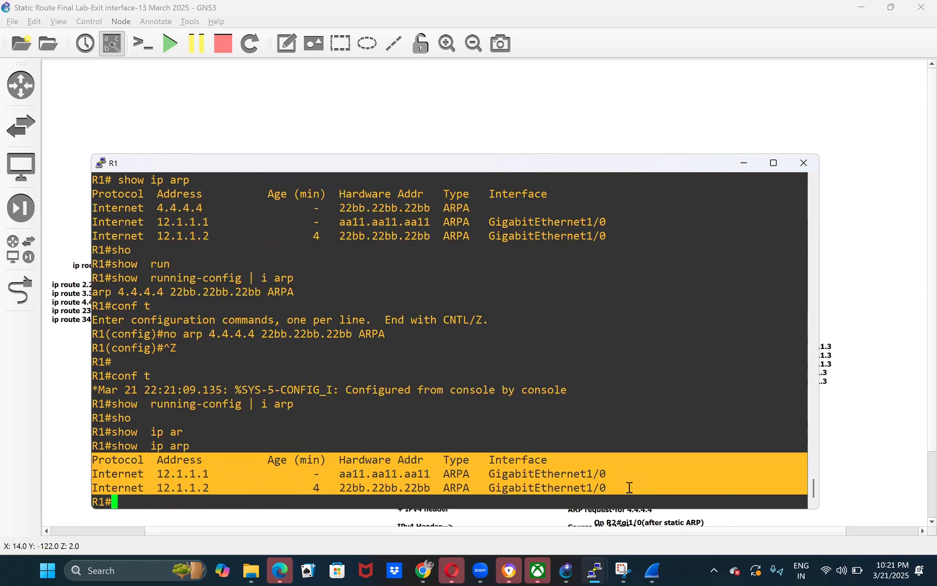
click(323, 439)
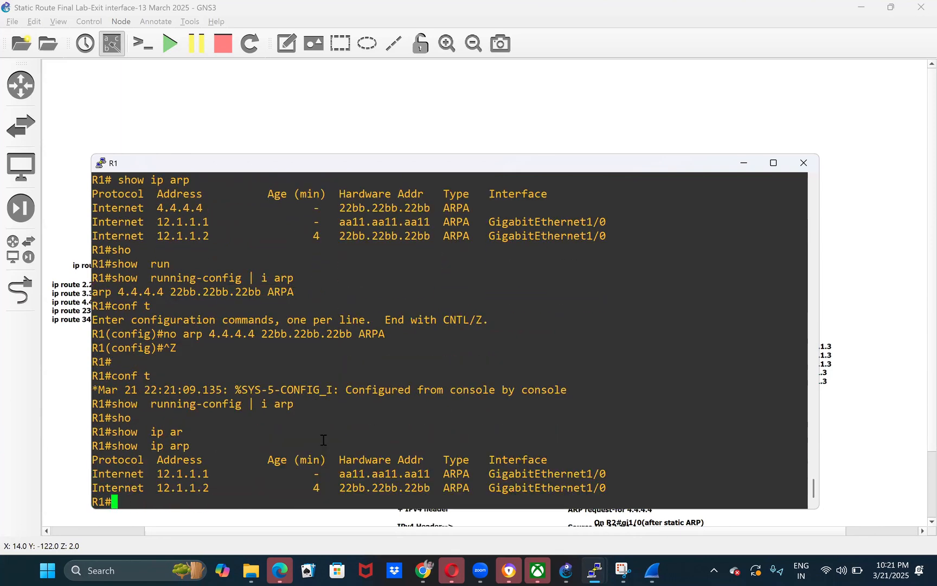
- Display R1's routing table again with show ip route and examine the next hop for 3.3.3.3
click(153, 84)
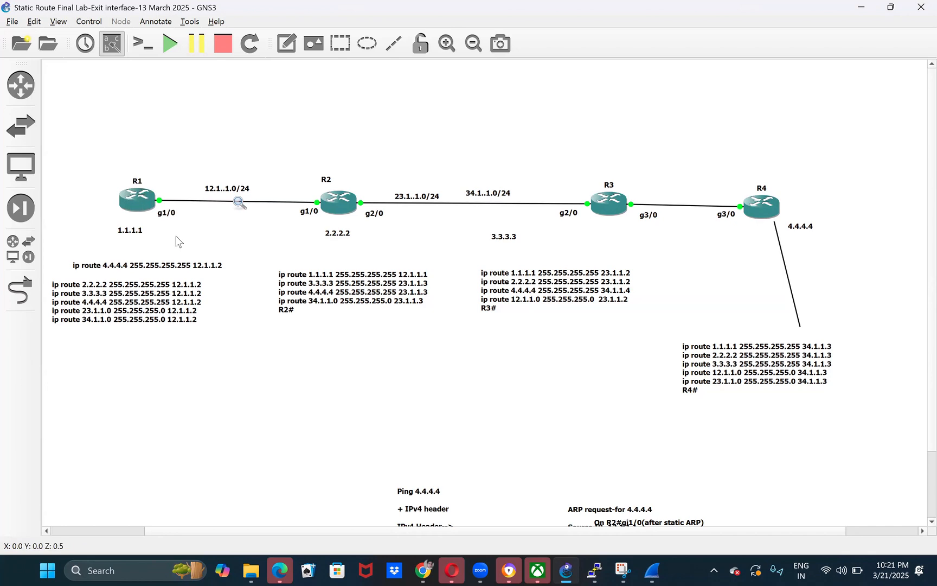
mouse_move(595, 570)
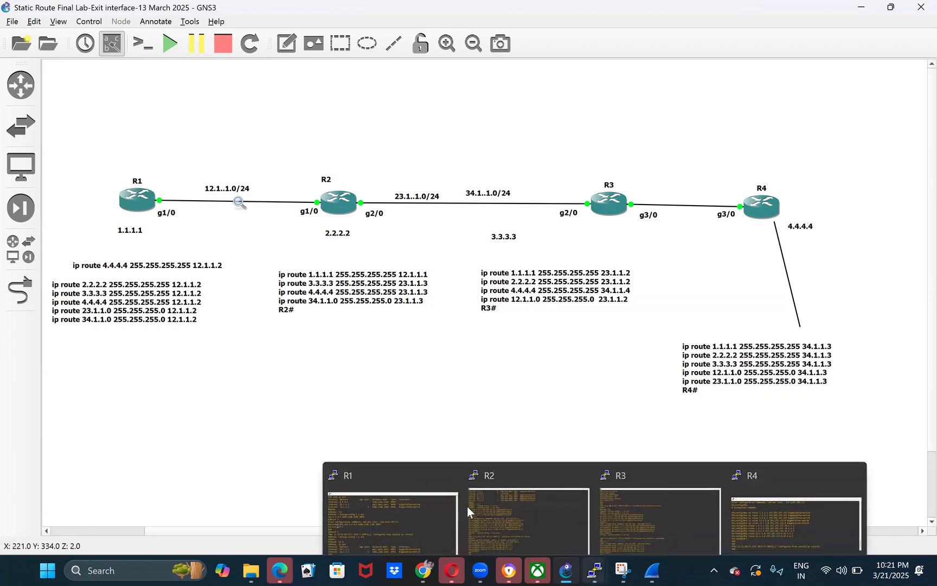
click(402, 495)
text(sho)
key(Tab)
text(ip rou)
key(Tab)
key(Return)
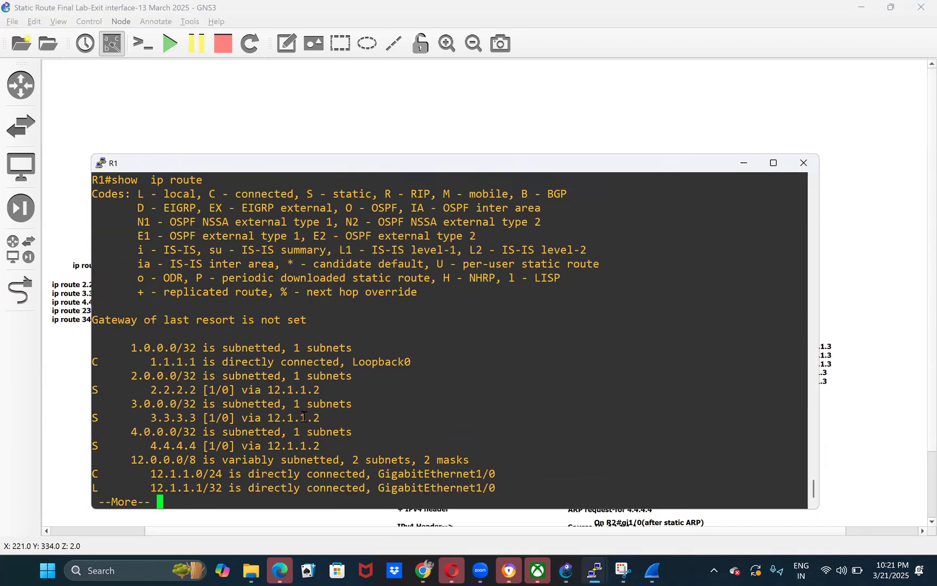
double_click(303, 417)
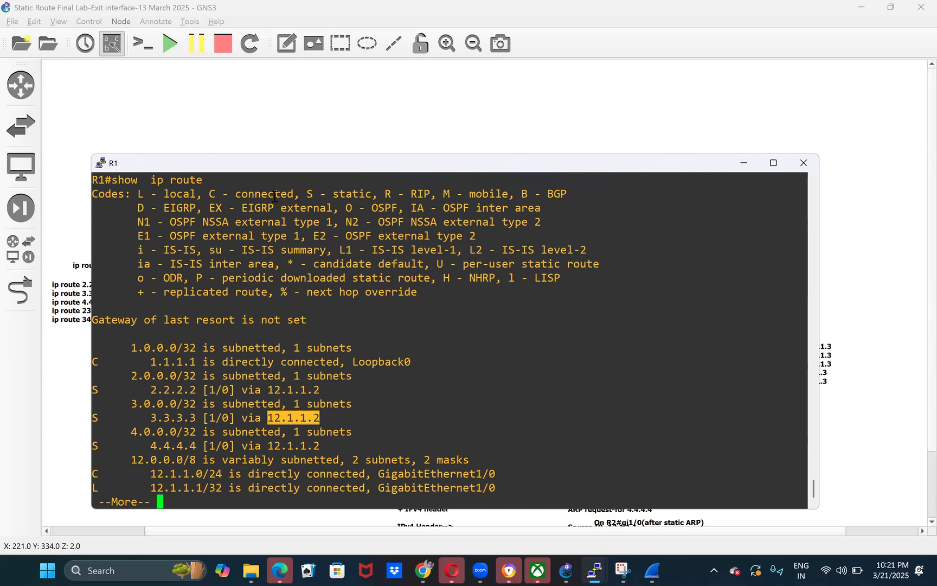
- Locate R2 in the topology, then list its interface addresses in R2's console with show ip int br
click(270, 134)
drag(239, 150, 392, 249)
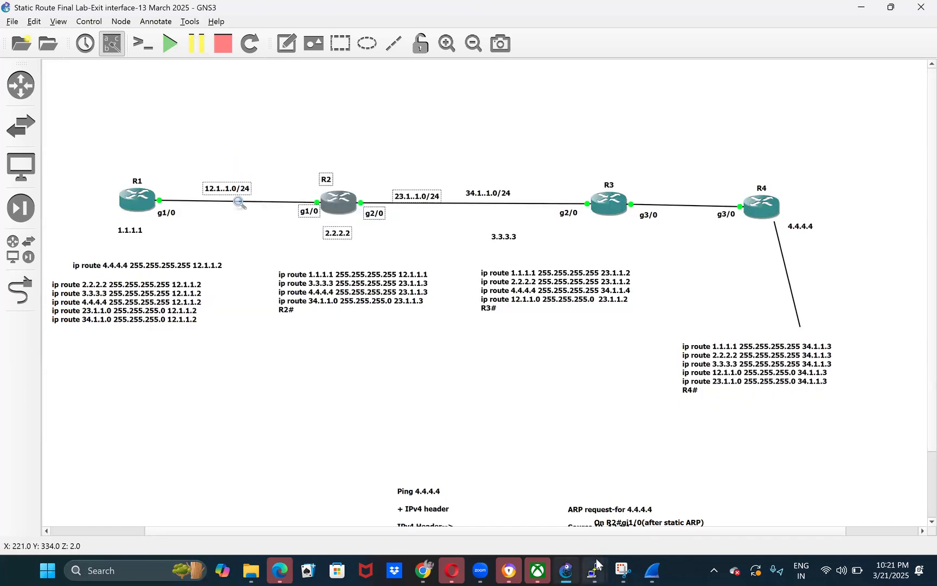
mouse_move(595, 568)
click(509, 481)
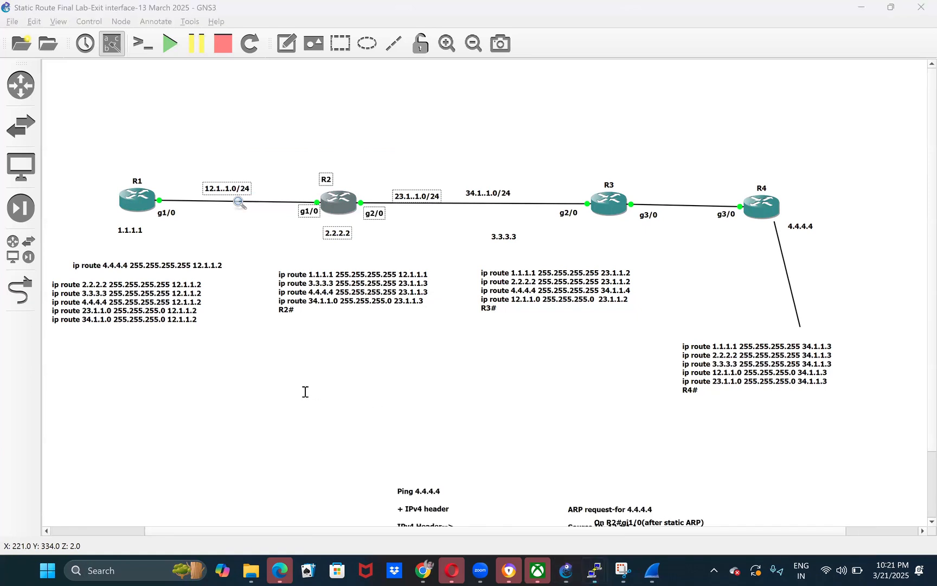
text(s)
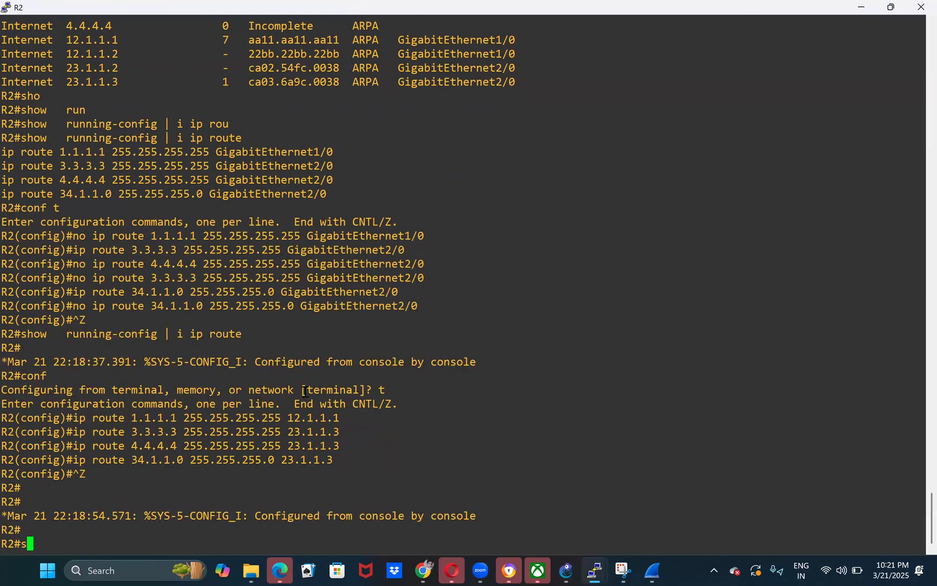
text(ho)
key(Tab)
text(ip int br)
key(Return)
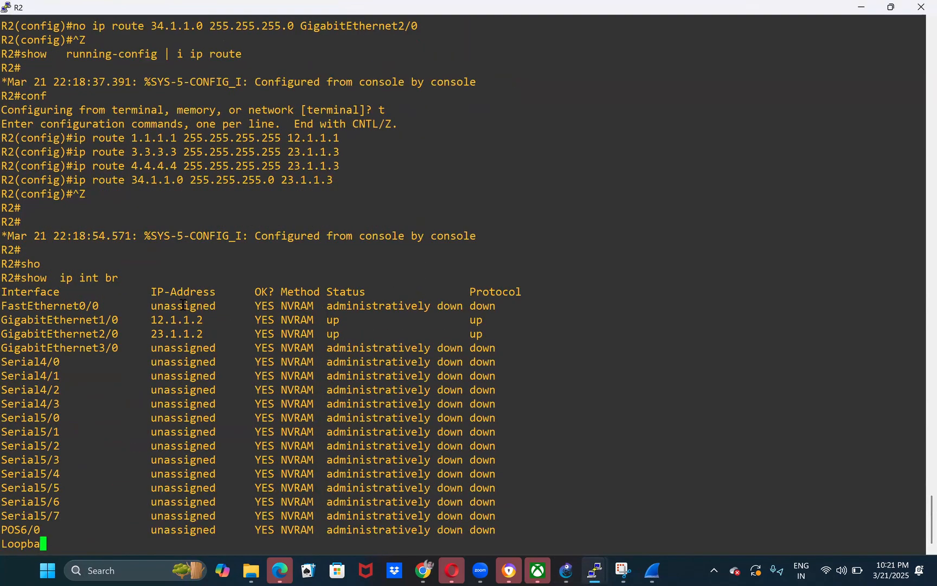
click(865, 11)
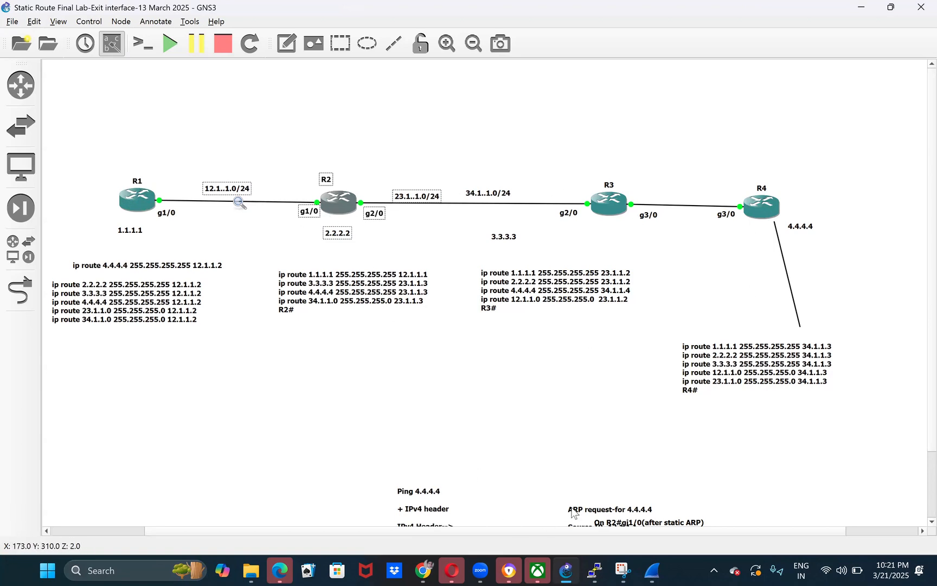
- In R1's console, finish the routing table output and ping 4.4.4.4
click(540, 440)
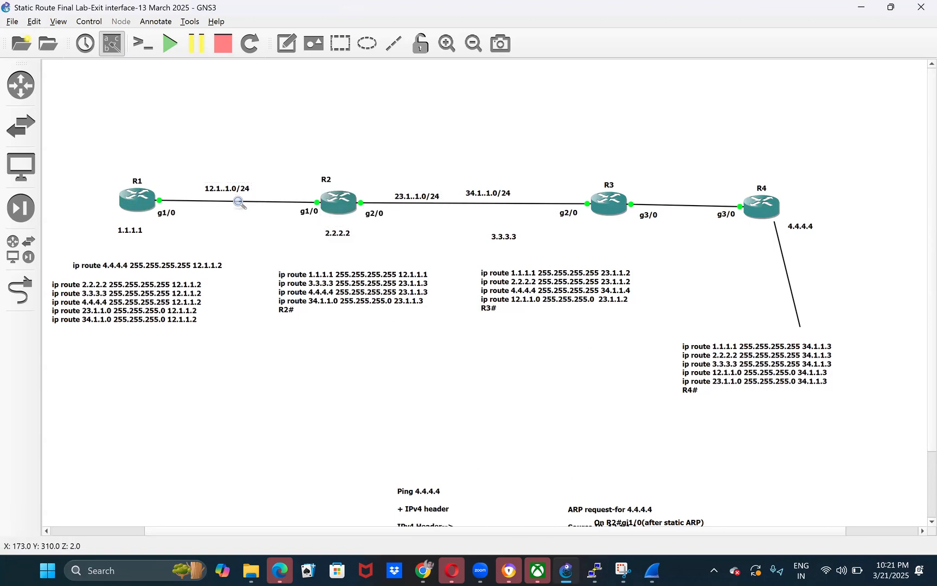
mouse_move(594, 570)
click(359, 496)
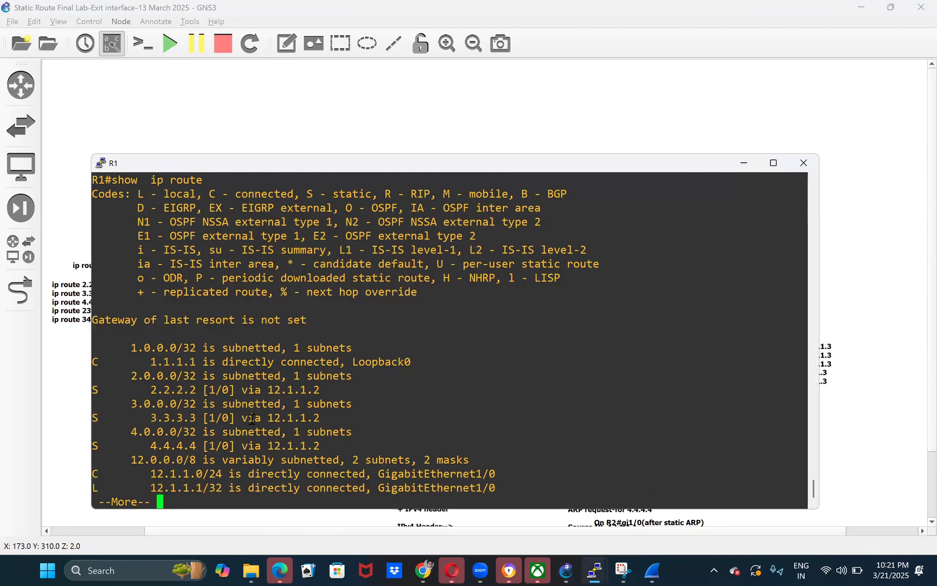
key(Return)
key(Return)
text(pin)
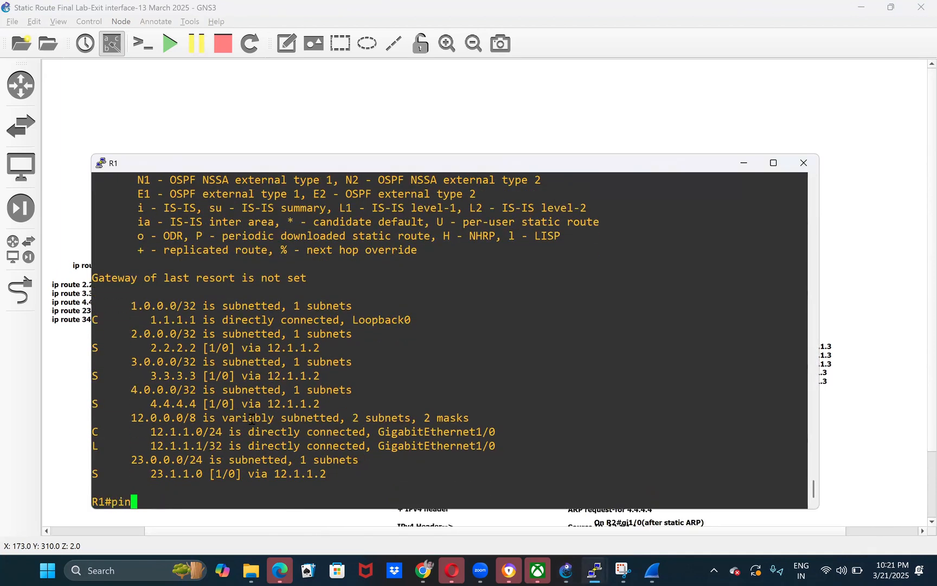
text(g 4.4.4.4)
key(Return)
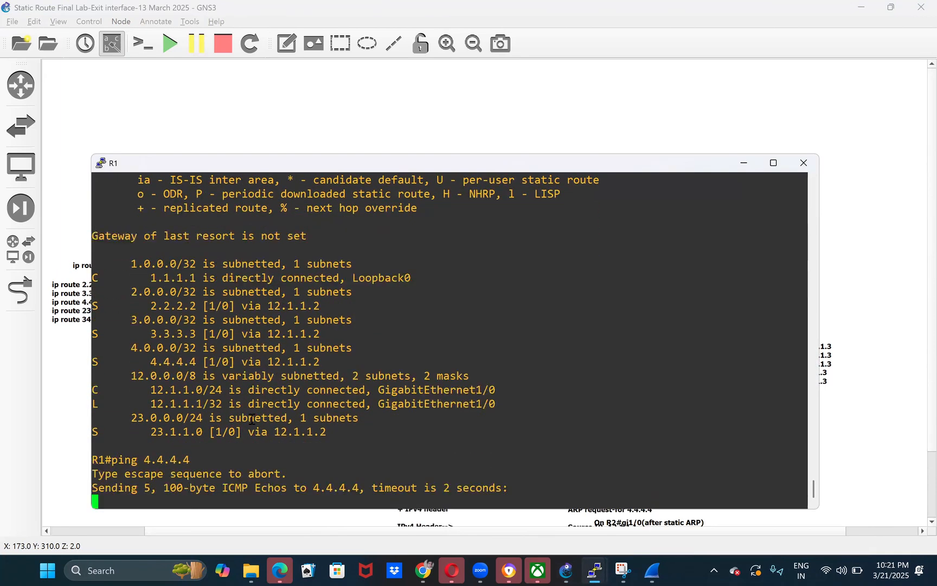
click(903, 319)
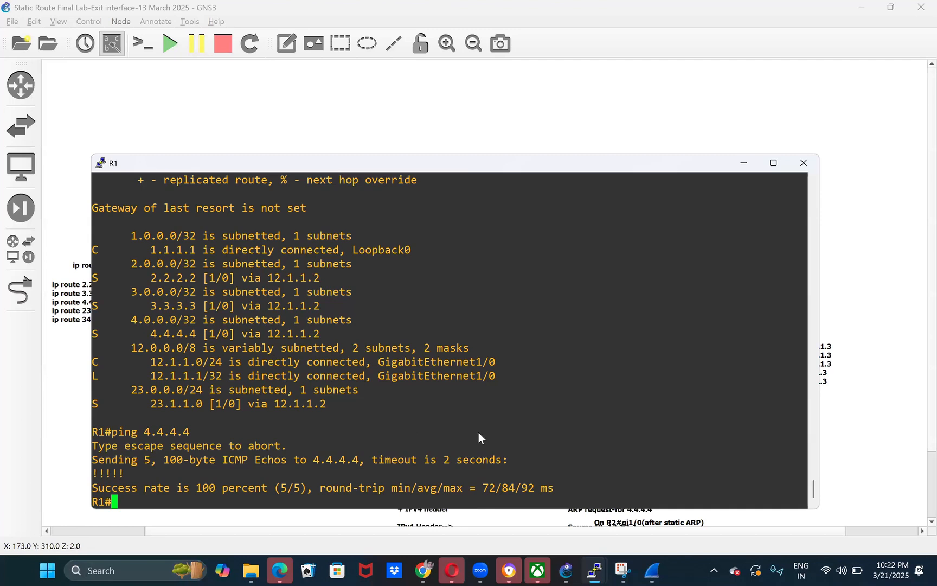
- In R1's configuration mode, enter interface gi1/0 and shut it down
mouse_move(595, 569)
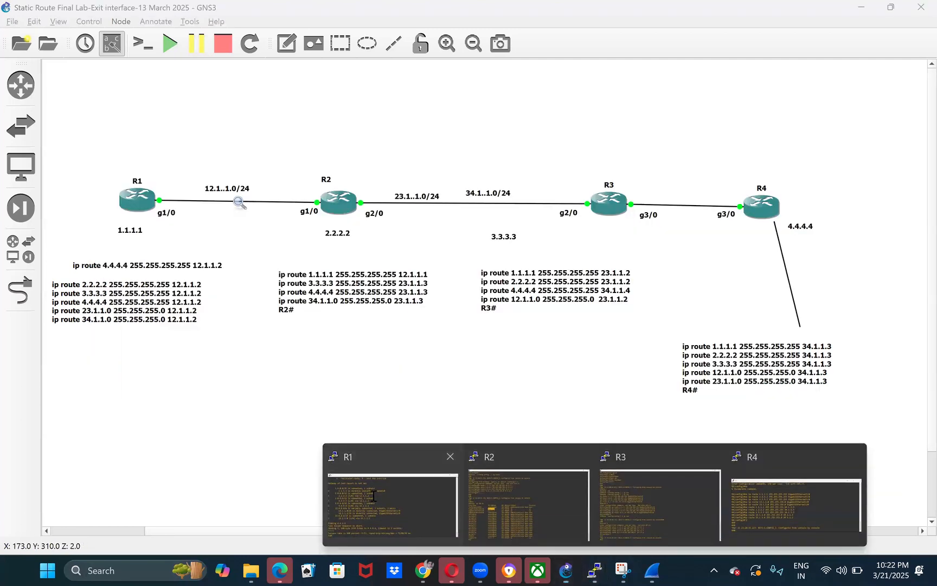
click(372, 495)
text(conf t)
key(Return)
text(int )
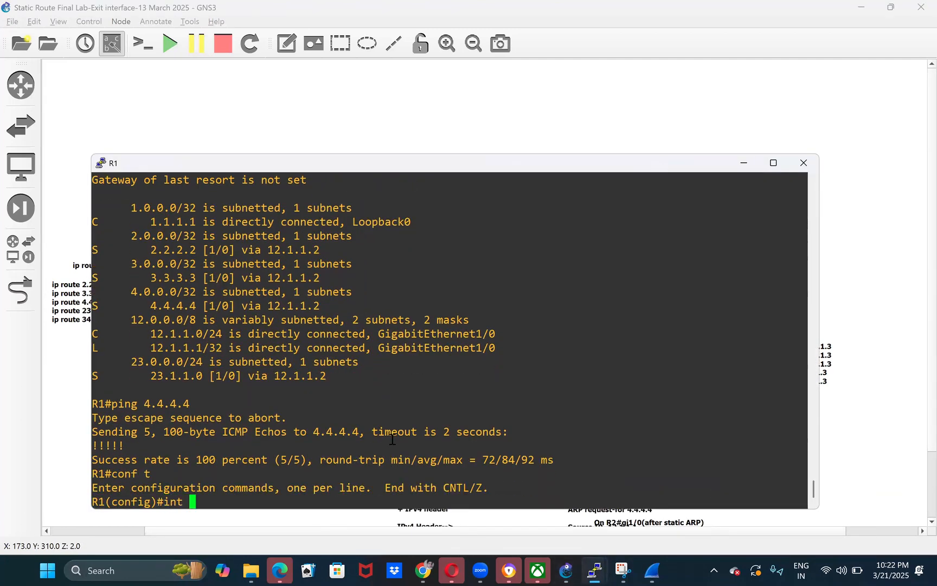
text(gi1/0)
key(Return)
text(shu)
key(Tab)
key(Return)
- Re-enable R1's gi1/0 interface with no shutdown and leave configuration mode
text(no sh)
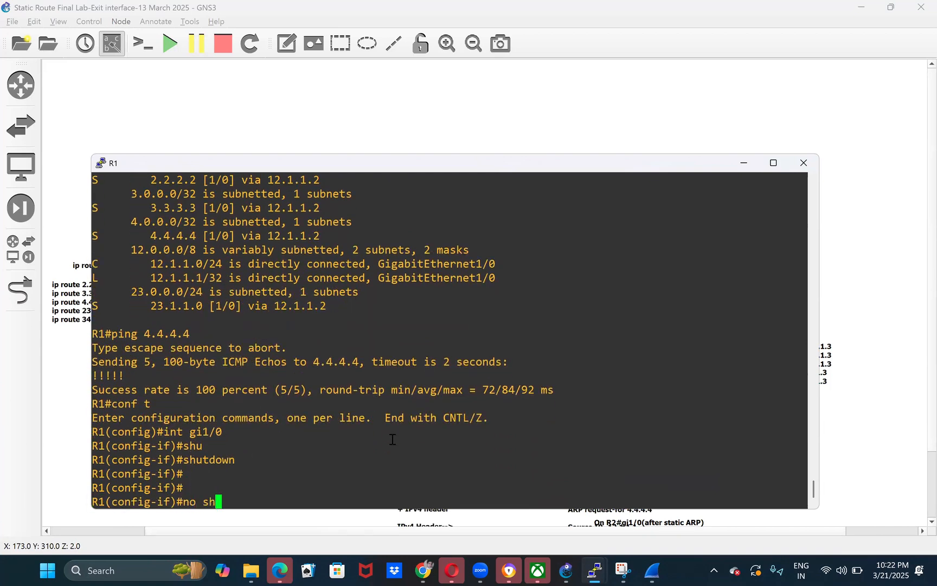
key(Tab)
key(Return)
key(ctrl+z)
key(Return)
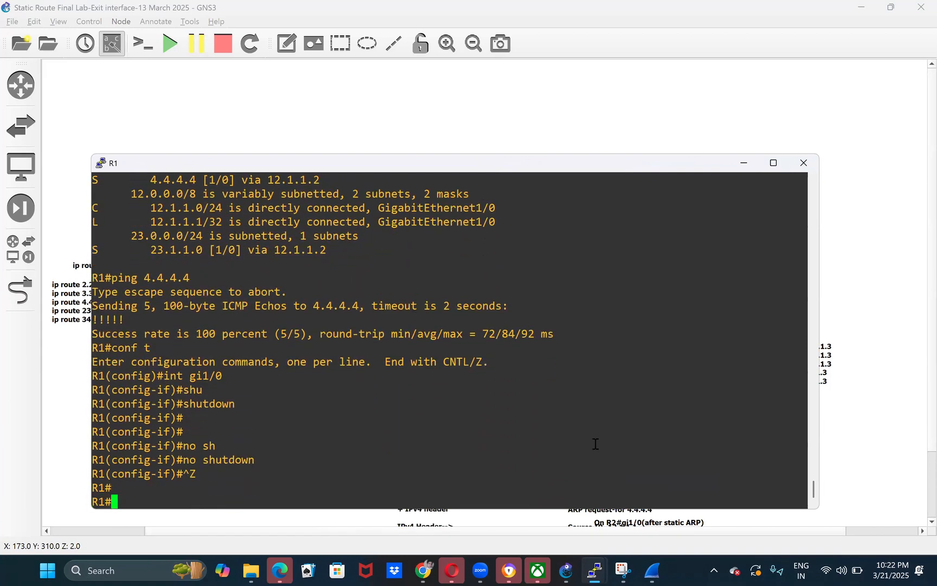
click(831, 452)
- Switch to the Wireshark capture of the R1 to R2 link and examine the ARP request for 12.1.1.2
mouse_move(595, 569)
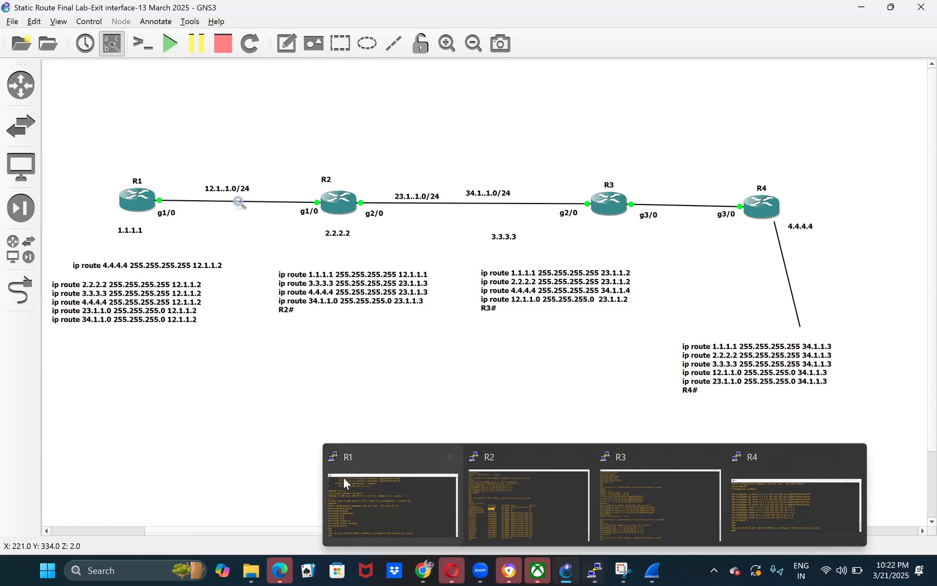
mouse_move(566, 571)
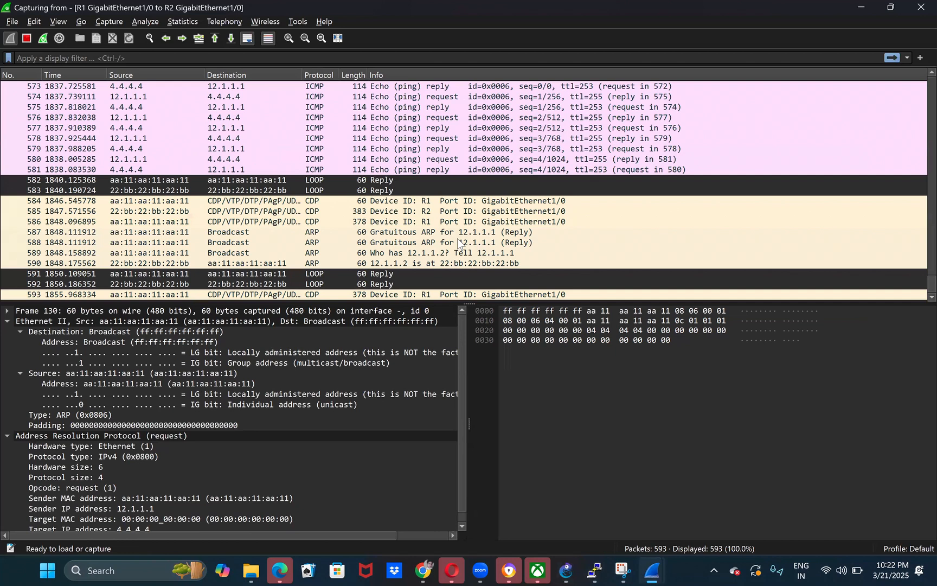
click(429, 242)
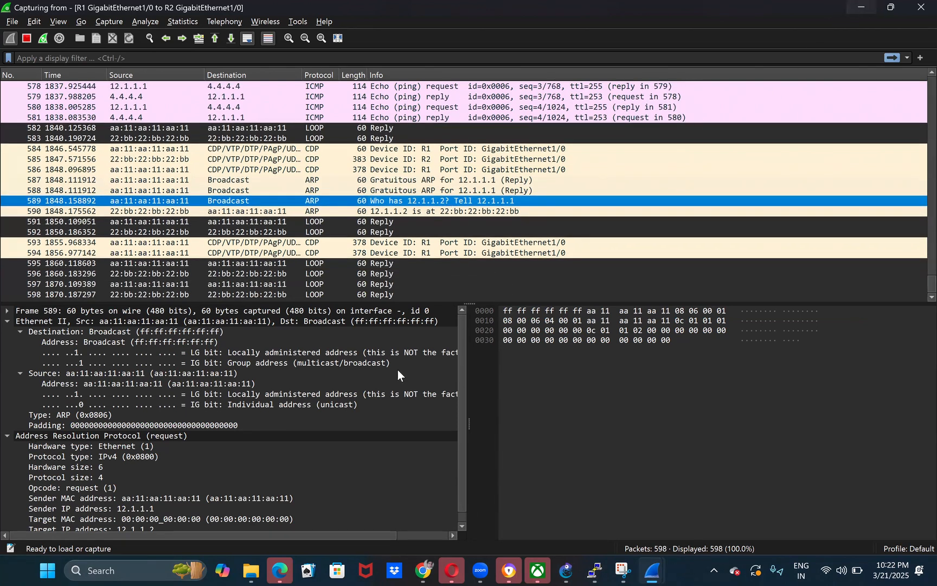
key(alt+Tab)
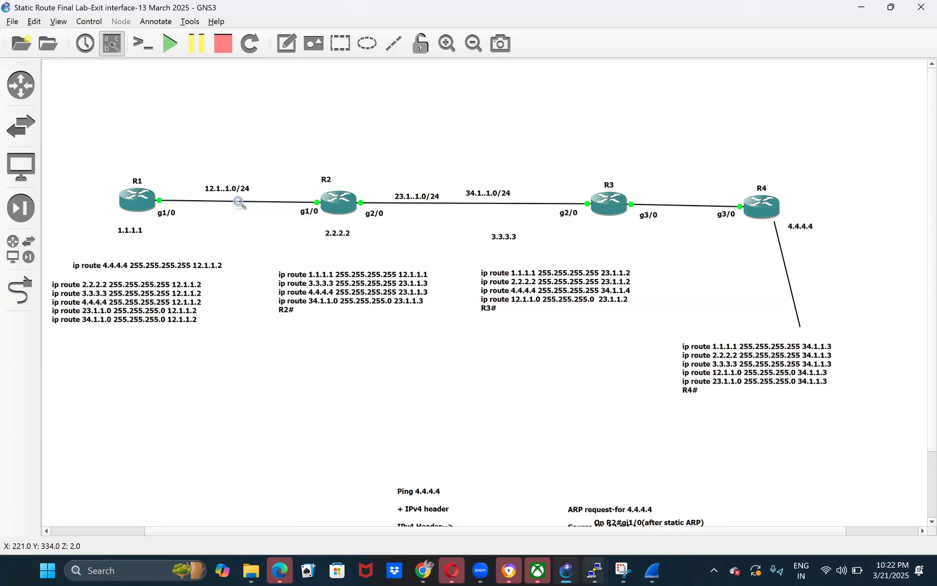
- Run show ip route in R1's console through to the end and highlight the next hop of the 3.3.3.3 route
click(362, 489)
text(sho)
key(Tab)
text(ip rou)
key(Tab)
key(Return)
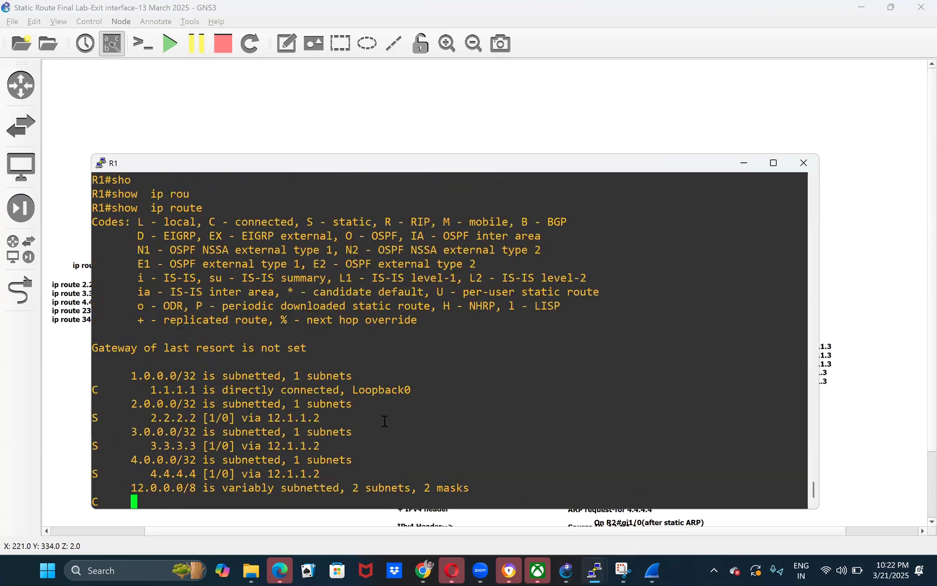
key(space)
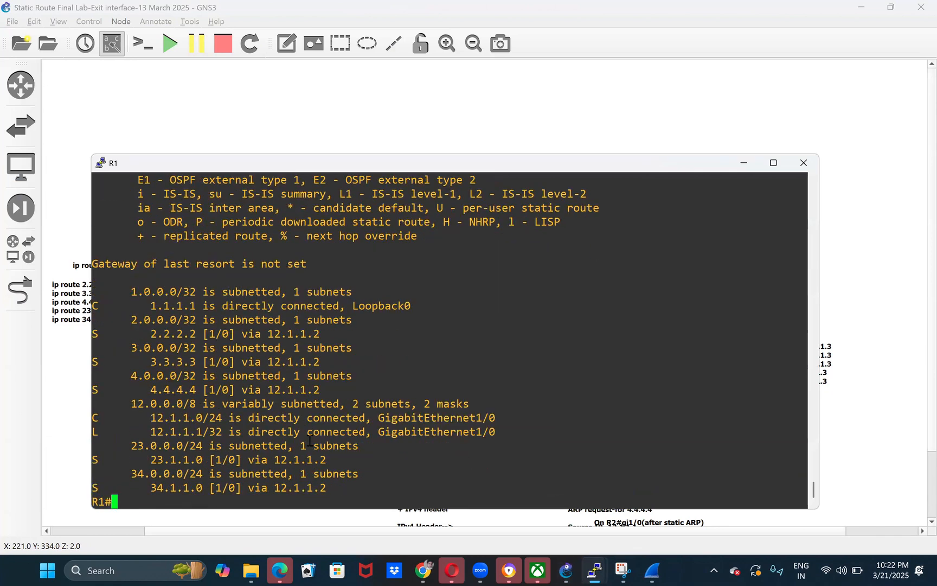
double_click(295, 364)
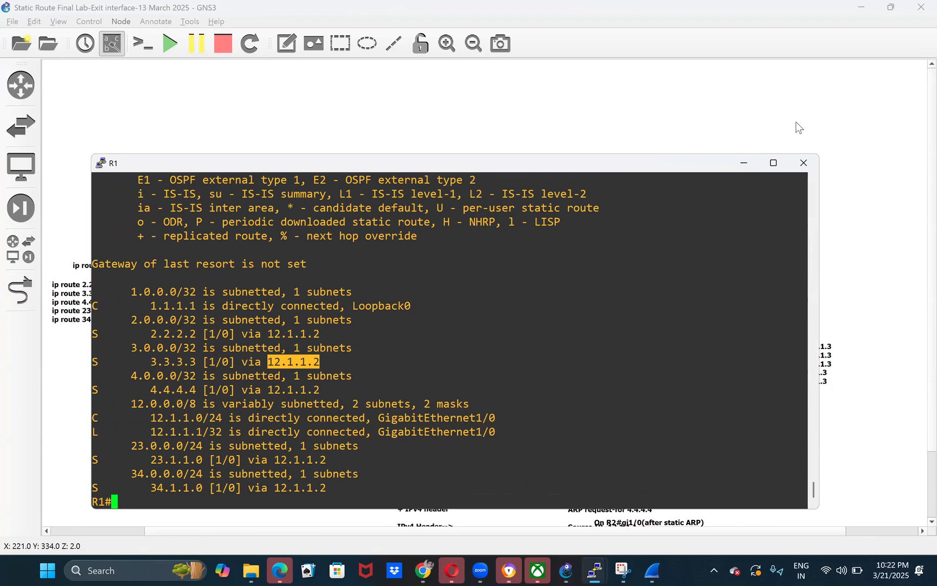
double_click(290, 359)
click(244, 125)
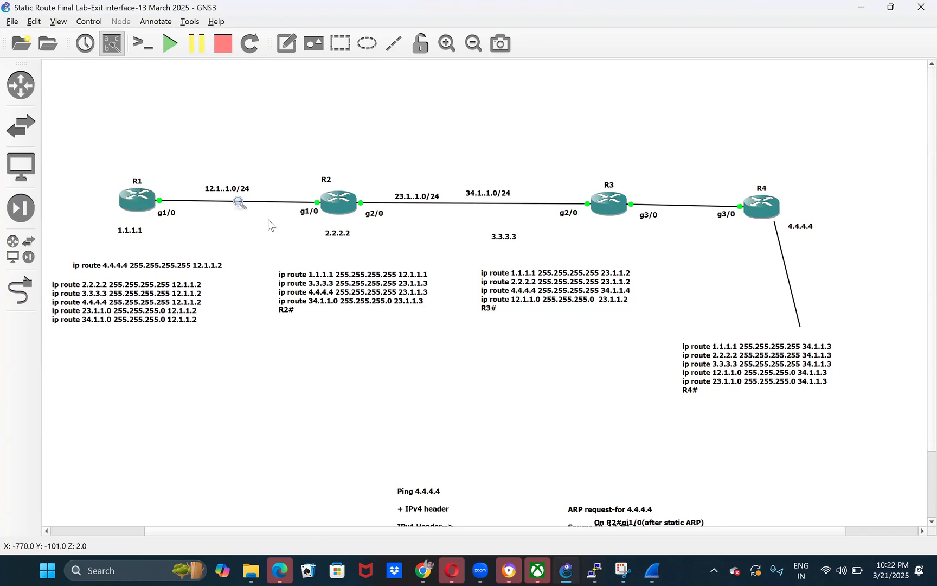
- Point out R2 in the topology, then run show ip route on R2 and highlight the next hop for 4.4.4.4
drag(283, 164, 426, 237)
drag(431, 239, 431, 240)
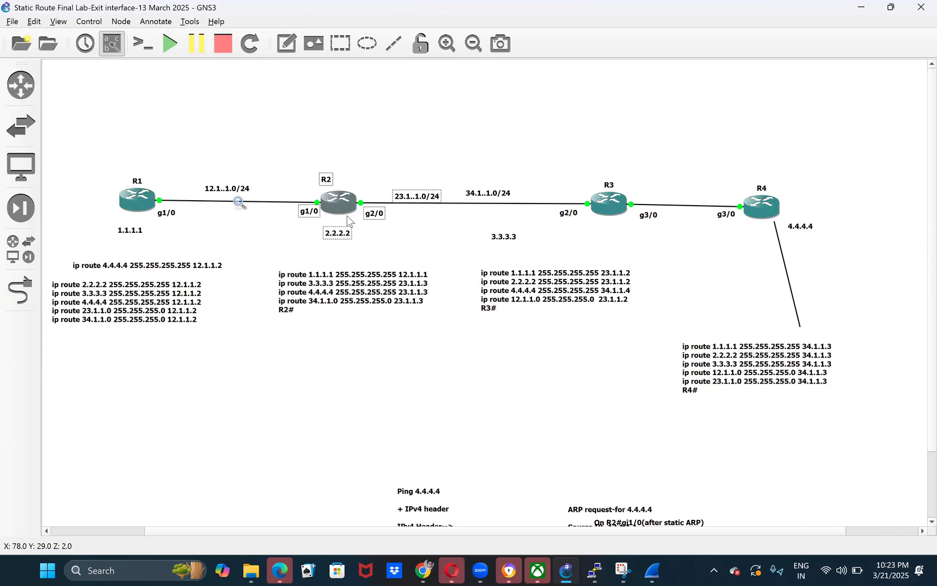
click(506, 391)
mouse_move(595, 569)
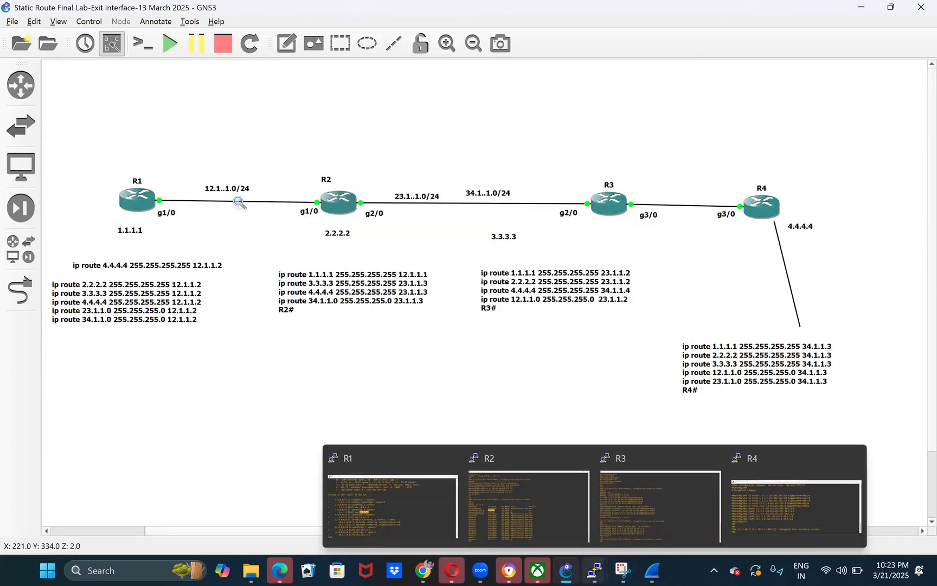
click(527, 484)
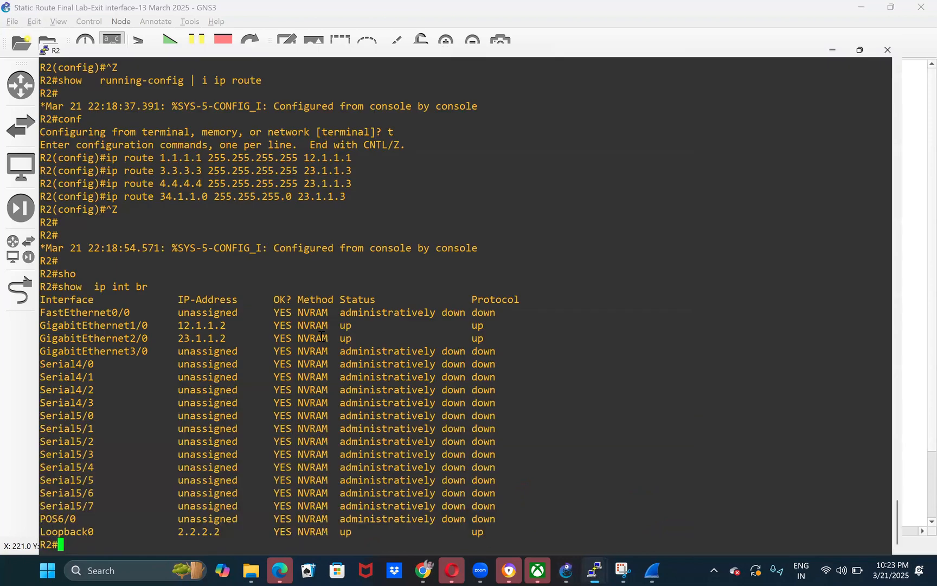
text(sho)
key(Tab)
text(ip rou)
key(Tab)
key(Return)
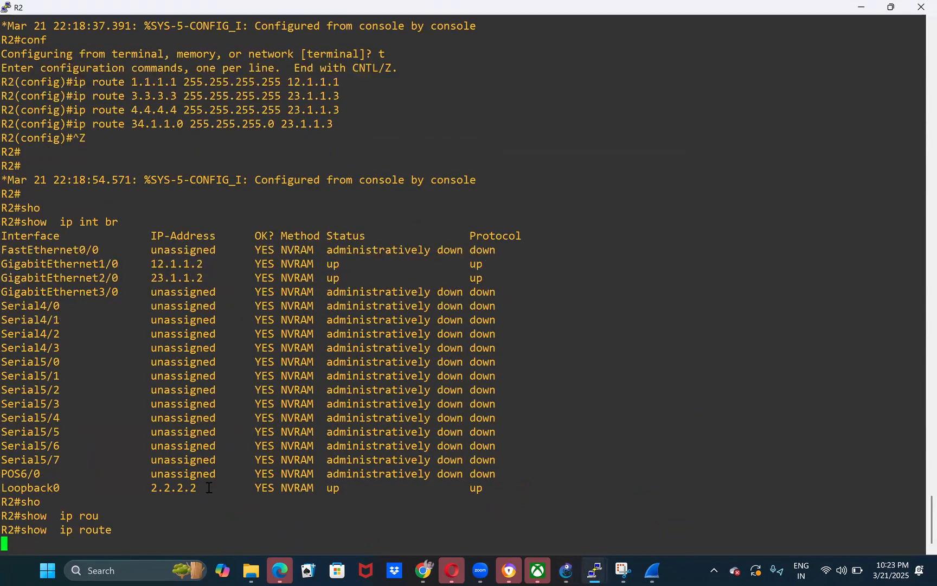
double_click(209, 487)
key(space)
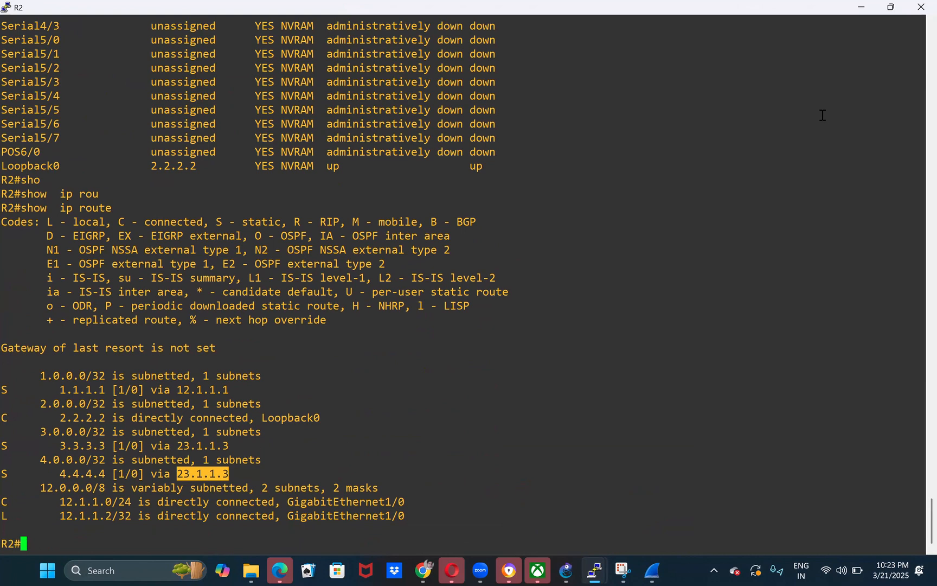
click(852, 12)
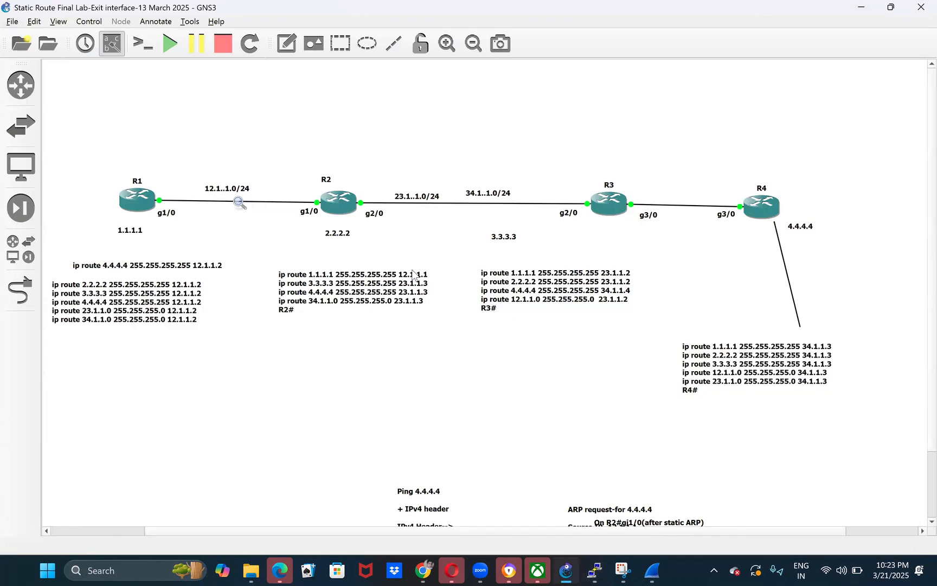
- Mark R2 in the topology and nudge its g1/0 and g2/0 interface labels slightly outward from the router
drag(297, 139, 402, 250)
click(264, 251)
mouse_move(309, 210)
mouse_down()
mouse_move(280, 213)
mouse_move(303, 210)
mouse_up()
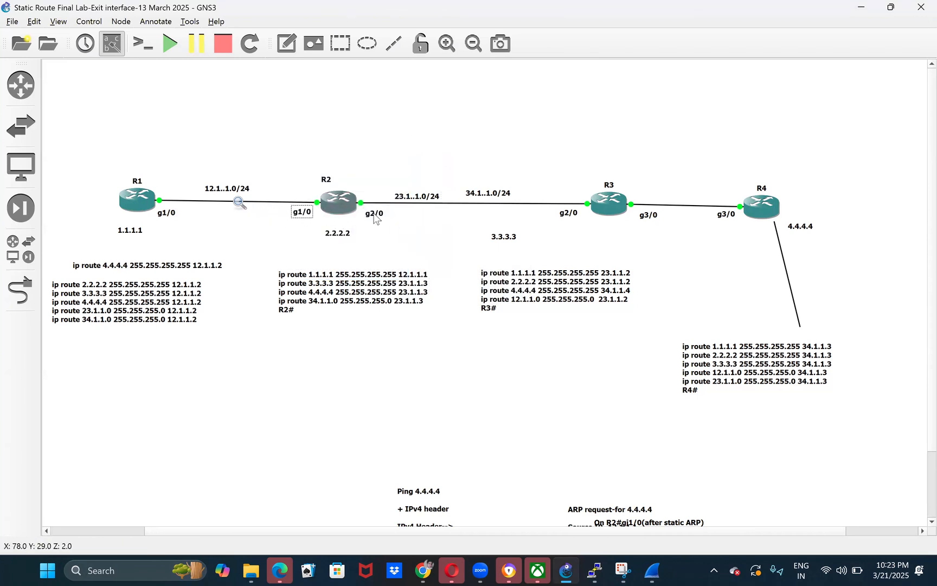
drag(374, 214, 379, 208)
click(425, 369)
drag(382, 209, 380, 216)
drag(302, 214, 297, 216)
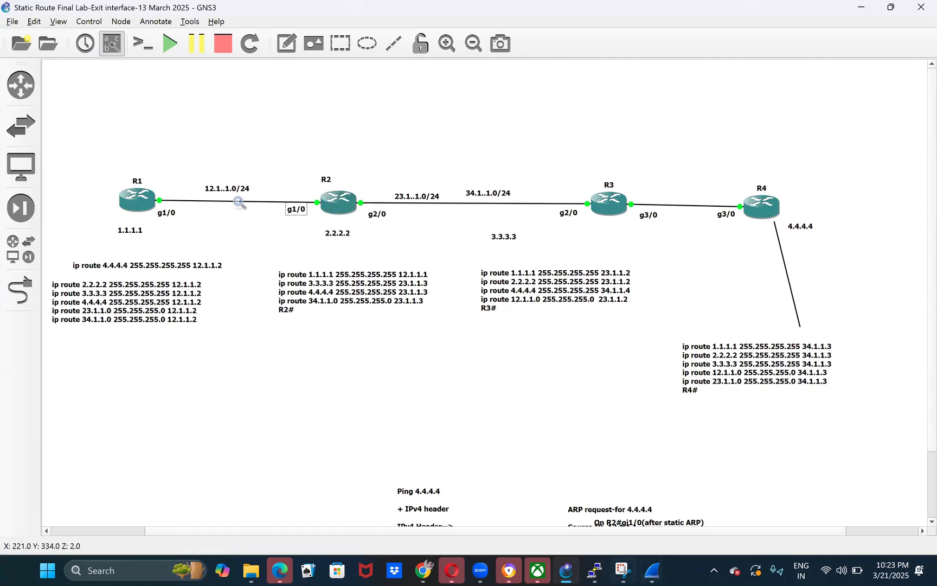
- Rerun show ip route on R2 and examine the exit interface of the connected 23.1.1.0/24 and local 23.1.1.2/32 routes
mouse_move(594, 570)
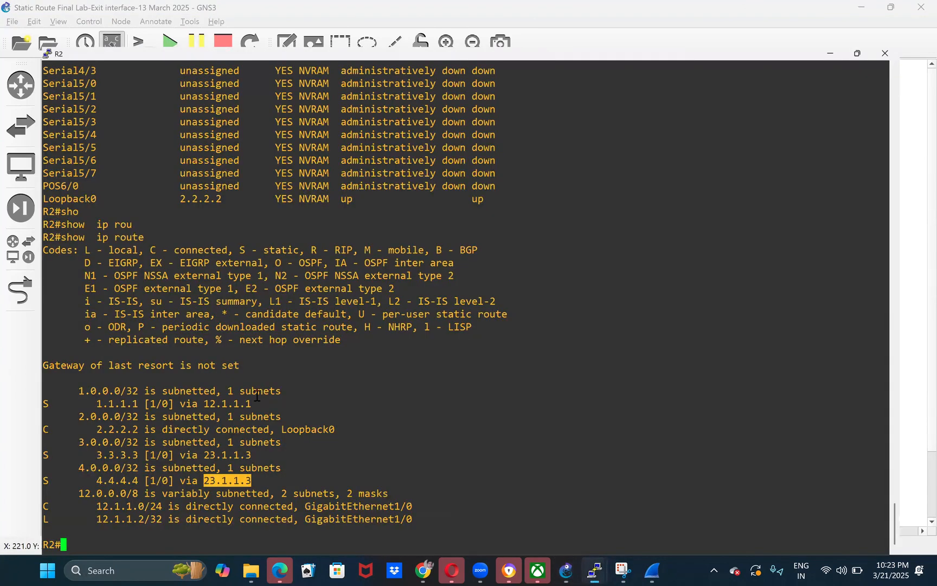
text(sho)
key(Tab)
text(ip rou)
key(Tab)
key(Return)
key(space)
key(space)
key(space)
drag(47, 474, 360, 495)
double_click(360, 495)
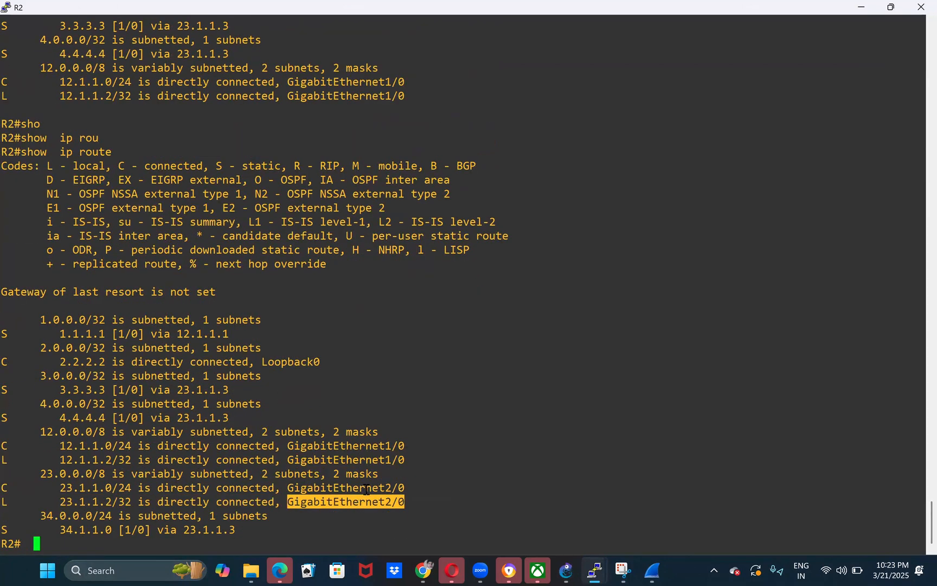
double_click(365, 487)
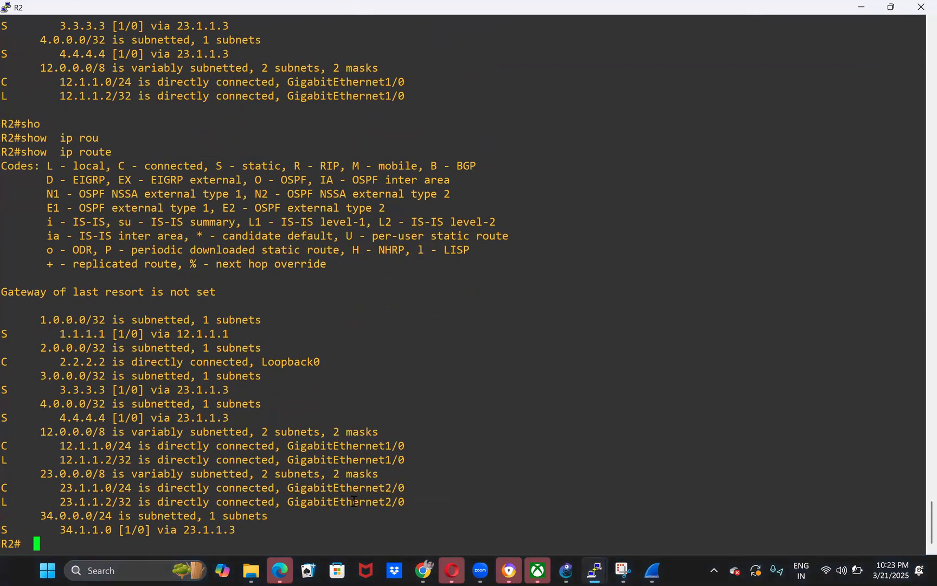
double_click(353, 501)
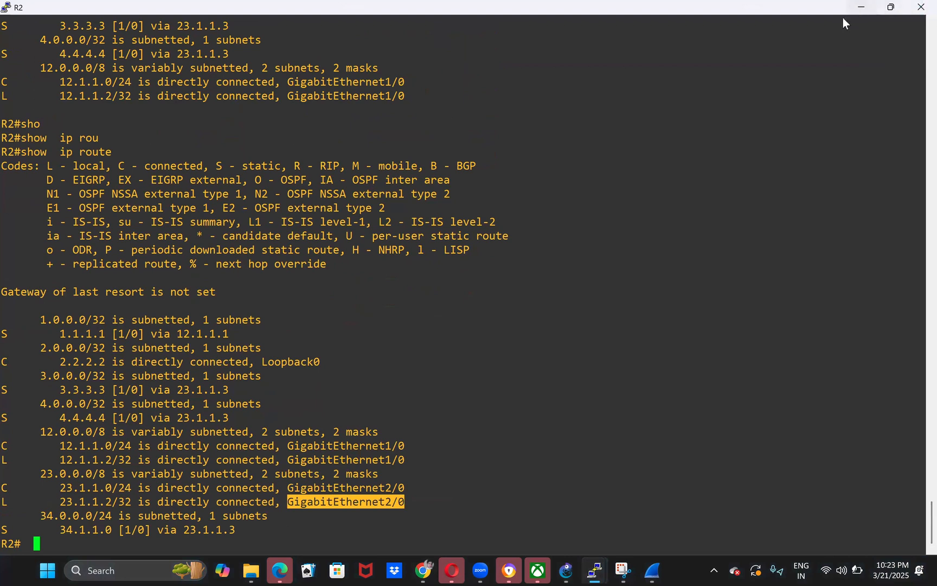
- Nudge R2's g2/0 label slightly outward and point out the R2 to R3 and R1 to R2 segments in the topology
mouse_move(382, 213)
mouse_down()
mouse_move(396, 181)
mouse_move(378, 210)
mouse_move(385, 214)
mouse_up()
drag(368, 161, 613, 232)
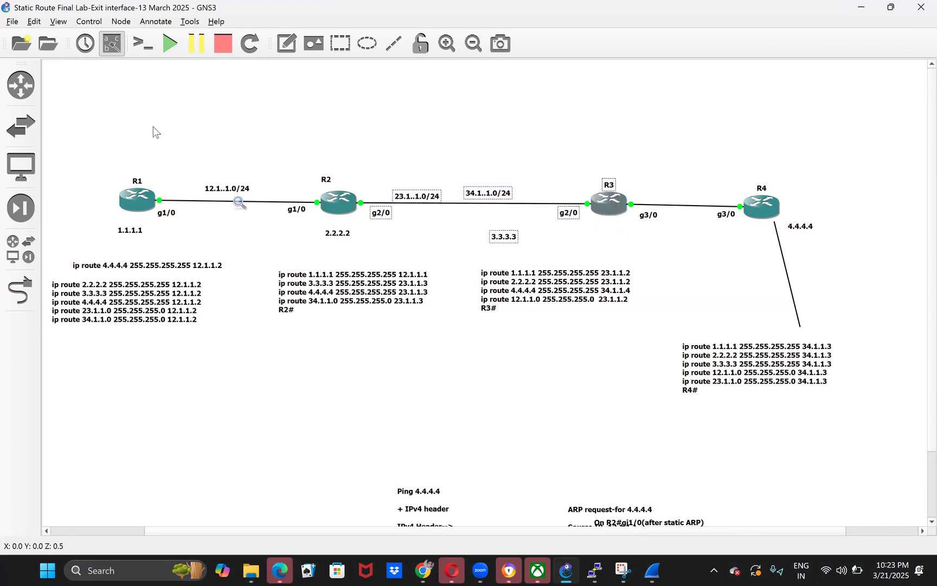
drag(294, 164, 182, 217)
click(395, 230)
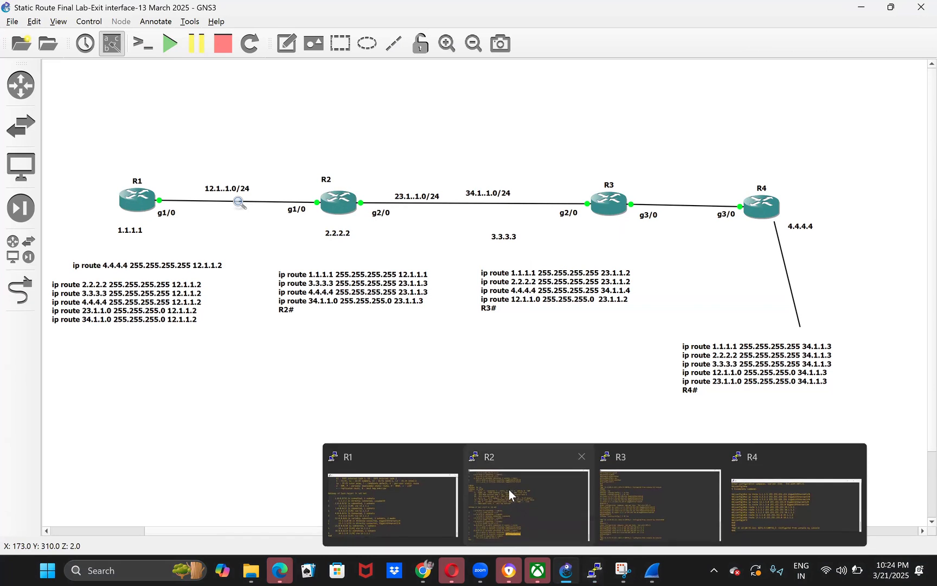
- Switch to R2's console in full-screen view and run show ip route 4.4.4.4 to examine its routing entry
key(alt+Tab)
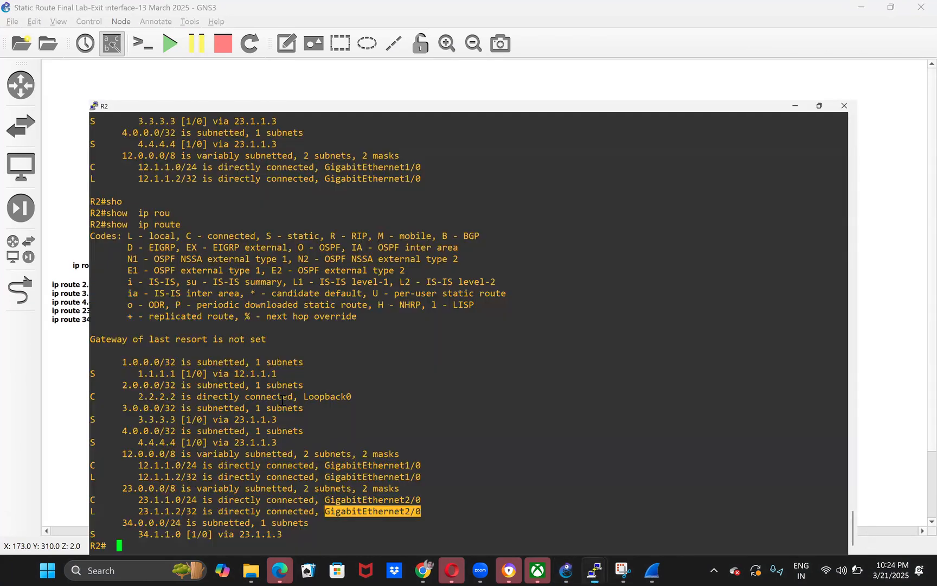
key(super+Up)
text(sho)
key(Tab)
text(ip rou)
key(Tab)
text(4.4.4.4)
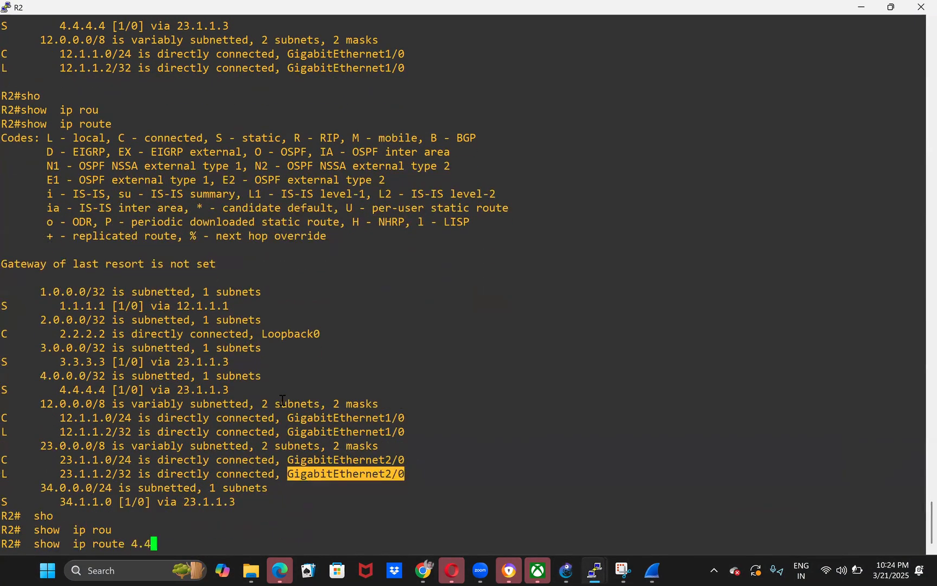
key(Return)
- Run show ip cef 4.4.4.4 255.255.255.255 on R2 to check the CEF next hop and exit interface
key(Up)
key(BackSpace)
key(BackSpace)
key(BackSpace)
key(BackSpace)
key(BackSpace)
key(BackSpace)
key(BackSpace)
key(BackSpace)
key(BackSpace)
key(BackSpace)
key(BackSpace)
key(BackSpace)
key(BackSpace)
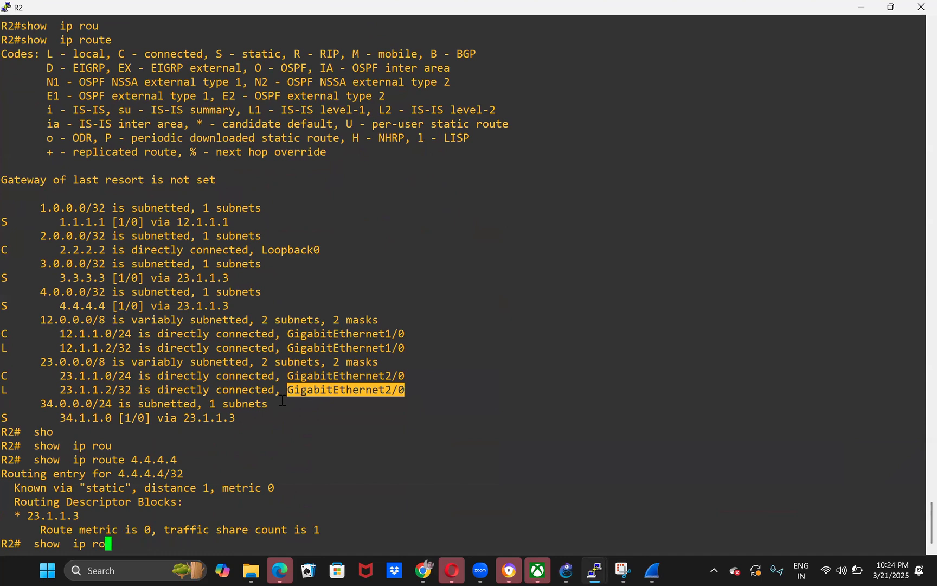
text(ce)
key(Tab)
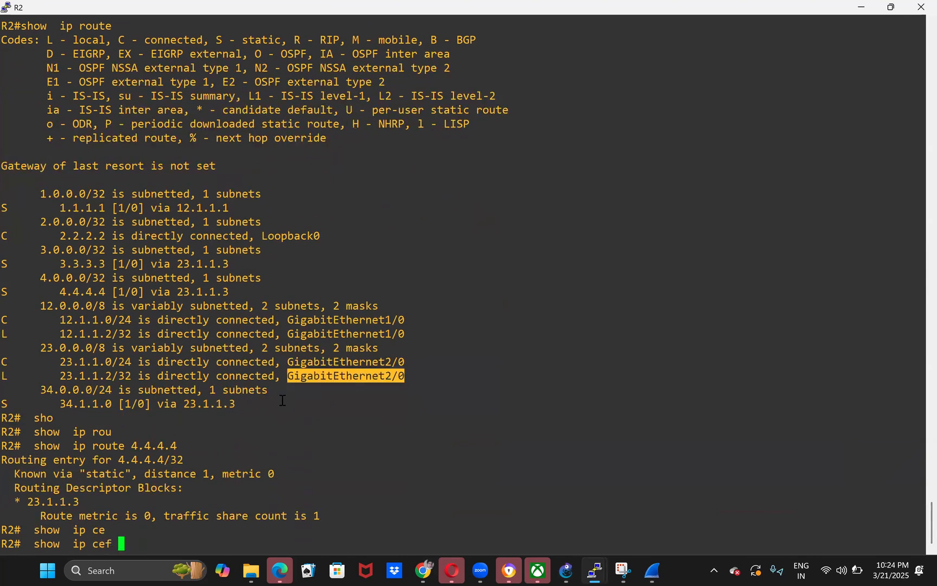
double_click(165, 447)
right_click(292, 442)
text(255.25)
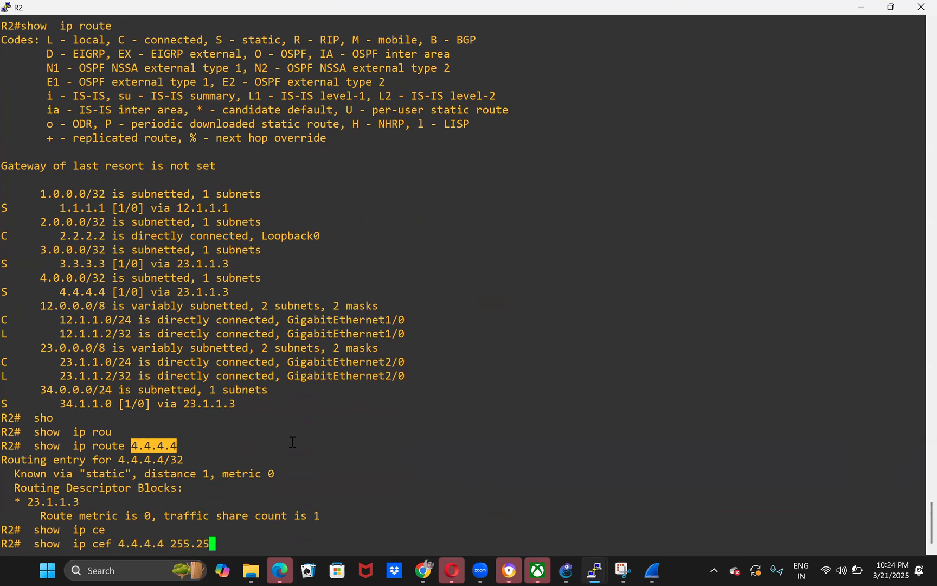
text(5.255.255)
key(Return)
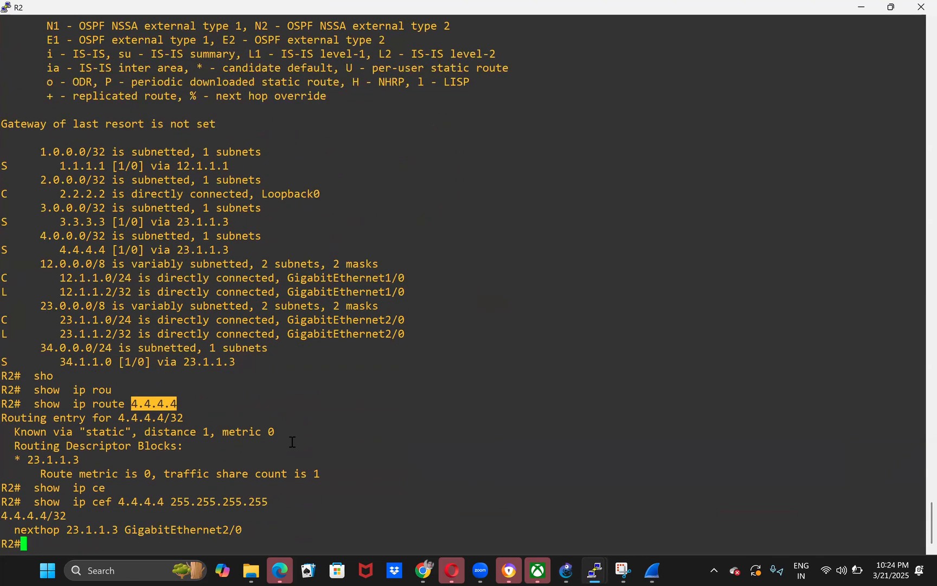
- Rerun the R2 CEF lookup for 4.4.4.4 255.255.255.255 with the detail option and highlight the word recursive
key(Up)
text(det)
key(Tab)
key(Return)
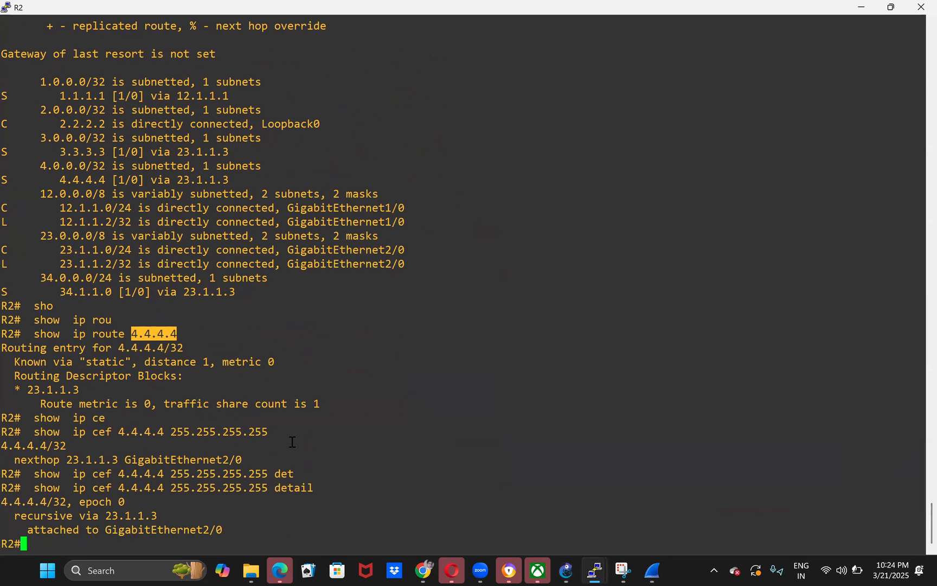
drag(21, 517, 69, 516)
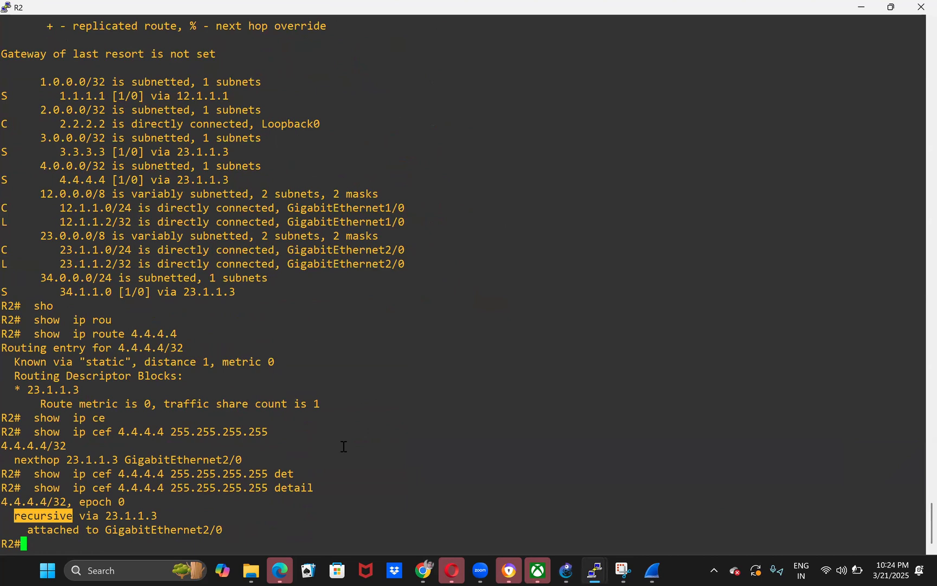
- Compare the next hops of R2's static routes to 3.3.3.3 and 4.4.4.4 with the exit interface of the local 12.1.1.2/32 route
double_click(328, 221)
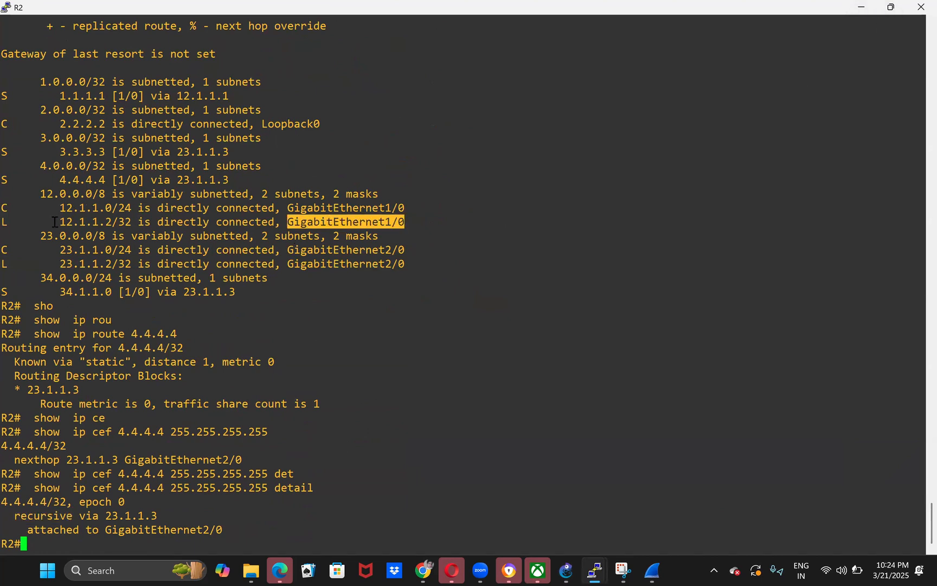
double_click(209, 151)
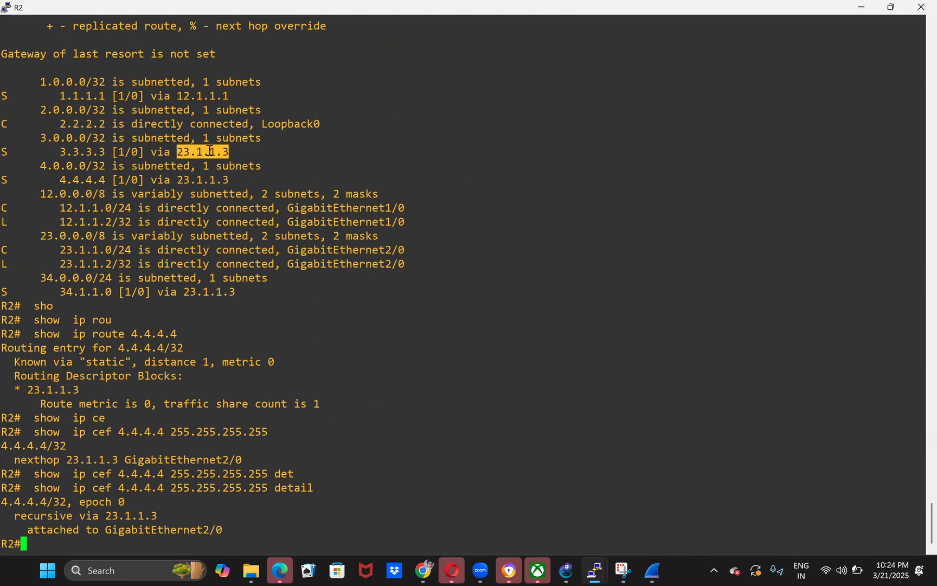
double_click(366, 219)
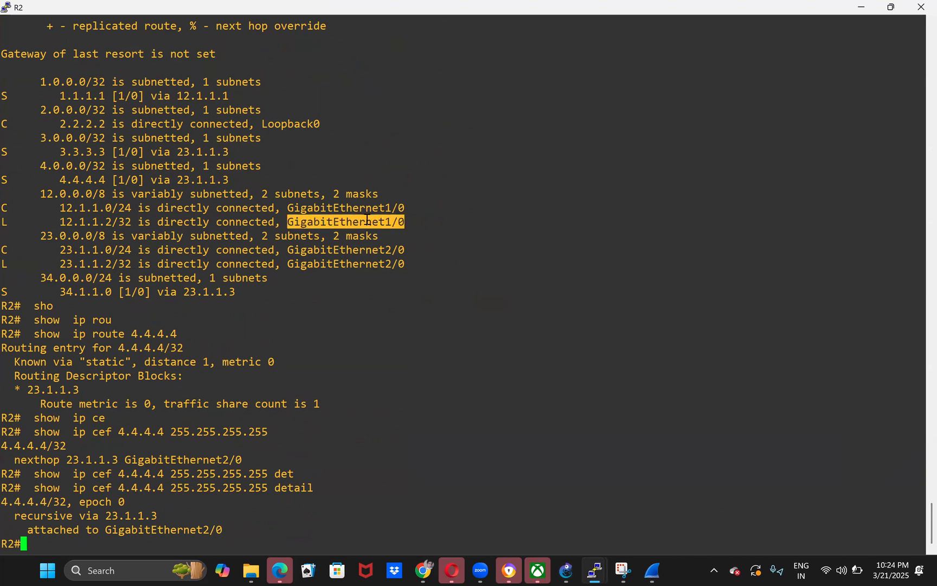
drag(227, 181, 179, 180)
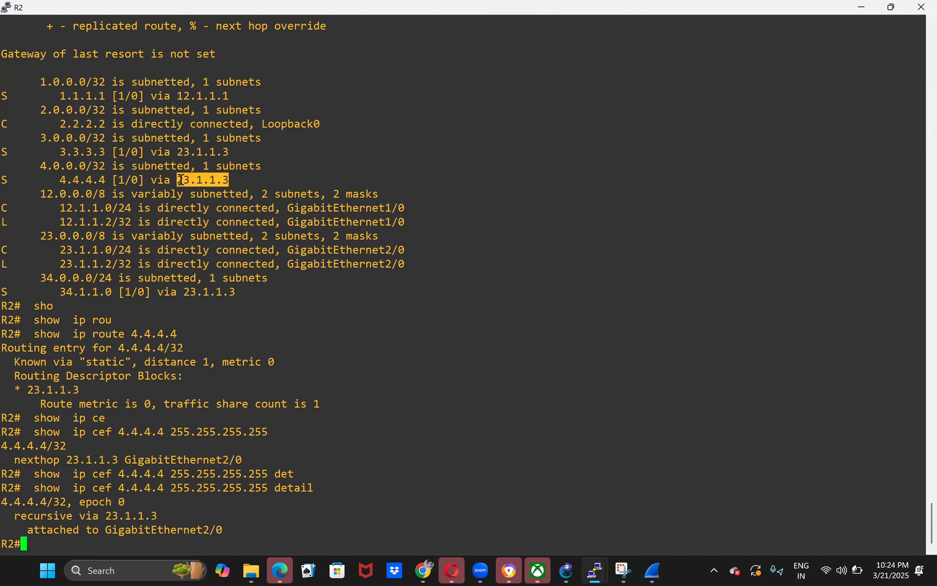
double_click(205, 180)
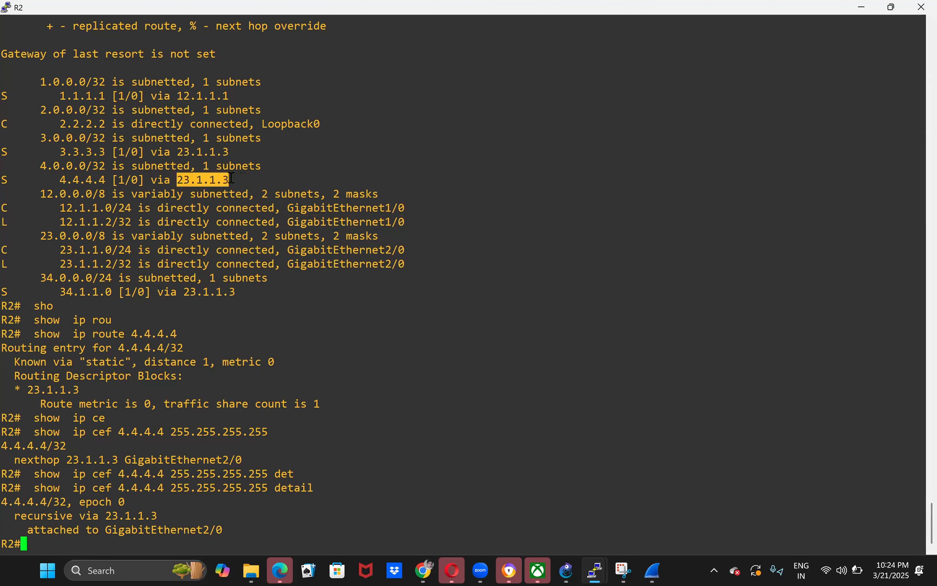
double_click(356, 219)
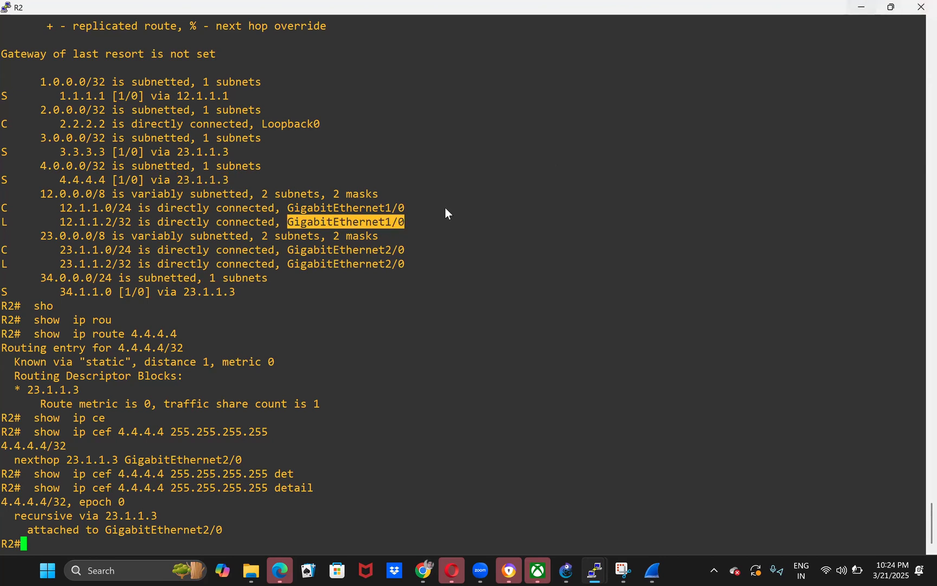
- Switch to R1's console and run show running-config | i ip route to list its static routes
click(594, 571)
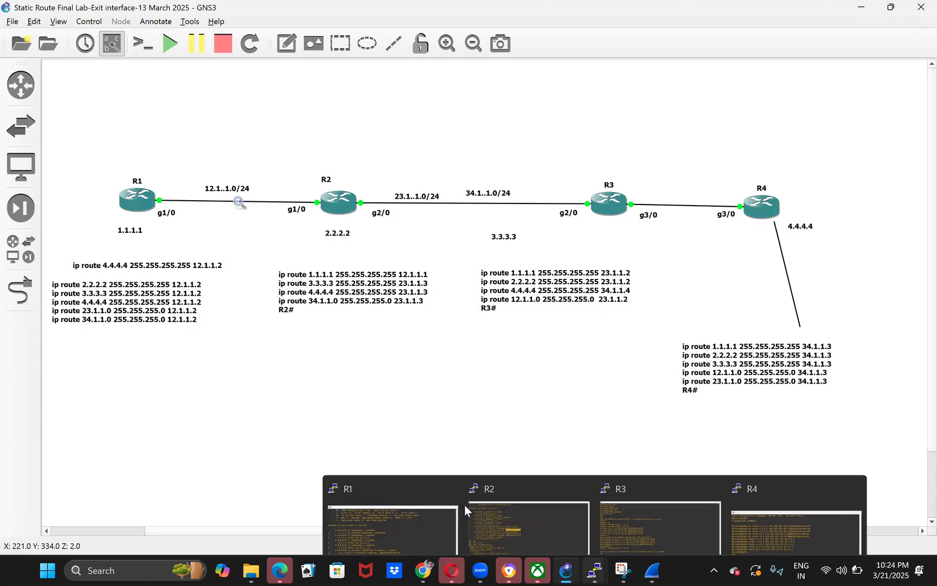
click(368, 516)
text(conf)
key(BackSpace)
key(BackSpace)
key(BackSpace)
key(BackSpace)
key(BackSpace)
text(sho)
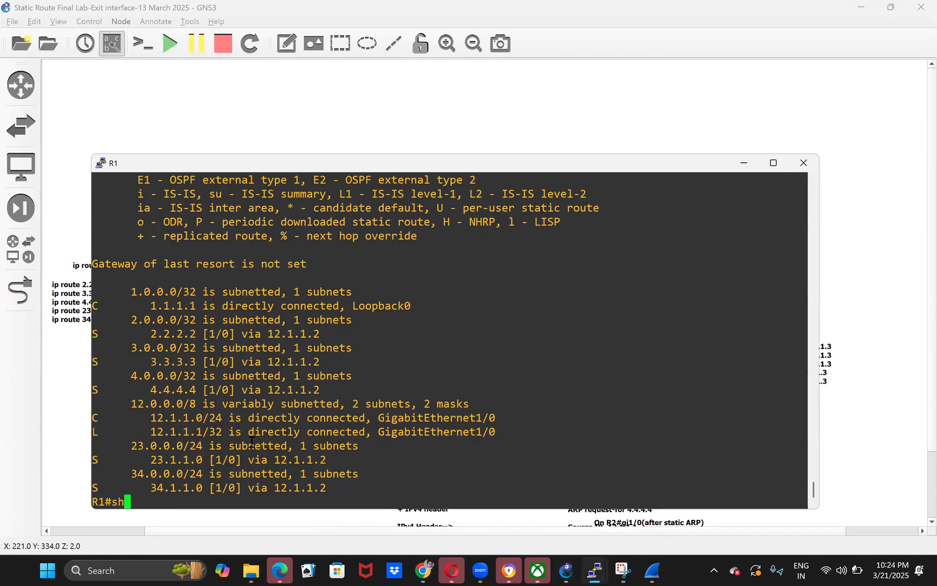
key(Tab)
text(run)
key(Tab)
text(| i rout)
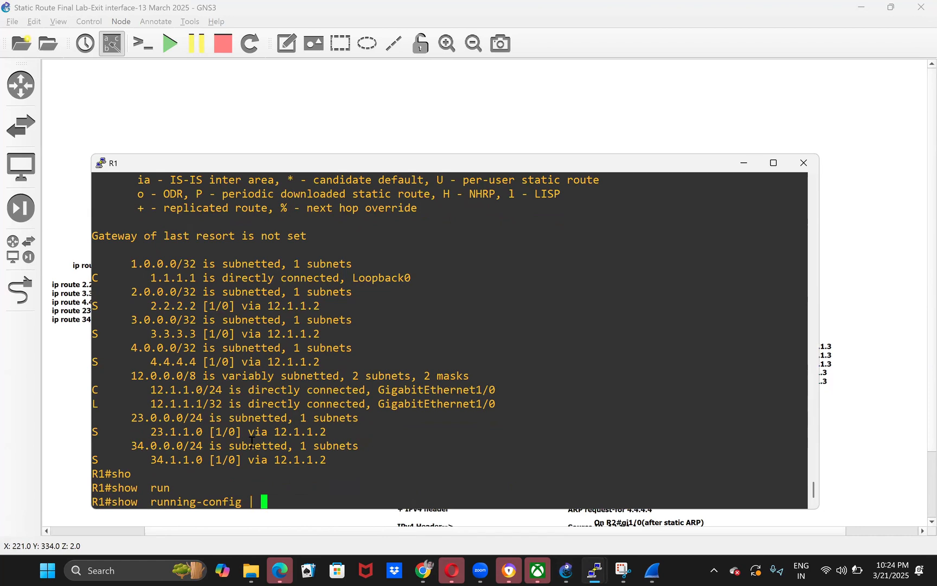
key(BackSpace)
key(BackSpace)
key(BackSpace)
key(BackSpace)
text(ip route)
key(Return)
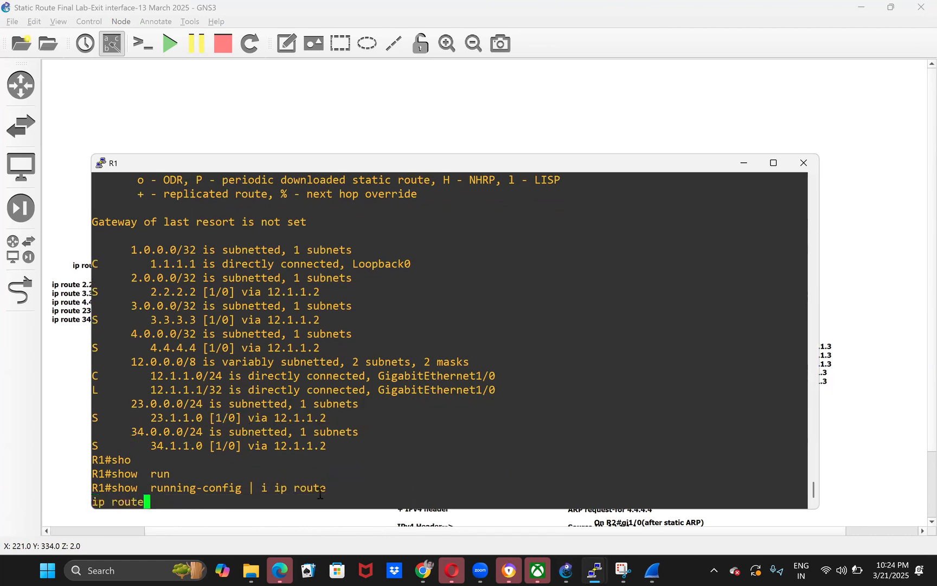
- Configure ip route 4.4.4.4 255.255.255.255 gigabitEthernet 1/0 12.1.1.2 on R1 and return to privileged mode
text(conf t)
key(Return)
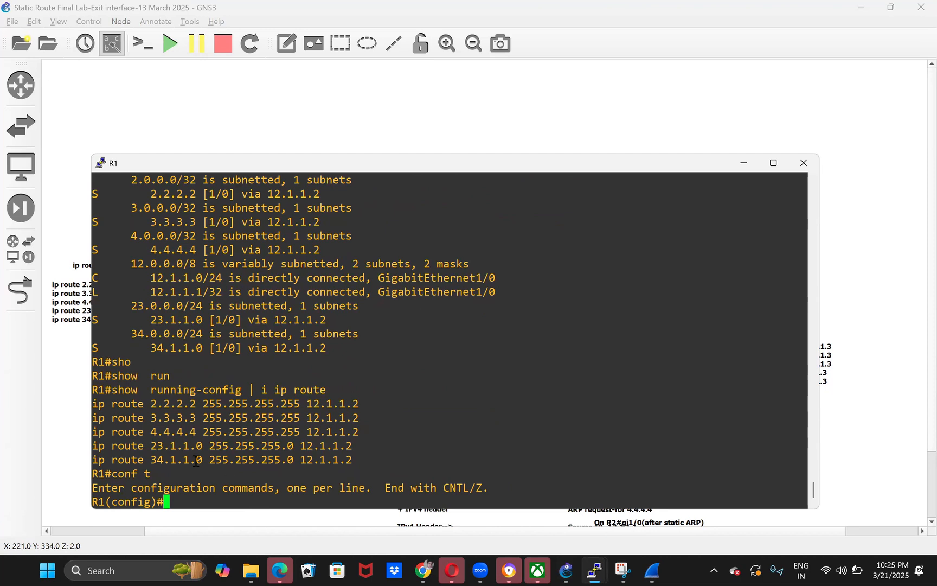
drag(91, 432, 306, 433)
right_click(362, 405)
text(gi)
key(Tab)
text(1/0)
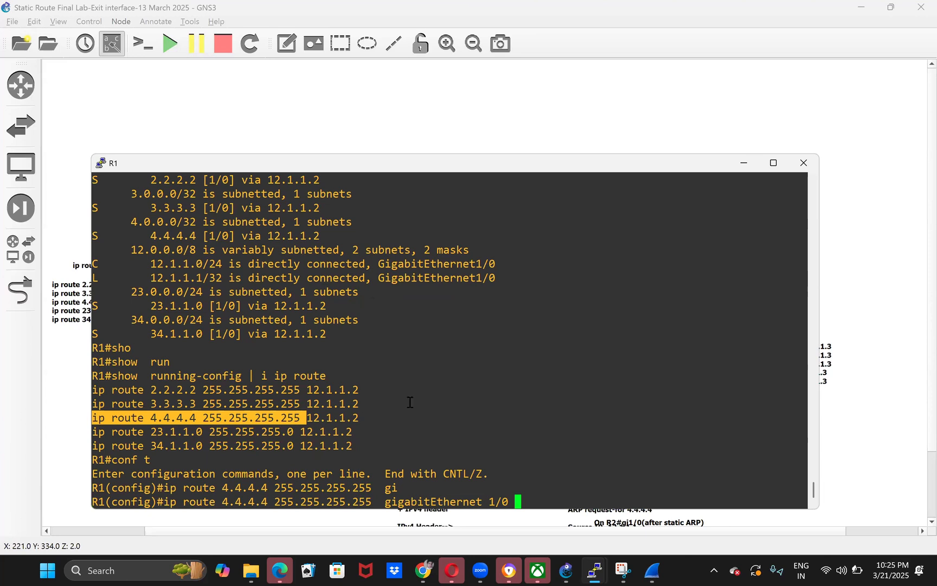
double_click(339, 419)
right_click(593, 378)
key(Return)
key(ctrl+z)
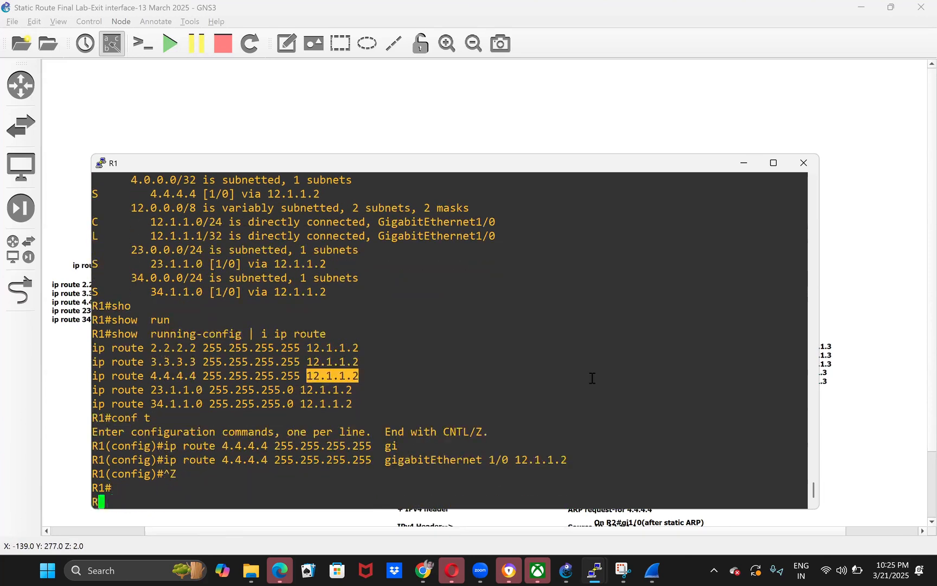
- Run show ip route on R1 to examine its entries for 4.4.4.4
key(Return)
text(sho)
key(Tab)
text(ip rou)
key(Tab)
key(Return)
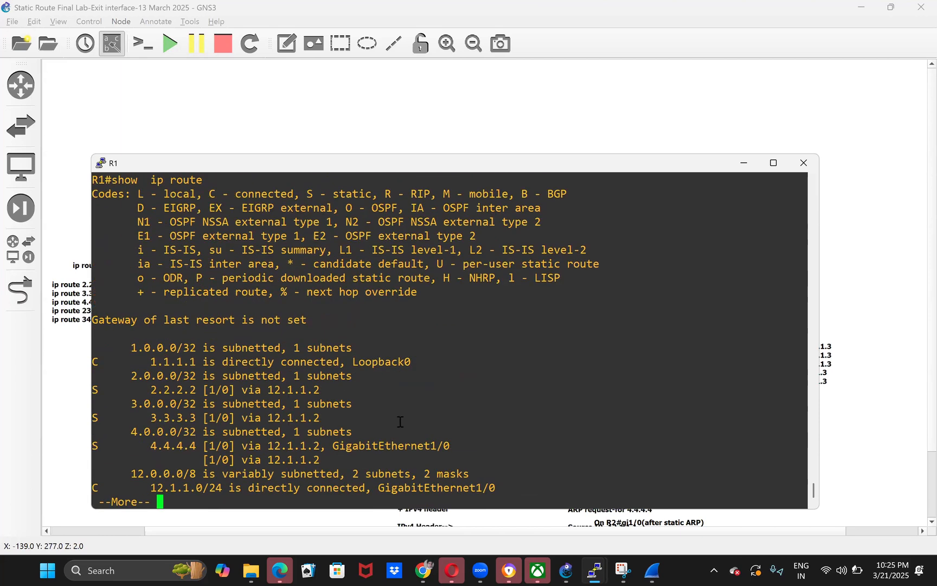
key(space)
text(con)
key(BackSpace)
key(BackSpace)
key(BackSpace)
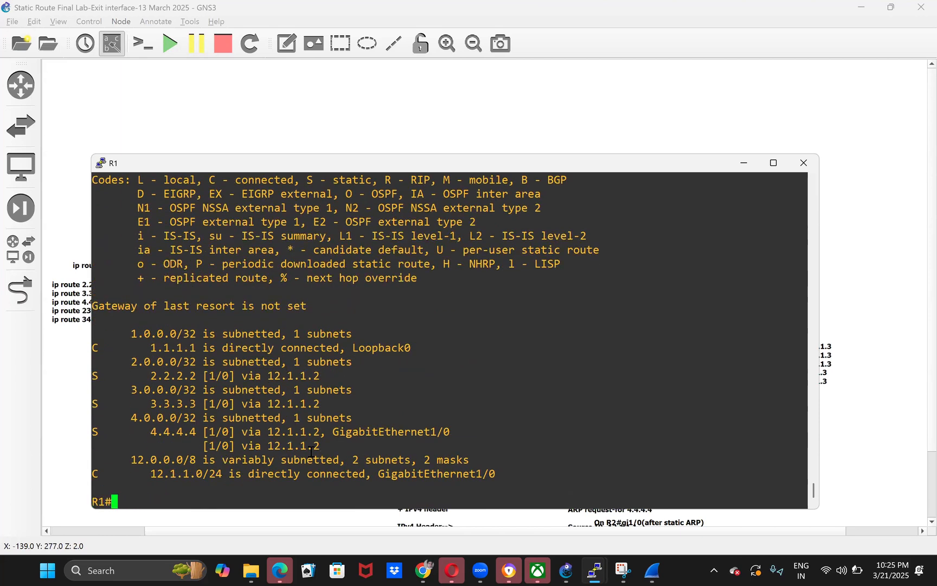
- List R1's configured static routes again with show running-config | i ip route
text(sho)
key(Tab)
text(run)
key(Tab)
text(| i ip route)
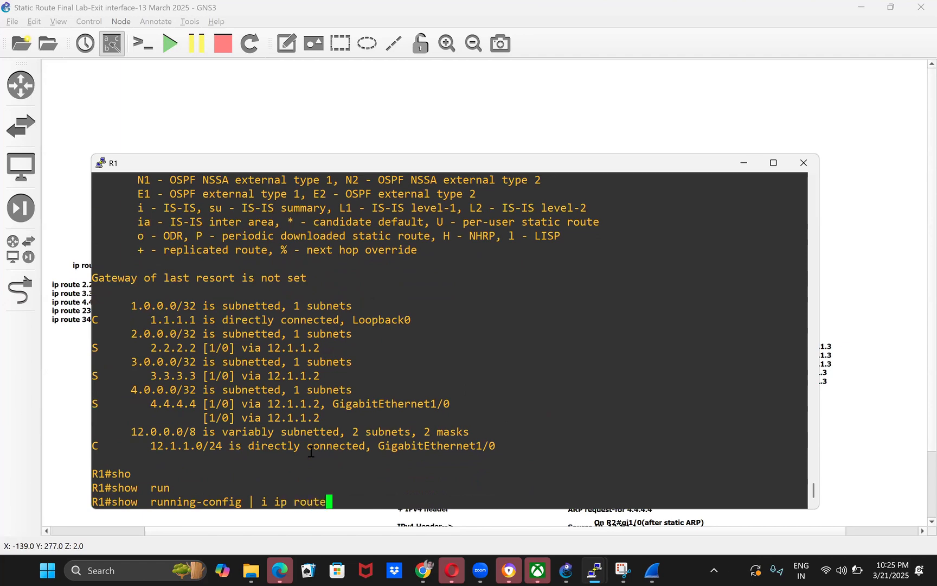
key(Return)
- Remove the next-hop-only route on R1 with no ip route 4.4.4.4 255.255.255.255 12.1.1.2 and leave configuration mode
text(conf t)
key(Return)
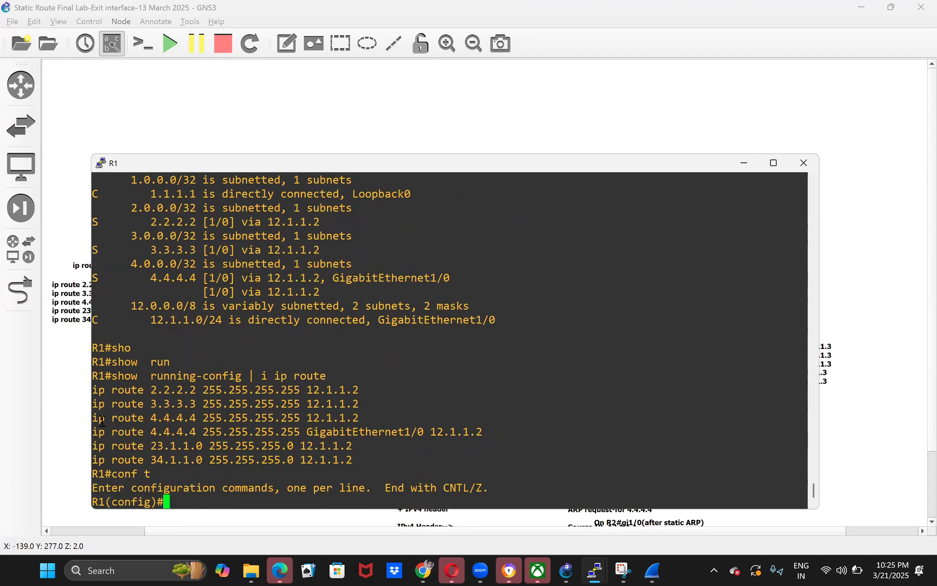
drag(96, 418, 357, 421)
key(super+c)
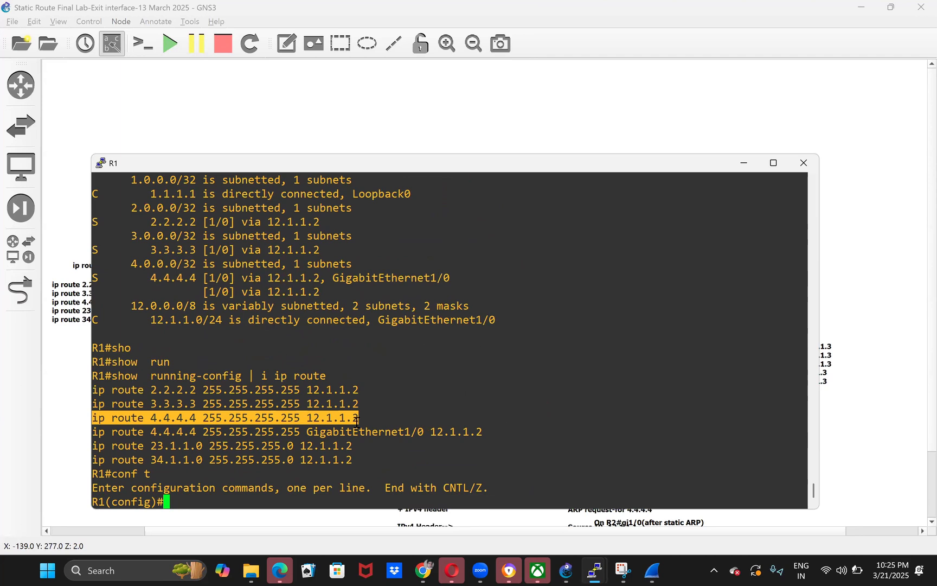
text(no)
right_click(357, 420)
key(Return)
key(ctrl+z)
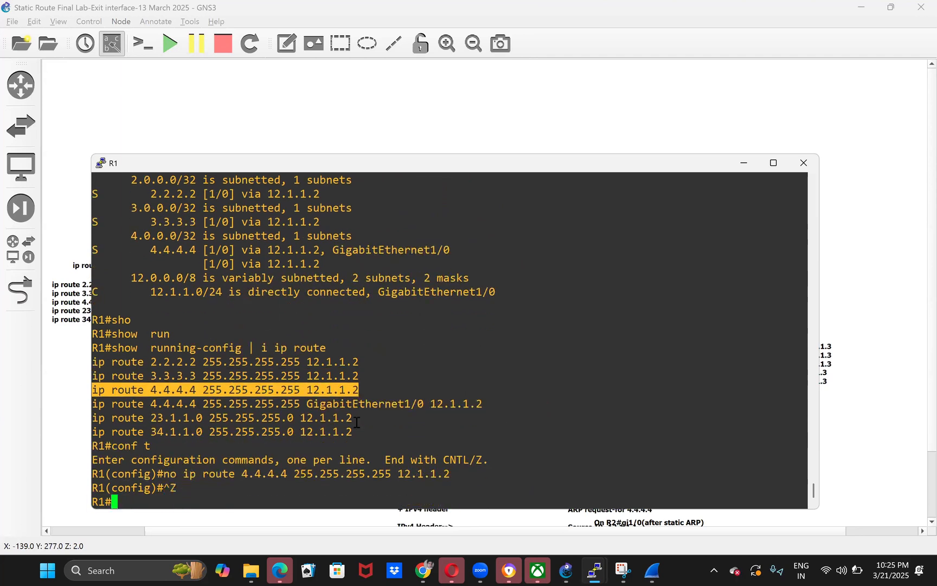
- Rerun show ip route on R1 and highlight the next hop and exit interface of the 4.4.4.4 route
text(sho)
key(Tab)
text(ip rou)
key(Tab)
key(Return)
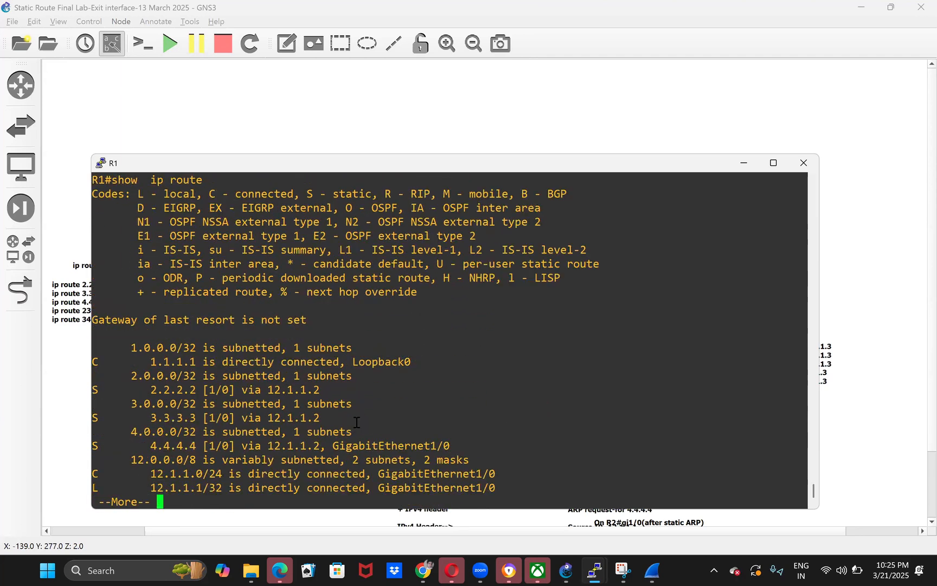
drag(144, 419, 395, 421)
double_click(293, 418)
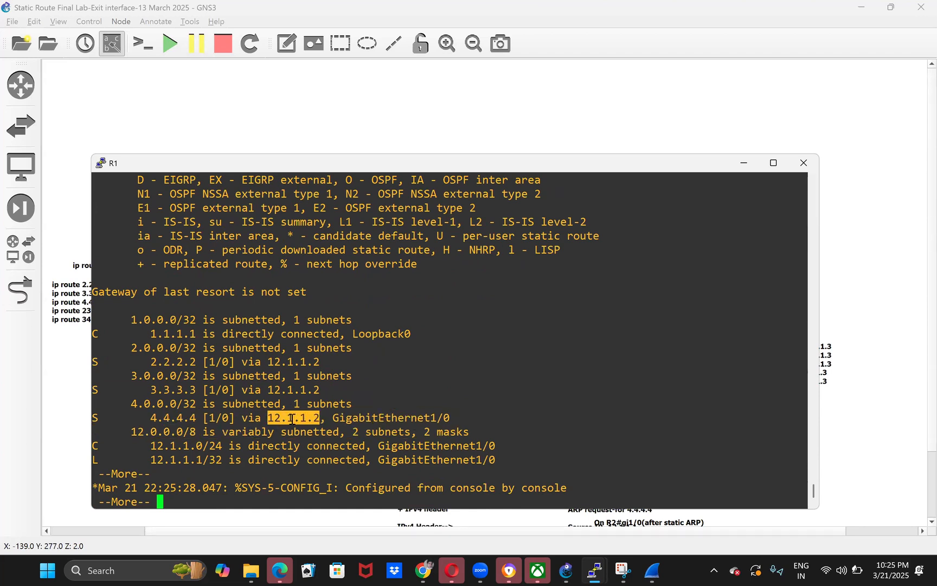
double_click(378, 419)
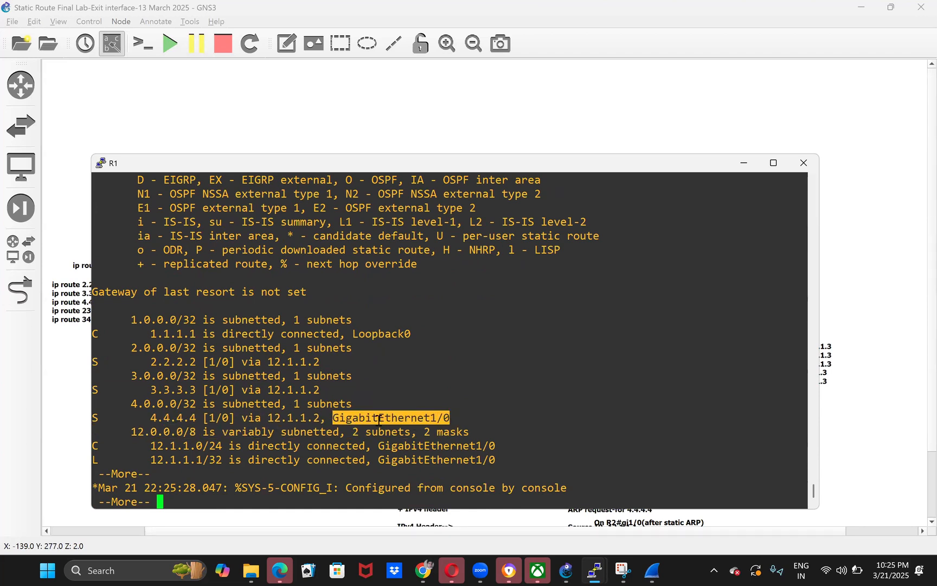
double_click(403, 418)
key(space)
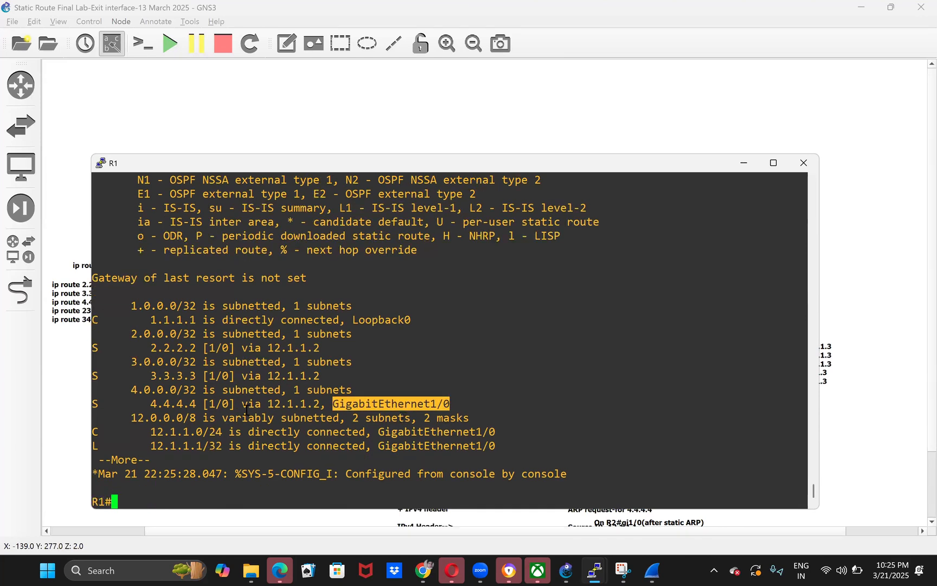
drag(243, 405, 447, 406)
double_click(445, 405)
- Run show running-config | i ip route on R1 and highlight the interface and next-hop part of the 4.4.4.4 route
text(sho)
key(Tab)
text(run)
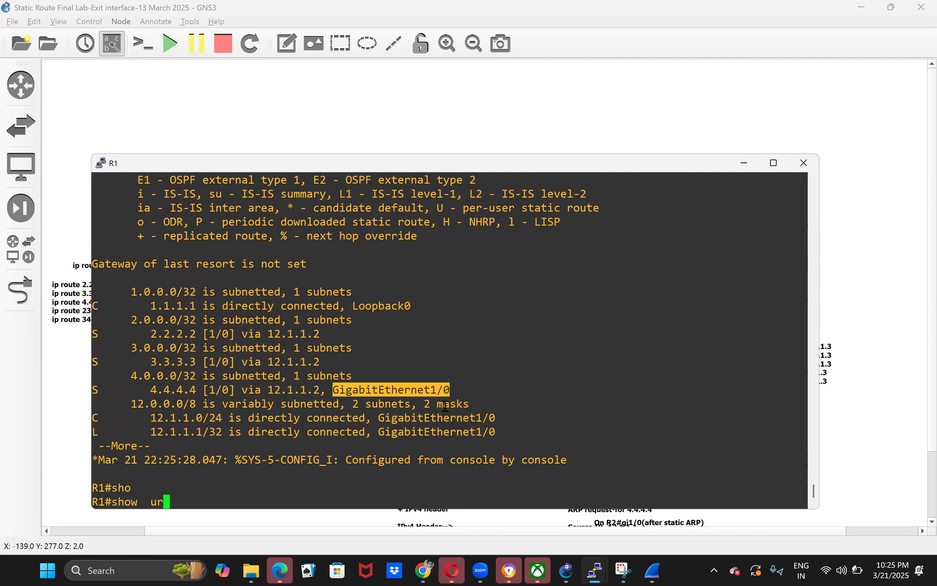
key(Tab)
text(| i ipr o)
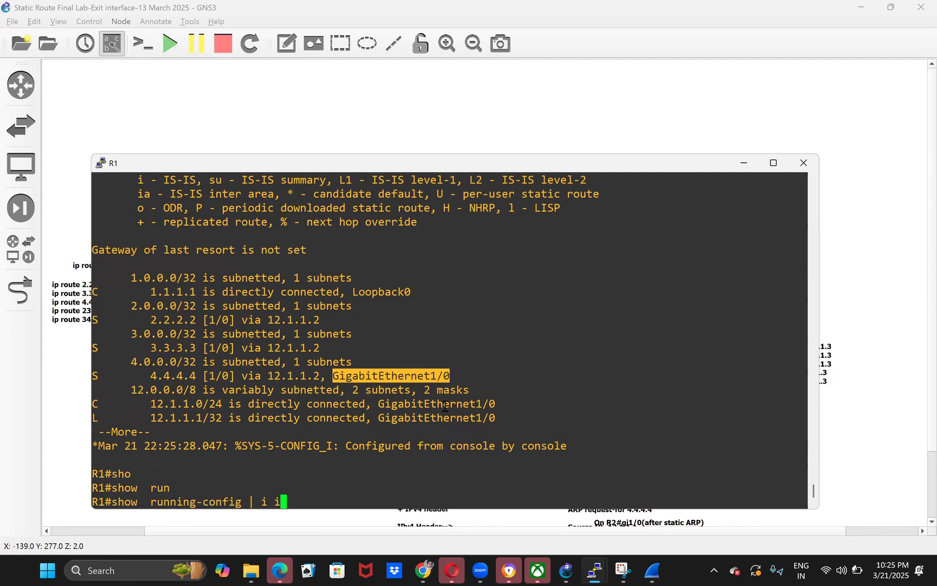
key(BackSpace)
key(BackSpace)
key(BackSpace)
text(route)
key(Return)
drag(310, 460, 482, 460)
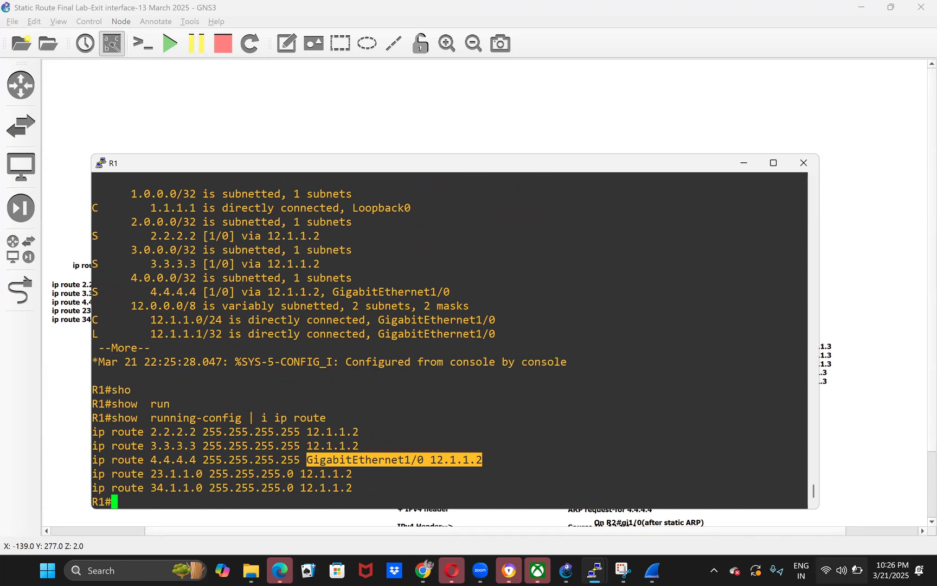
- Return to the GNS3 topology and mark the area around the R1 to R2 link
click(840, 571)
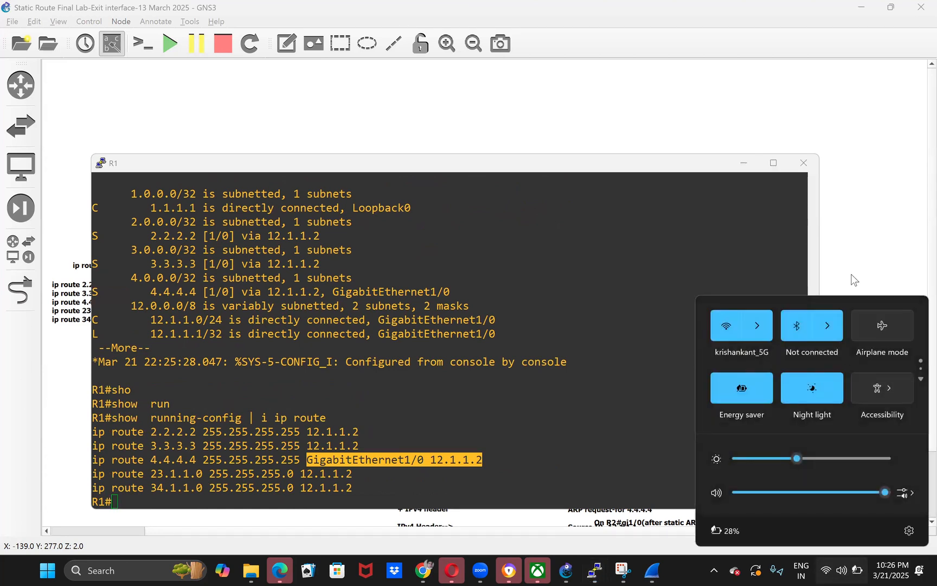
click(852, 275)
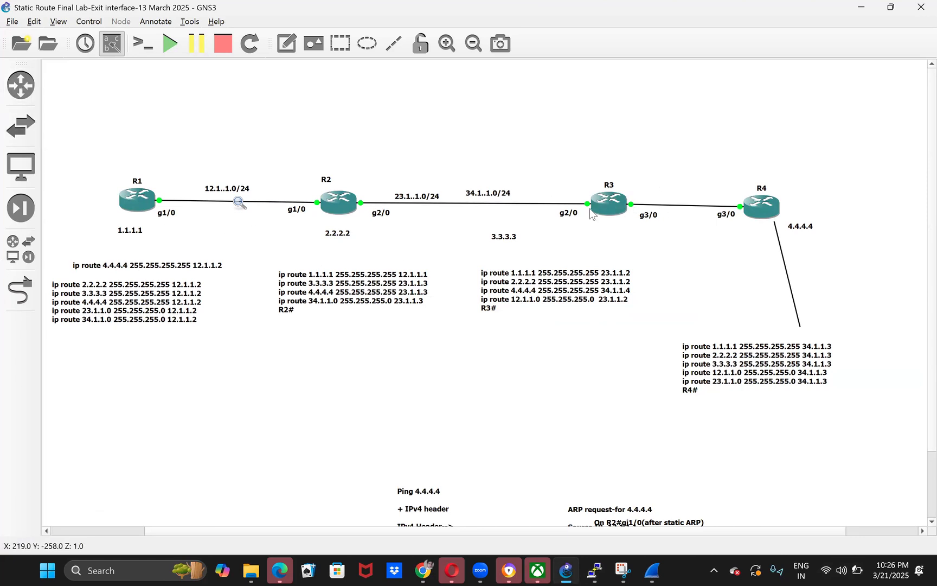
drag(163, 148, 301, 248)
click(268, 345)
- Add two c7200 routers side by side in the empty area below the existing topology
click(23, 84)
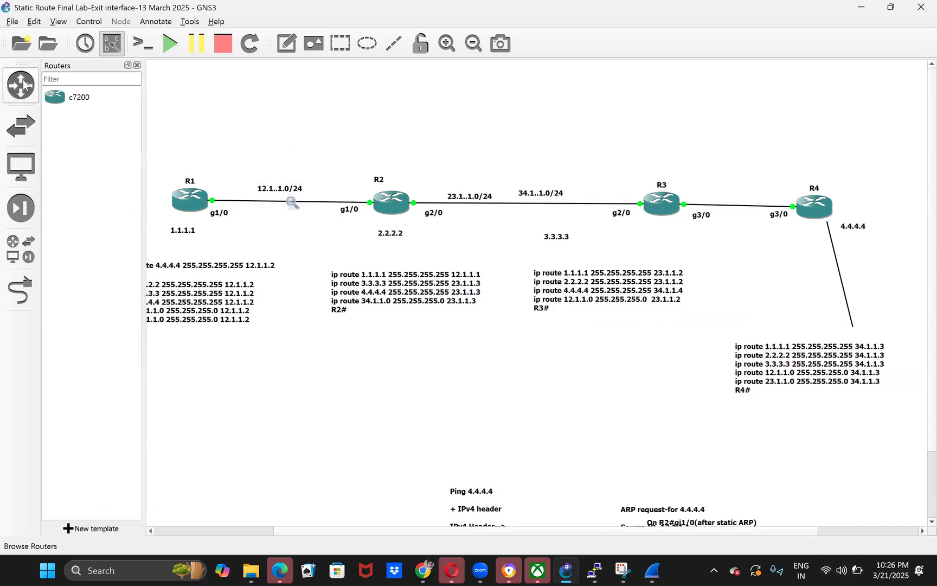
click(90, 101)
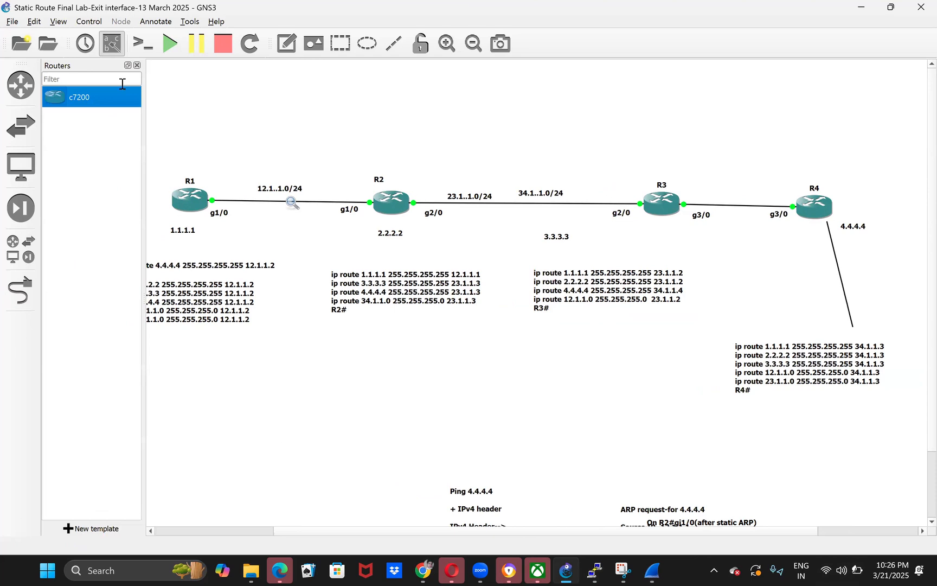
drag(462, 355, 539, 429)
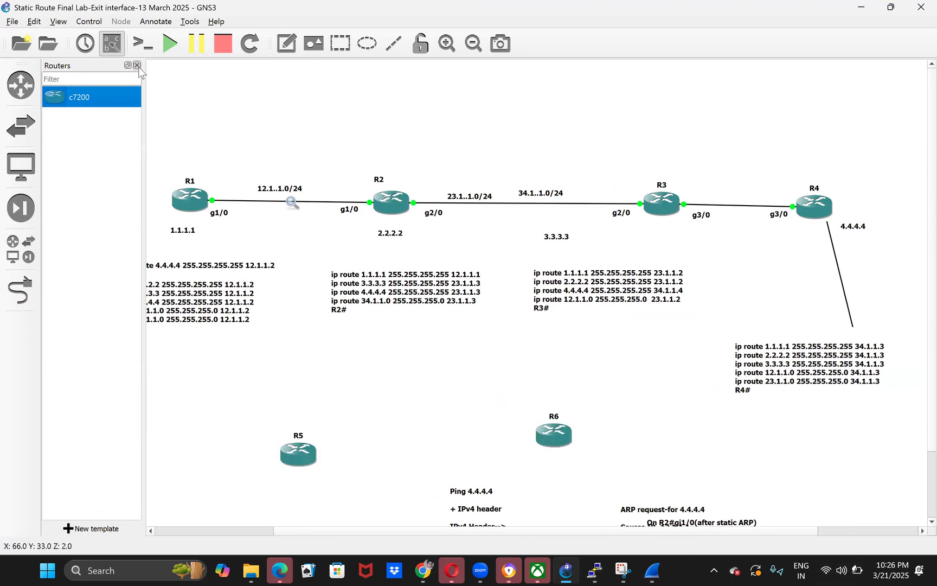
click(137, 65)
- Link the two new routers through their Serial5/6 ports and leave link mode
click(21, 292)
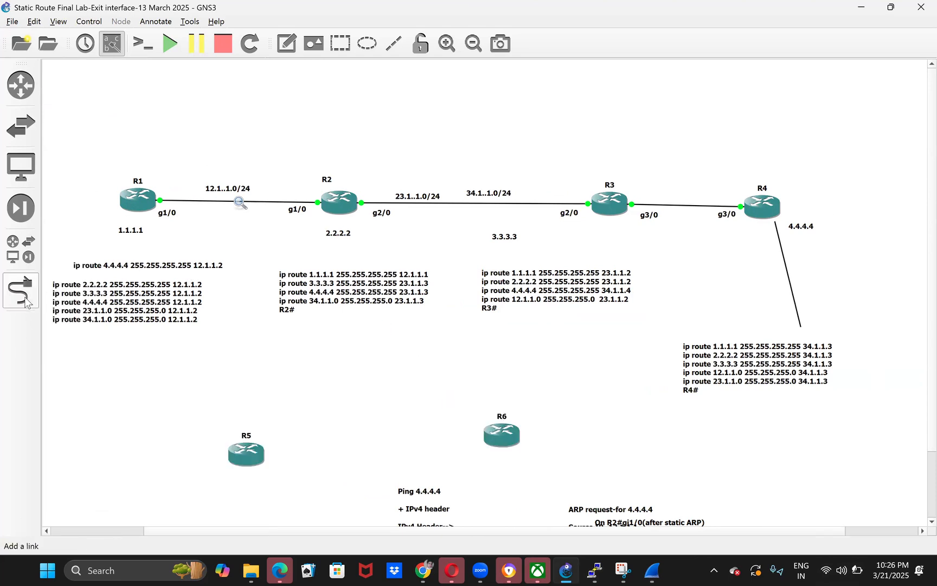
click(244, 458)
click(279, 419)
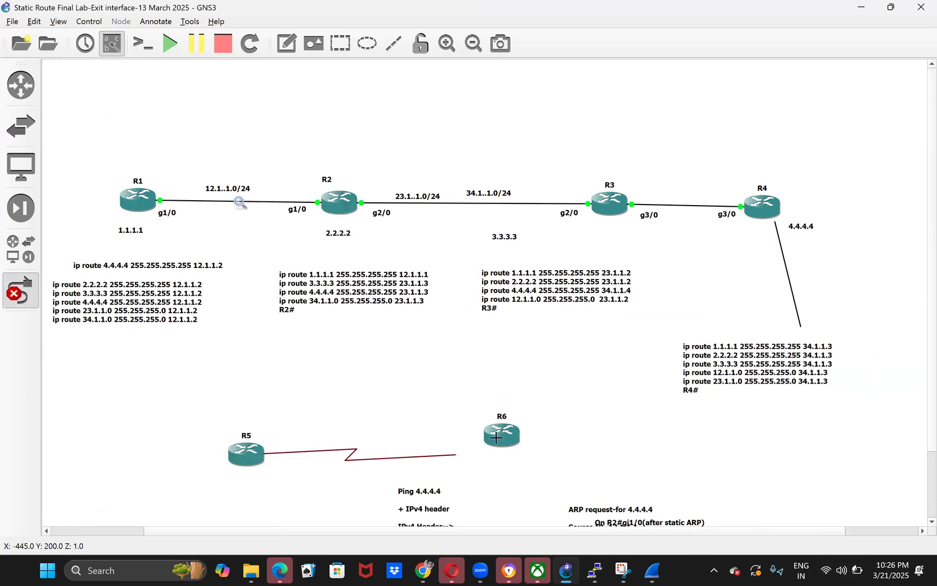
click(499, 437)
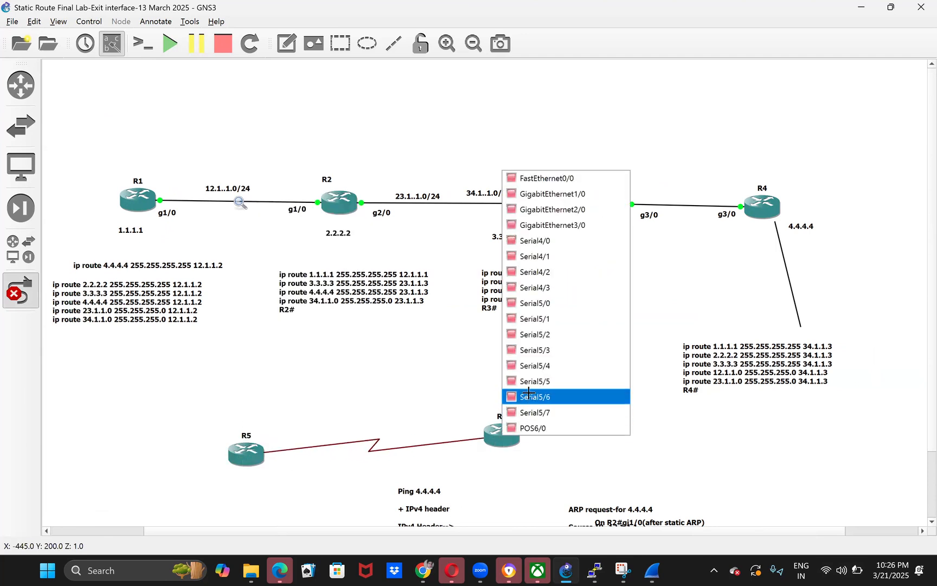
click(528, 396)
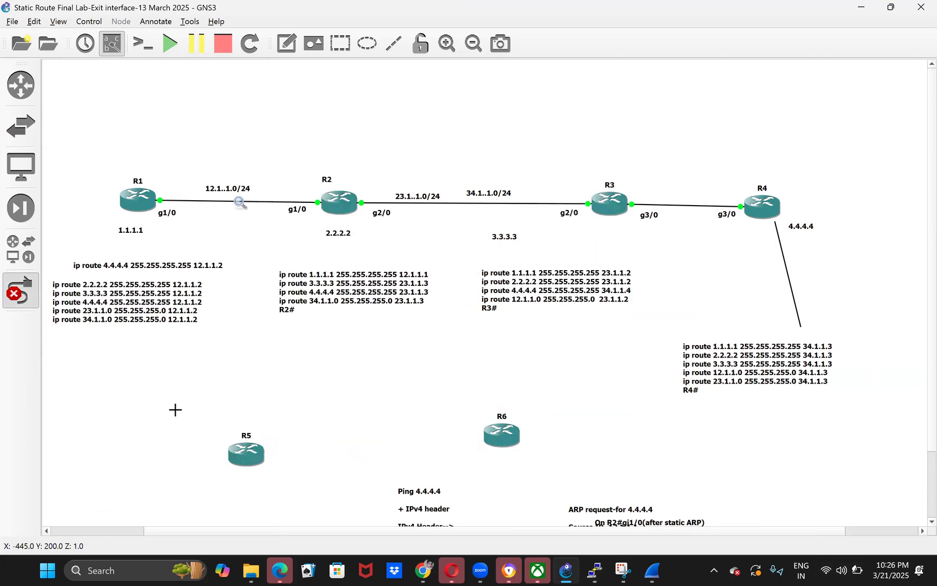
click(21, 291)
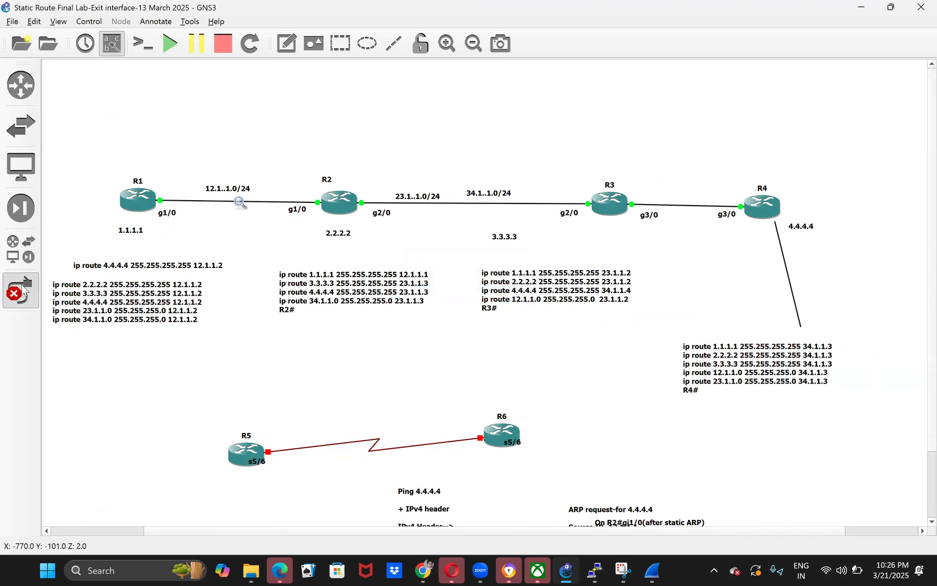
- Mark R5, R6 and the serial link between them to examine the point-to-point connection
right_click(247, 454)
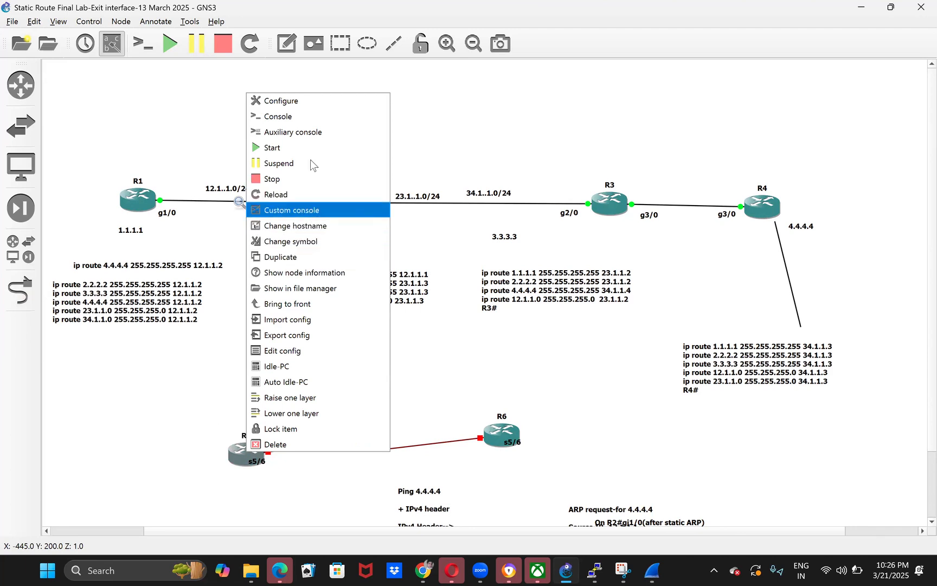
click(151, 400)
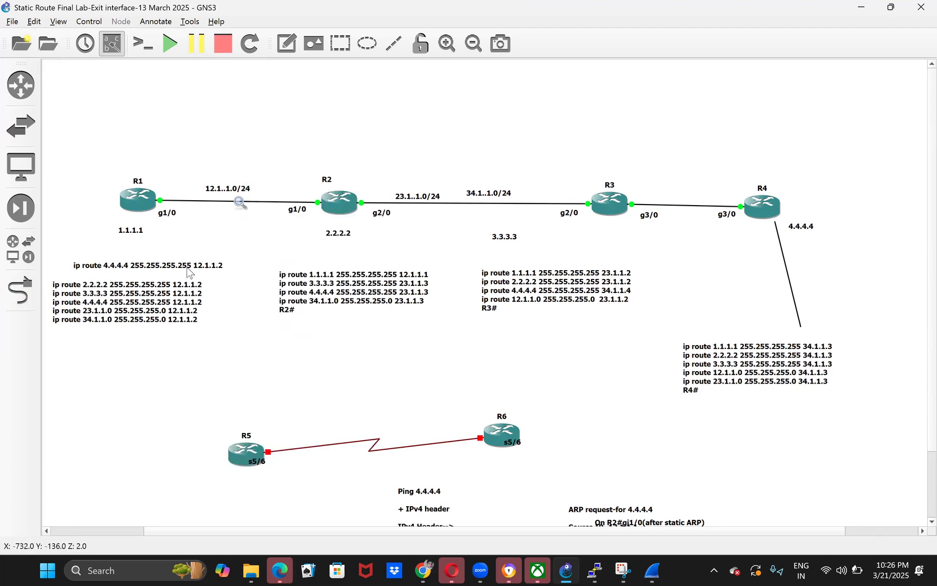
drag(181, 381, 330, 505)
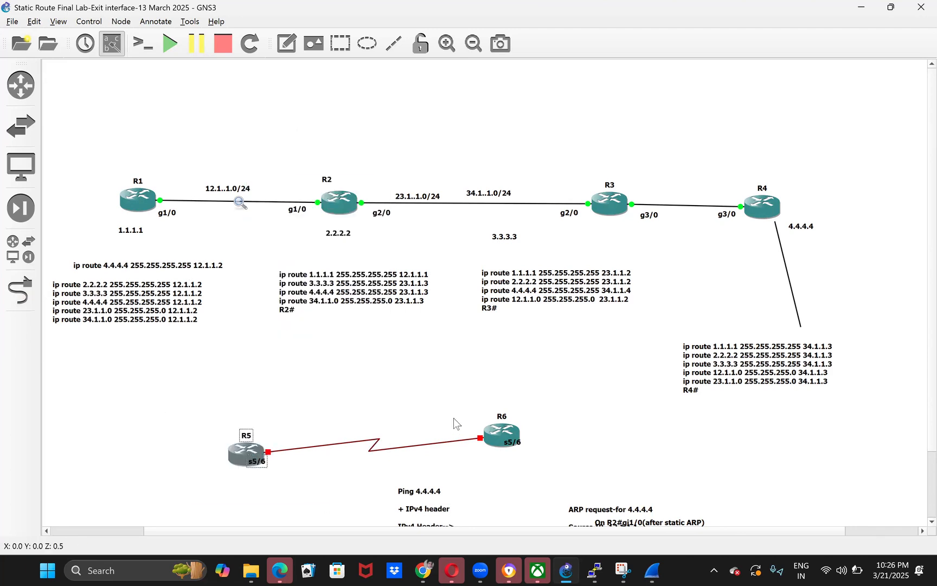
drag(443, 393, 592, 488)
click(417, 369)
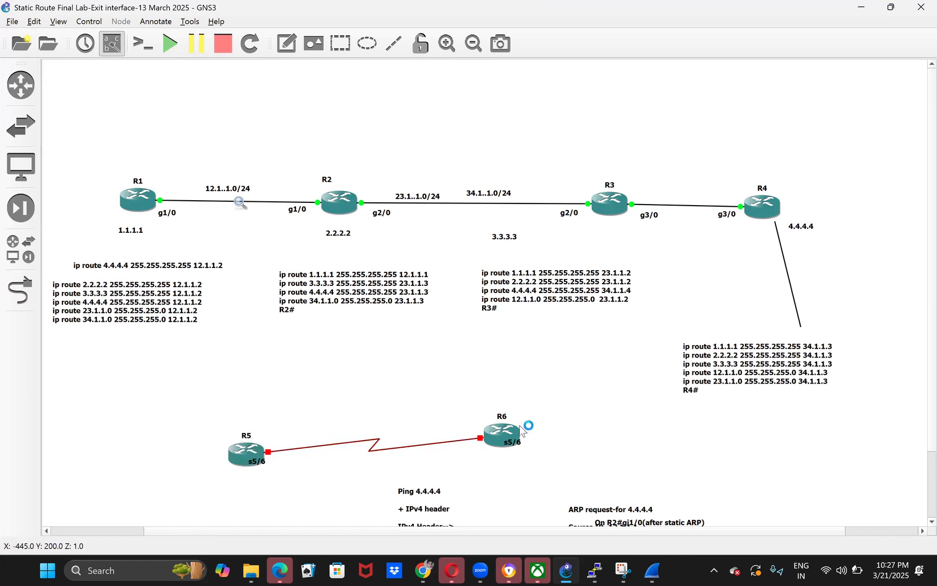
drag(404, 373, 621, 458)
drag(336, 397, 557, 459)
click(445, 457)
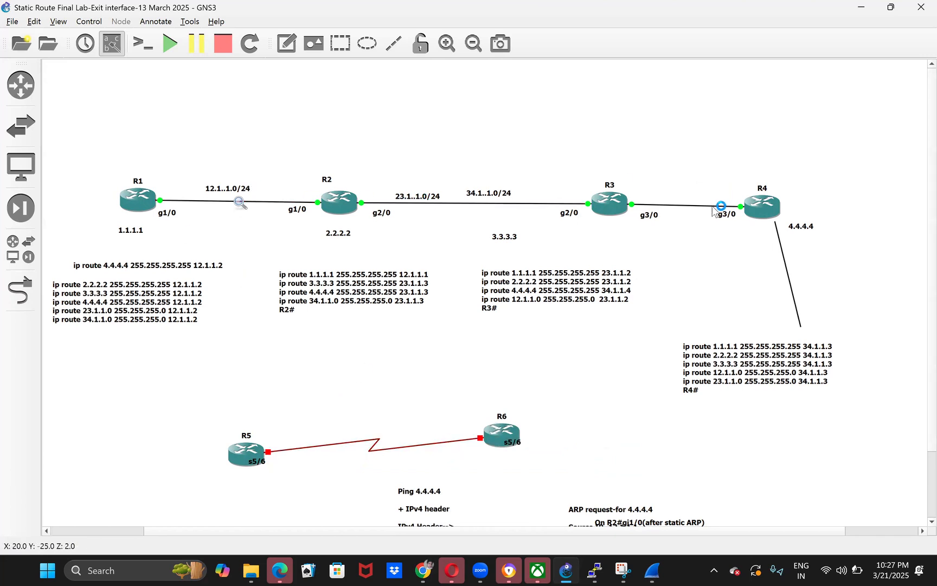
drag(439, 400, 562, 466)
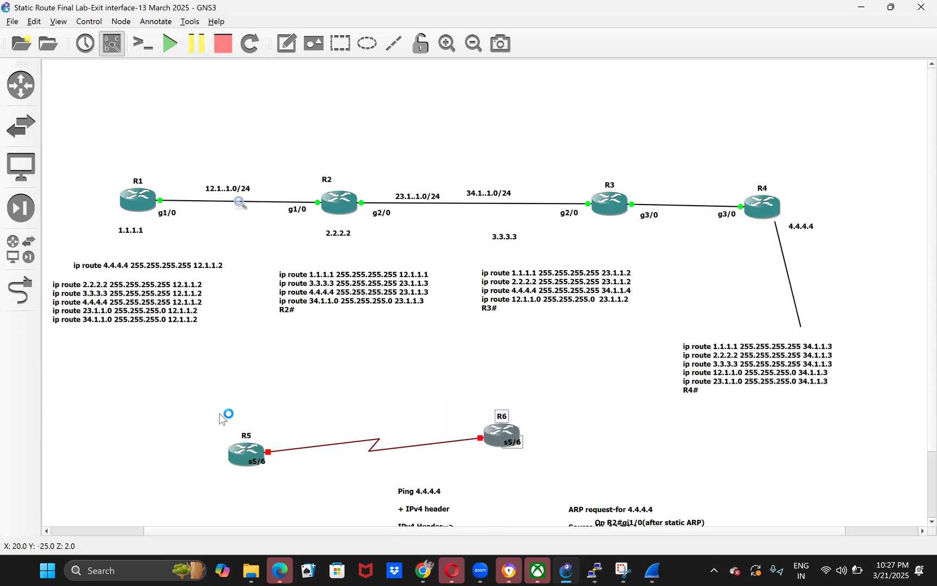
drag(219, 413, 443, 453)
drag(525, 462, 569, 465)
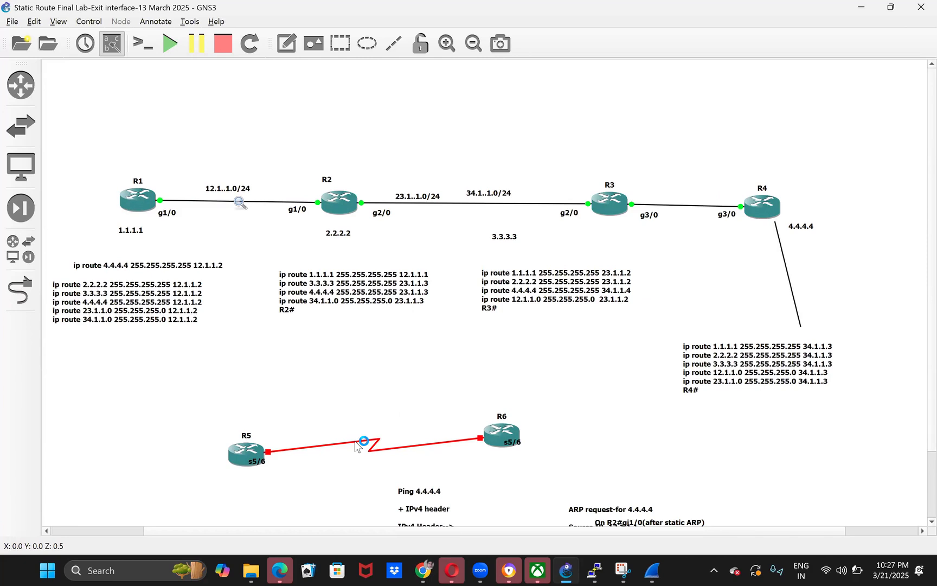
drag(478, 388, 535, 488)
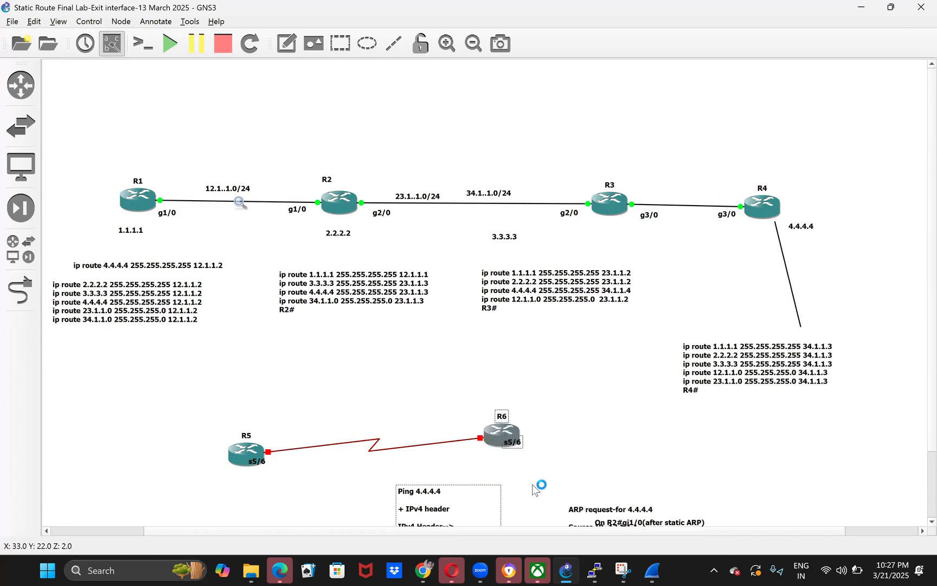
click(580, 449)
drag(292, 403, 474, 473)
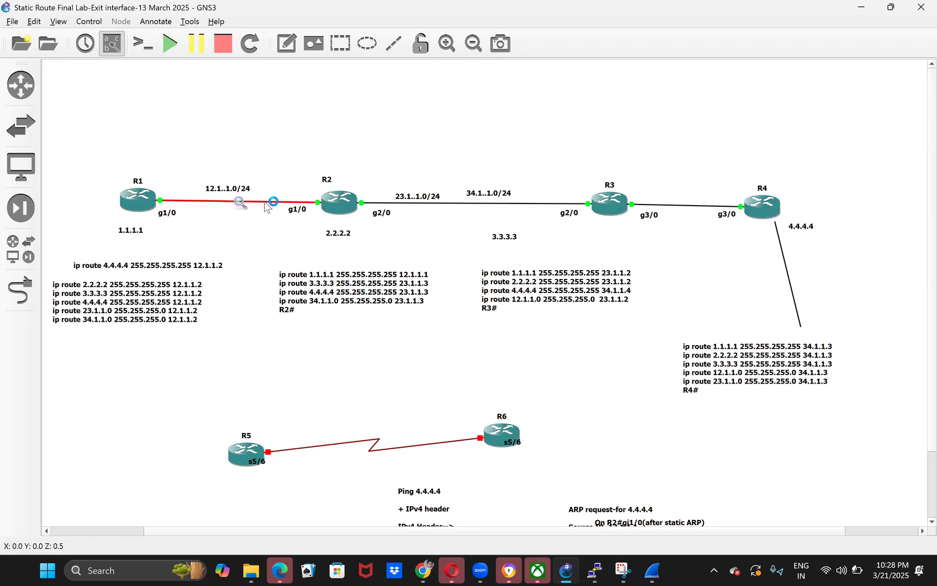
- Highlight the static route notes under R1 to examine their 12.1.1.2 next-hop entries
click(189, 286)
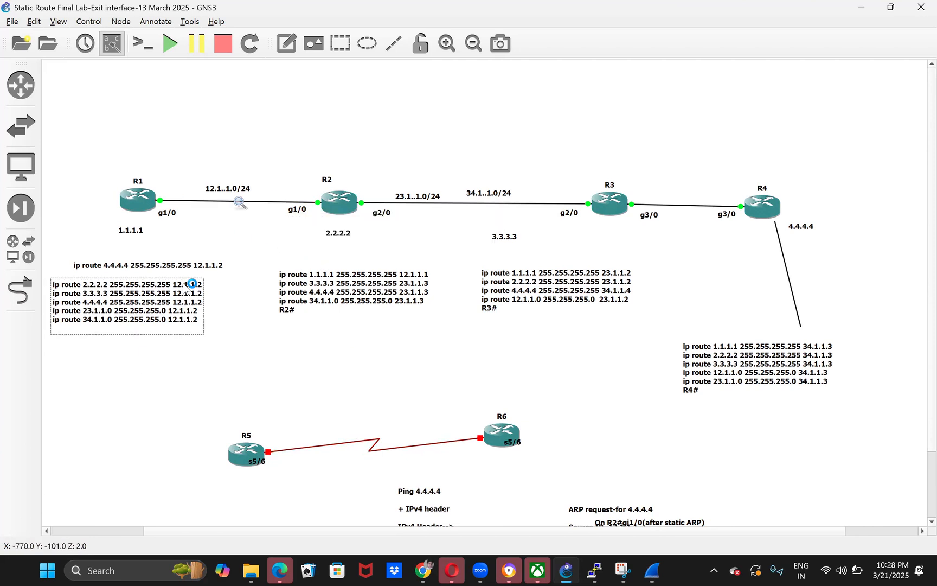
double_click(175, 315)
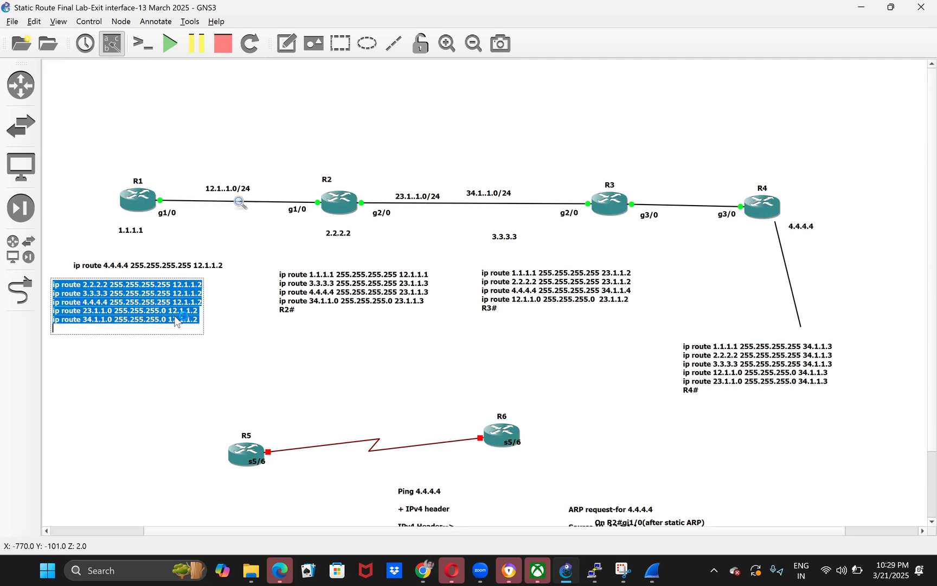
click(175, 319)
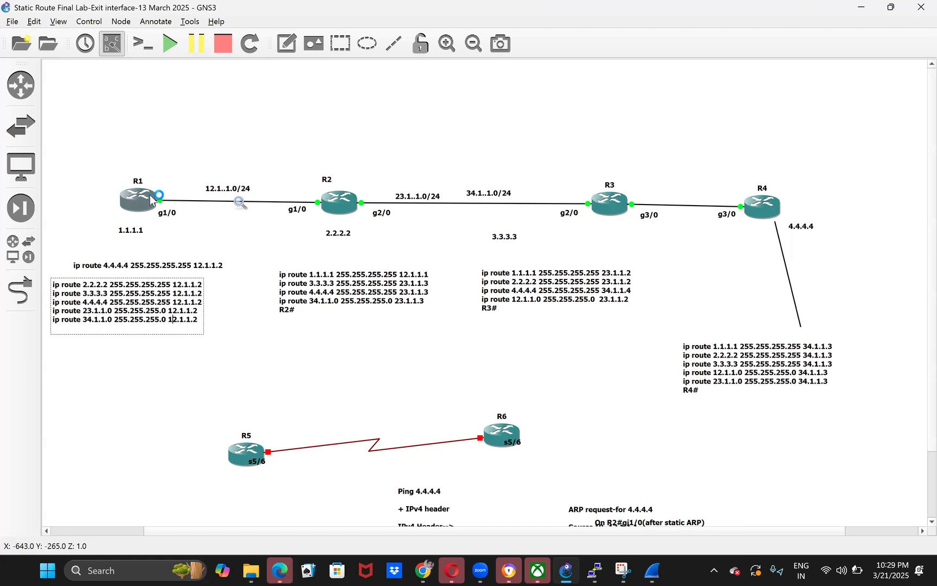
click(231, 248)
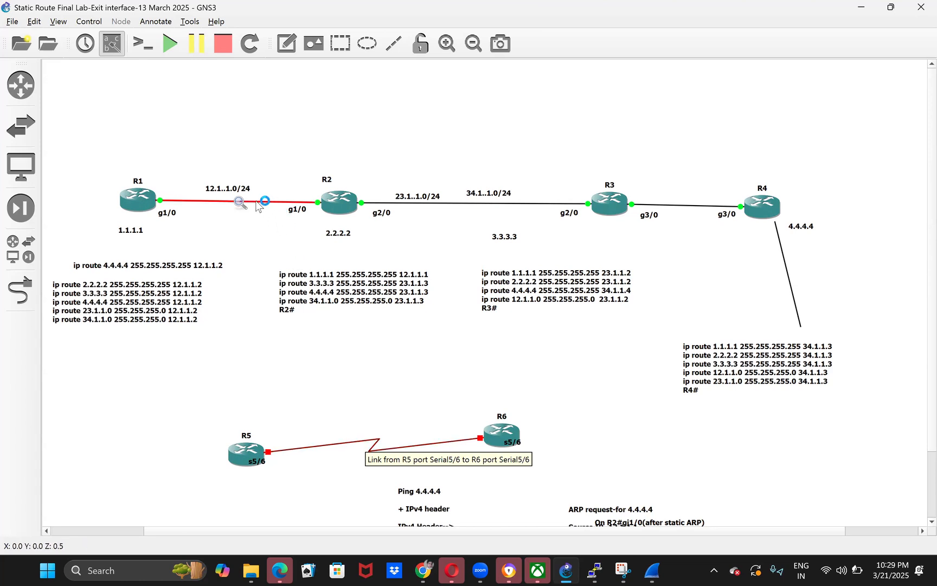
double_click(183, 296)
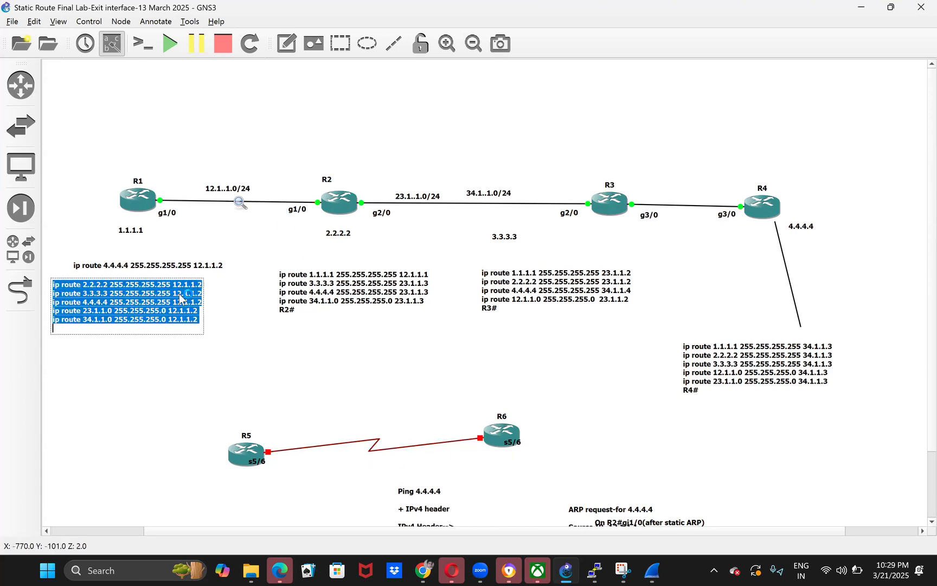
double_click(217, 266)
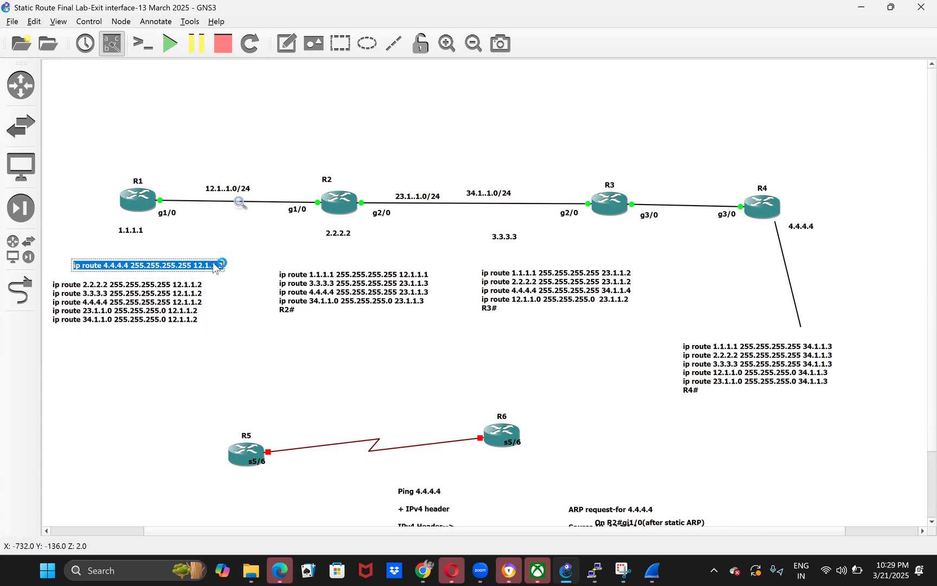
click(157, 296)
click(234, 349)
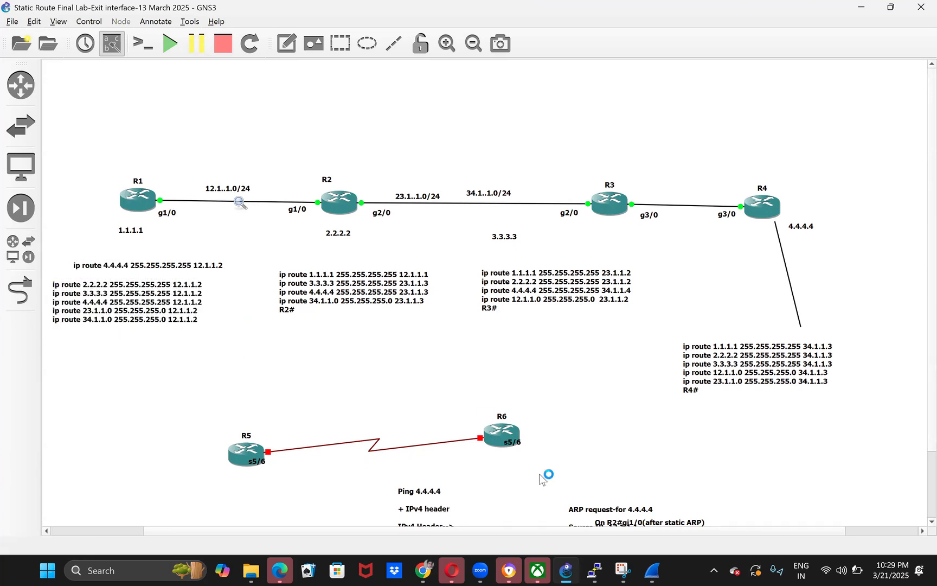
- Switch to the R1 console and highlight the exit interface in the 4.4.4.4 route of the running configuration
mouse_move(595, 571)
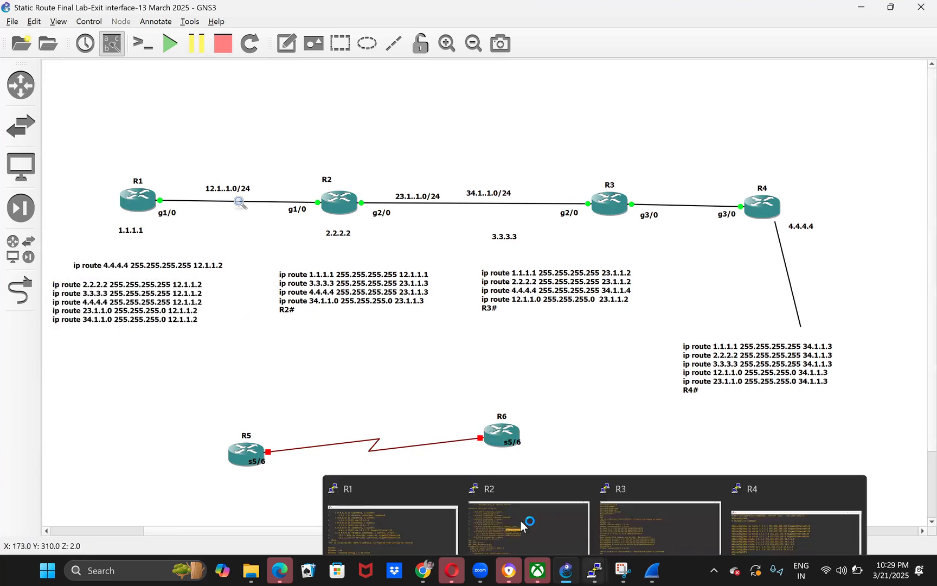
click(417, 506)
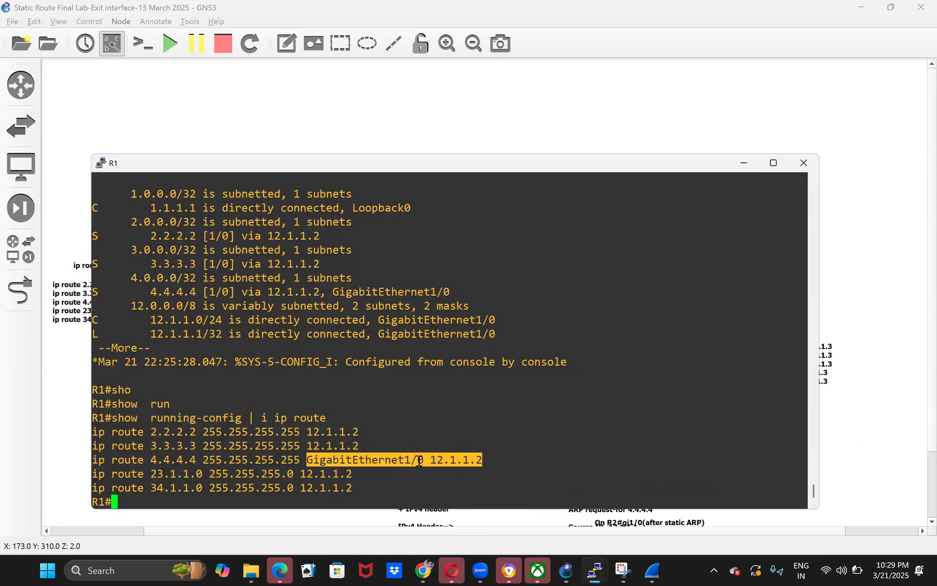
double_click(420, 459)
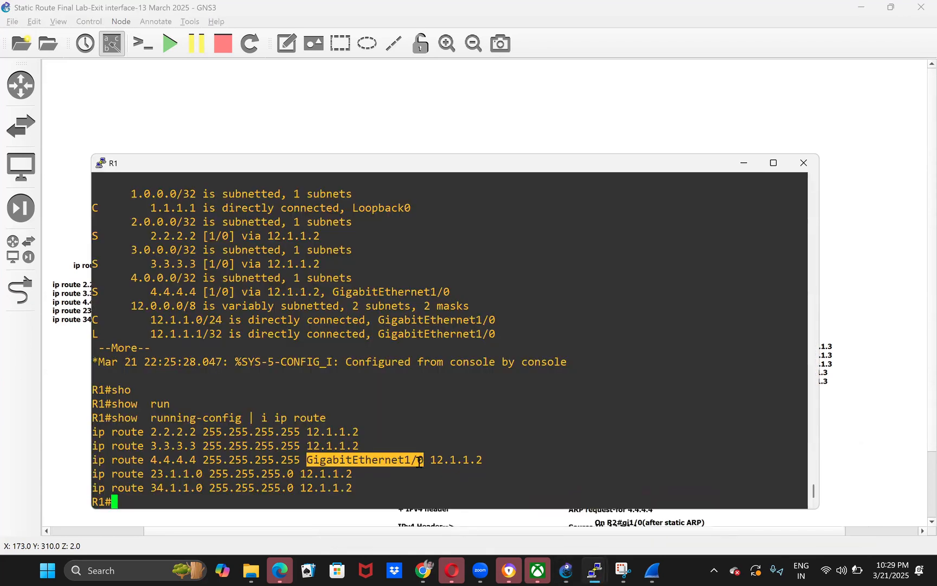
click(457, 465)
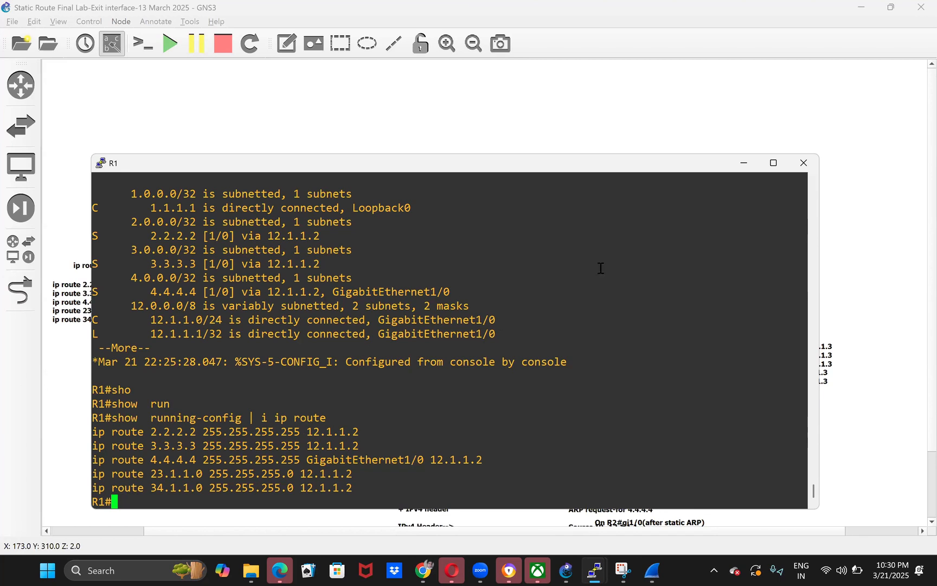
- Return to the GNS3 topology and shift the R2 route note slightly up and the R1 route note slightly right
click(877, 331)
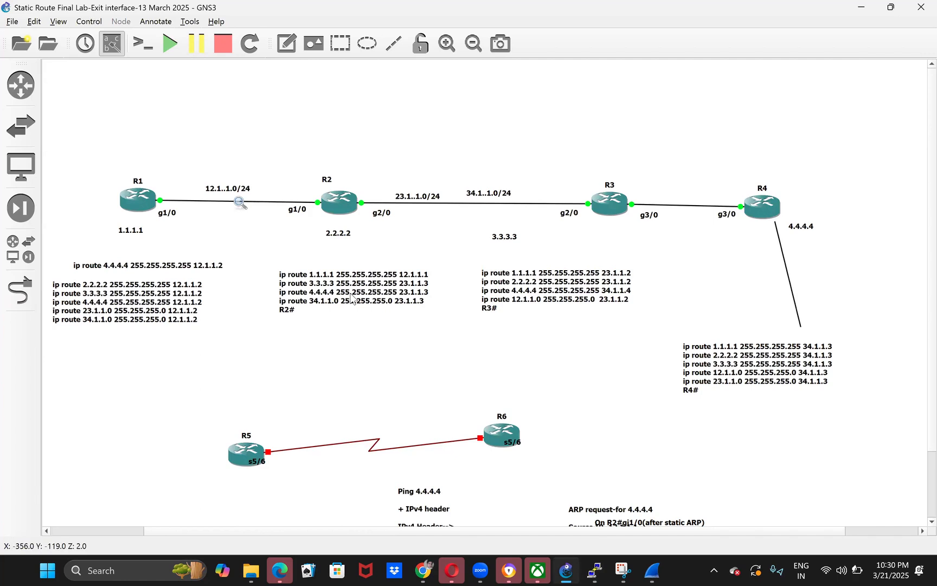
click(396, 289)
drag(396, 288, 391, 278)
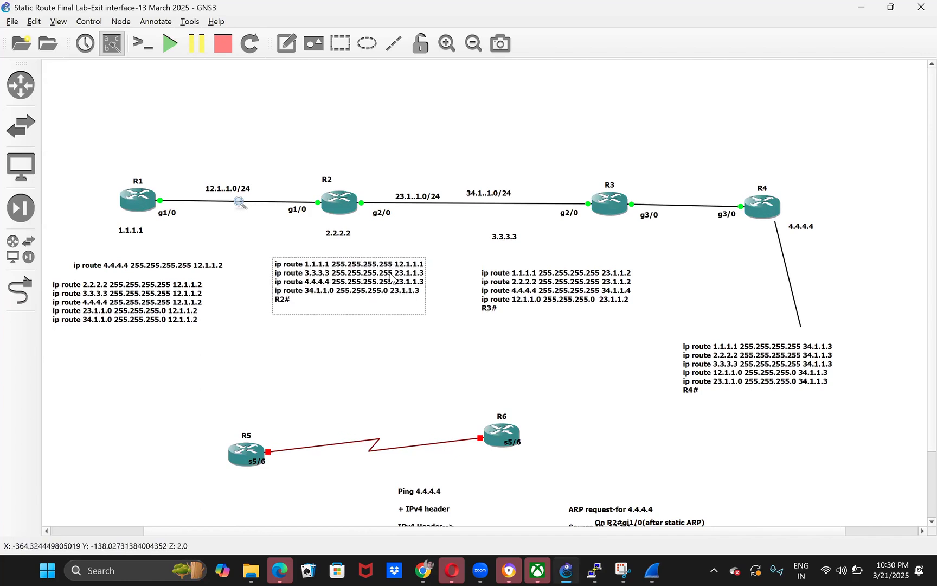
drag(162, 307, 172, 305)
click(329, 323)
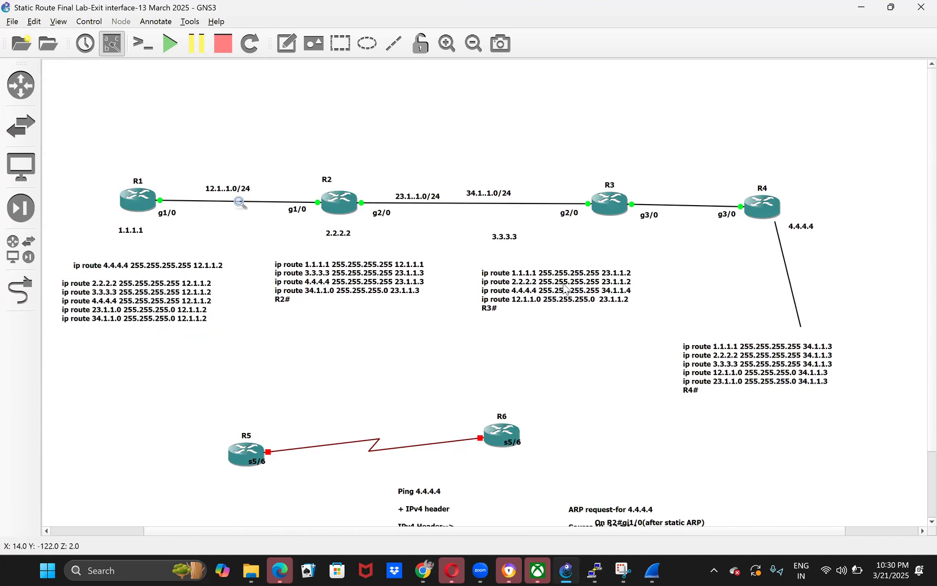
right_click(590, 290)
click(522, 366)
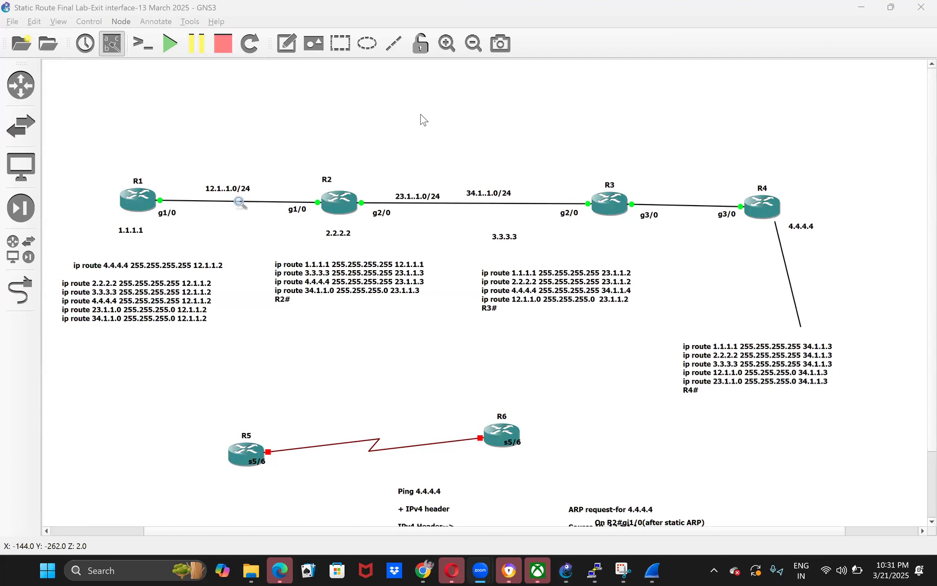
click(362, 315)
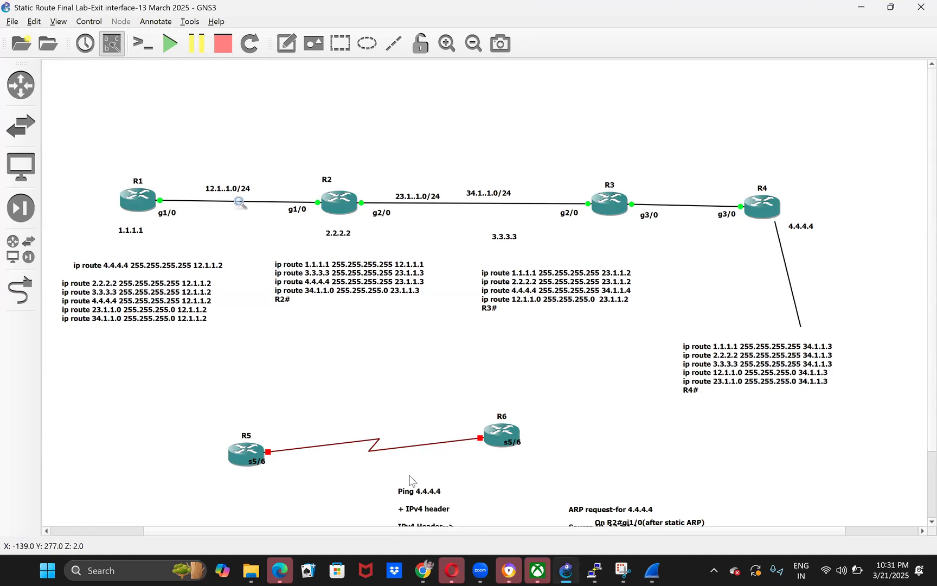
- Move the Ping 4.4.4.4 and ARP request notes below R1's routes and the On R2#gi1/0 note below R2's routes
drag(403, 494, 98, 363)
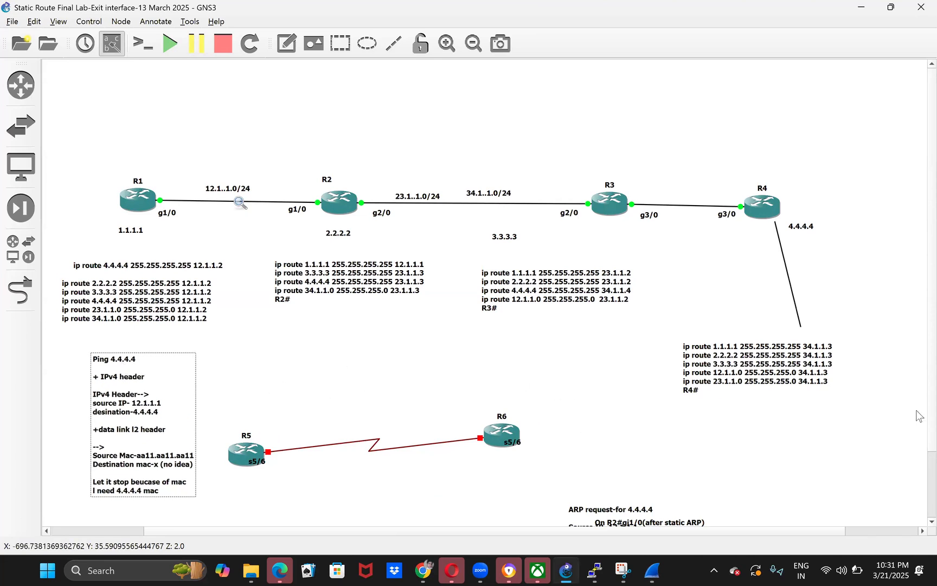
scroll(918, 473, down, 2)
drag(654, 464, 344, 290)
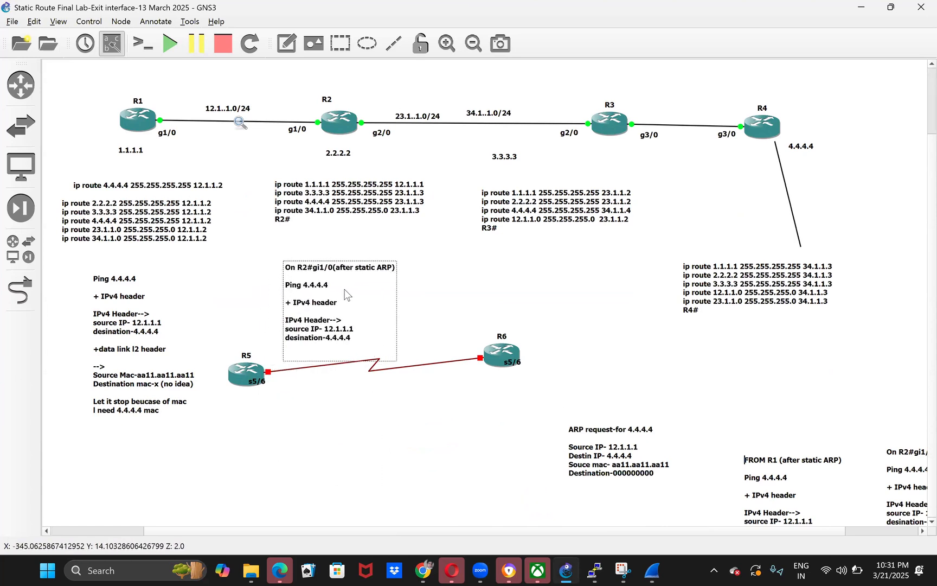
drag(636, 468, 149, 471)
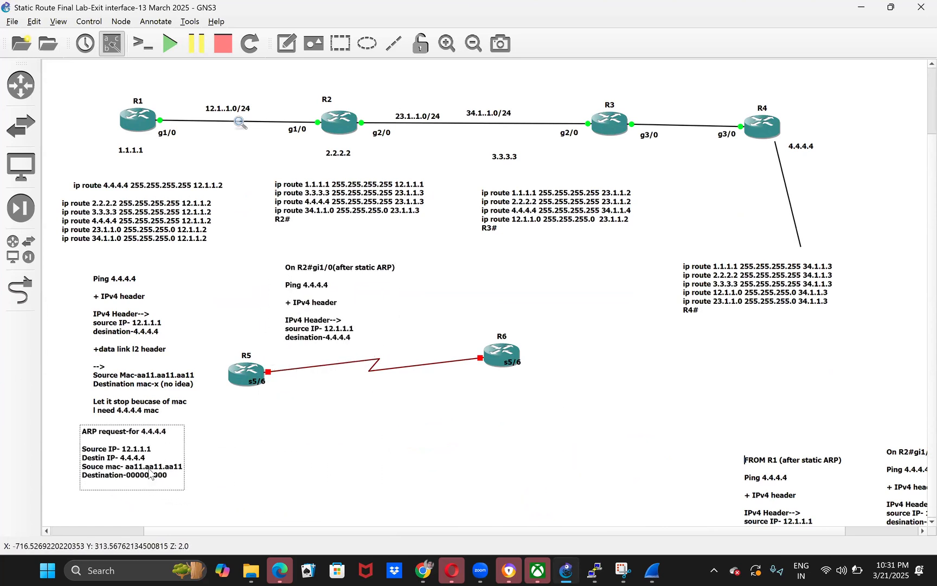
- Move the FROM R1 note and the short On R2#gi1/0 note below R3's routes, and R4's route note up beneath R4
drag(772, 473, 633, 351)
drag(755, 267, 844, 173)
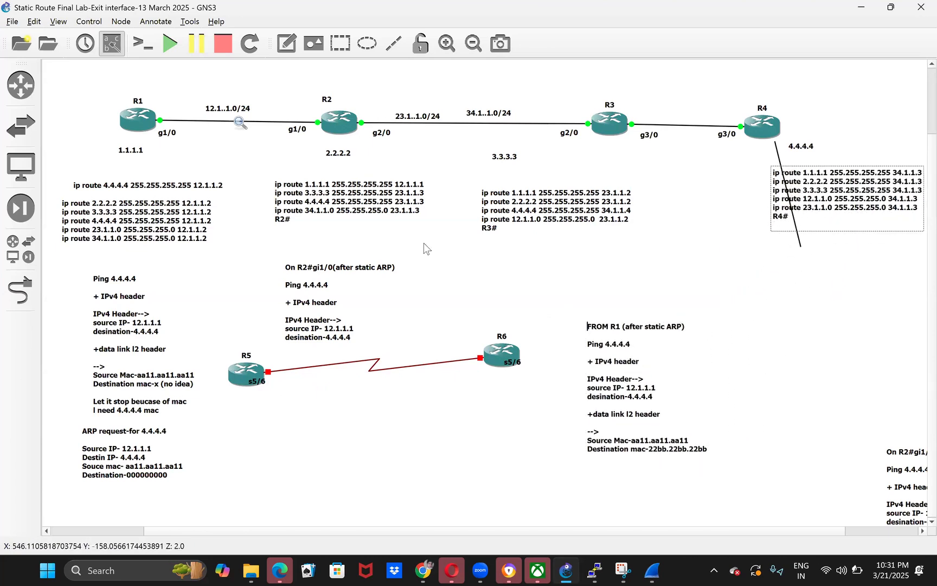
drag(358, 298, 658, 263)
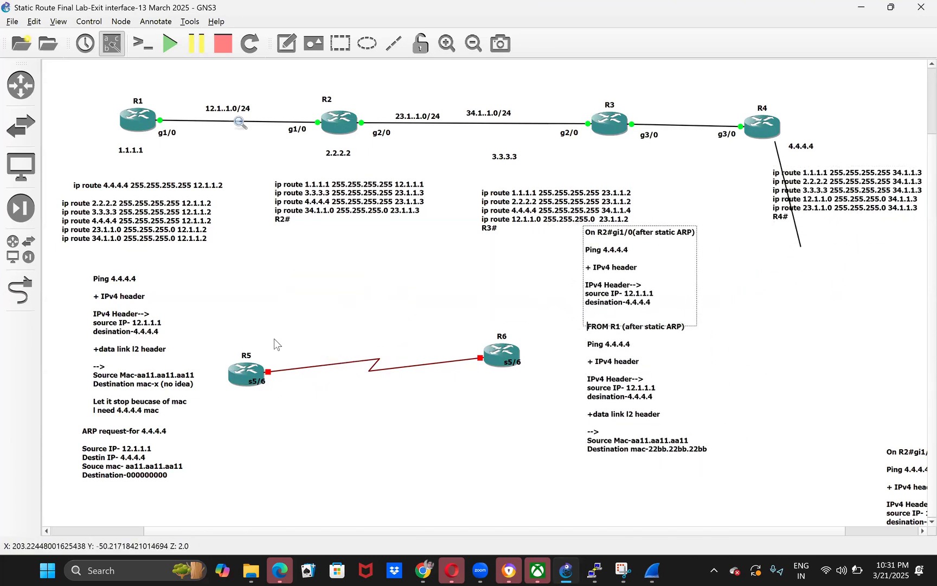
- Permanently delete routers R5 and R6 together with their serial link
click(539, 420)
drag(218, 316, 556, 420)
key(Delete)
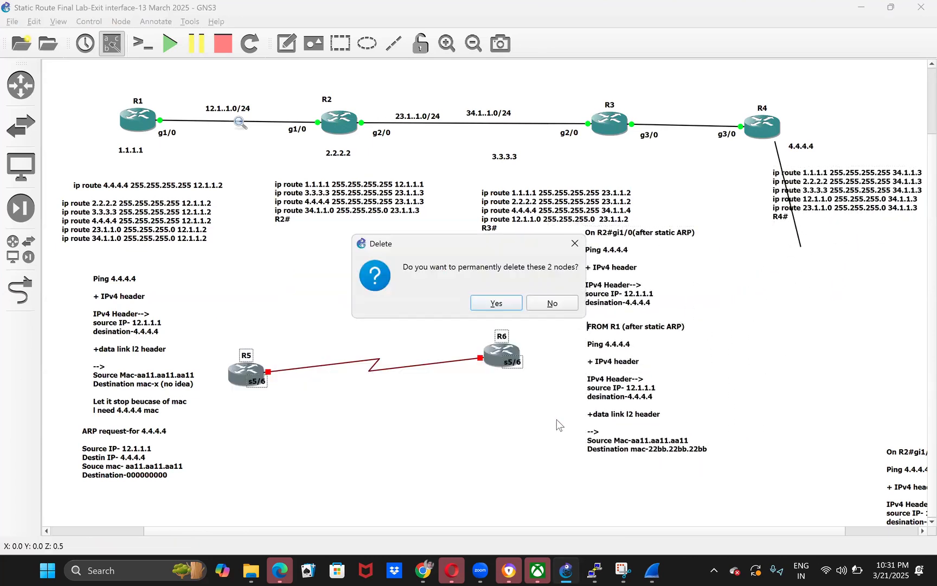
click(497, 300)
- Move the longer On R2#gi1/0 note containing the L2 header below R2's routes
drag(902, 491, 335, 307)
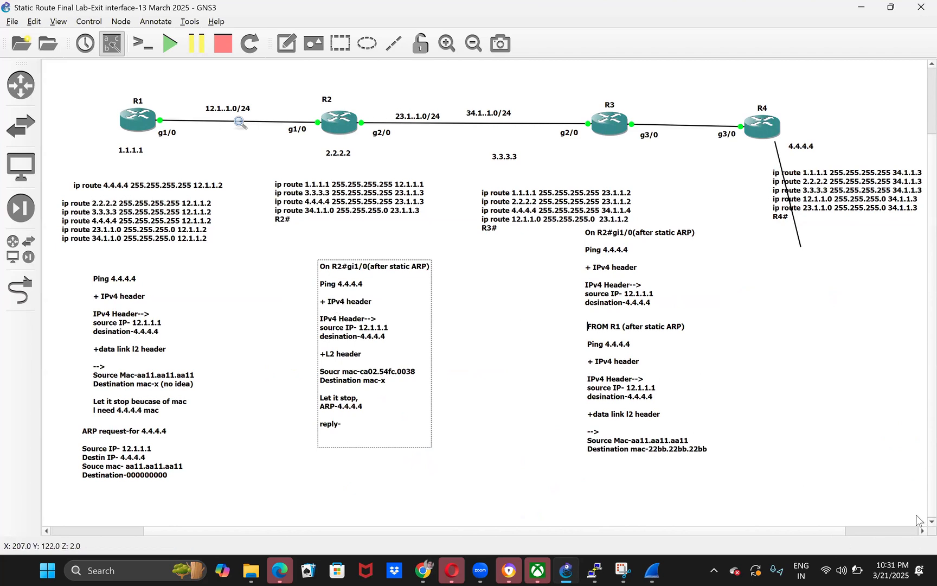
scroll(921, 499, up, 1)
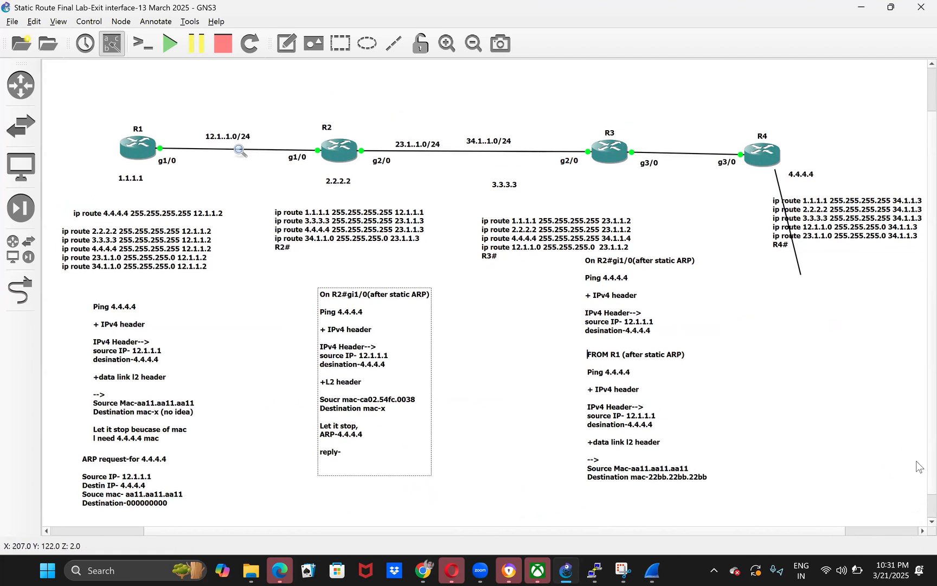
scroll(921, 521, down, 1)
click(195, 414)
click(153, 452)
click(330, 418)
click(529, 404)
click(660, 269)
click(643, 359)
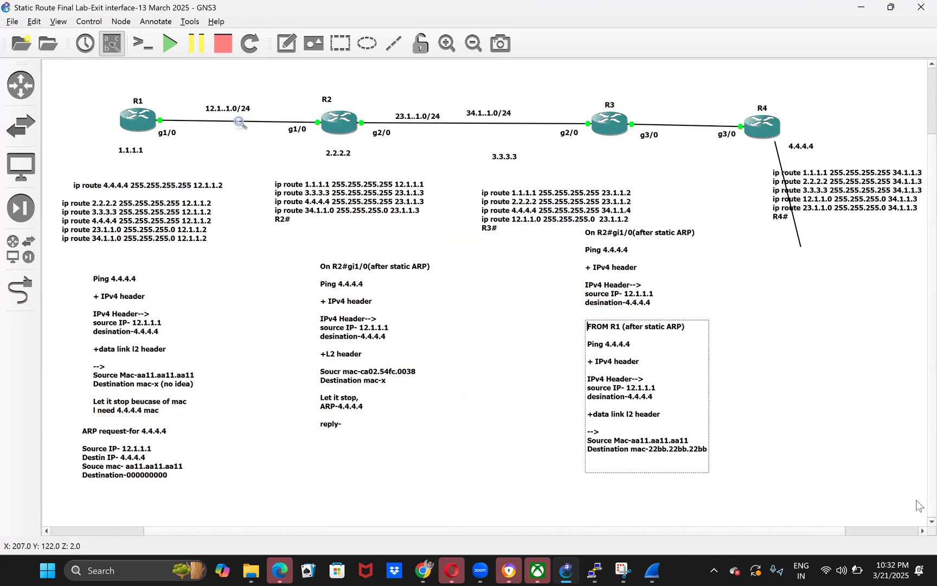
- Shift the note under R2 slightly left and line up the short On R2#gi1/0 note above the FROM R1 note under R3's routes
scroll(566, 401, up, 3)
click(332, 373)
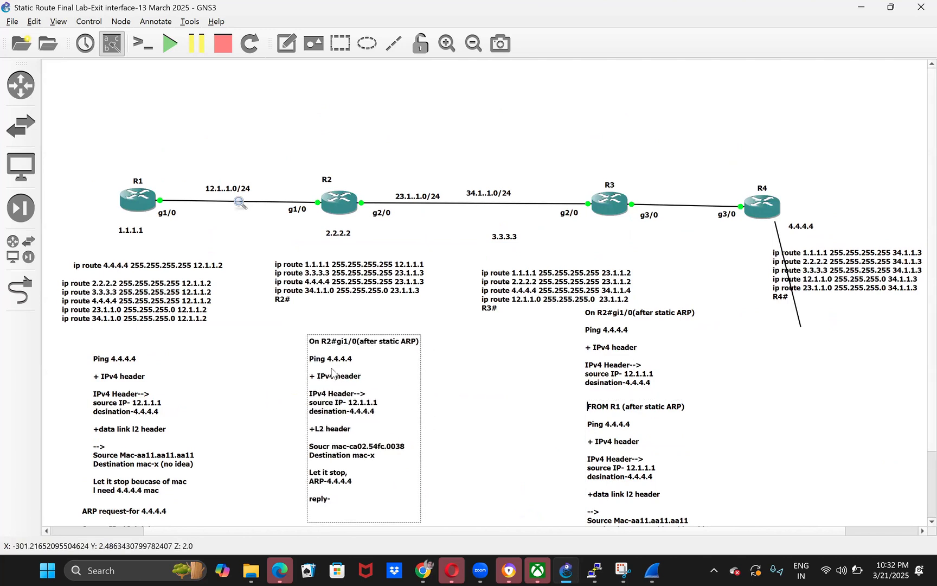
drag(599, 337, 597, 356)
drag(613, 474, 488, 492)
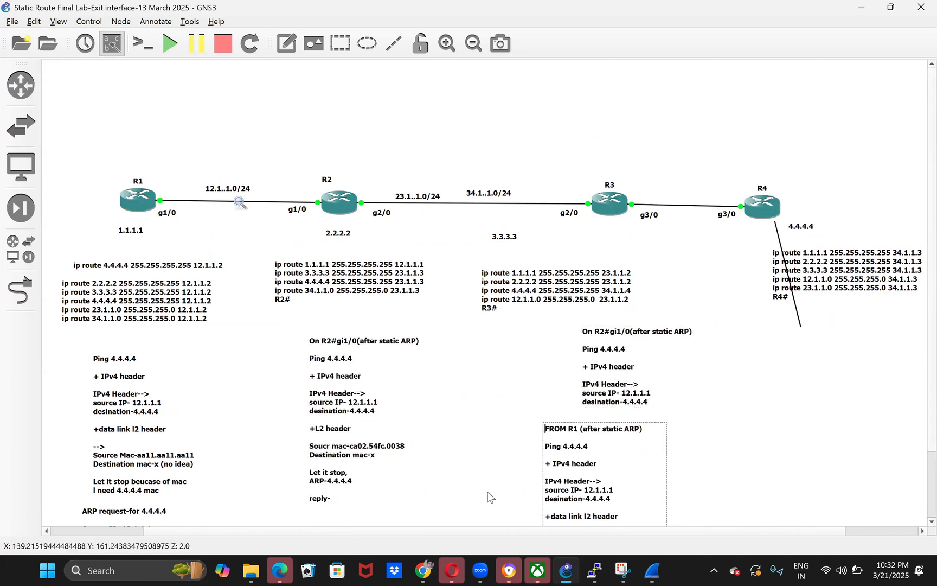
drag(596, 380, 482, 377)
click(776, 460)
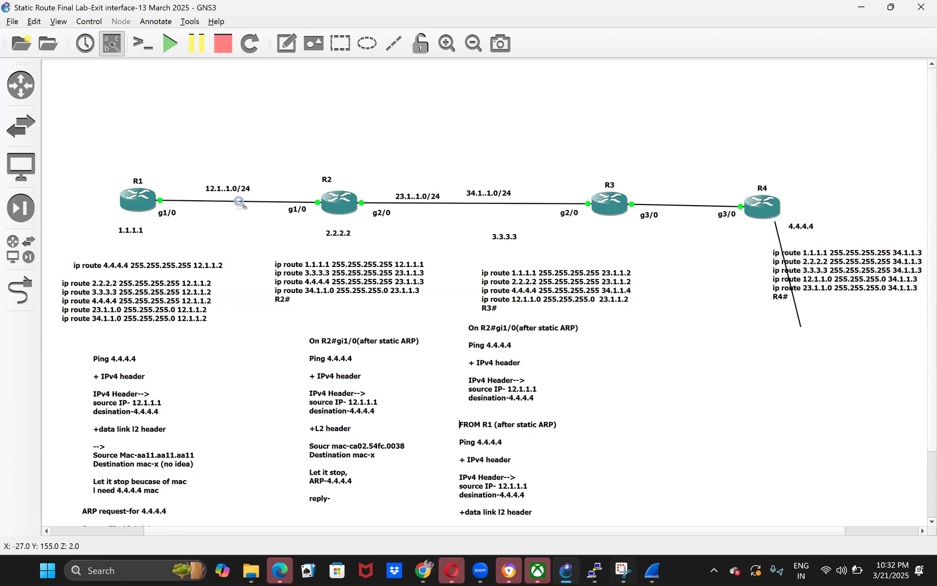
- Switch to the R1 console and save its configuration with wr, confirming the NVRAM overwrite
mouse_move(594, 571)
click(355, 477)
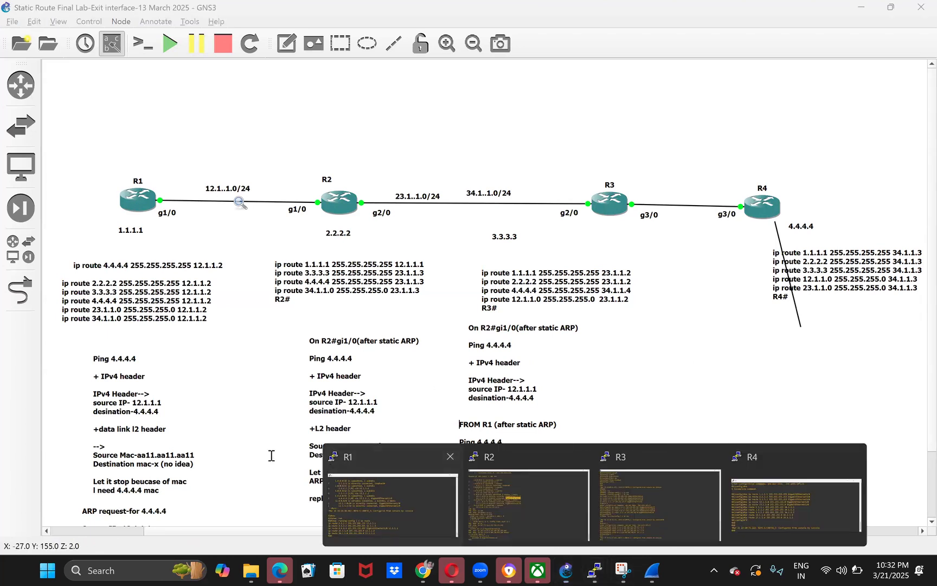
text(wr)
key(Return)
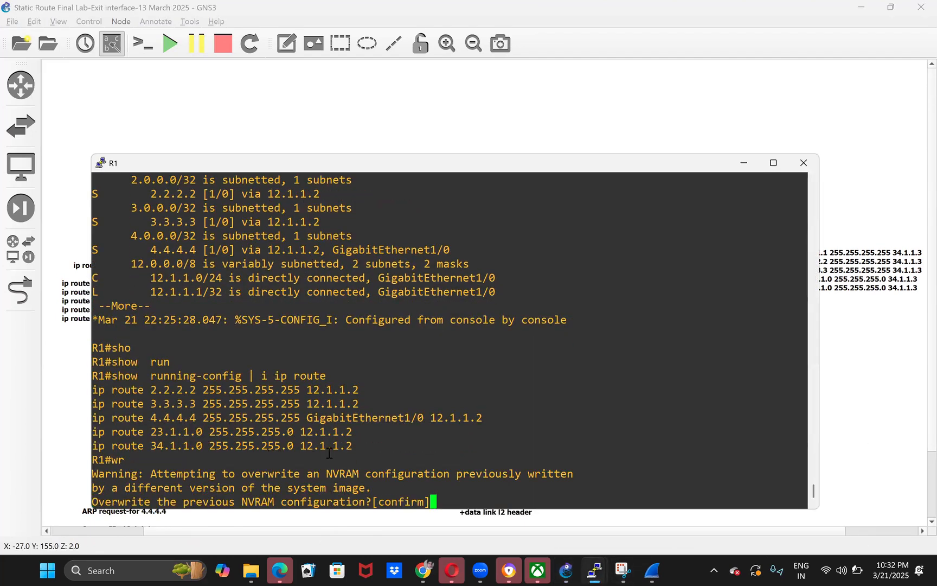
key(Return)
- Switch to the R2 console, maximize it and save its configuration with wr
mouse_move(594, 570)
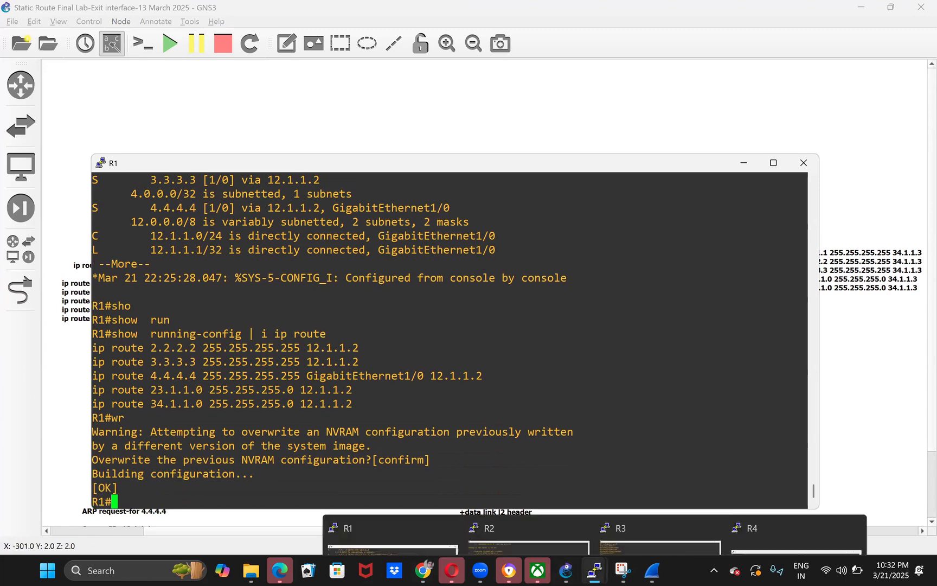
click(510, 509)
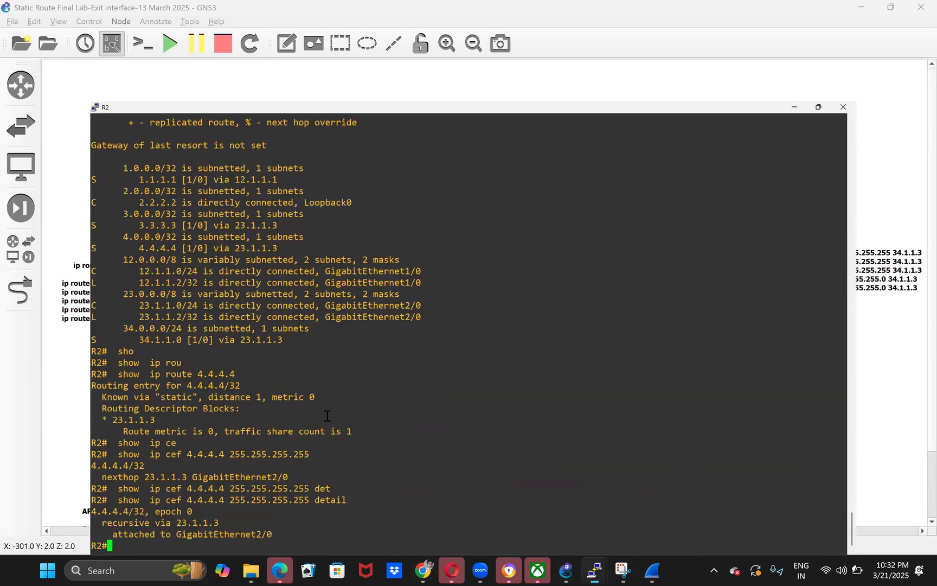
key(super+Up)
key(Return)
text(wr)
key(Return)
key(Return)
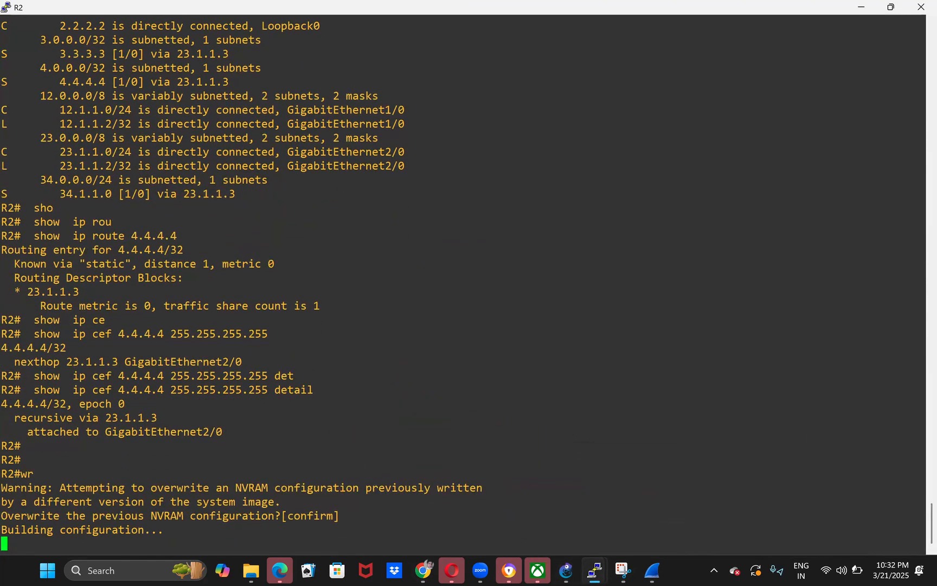
- Switch to the R3 console, maximize it and save its configuration with wr, confirming the NVRAM overwrite
mouse_move(595, 570)
click(675, 497)
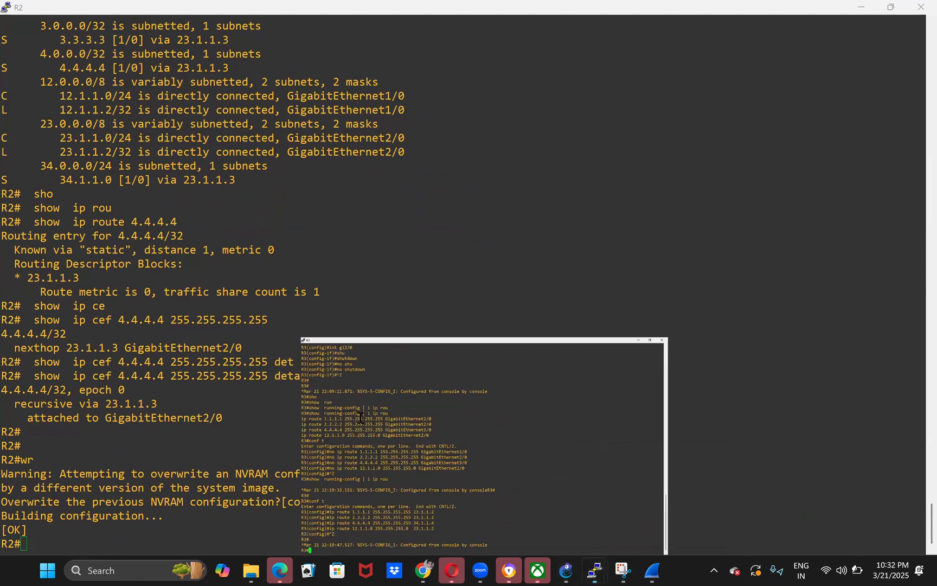
key(super+Up)
key(Return)
text(wr)
key(Return)
key(Return)
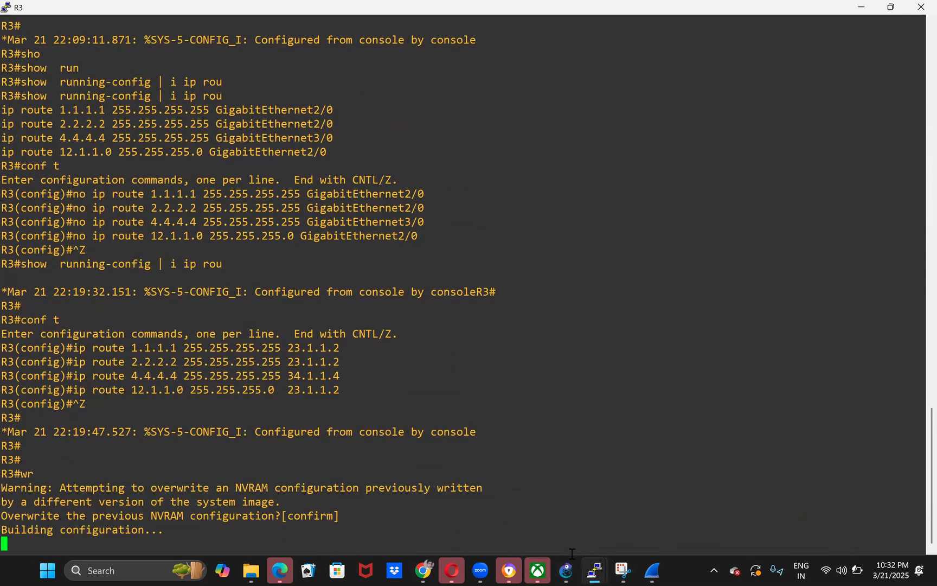
- Switch to the R4 console and save its configuration with wr, confirming the NVRAM overwrite
mouse_move(595, 570)
click(773, 500)
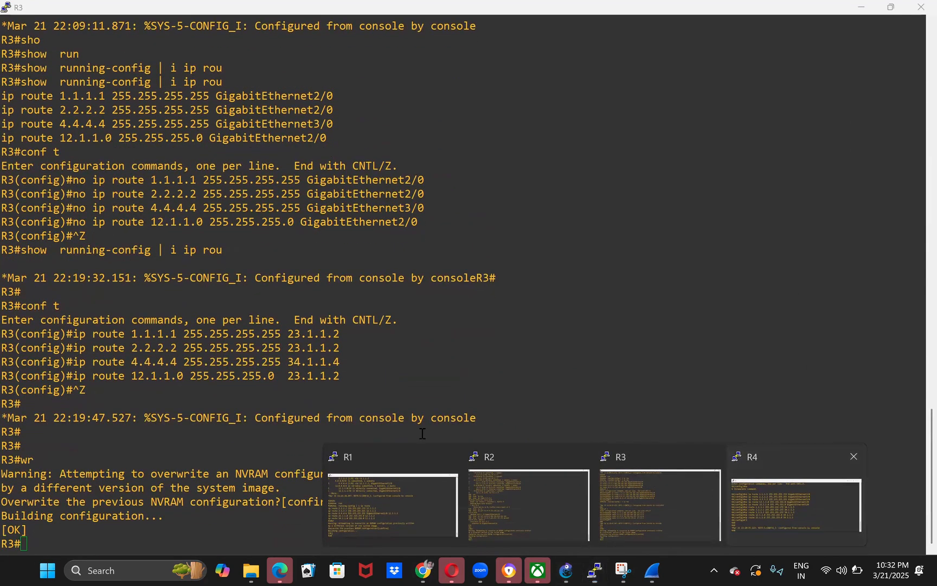
key(Return)
key(Return)
text(wr)
key(Return)
key(Return)
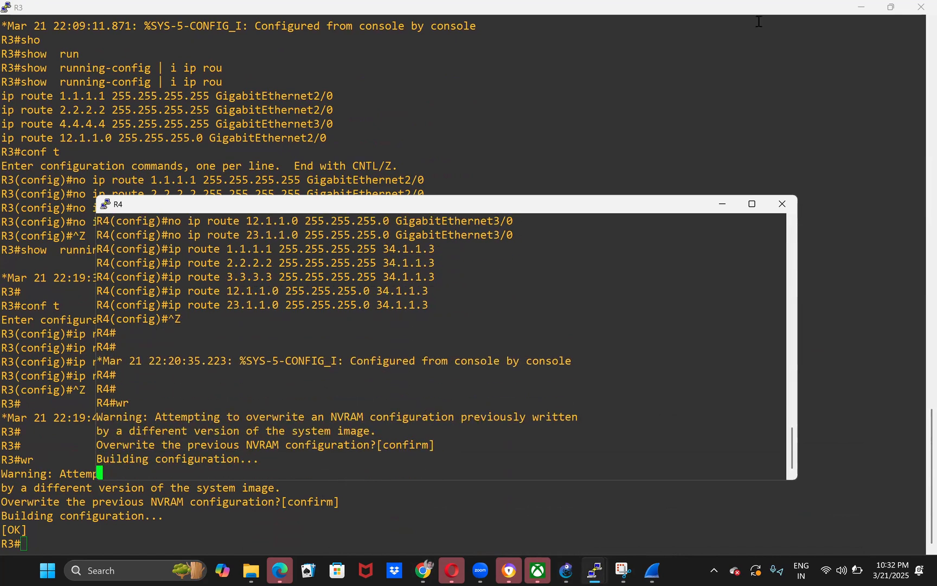
- Minimize the maximized router consoles, return to the GNS3 topology and stop all devices
click(854, 12)
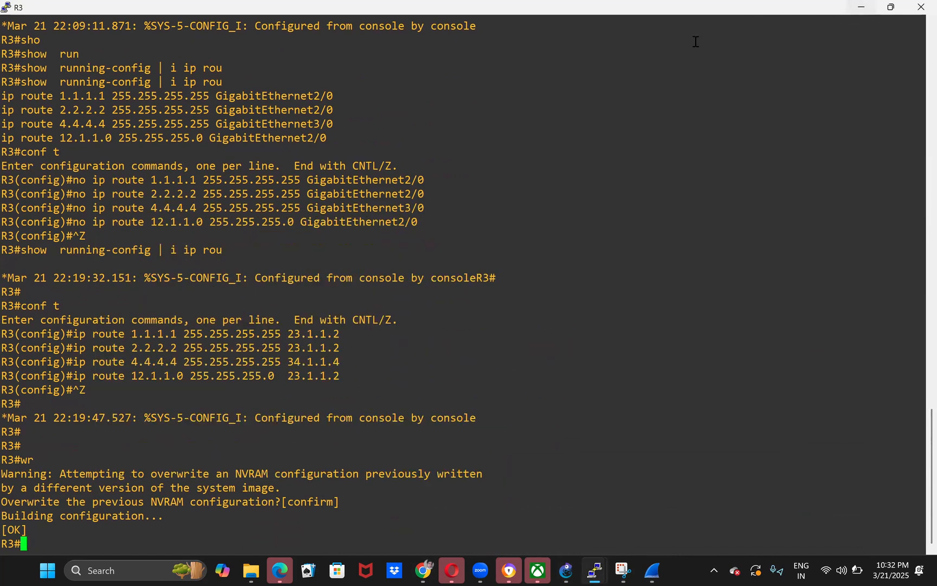
click(863, 7)
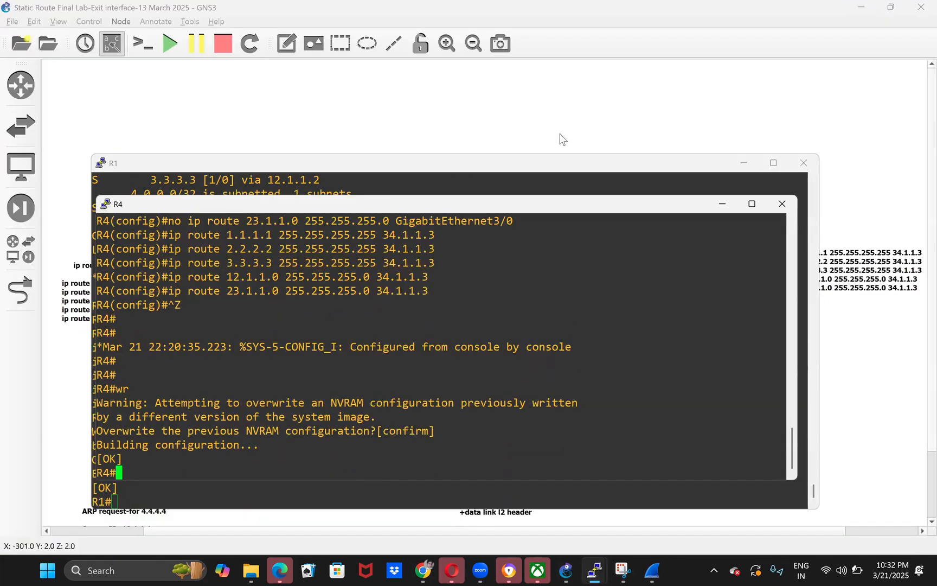
click(596, 119)
click(223, 43)
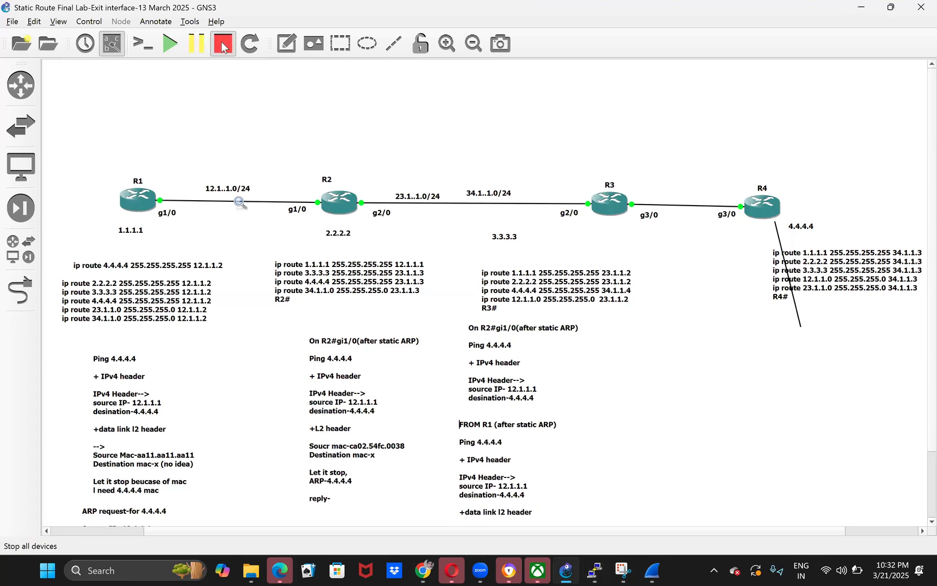
click(493, 305)
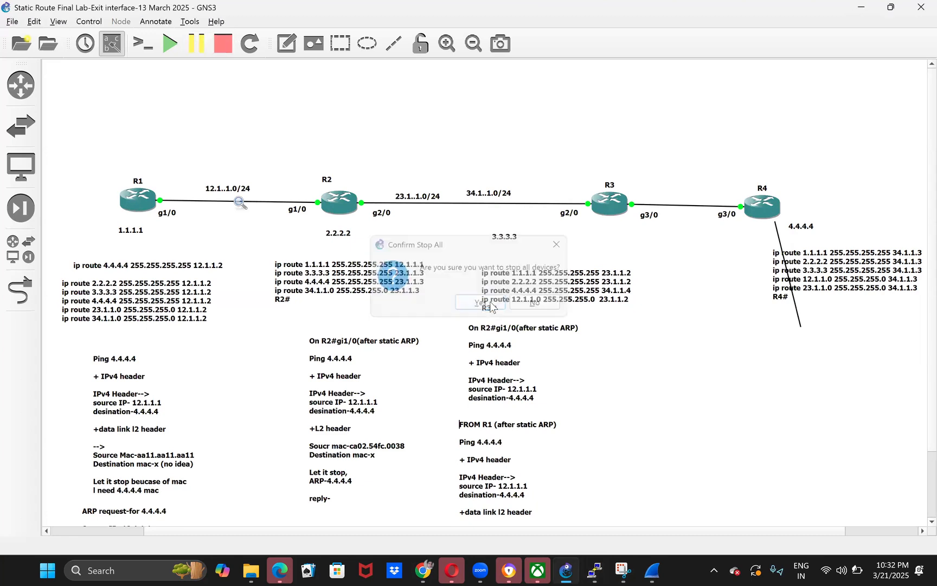